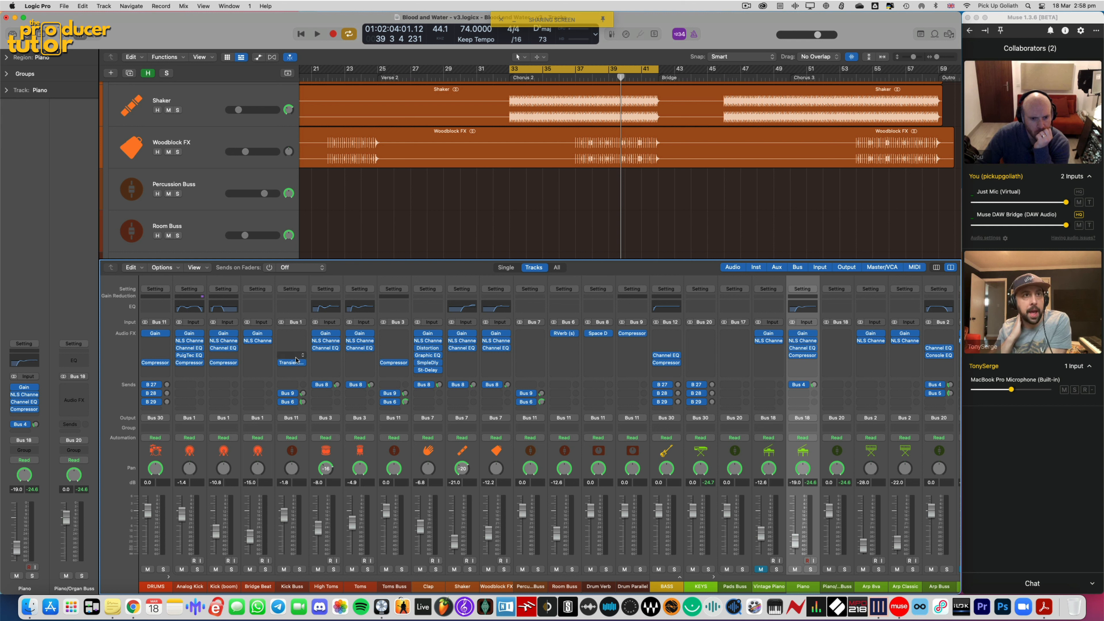
Try the kHs Transient Shaper in the effect slot below Transient Master on the Kick Buss
left_click(291, 362)
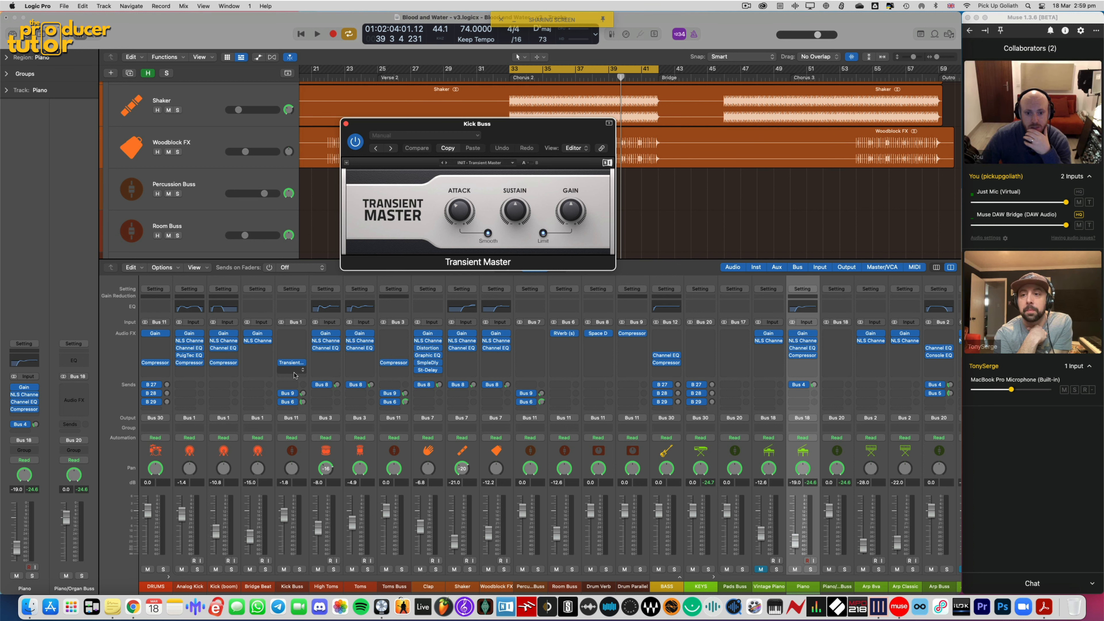
left_click(294, 375)
mouse_move(330, 526)
mouse_move(422, 535)
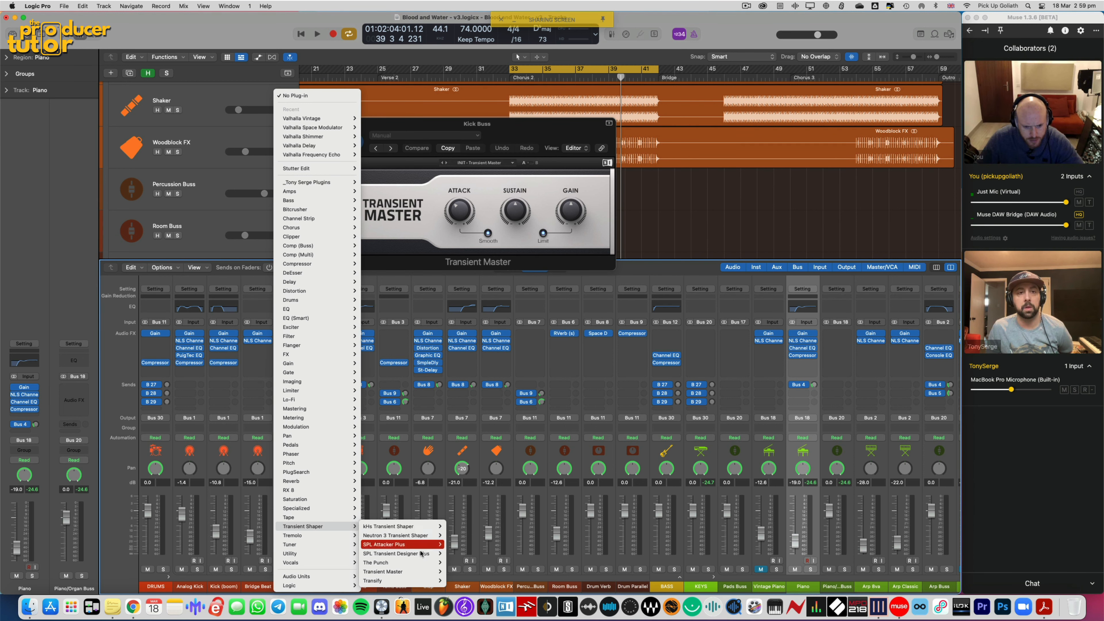
left_click(456, 526)
left_click(639, 157)
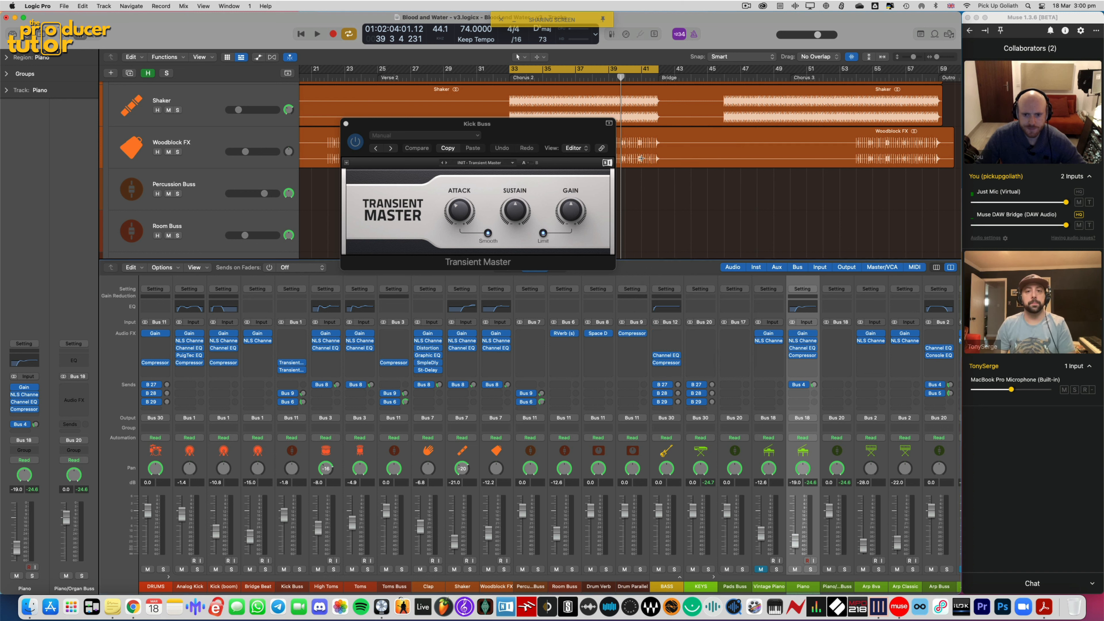
left_click(346, 123)
left_click(302, 370)
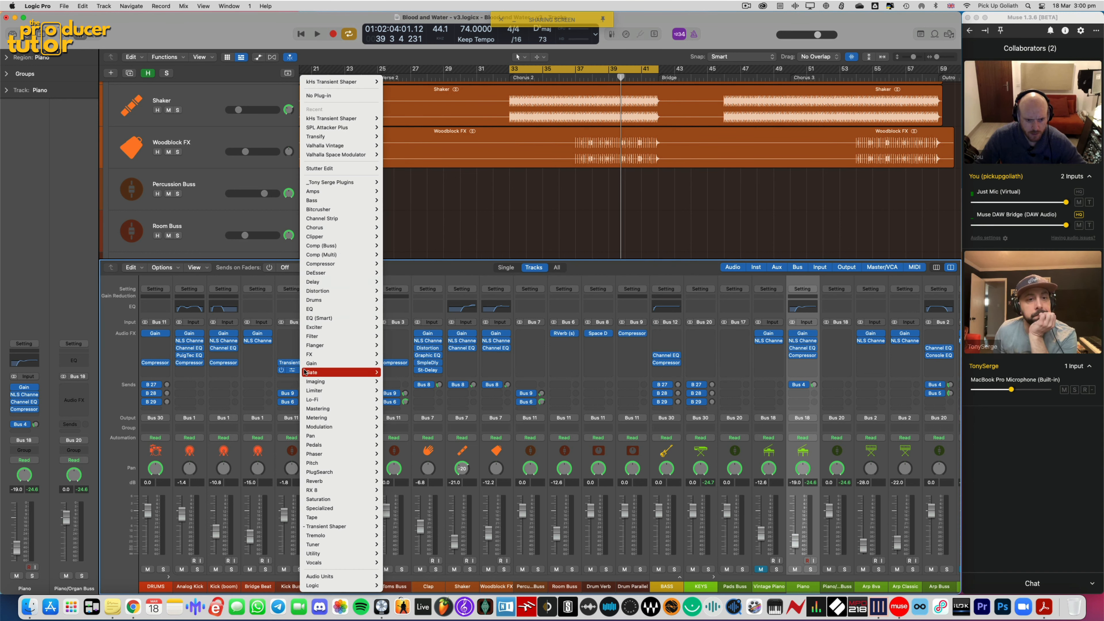
left_click(319, 95)
Bypass Transient Master on the Kick Buss and insert Logic's stereo Enveloper in the slot below it
left_click(281, 363)
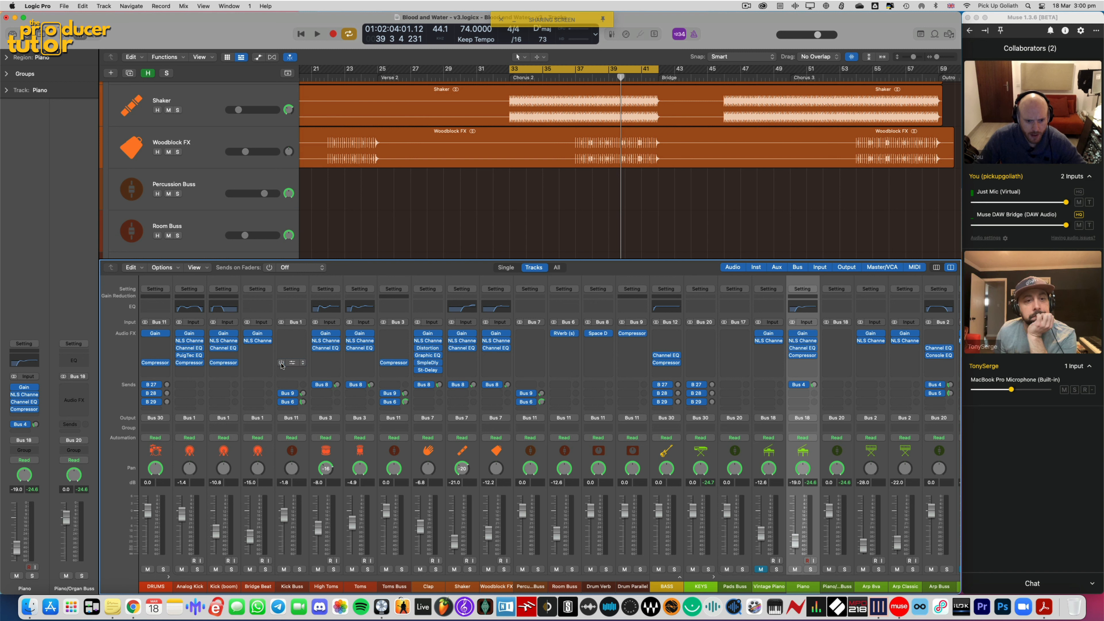
left_click(291, 370)
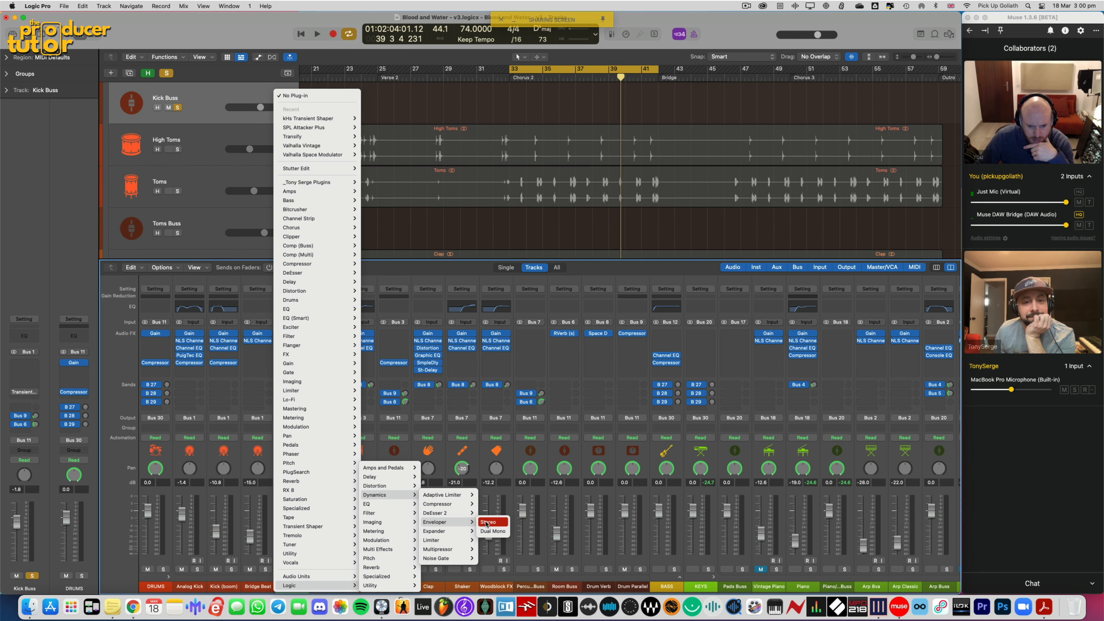
left_click(493, 525)
left_click_drag(434, 124, 487, 180)
Play Chorus 2 with the Kick Buss soloed and set the Enveloper's attack time to 107 ms and attack gain to -50%
key("space")
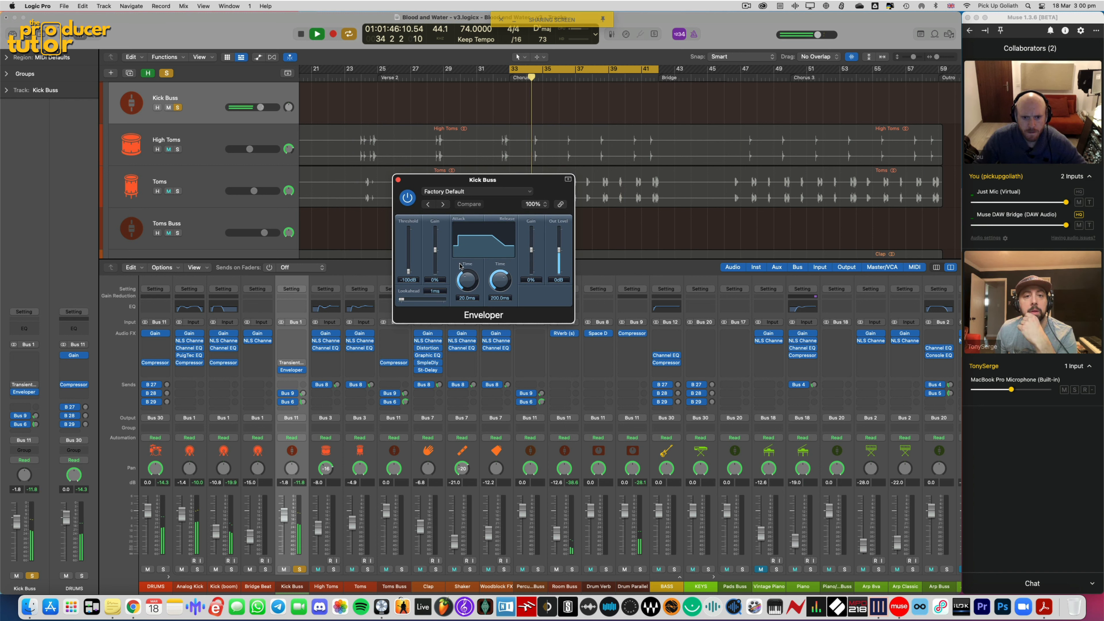
left_click_drag(464, 282, 532, 250)
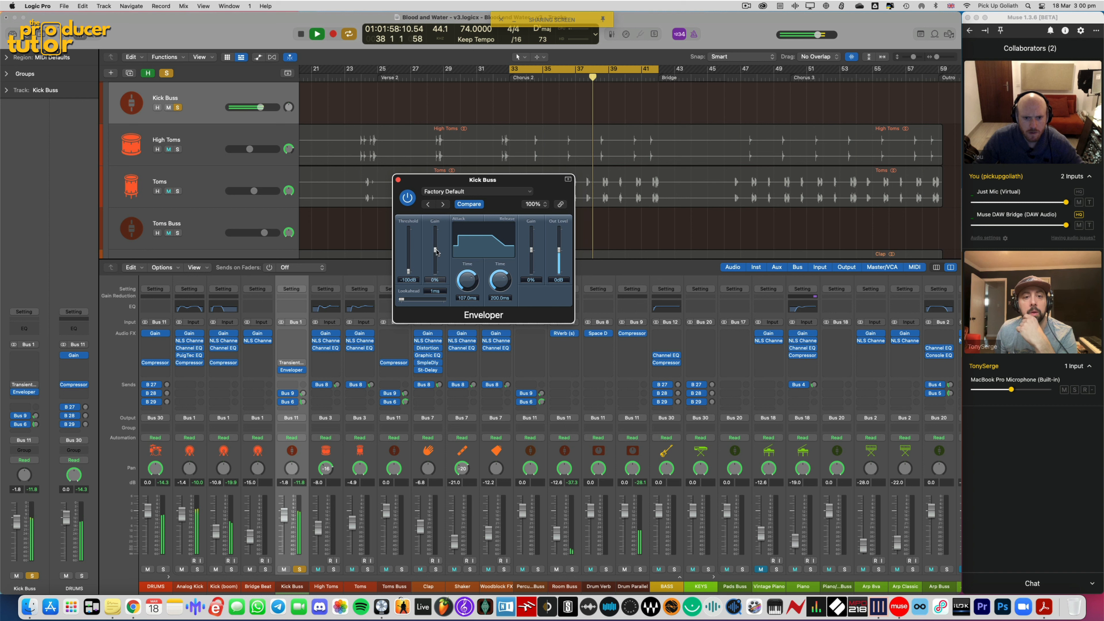
left_click_drag(436, 249, 440, 261)
left_click(407, 198)
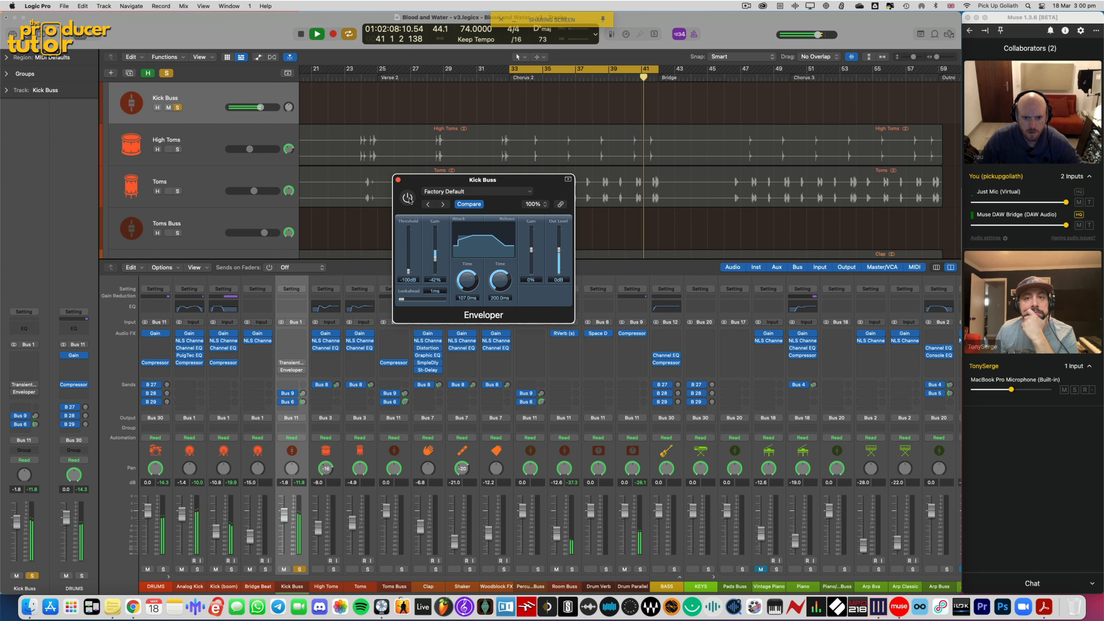
left_click(407, 198)
left_click_drag(431, 260, 432, 262)
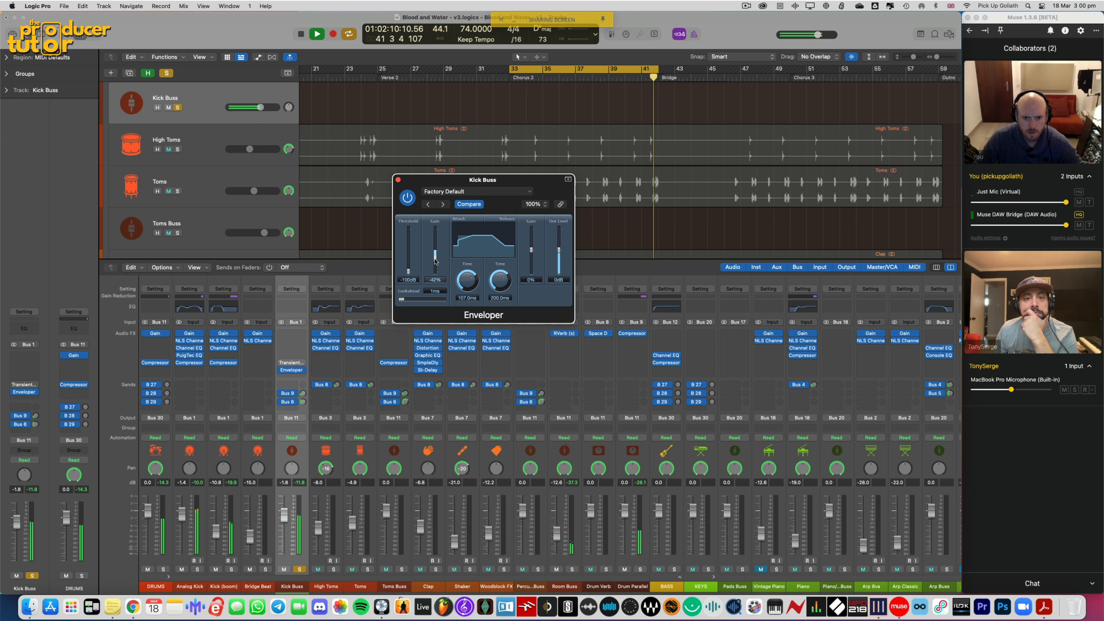
Unsolo the Kick Buss, set the Enveloper's attack gain to -36%, and compare the full mix with and without it
left_click(299, 570)
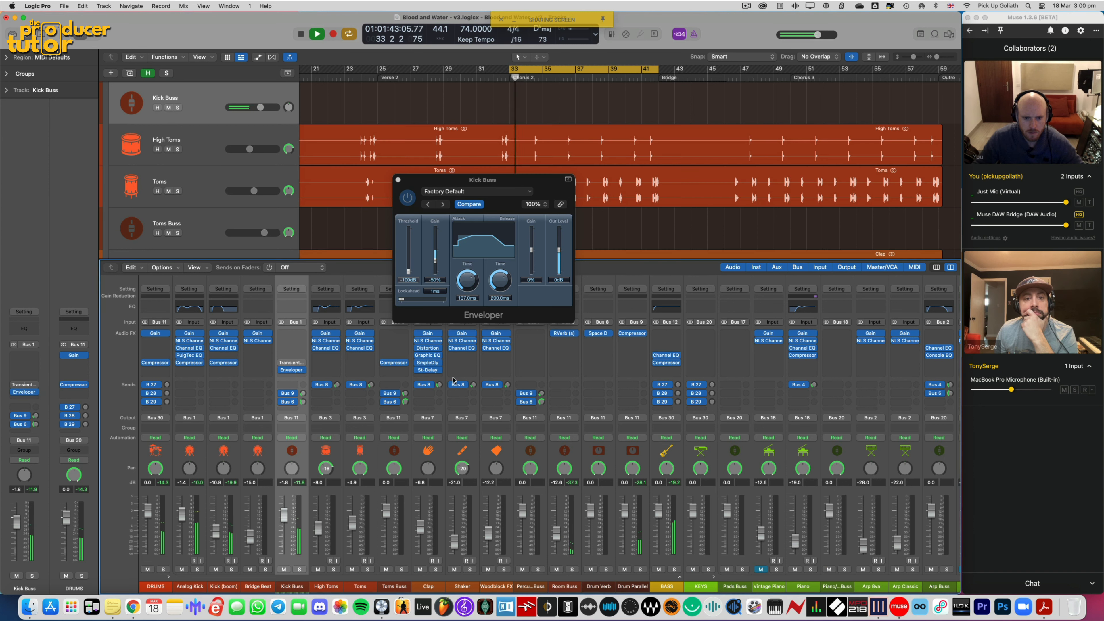
left_click(436, 264)
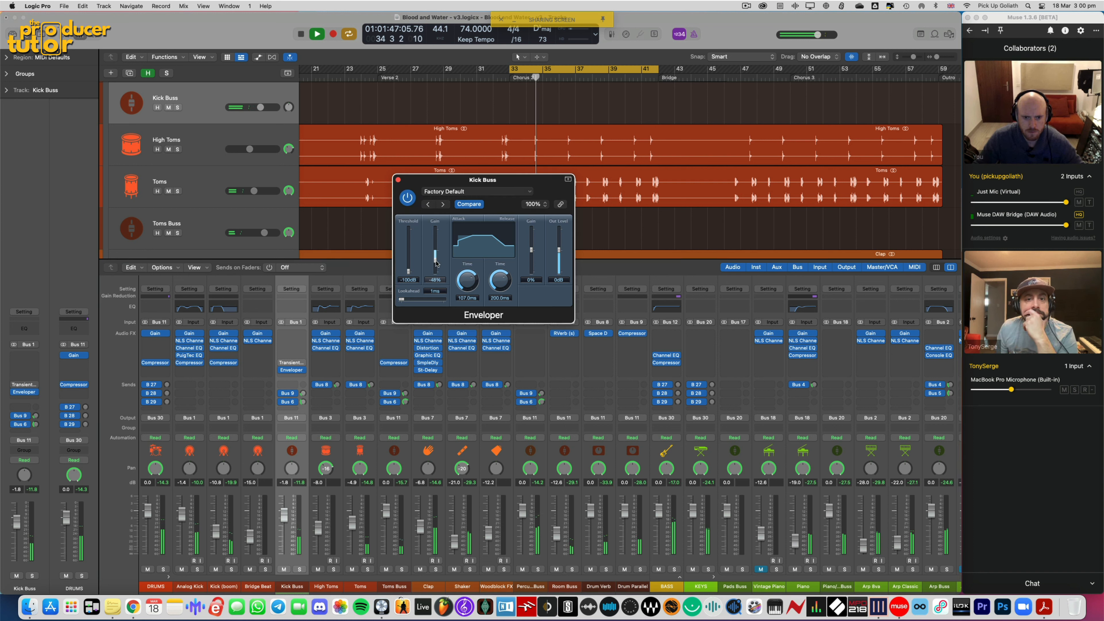
left_click_drag(437, 264, 438, 260)
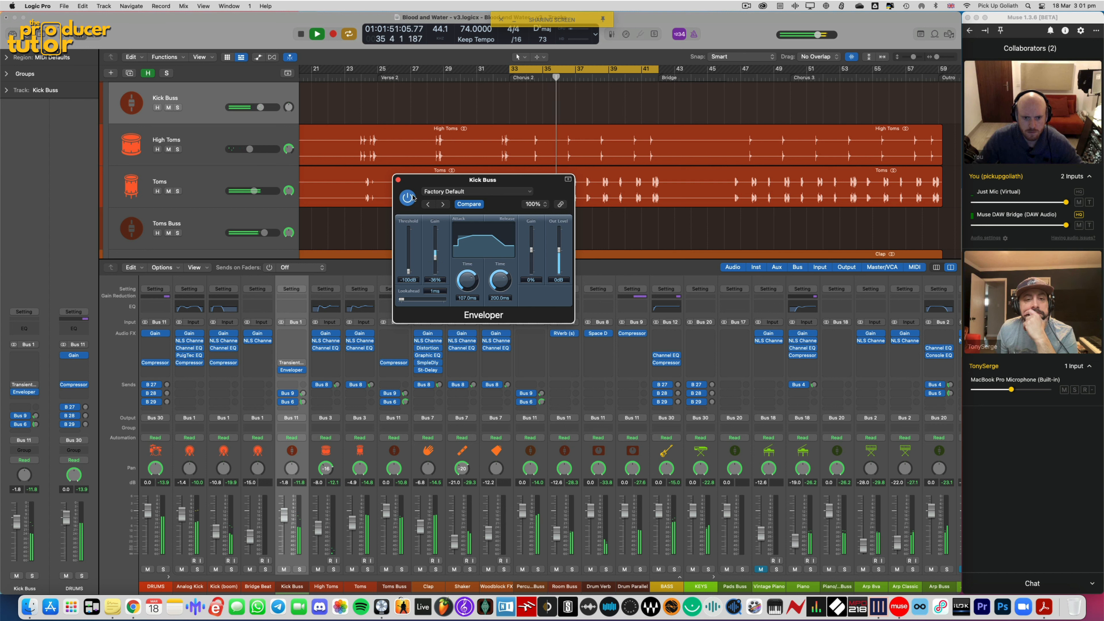
left_click(408, 198)
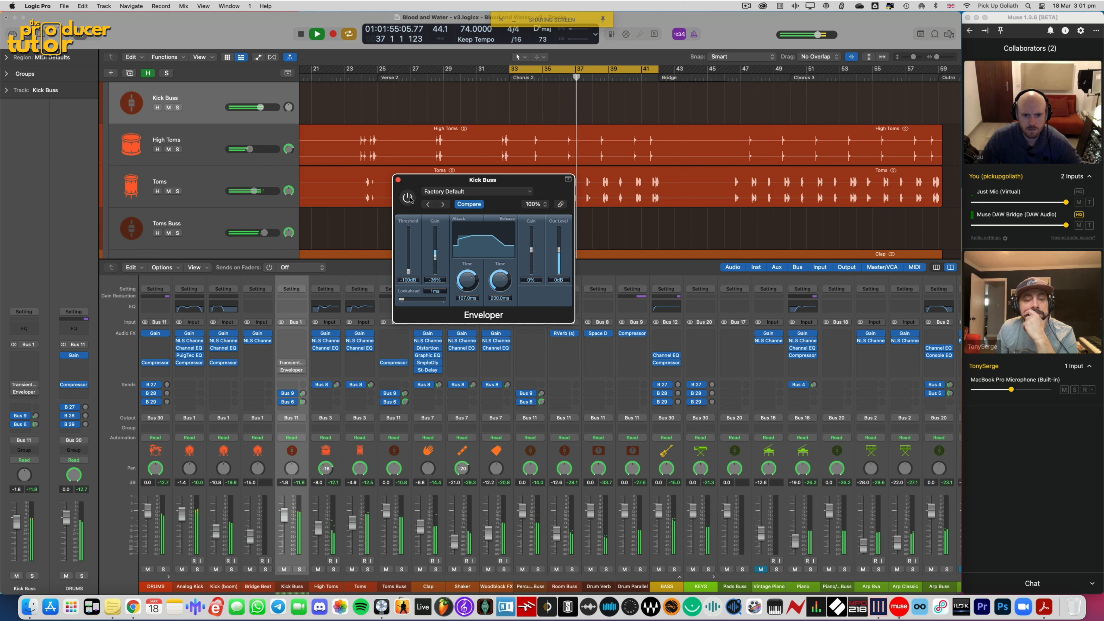
left_click(409, 199)
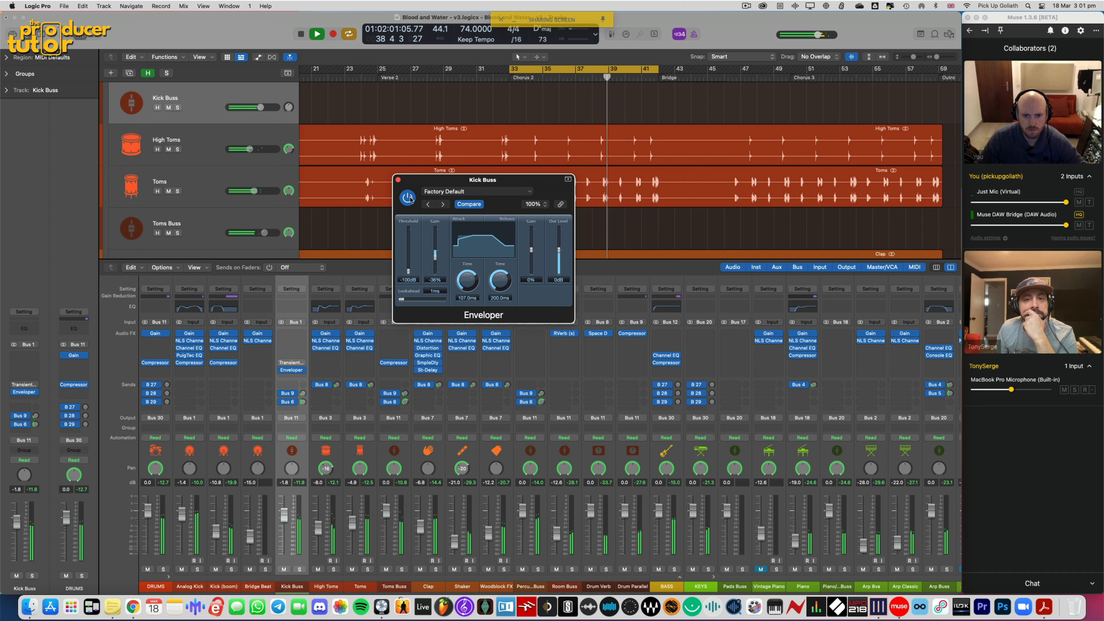
key("space")
left_click_drag(466, 183, 477, 187)
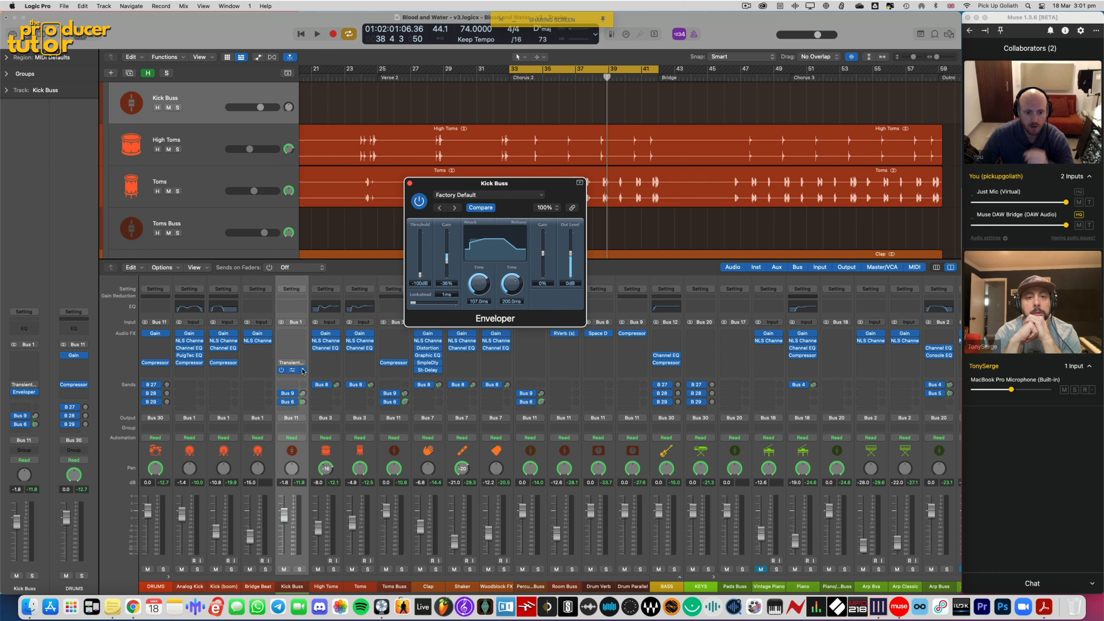
Remove Transient Master from the Kick Buss after a last check of its settings, and close the Enveloper window
left_click(292, 362)
mouse_move(464, 205)
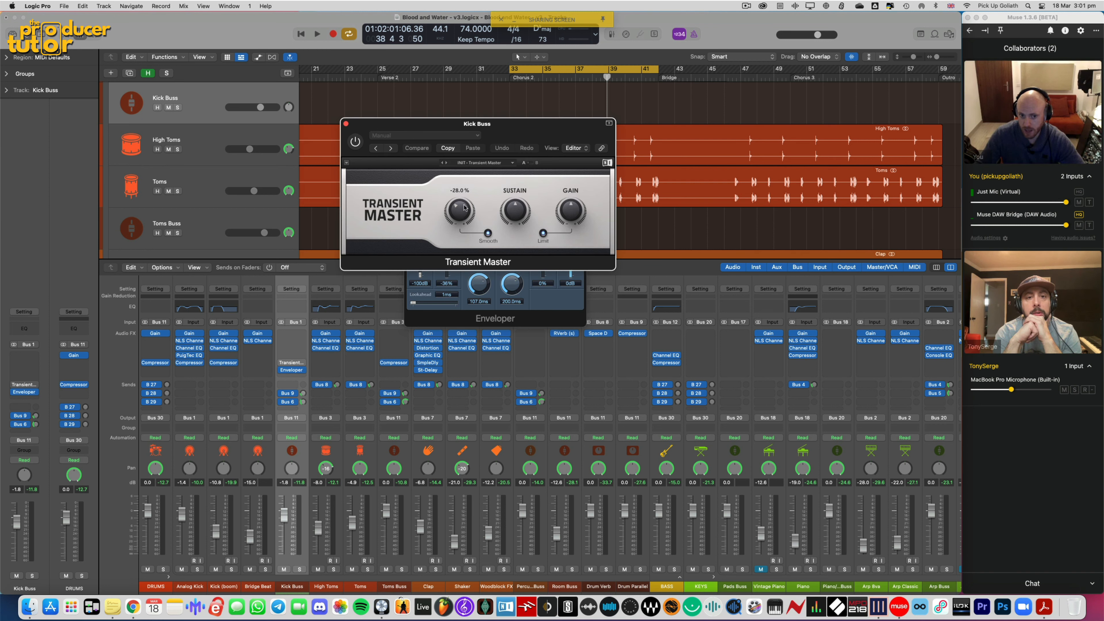
left_click(346, 123)
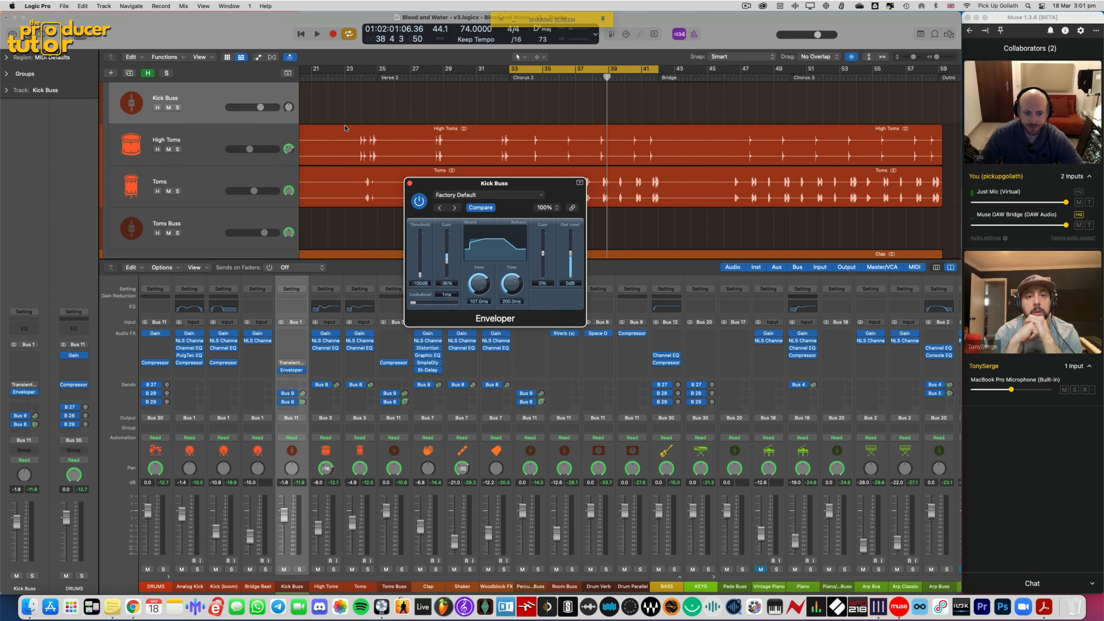
left_click(300, 363)
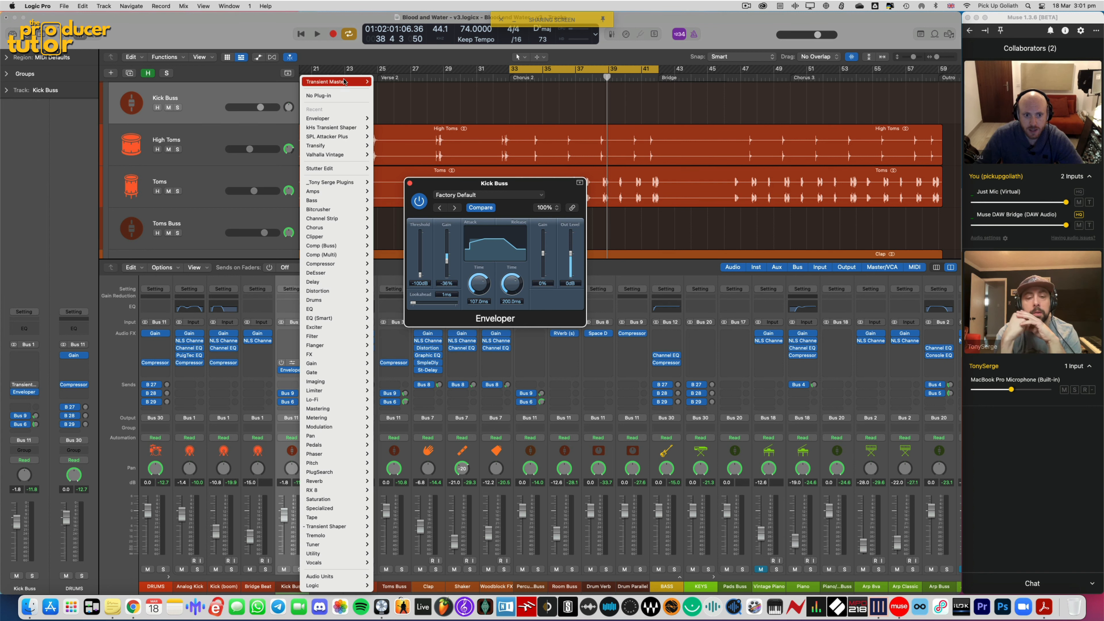
left_click(335, 96)
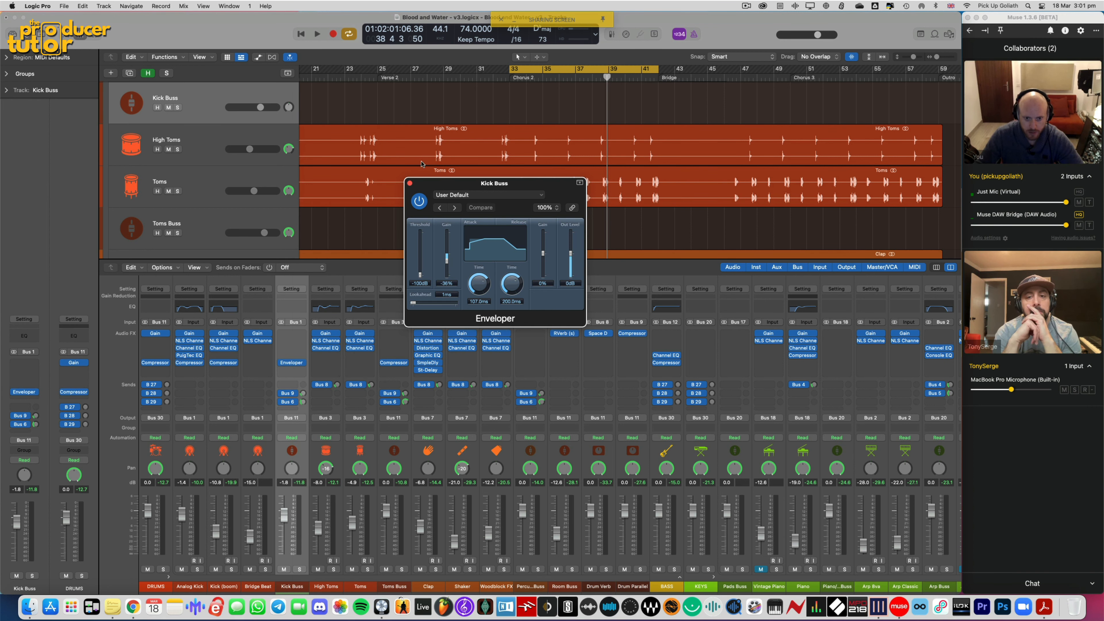
left_click(410, 183)
Collapse the DRUMS and KEYS track stacks and expand the BASS stack in the mixer
left_click(169, 576)
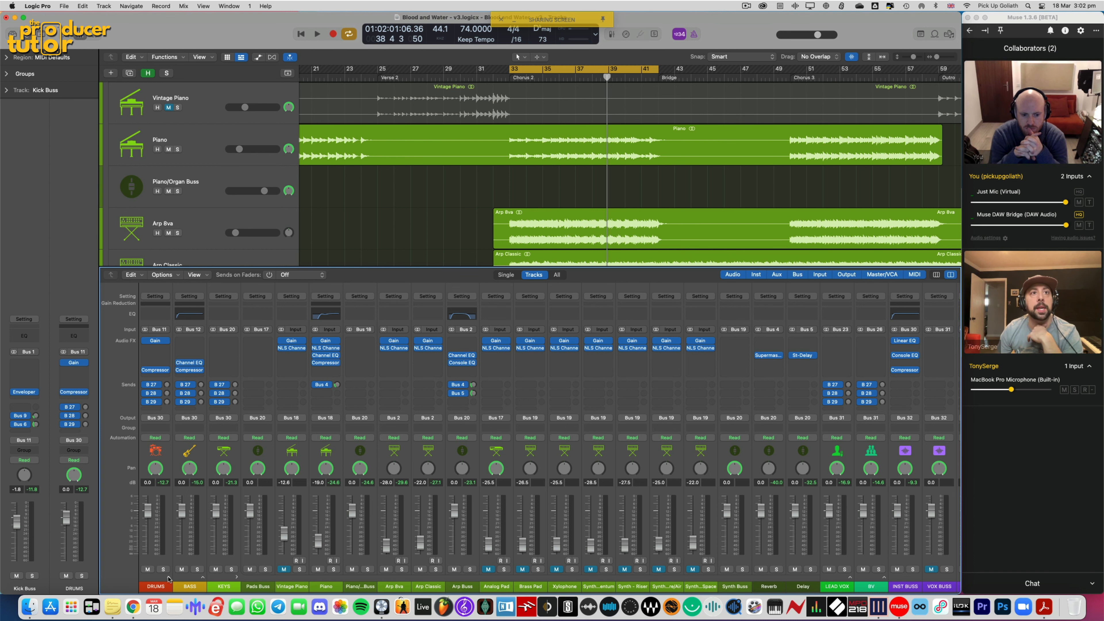
left_click(236, 578)
left_click(202, 578)
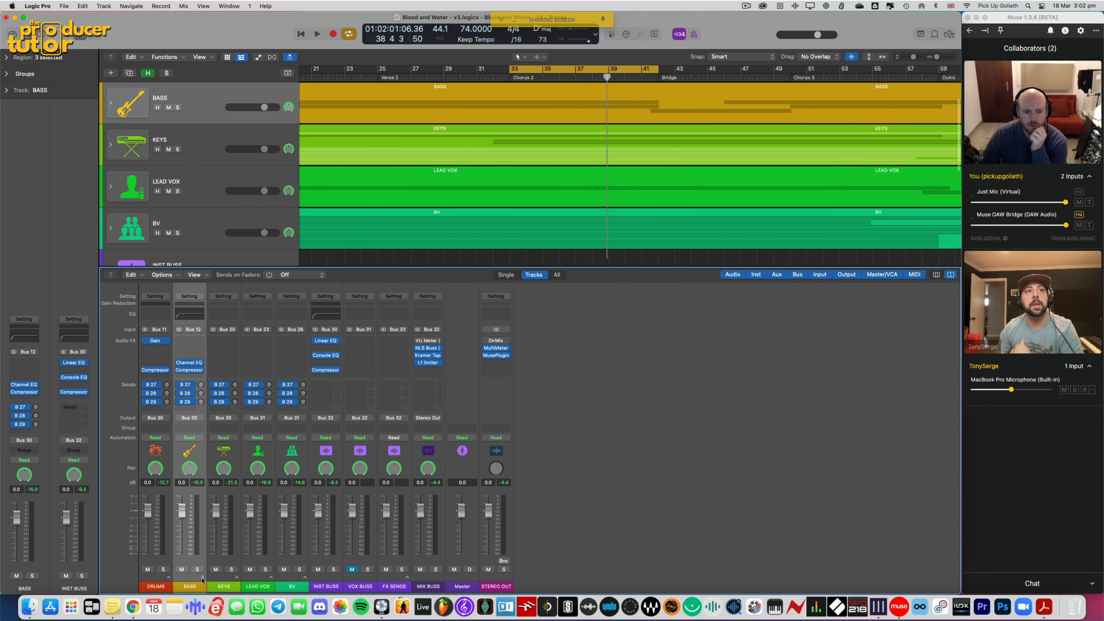
left_click(202, 578)
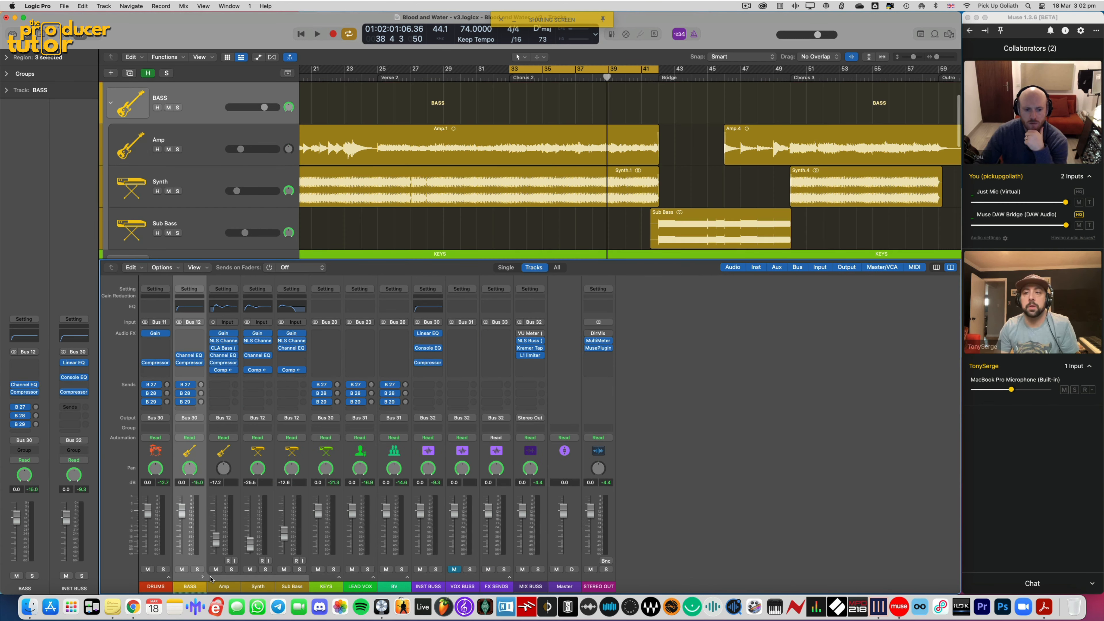
Review the Amp and Synth bass channels and examine the side-chain settings of the last Compressor on Amp
left_click(236, 449)
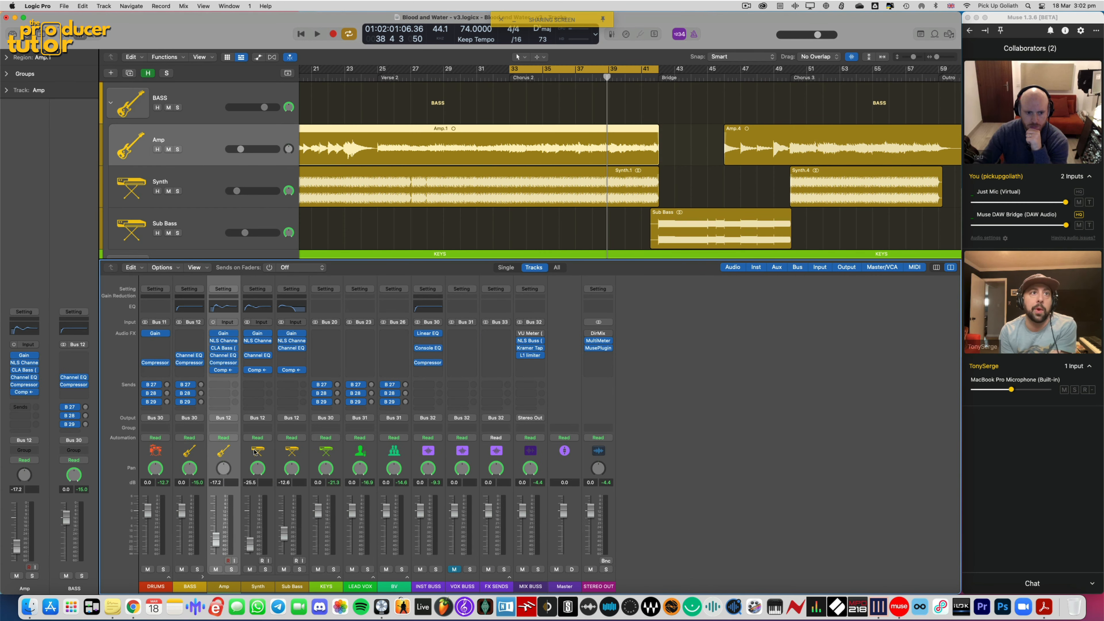
left_click(256, 450)
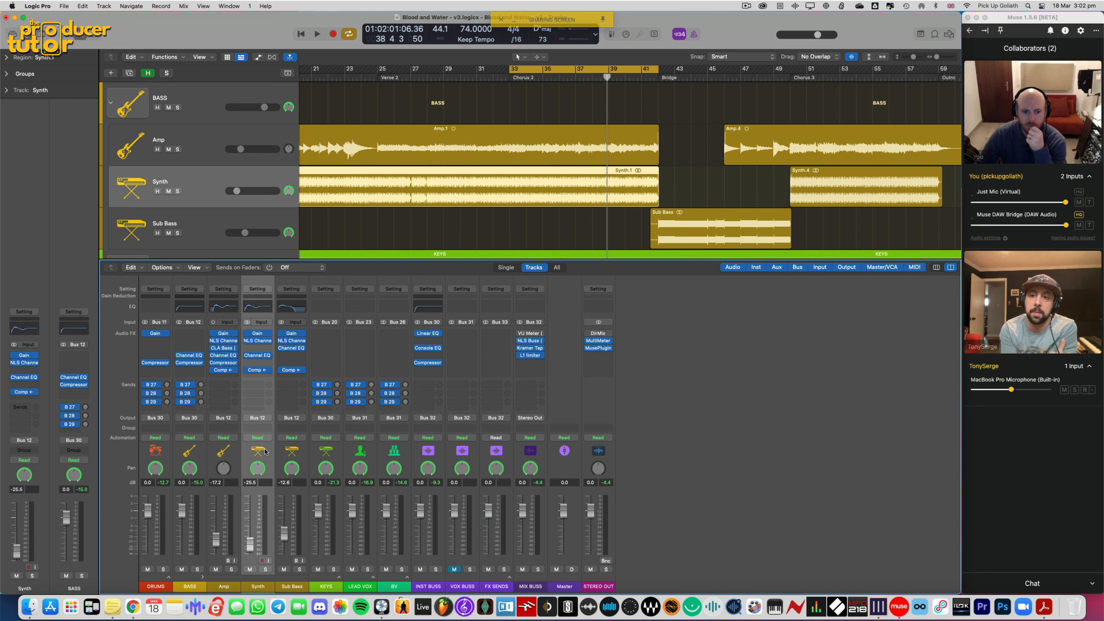
left_click(236, 452)
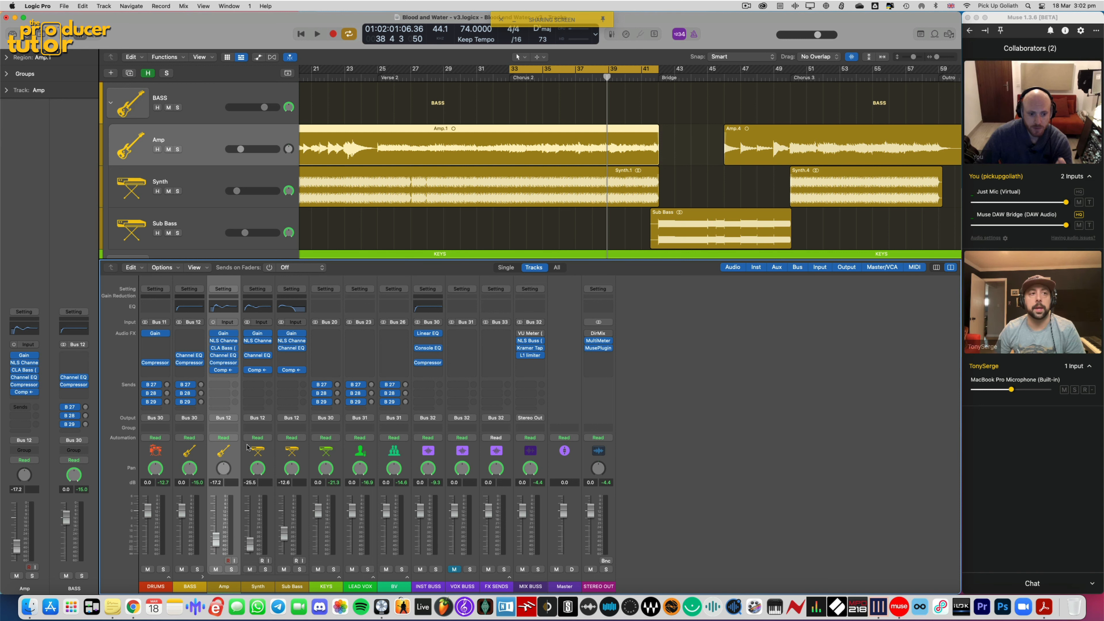
left_click(224, 370)
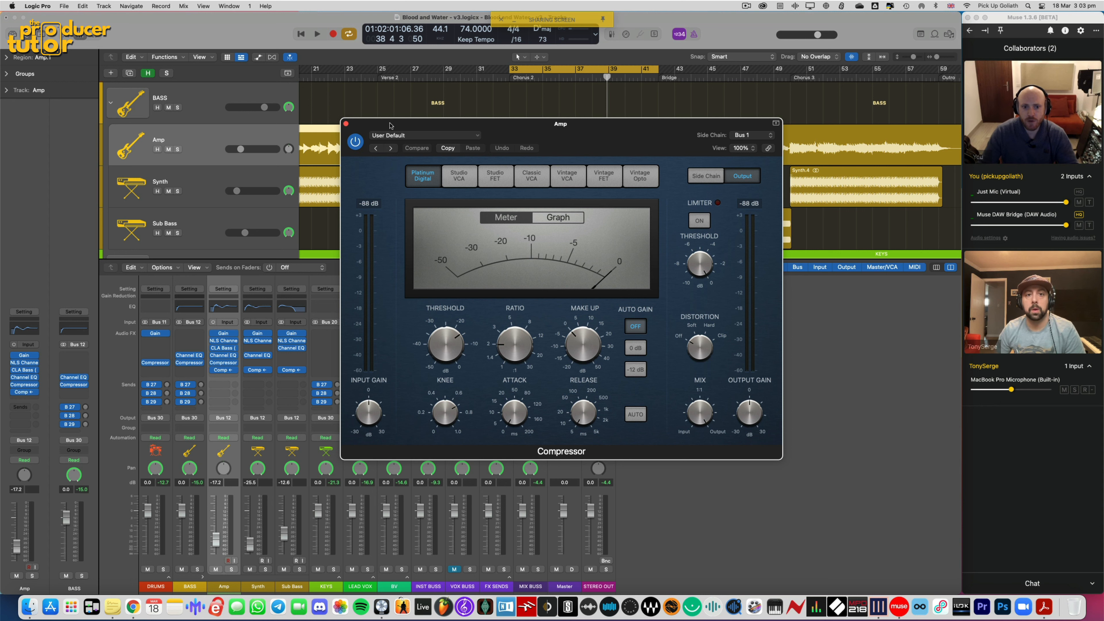
left_click_drag(390, 125, 411, 137)
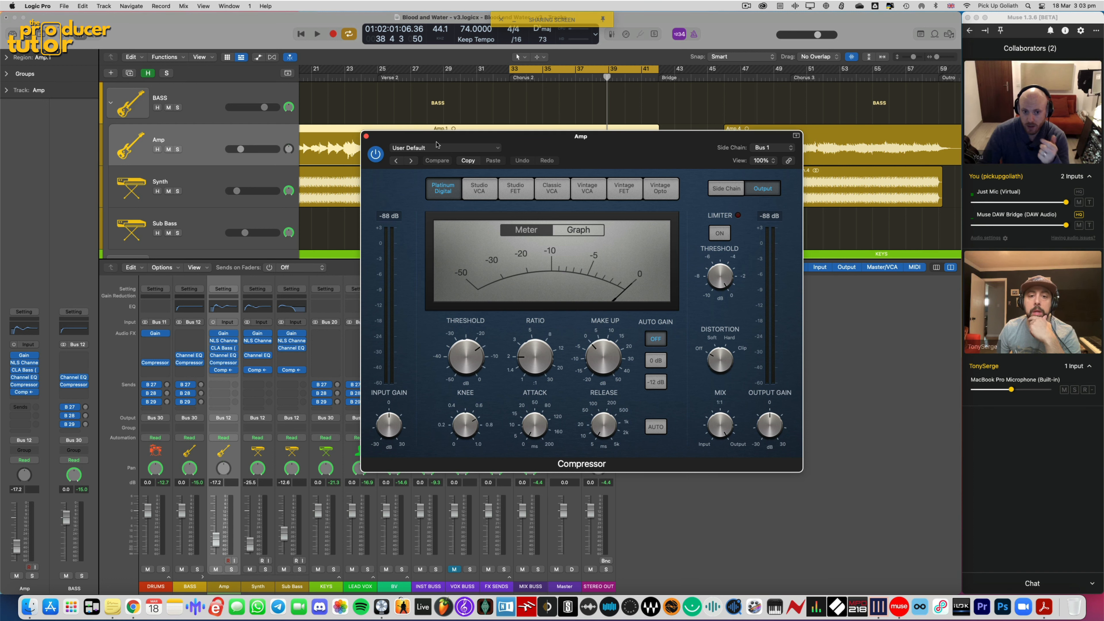
left_click_drag(436, 143, 441, 144)
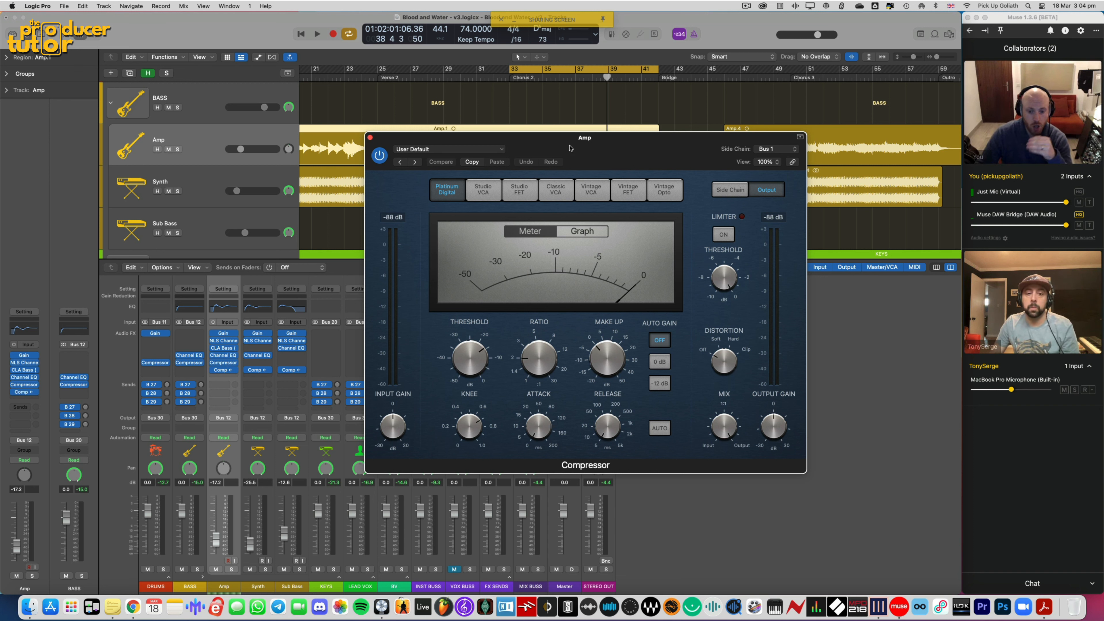
left_click(370, 137)
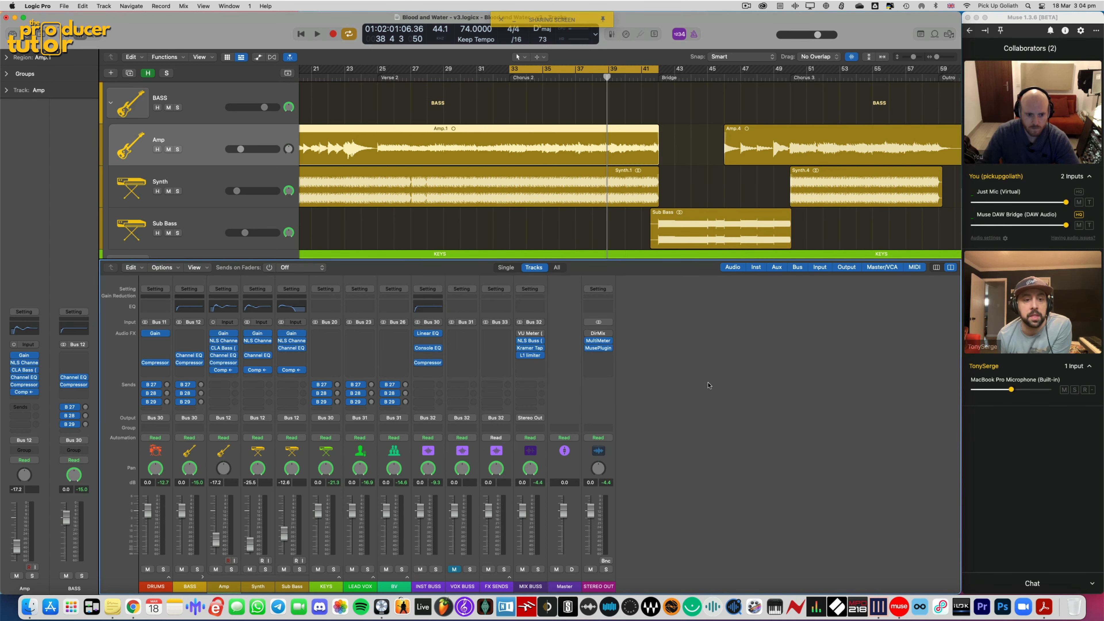
Turn on pre-fader metering, then solo the Synth bass track and play Chorus 2 to check its level
left_click(273, 455)
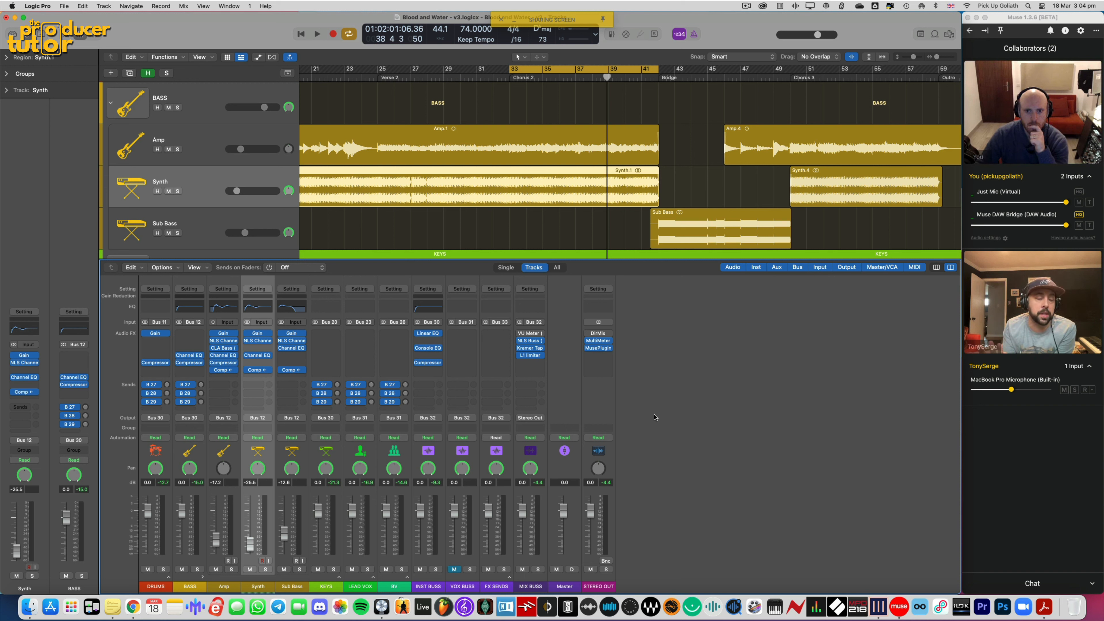
scroll(617, 224, "down", 1)
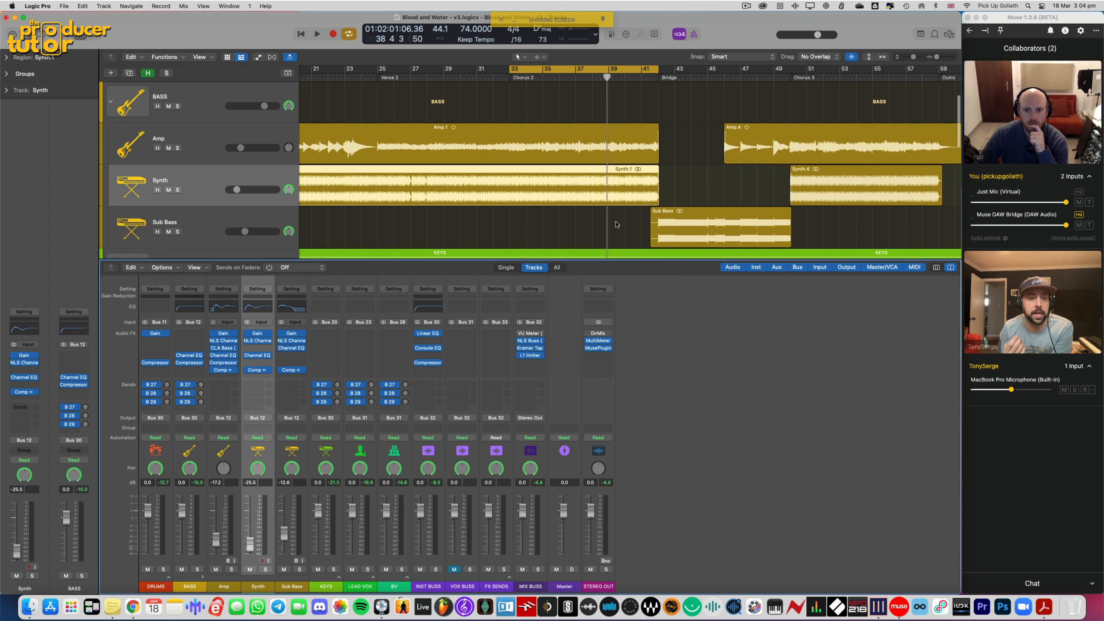
left_click(611, 33)
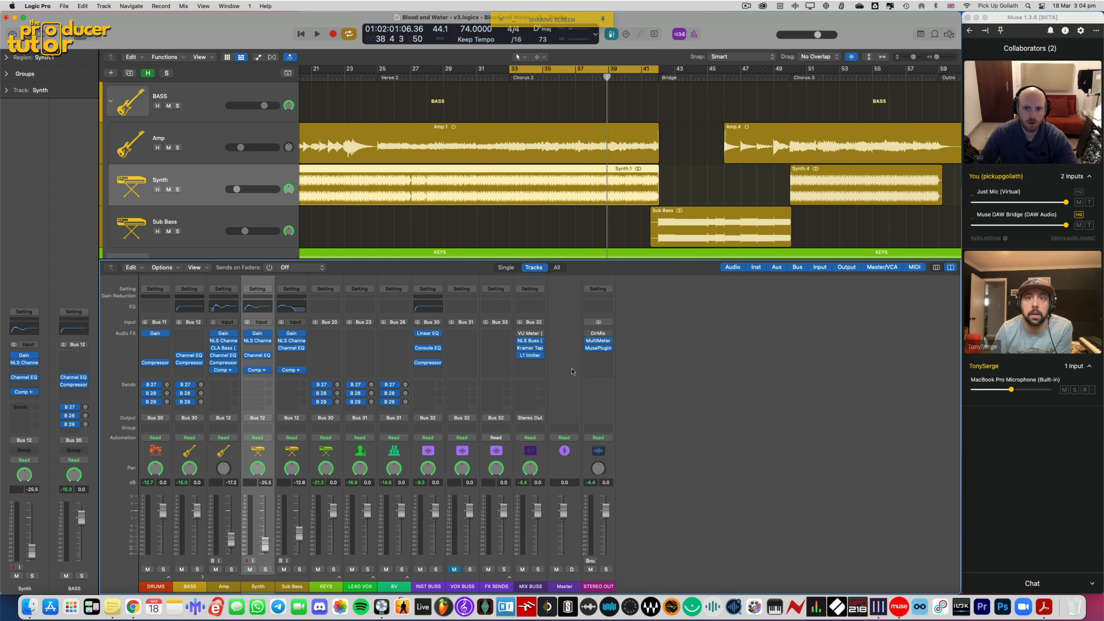
left_click(265, 569)
key("space")
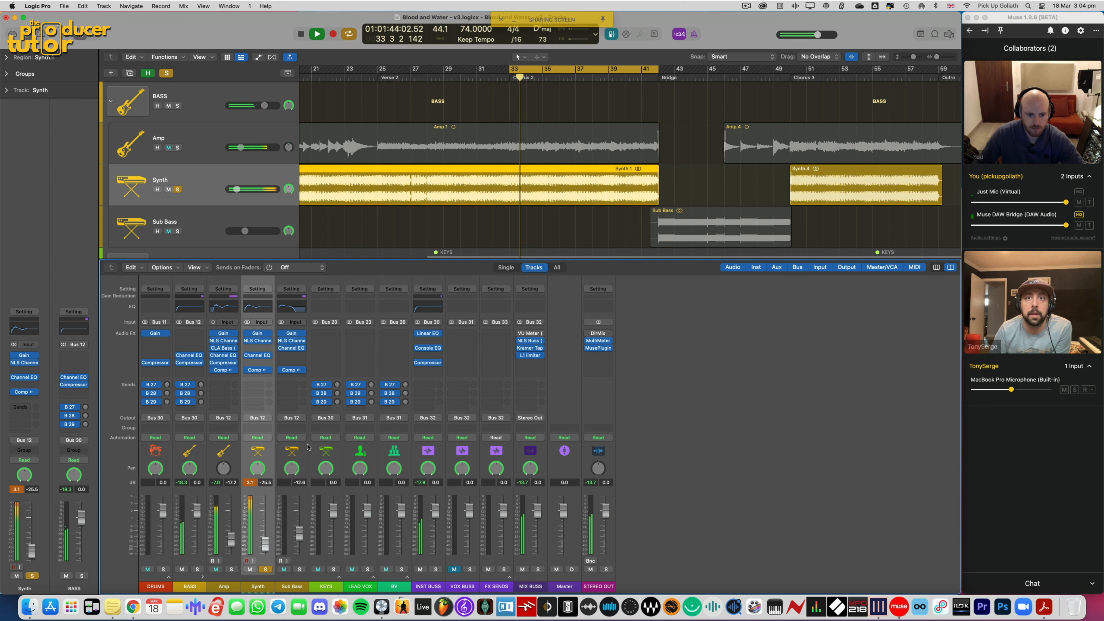
Bypass Synth's four plug-ins from Compressor back to Gain during playback, re-enable them one by one to compare levels, and stop playback
left_click(247, 369)
left_click(245, 355)
left_click(246, 341)
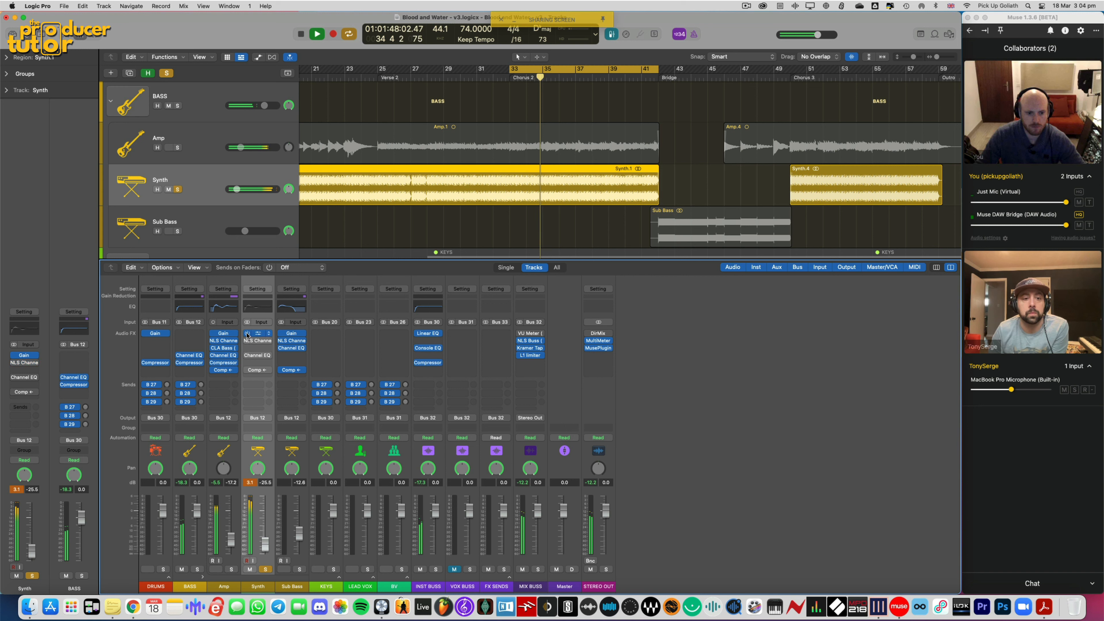
left_click(245, 333)
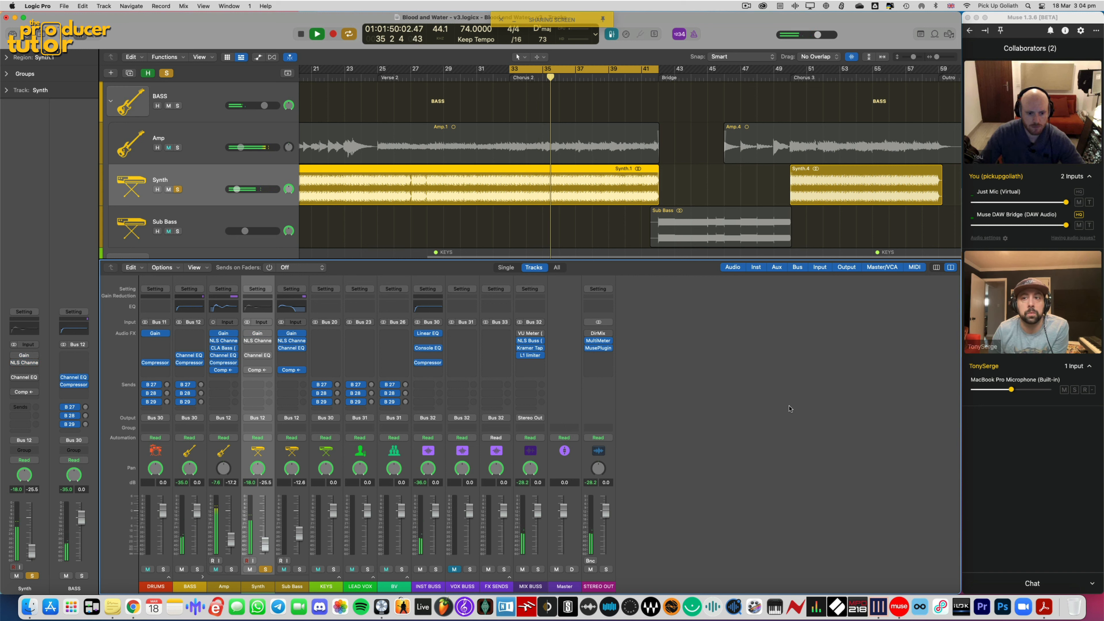
left_click(247, 334)
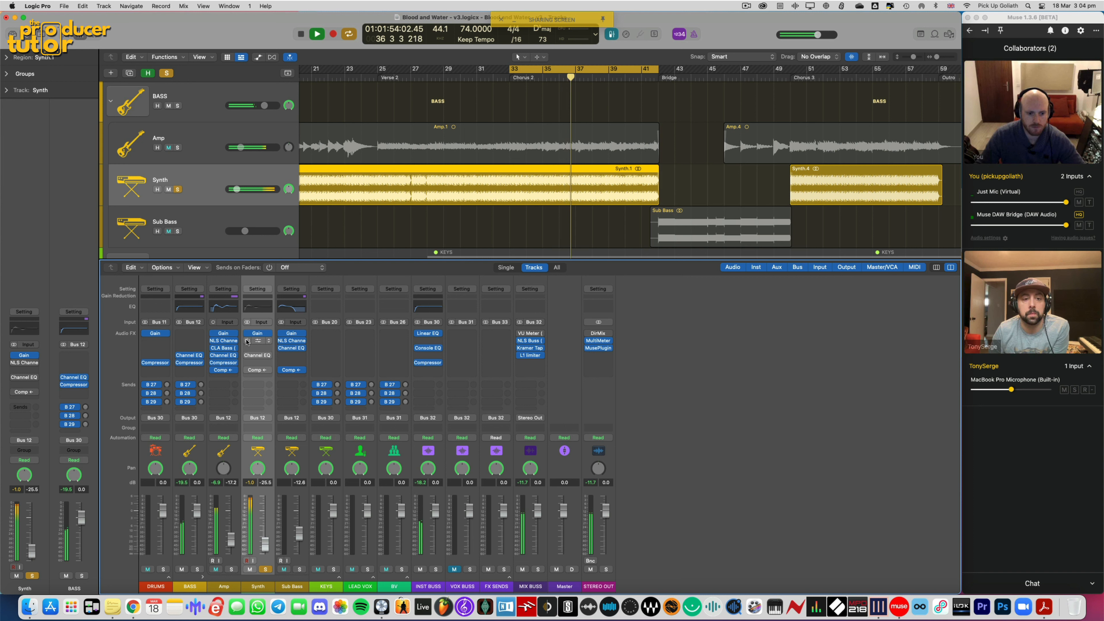
left_click(247, 341)
left_click(246, 355)
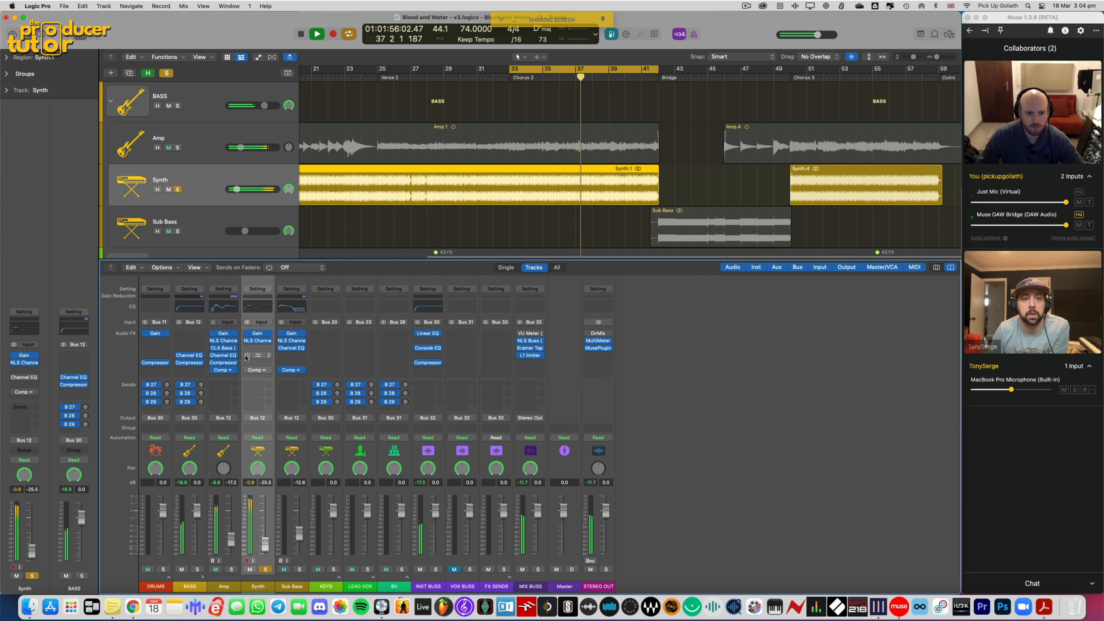
left_click(246, 370)
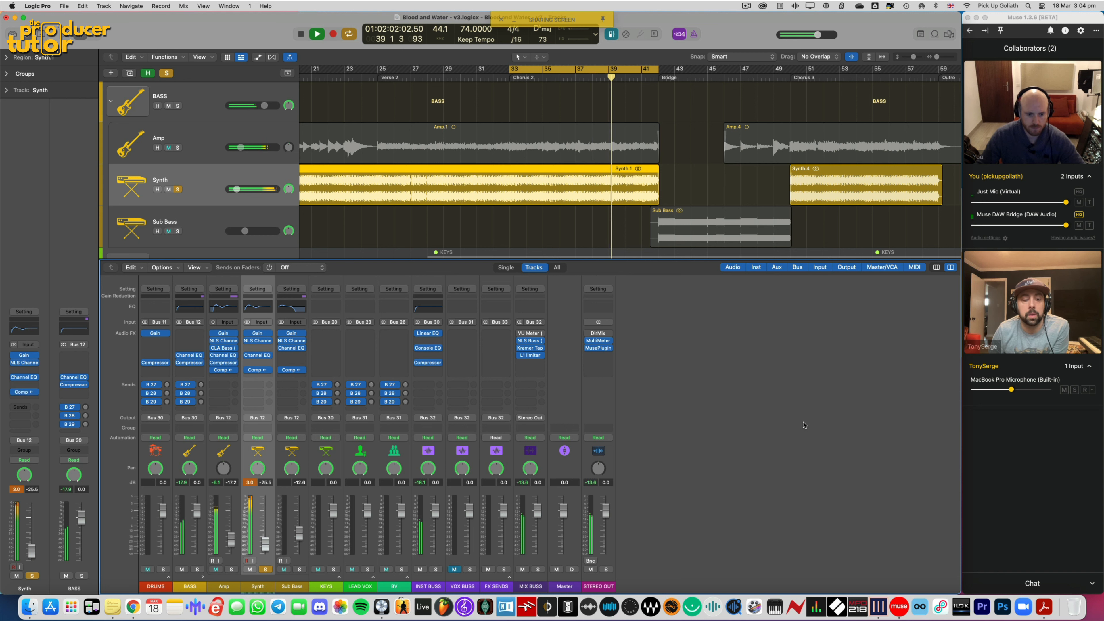
key("space")
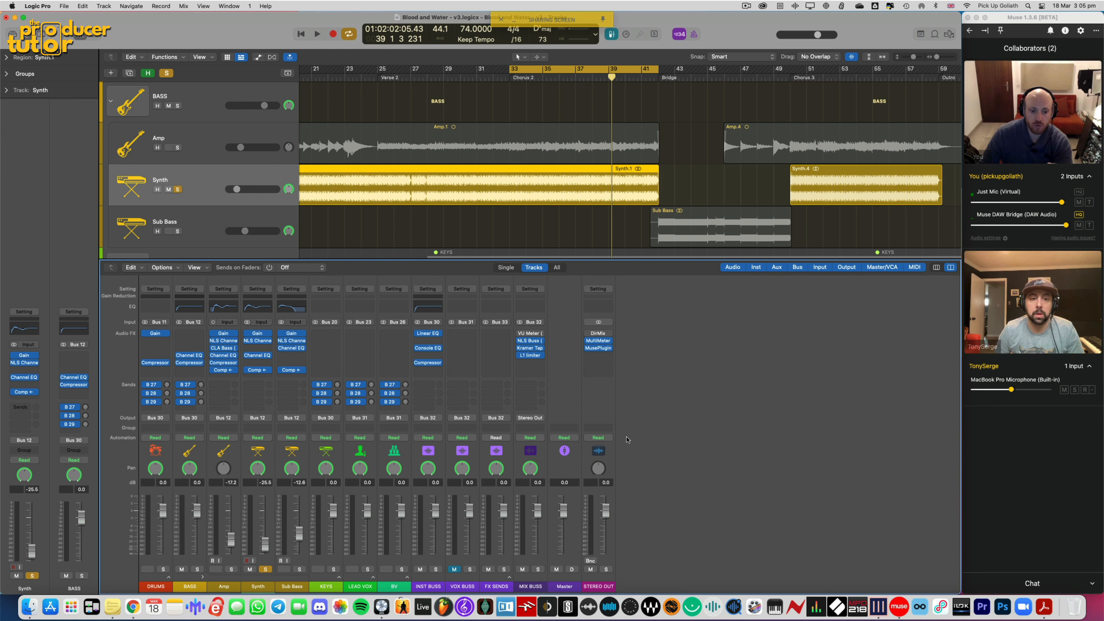
Select the Amp bass channel in the mixer and unsolo the Synth bass track
left_click(268, 454)
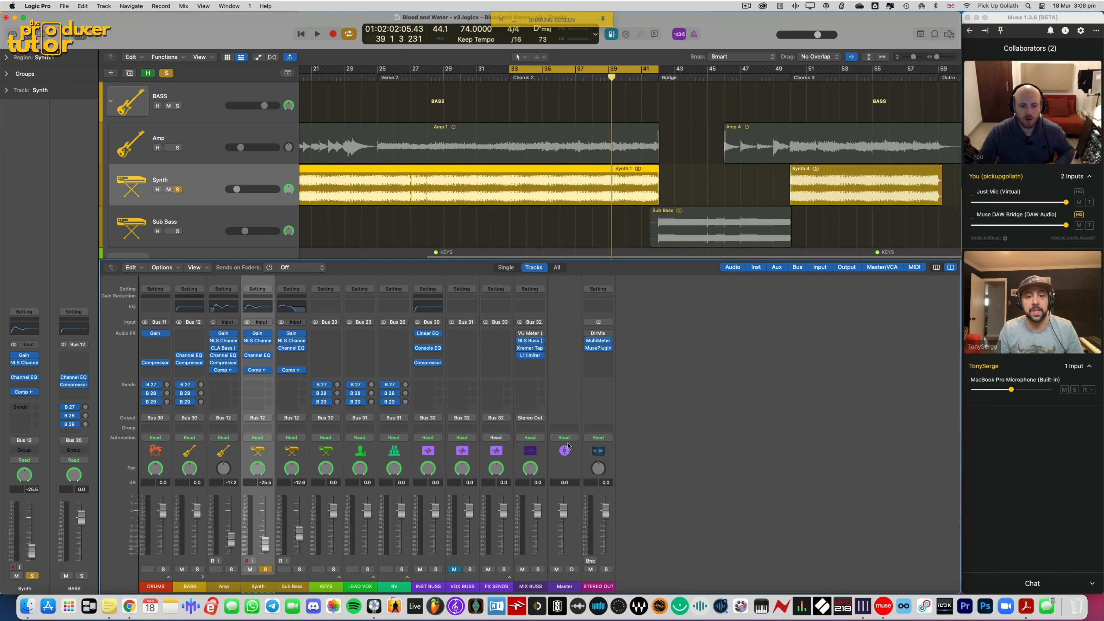
left_click(234, 452)
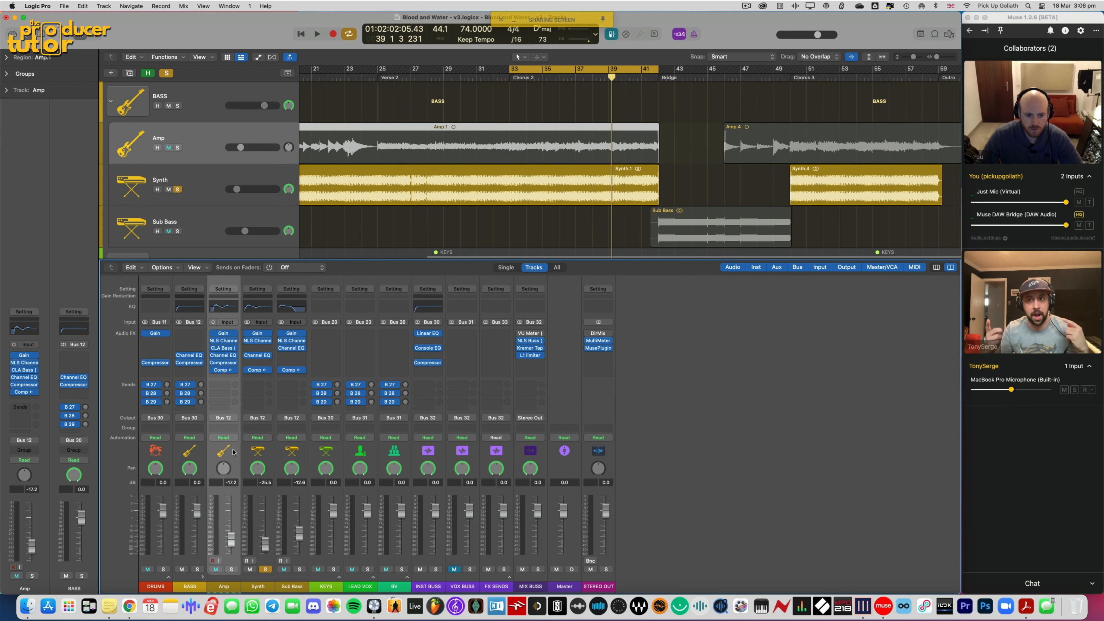
left_click(266, 569)
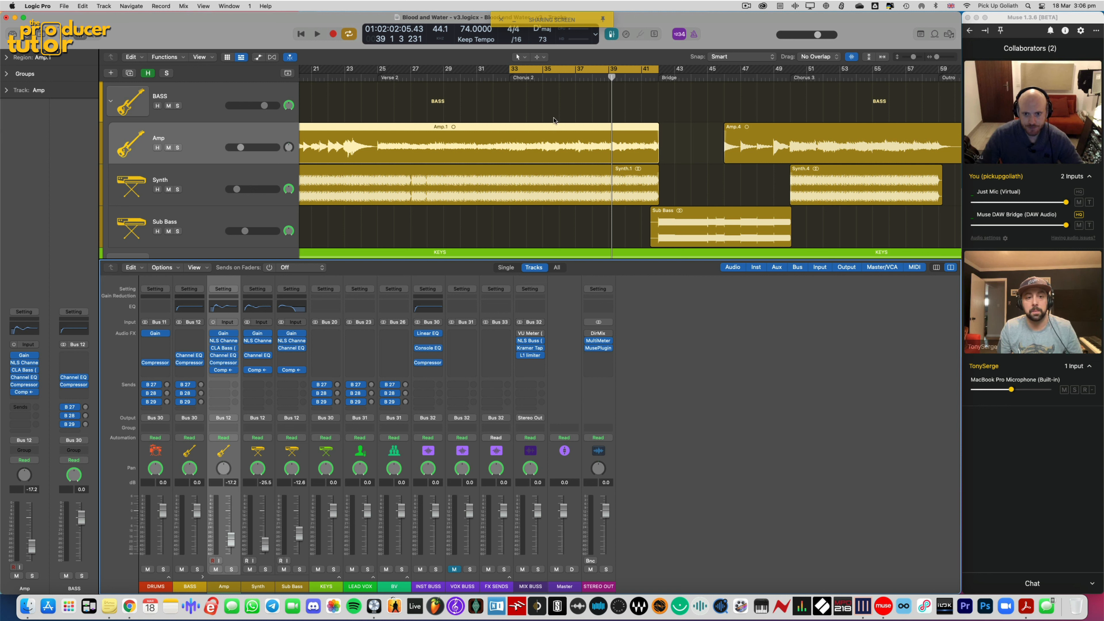
Turn off pre-fader metering, then solo the Amp bass track and play Chorus 2 to check its post-fader level
left_click(611, 34)
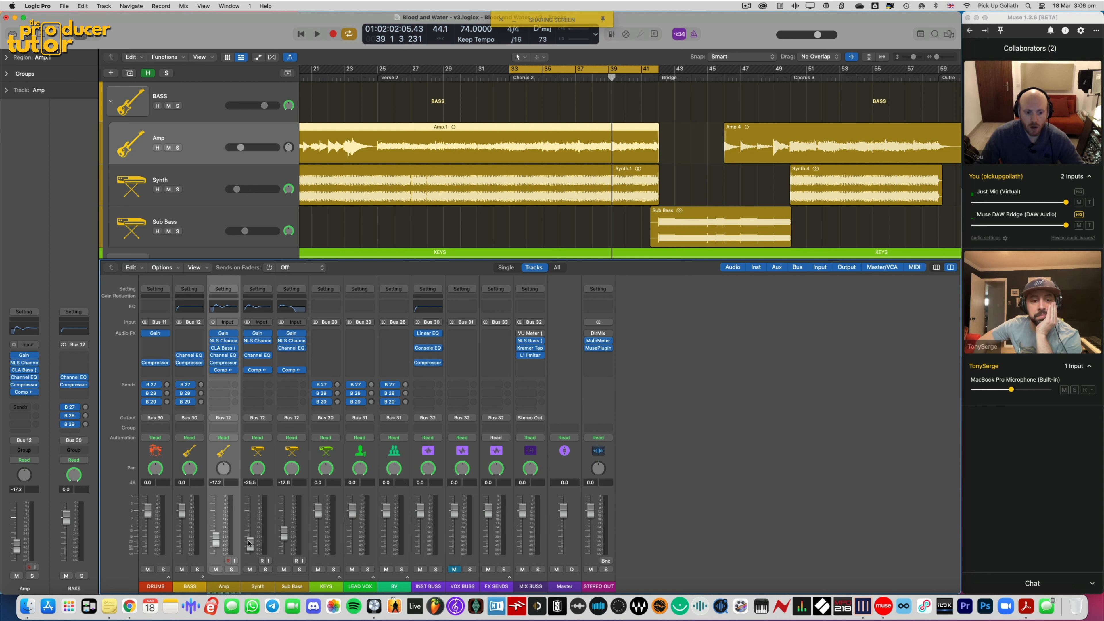
left_click(230, 569)
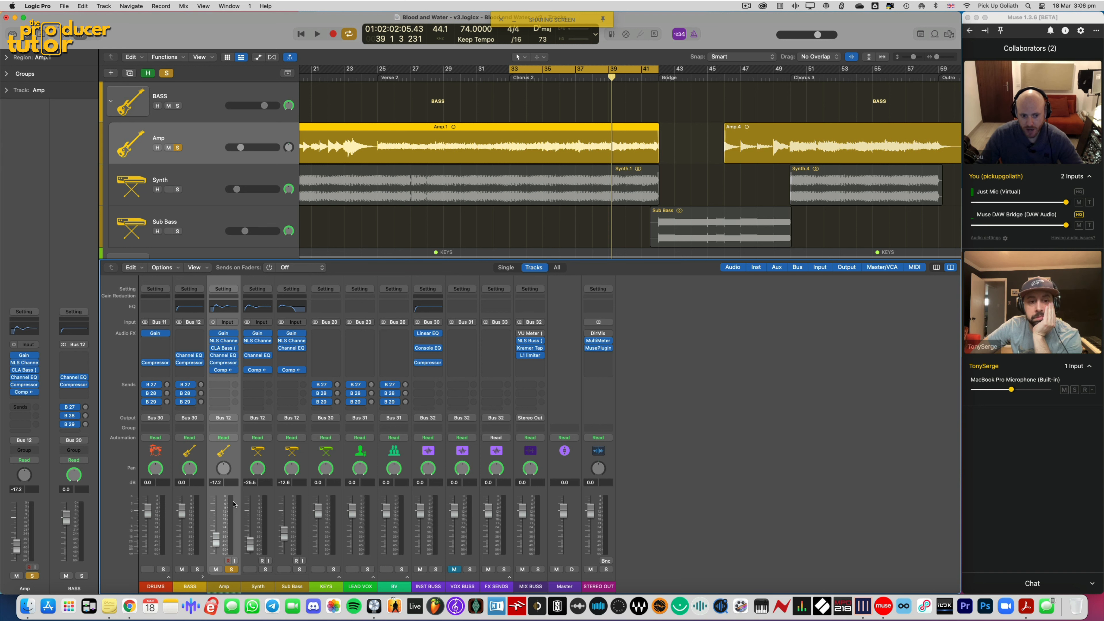
key("space")
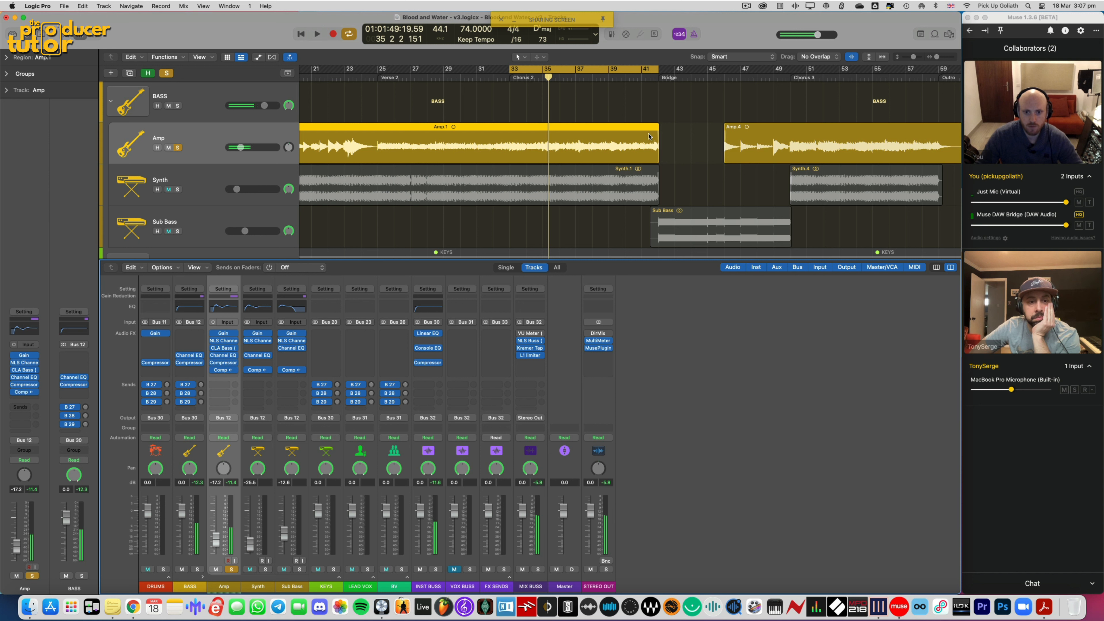
Turn pre-fader metering on and replay Chorus 2 with Amp soloed, nudging the Amp fader to -16.4 dB
left_click(613, 34)
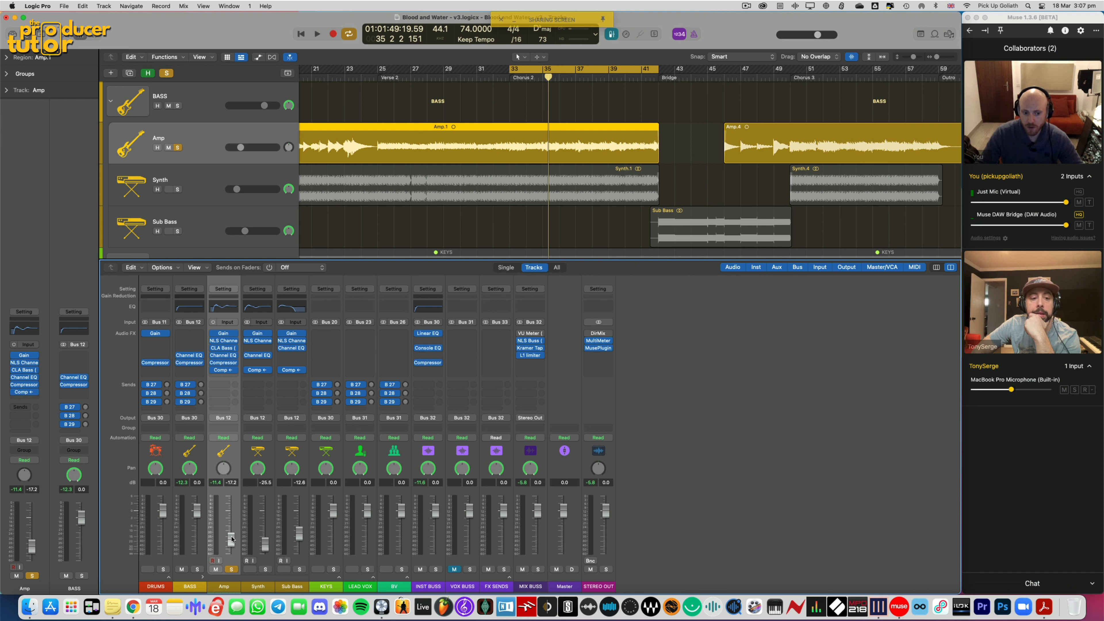
key("space")
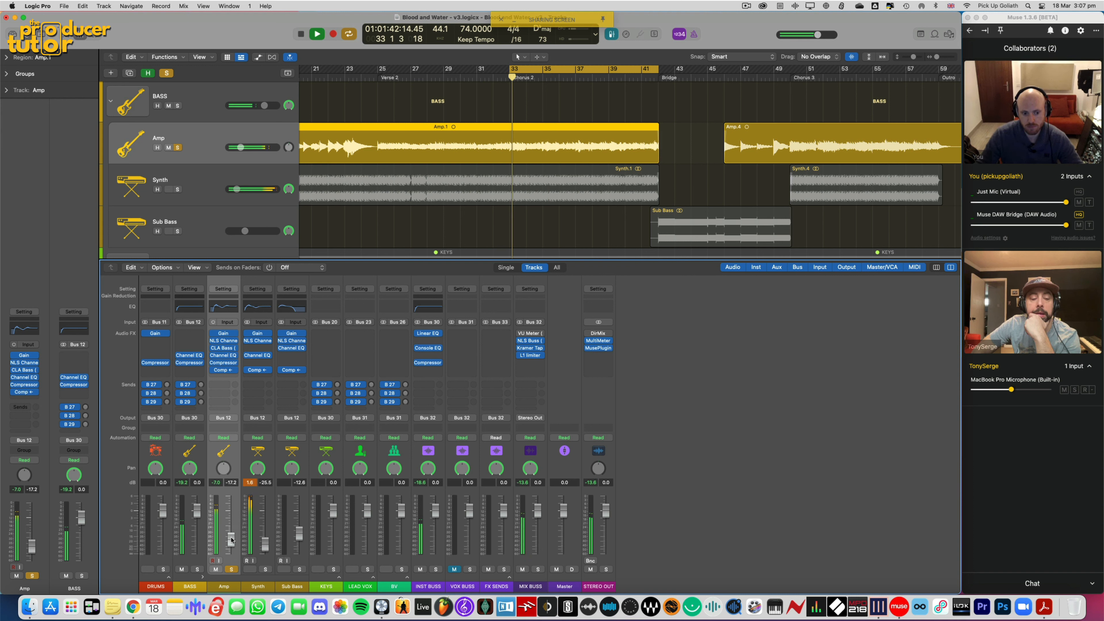
mouse_move(230, 535)
left_mouse_down()
mouse_move(230, 513)
mouse_move(232, 600)
mouse_move(231, 522)
mouse_move(230, 537)
left_mouse_up()
key("space")
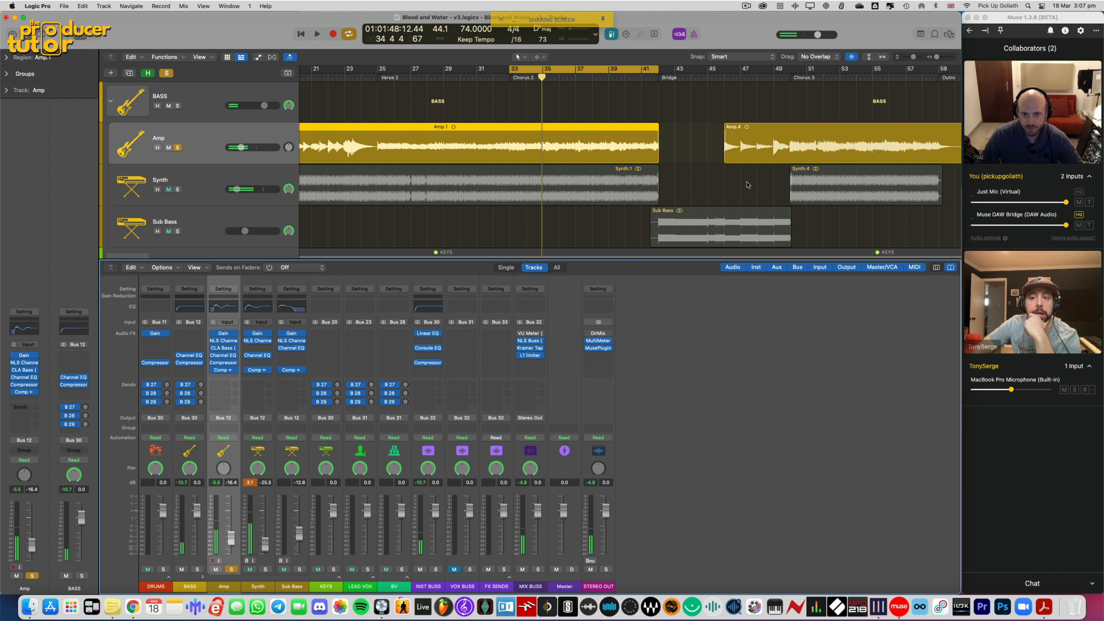
Switch back to post-fader metering, return the Amp fader to -17.2 dB and unsolo the Amp track
left_click(610, 36)
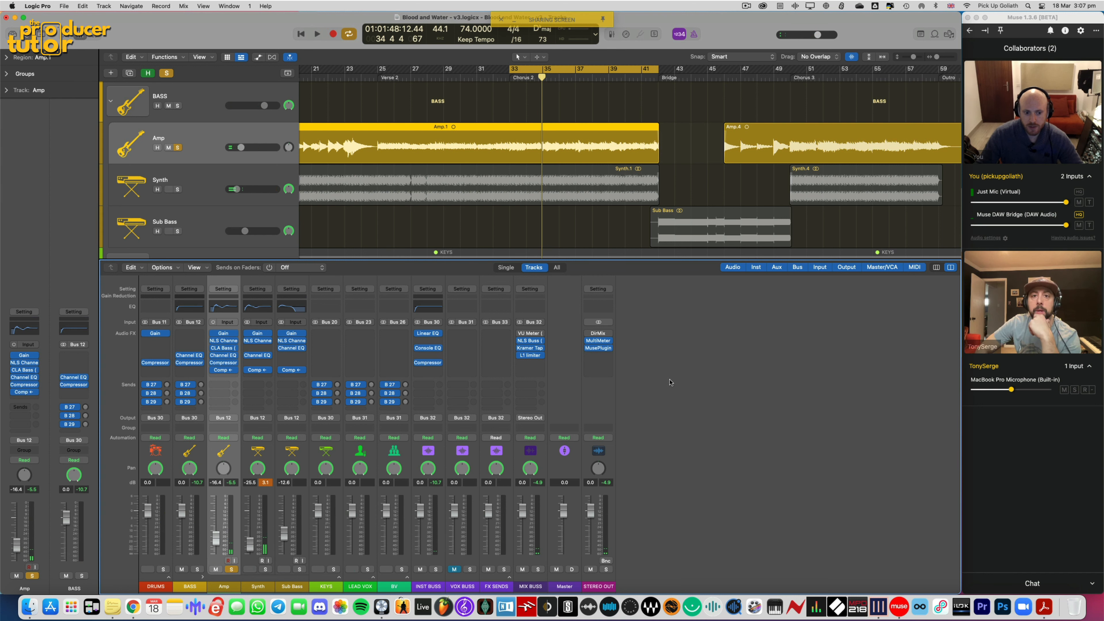
left_click(270, 482)
left_click(235, 448)
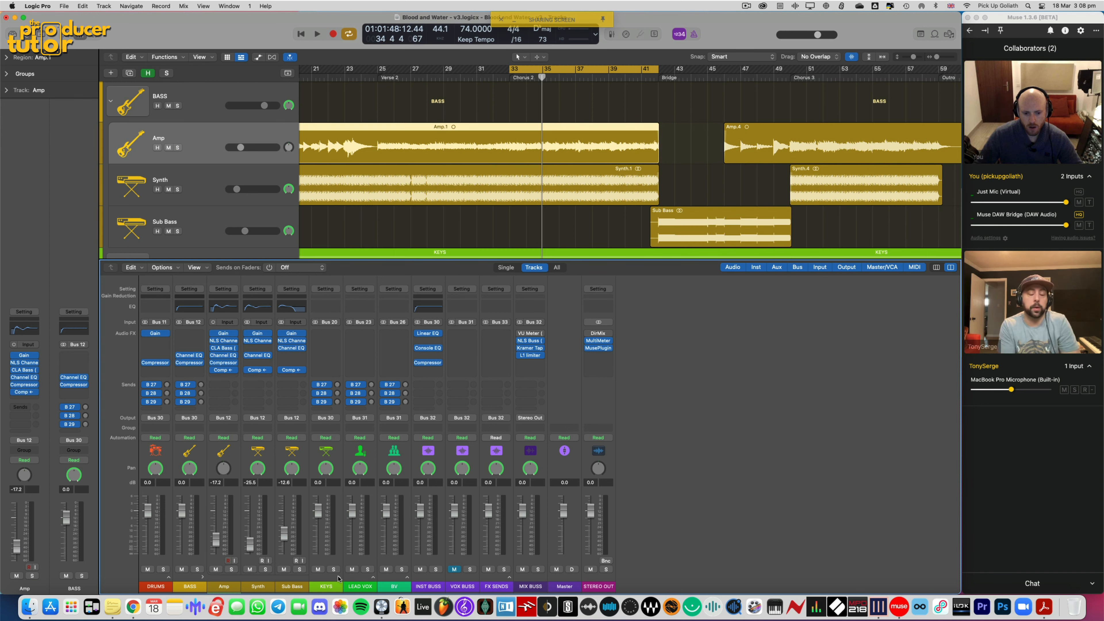
Expand the KEYS stack in the mixer, select the Analog Pad channel and briefly play Chorus 2
left_click(339, 577)
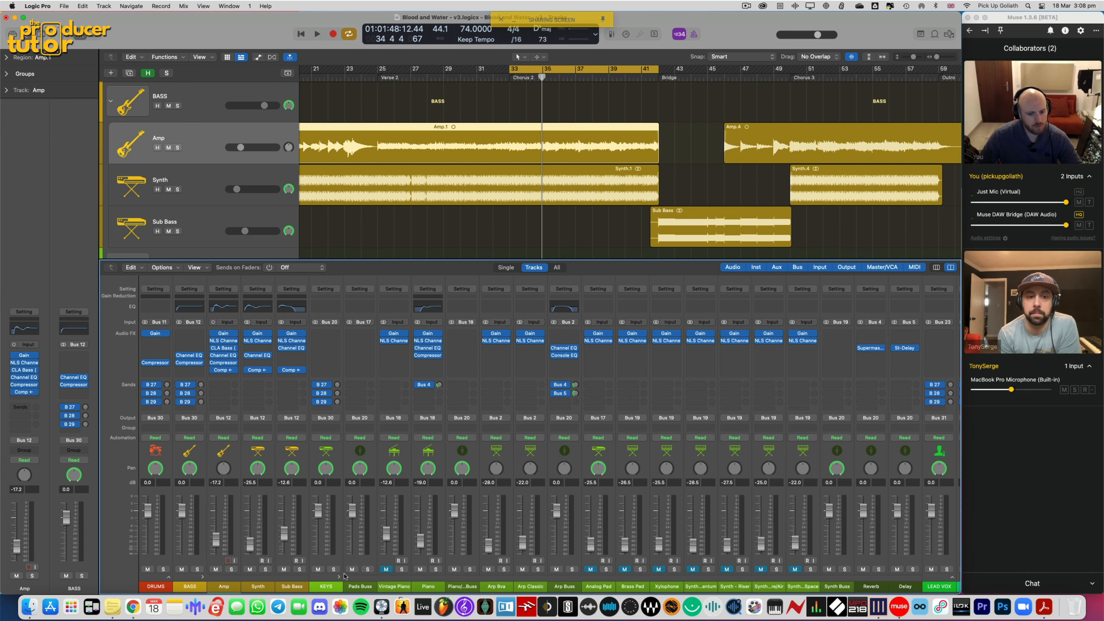
scroll(360, 568, "right", 5)
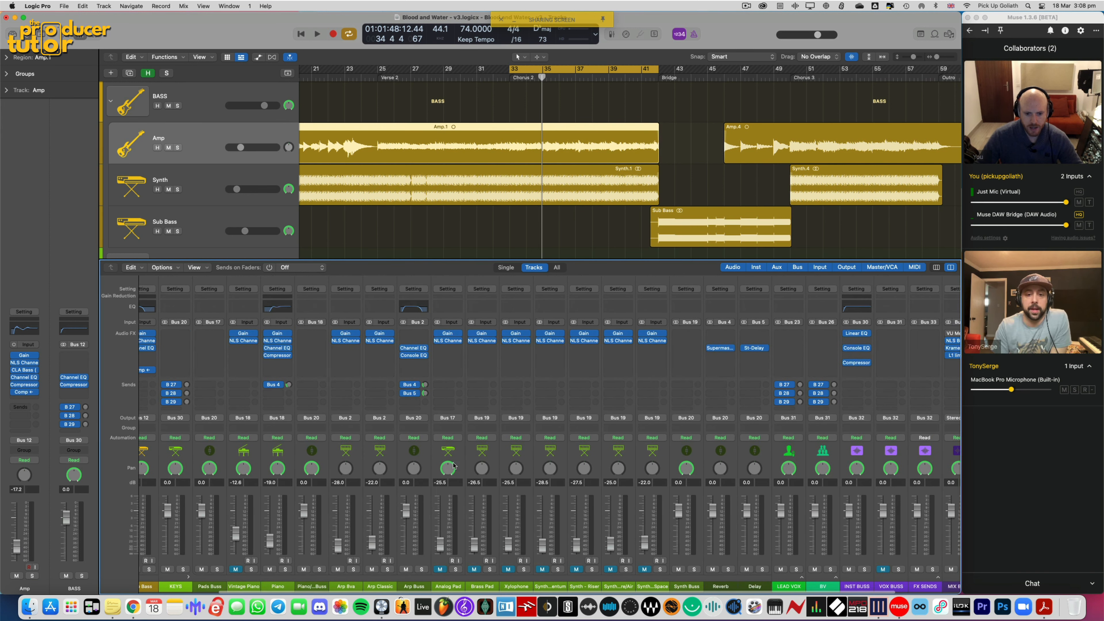
left_click(455, 451)
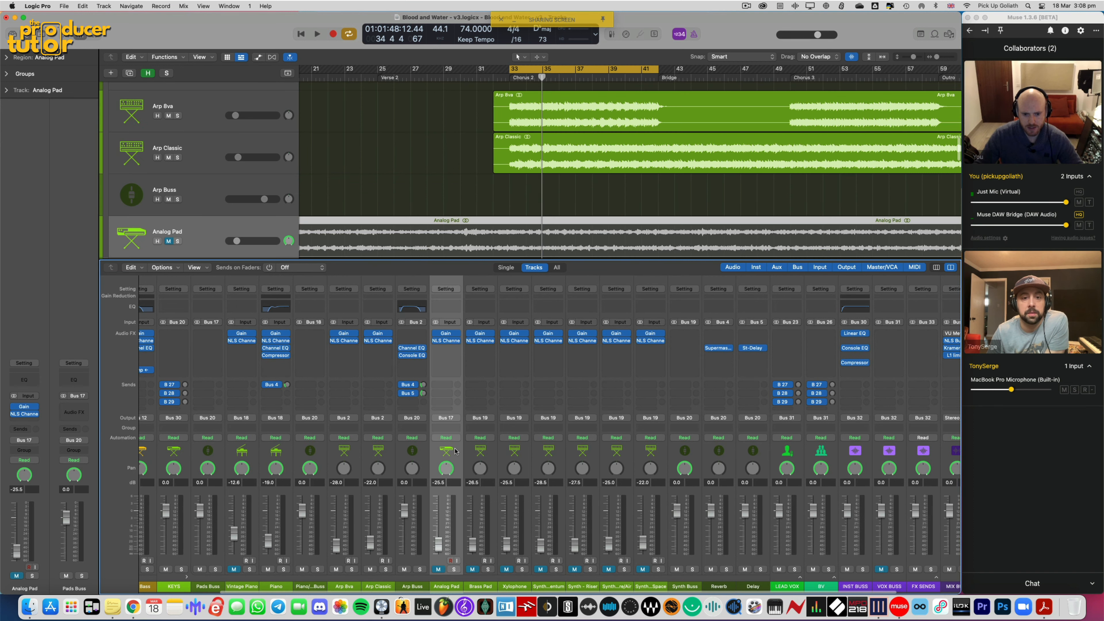
key("space")
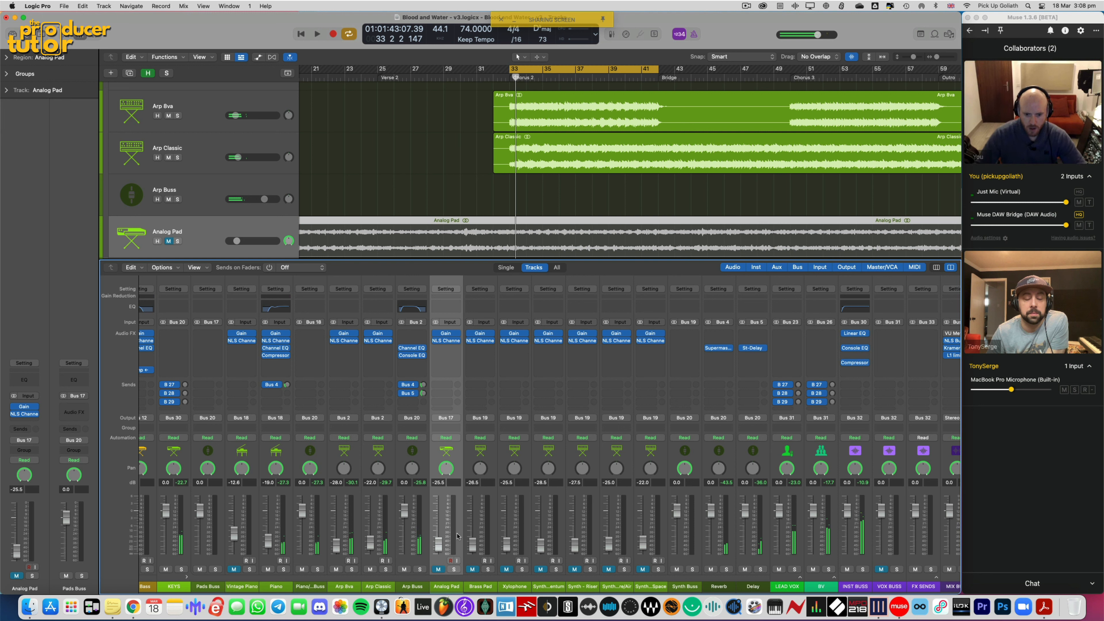
Unmute the Analog Pad and Brass Pad tracks and switch Brass Pad's pan control to stereo panning
left_click(438, 569)
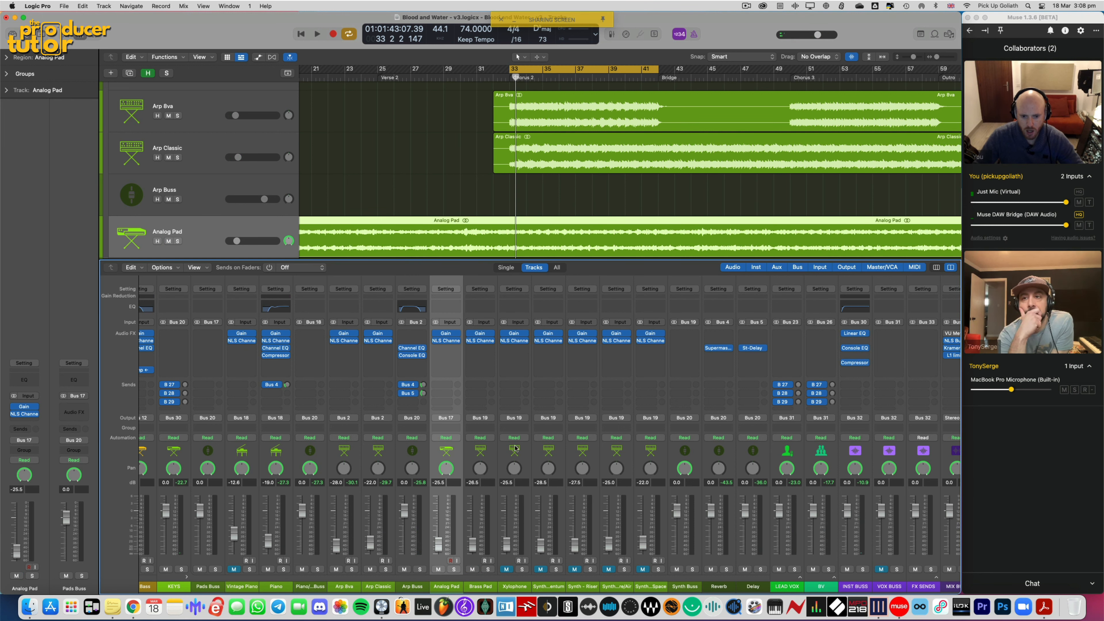
left_click(492, 451)
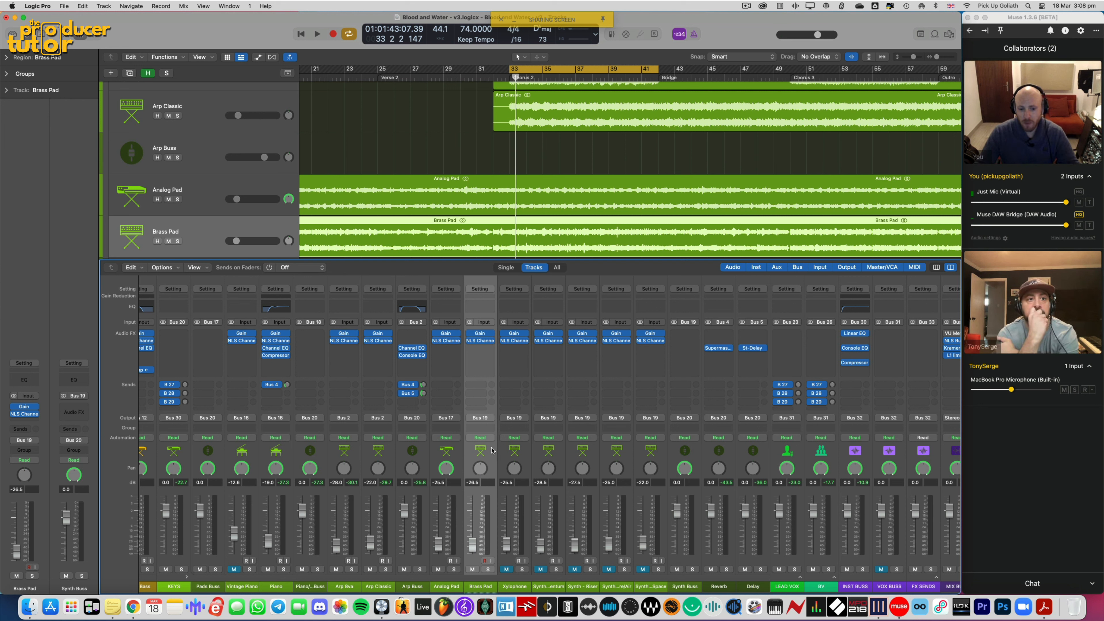
right_click(480, 469)
left_click(494, 481)
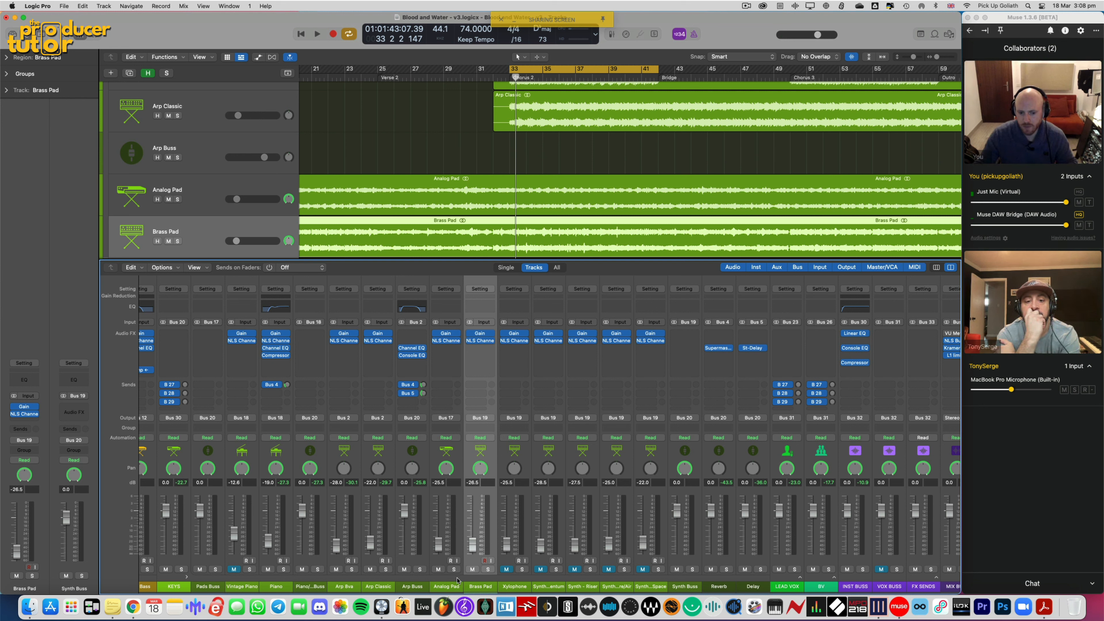
Solo both Analog Pad and Brass Pad and play Chorus 2 to hear the two pads together
left_click_drag(455, 570, 487, 570)
key("space")
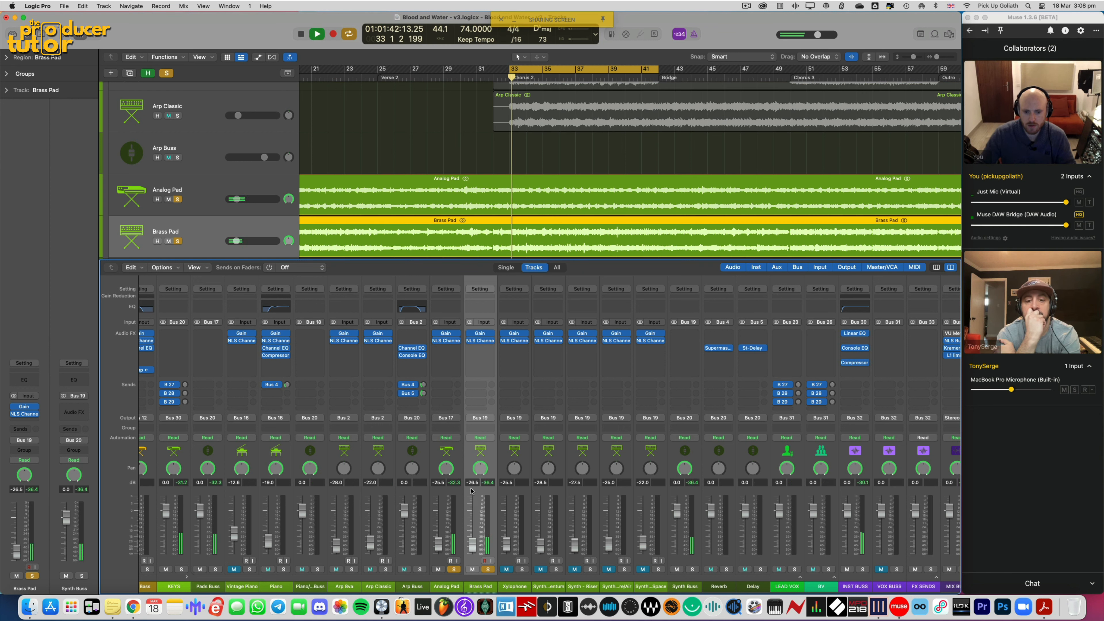
left_click(454, 458)
left_click(468, 458)
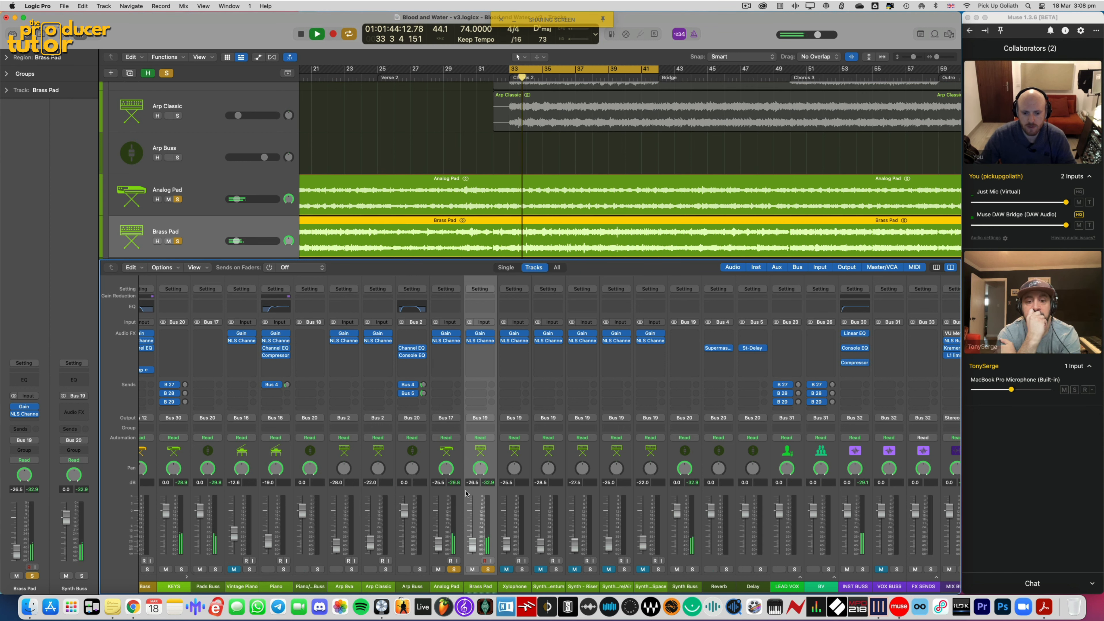
Toggle the Brass Pad and Analog Pad solos off and on to hear each pad alone, then stop playback
left_click(486, 569)
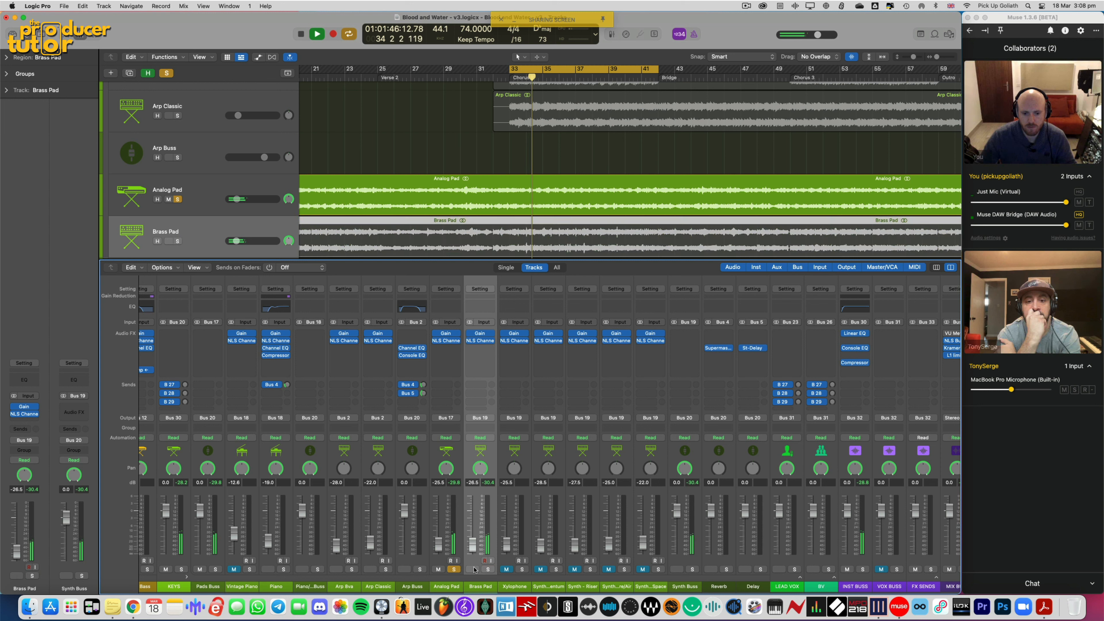
left_click(487, 569)
left_click(454, 569)
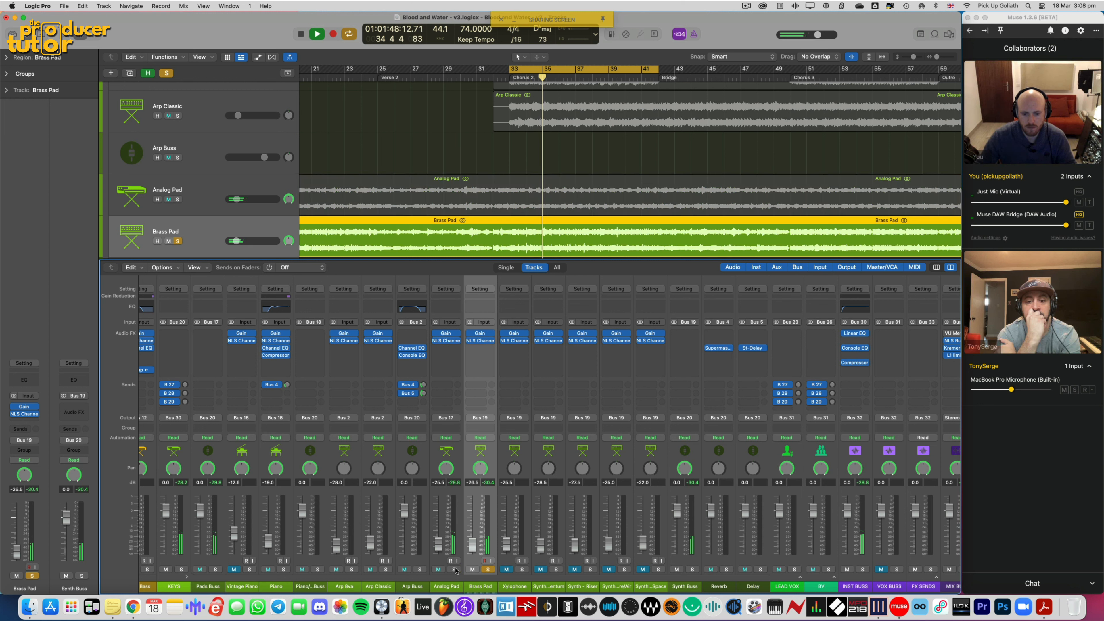
left_click(454, 569)
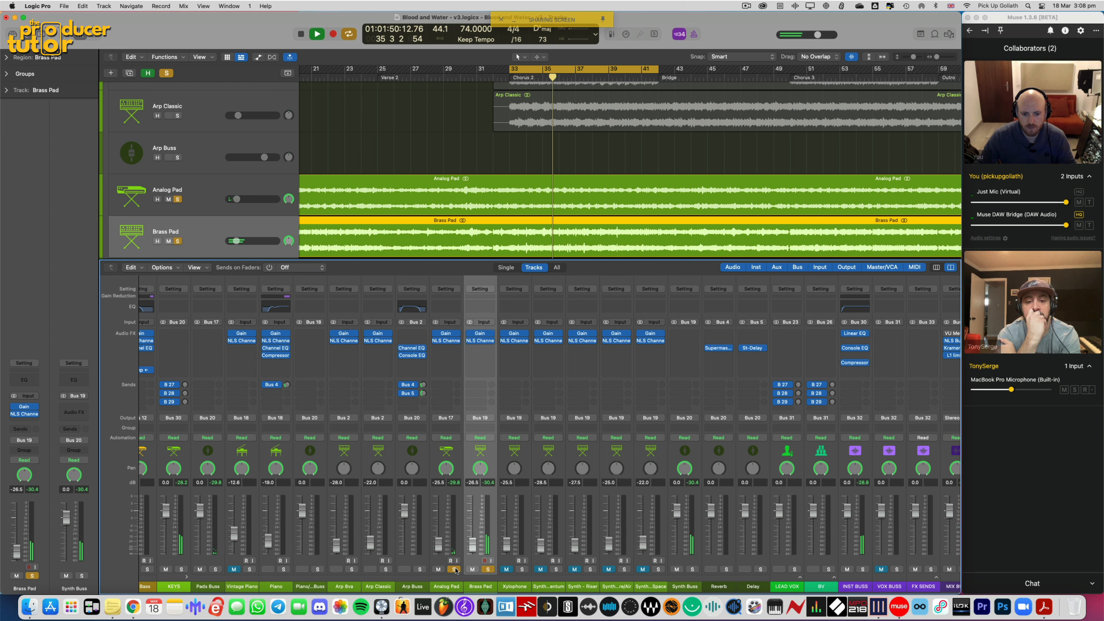
key("space")
Select Analog Pad, unsolo Brass Pad, and open the NLS Channel plug-in on the Analog Pad channel
left_click(455, 452)
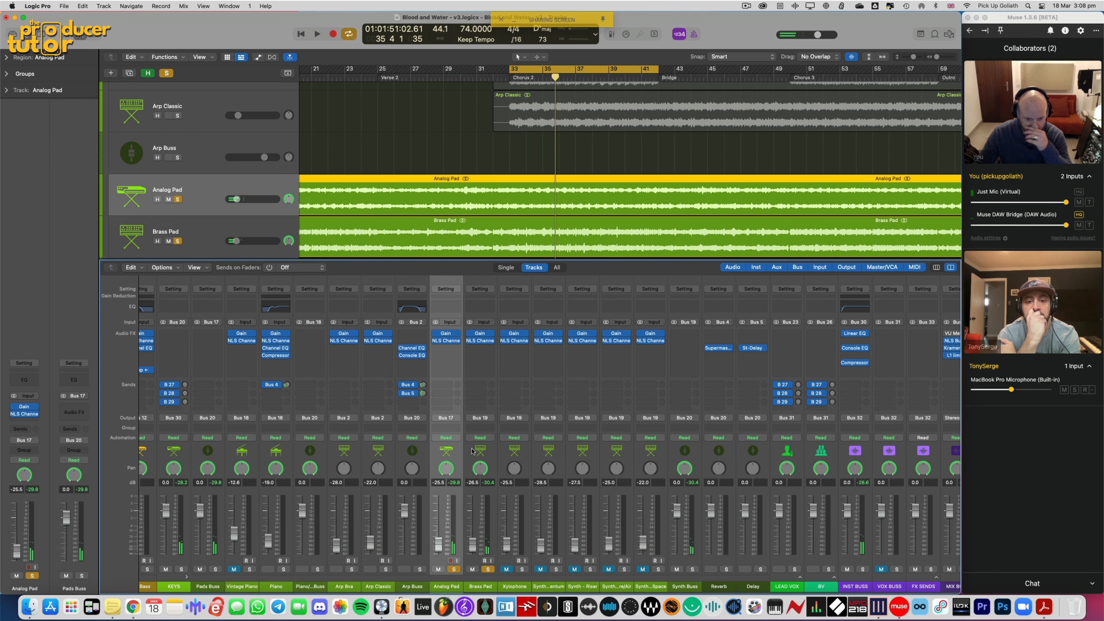
left_click(479, 452)
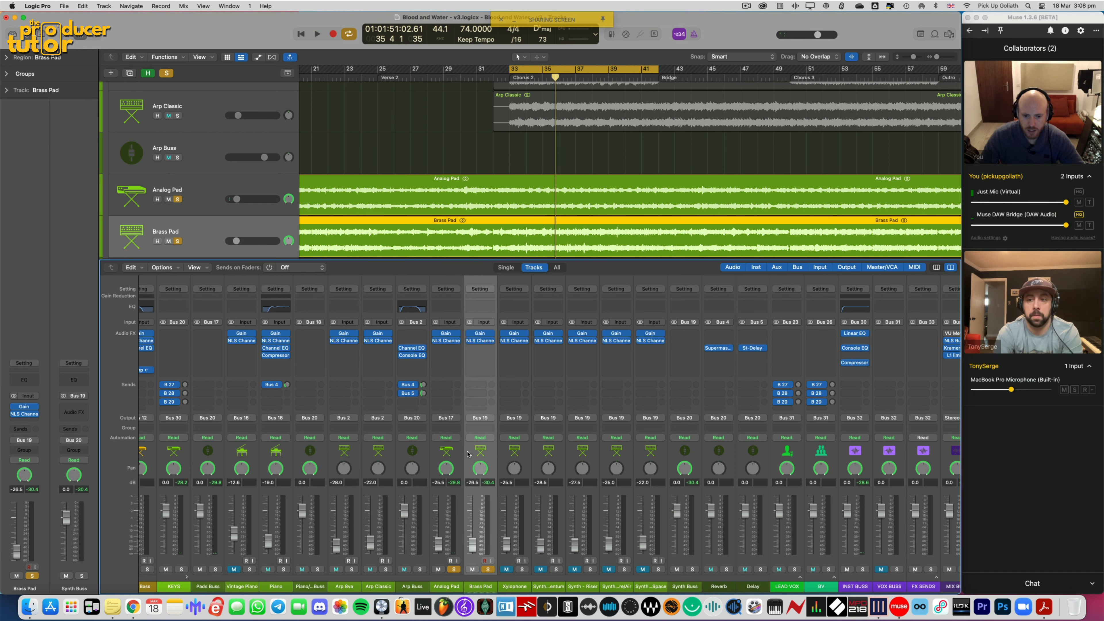
left_click(454, 454)
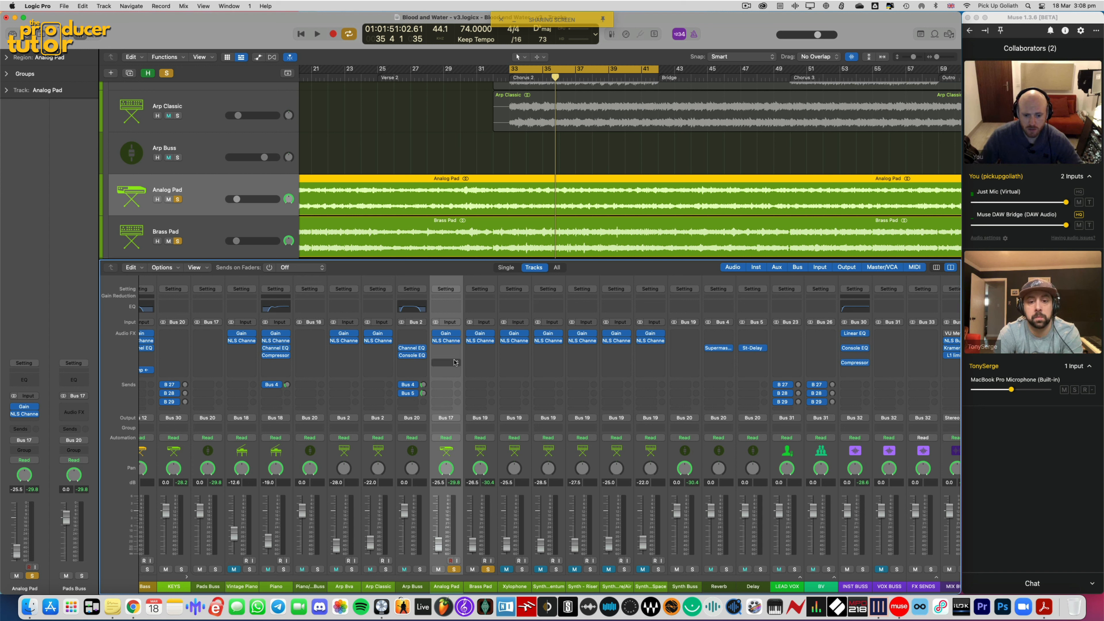
left_click(487, 569)
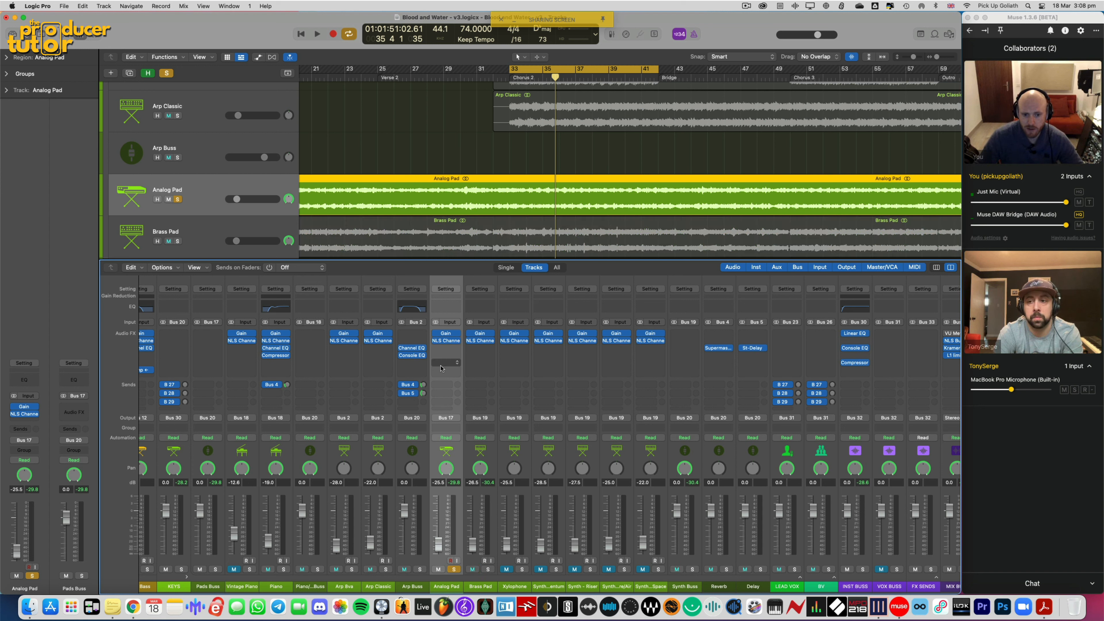
left_click(447, 341)
left_click(446, 343)
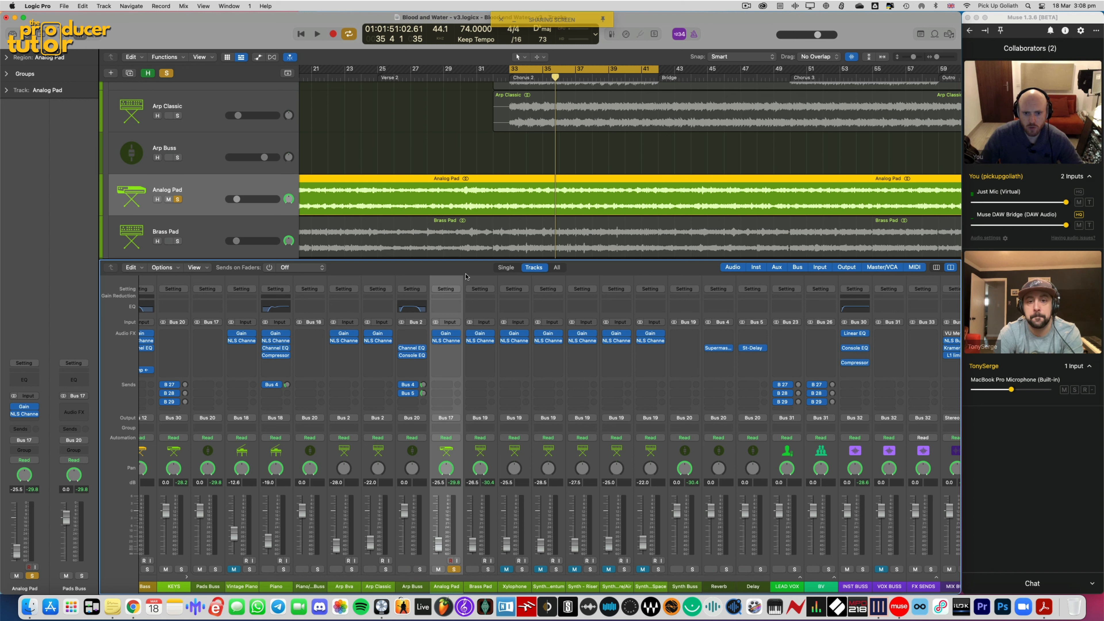
left_click(446, 341)
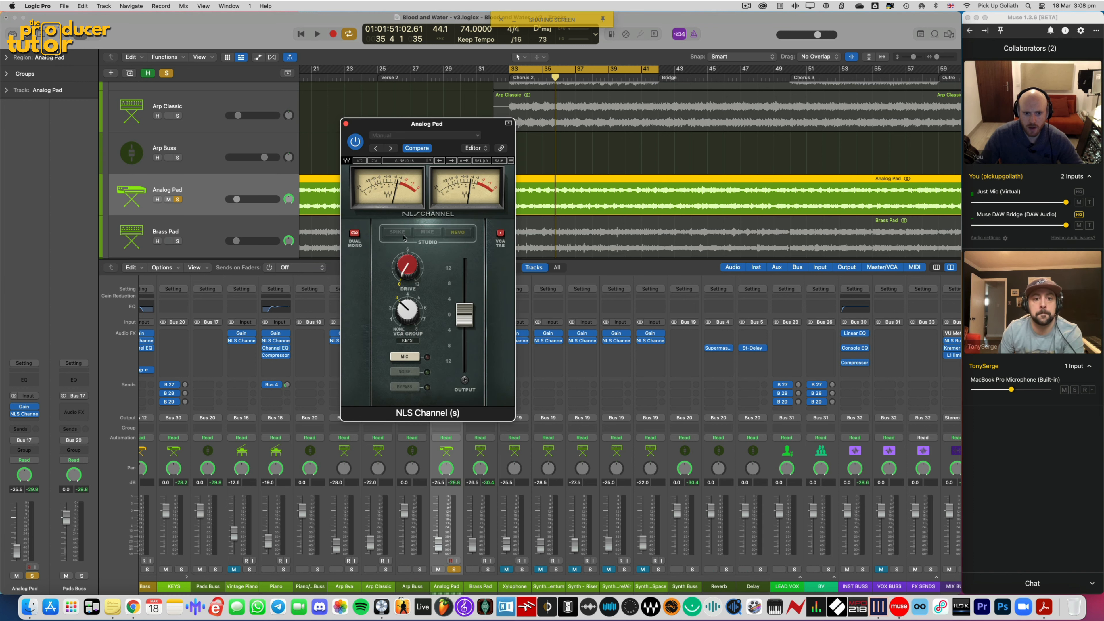
Play Chorus 2, adjust the Drive on Analog Pad's NLS Channel while listening, and close the plug-in
key("space")
left_click_drag(407, 258, 407, 274)
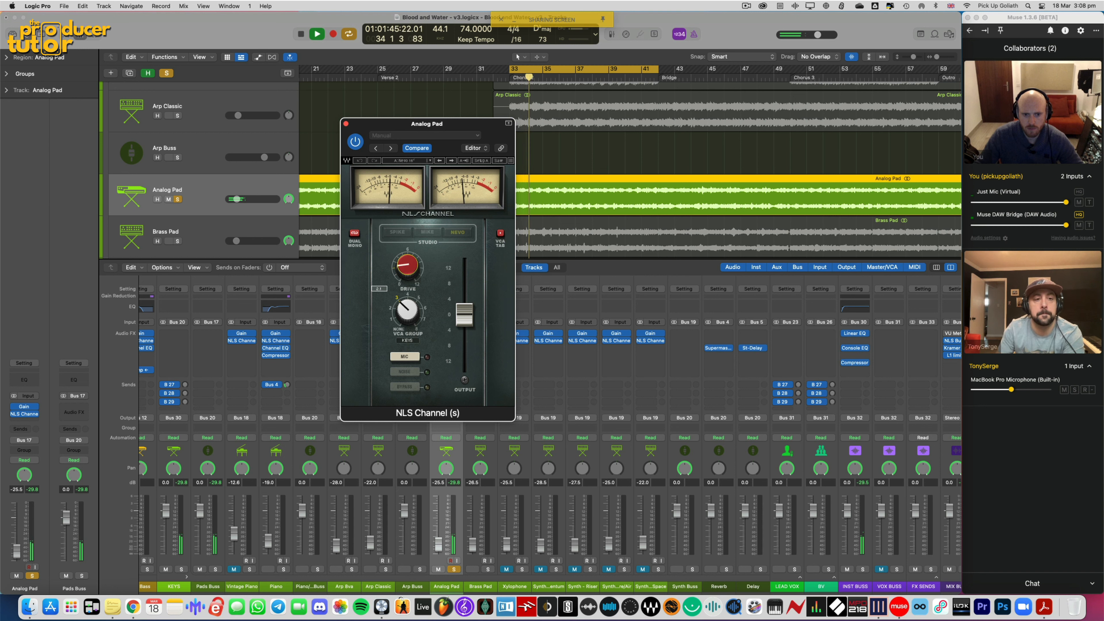
left_click_drag(461, 412, 356, 412)
key("super+w")
Solo Brass Pad instead of Analog Pad, adjust the Drive on its NLS Channel during playback, close the plug-in and stop
left_click(487, 570)
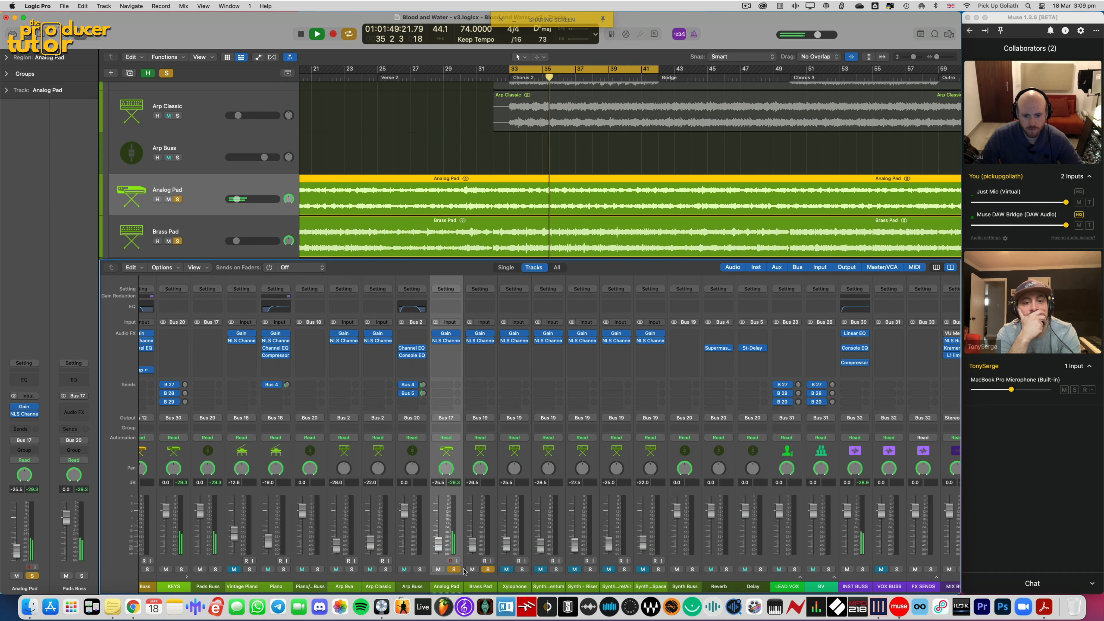
left_click(454, 569)
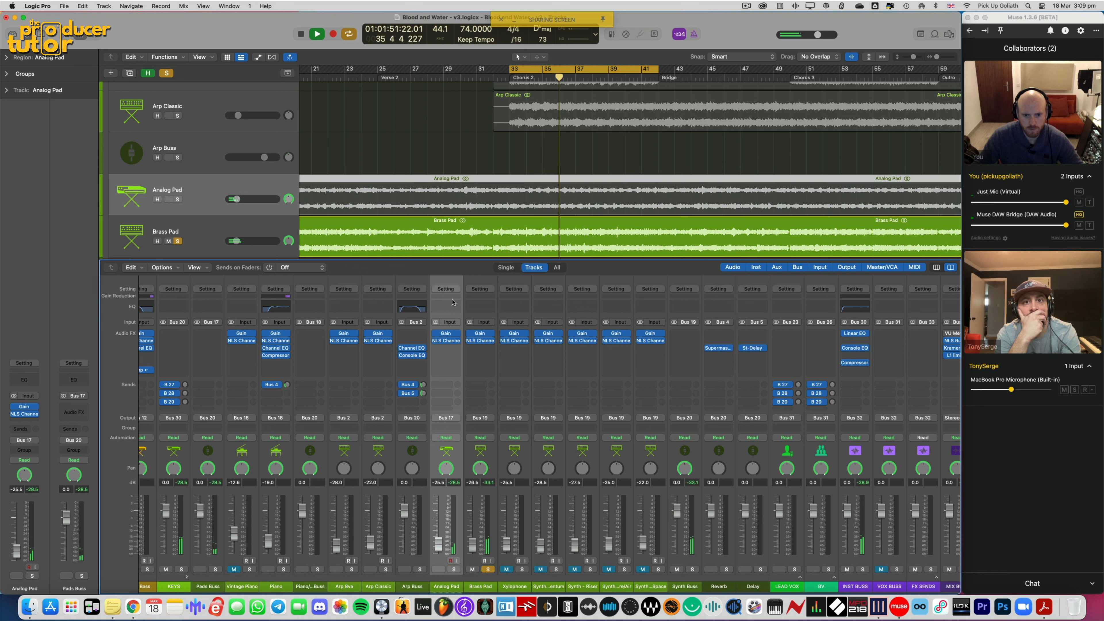
left_click(479, 344)
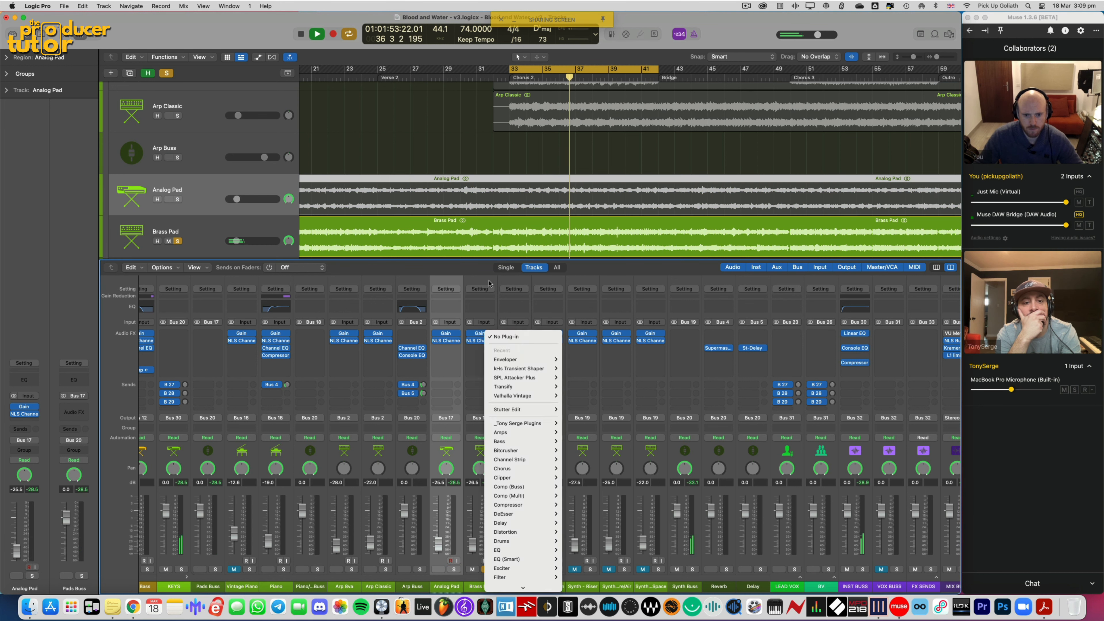
left_click(482, 329)
left_click(480, 341)
left_click(480, 342)
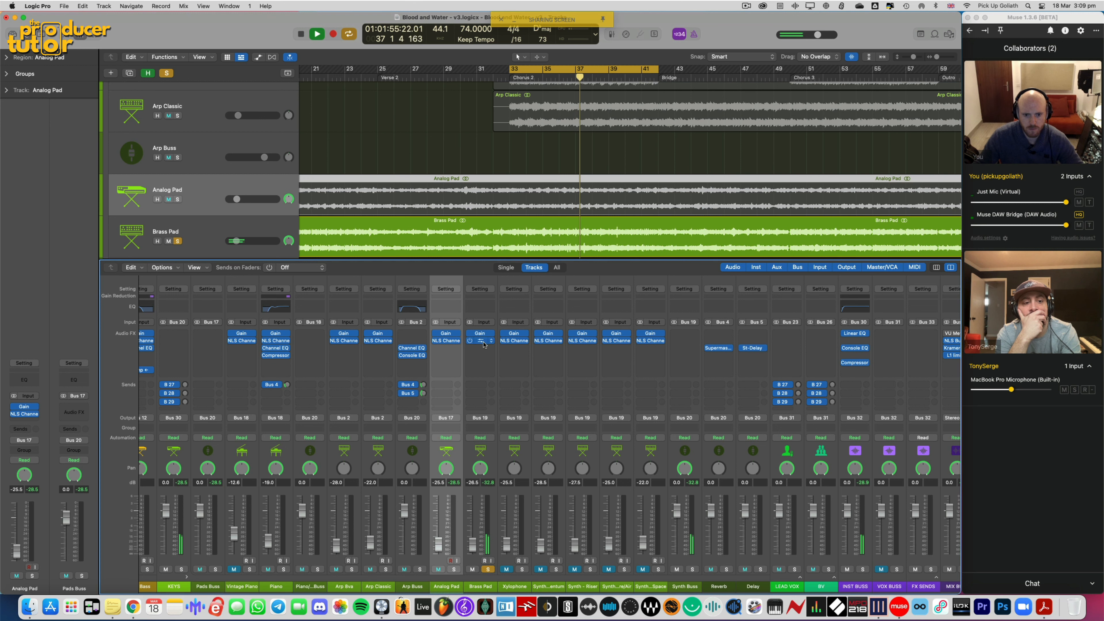
left_click_drag(405, 267, 404, 266)
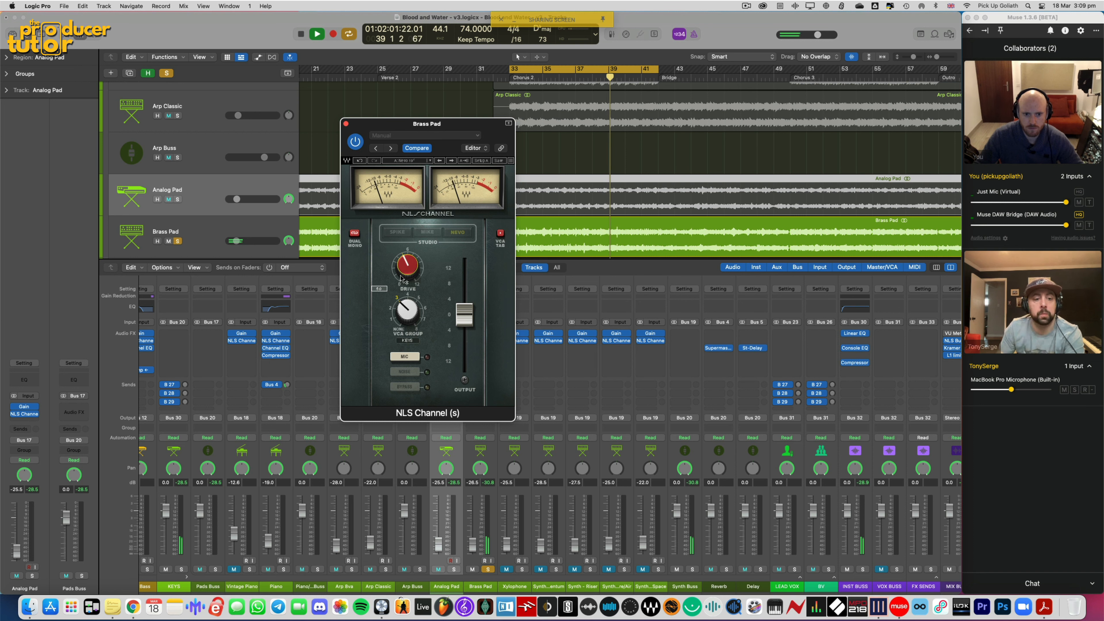
left_click(346, 124)
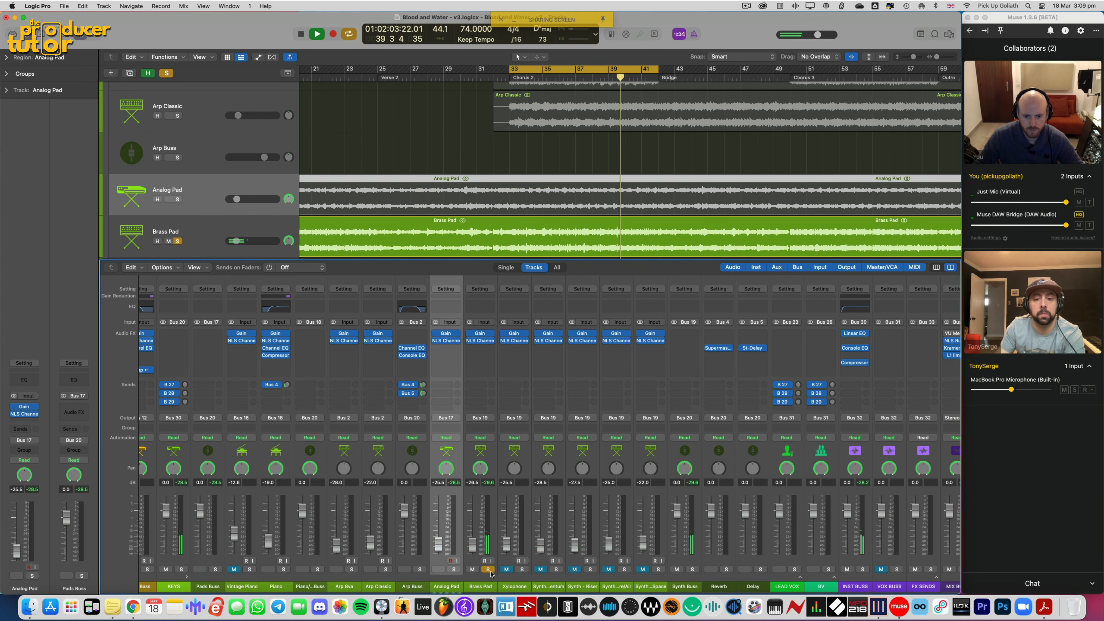
key("space")
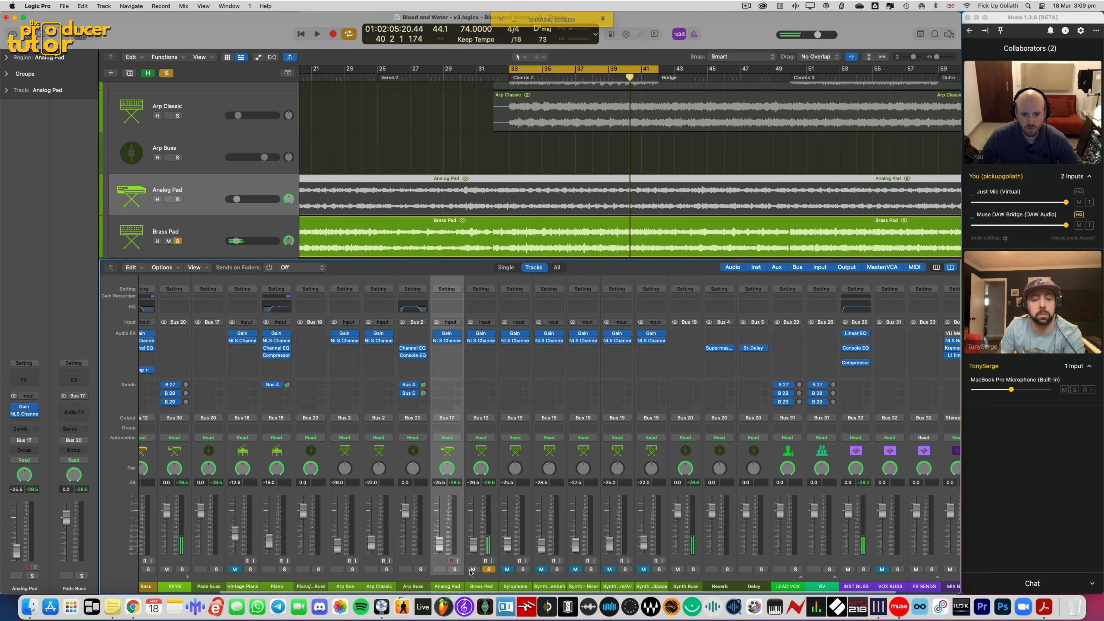
Examine the output routing of Brass Pad and Analog Pad and select Synth Buss to compare their destination buses
left_click(476, 451)
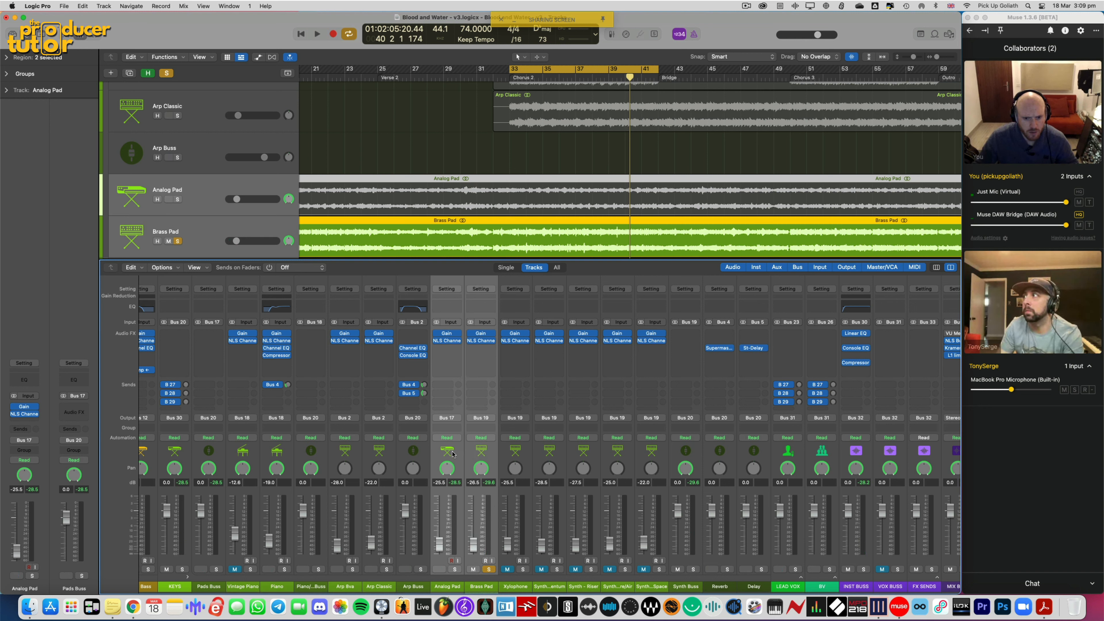
left_click(480, 453)
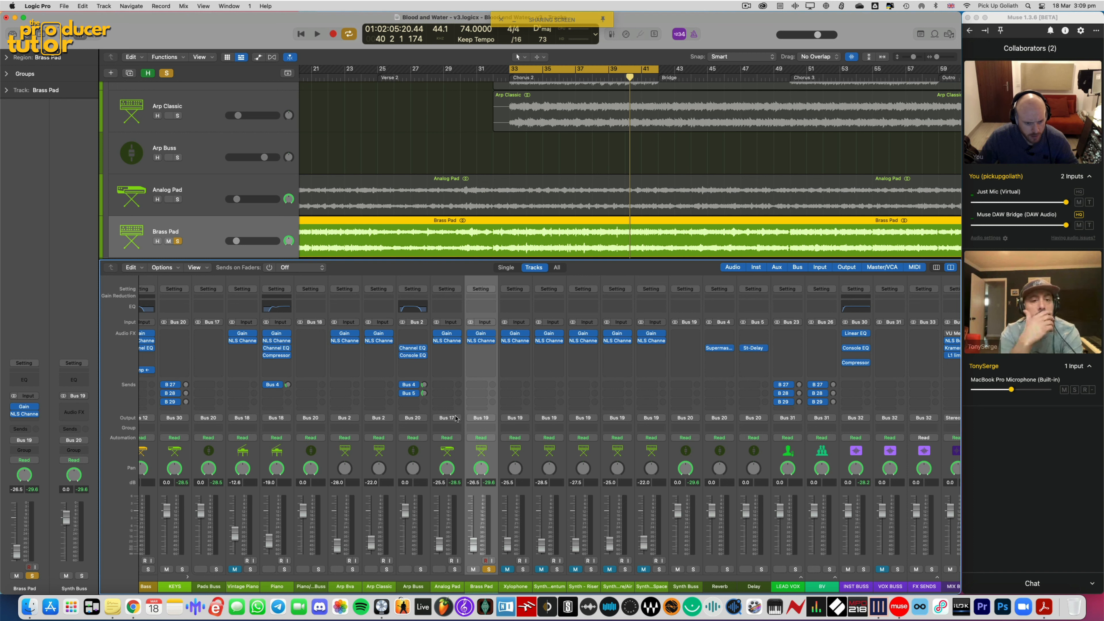
scroll(460, 418, "left", 3)
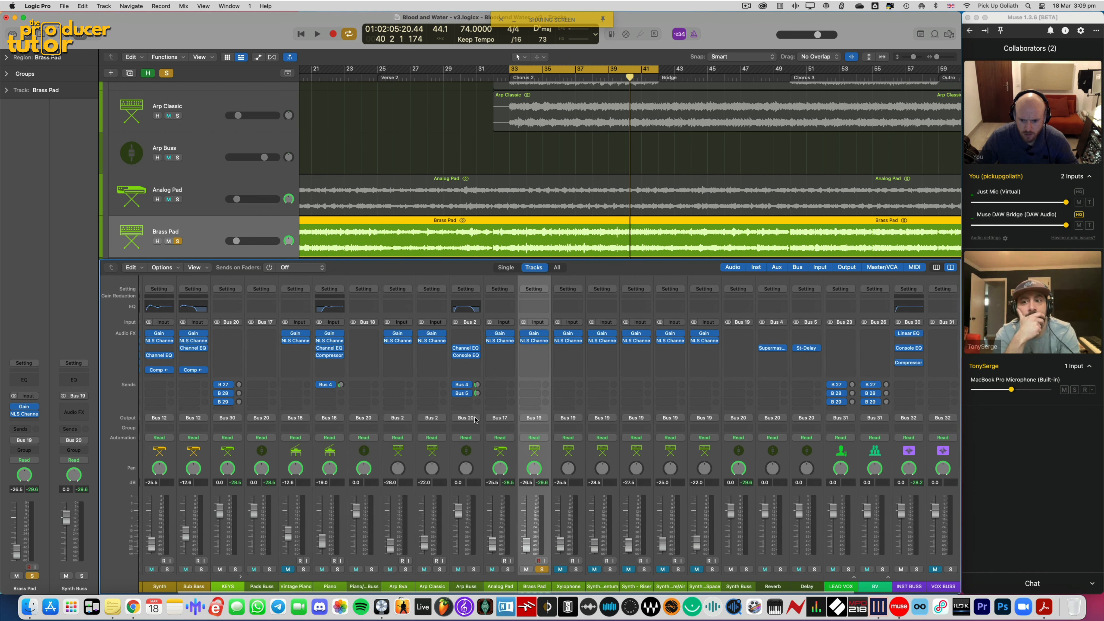
scroll(504, 421, "left", 1)
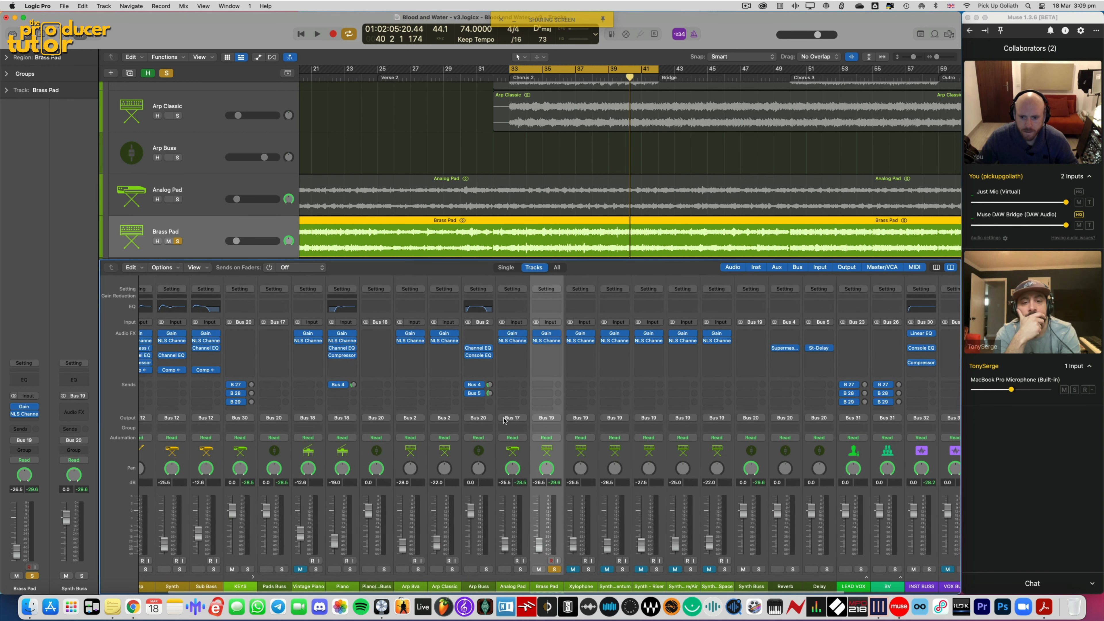
left_click(744, 450)
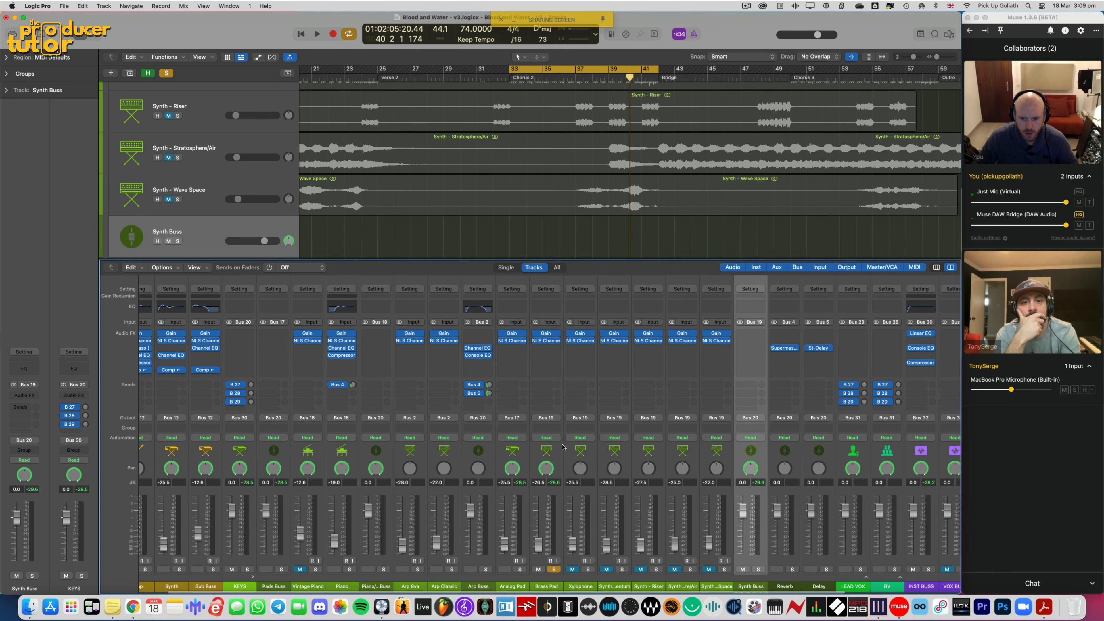
left_click(513, 449)
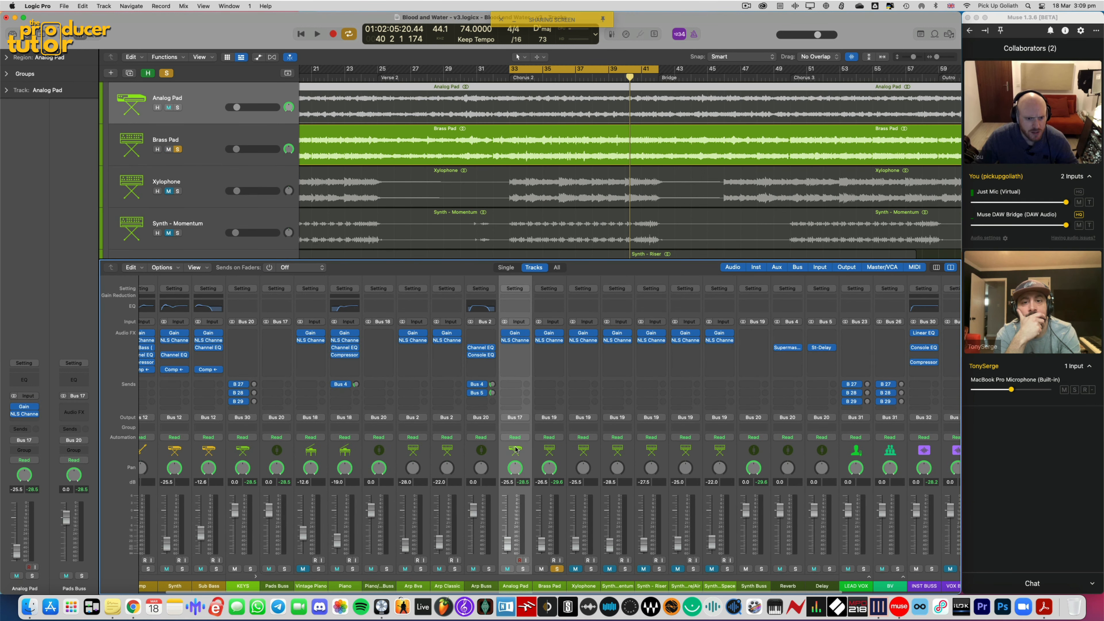
Move the Pads Buss track directly below Brass Pad in the track list
left_click(280, 449)
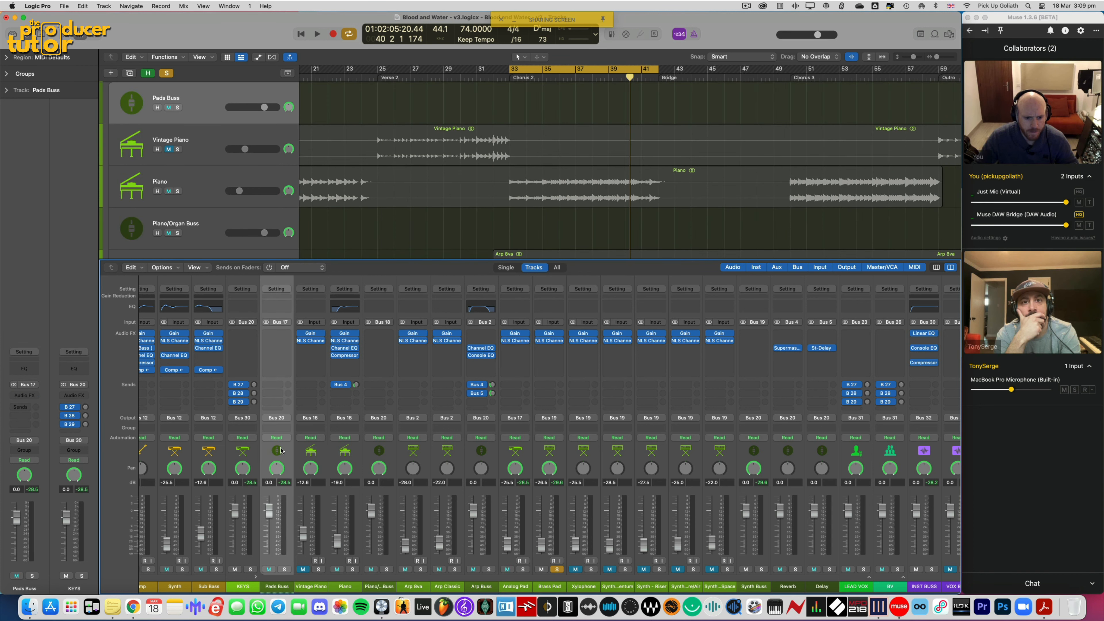
key("x")
left_click_drag(209, 110, 208, 437)
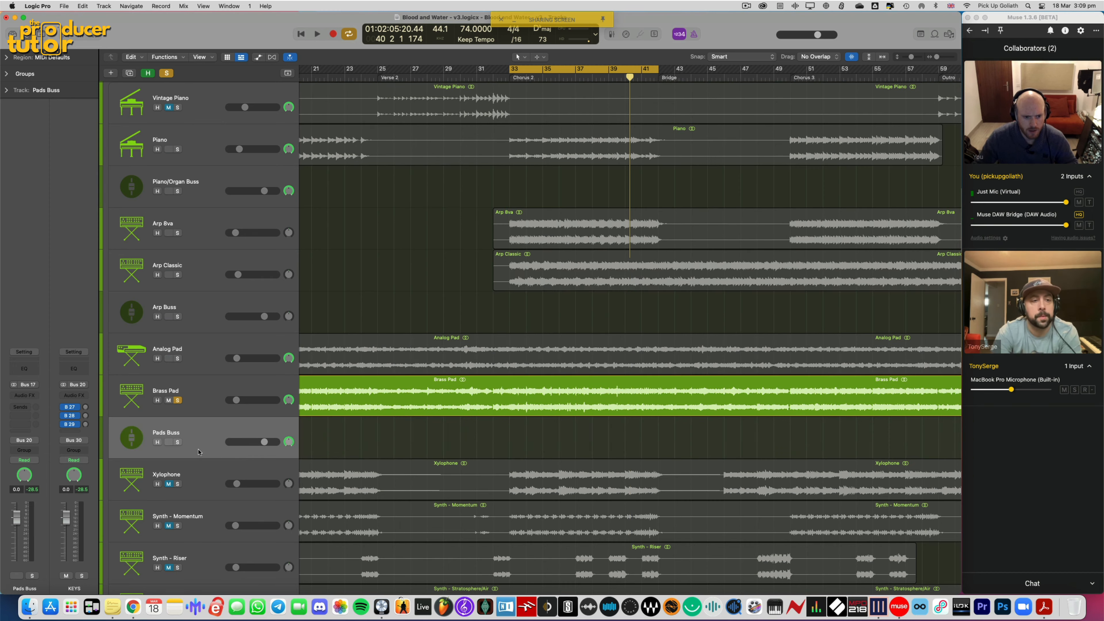
key("x")
Route Brass Pad's output to Bus 17, the Pads Buss
left_click(516, 418)
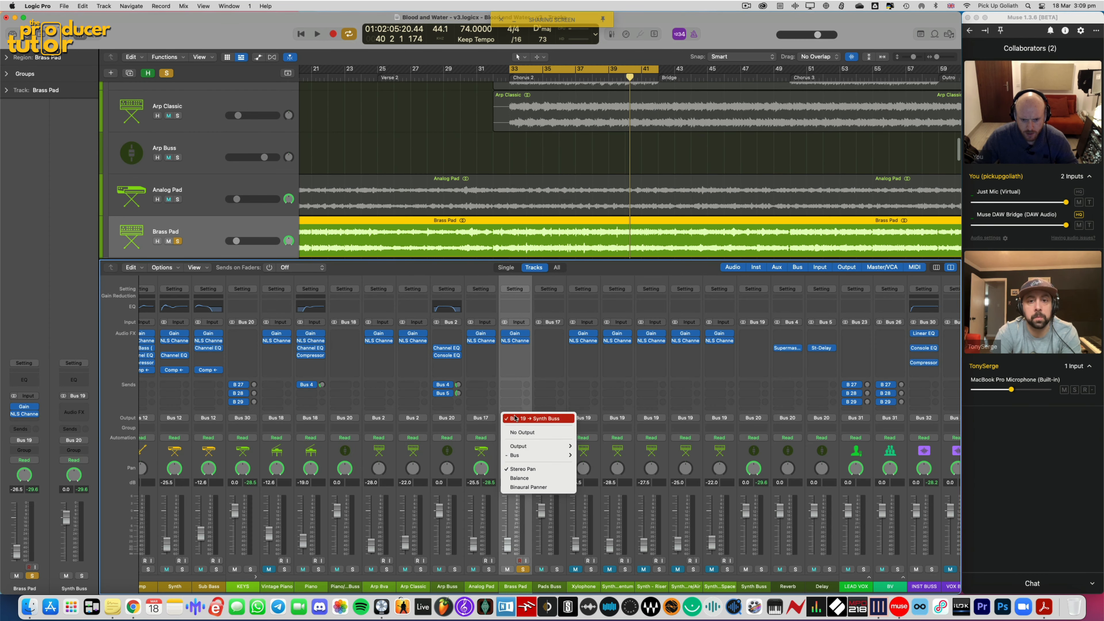
mouse_move(534, 456)
mouse_move(609, 409)
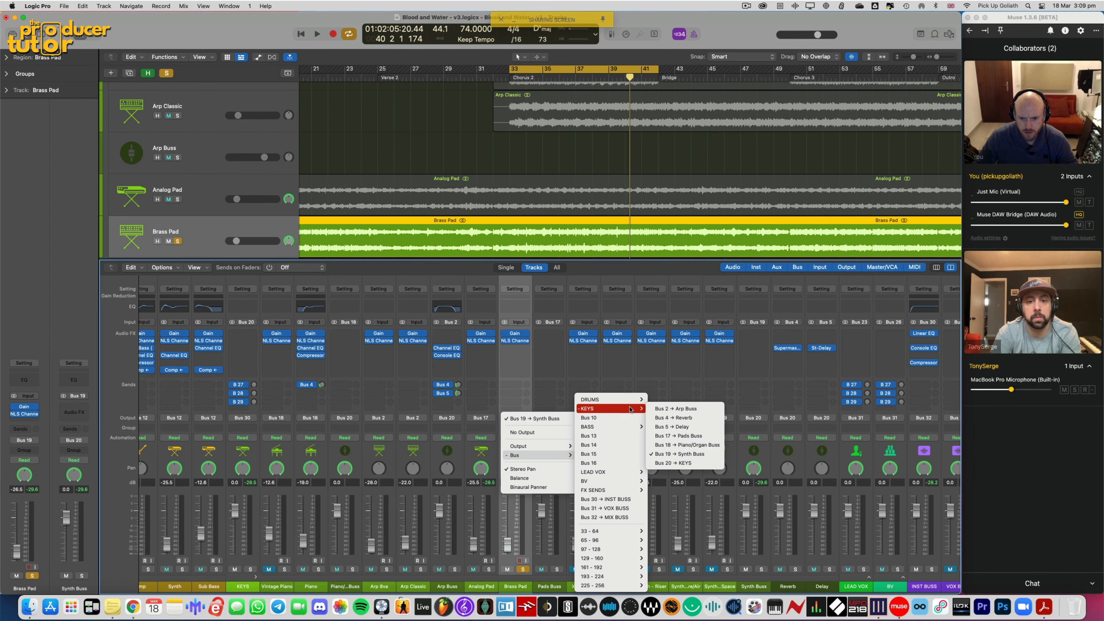
left_click(688, 437)
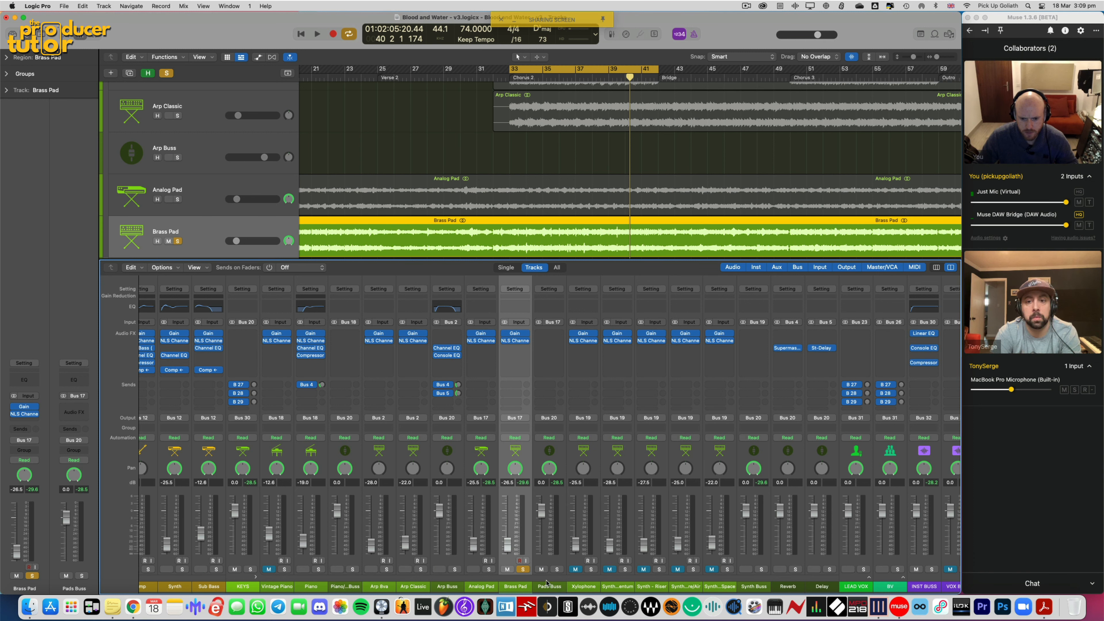
Solo Pads Buss instead of Brass Pad, play Chorus 2 to hear both pads through it, and leave Pads Buss selected
left_click(556, 569)
left_click(522, 569)
key("space")
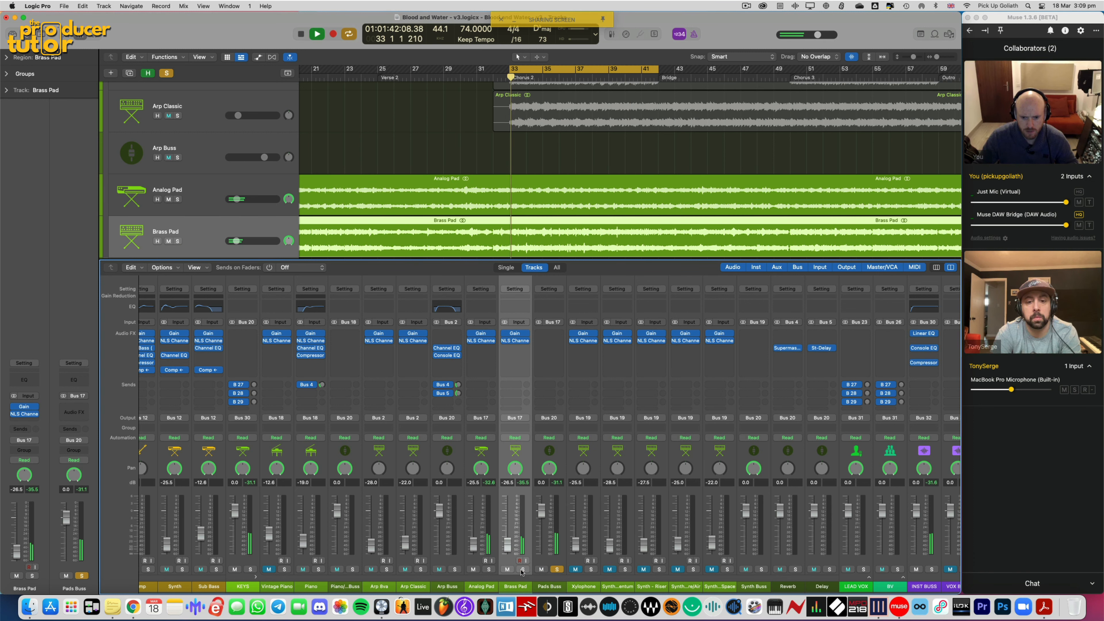
left_click(551, 451)
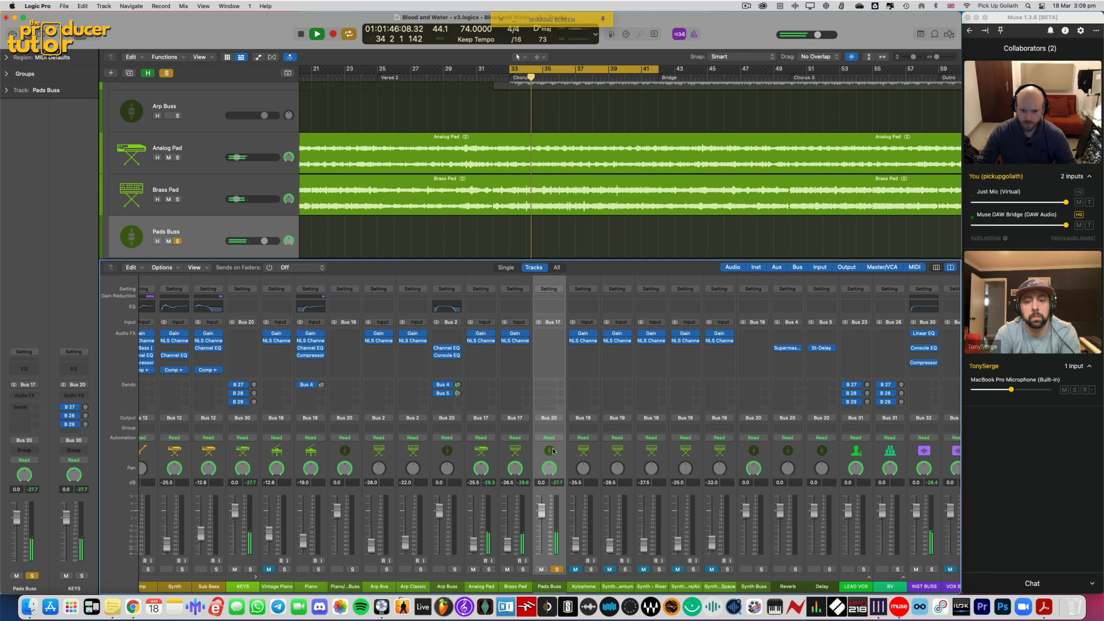
key("space")
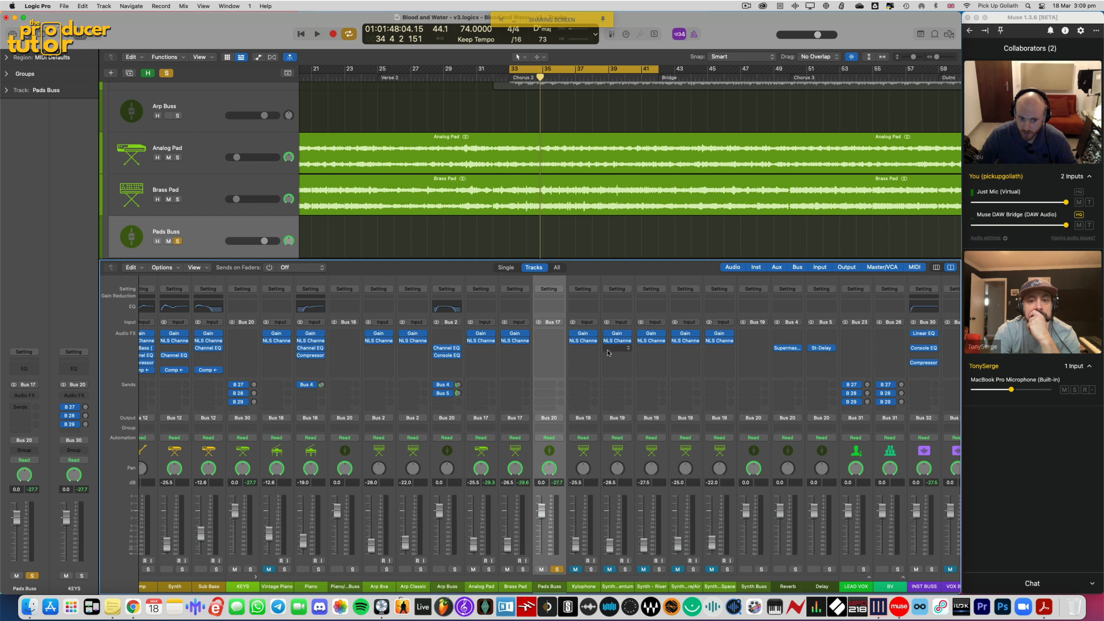
Insert a dual mono Channel EQ on Pads Buss
left_click(548, 348)
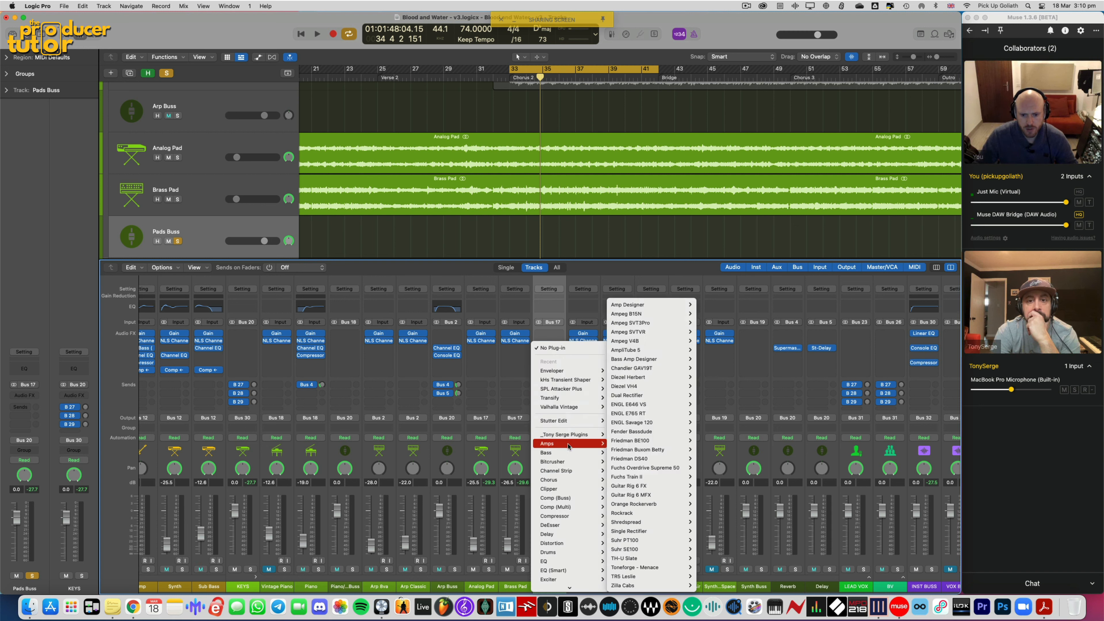
mouse_move(574, 471)
mouse_move(652, 375)
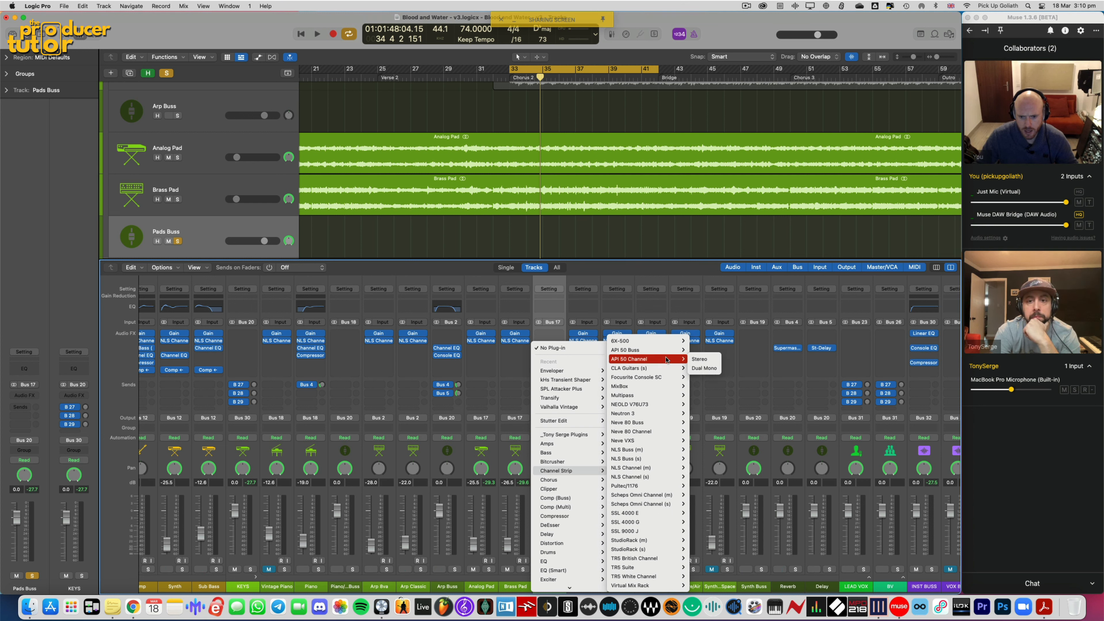
mouse_move(670, 437)
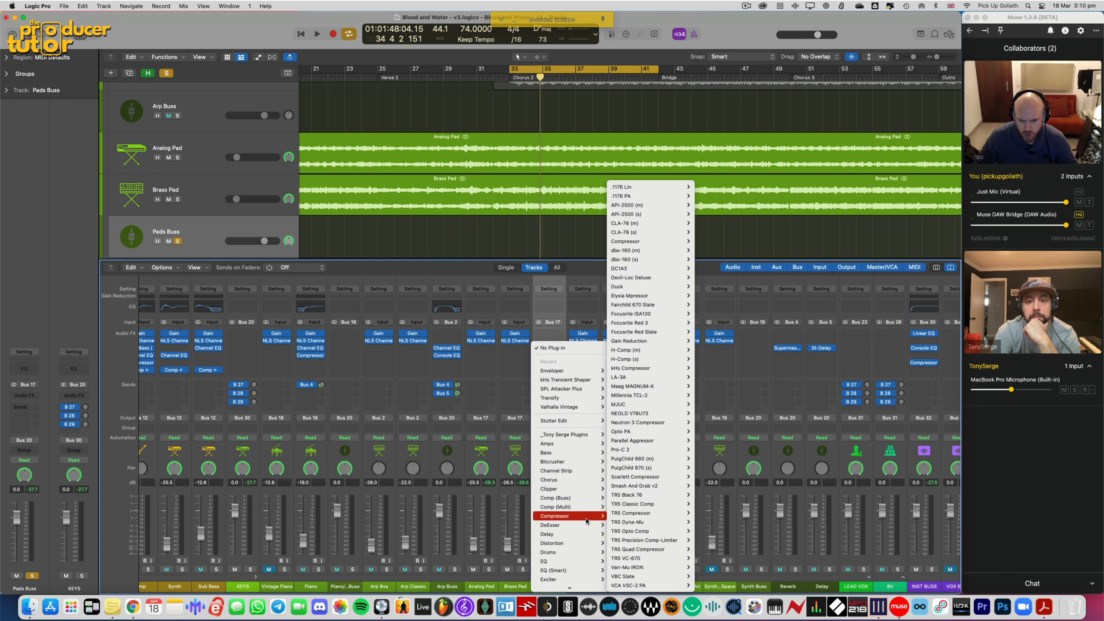
mouse_move(585, 562)
mouse_move(647, 217)
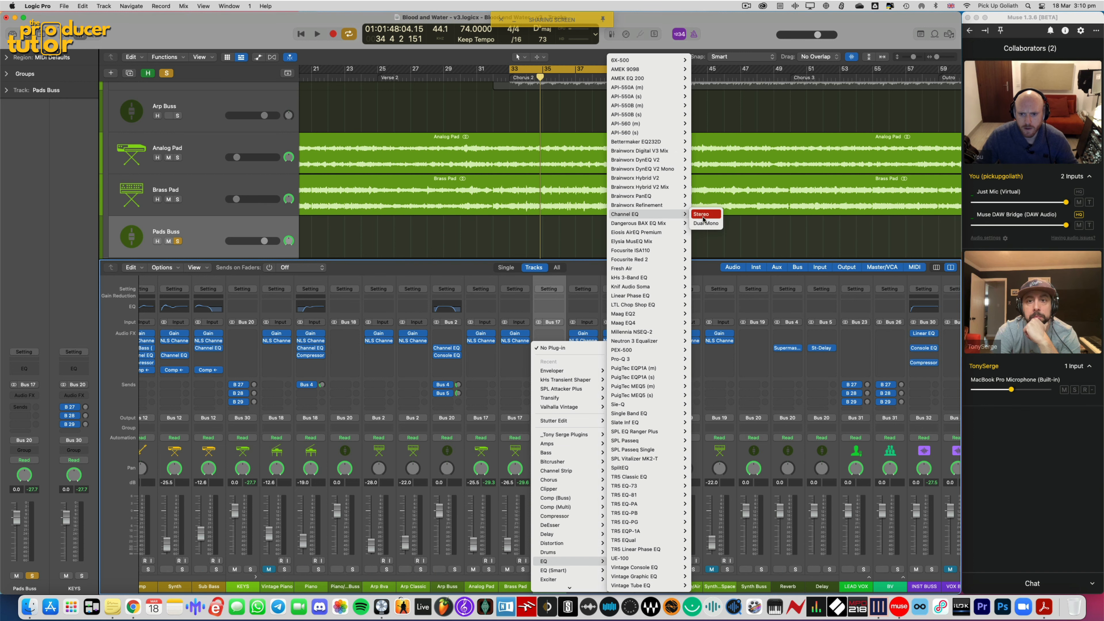
left_click(706, 223)
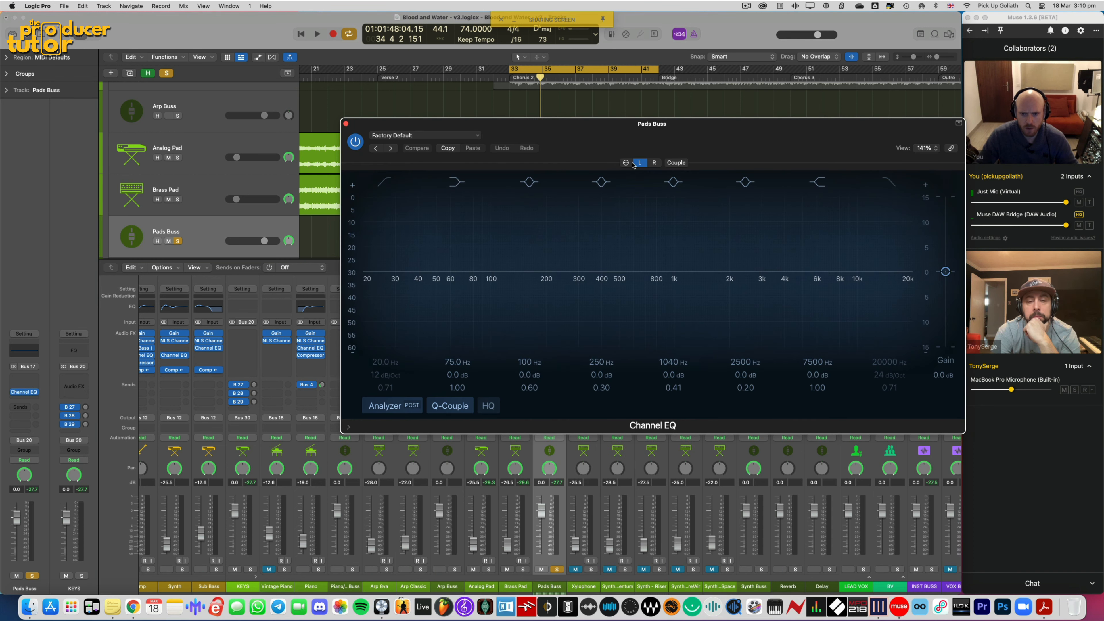
Switch the Pads Buss Channel EQ to Mid/Side processing and show its Mid equalizer, moving the plug-in window aside
left_click(631, 163)
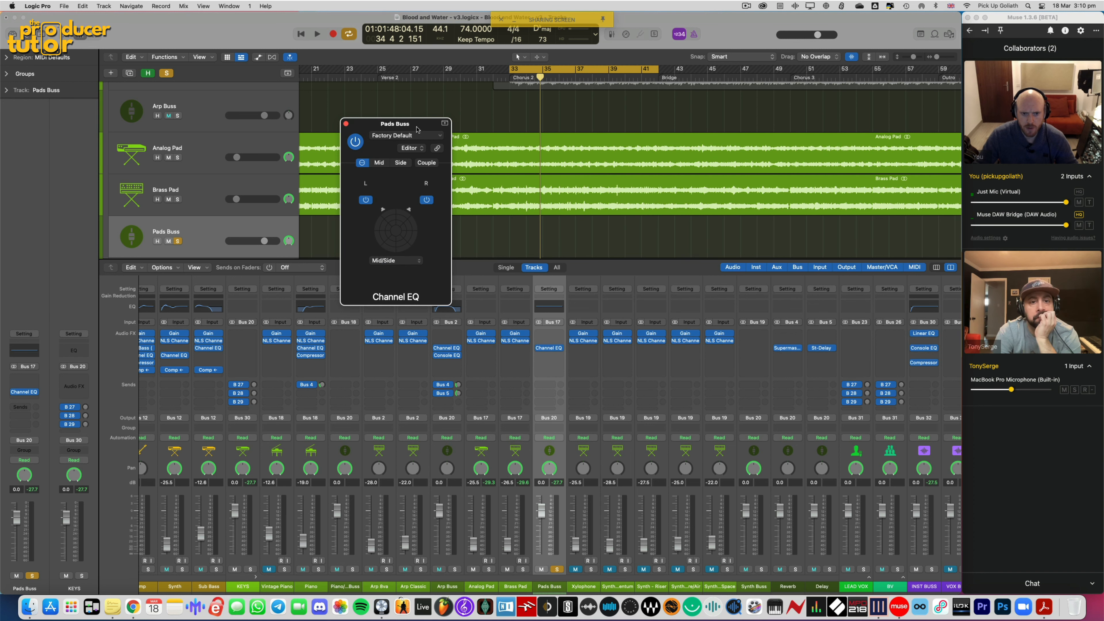
left_click(388, 163)
left_click_drag(385, 127, 274, 111)
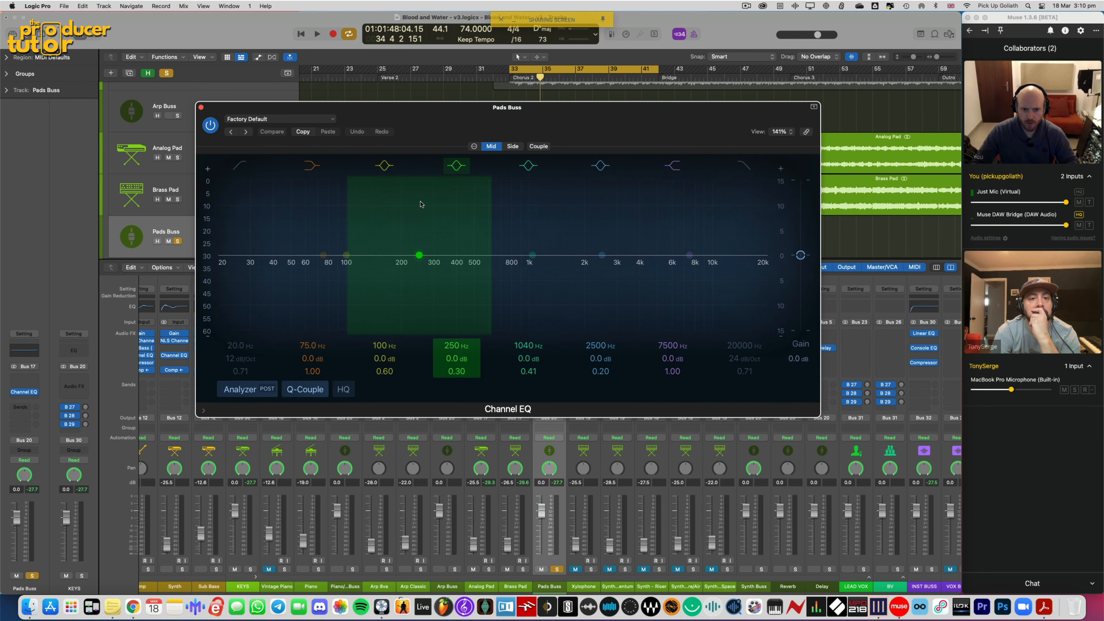
During playback, enable the low cut on the Mid channel at about 150 Hz with a 24 dB/Oct slope
key("space")
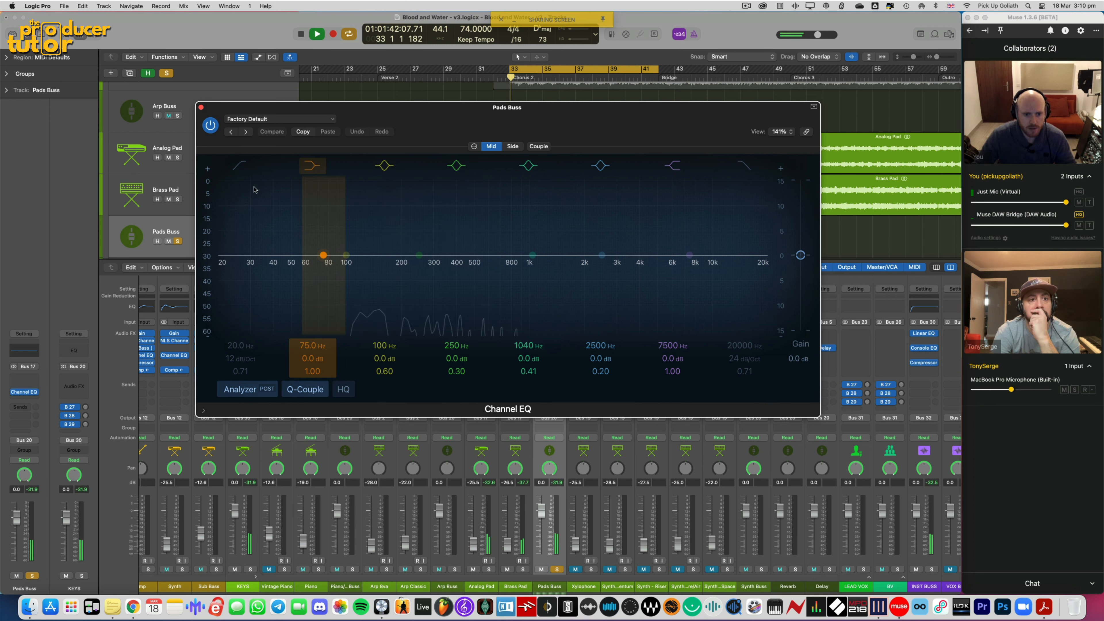
left_click_drag(283, 272, 349, 290)
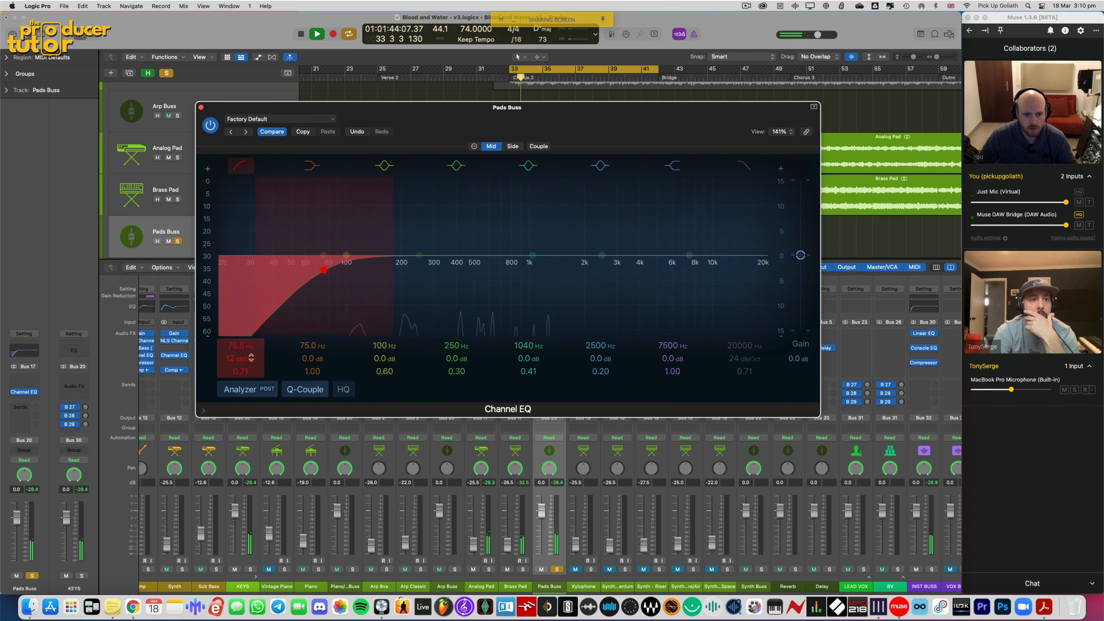
left_click_drag(248, 365, 248, 358)
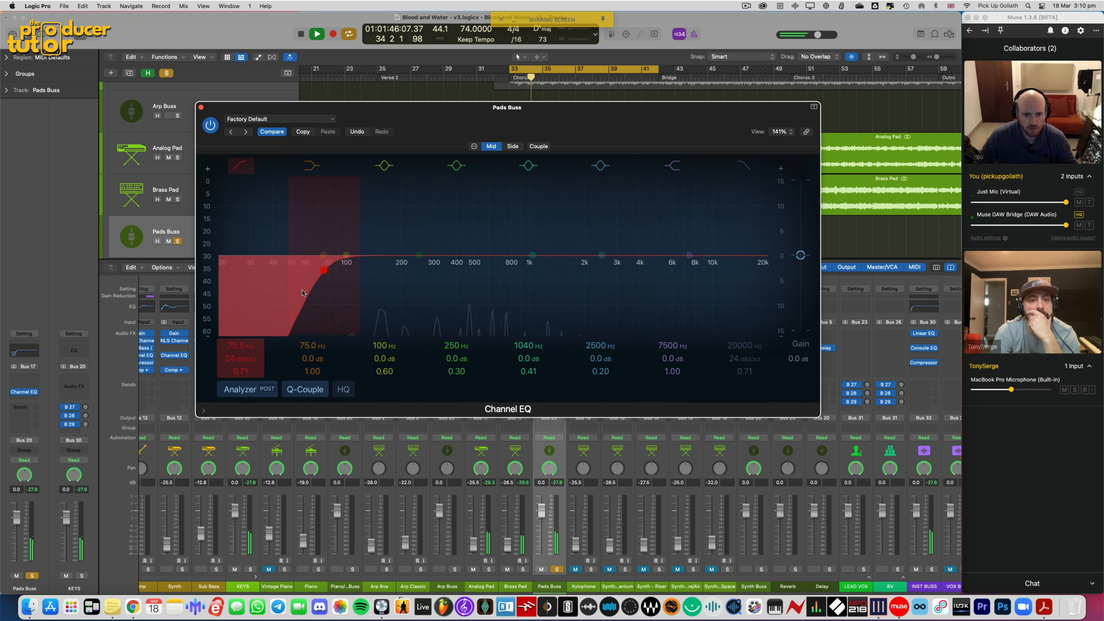
left_click_drag(309, 316, 356, 296)
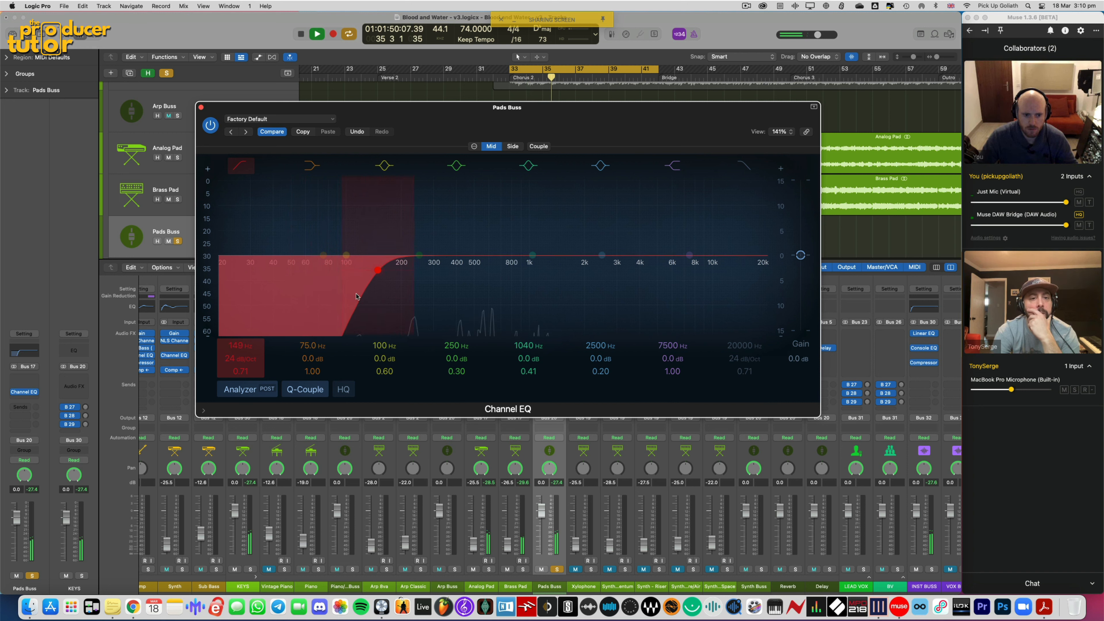
Bypass and re-enable the Channel EQ to compare the sound, and raise the Mid low cut to 161 Hz
left_click(211, 125)
left_click(210, 125)
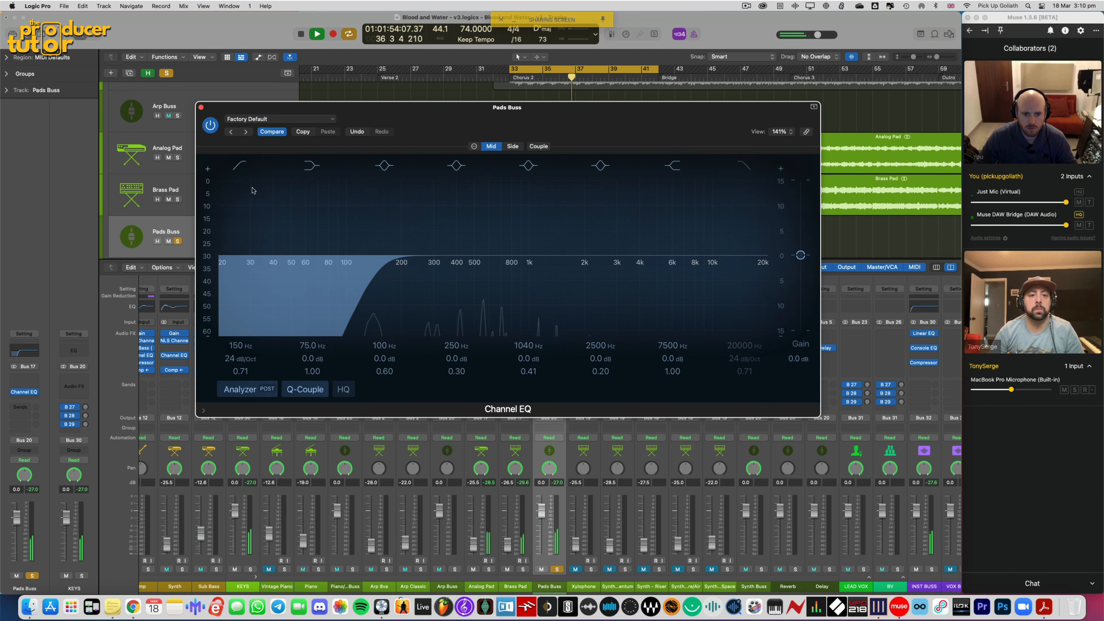
left_click_drag(364, 297, 368, 296)
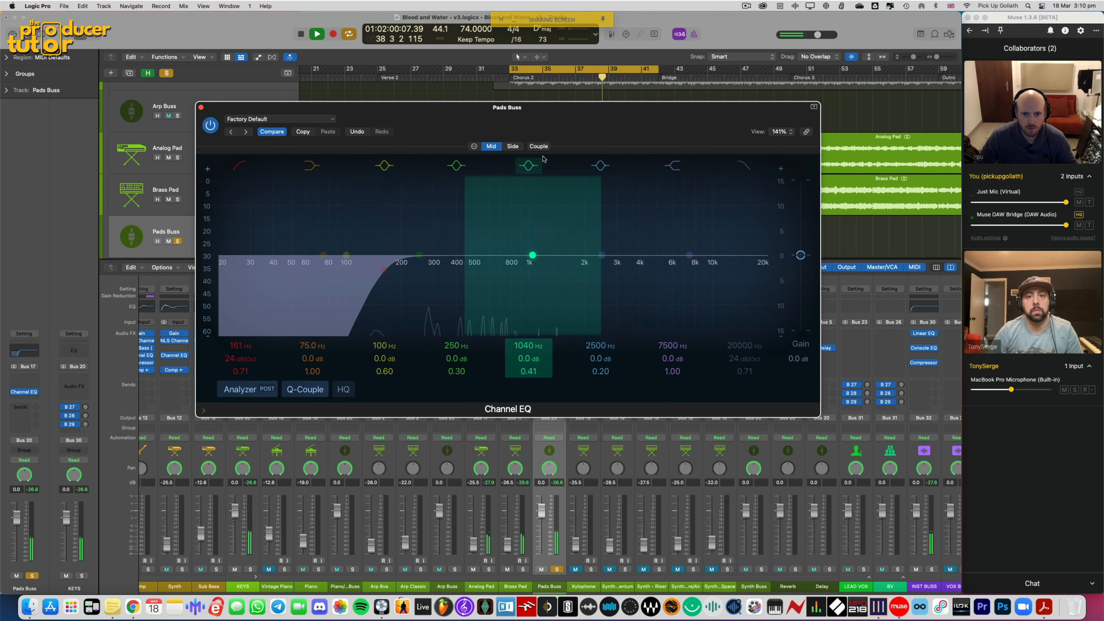
On the Pads Buss EQ's Side channel, boost the high shelf 5.8 dB at 4260 Hz and enable a 12 dB/Oct low cut at 254 Hz
left_click(512, 146)
left_click_drag(664, 247, 640, 228)
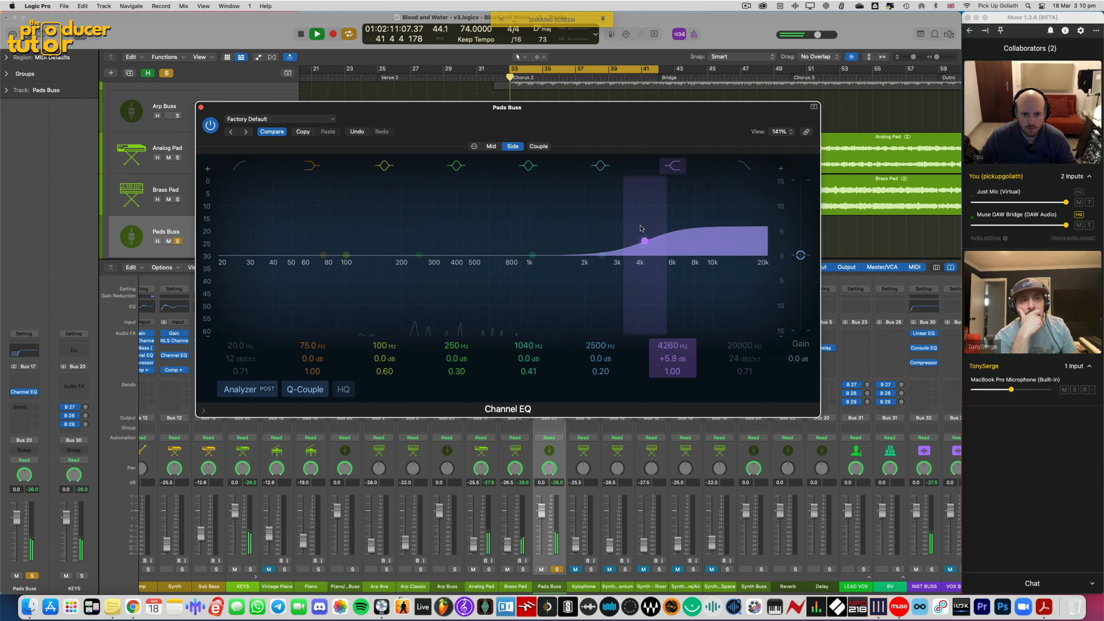
left_click(241, 166)
left_click_drag(240, 305, 437, 318)
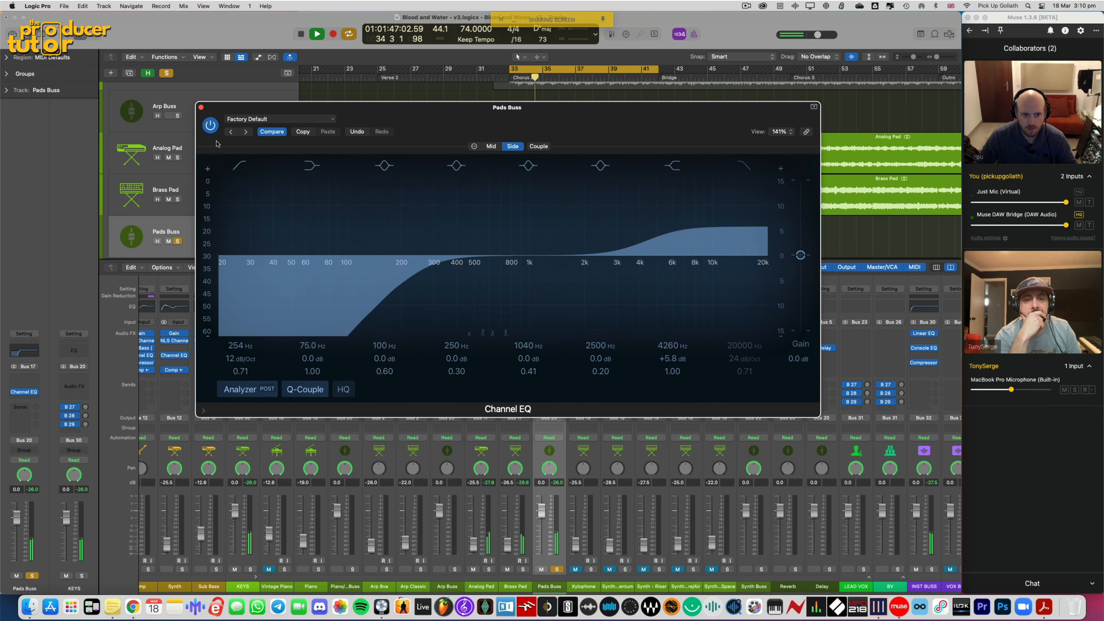
Bypass and re-enable the Pads Buss Channel EQ to compare the sound, and close the plug-in window
left_click(211, 126)
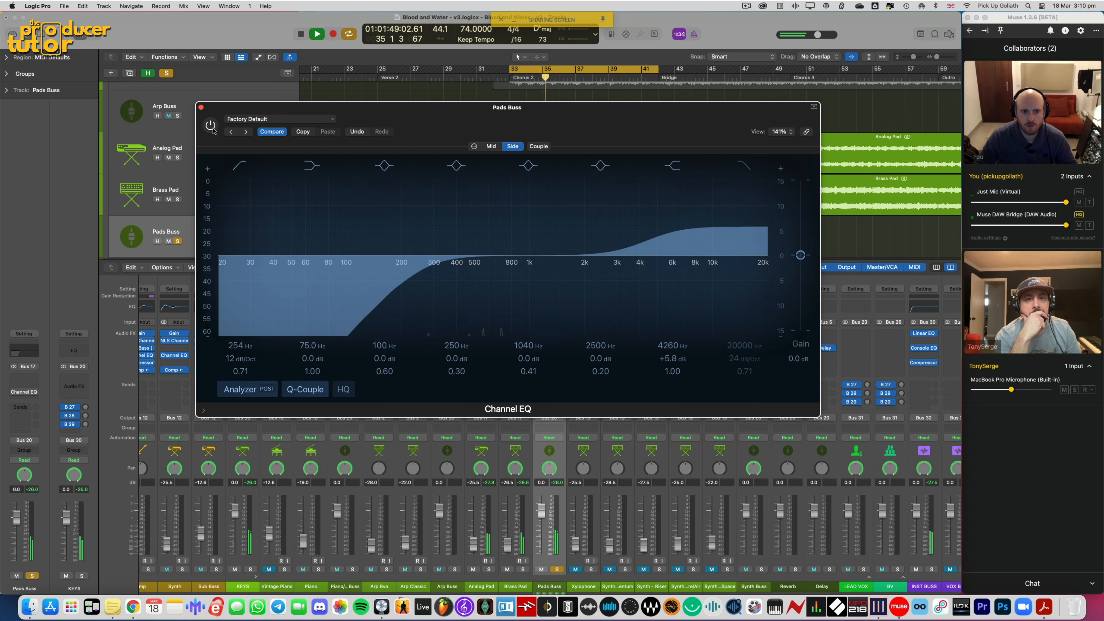
left_click(211, 127)
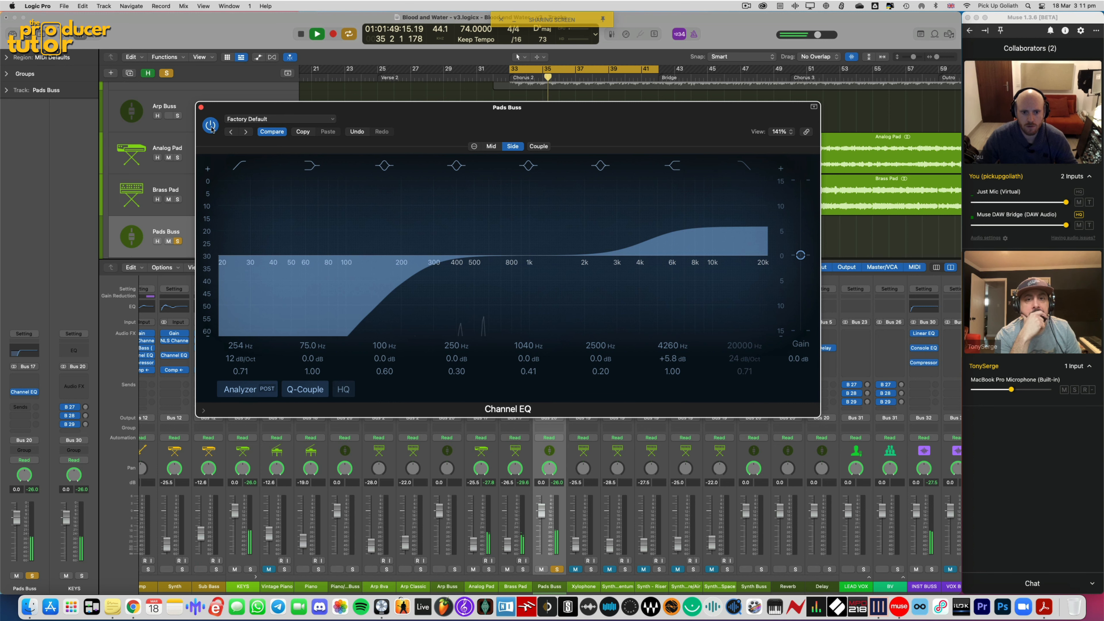
left_click(200, 108)
Add a send from Pads Buss to the Reverb on Bus 4 and set its level to about -20 dB
left_click(547, 385)
mouse_move(570, 401)
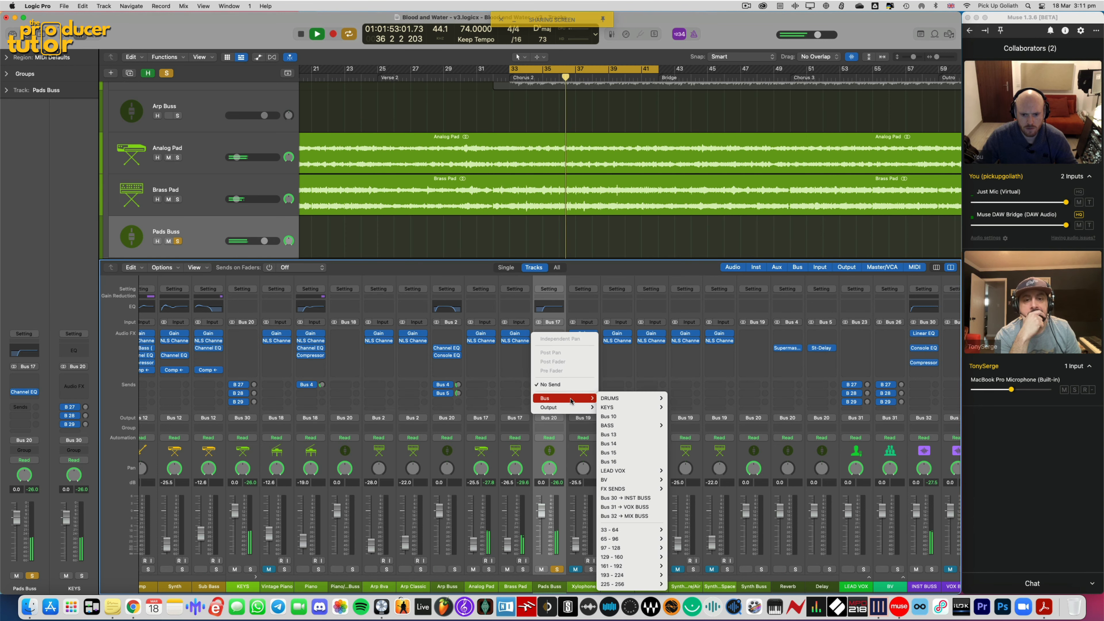
mouse_move(626, 407)
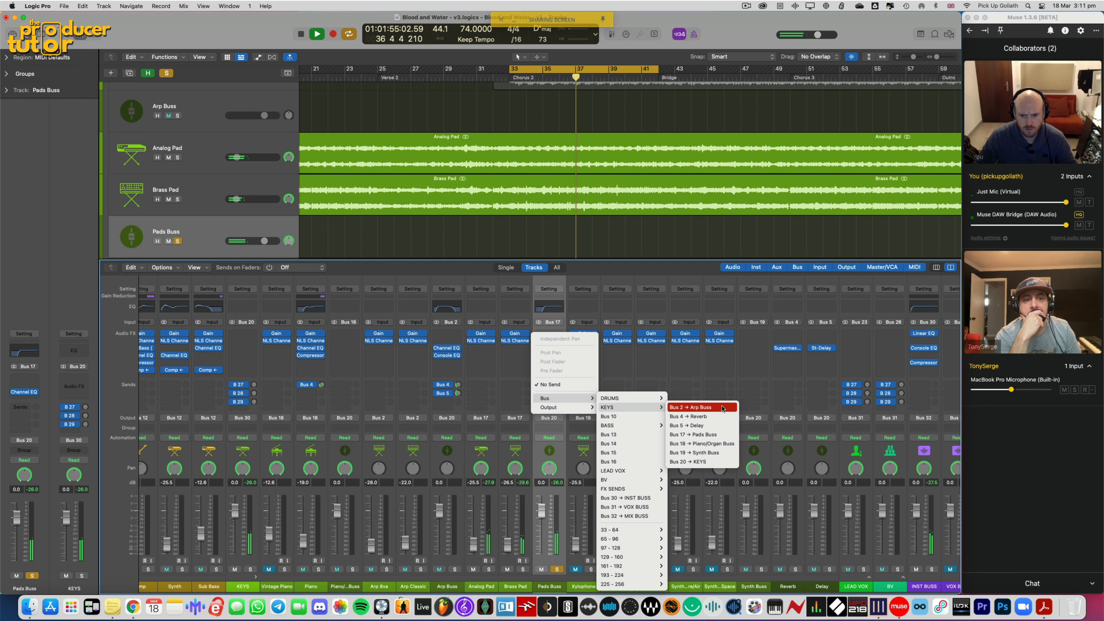
left_click(716, 416)
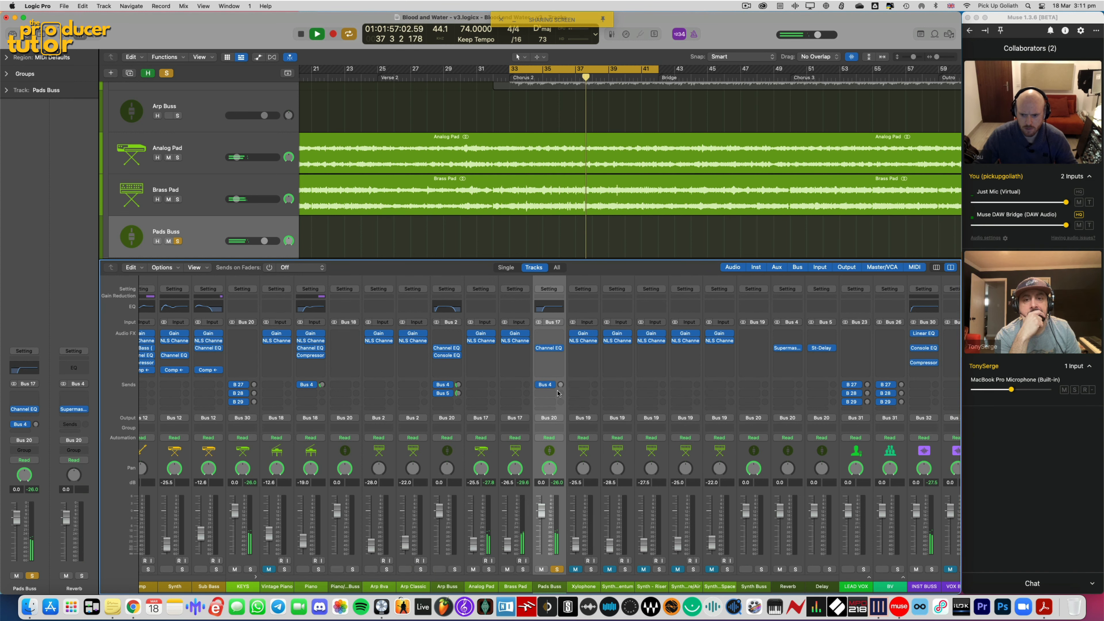
left_click_drag(560, 386, 561, 404)
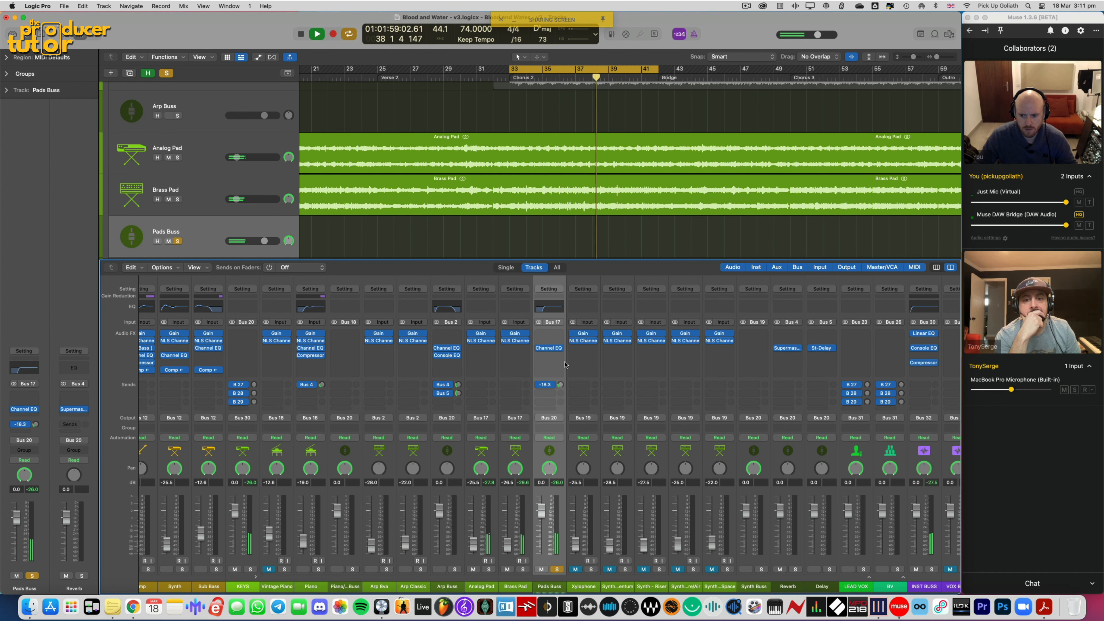
left_click_drag(564, 364, 565, 364)
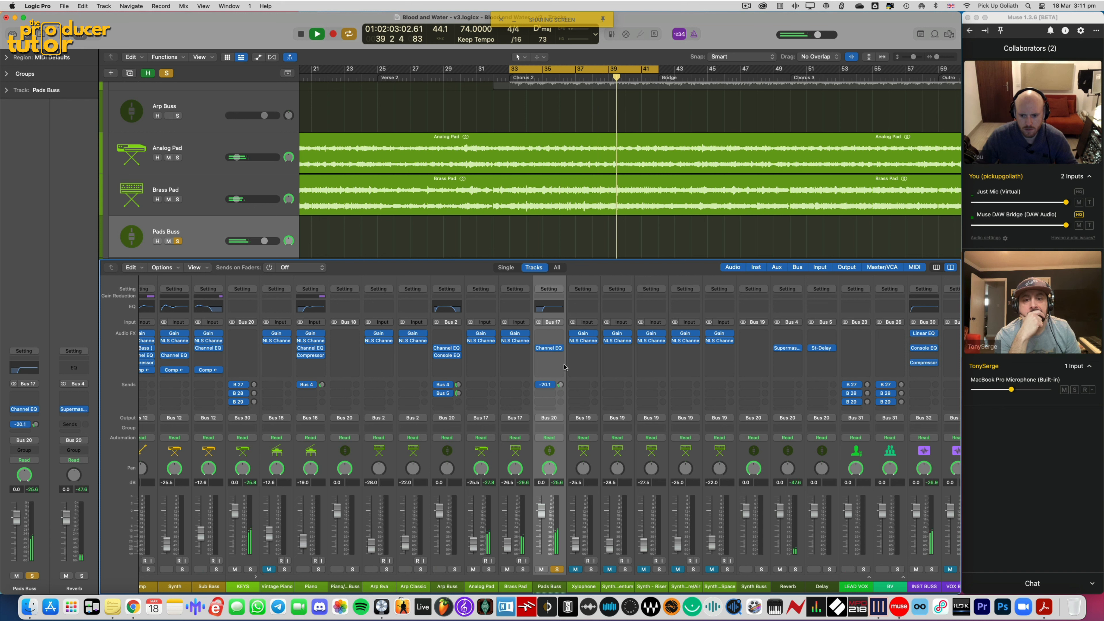
Unsolo Pads Buss and play the full mix, toggling the buss's mute to judge its contribution
key("space")
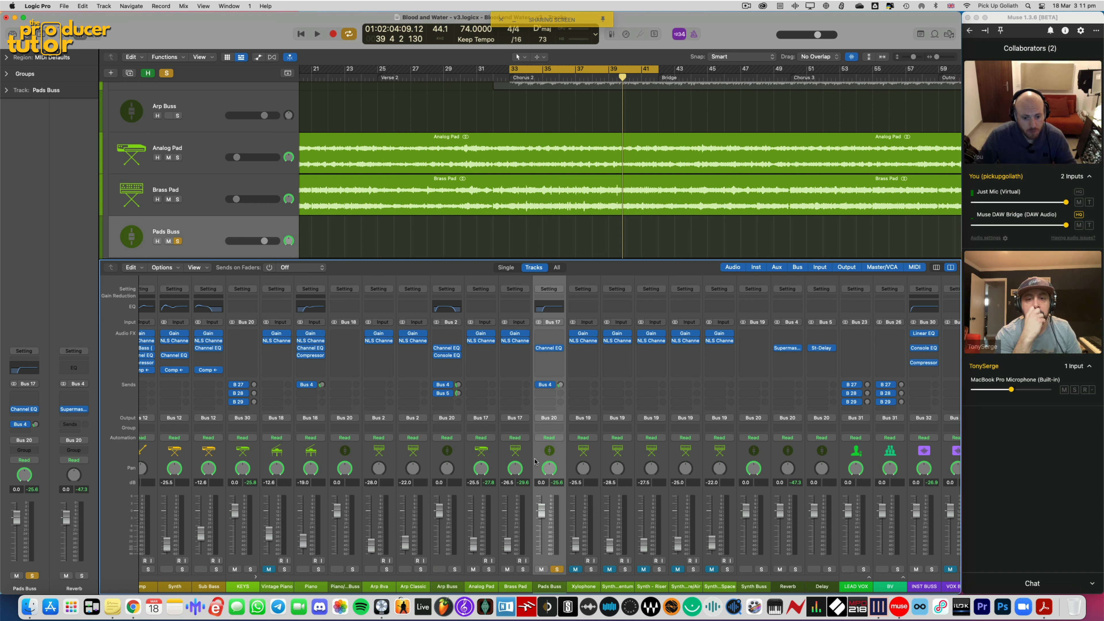
left_click(557, 569)
key("space")
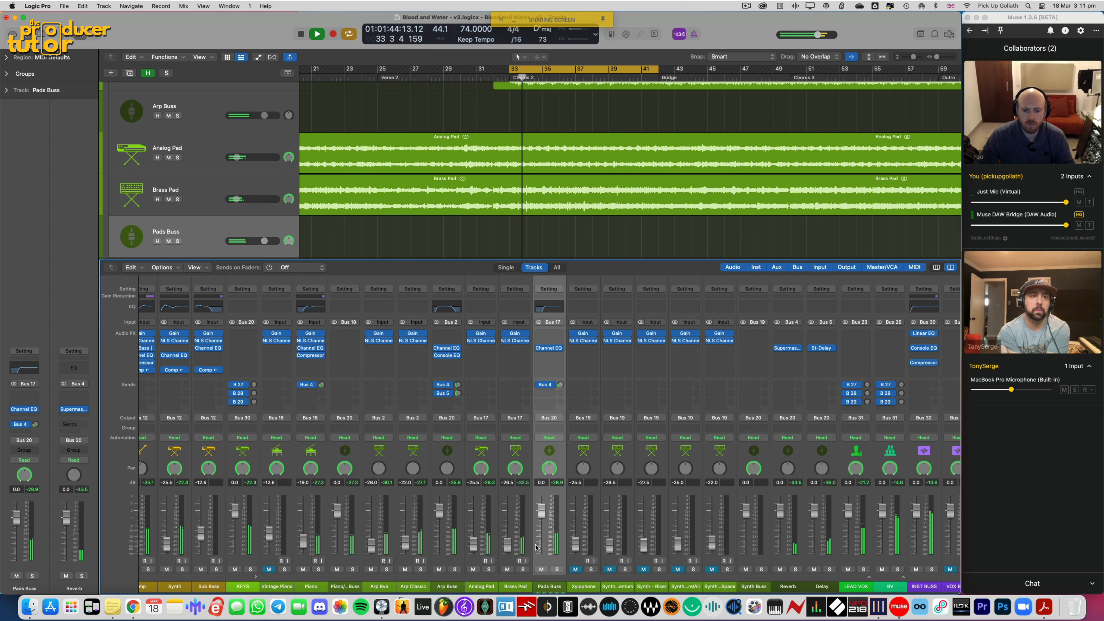
left_click(541, 570)
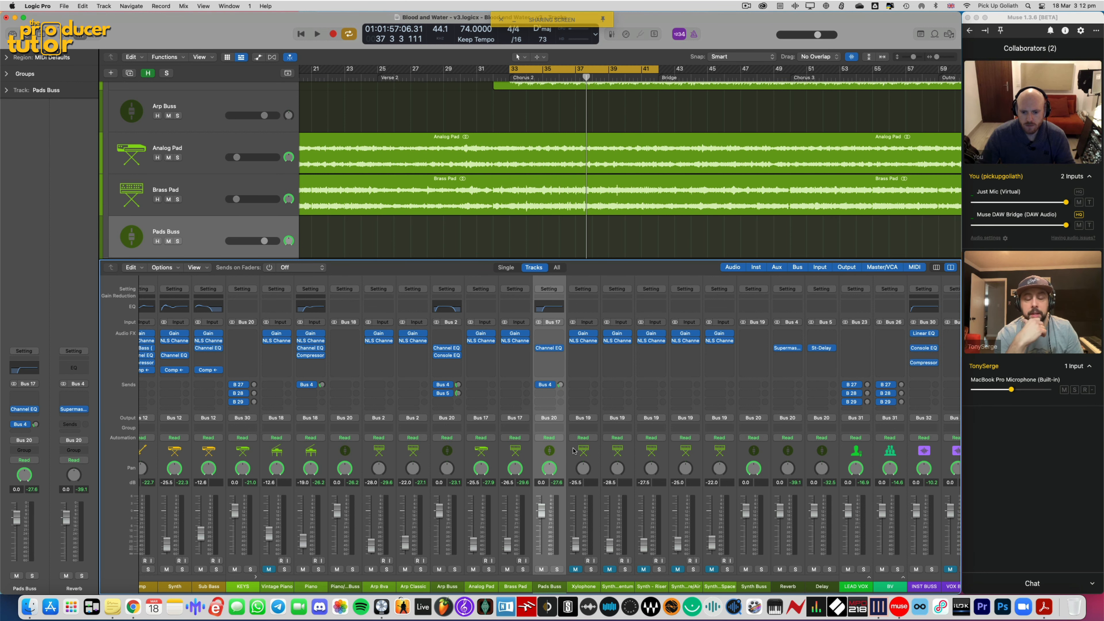
Select and unmute the Xylophone track, and play it within the full mix
left_click(575, 453)
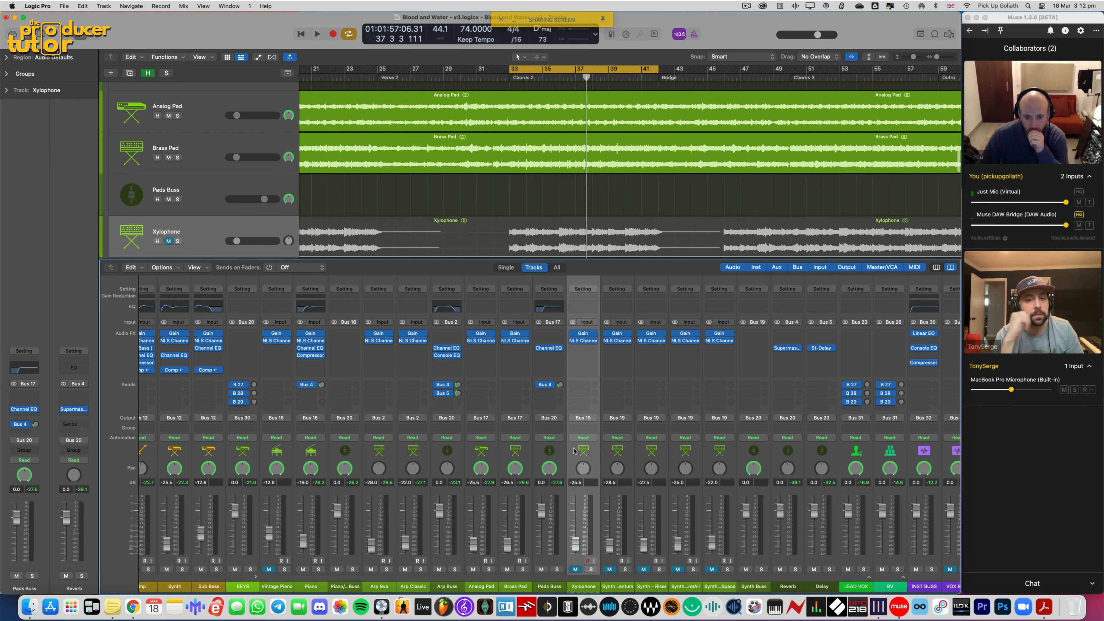
left_click(575, 570)
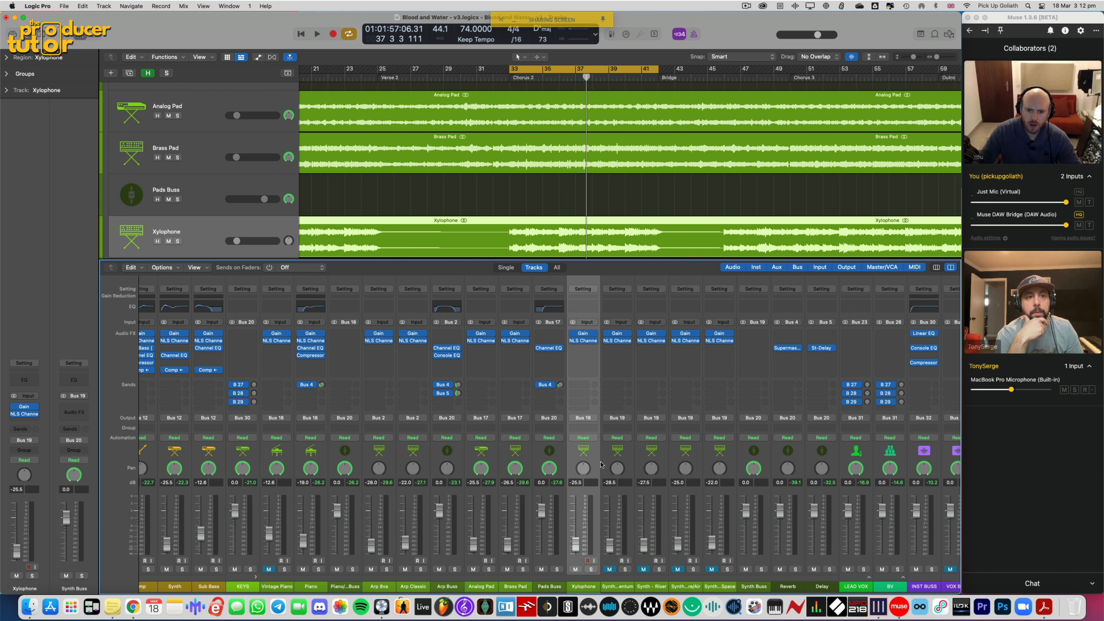
key("space")
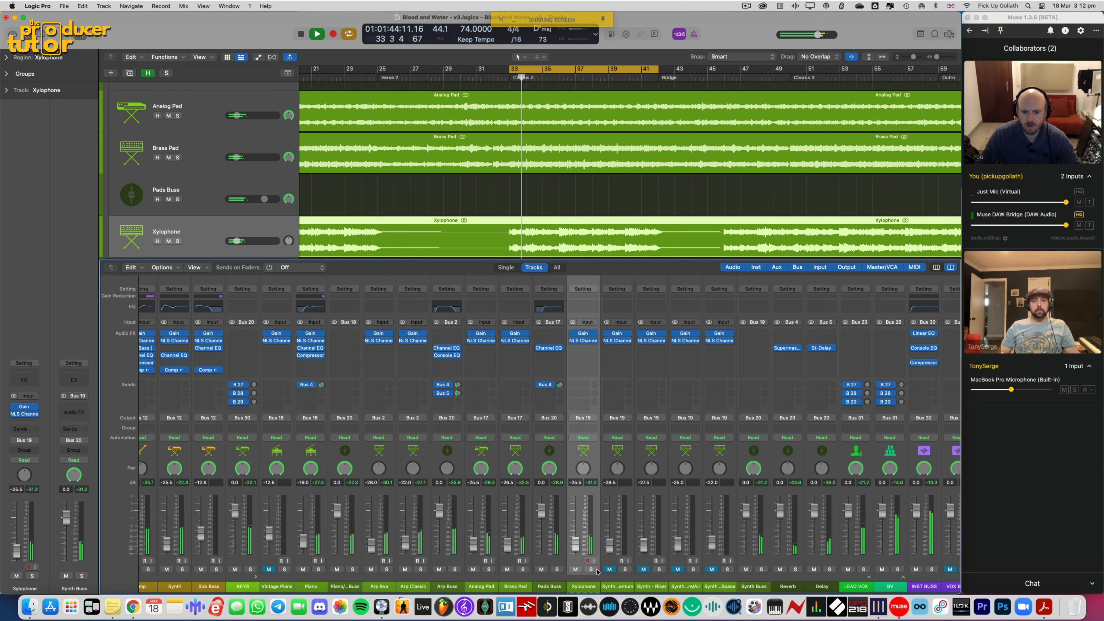
Solo the Xylophone, raise the drive in its NLS Channel plug-in, and close the plug-in window
key("s")
left_click(584, 342)
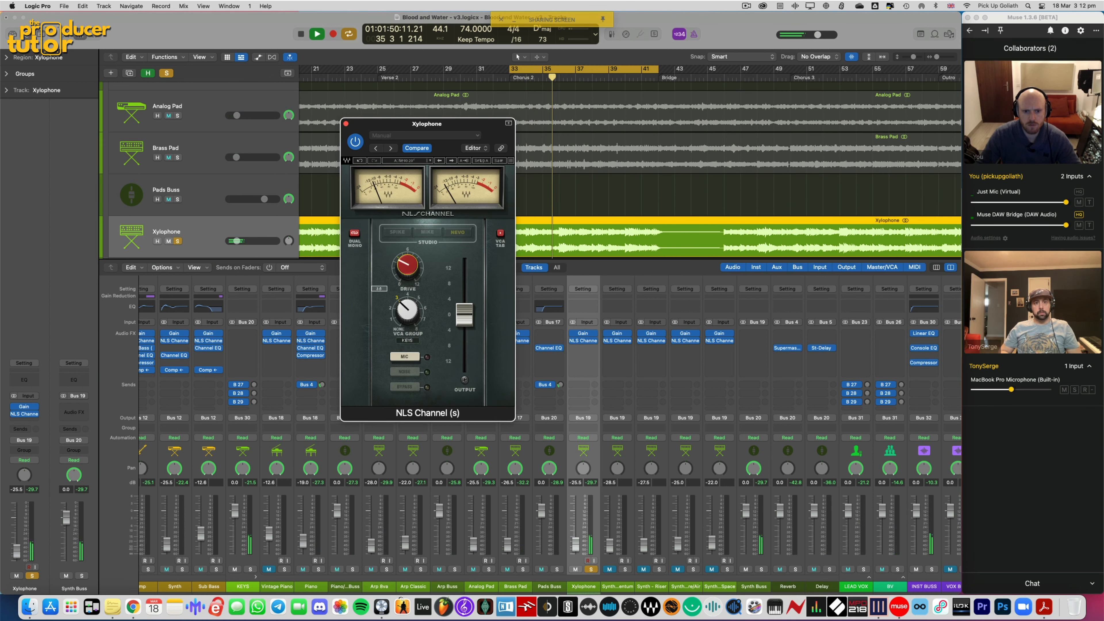
left_click_drag(399, 279, 398, 273)
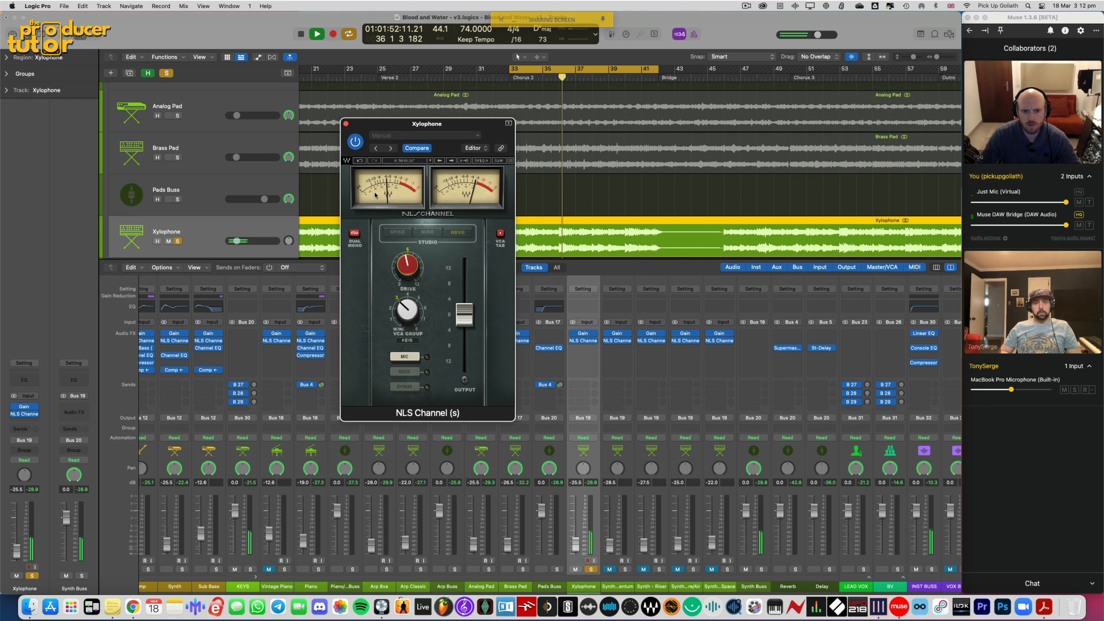
left_click(346, 125)
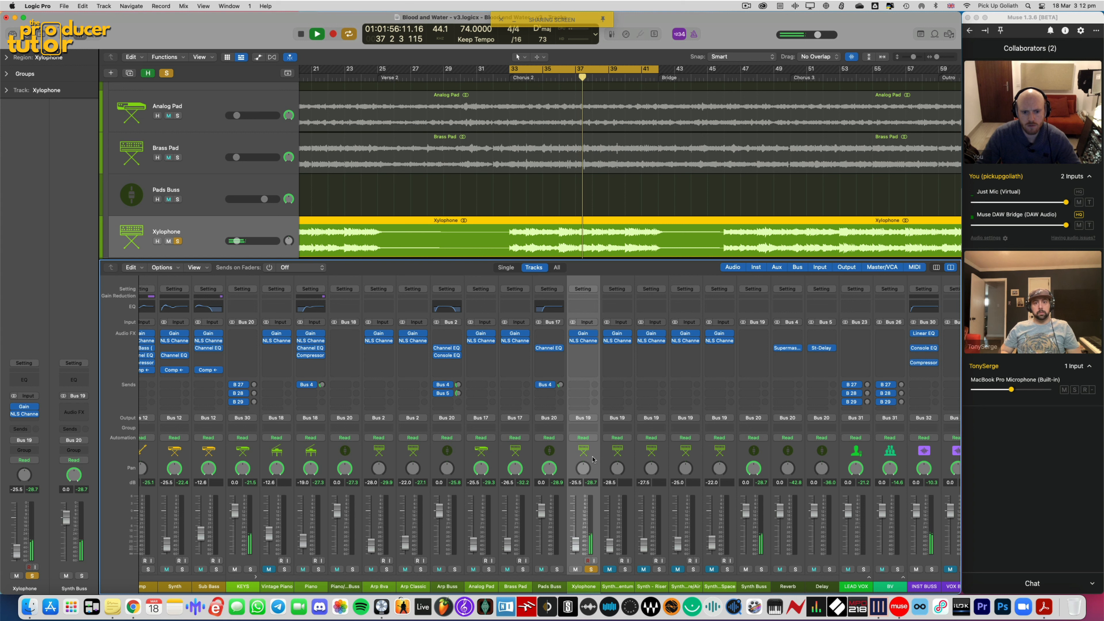
Add a send from the Xylophone to the Reverb on Bus 4 and adjust its level to about -20.3 dB
left_click(592, 384)
mouse_move(595, 400)
mouse_move(652, 407)
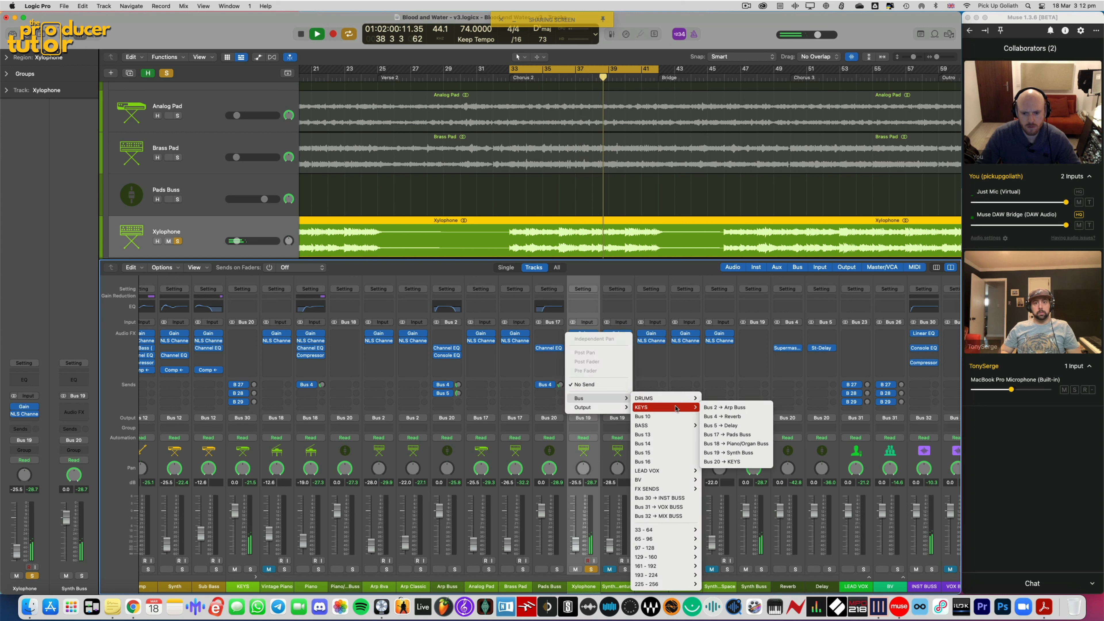
left_click(730, 416)
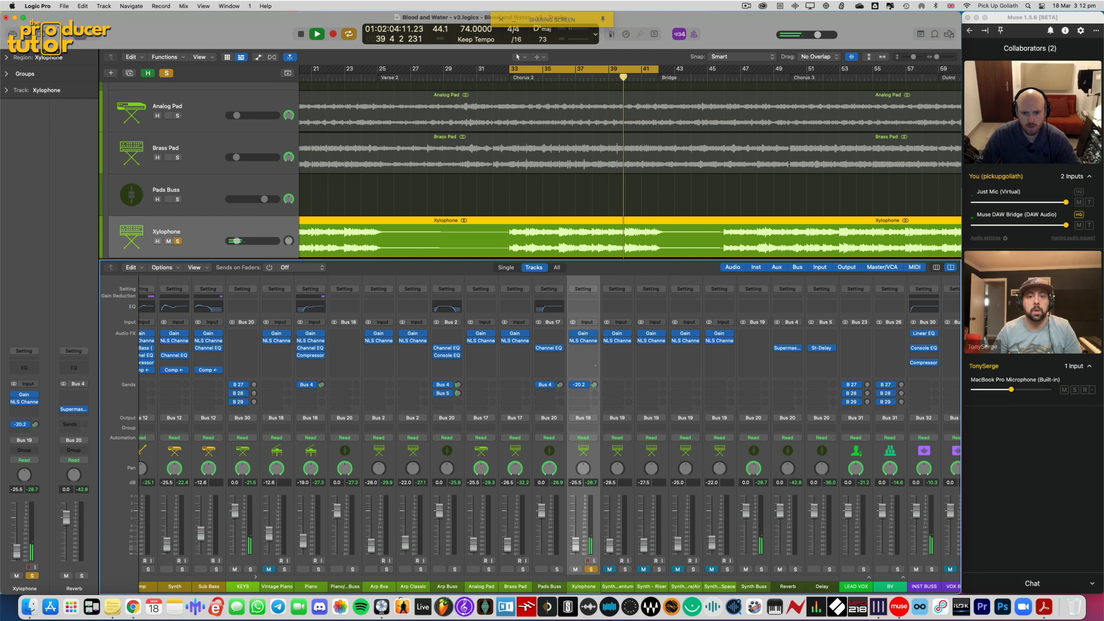
left_click_drag(595, 366, 598, 360)
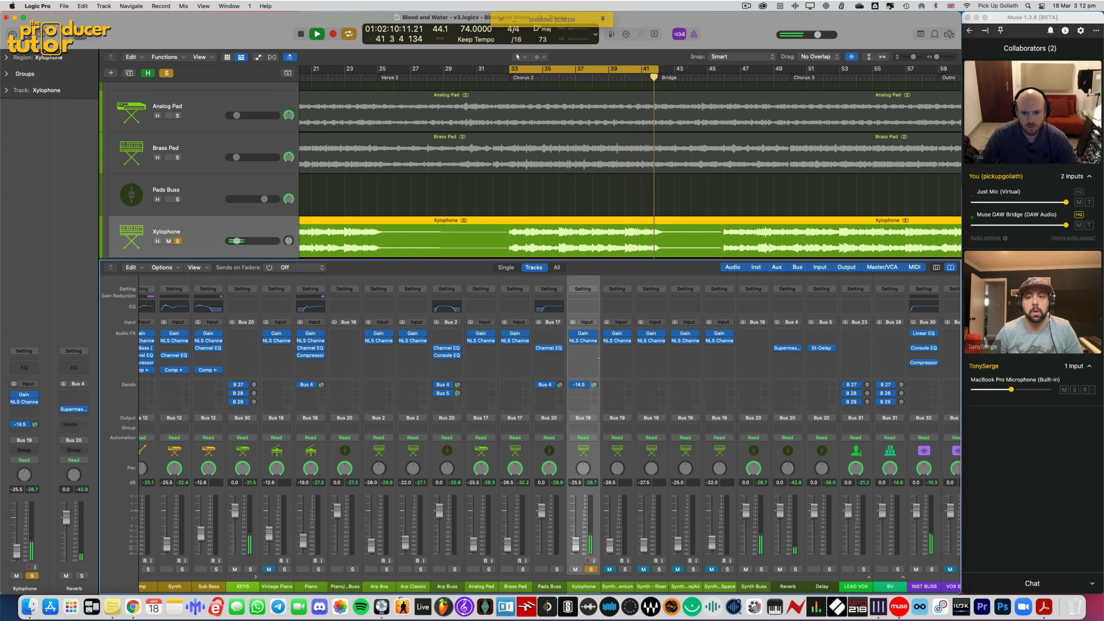
left_click_drag(593, 385, 589, 378)
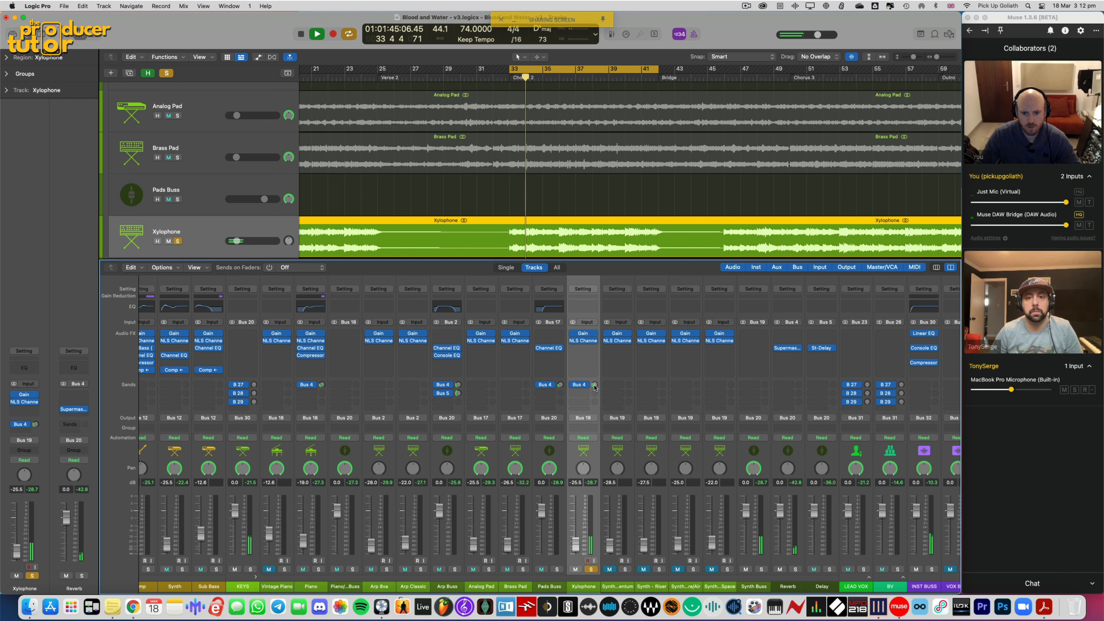
left_click_drag(594, 388, 595, 390)
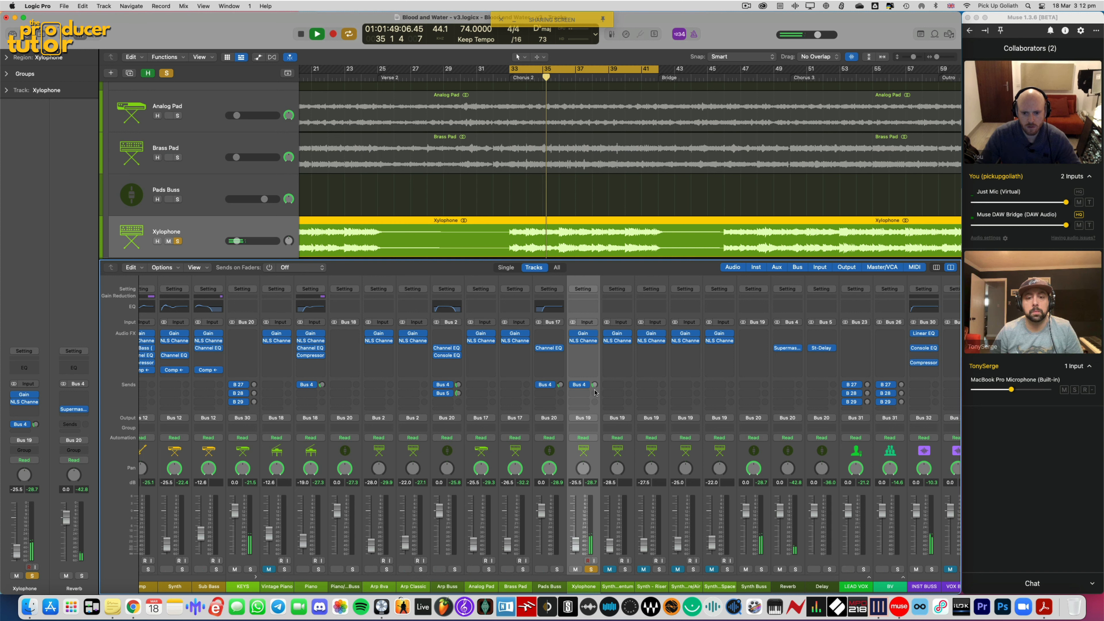
left_click_drag(594, 385, 594, 389)
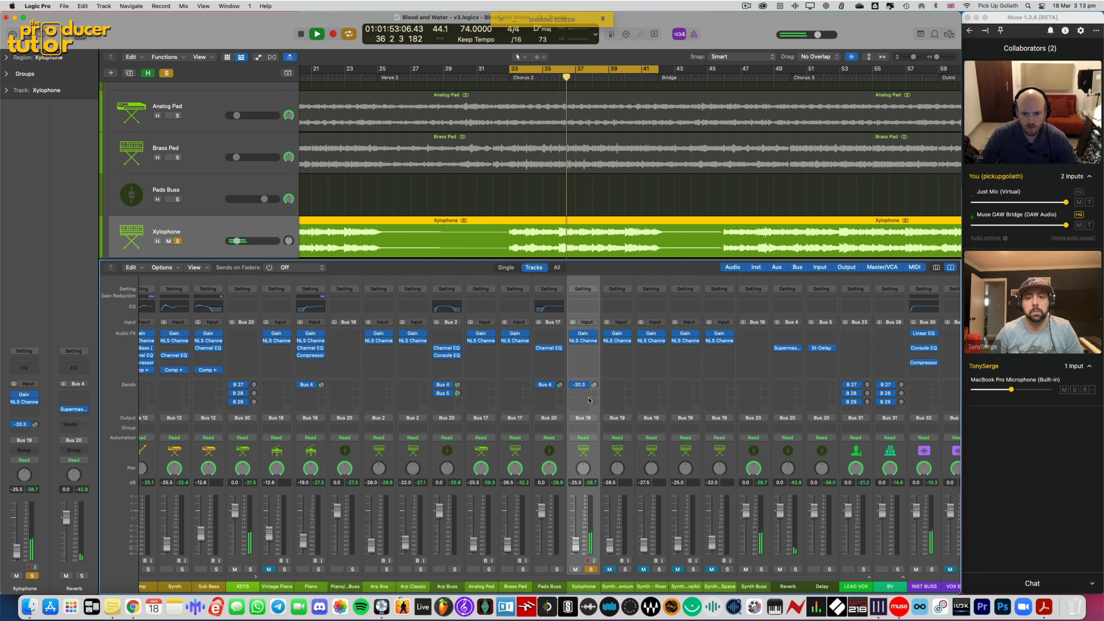
Stop playback, insert a Channel EQ on the Xylophone, and reposition the plug-in window
key("space")
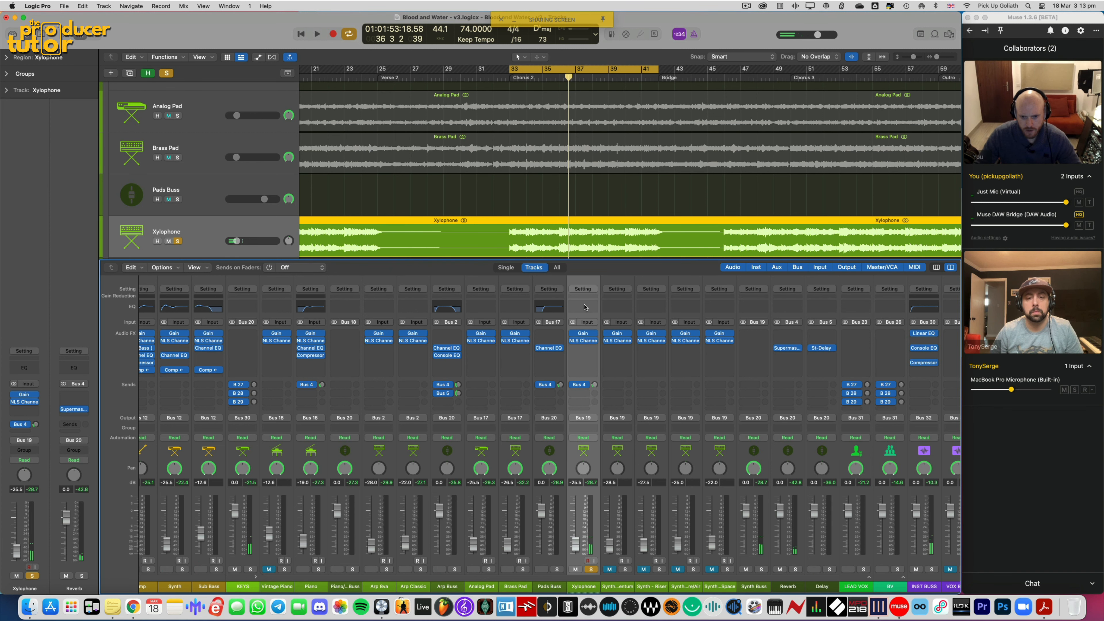
left_click(583, 307)
left_click_drag(738, 129, 590, 130)
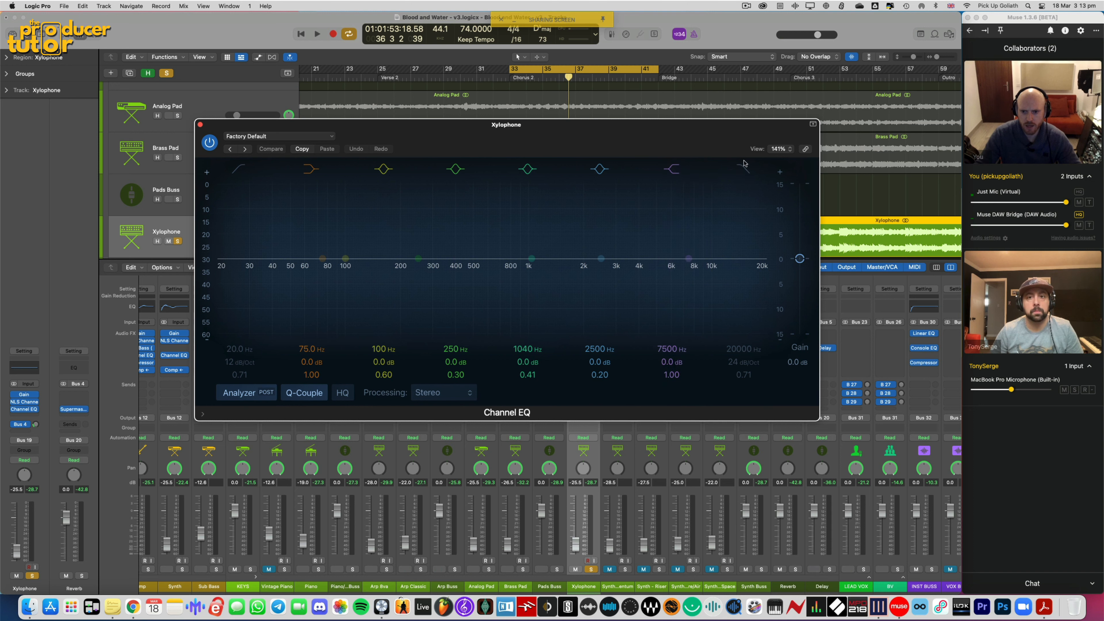
left_click_drag(715, 133, 720, 131)
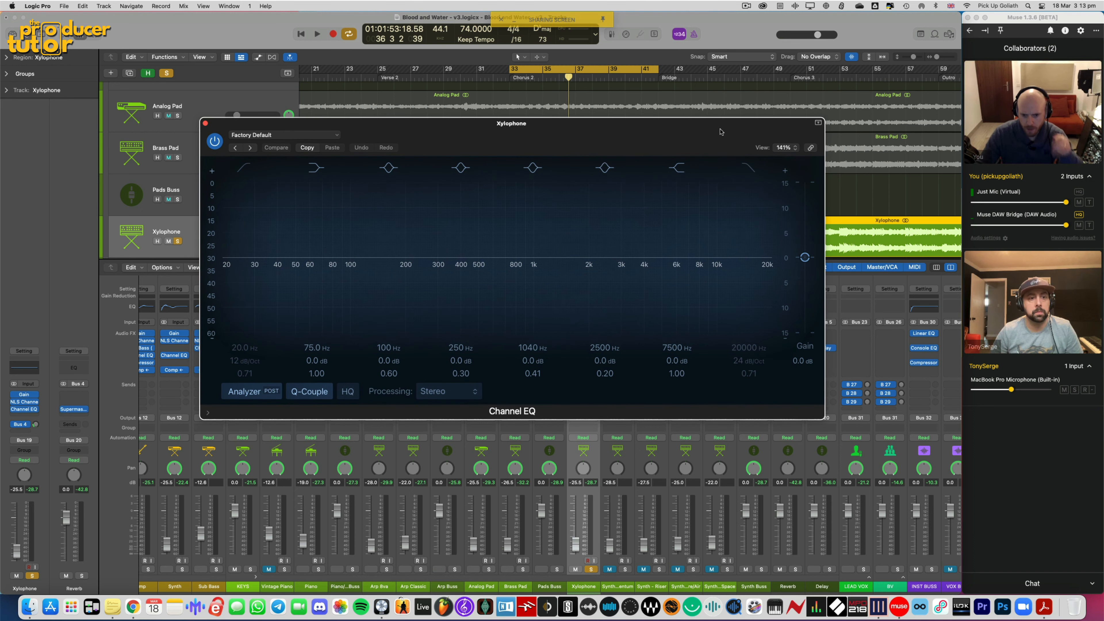
During playback, enable a 24 dB/Oct high cut at 6400 Hz on the Xylophone and dip 1270 Hz by about 3.4 dB
key("space")
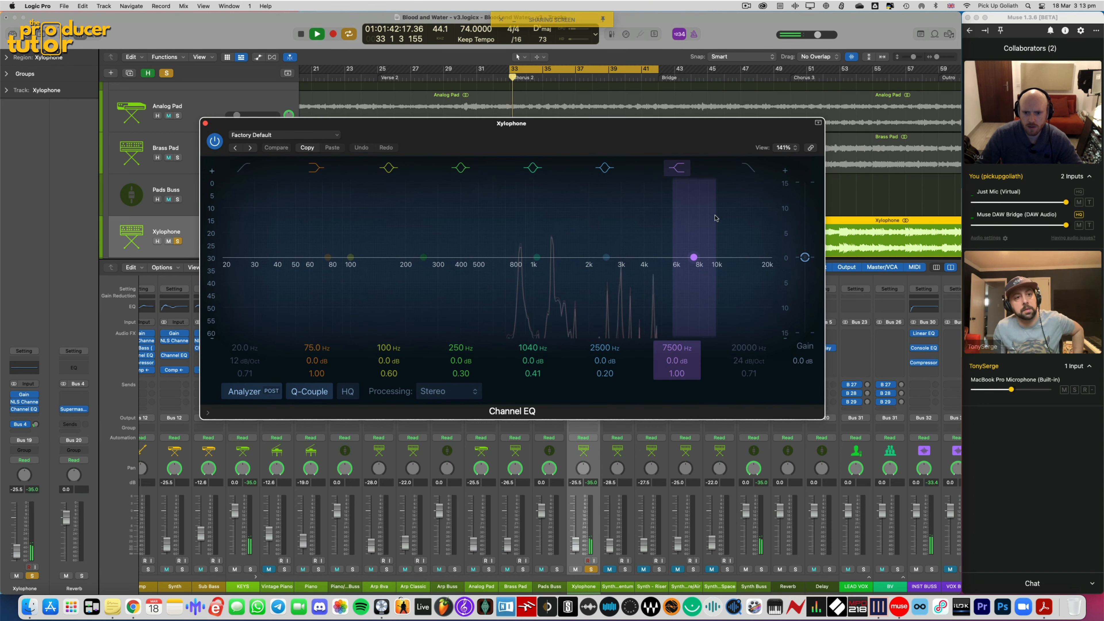
left_click(749, 168)
left_click_drag(736, 306, 645, 305)
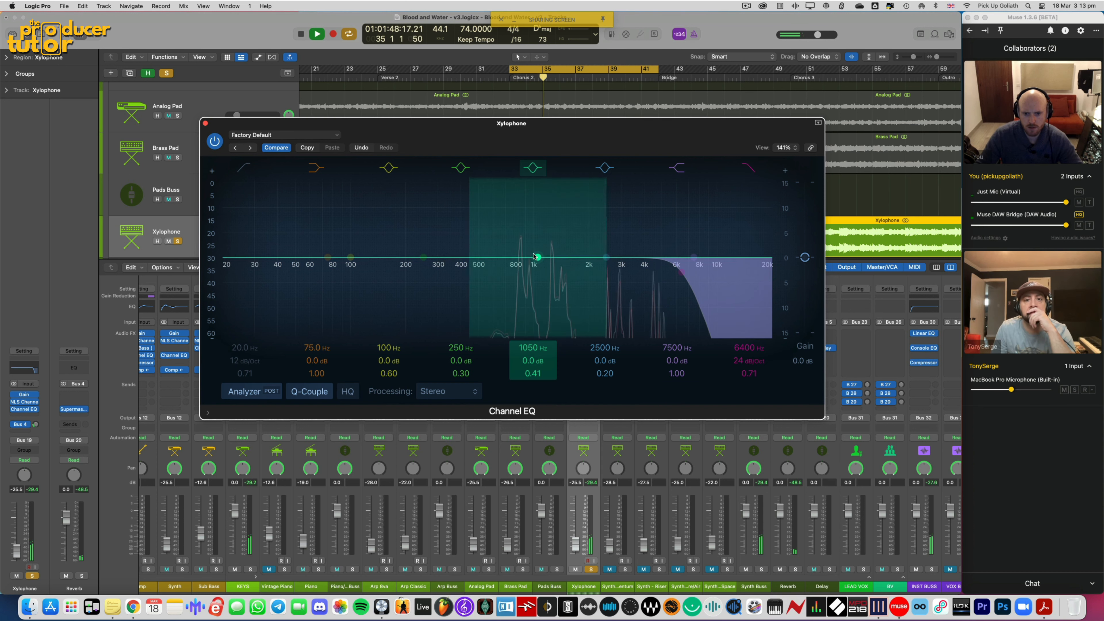
left_click_drag(538, 257, 551, 275)
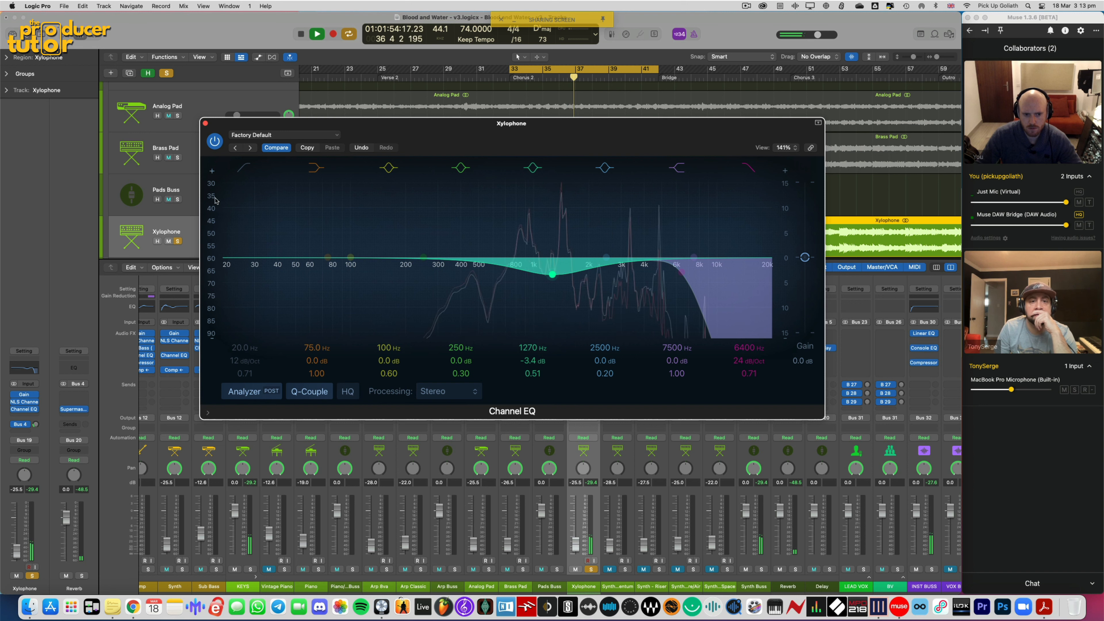
Enable the Xylophone EQ's low cut at 308 Hz with a 36 dB/Oct slope, shifting the analyzer scale to check the low frequencies
left_click_drag(215, 200, 216, 187)
left_click(245, 168)
left_click_drag(248, 285, 455, 289)
left_click_drag(254, 363, 254, 358)
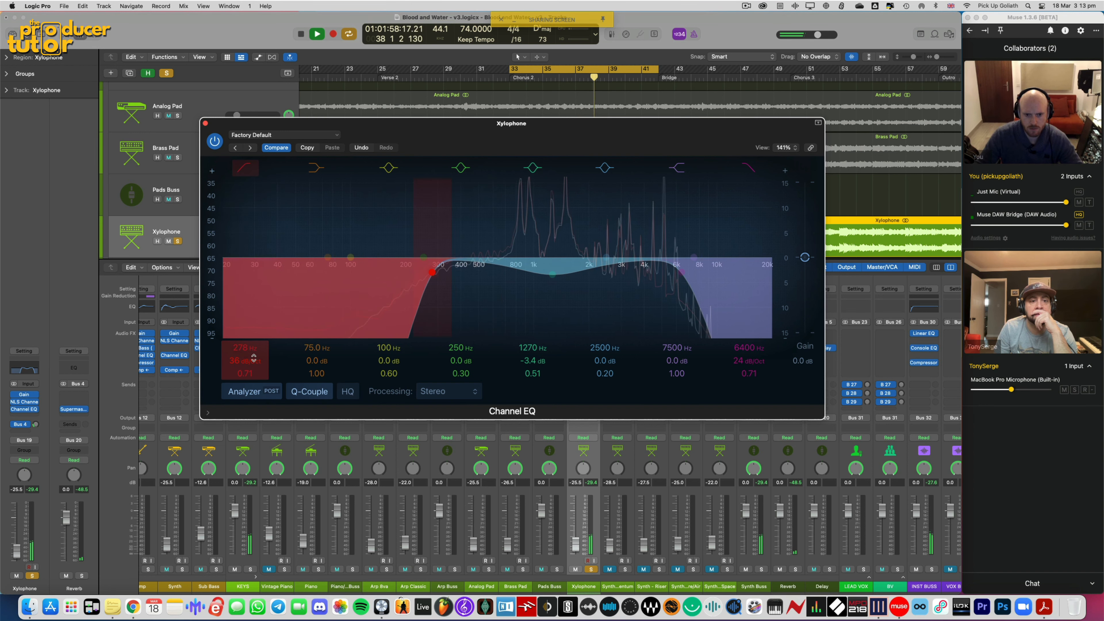
left_click_drag(414, 301, 422, 301)
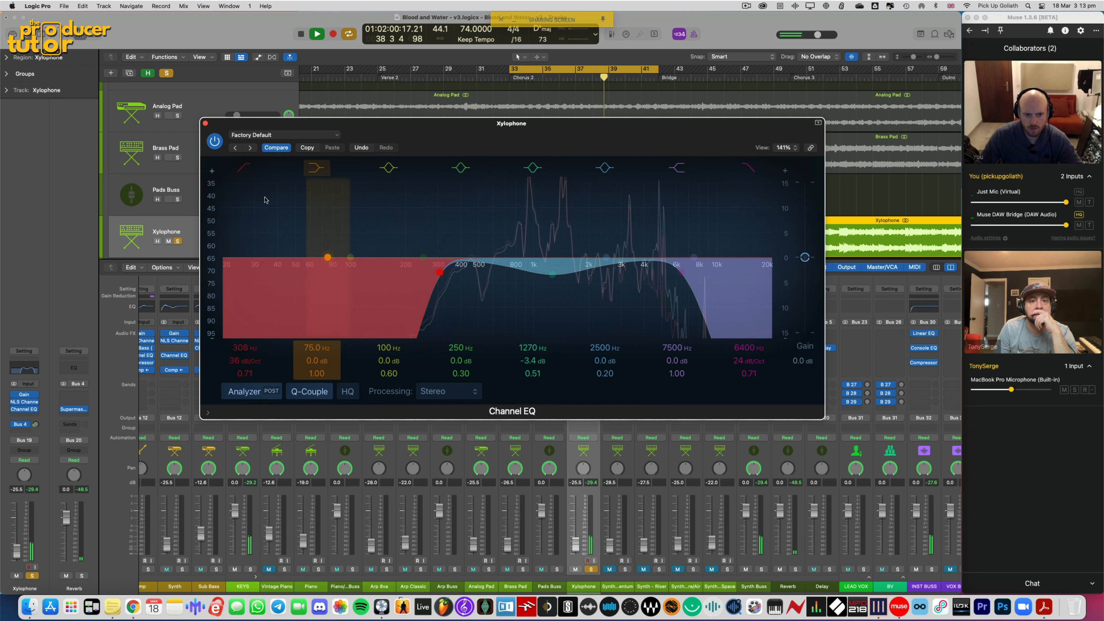
Shape two narrow Xylophone EQ dips of about 3.2 dB: 845 Hz with Q 3.20 and 1360 Hz with Q 1.30
left_click_drag(210, 228, 211, 296)
left_click_drag(552, 274, 553, 273)
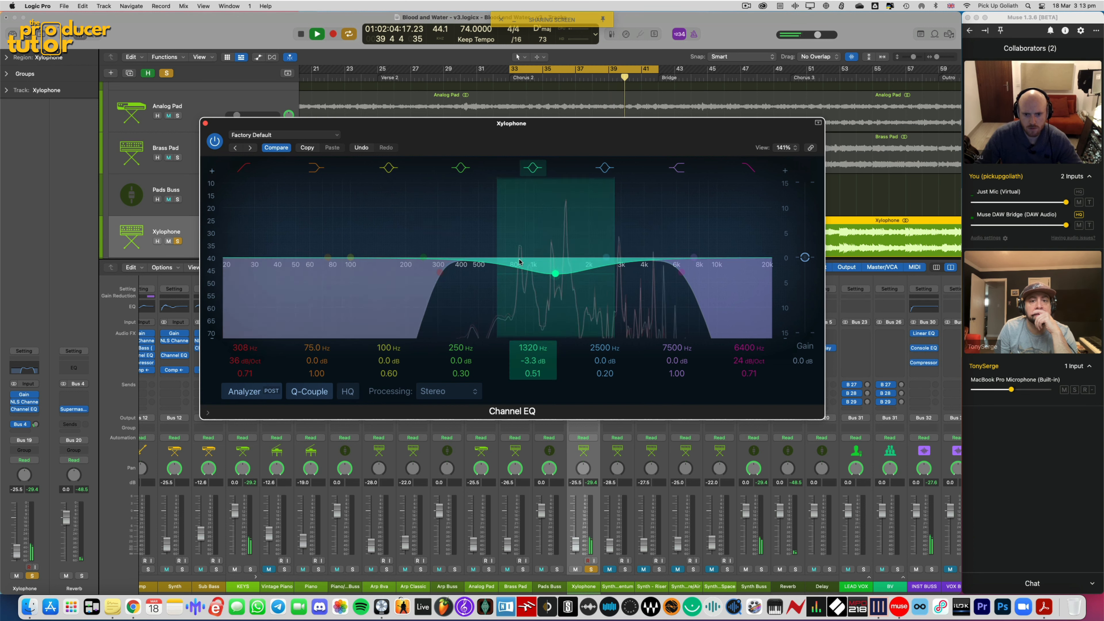
mouse_move(424, 257)
left_mouse_down()
mouse_move(413, 260)
mouse_move(521, 278)
left_mouse_up()
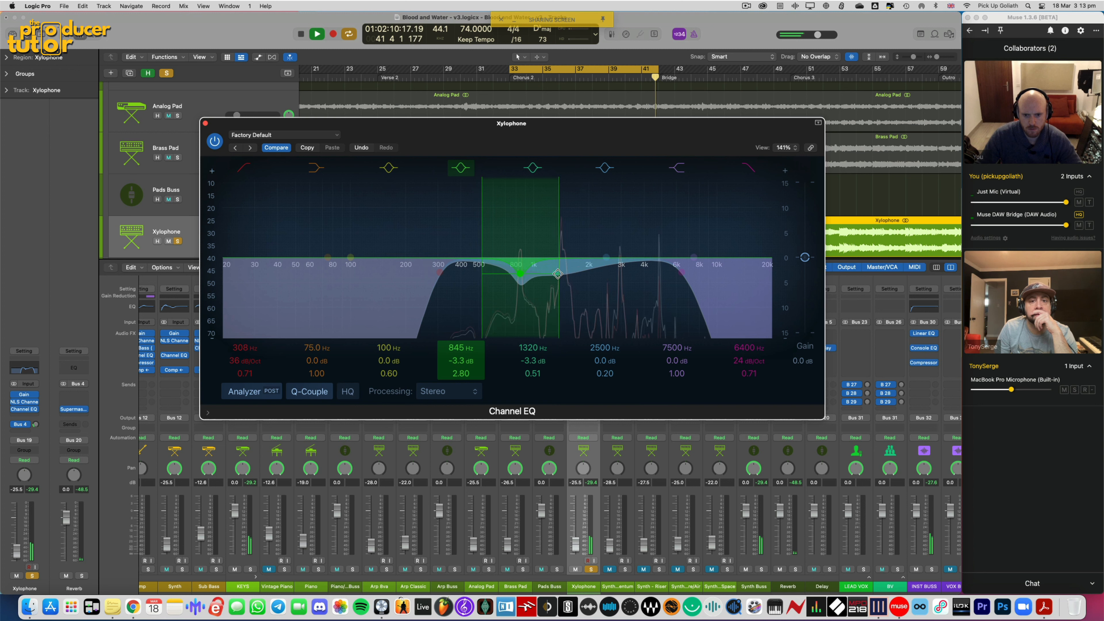
left_click_drag(556, 275, 560, 275)
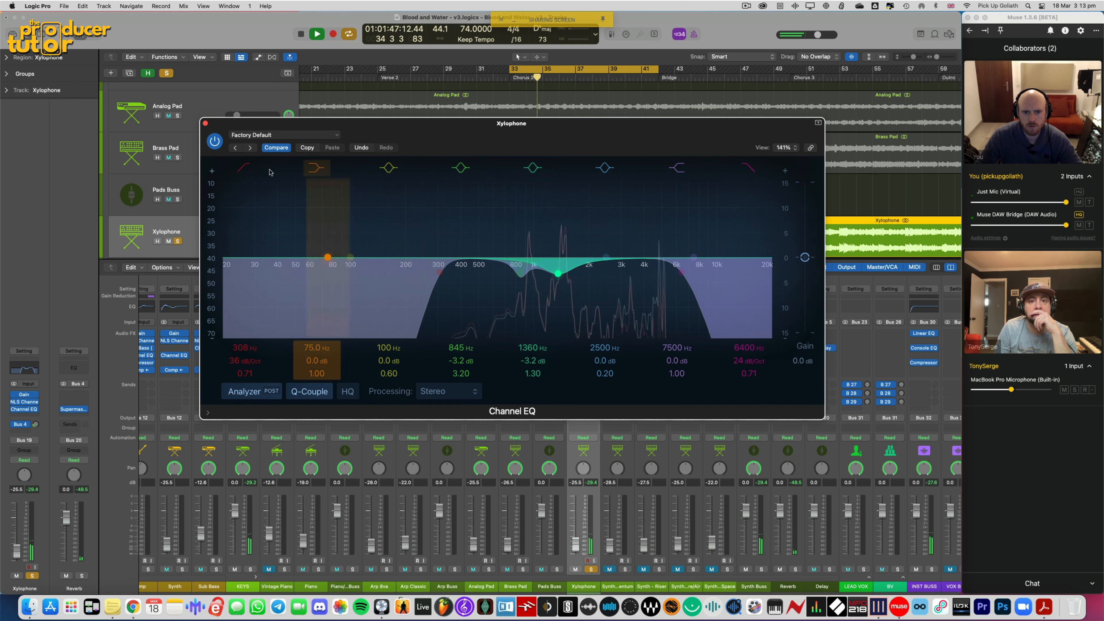
Compare the Xylophone EQ bypassed and active, first in solo and again in the full mix after removing the Xylophone's solo
left_click(217, 143)
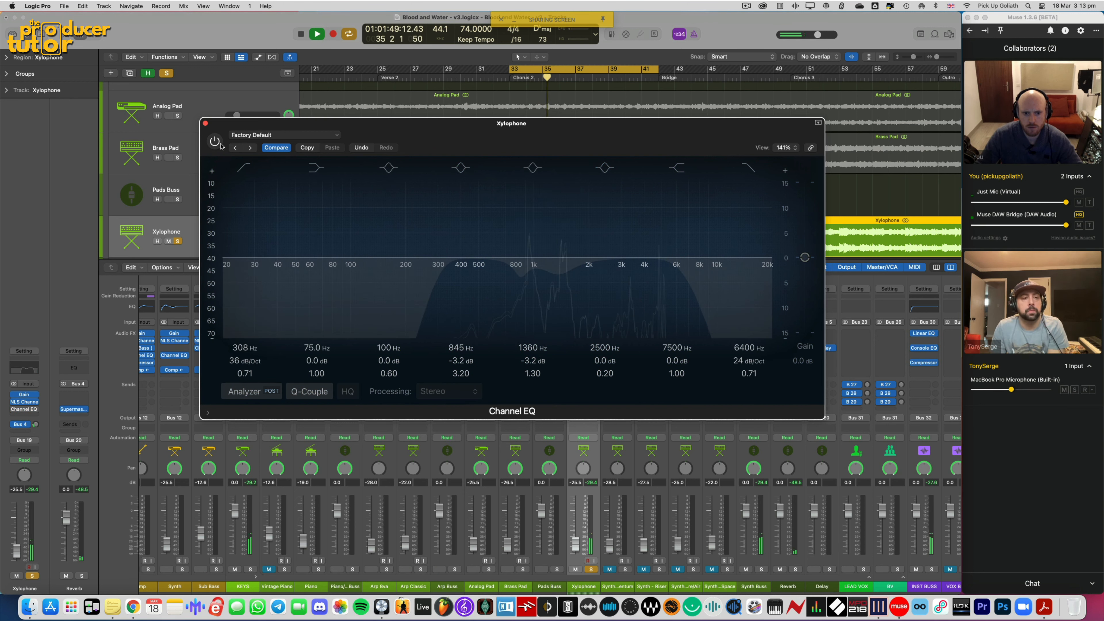
left_click(217, 144)
left_click(591, 569)
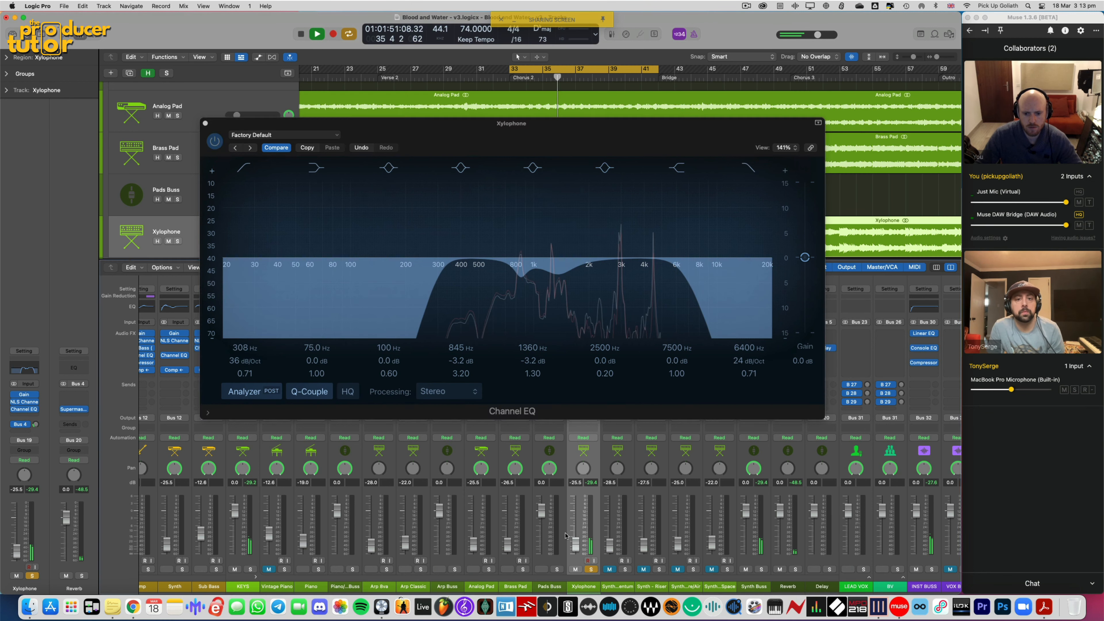
left_click_drag(420, 130, 390, 131)
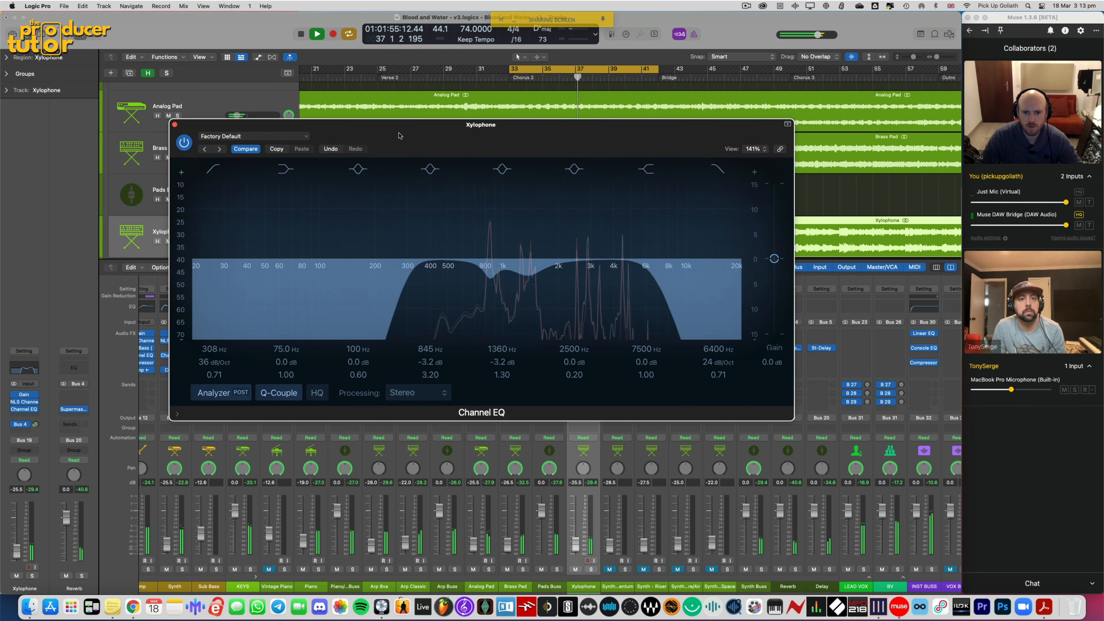
left_click(184, 142)
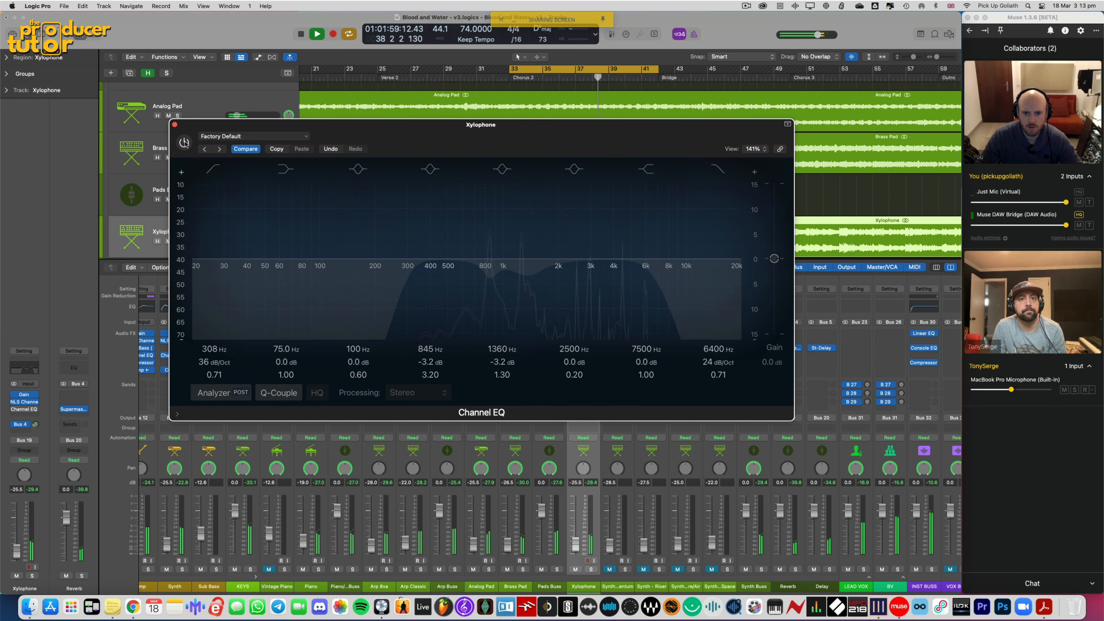
left_click(185, 142)
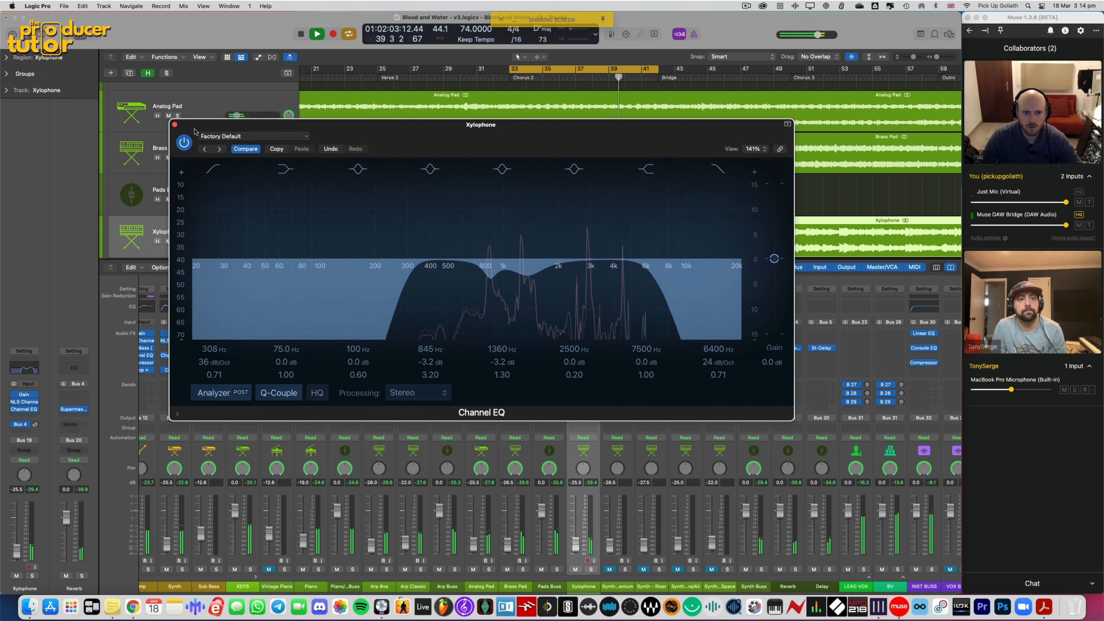
left_click_drag(196, 130, 215, 130)
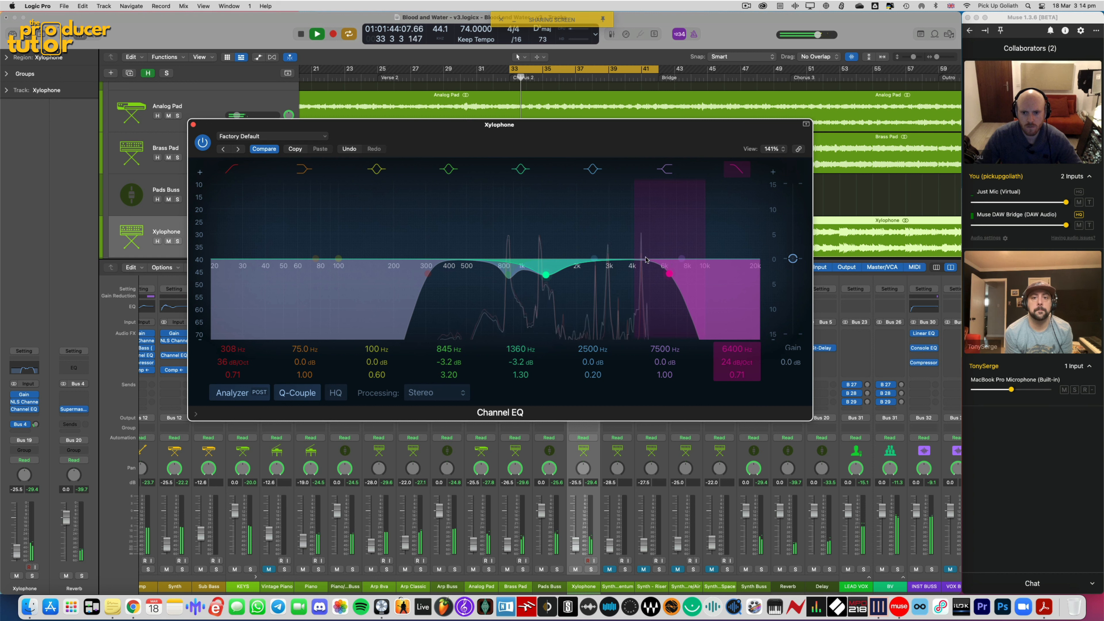
Set the Xylophone EQ's high shelf to -4.8 dB at 2620 Hz and widen the 1360 Hz dip to Q 0.75
left_click_drag(682, 251, 598, 293)
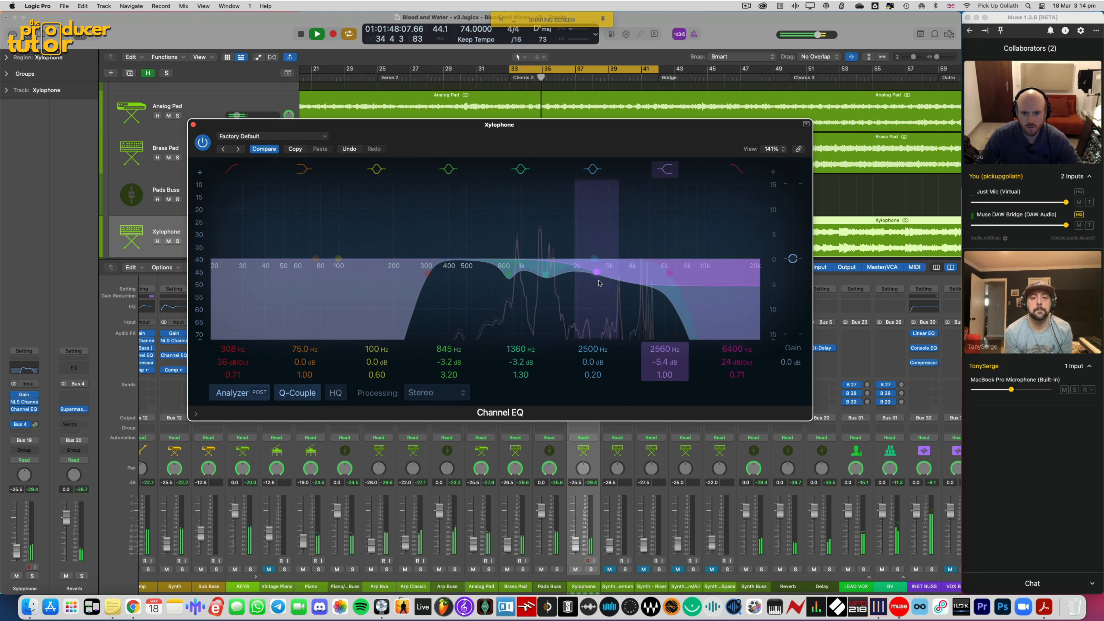
left_click_drag(600, 272, 600, 272)
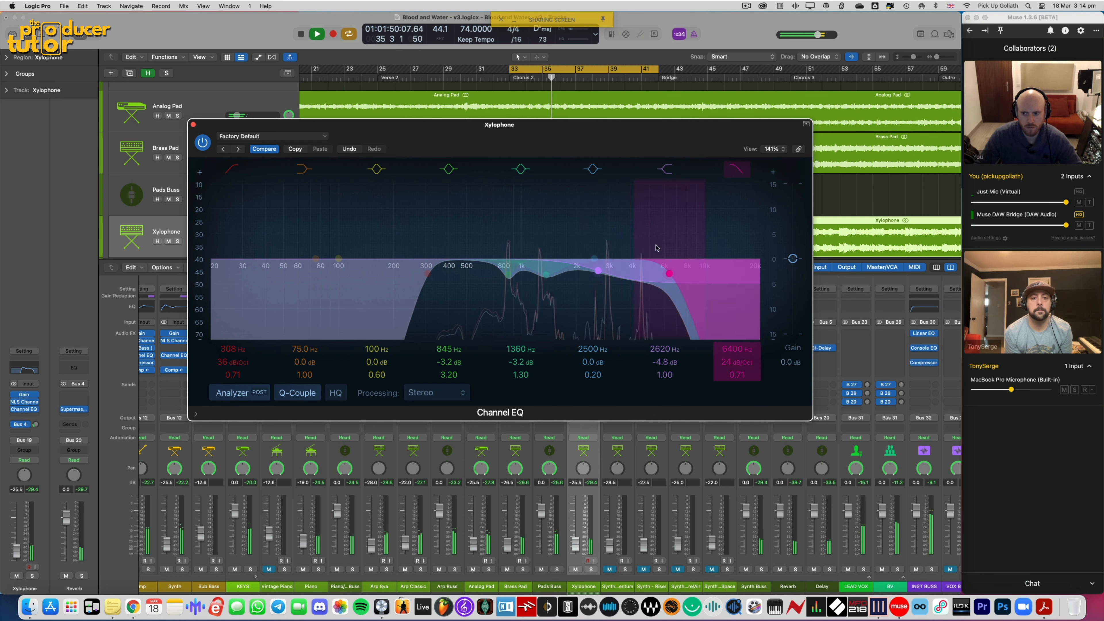
scroll(533, 208, "down", 5)
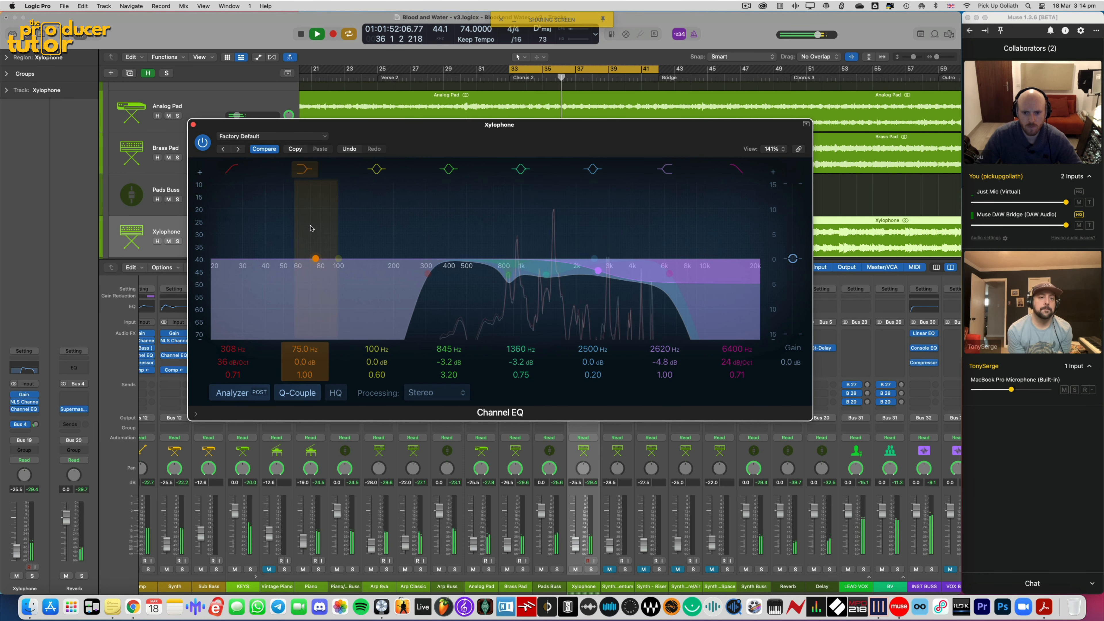
left_click(194, 125)
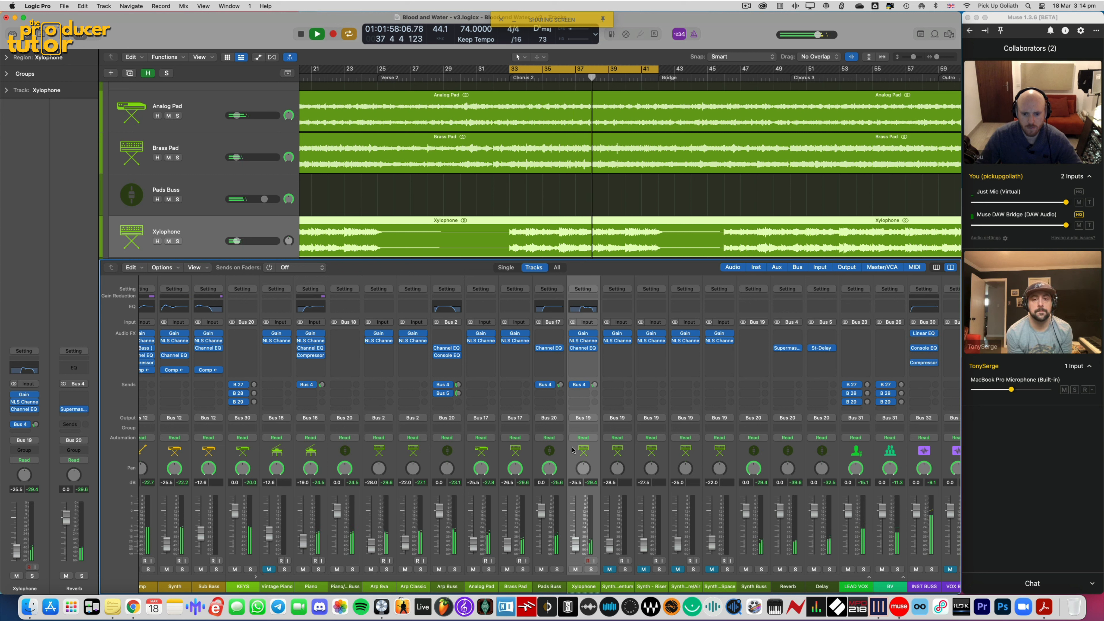
key("space")
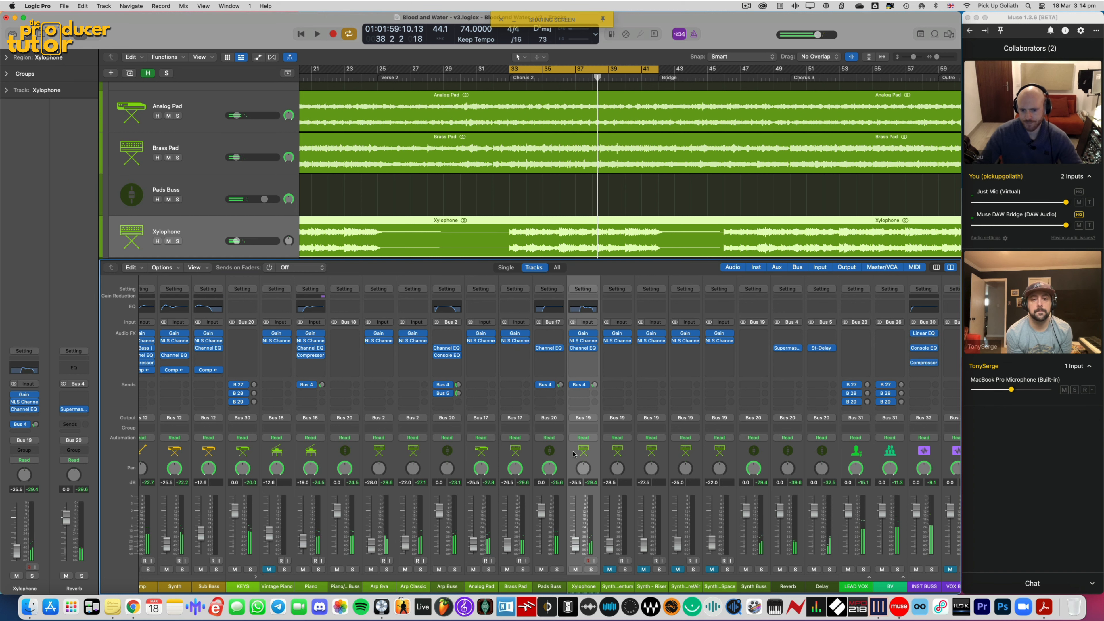
Unmute the Synth - Momentum track and audition it briefly in solo
left_click(628, 459)
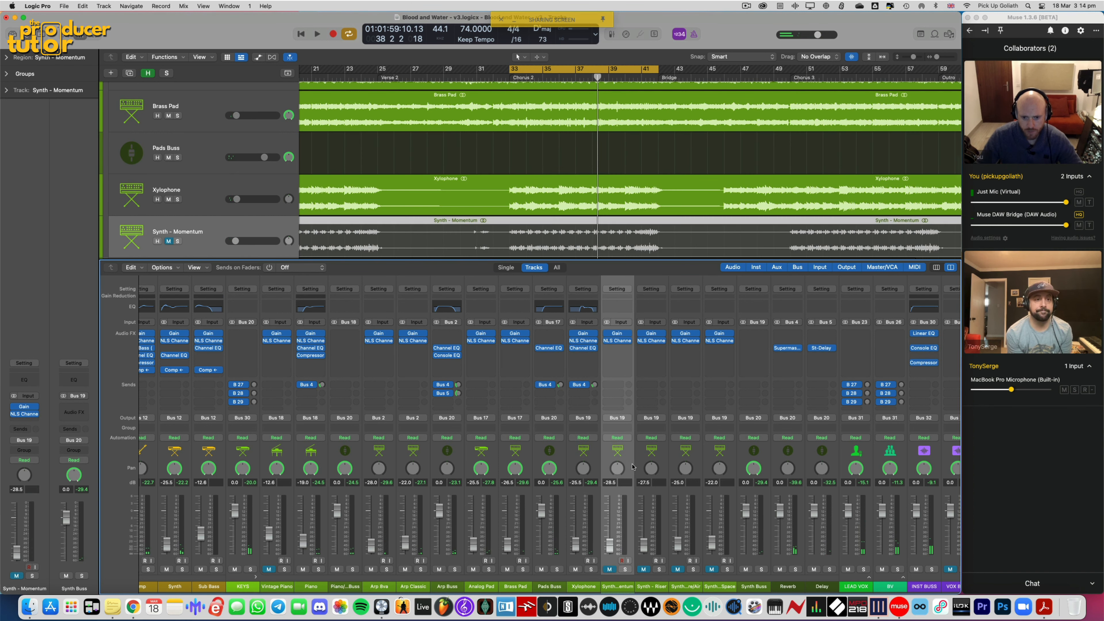
left_click(609, 569)
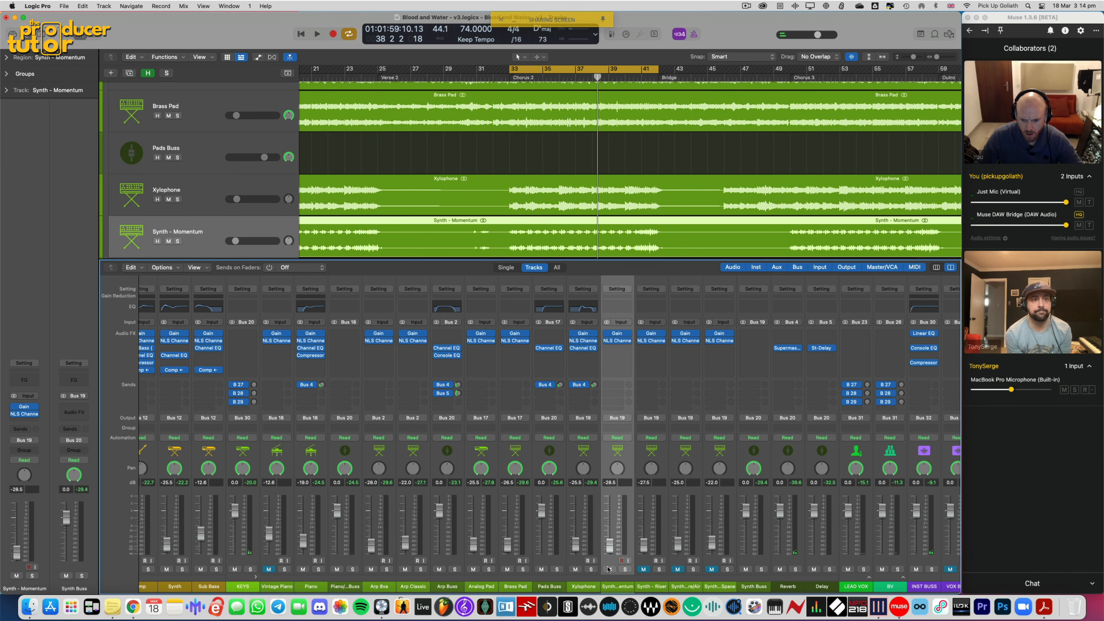
left_click(624, 569)
key("space")
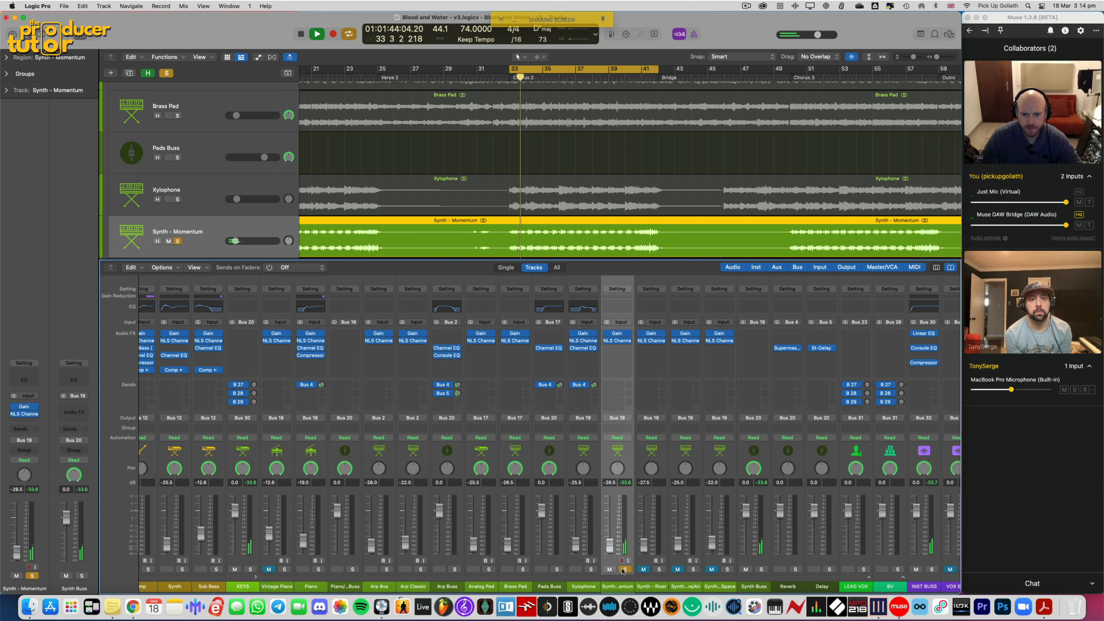
key("space")
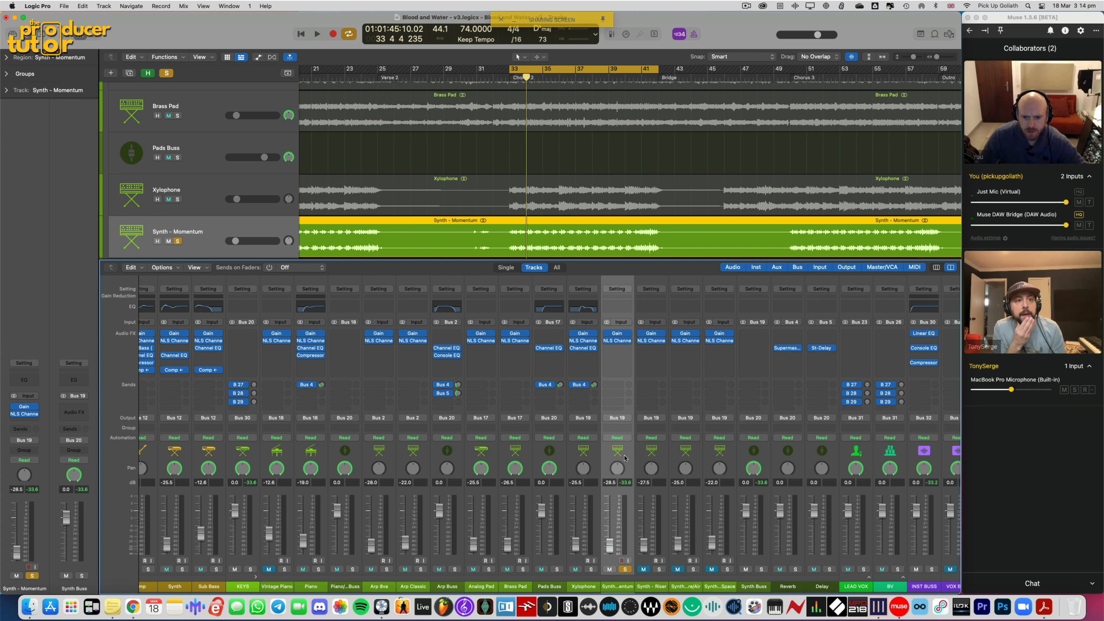
left_click(624, 569)
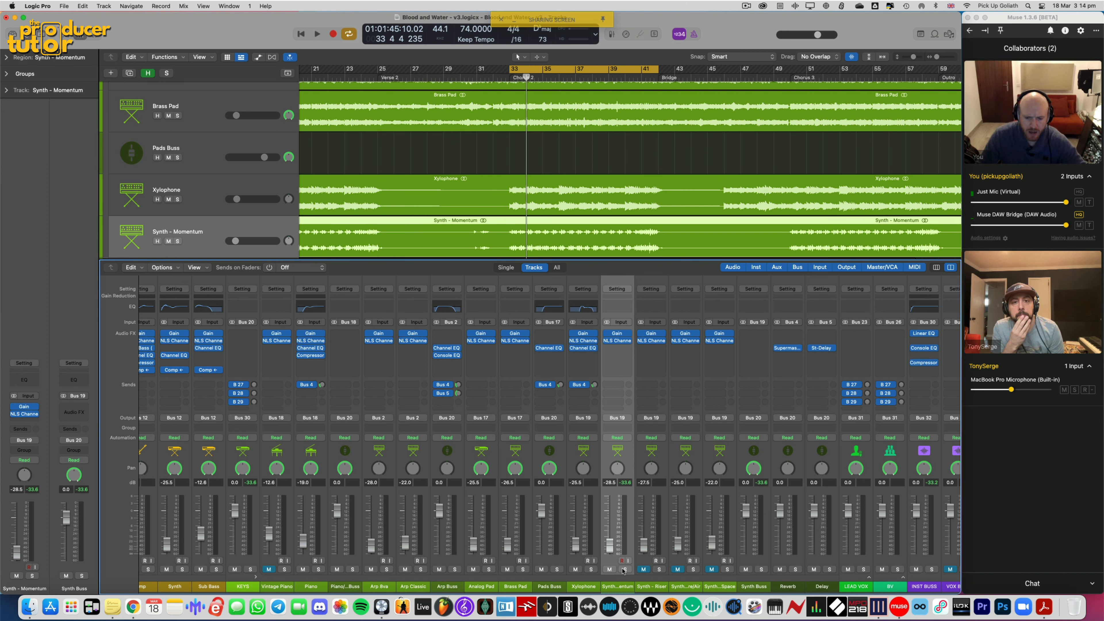
Raise Synth - Momentum to -27.5 dB during full-mix playback, comparing it muted, unmuted and soloed
key("space")
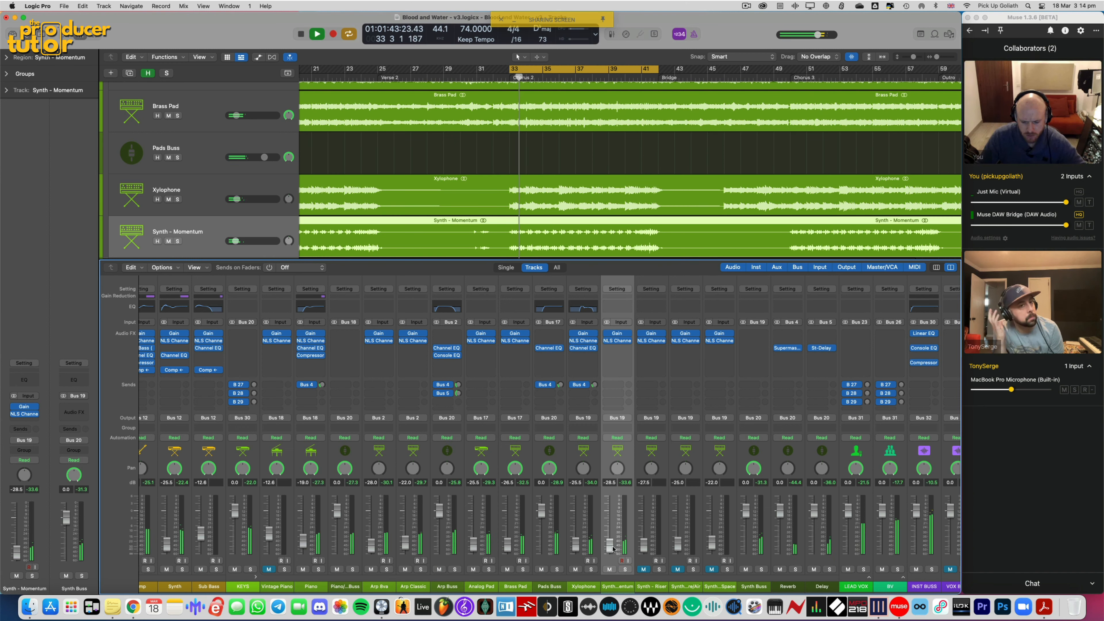
left_click_drag(613, 548, 611, 545)
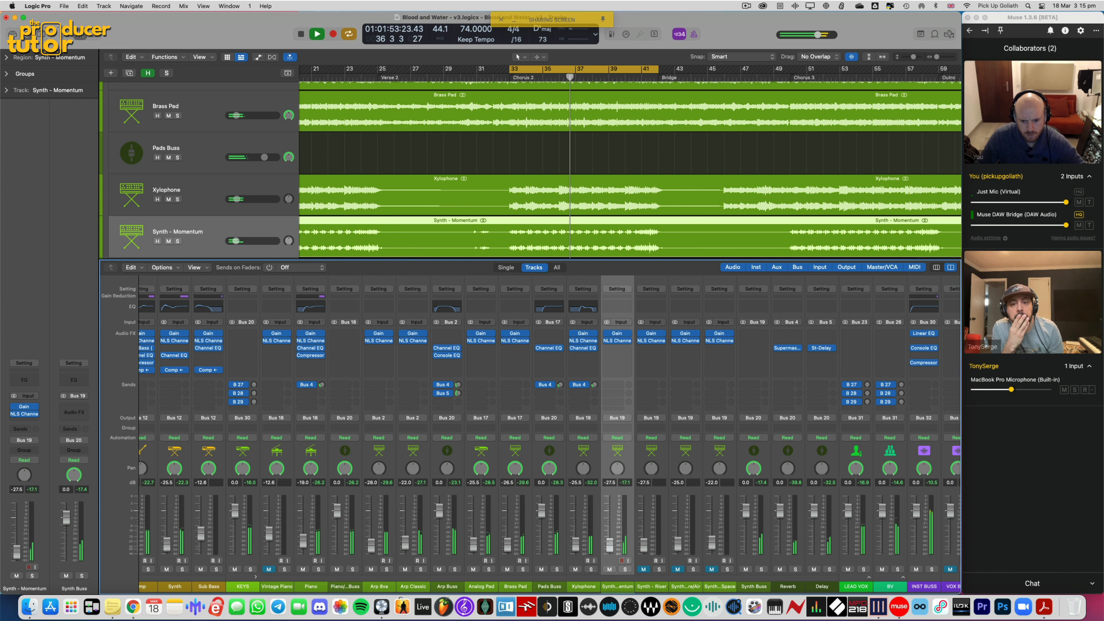
left_click_drag(610, 545, 610, 545)
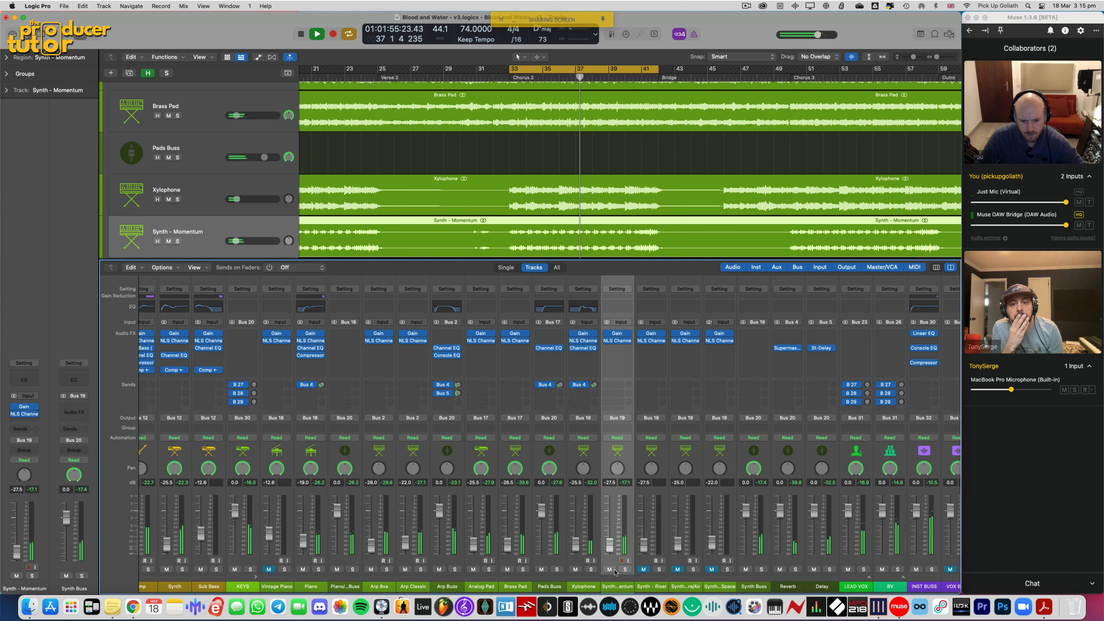
left_click(610, 570)
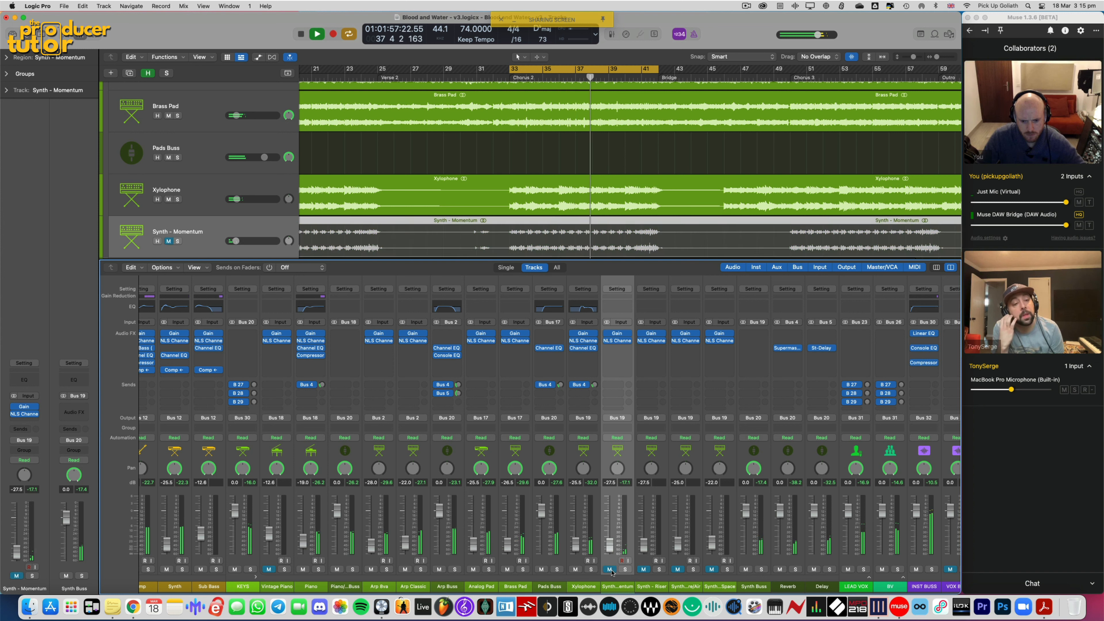
left_click(610, 570)
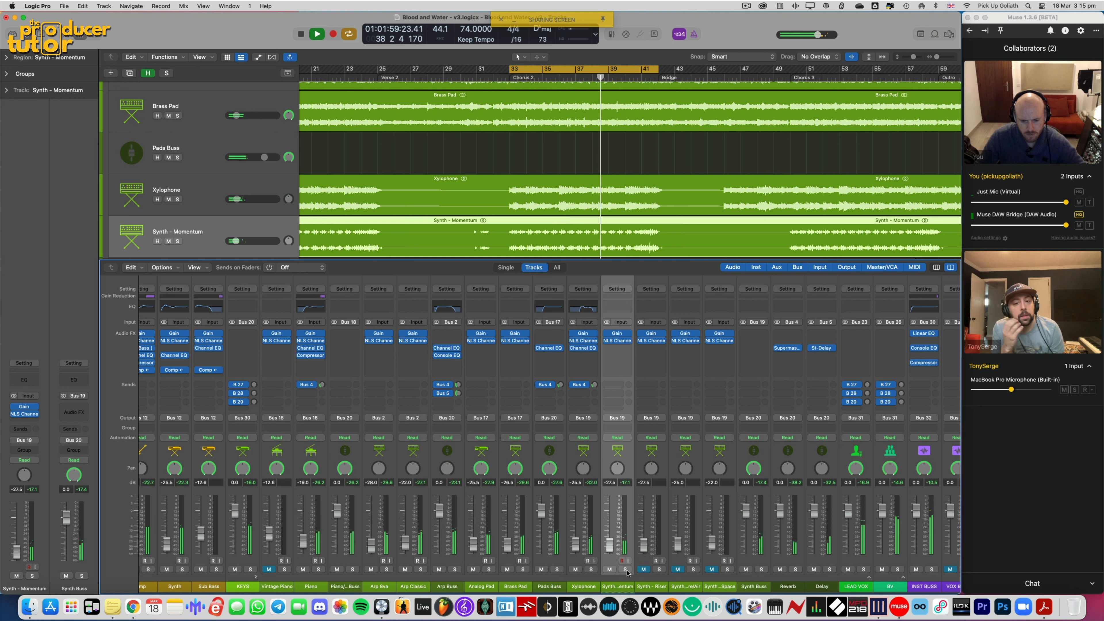
left_click(626, 570)
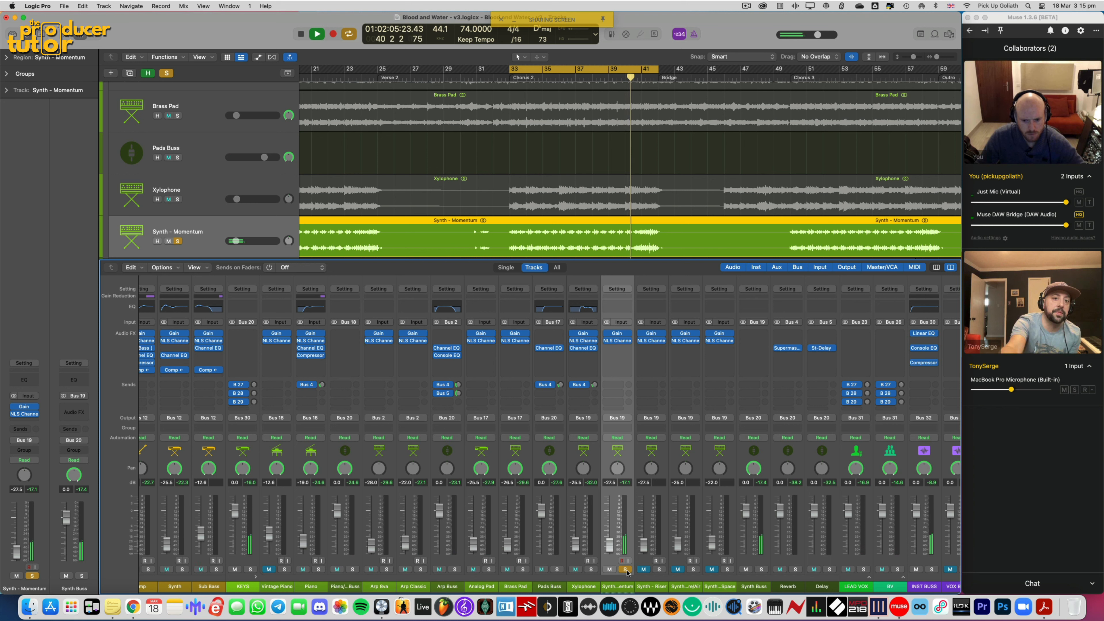
key("space")
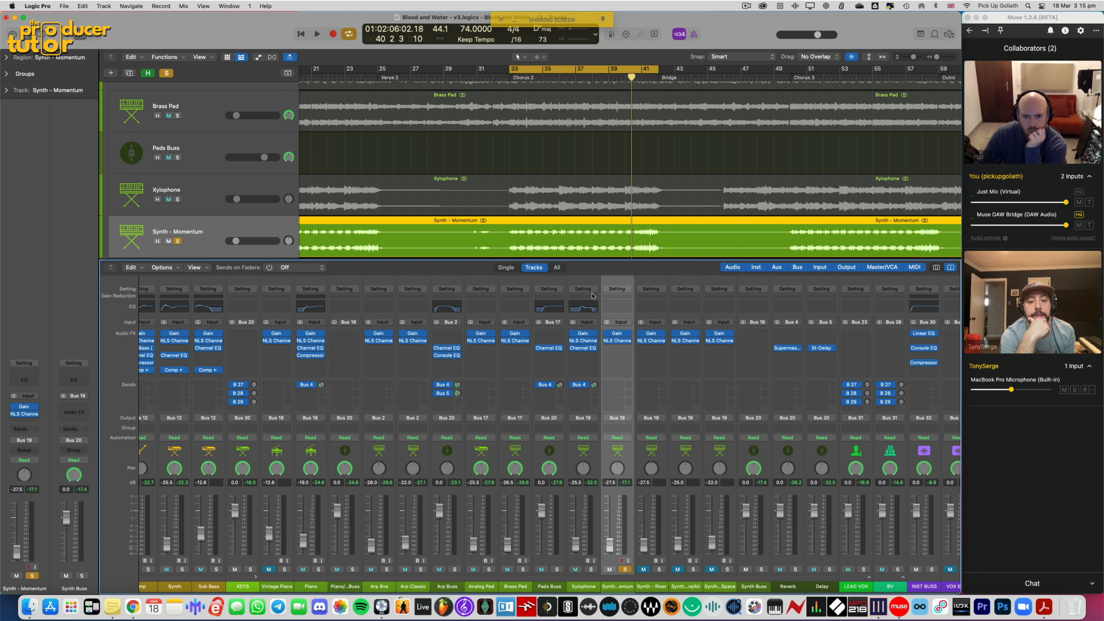
Examine where the Synth - Momentum part plays across the verses, choruses and bridge of the arrangement
scroll(589, 246, "down", 2)
scroll(589, 245, "left", 10)
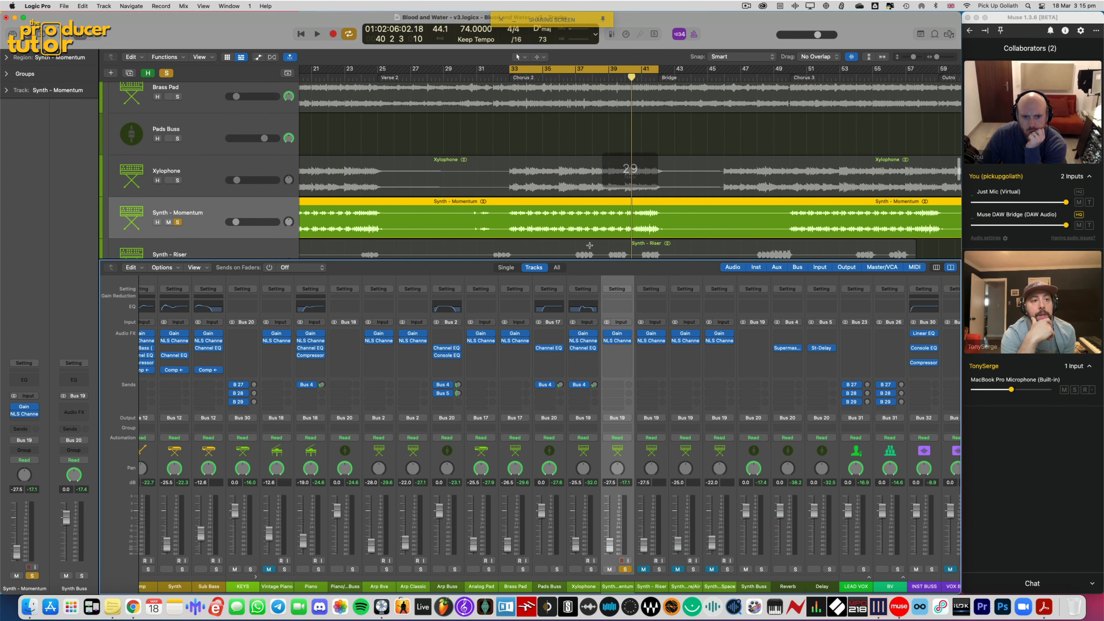
scroll(589, 246, "right", 5)
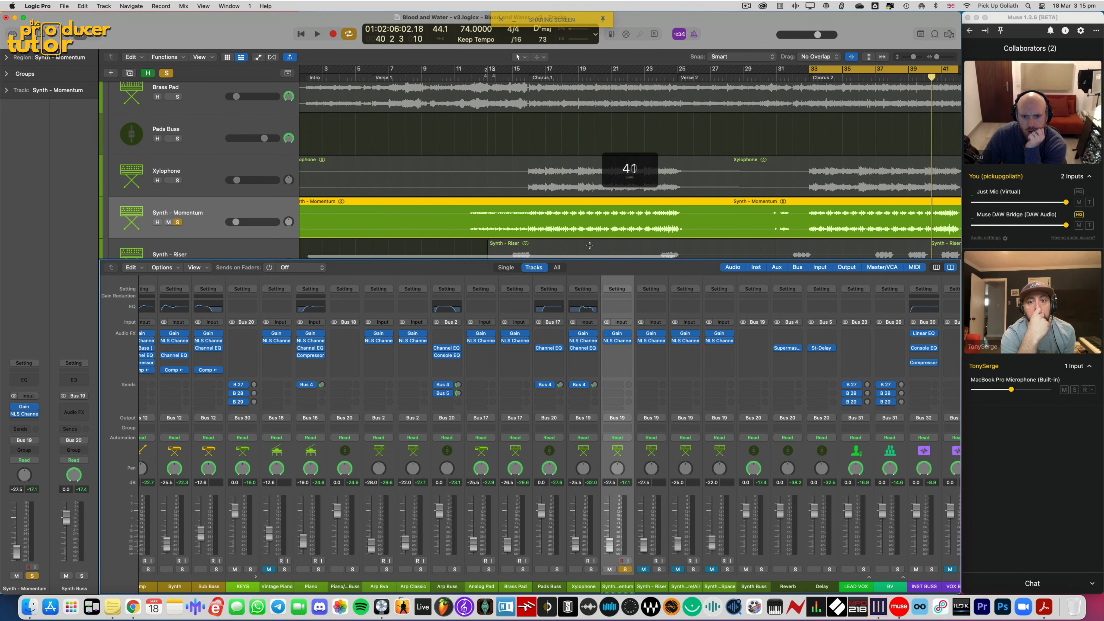
scroll(589, 245, "right", 5)
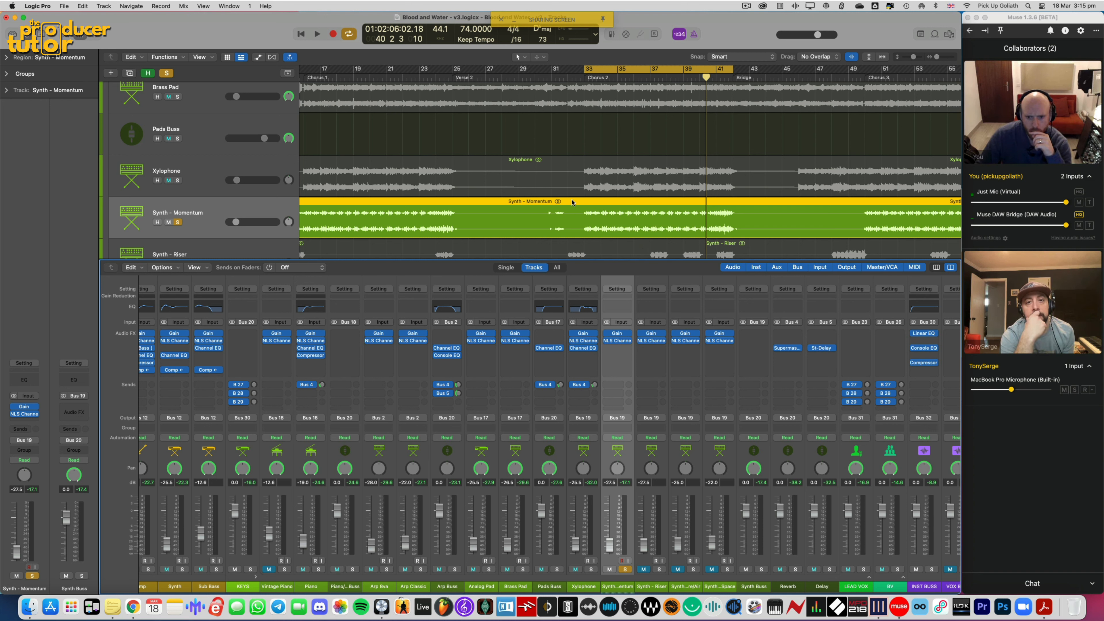
scroll(646, 210, "left", 10)
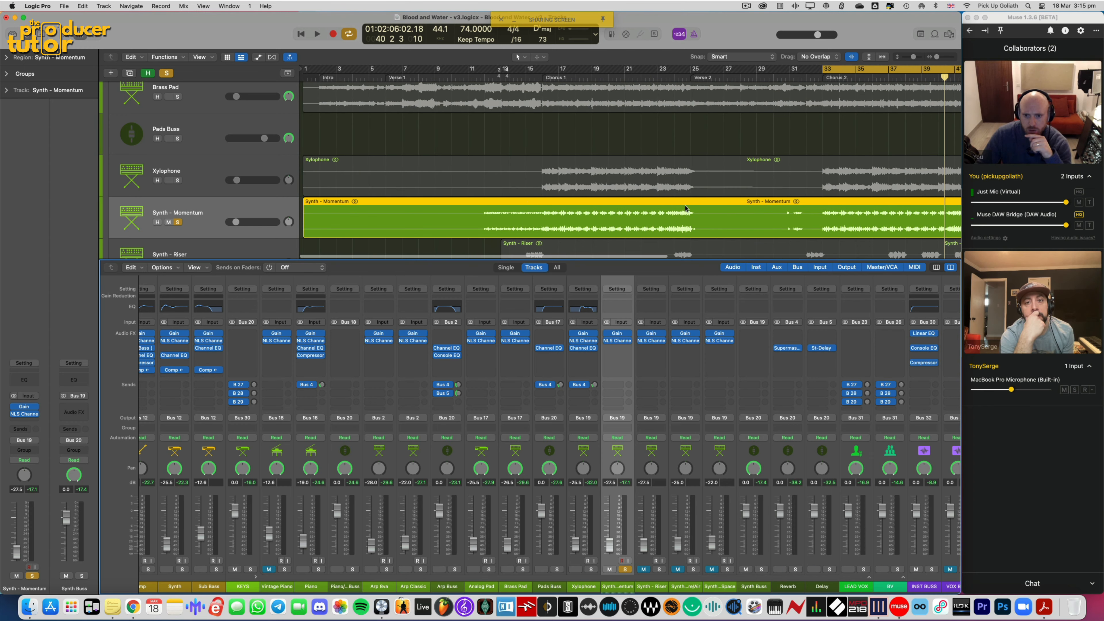
scroll(685, 209, "right", 2)
scroll(716, 219, "right", 10)
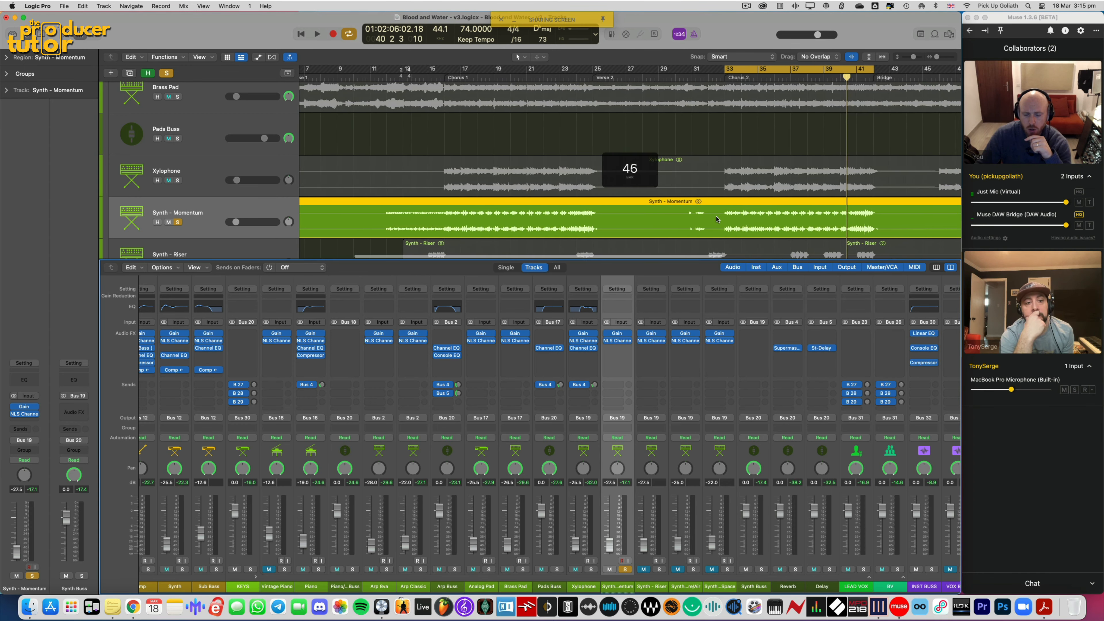
scroll(714, 219, "left", 4)
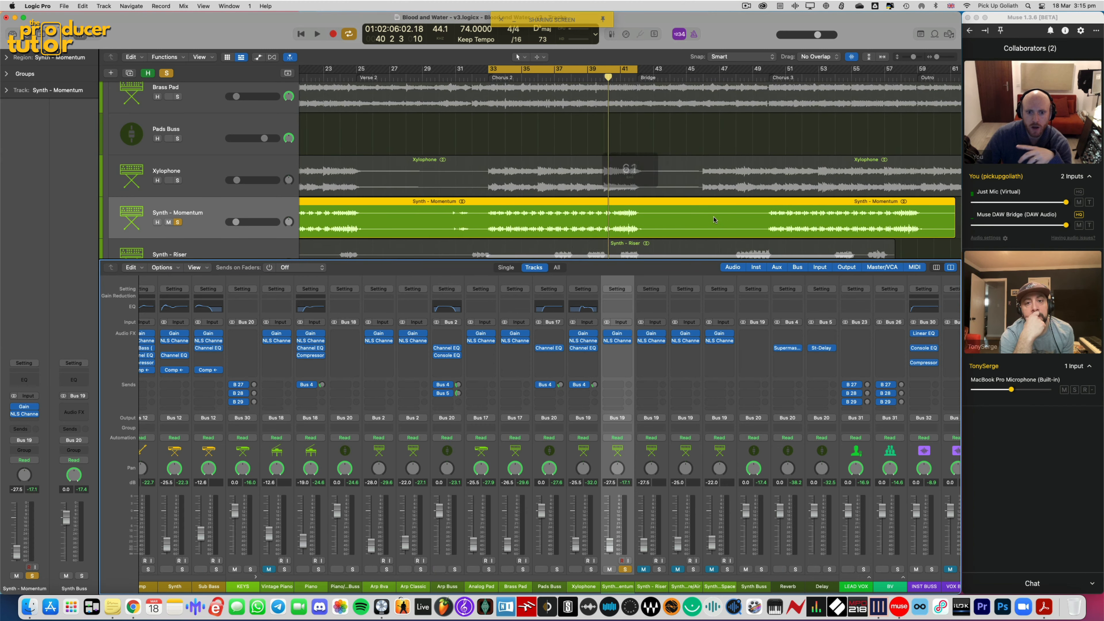
Take the Synth - Momentum track out of solo and mute it
left_click(560, 225)
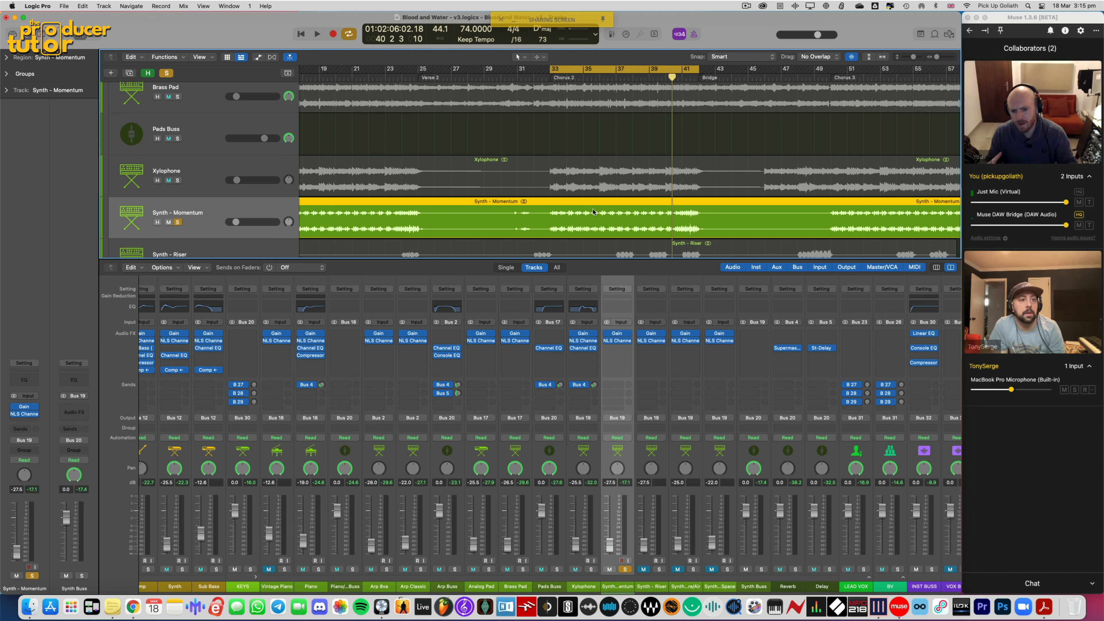
left_click(625, 571)
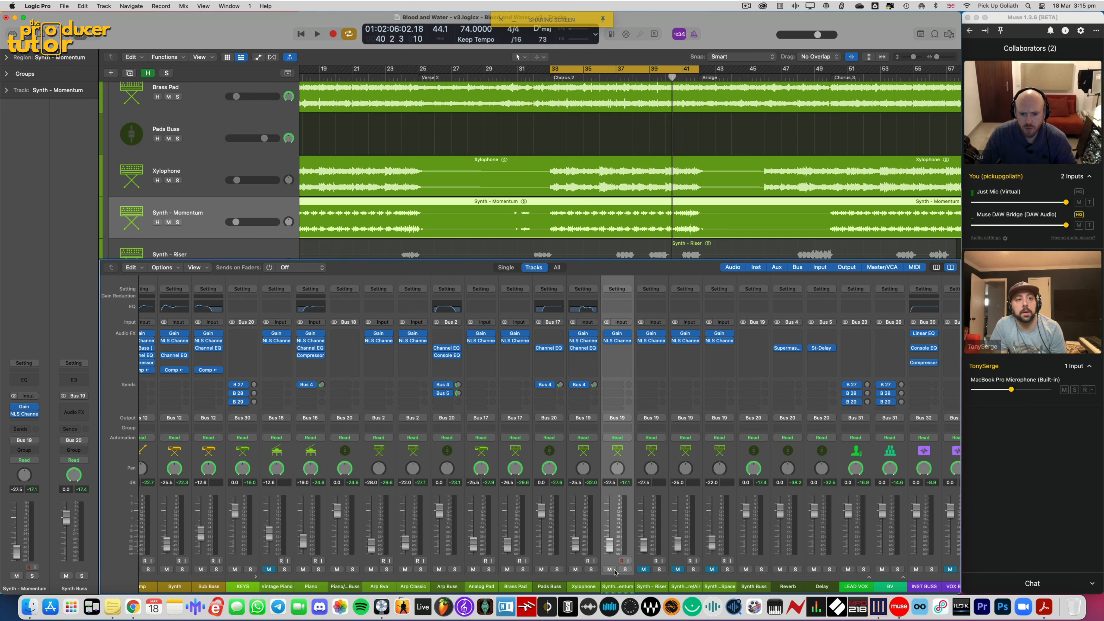
left_click(613, 570)
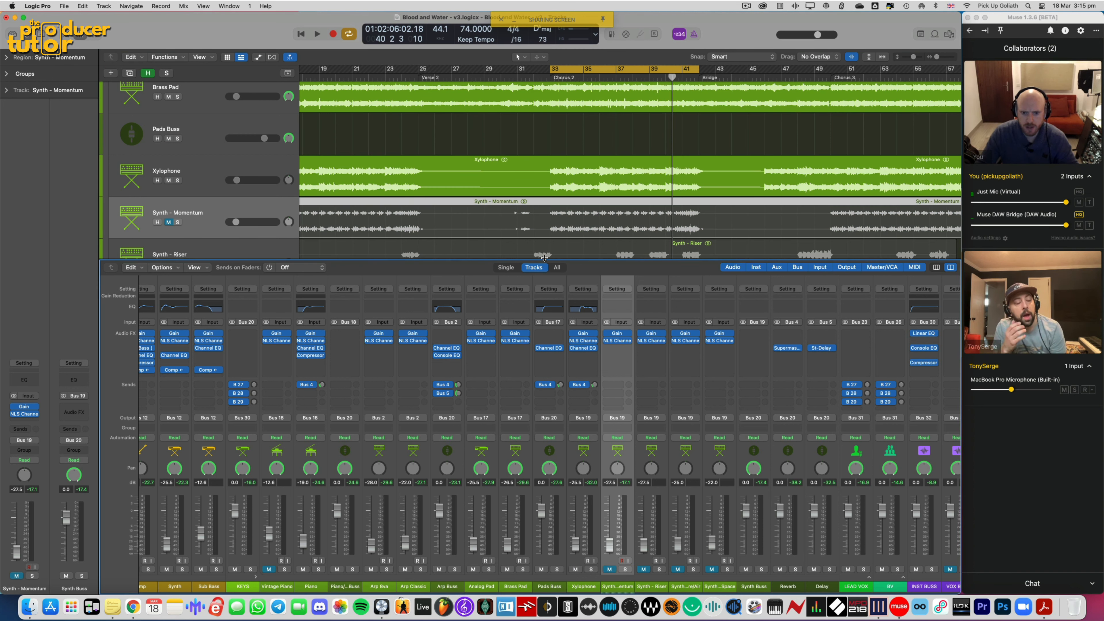
Unmute and select the Synth - Riser track, hiding the mixer to show more of the arrangement
left_click(644, 570)
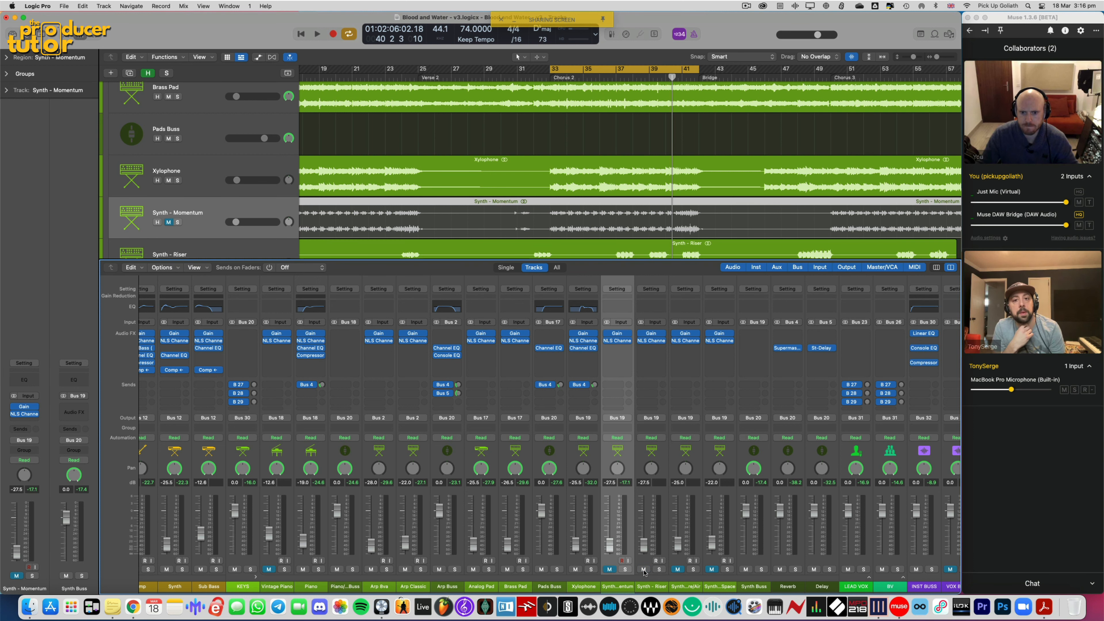
key("x")
left_click(644, 375)
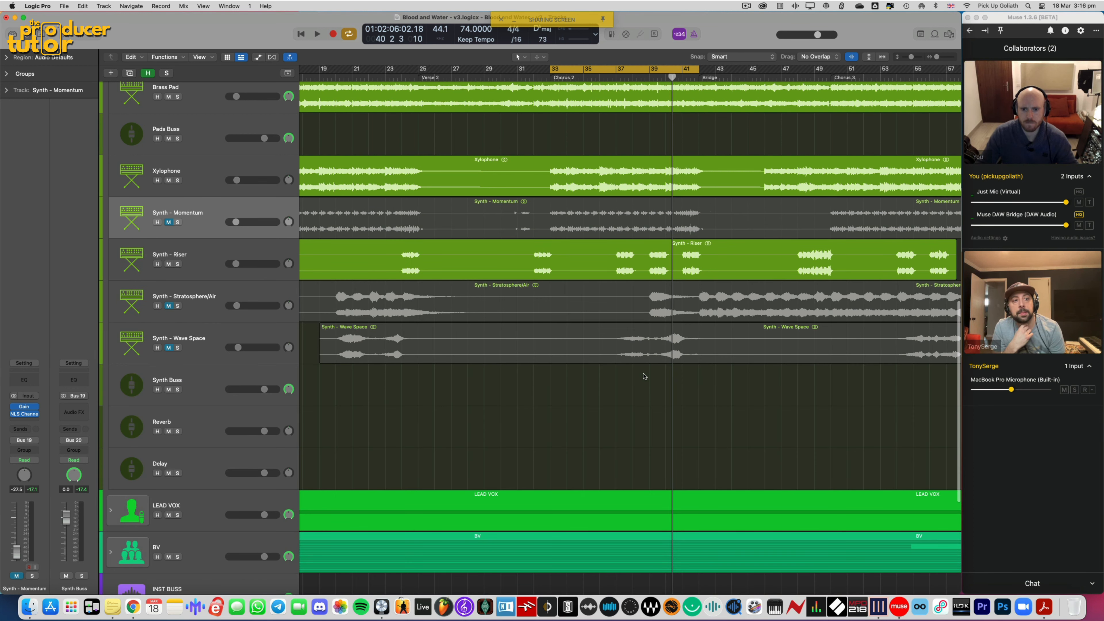
left_click(284, 267)
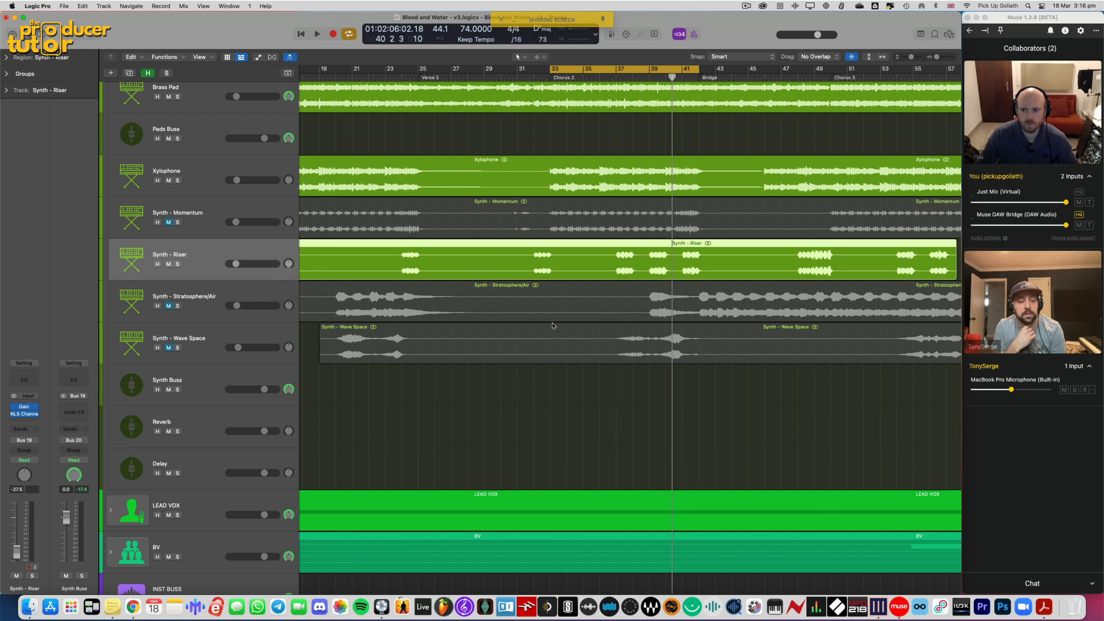
Move the loop's start to bar 37 and play the Synth - Riser within the full mix
left_click(688, 379)
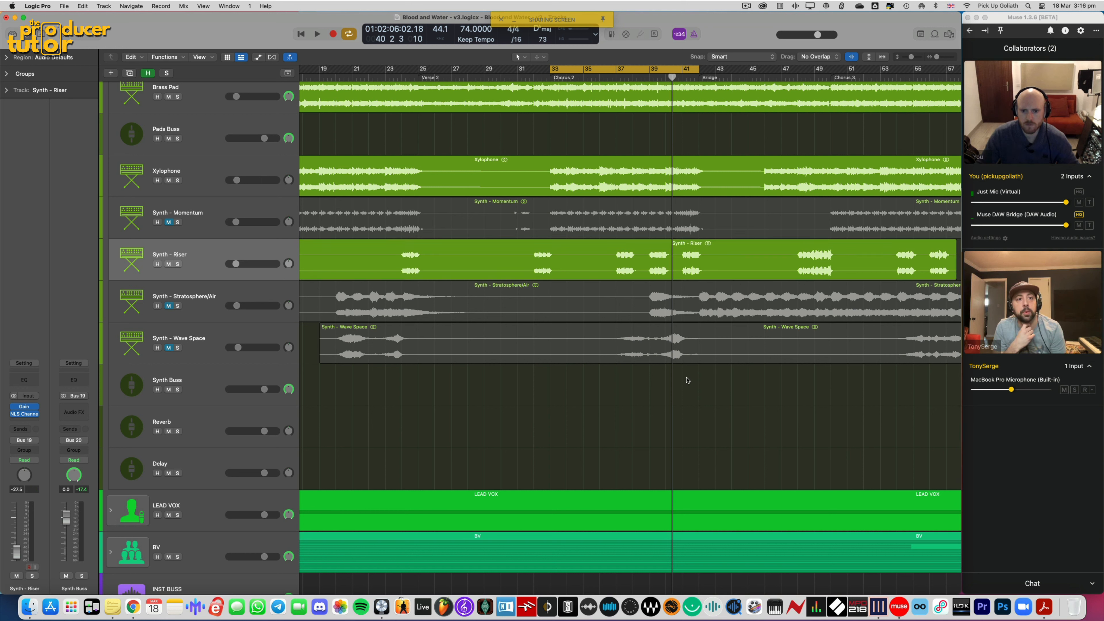
left_click_drag(549, 70, 615, 73)
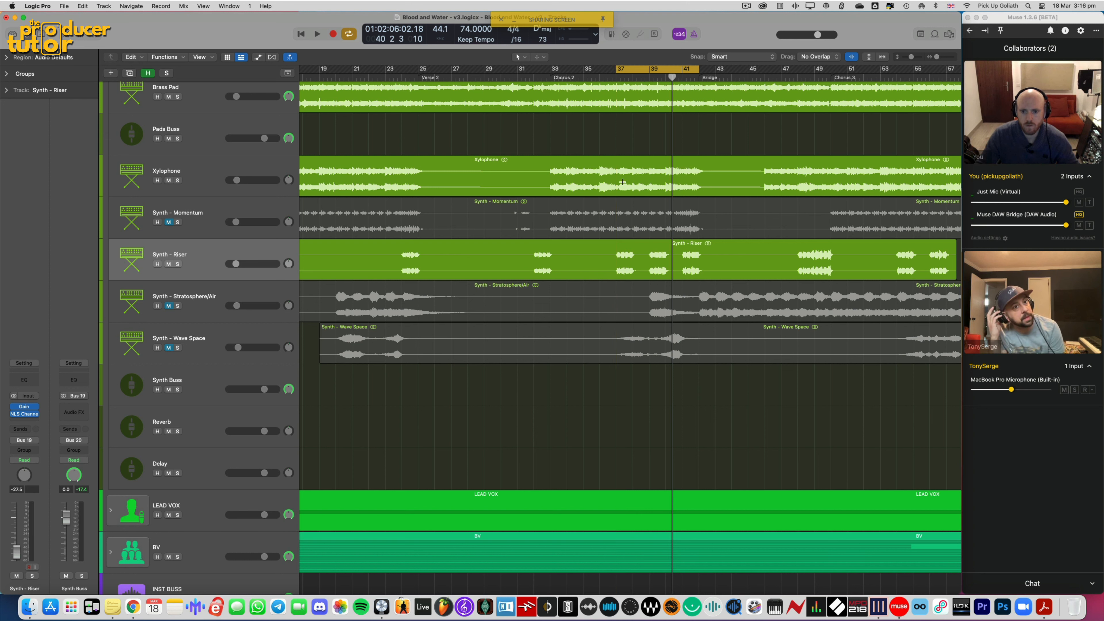
left_click(246, 278)
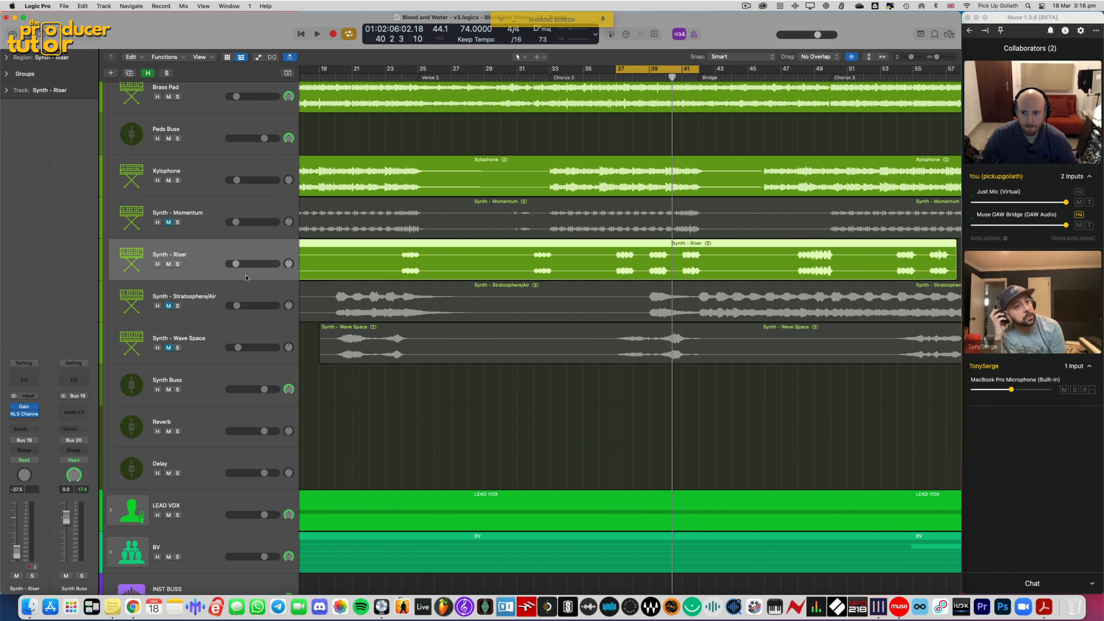
left_click(575, 378)
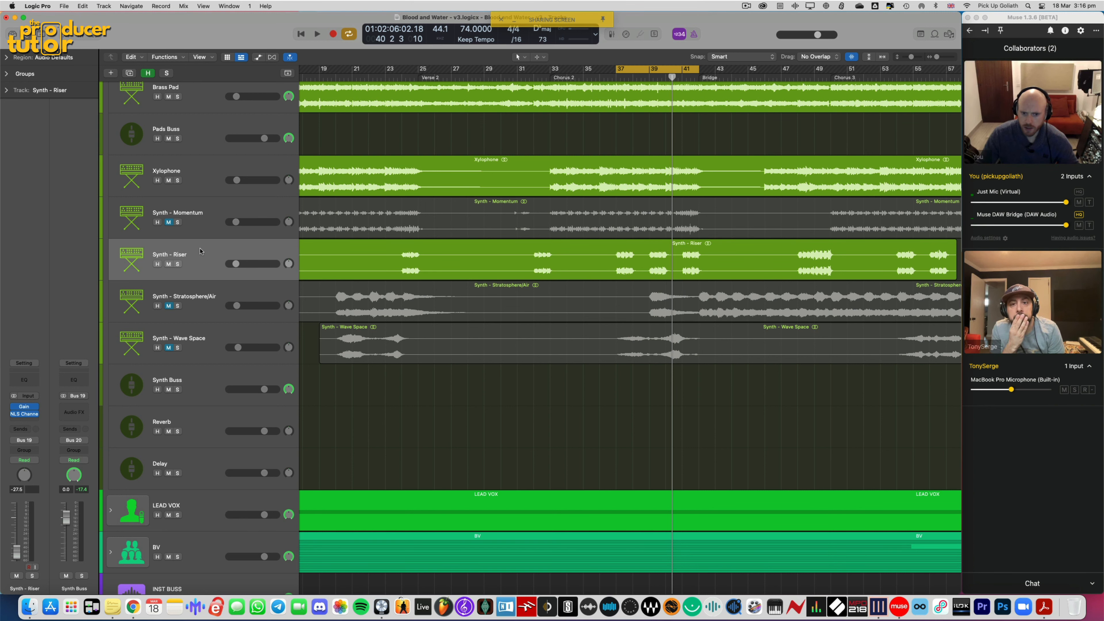
key("space")
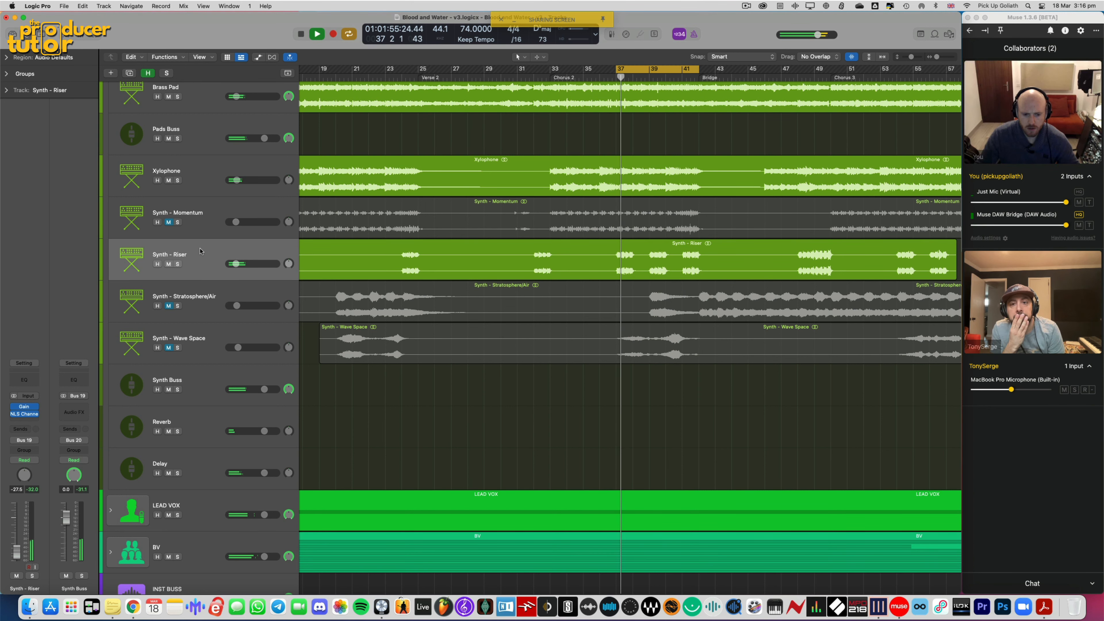
Show the mixer and check the NLS Channel settings on Synth - Riser during playback
key("x")
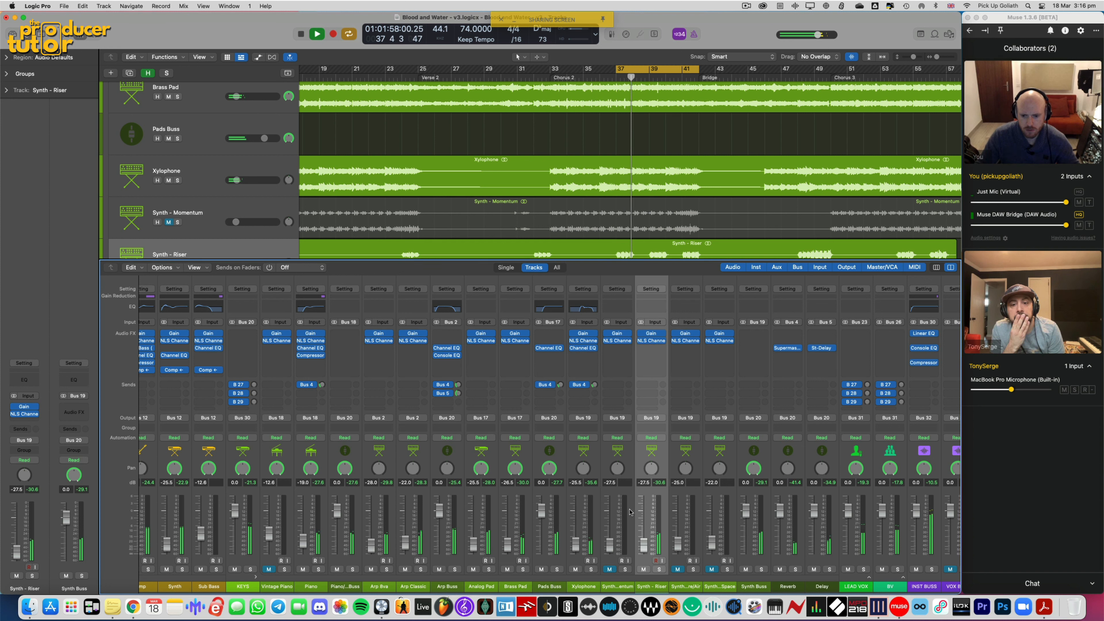
left_click(651, 340)
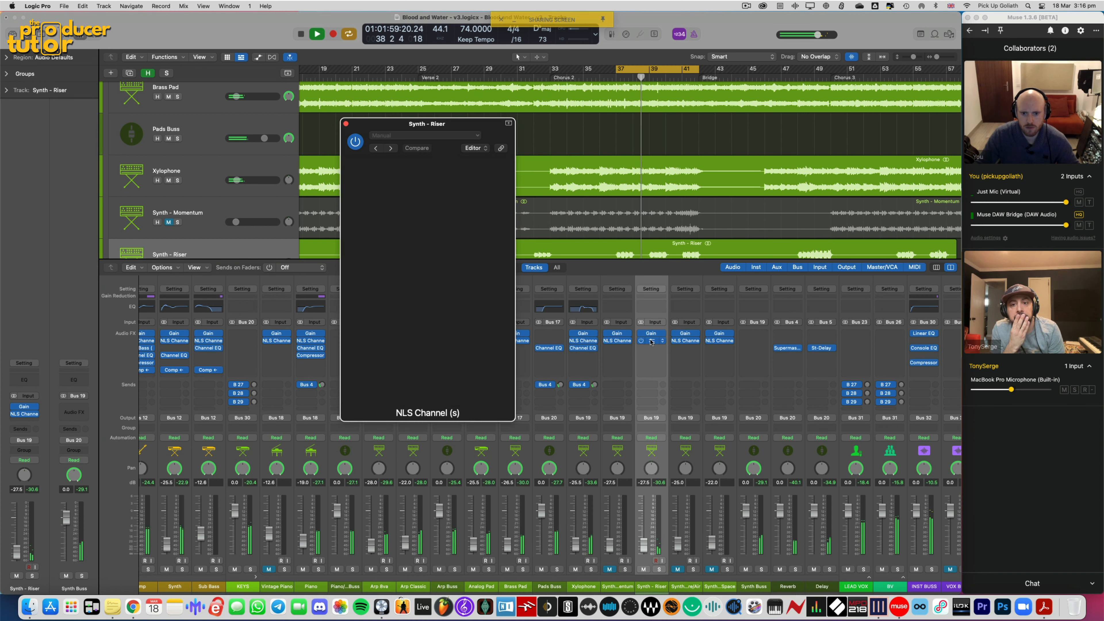
mouse_move(401, 269)
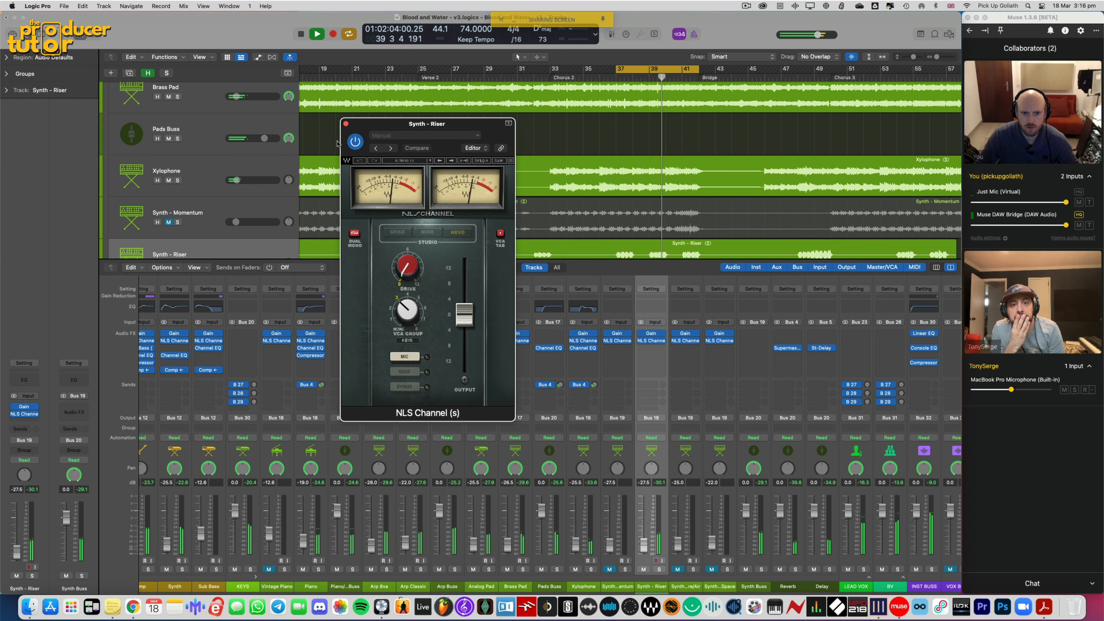
left_click(345, 124)
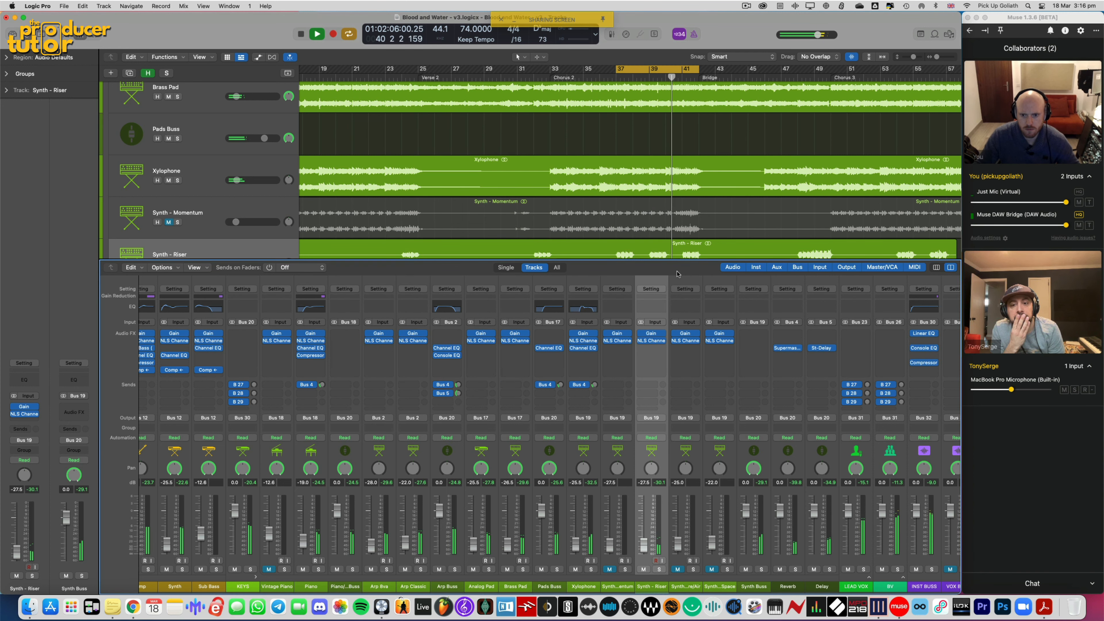
Move the loop's start to bar 41 and audition the Synth - Riser in solo
scroll(626, 174, "down", 3)
left_click_drag(619, 70, 683, 70)
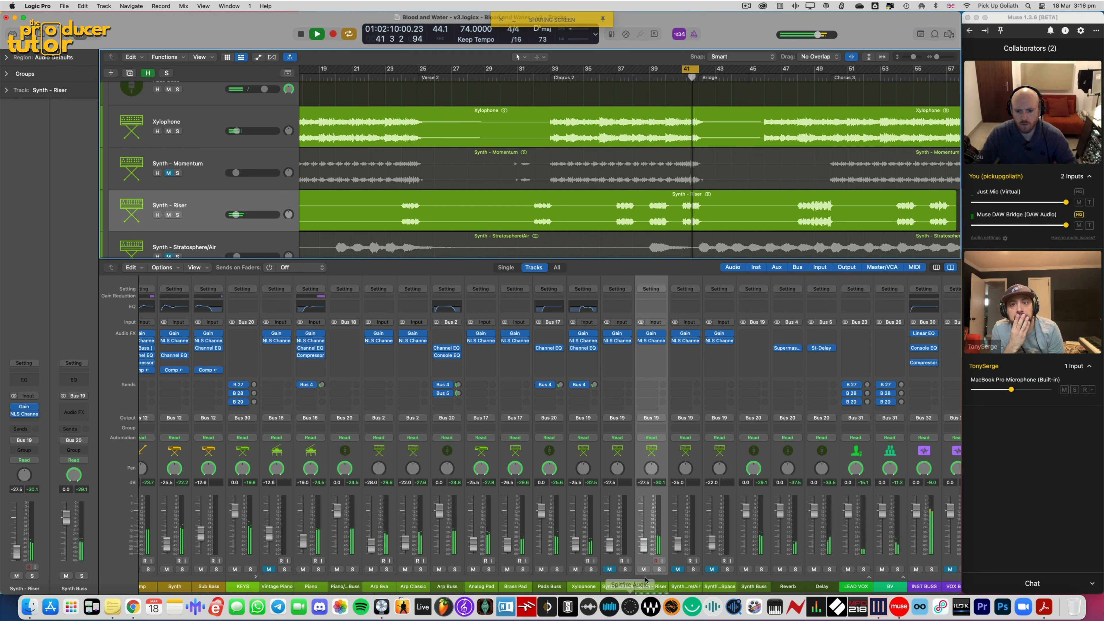
key("s")
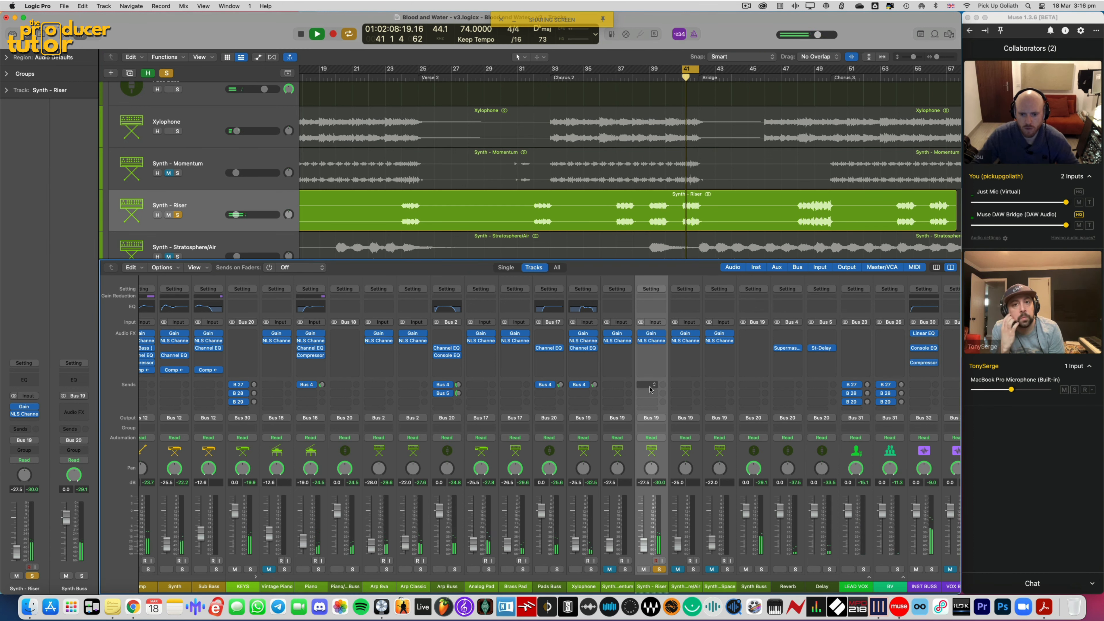
key("space")
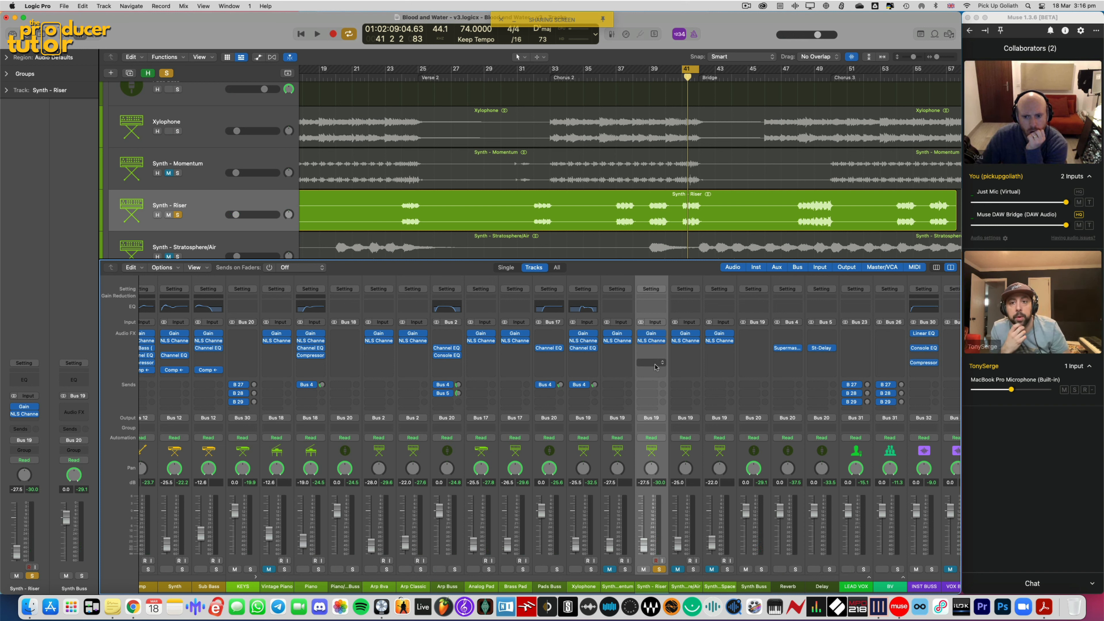
left_click(651, 384)
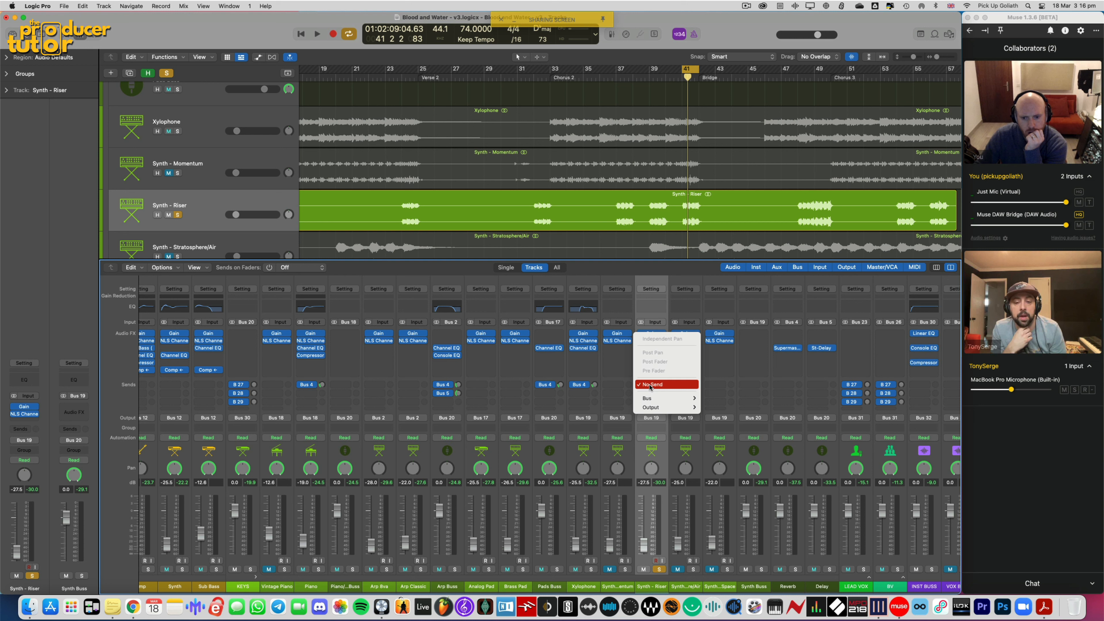
left_click(651, 446)
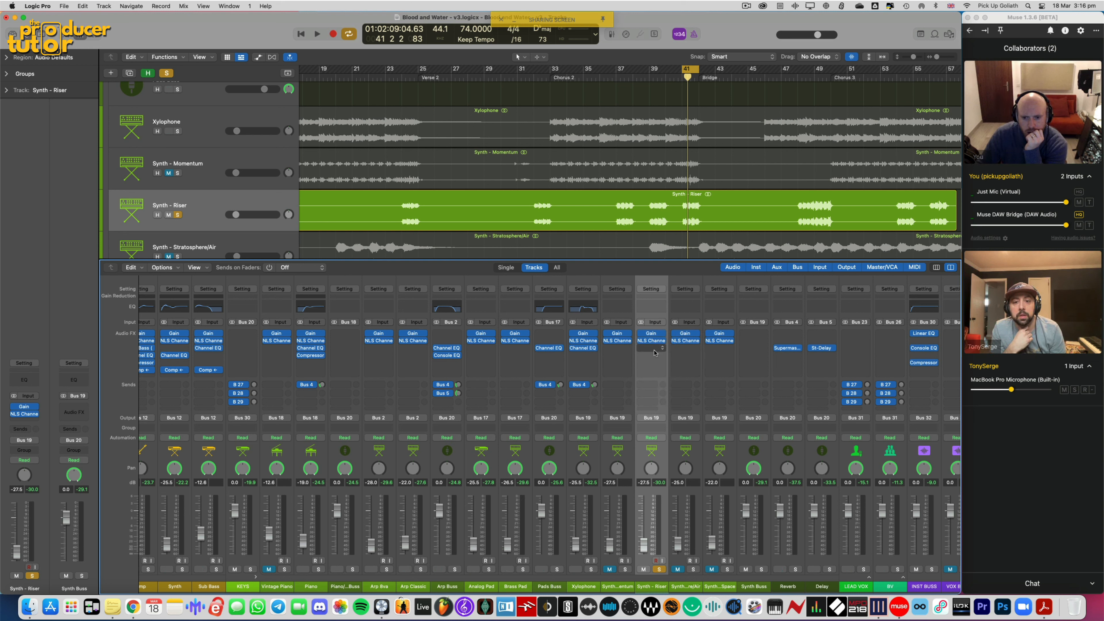
Add a Channel EQ to Synth - Riser with a low cut at 238 Hz and 18 dB/Oct, adjusting it during looped solo playback
left_click(650, 311)
left_click_drag(732, 135, 484, 157)
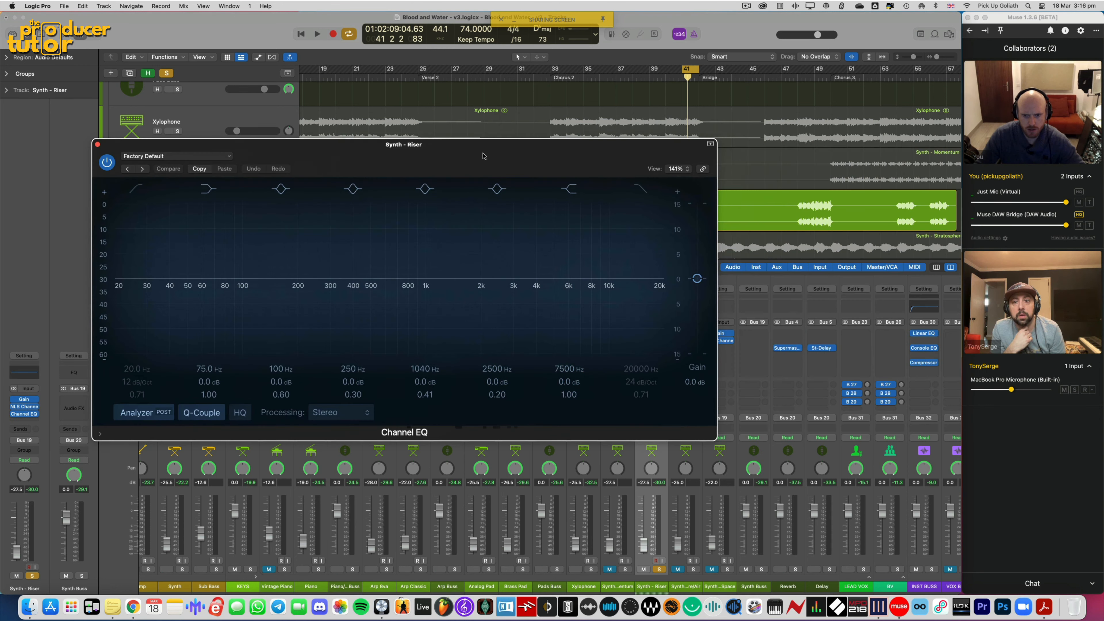
key("space")
left_click(136, 188)
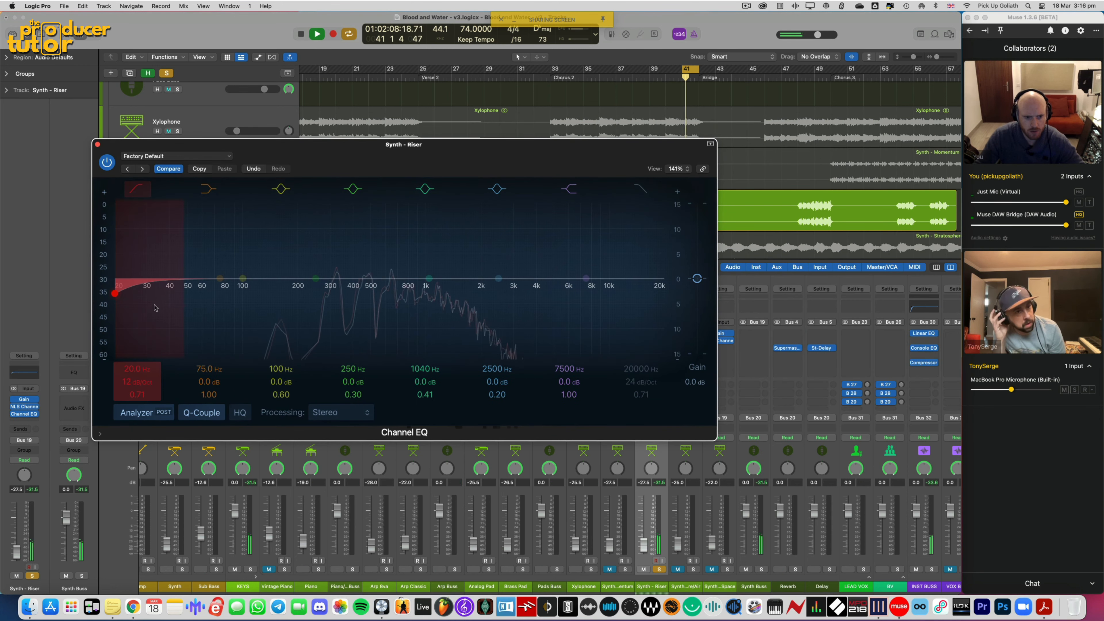
left_click_drag(155, 306, 330, 309)
left_click_drag(130, 381, 131, 376)
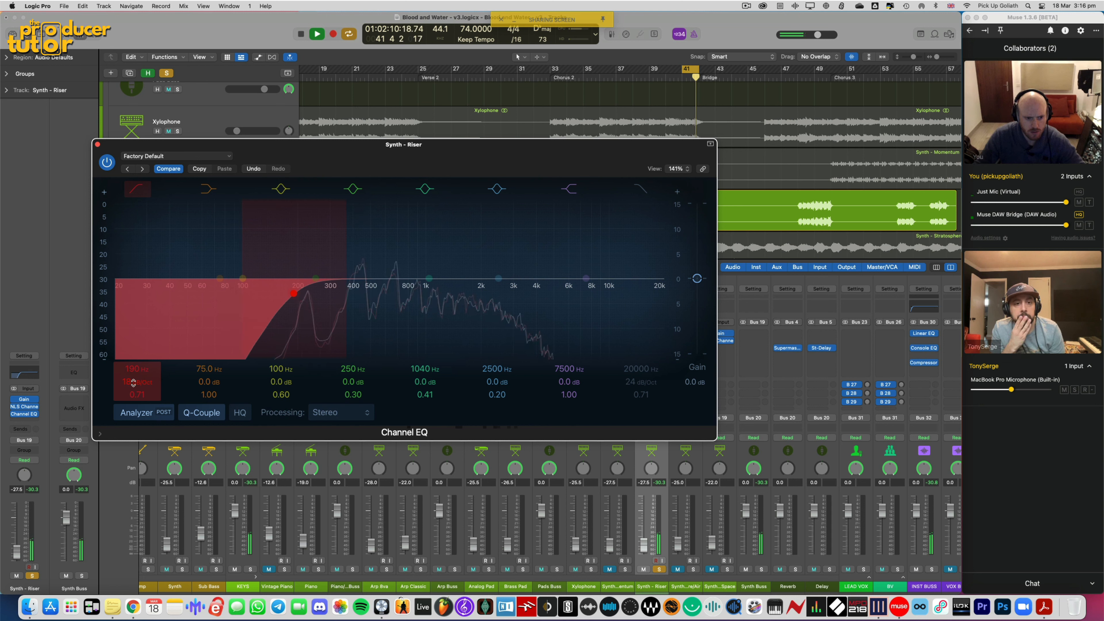
left_click_drag(272, 319, 287, 319)
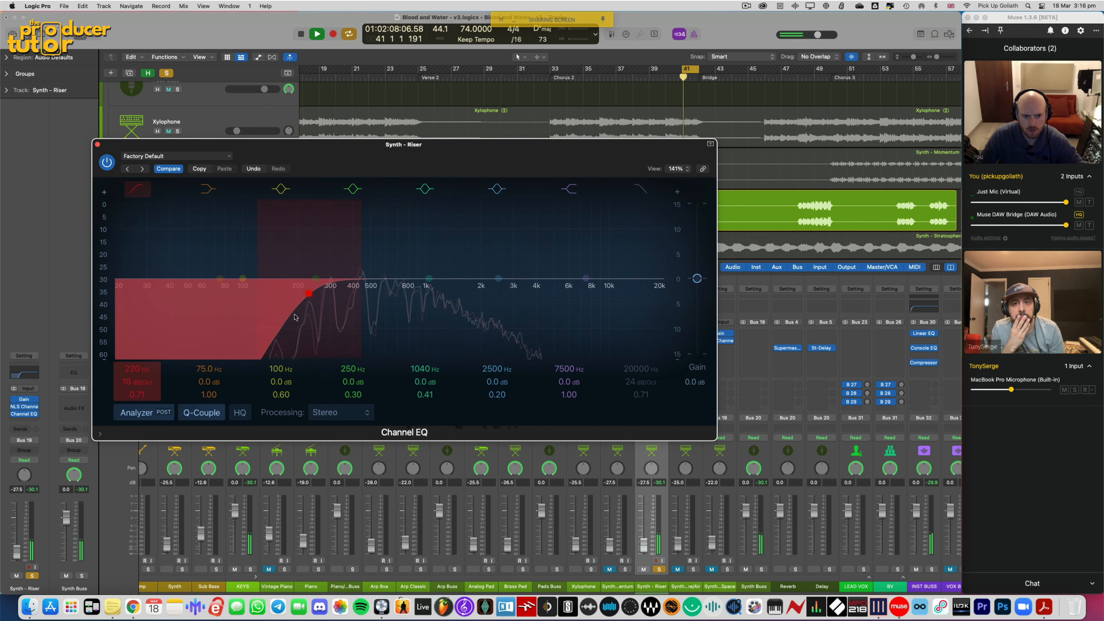
left_click_drag(279, 321, 282, 322)
key("space")
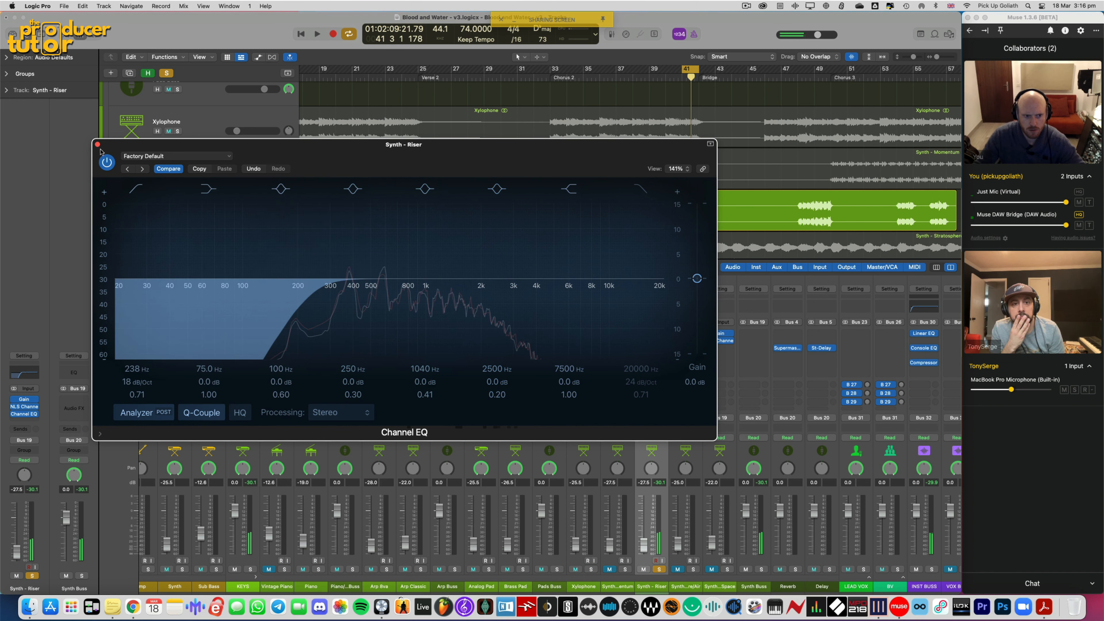
left_click(97, 145)
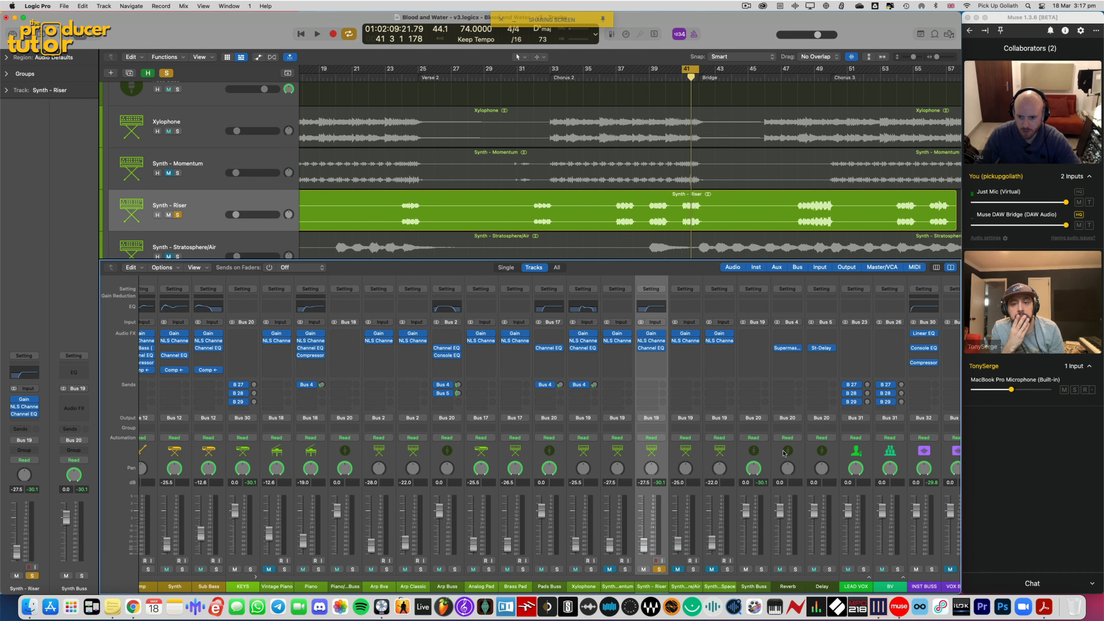
Insert a stereo Valhalla Supermassive after the Channel EQ on Synth - Riser
left_click(651, 365)
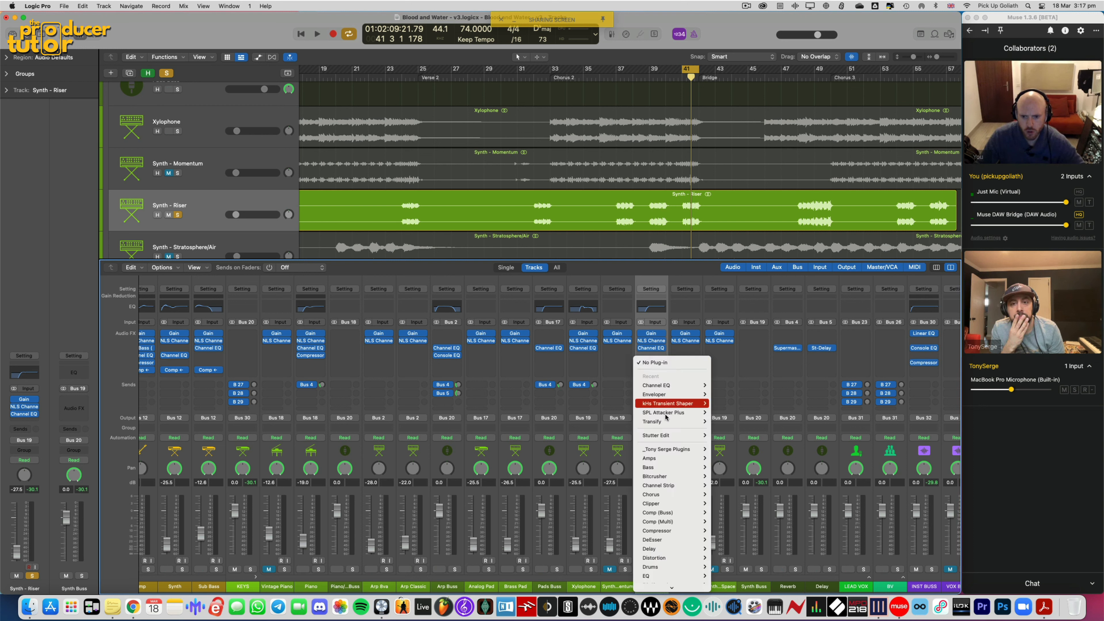
mouse_move(679, 456)
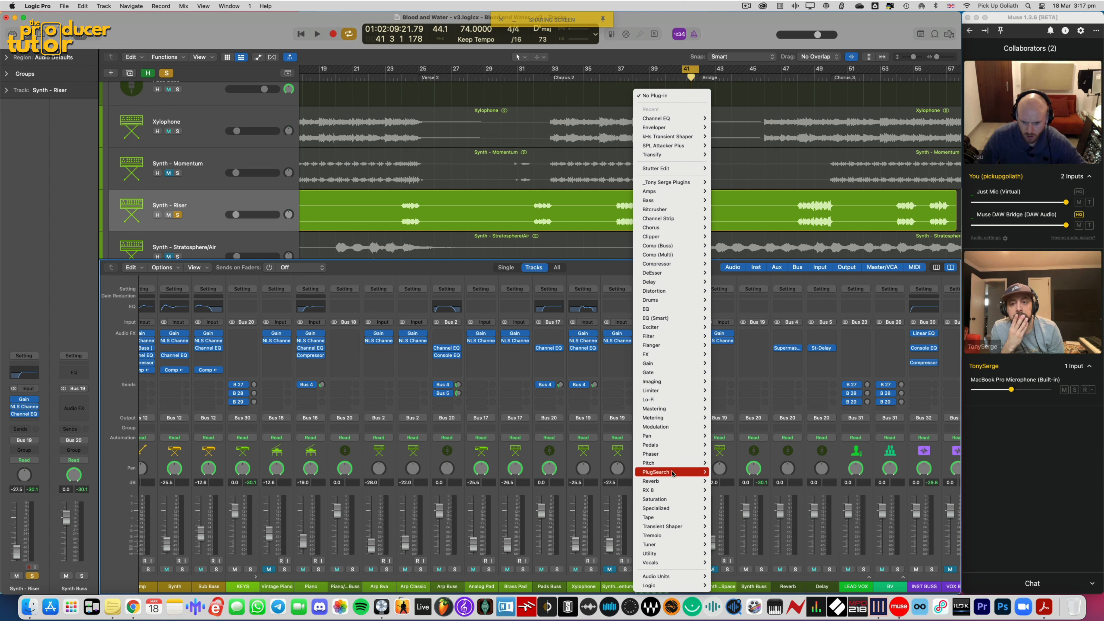
mouse_move(680, 481)
mouse_move(758, 477)
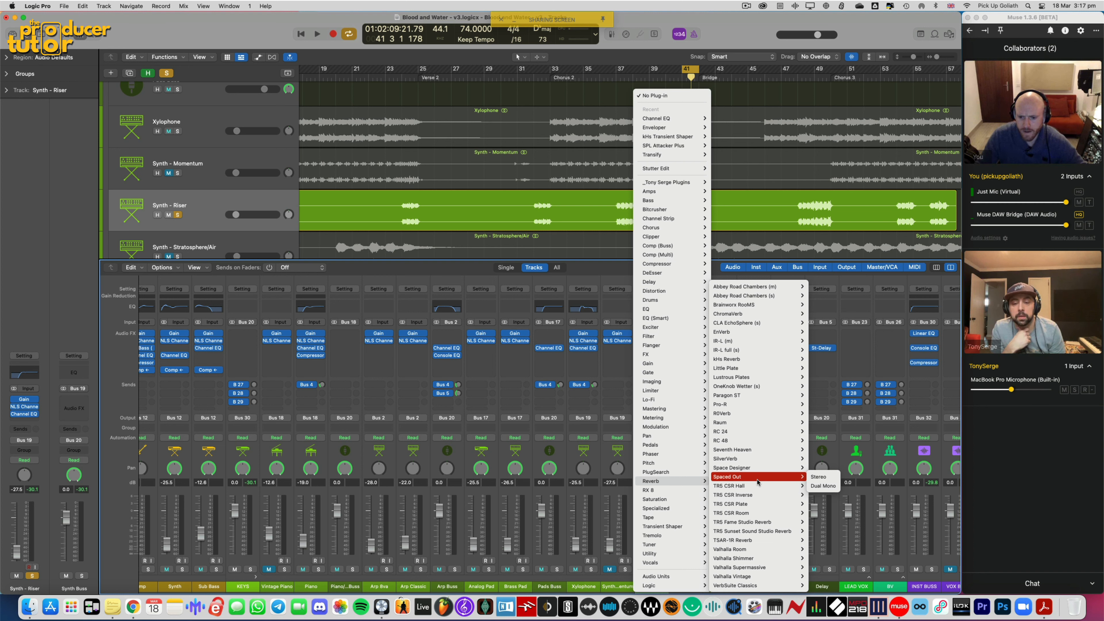
mouse_move(674, 182)
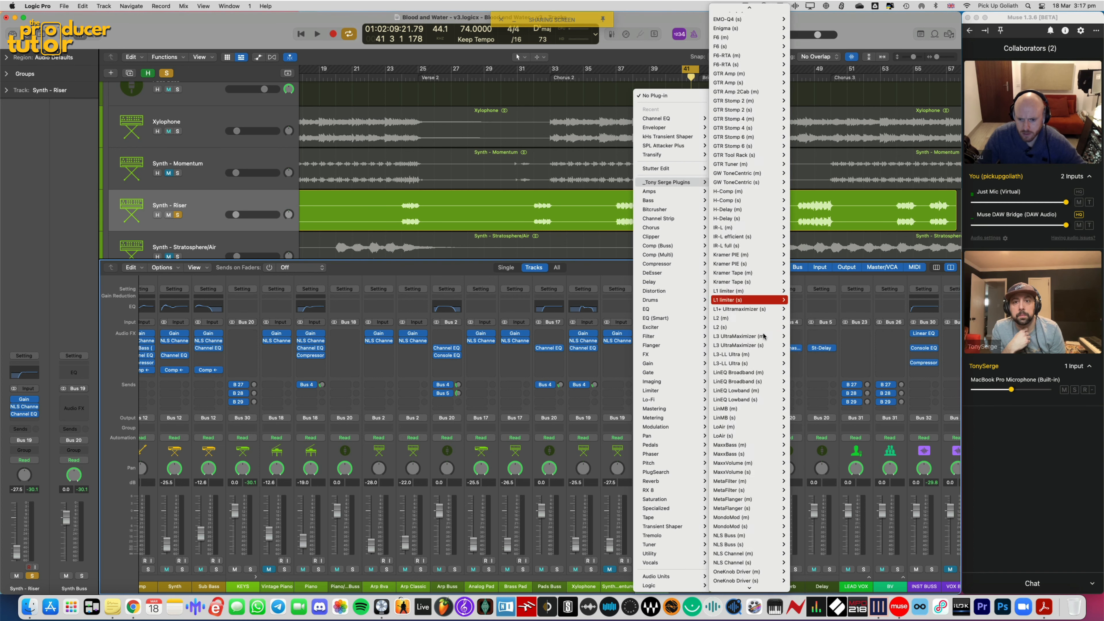
scroll(762, 348, "down", 8)
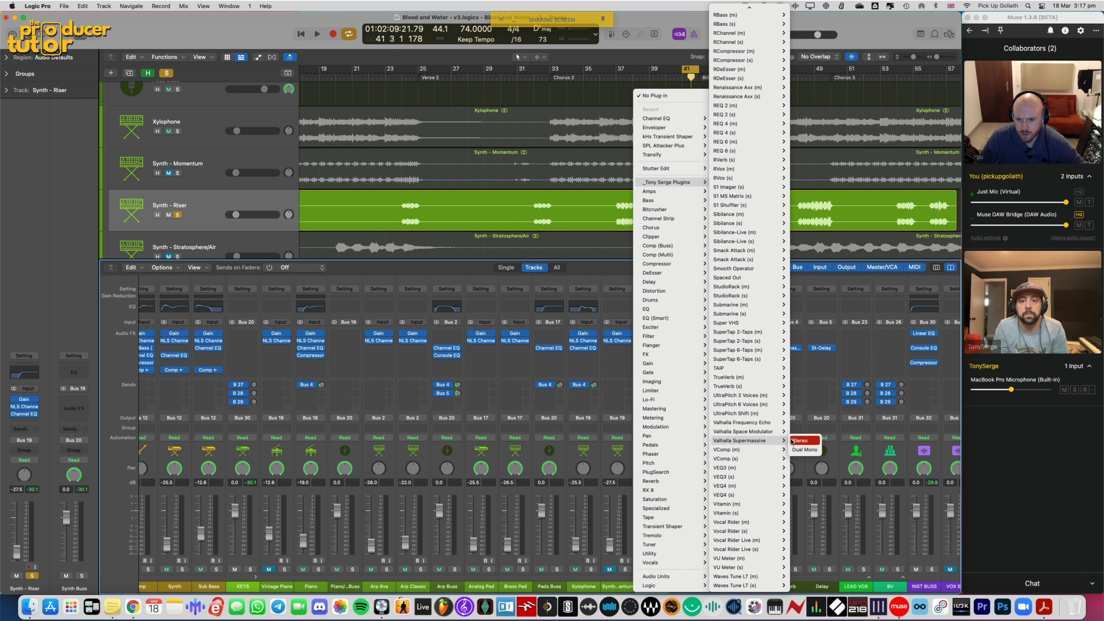
left_click(800, 440)
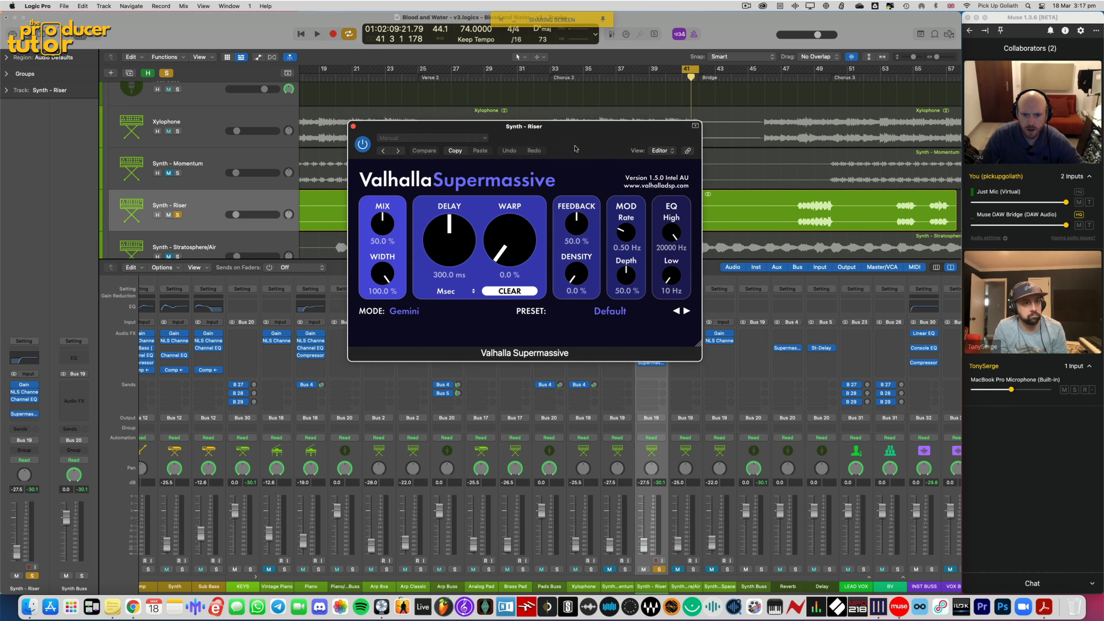
Load the small reverb preset Small + Wide in Valhalla Supermassive
left_click(624, 319)
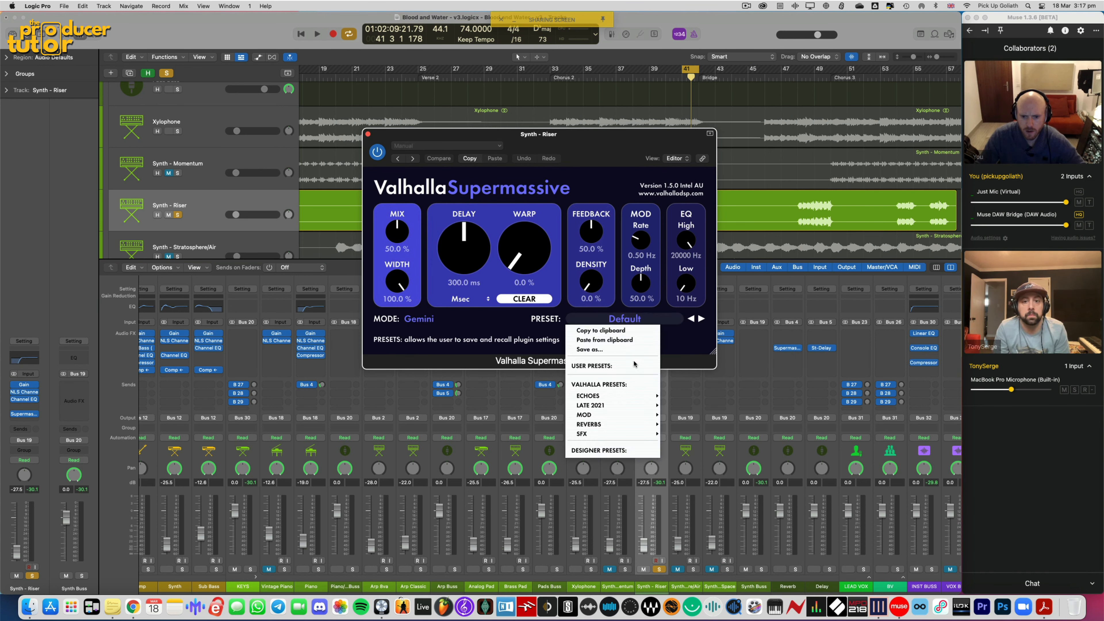
mouse_move(626, 424)
mouse_move(674, 425)
mouse_move(681, 394)
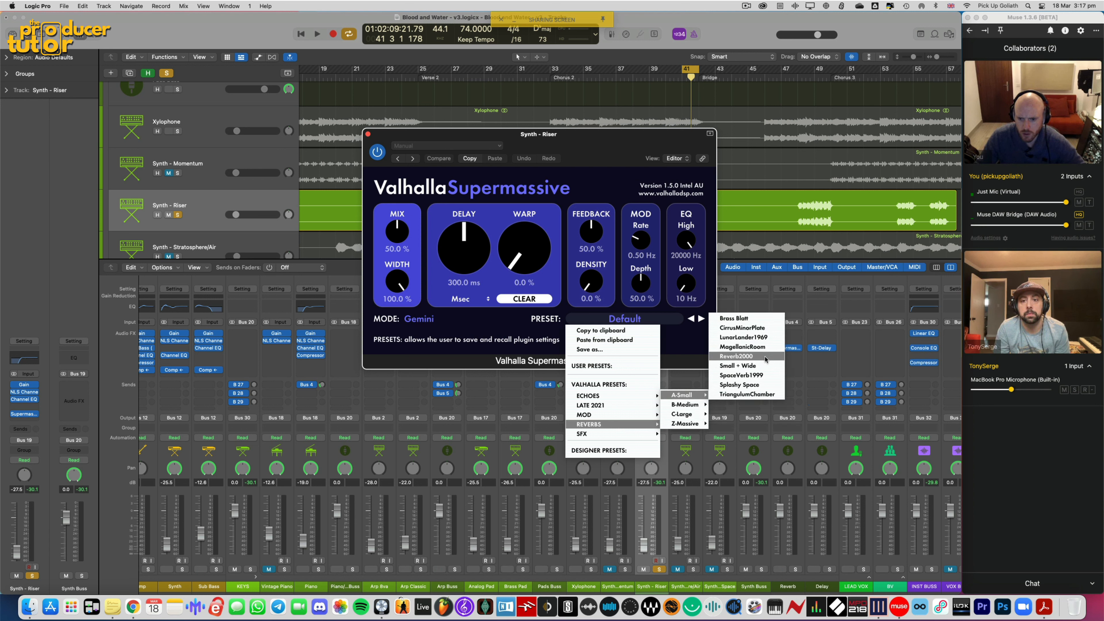
left_click(765, 366)
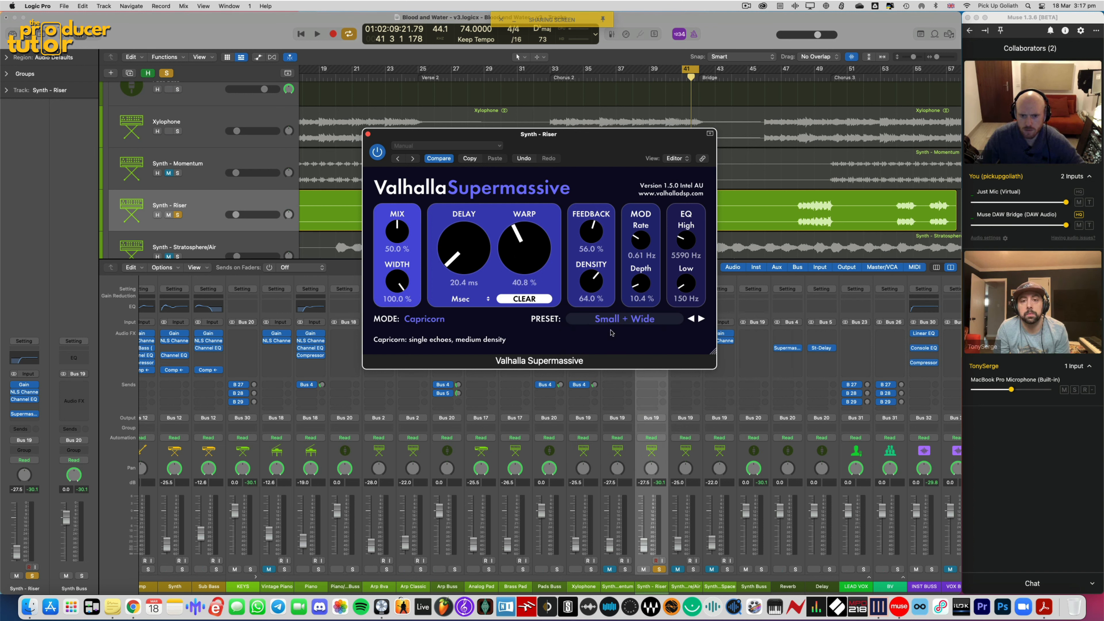
While the soloed riser loops, set Supermassive's mix to 70.7 %, delay to 70.2 ms and low EQ to 460 Hz
key("space")
left_click_drag(585, 152, 554, 161)
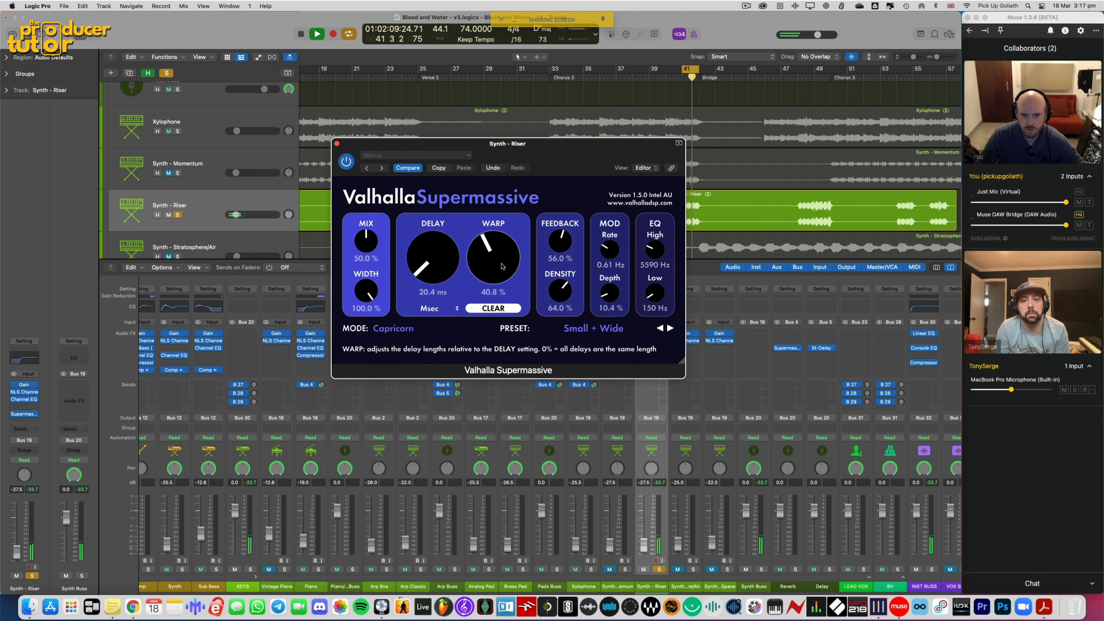
left_click_drag(372, 245, 373, 222)
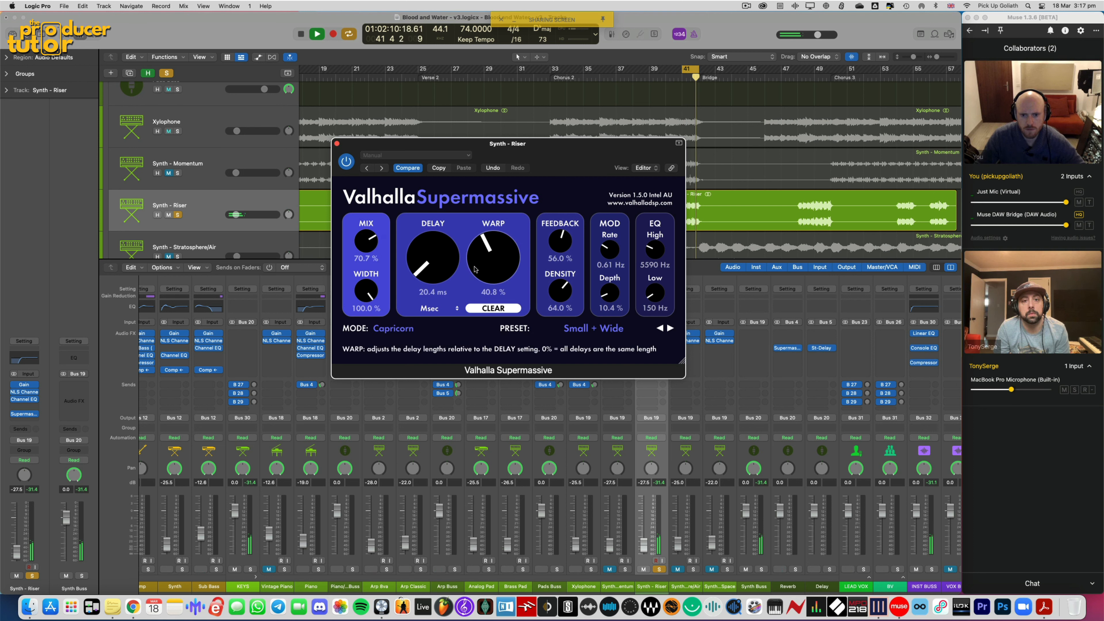
left_click_drag(657, 290, 658, 282)
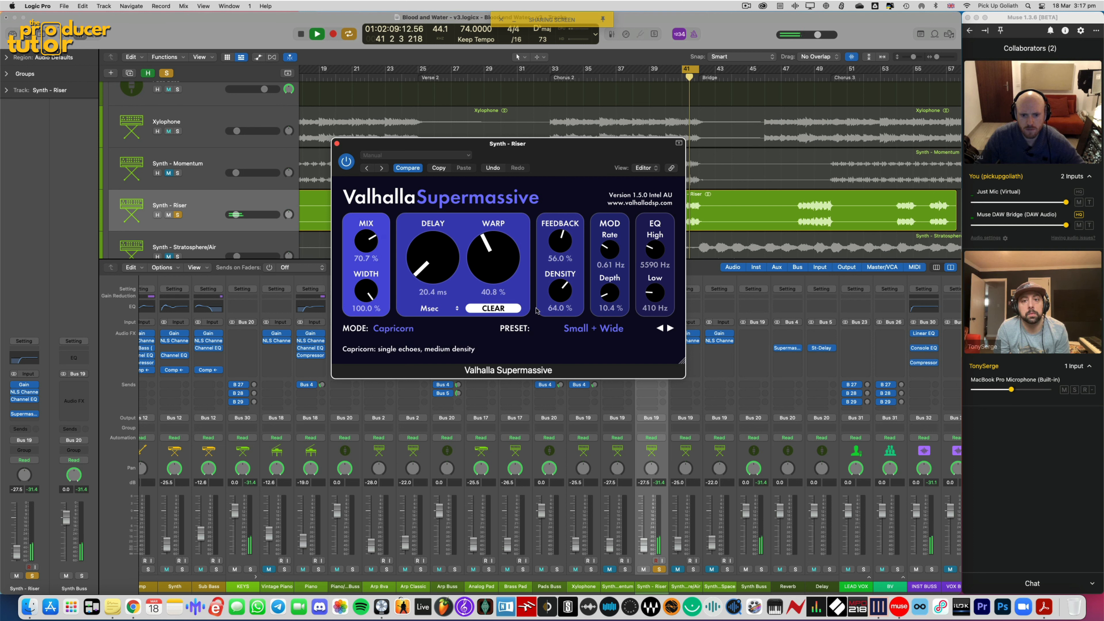
left_click_drag(432, 261, 433, 250)
left_click_drag(654, 296, 654, 293)
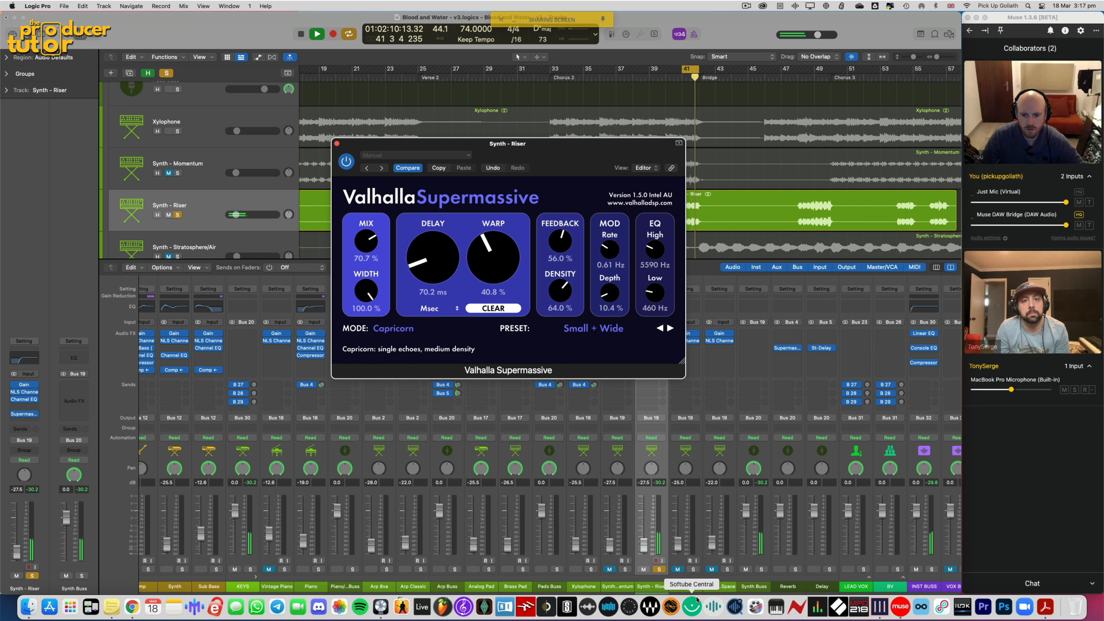
Take Synth - Riser out of solo to hear it in the full mix, and close the Supermassive window
left_click(659, 569)
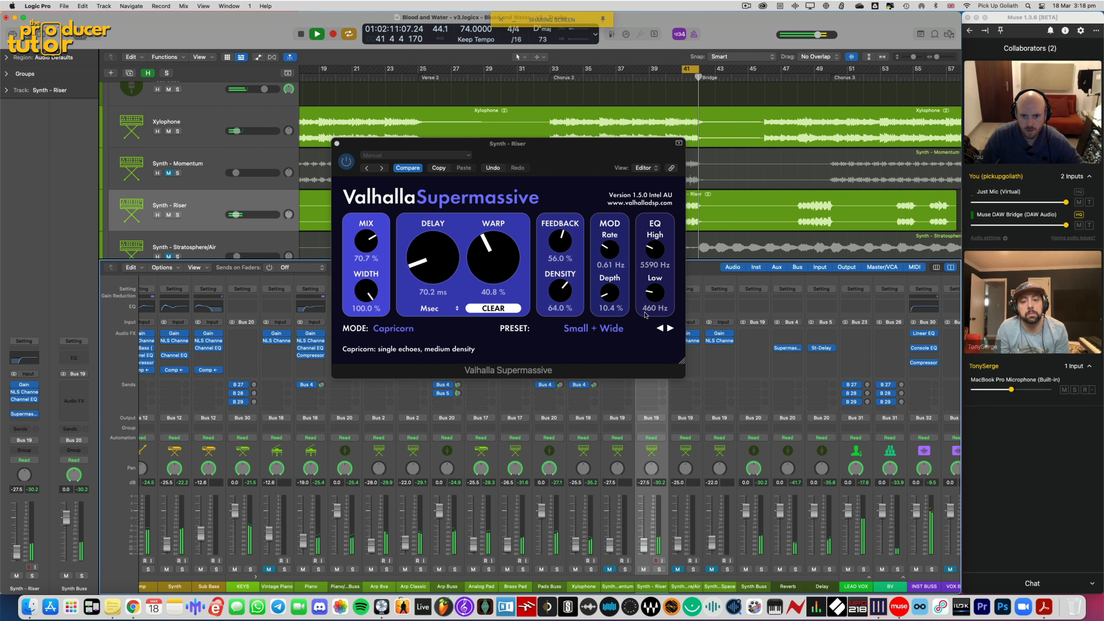
left_click_drag(356, 144, 233, 167)
left_click(214, 168)
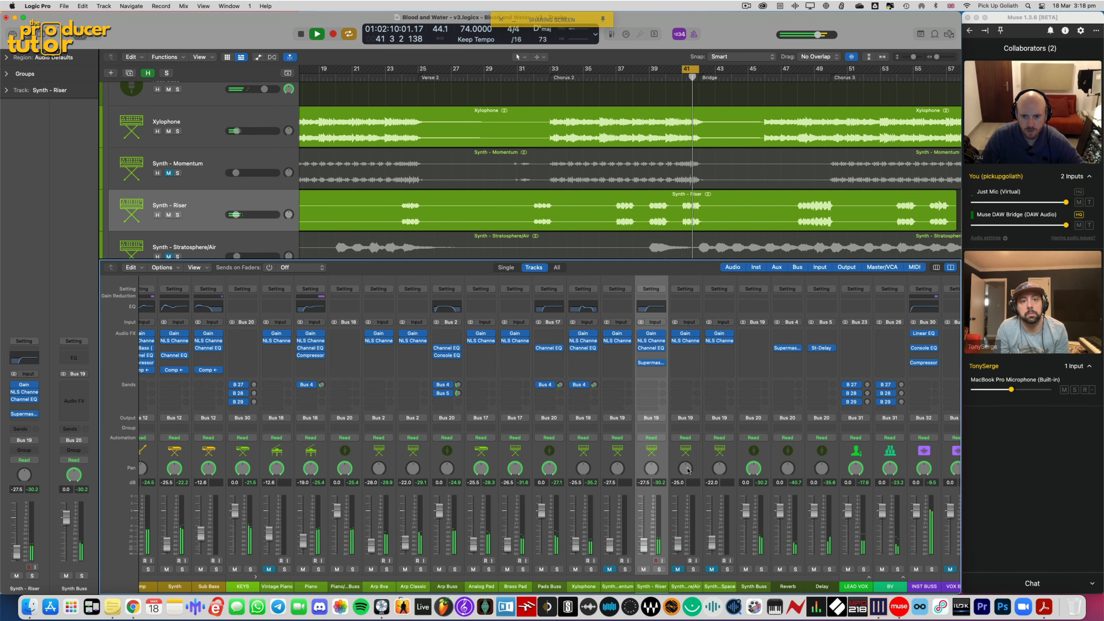
Raise the Synth - Riser level to -24.0 dB, compare it with Supermassive bypassed and active, and stop playback
left_click_drag(645, 542, 644, 538)
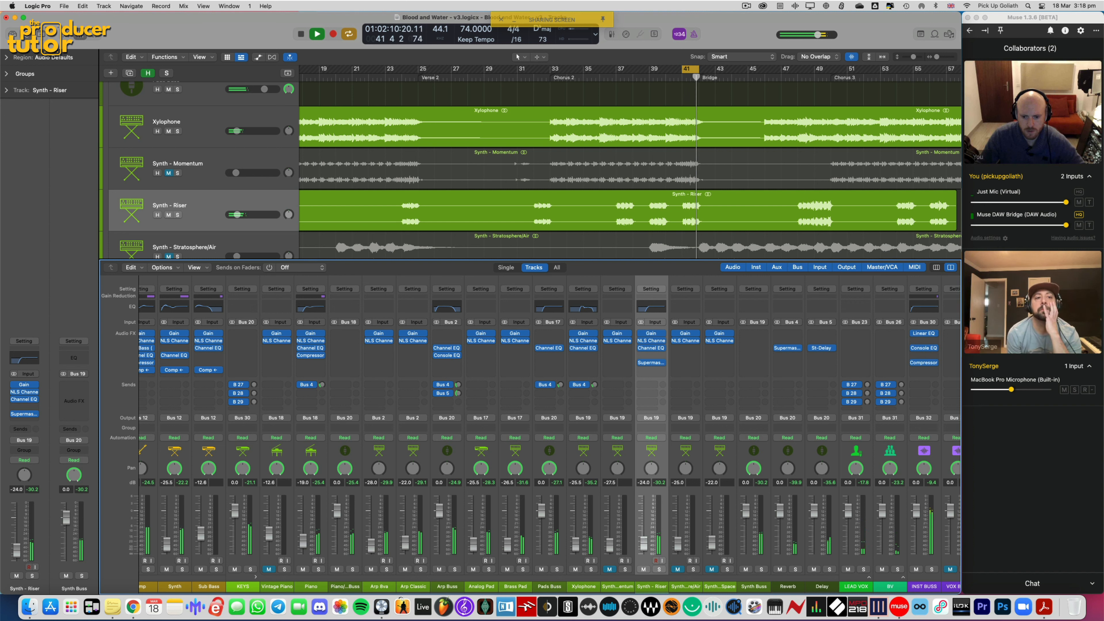
left_click(641, 363)
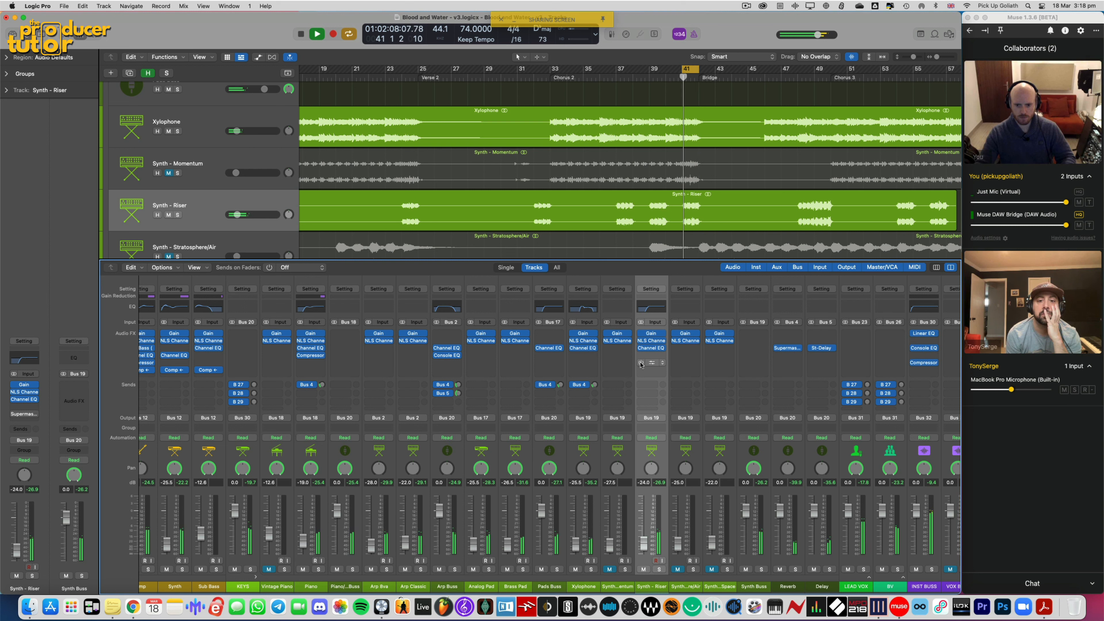
left_click(641, 363)
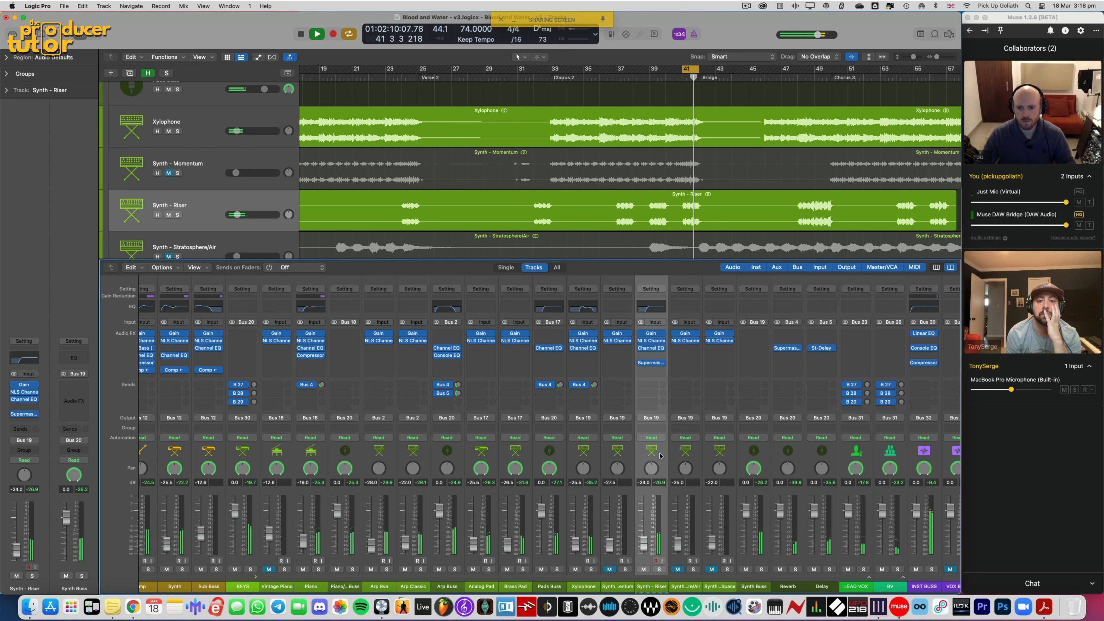
key("space")
Set the cycle range to bars 37 to 42, and unmute and select the Synth - Wave Space track
scroll(652, 174, "up", 1)
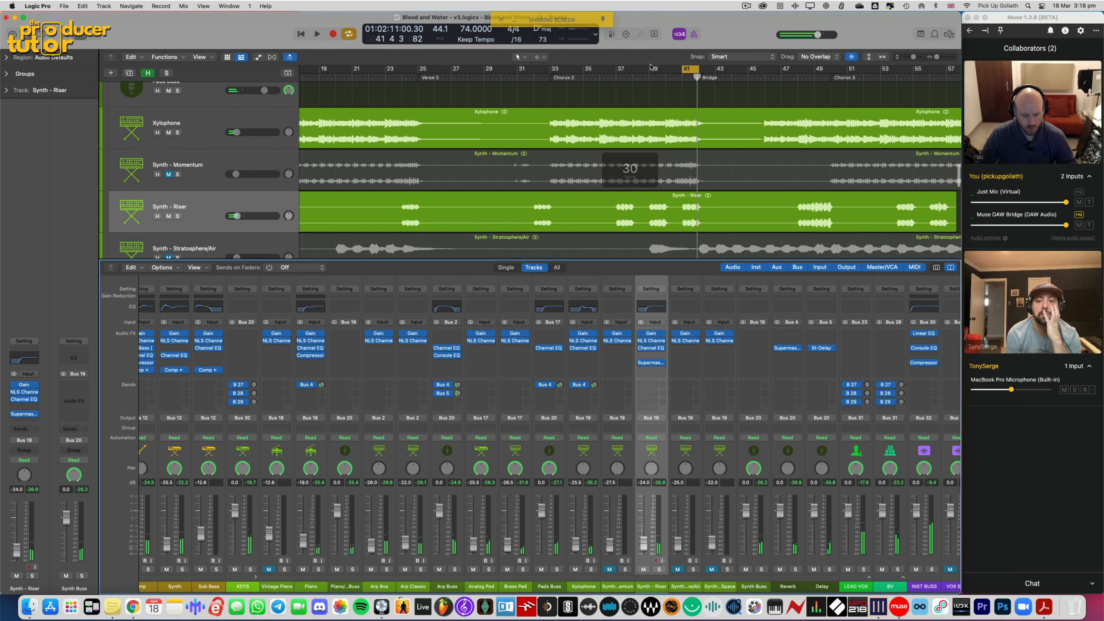
key("x")
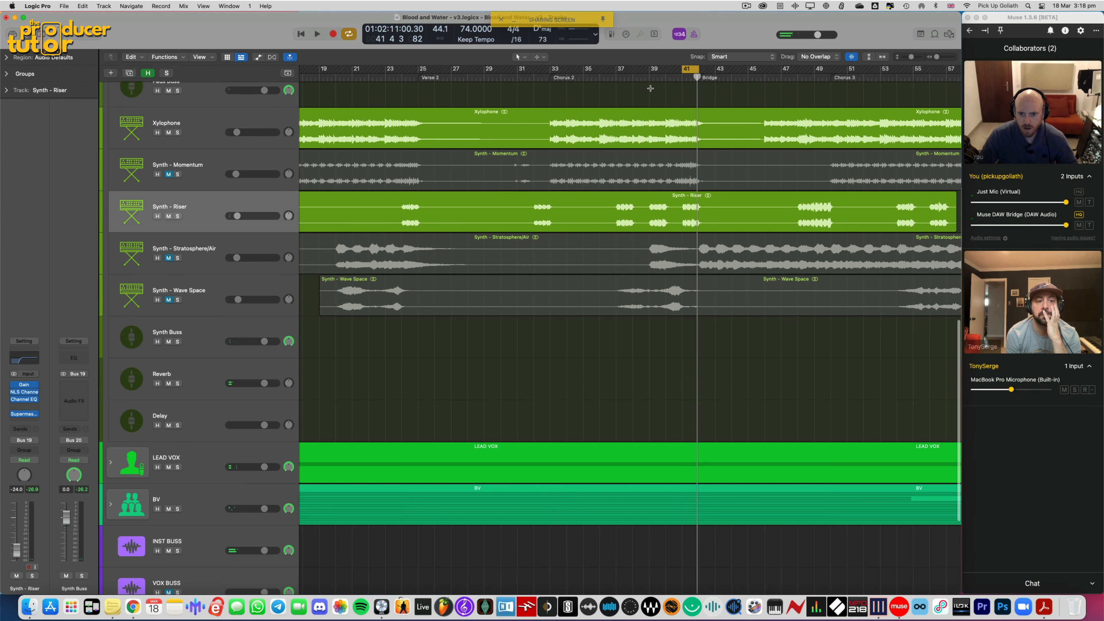
left_click_drag(617, 69, 695, 76)
left_click(168, 301)
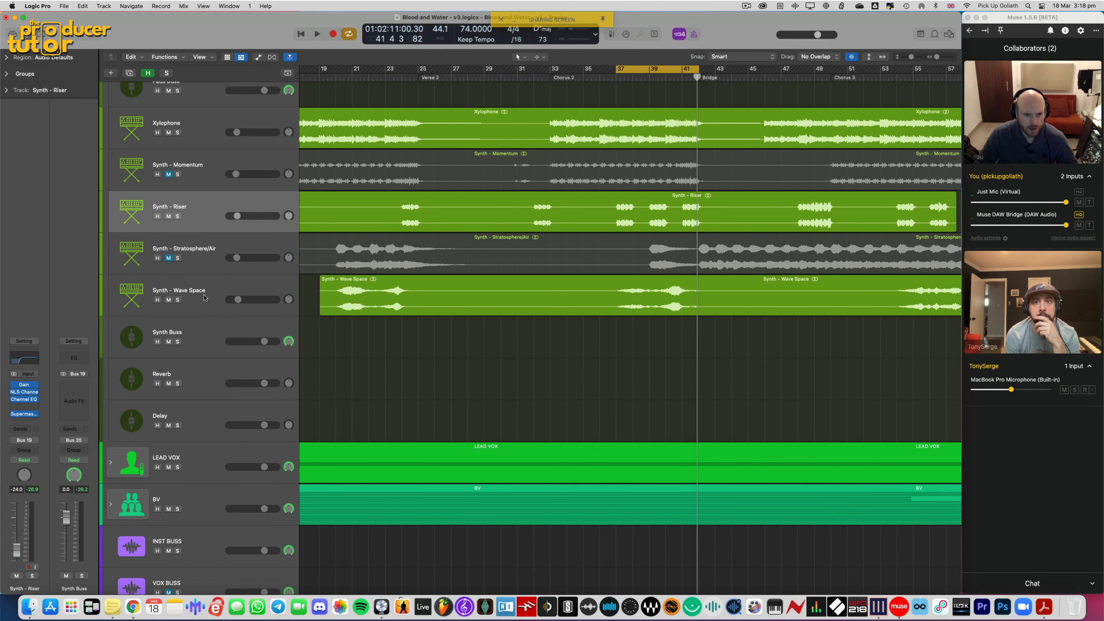
left_click(207, 296)
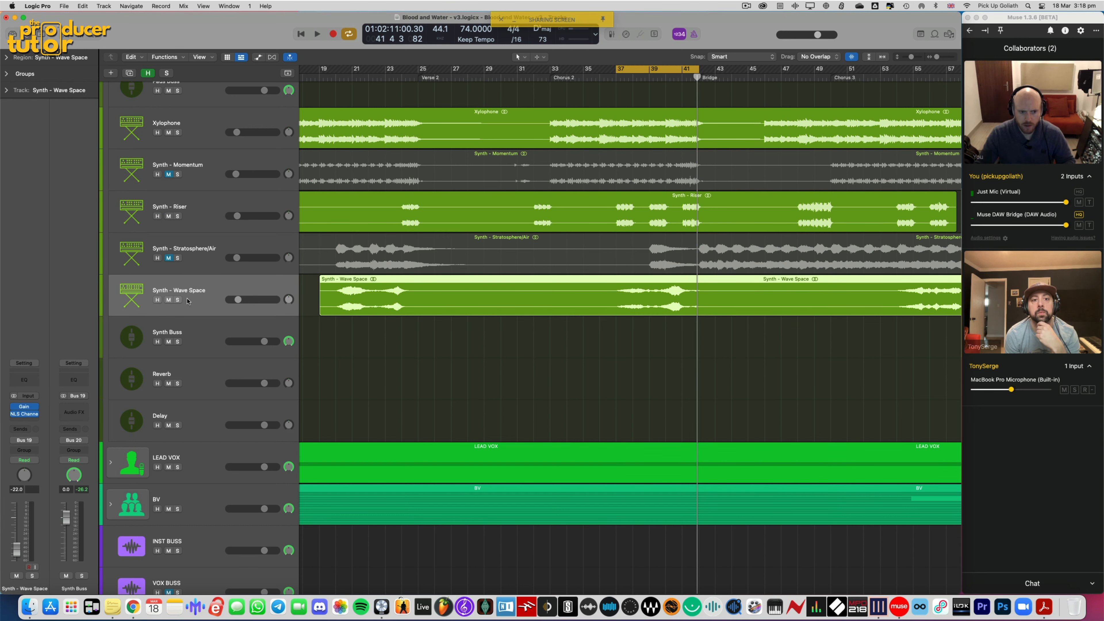
Play the cycled section and briefly audition Synth - Wave Space in solo before returning to the full mix
key("space")
left_click(177, 299)
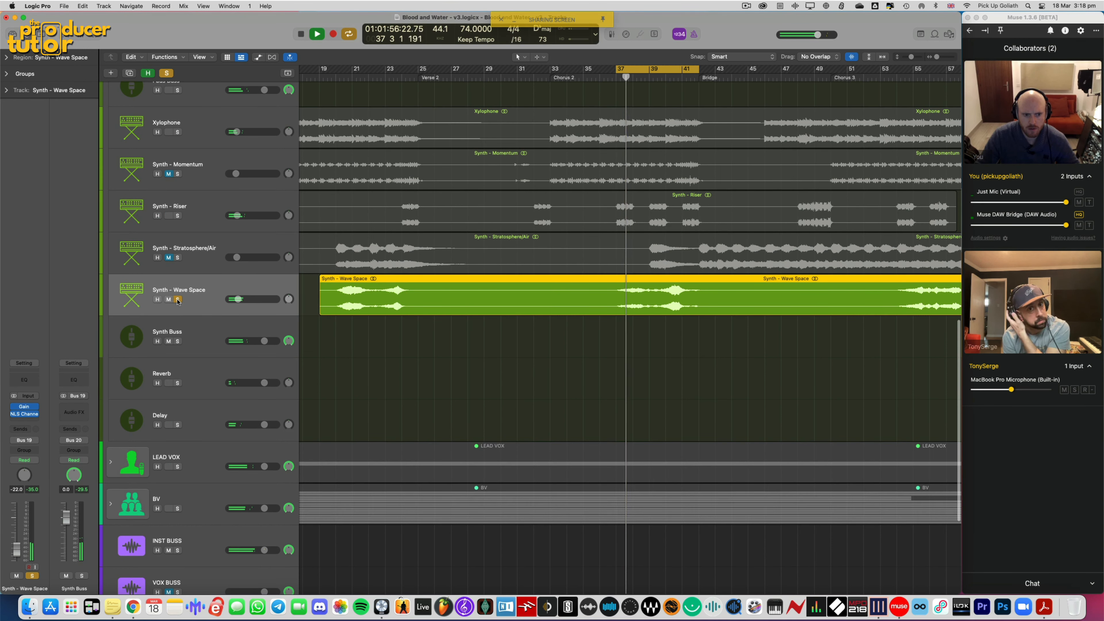
left_click(178, 300)
Add a Channel EQ to Synth - Wave Space with a low cut at 264 Hz and 48 dB/Oct, and close its window
key("x")
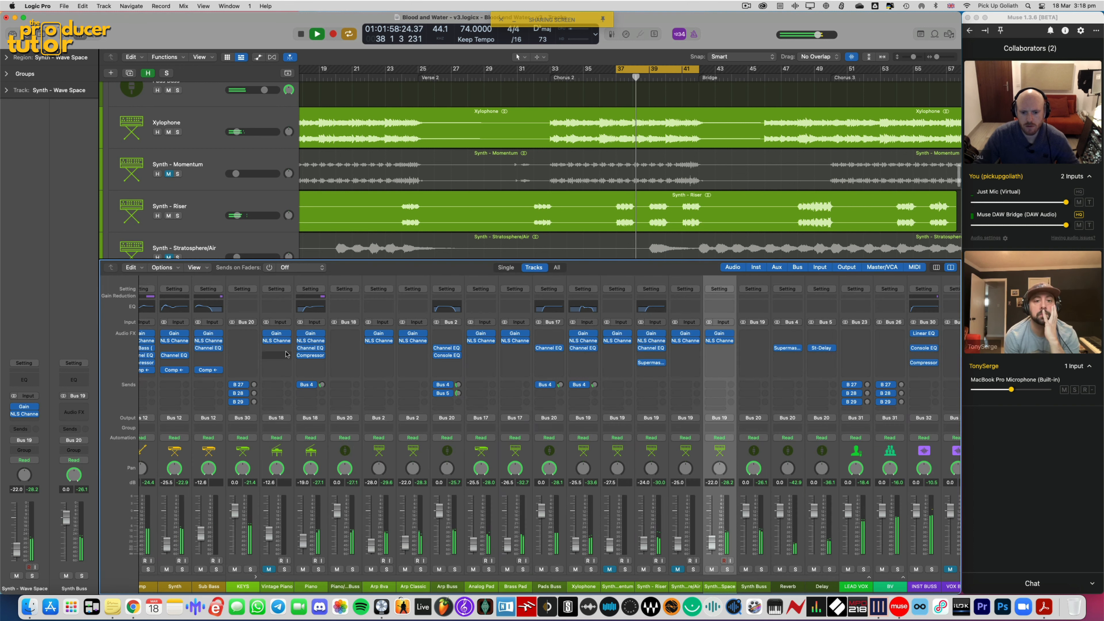
left_click(719, 306)
left_click_drag(430, 101, 428, 101)
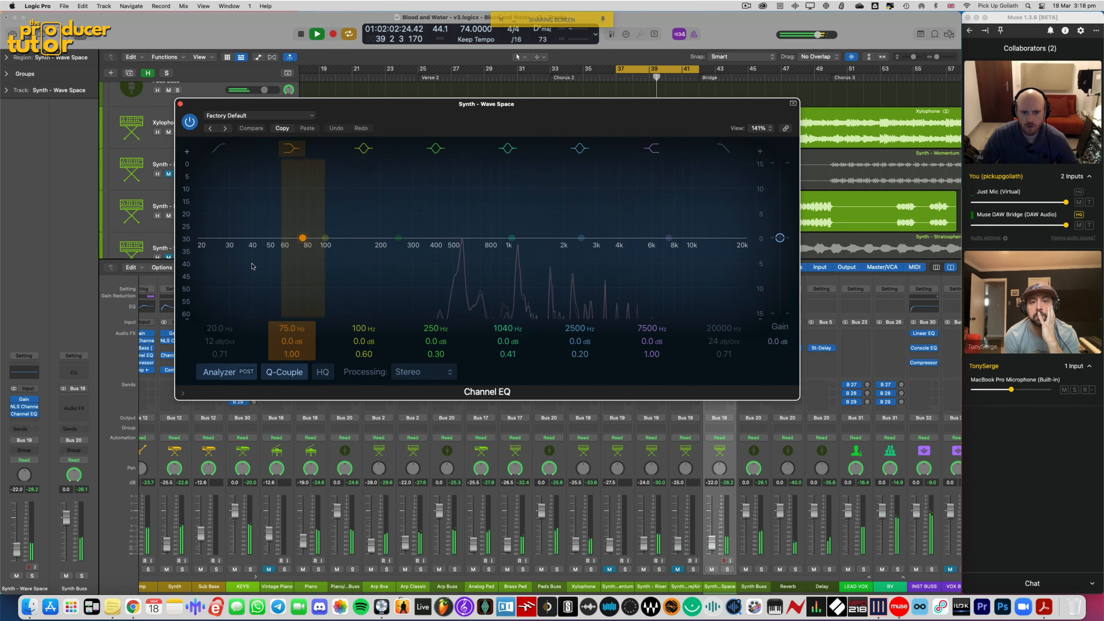
left_click_drag(187, 278, 380, 217)
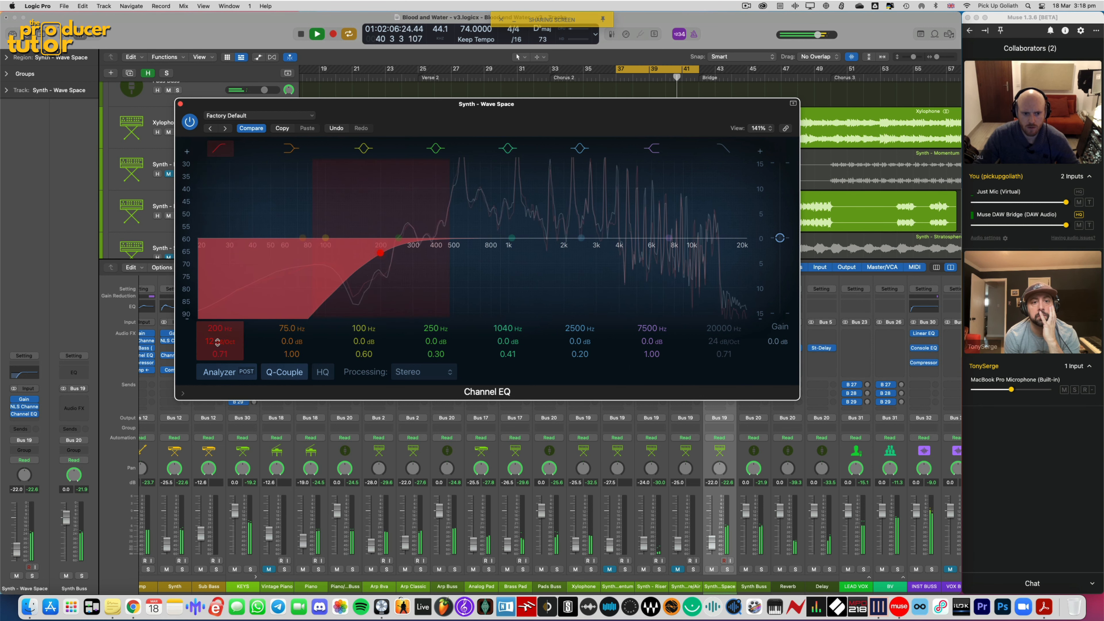
left_click_drag(217, 341, 219, 311)
left_click_drag(375, 268, 405, 268)
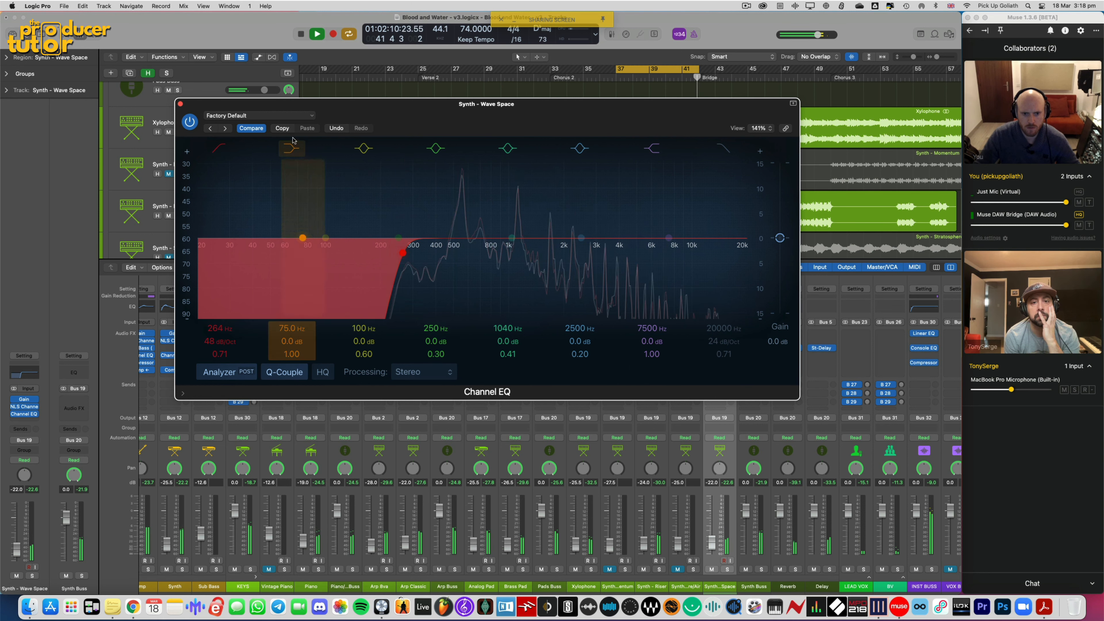
left_click(180, 104)
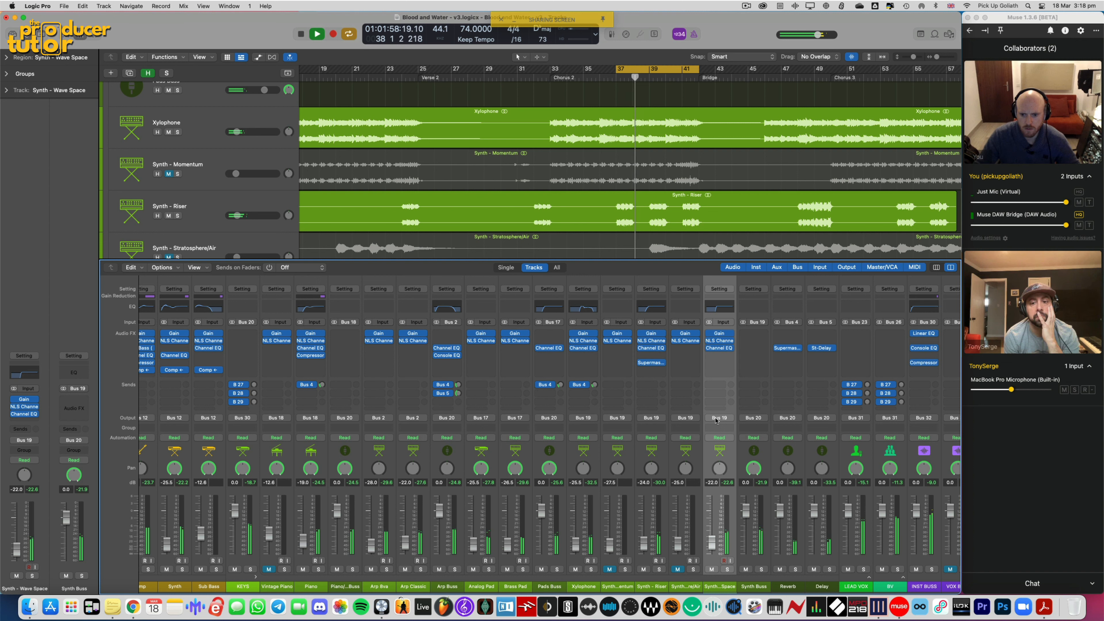
Send Synth - Wave Space to the Reverb on Bus 4 at -17.7 dB and hide the mixer
left_click(718, 393)
mouse_move(739, 398)
mouse_move(811, 408)
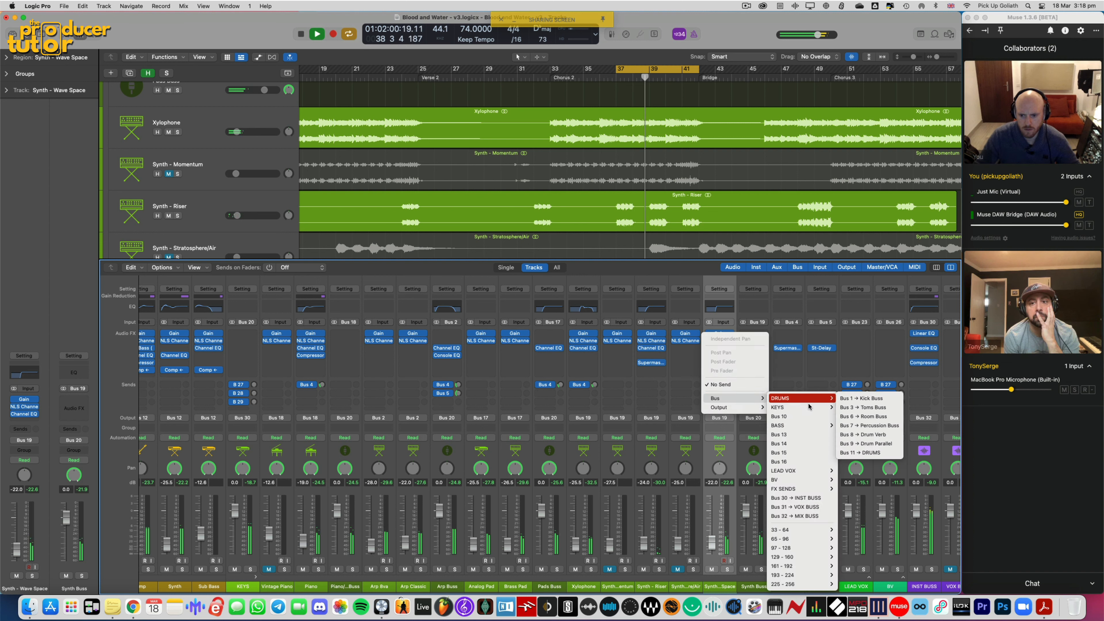
left_click(883, 417)
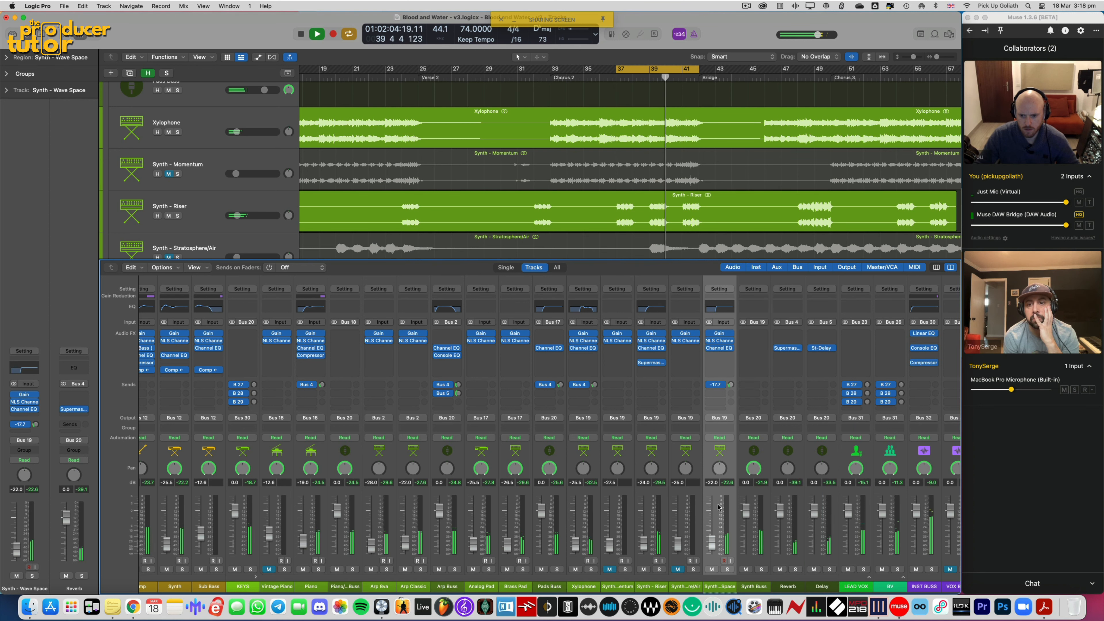
key("x")
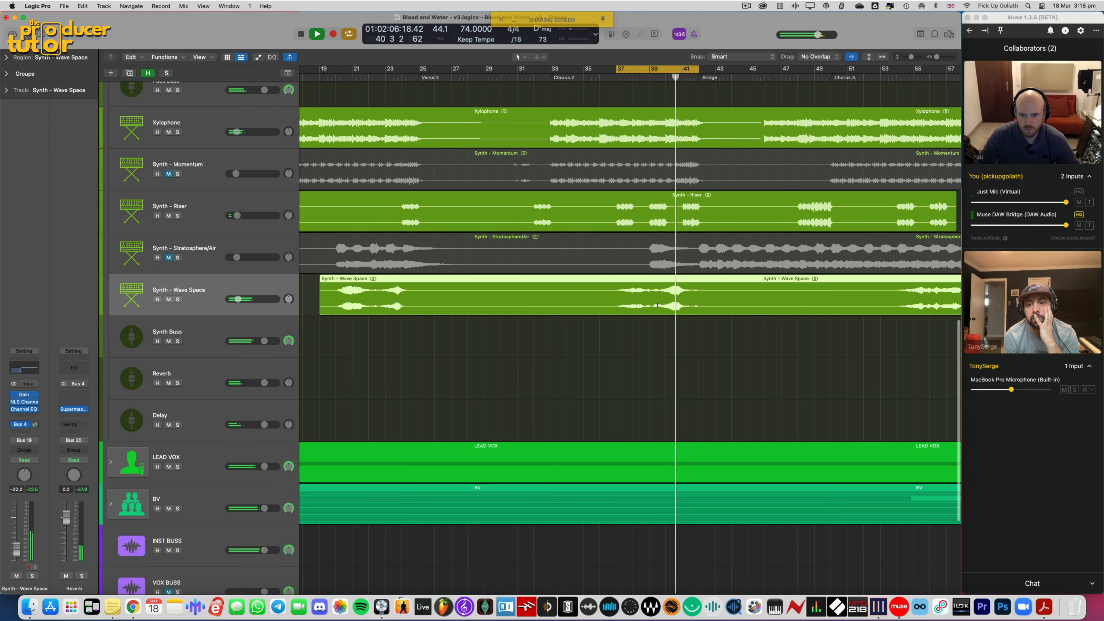
Examine the Synth - Wave Space swells against the choruses and bridge while the section plays, and stop playback
scroll(660, 373, "up", 3)
left_click(660, 373)
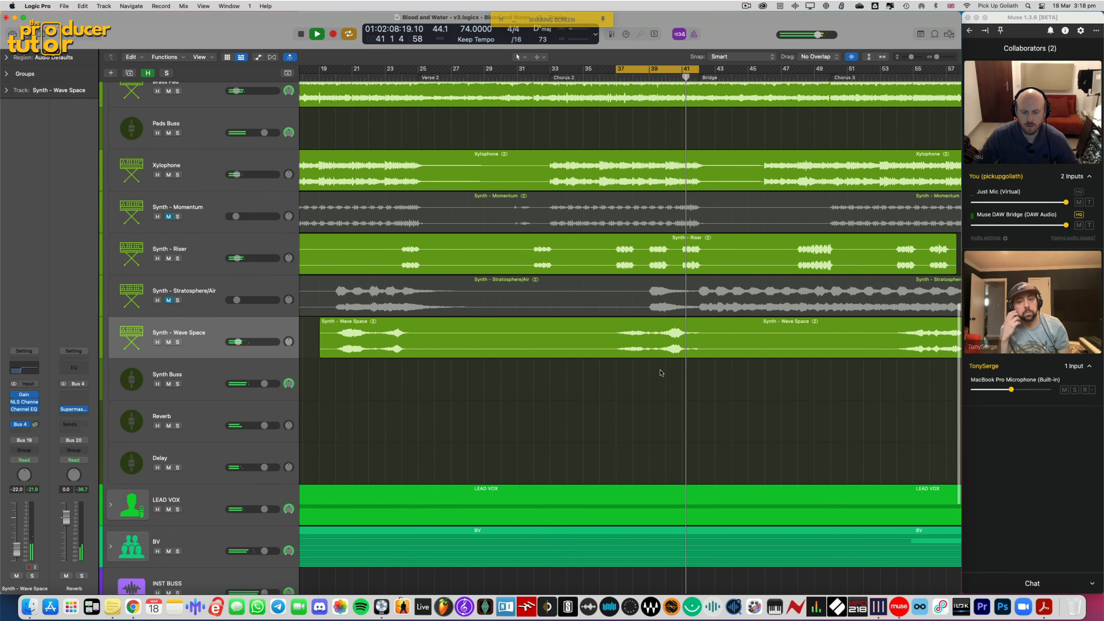
key("super+Right")
scroll(659, 371, "down", 5)
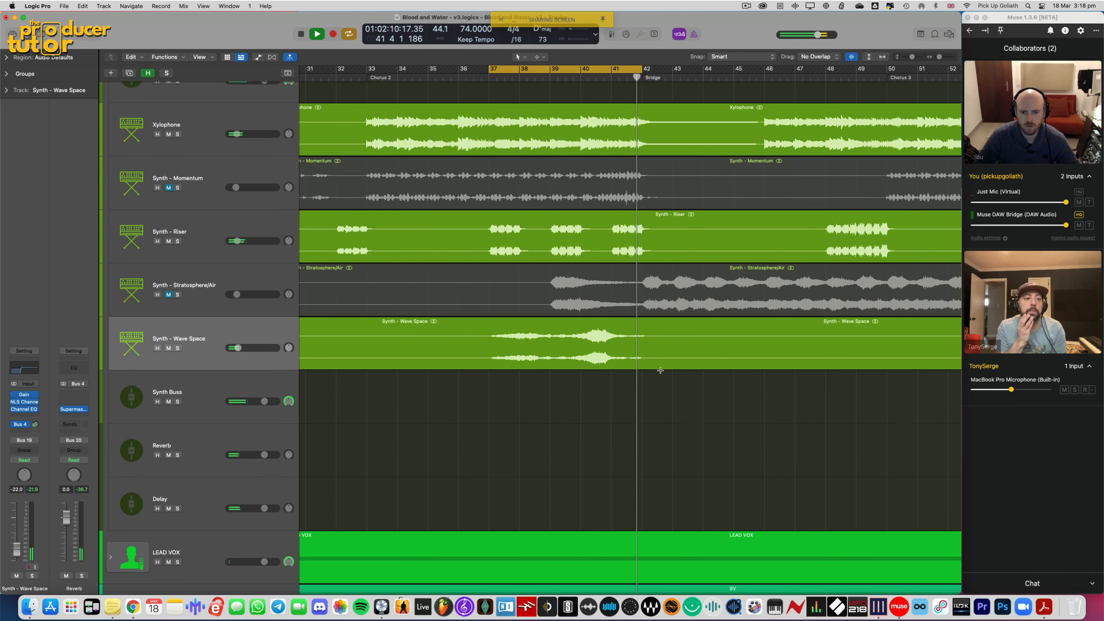
scroll(658, 371, "left", 3)
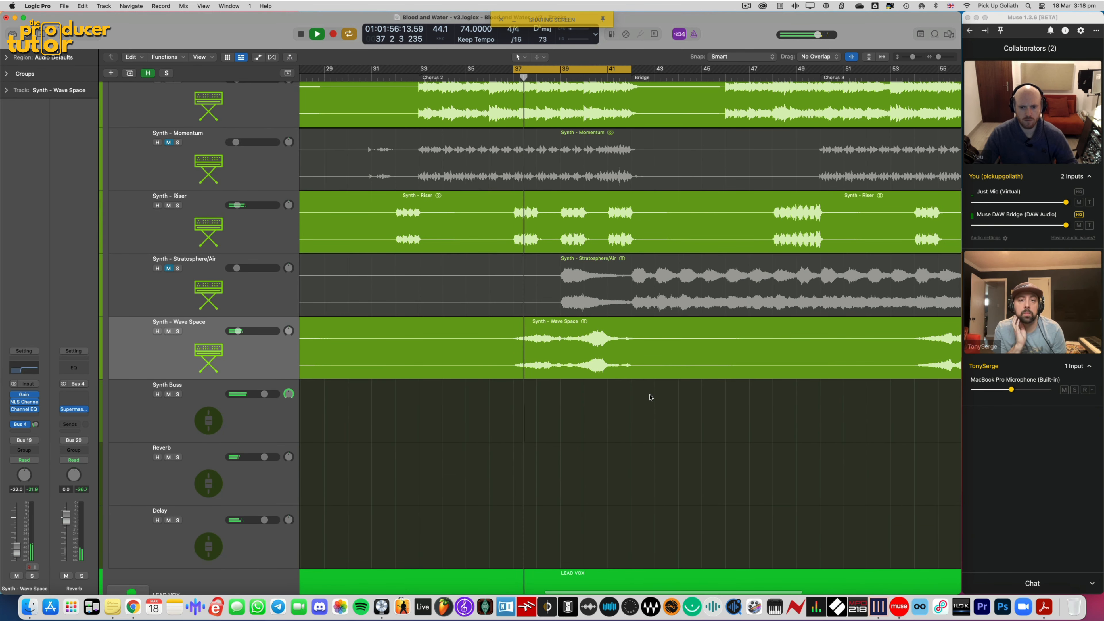
scroll(578, 348, "right", 3)
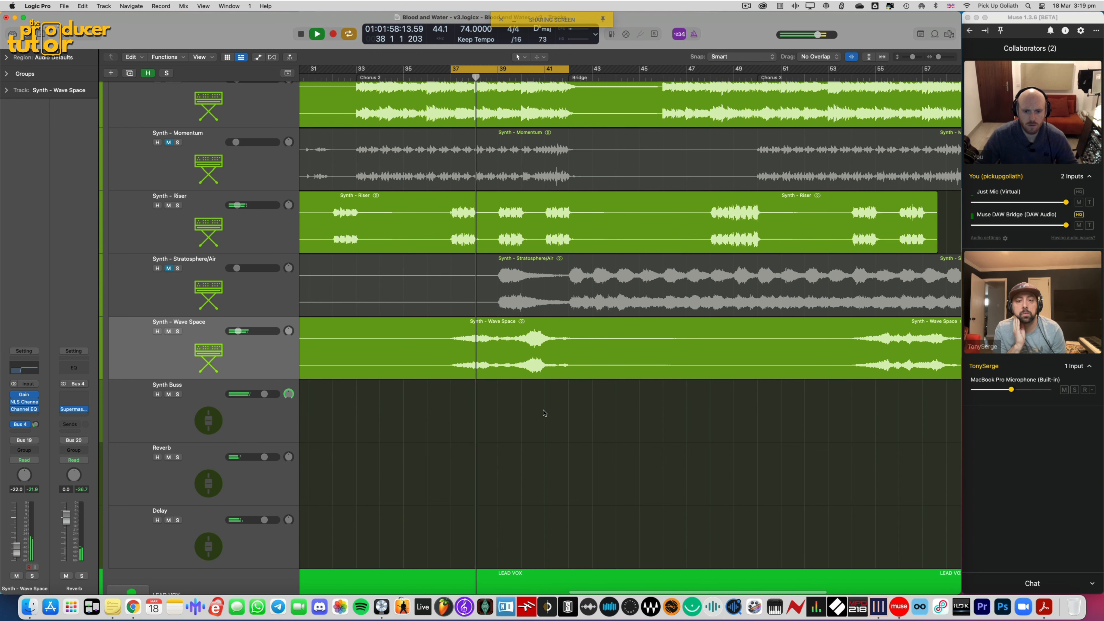
key("space")
key("super+Left")
key("super+Left")
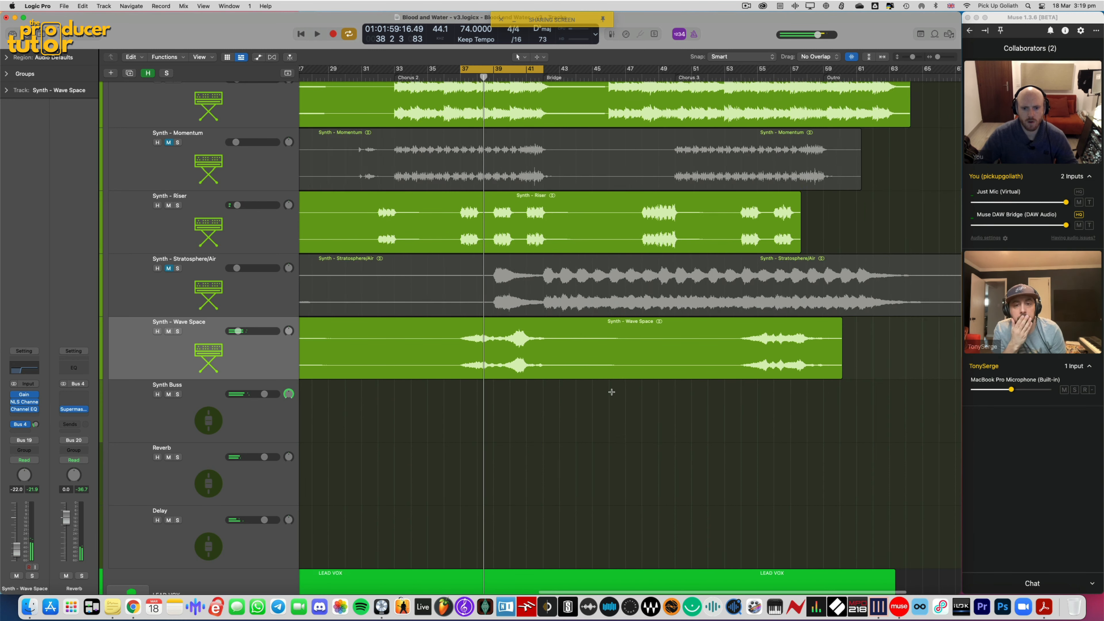
scroll(562, 338, "up", 1)
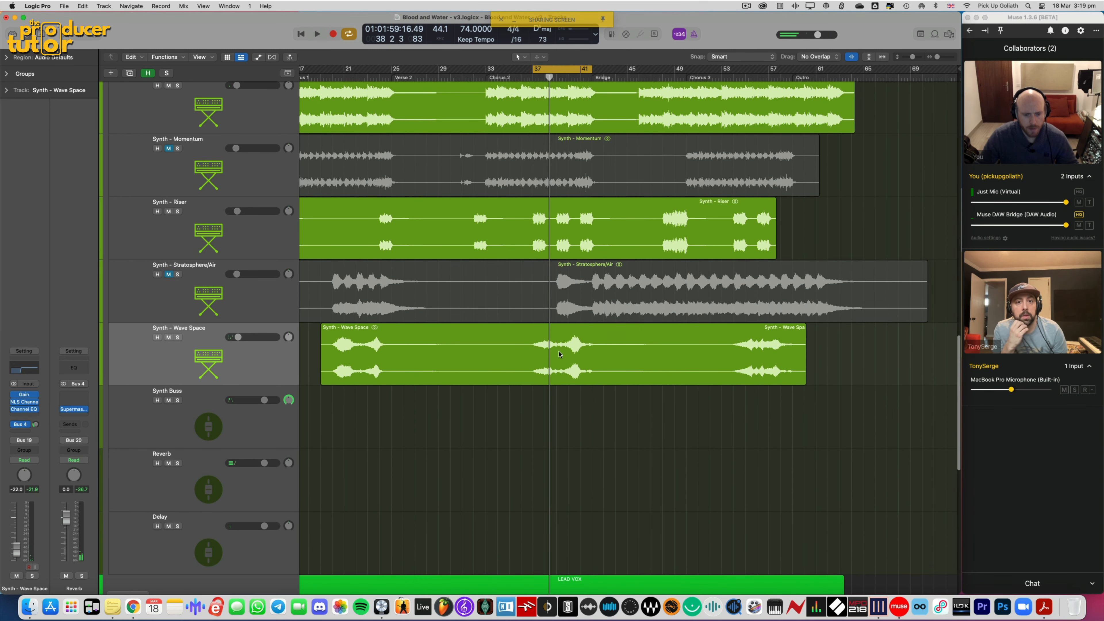
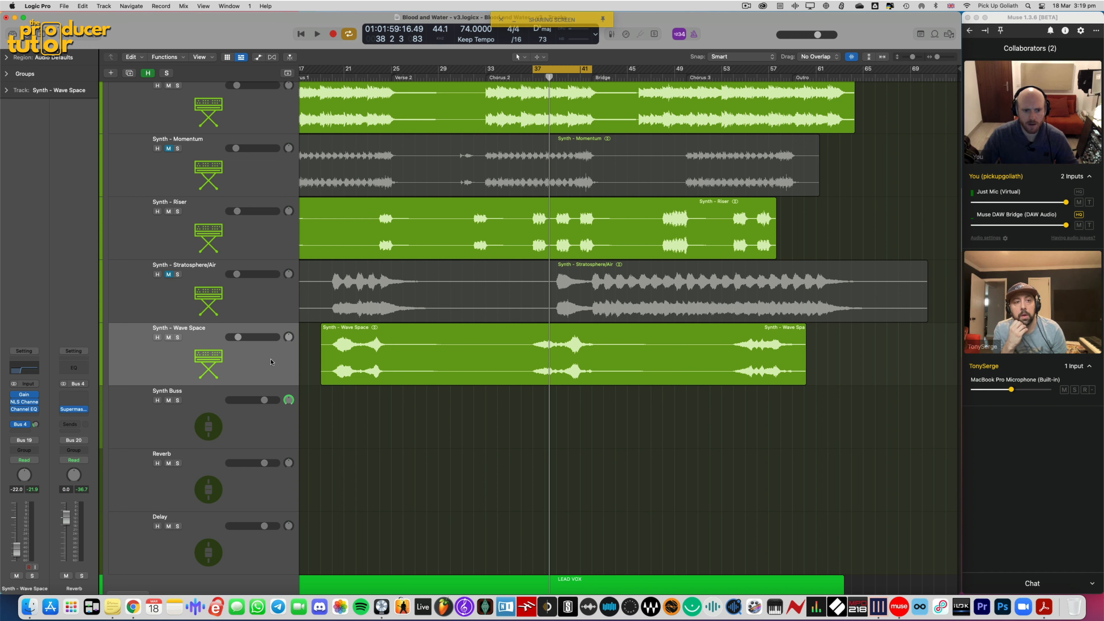
Insert blank lines at the start of the project notes, write "Automate Wave Spave in chorus" there, and close the notes
left_click(280, 360)
key("alt+super+p")
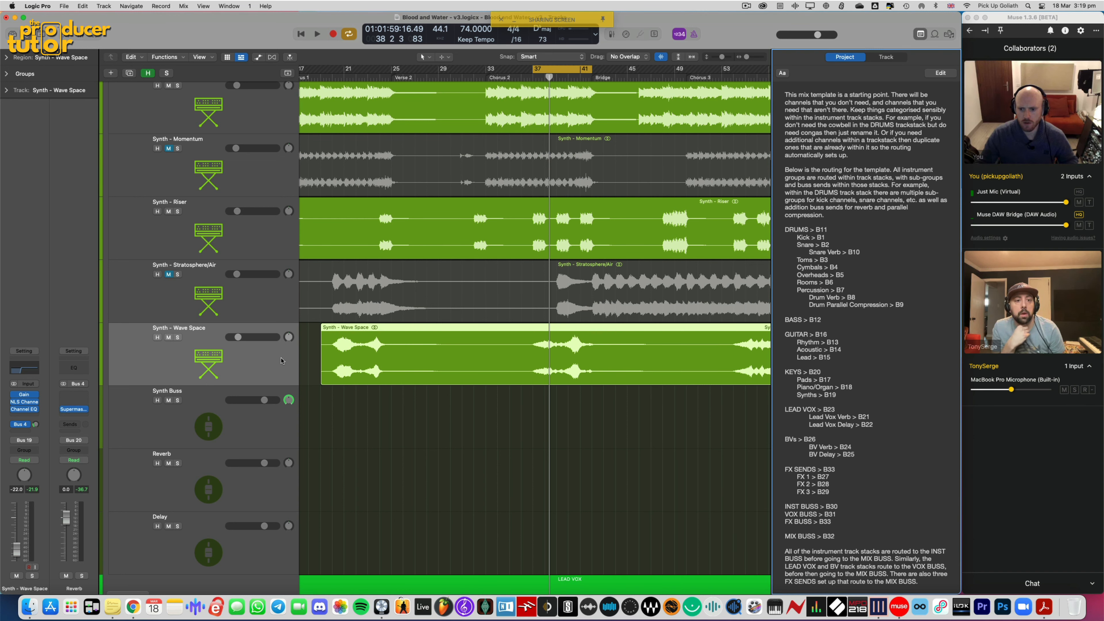
scroll(925, 251, "down", 6)
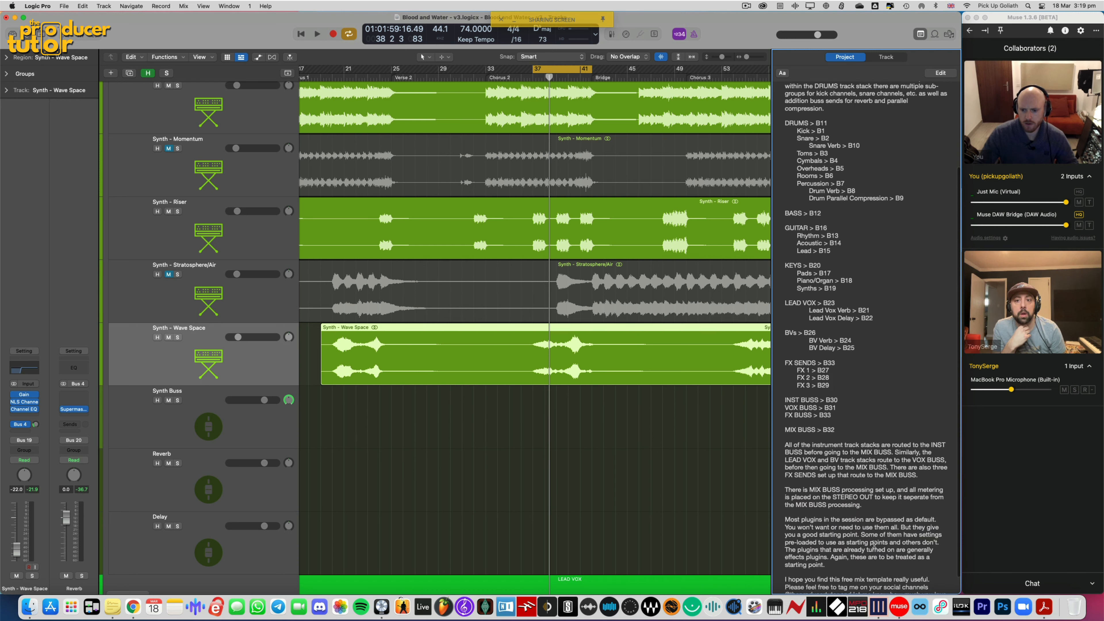
scroll(855, 339, "up", 6)
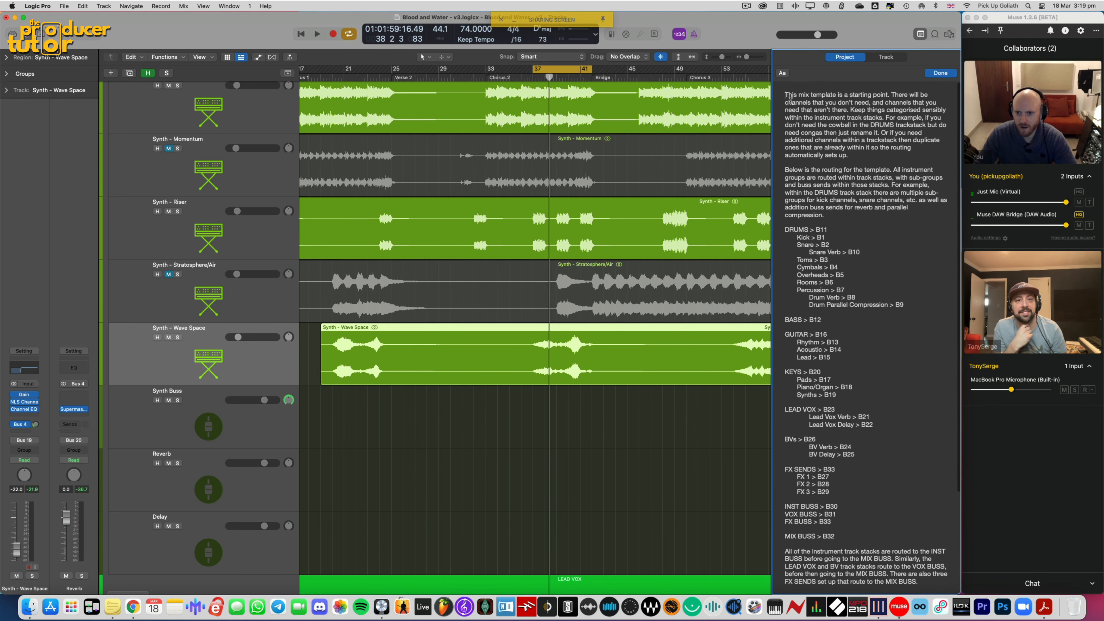
key("Return")
key("Return")
key("Return")
key("Return")
key("Return")
key("Return")
key("Return")
key("Return")
key("Return")
key("Return")
key("Return")
key("Return")
key("Return")
key("Return")
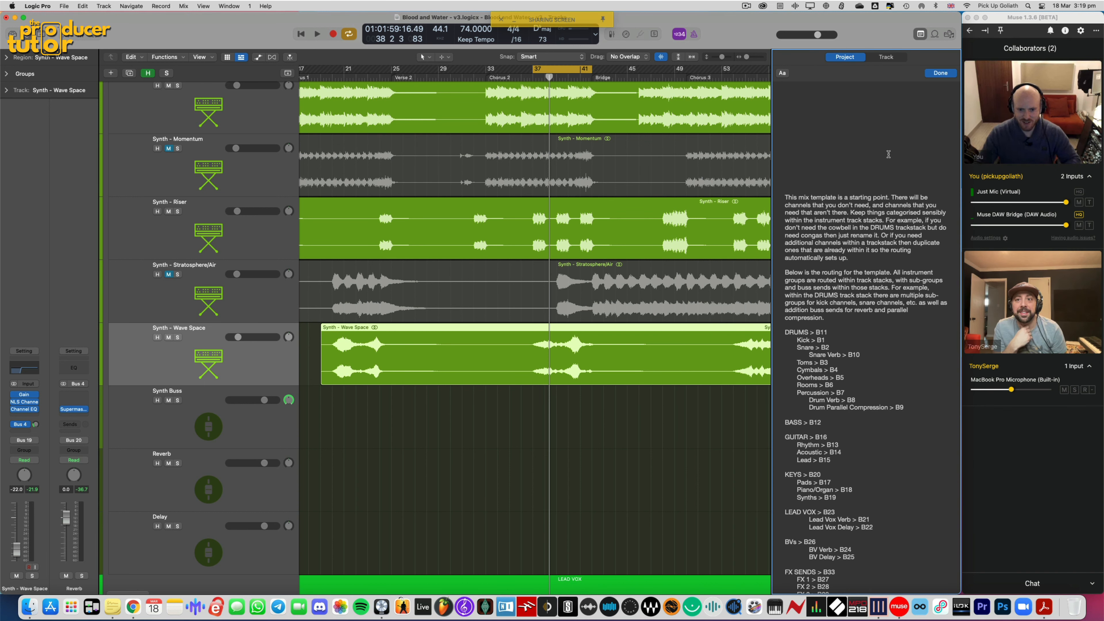
type("Automate Wave Spave in chorus")
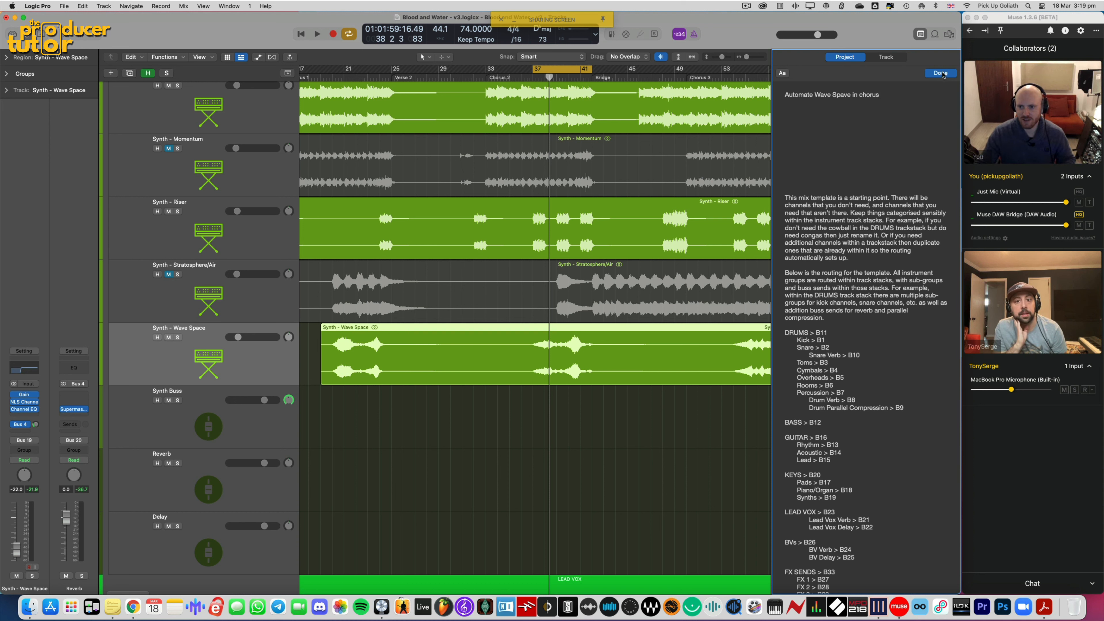
key("alt+super+p")
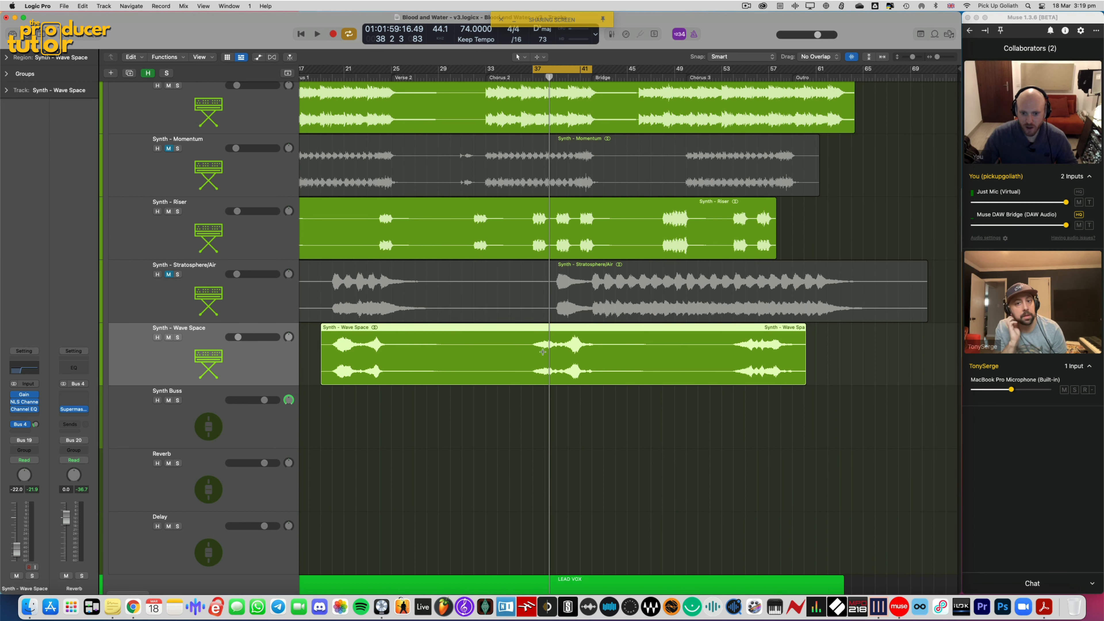
Clear the region selection and move the cycle range over Chorus 3
left_click(570, 401)
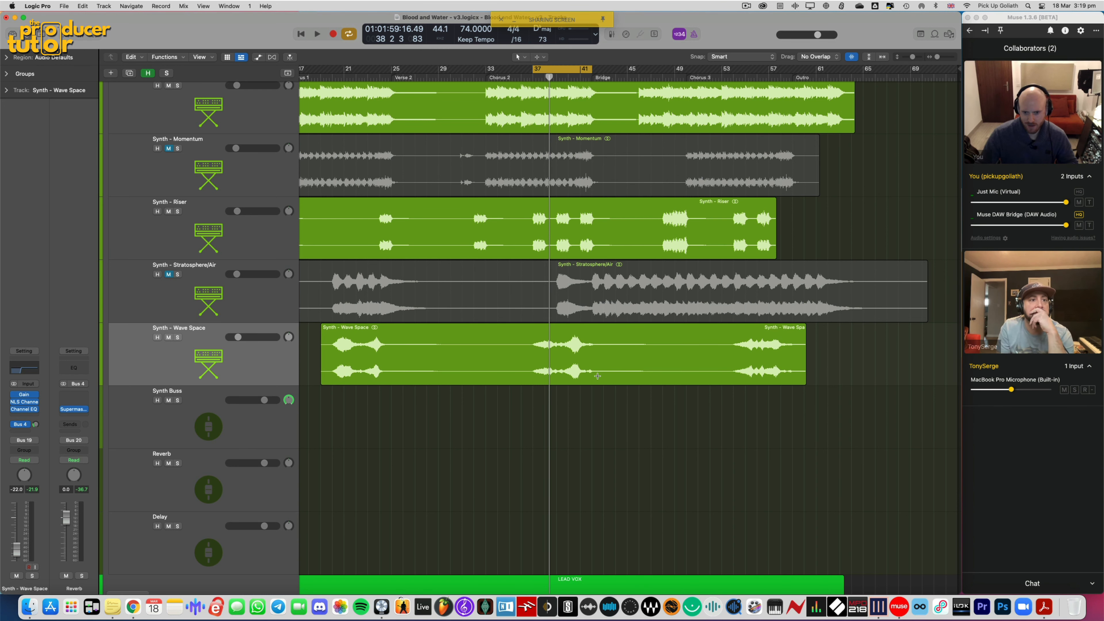
scroll(570, 350, "left", 10)
scroll(574, 351, "up", 3)
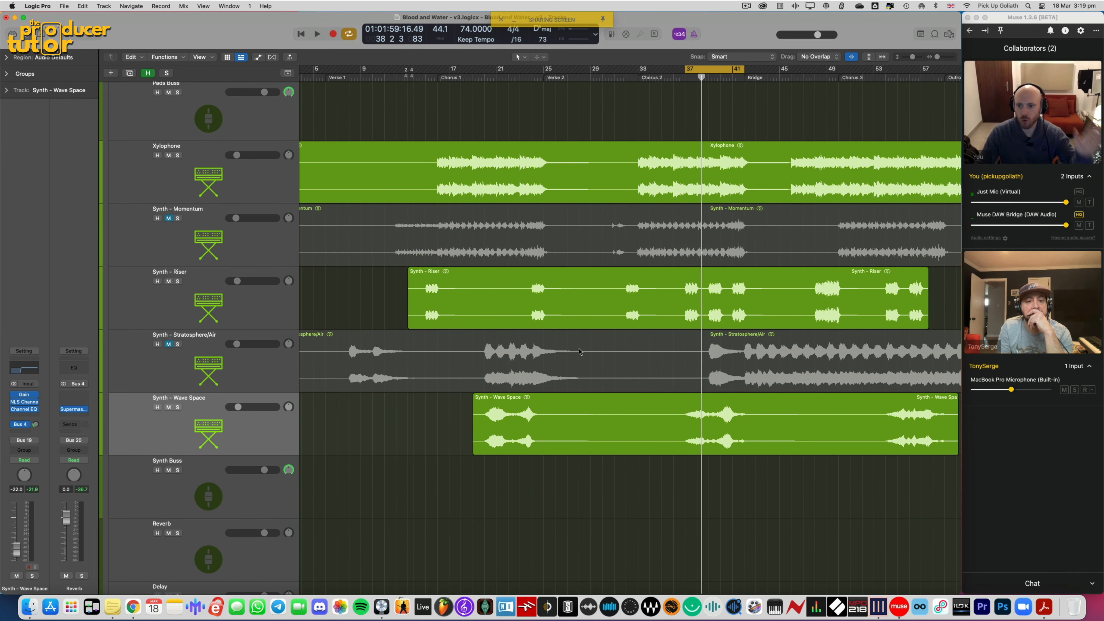
scroll(584, 356, "right", 4)
scroll(591, 364, "right", 4)
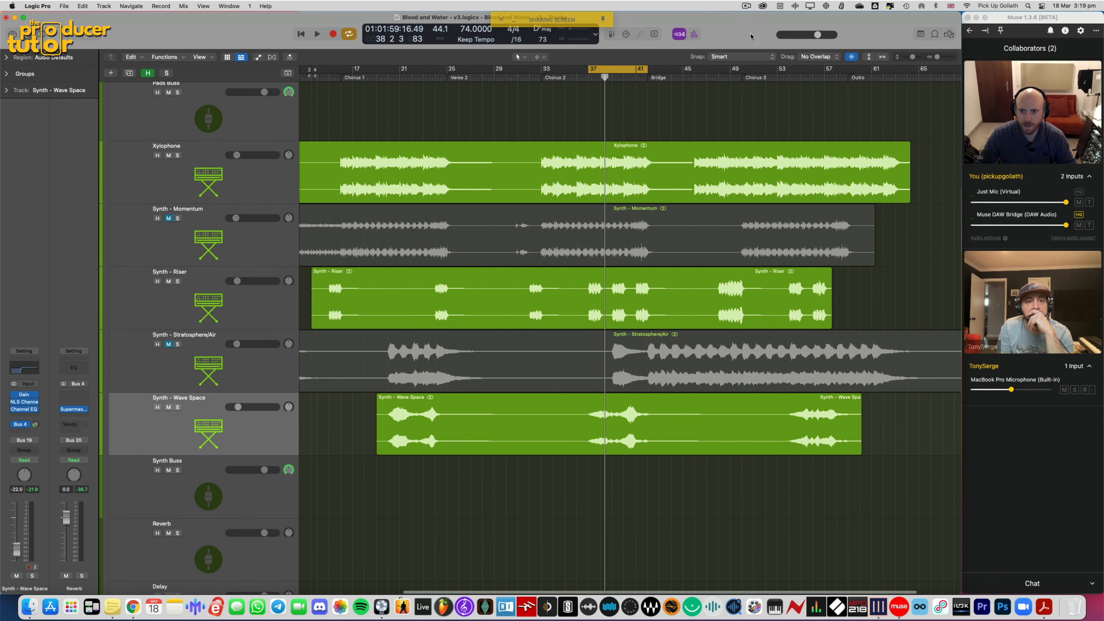
left_click_drag(743, 73, 848, 74)
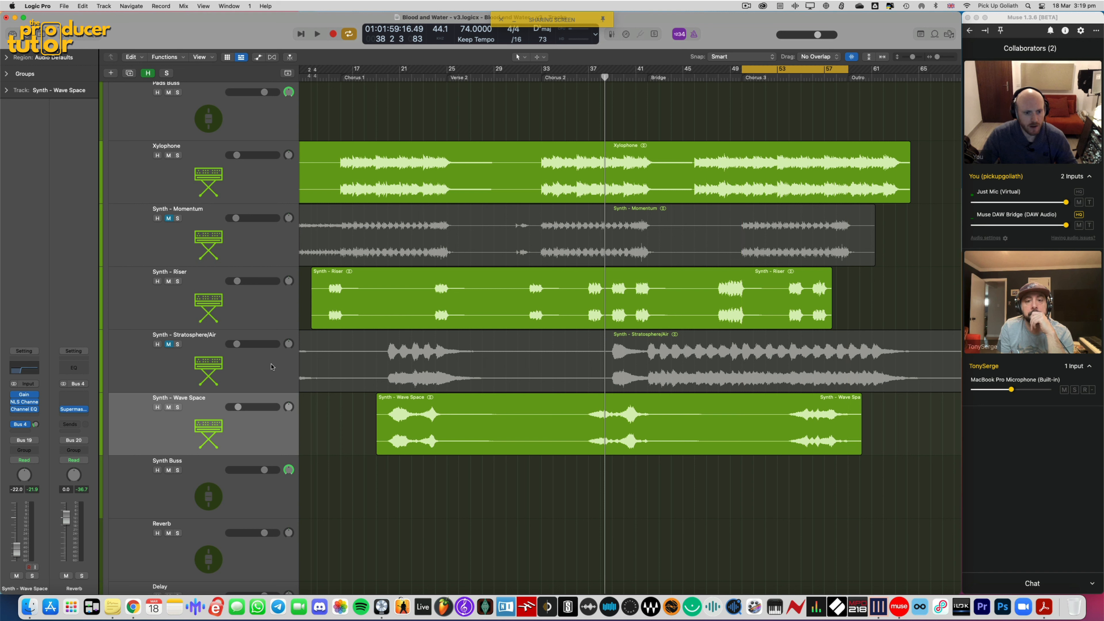
Select and unmute Synth - Stratosphere/Air and play it in the cycled section
left_click(202, 361)
left_click(169, 344)
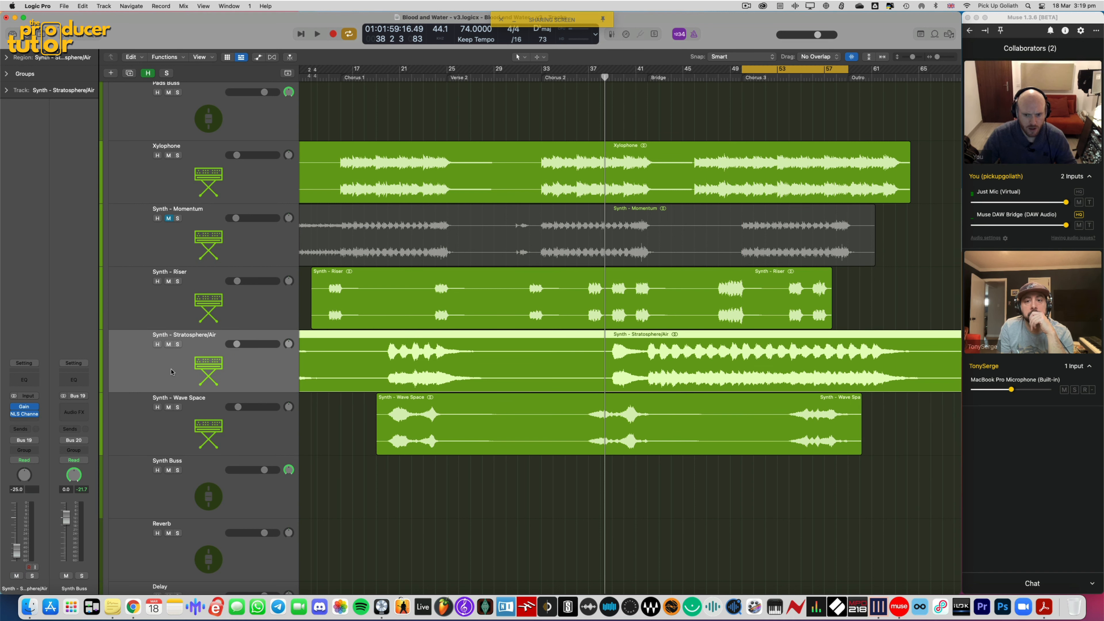
key("space")
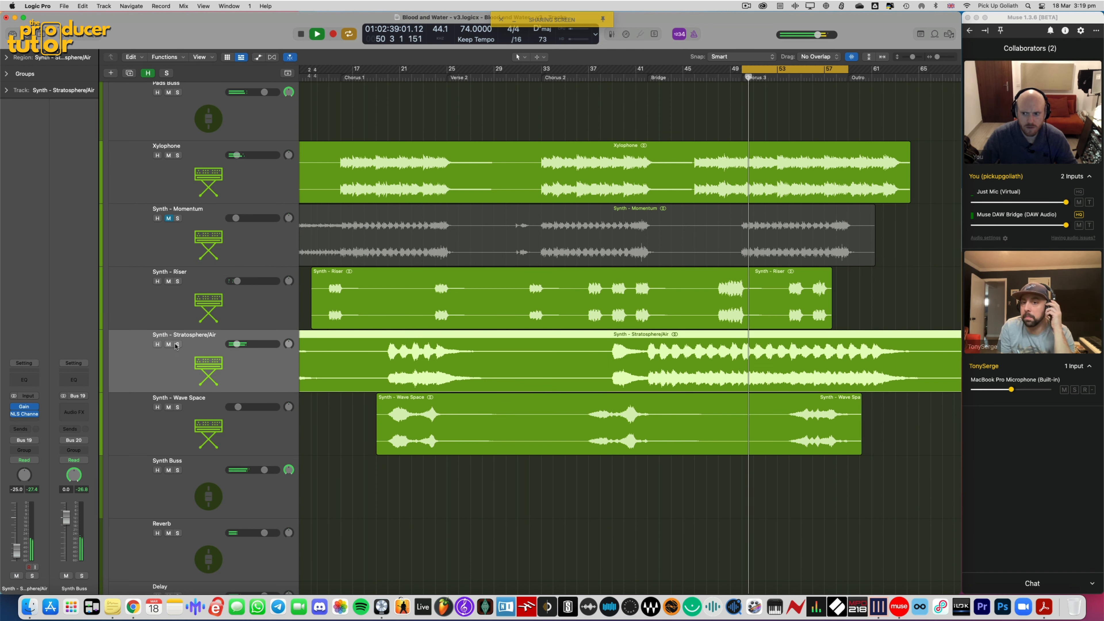
Audition Synth - Stratosphere/Air soloed in the cycled Chorus 3, and bring the rest of the mix back in
key("space")
left_click(177, 344)
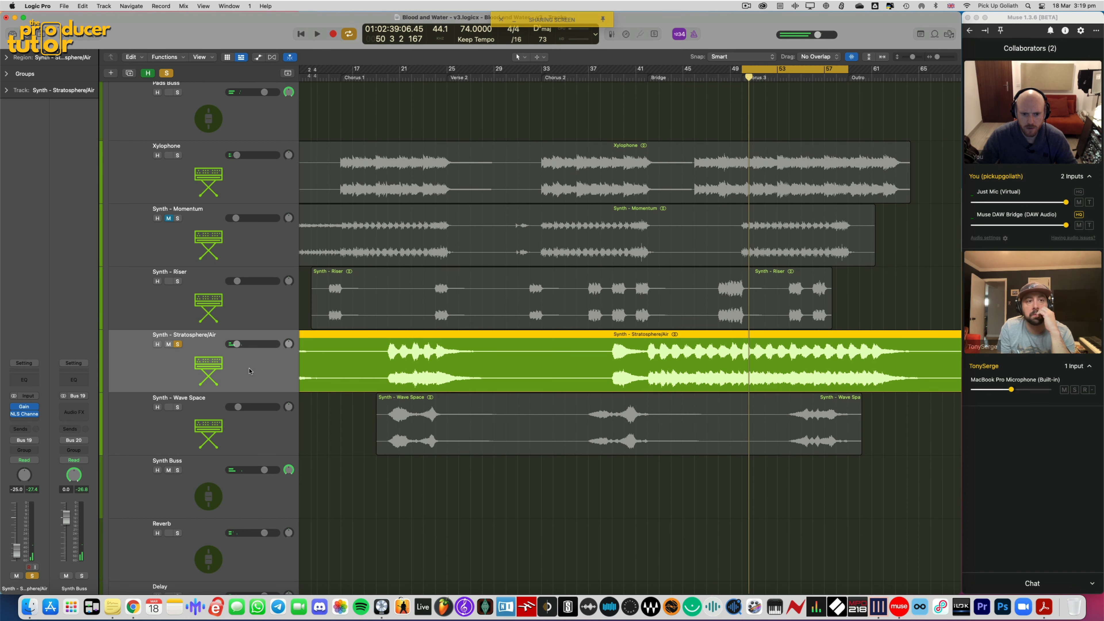
key("space")
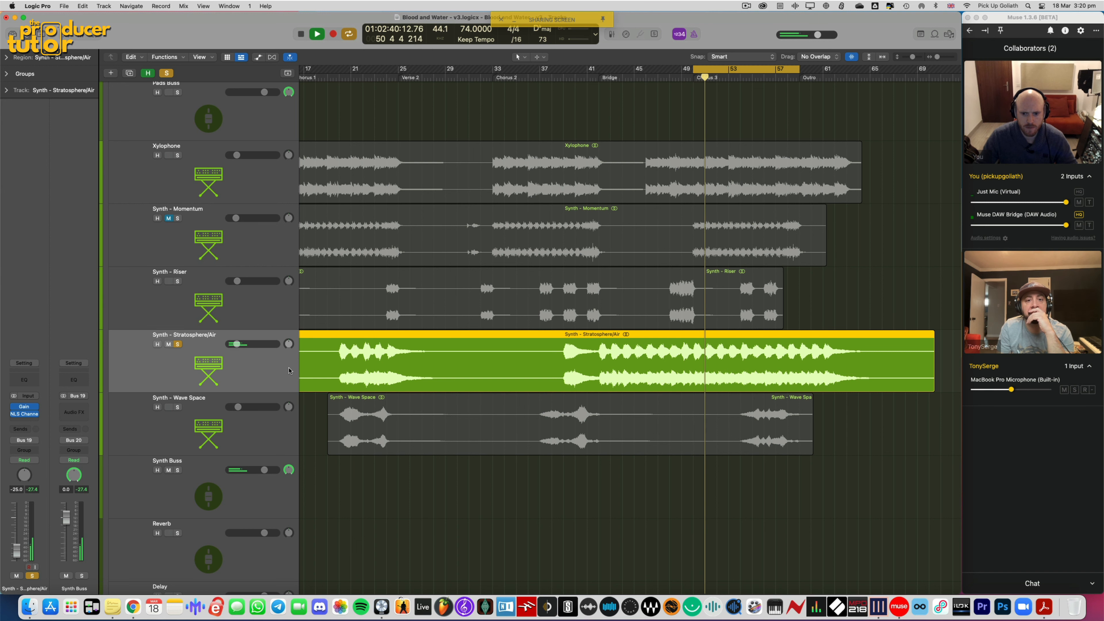
left_click(177, 346)
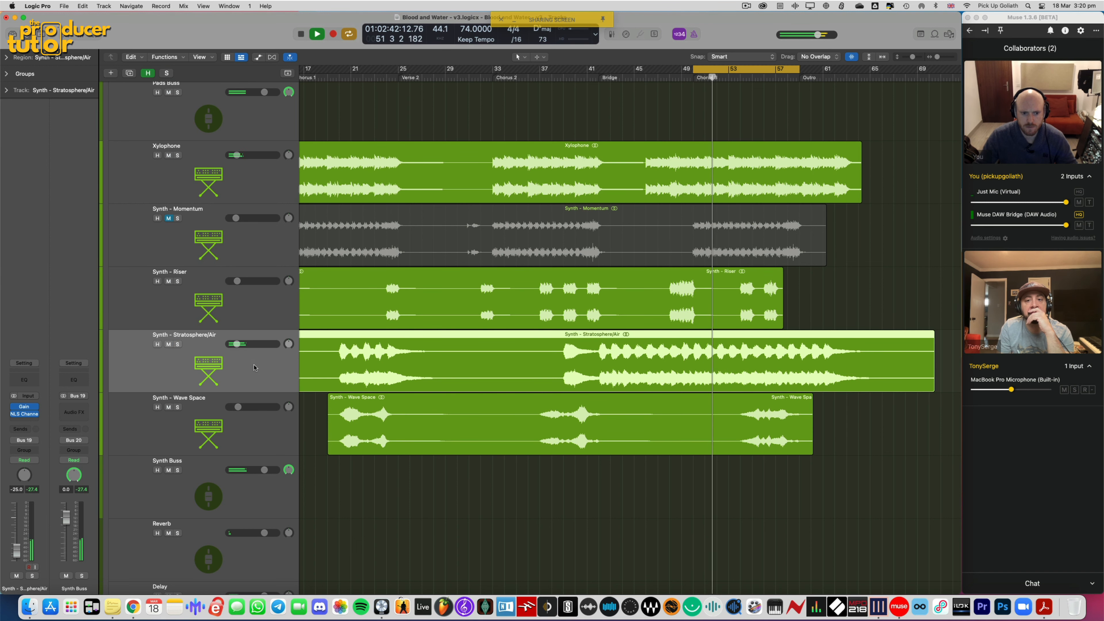
Lower the NLS Channel output on Synth - Stratosphere/Air to about -4 dB, comparing the mix with the track muted and unmuted
key("x")
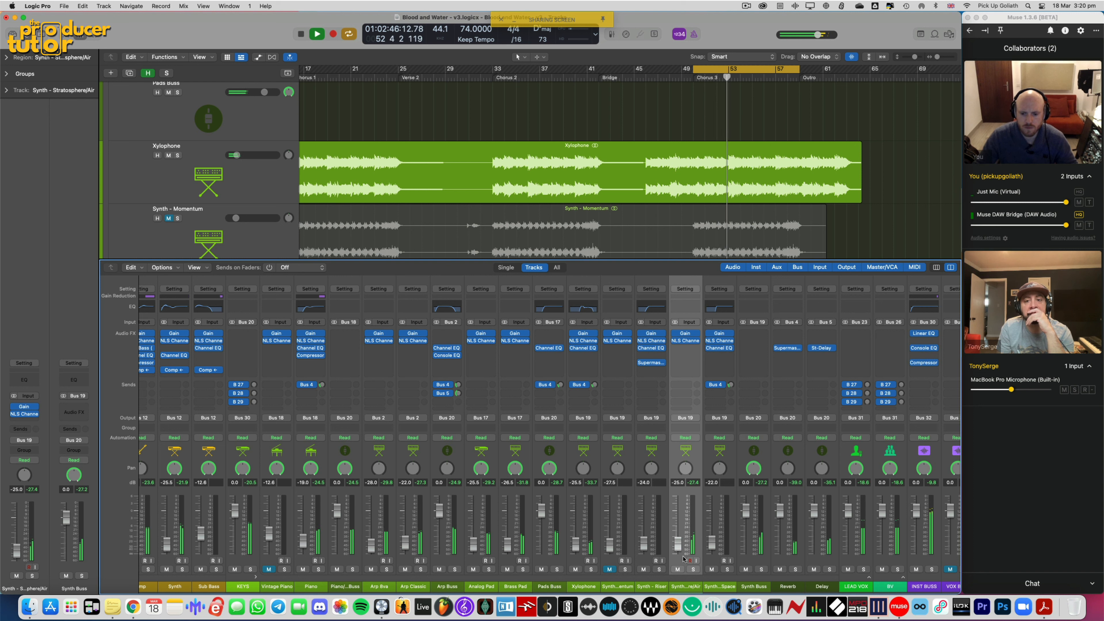
left_click(677, 570)
left_click(678, 570)
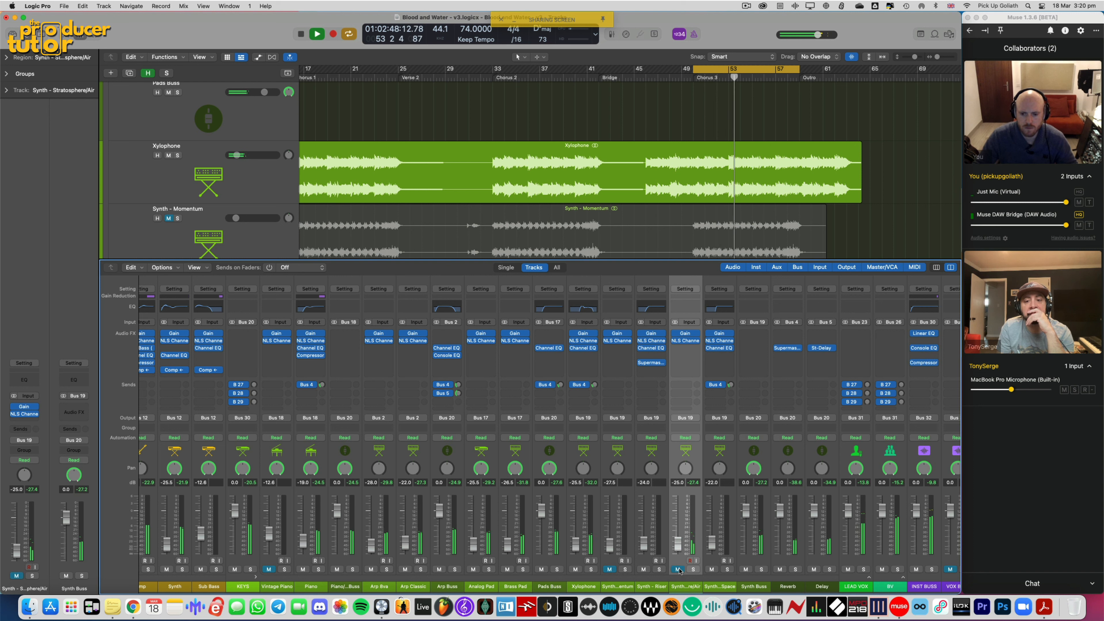
left_click(685, 340)
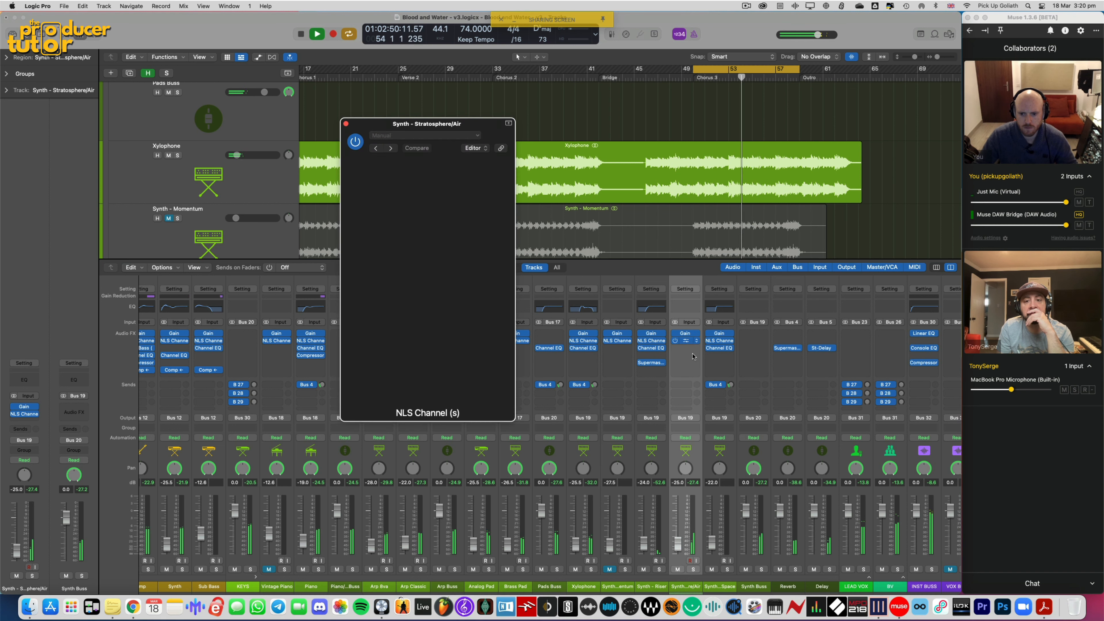
left_click_drag(464, 320, 465, 329)
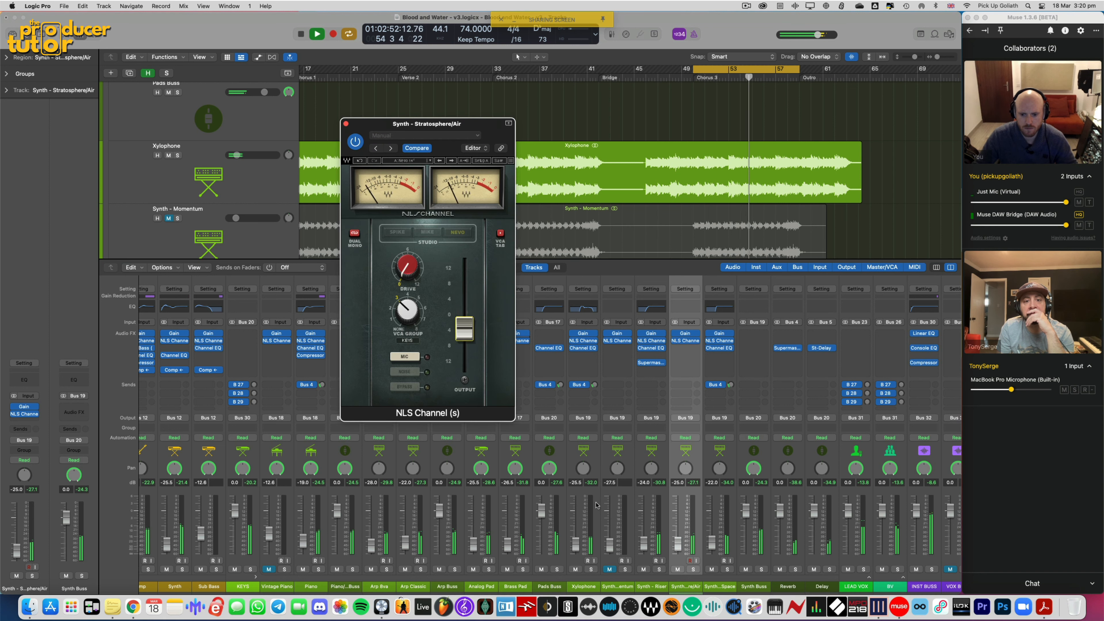
left_click(677, 569)
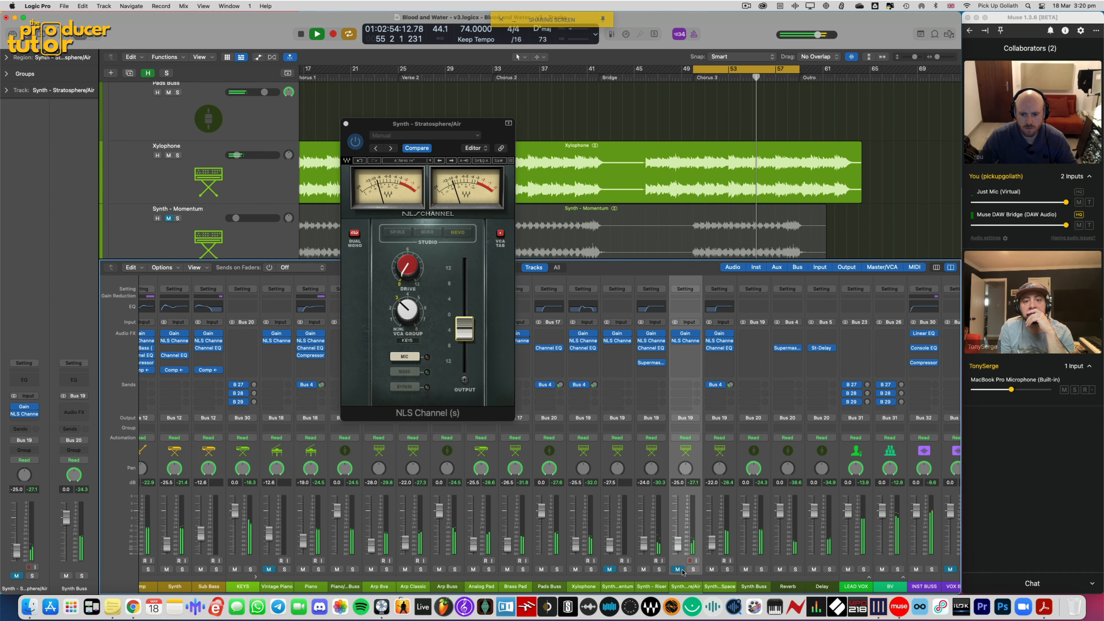
left_click(676, 569)
Solo Synth - Stratosphere/Air and add a Channel EQ with a 12 dB/Oct low cut at 258 Hz
left_click(693, 569)
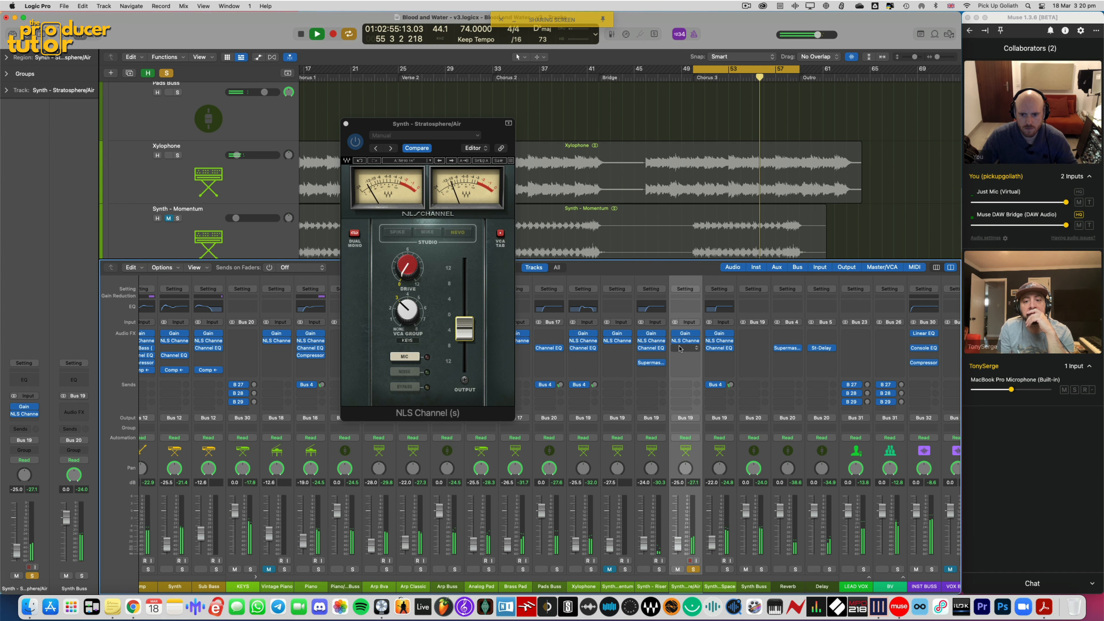
left_click(685, 307)
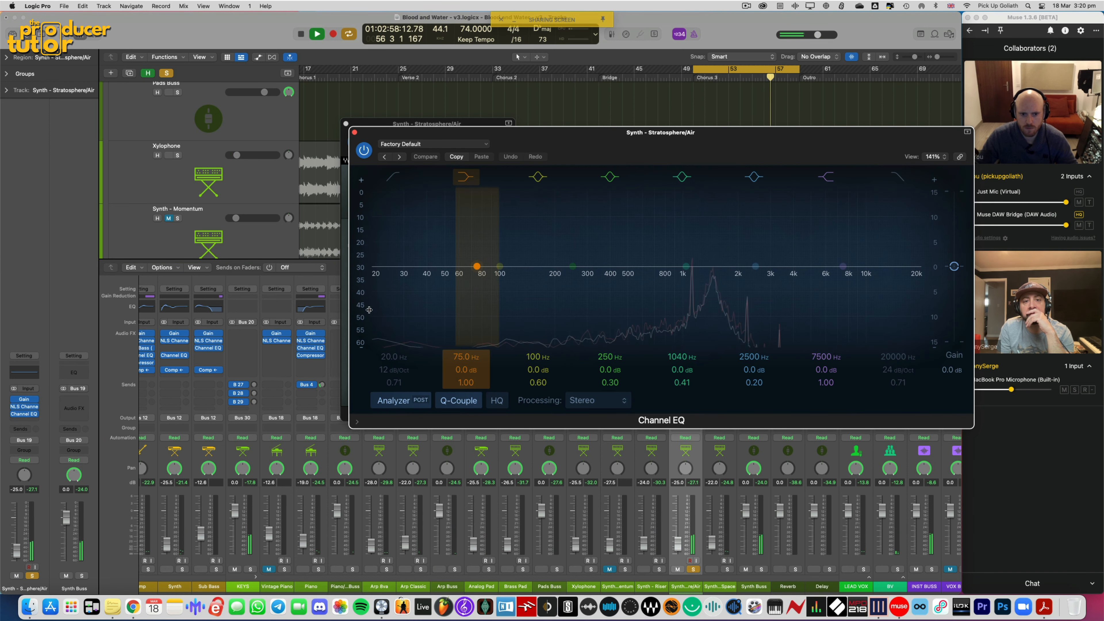
left_click(398, 295)
left_click_drag(513, 316, 608, 321)
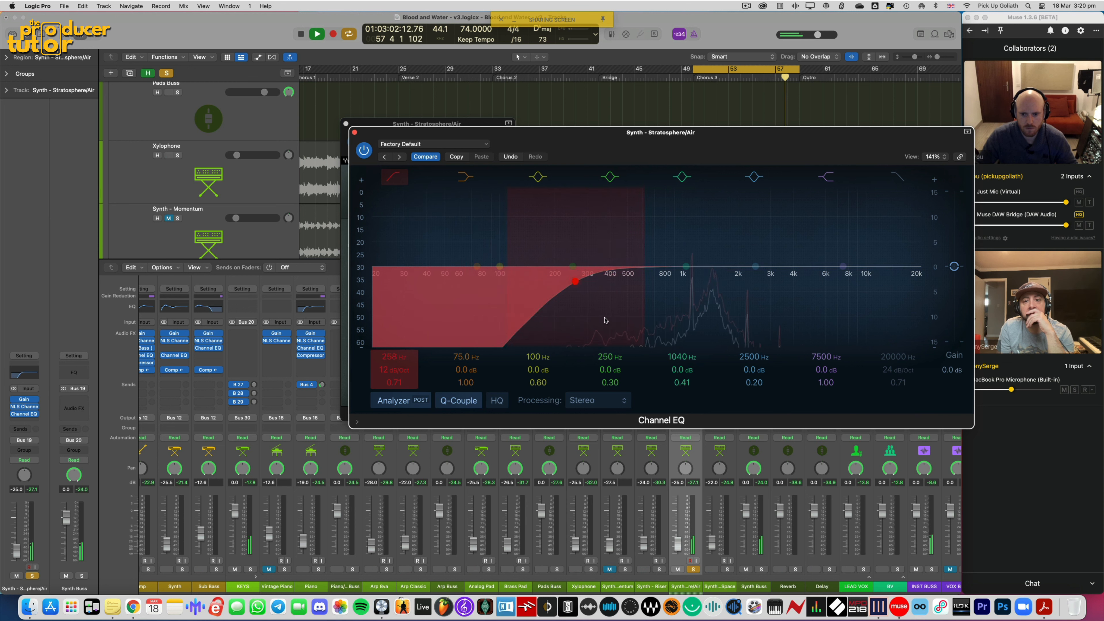
Cut 4.1 dB at 1340 Hz in the Stratosphere/Air Channel EQ, and close its plug-in windows
left_click_drag(360, 292, 377, 212)
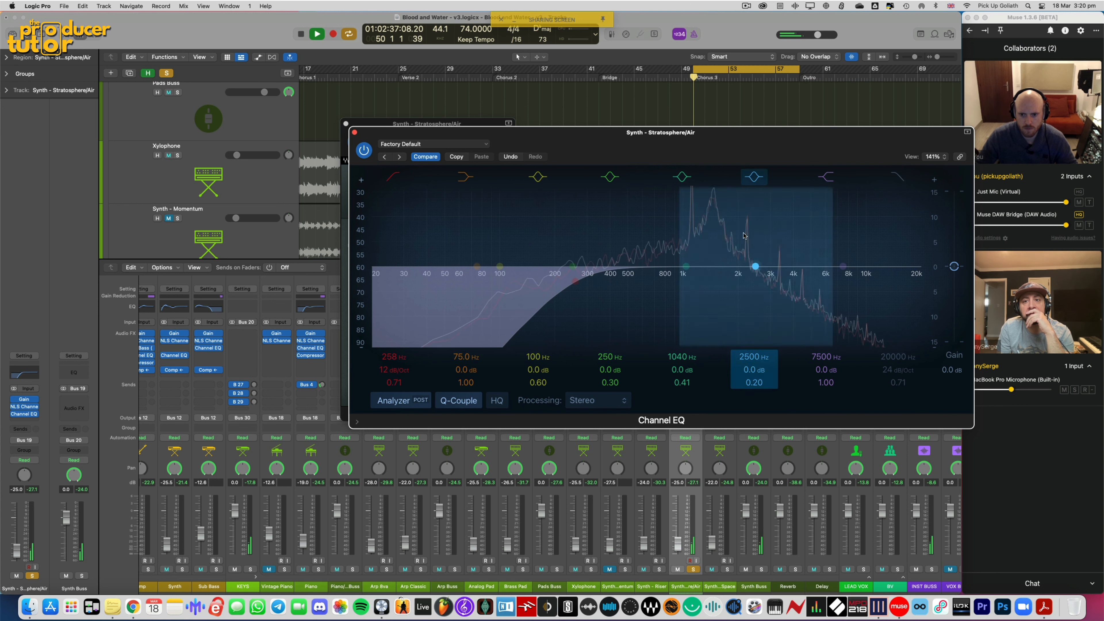
left_click_drag(685, 267, 705, 292)
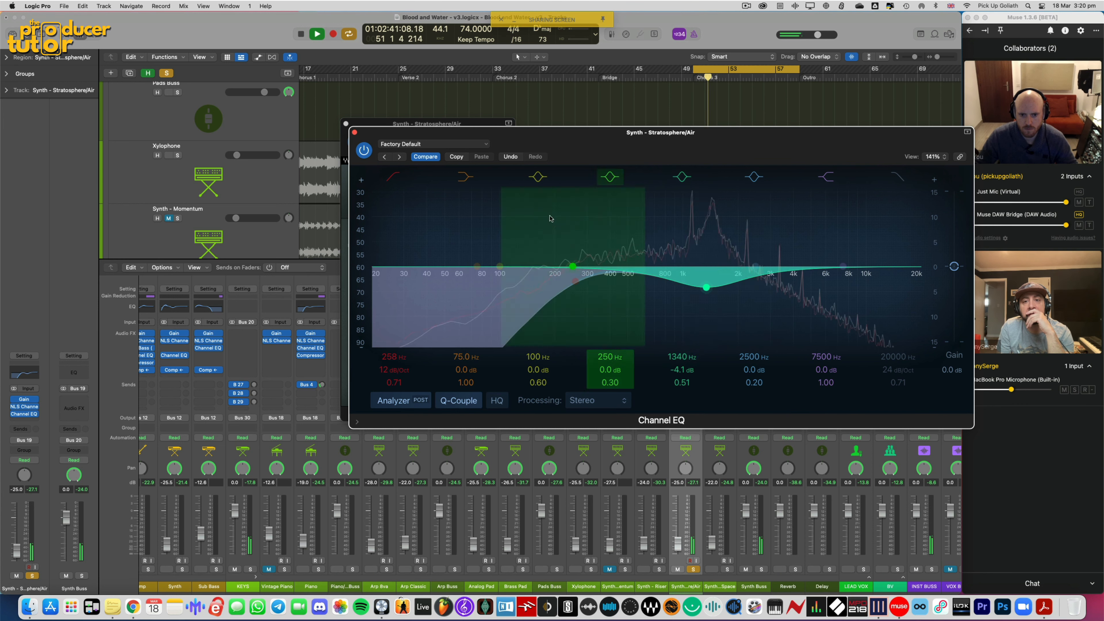
left_click(354, 132)
left_click(346, 125)
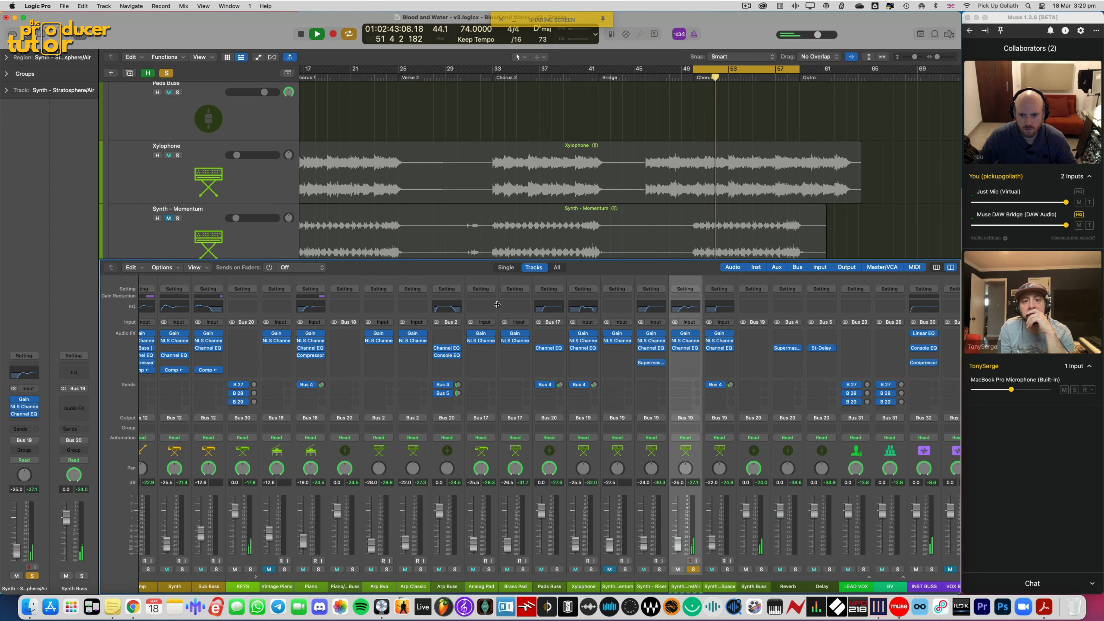
Send Synth - Stratosphere/Air to the Bus 4 Reverb at -12.7 dB, unsolo the track, and close the mixer
left_click(682, 385)
mouse_move(688, 400)
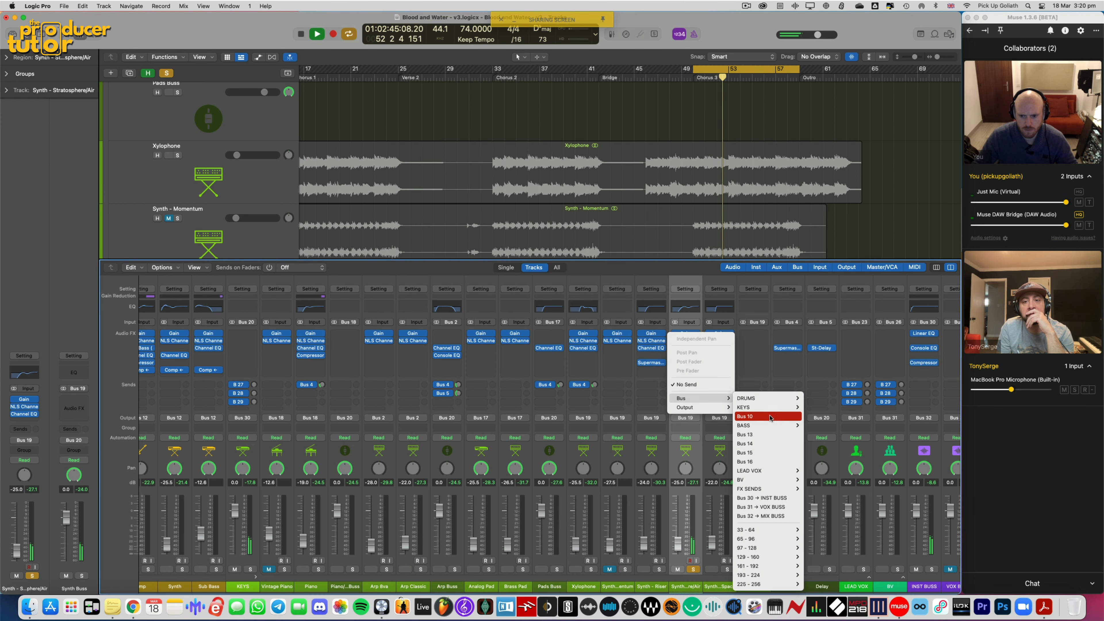
mouse_move(778, 407)
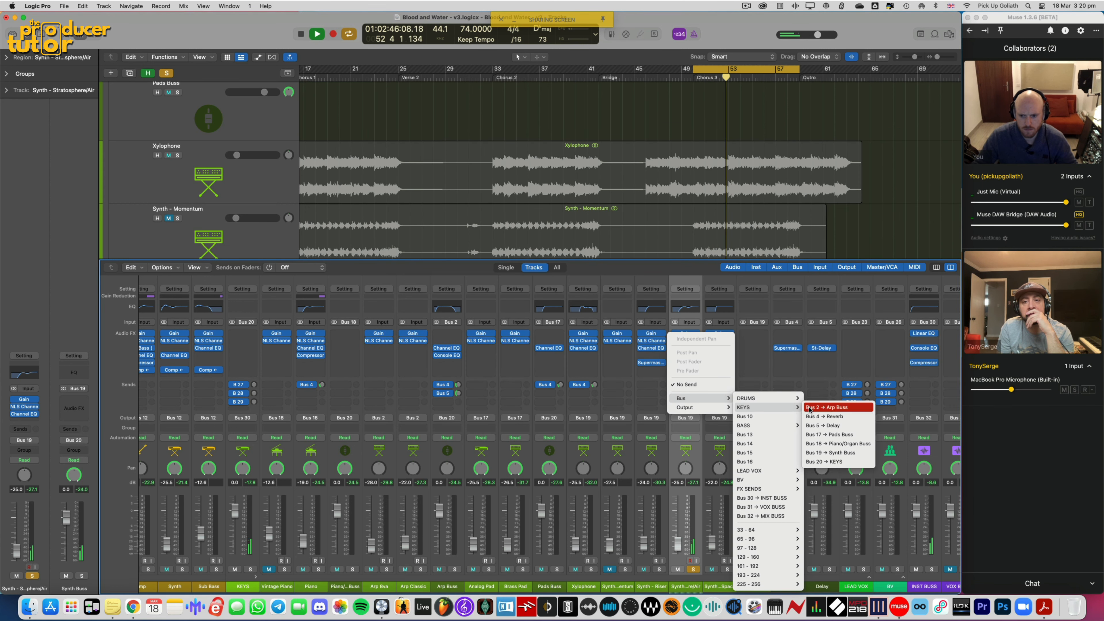
left_click(827, 416)
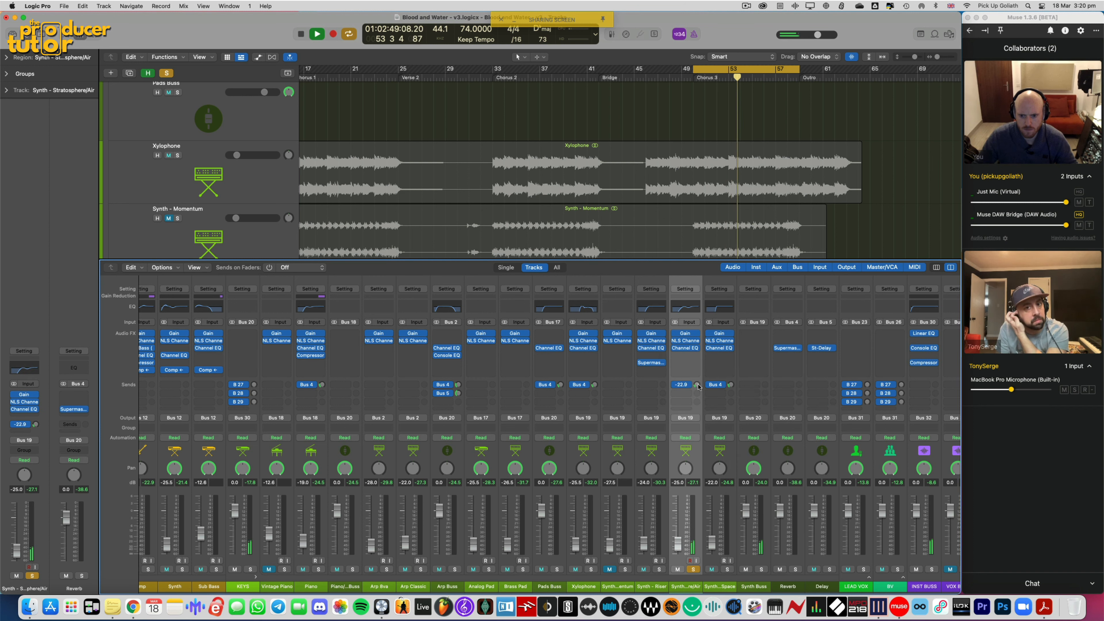
left_click_drag(696, 384, 696, 379)
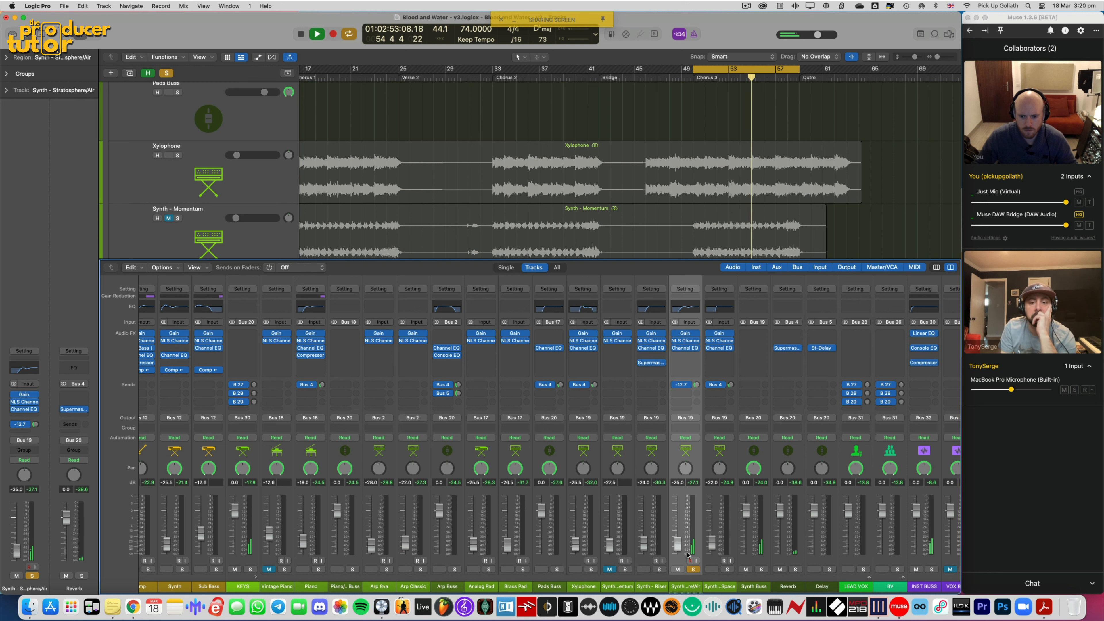
key("s")
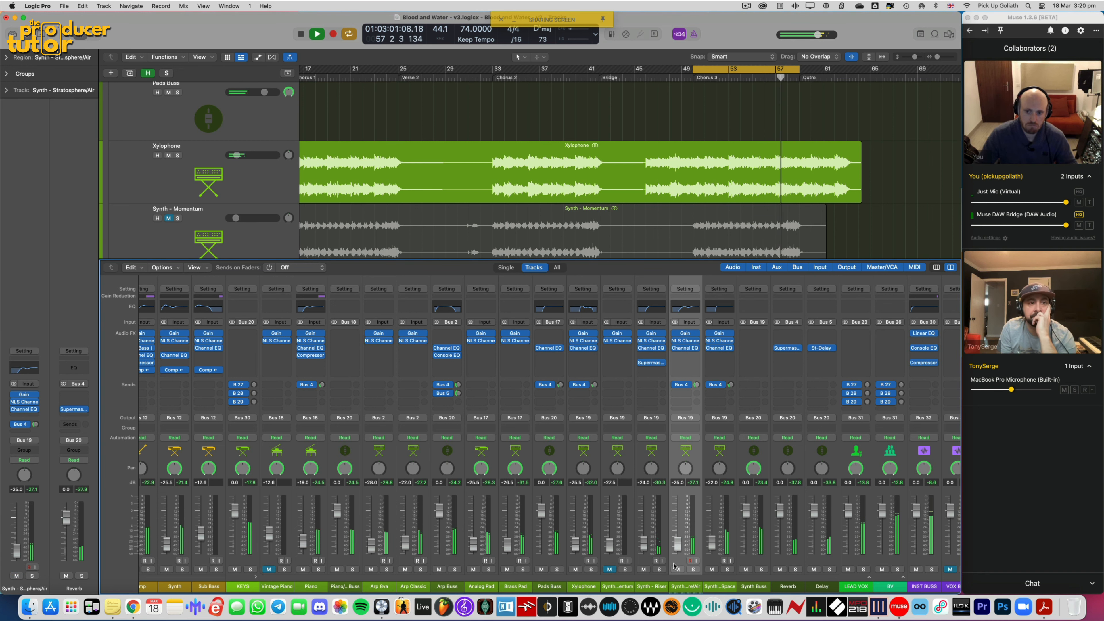
key("x")
Stop playback and set the cycle range over Verse 2, from bar 25 to bar 33
left_click(590, 468)
key("z")
key("super+Up")
key("super+Up")
key("super+Up")
key("super+Up")
key("super+Up")
key("super+Up")
key("super+Up")
key("super+Up")
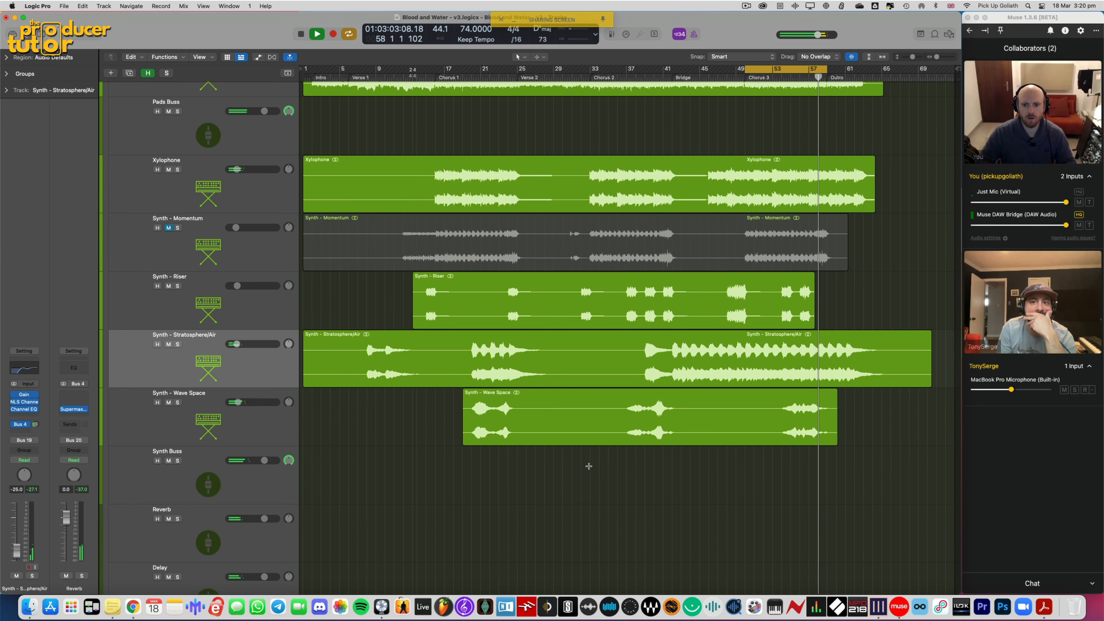
key("space")
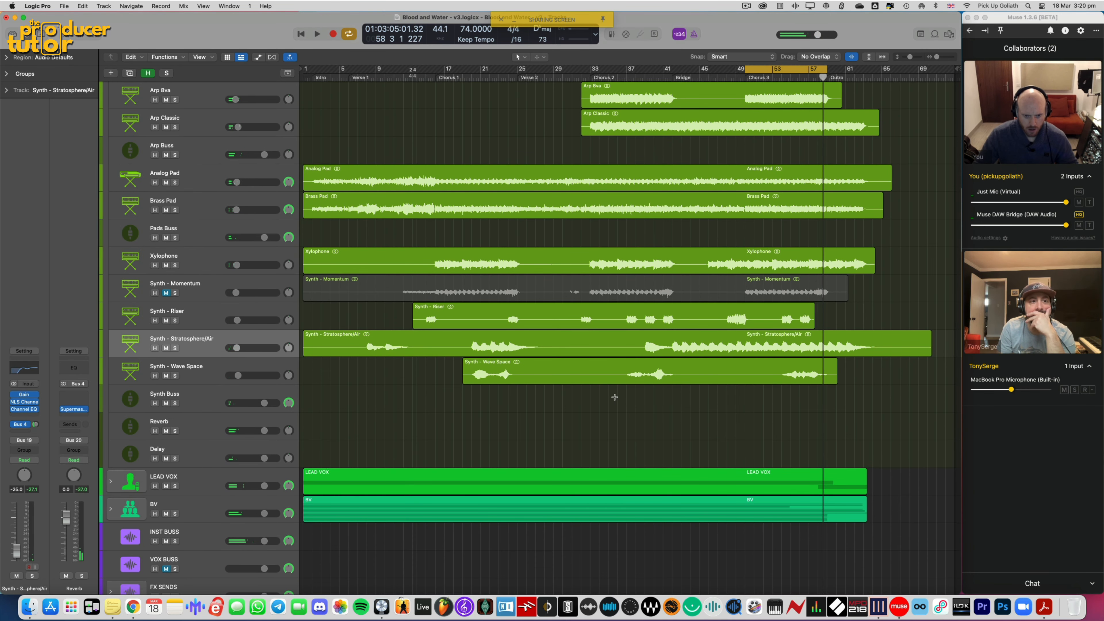
scroll(615, 397, "up", 3)
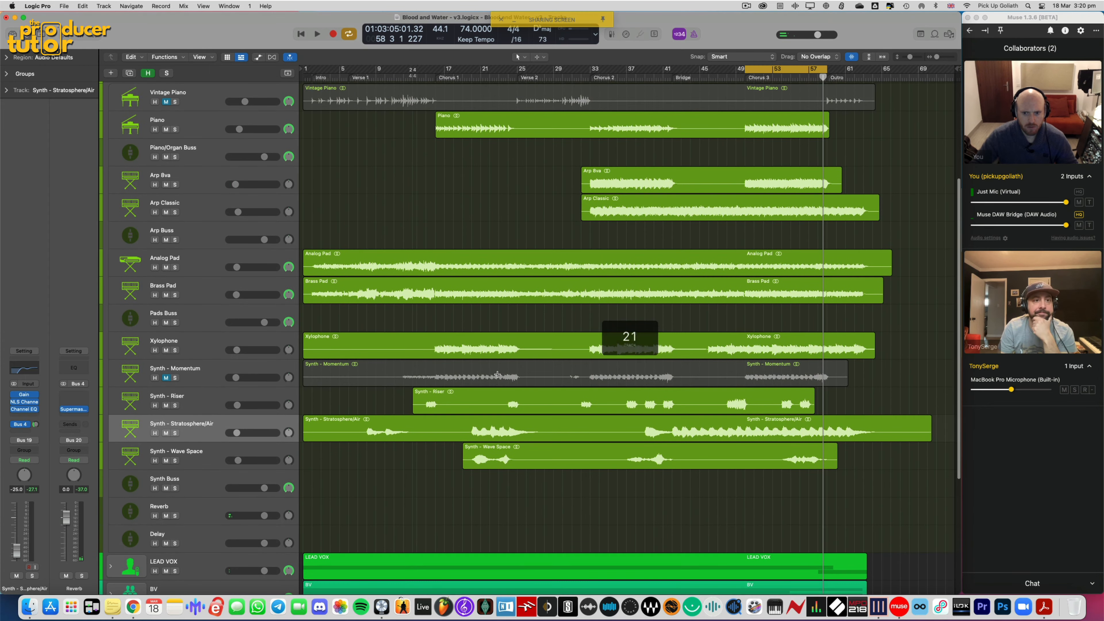
key("super+Up")
key("super+Up")
scroll(466, 222, "up", 1)
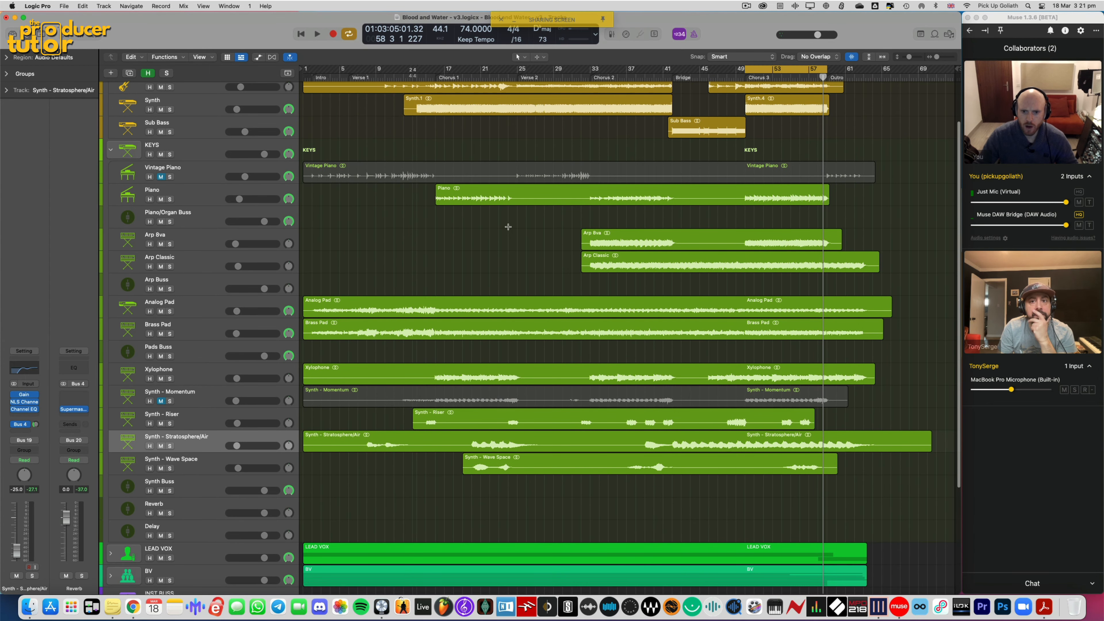
left_click_drag(517, 71, 590, 71)
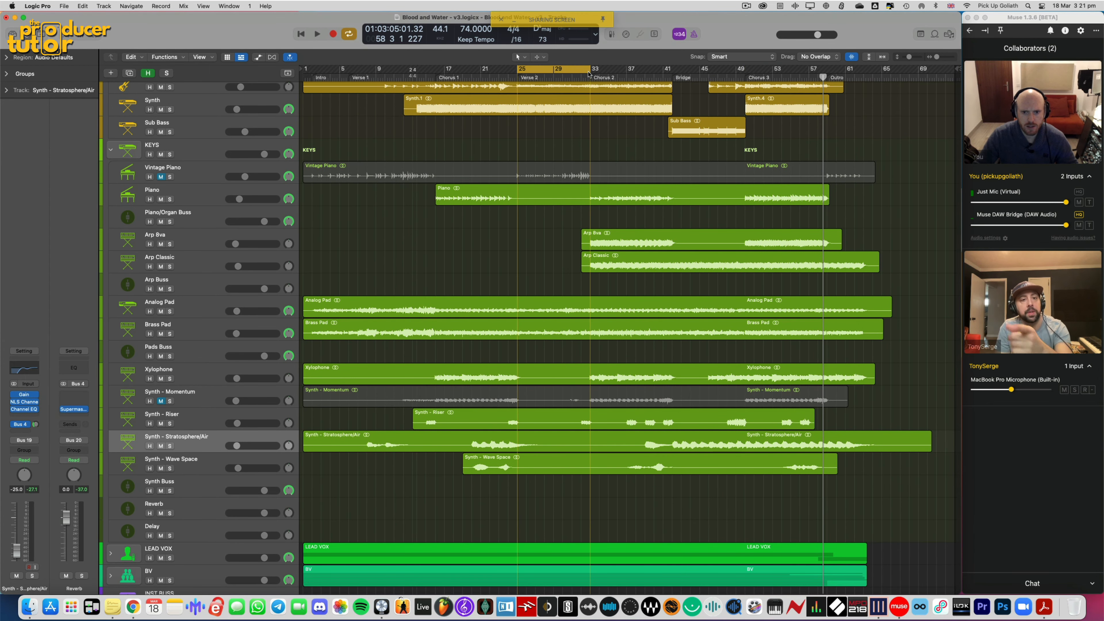
Unmute Vintage Piano and audition it in the cycled Verse 2, both soloed and with the full mix
left_click(161, 177)
left_click(176, 178)
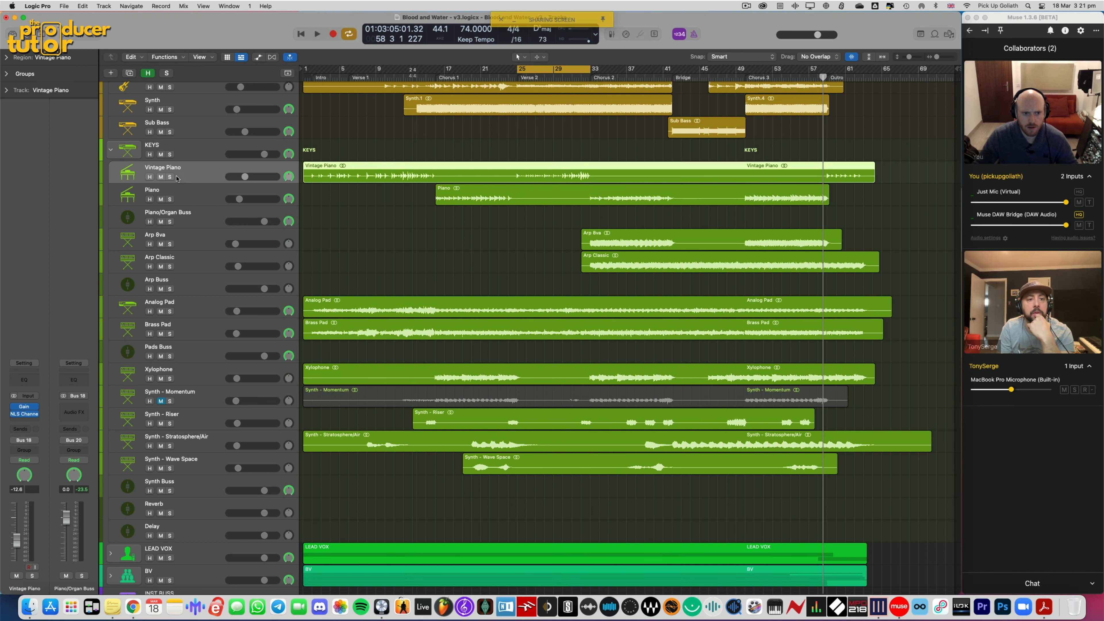
key("space")
left_click(170, 178)
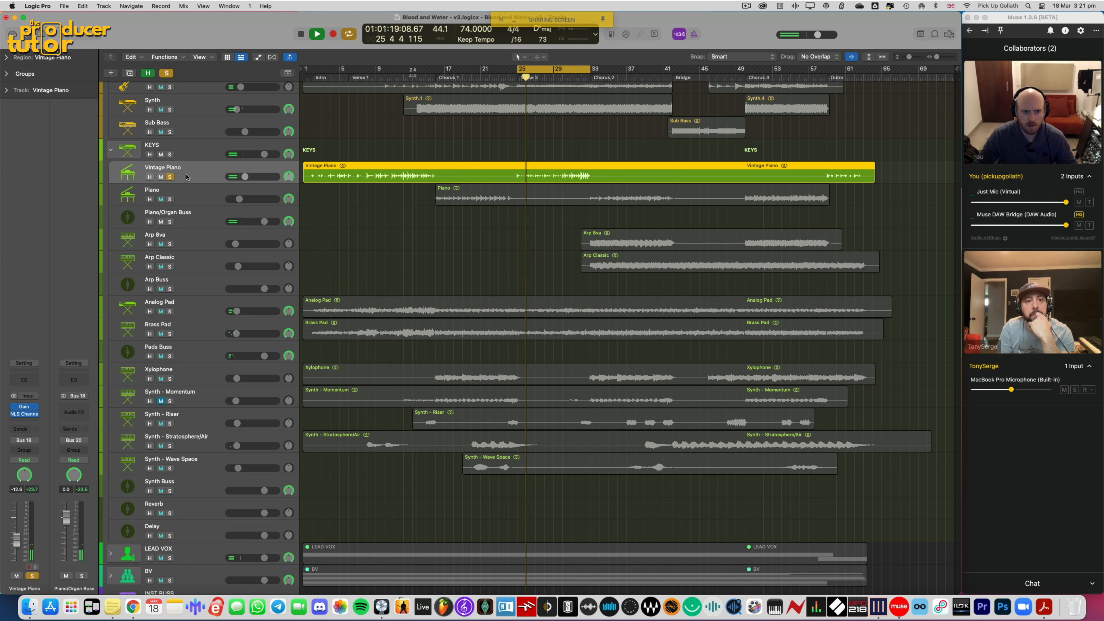
key("s")
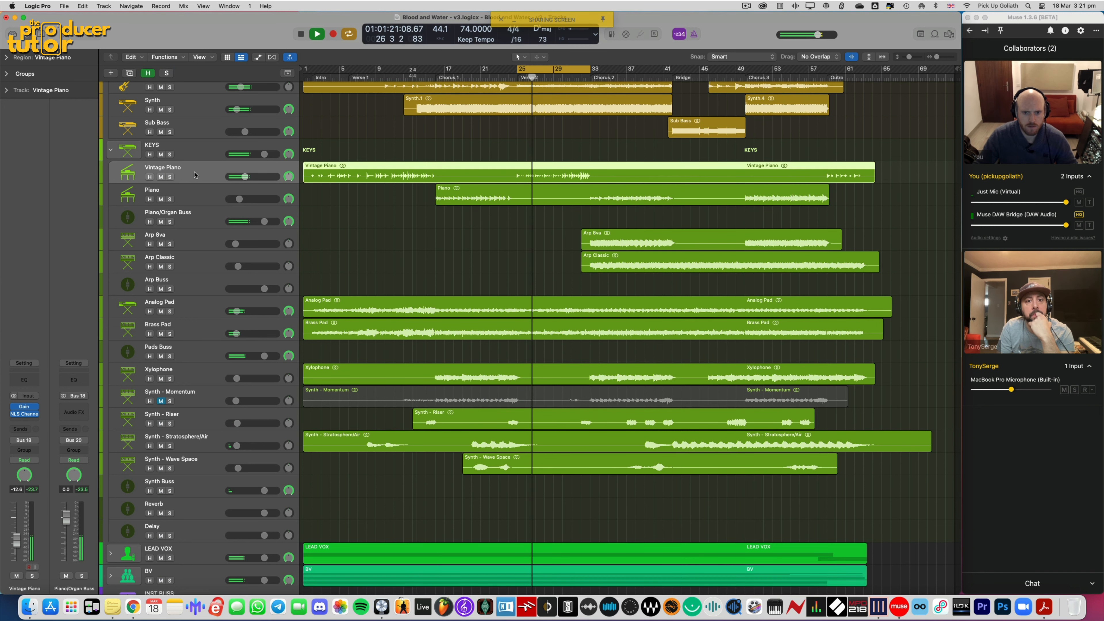
Solo Vintage Piano in the mixer, raise the Drive of its NLS Channel, and close the plug-in
key("x")
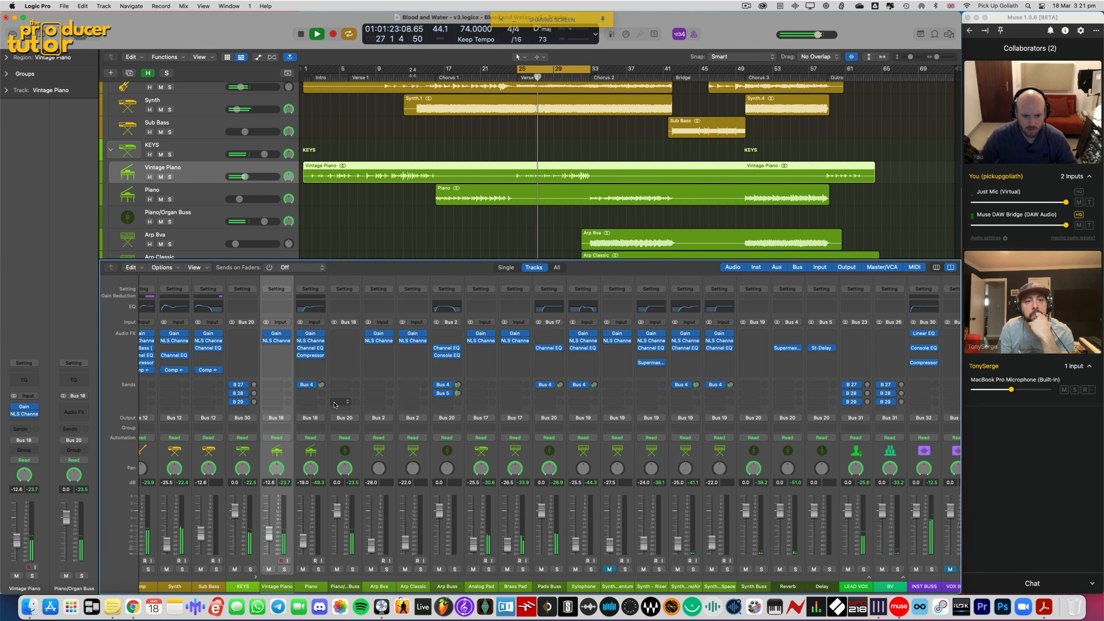
left_click(284, 569)
left_click(276, 340)
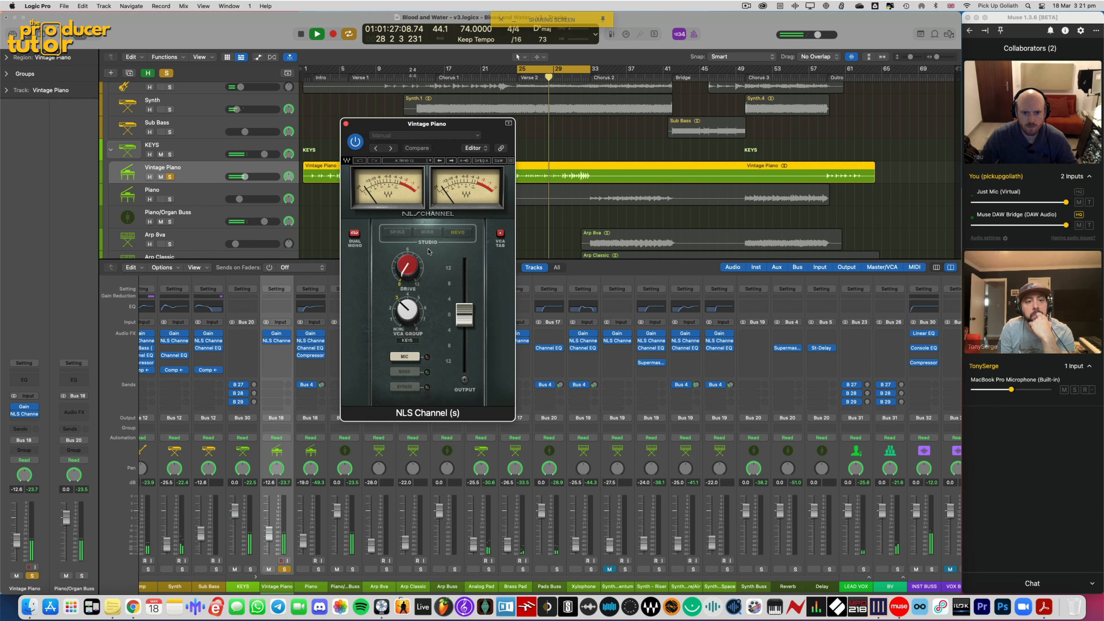
left_click_drag(408, 264, 408, 249)
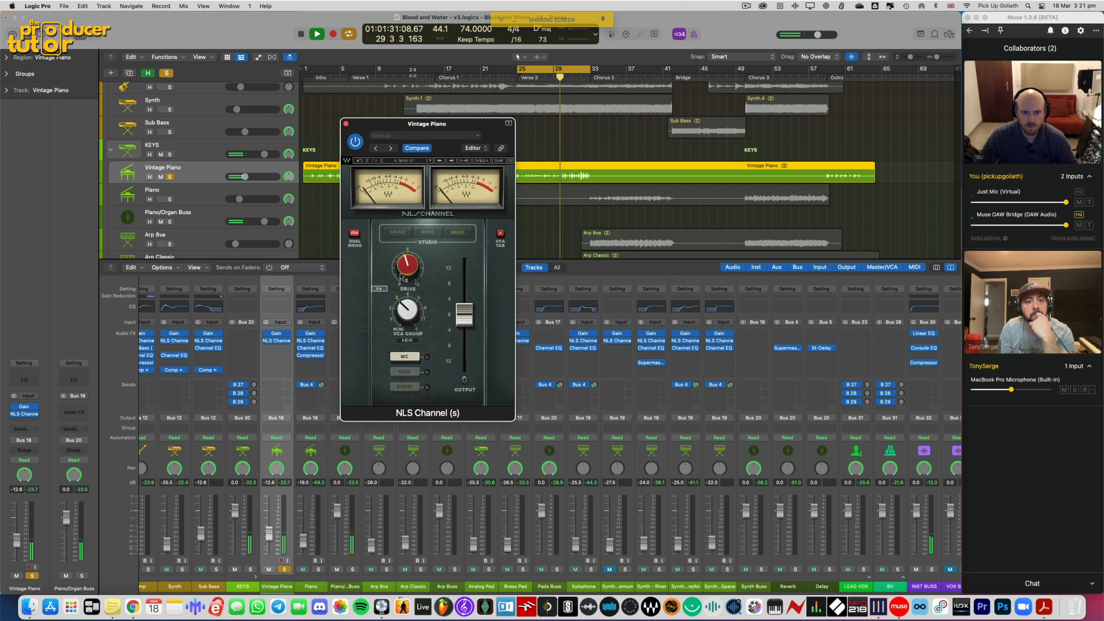
left_click(346, 124)
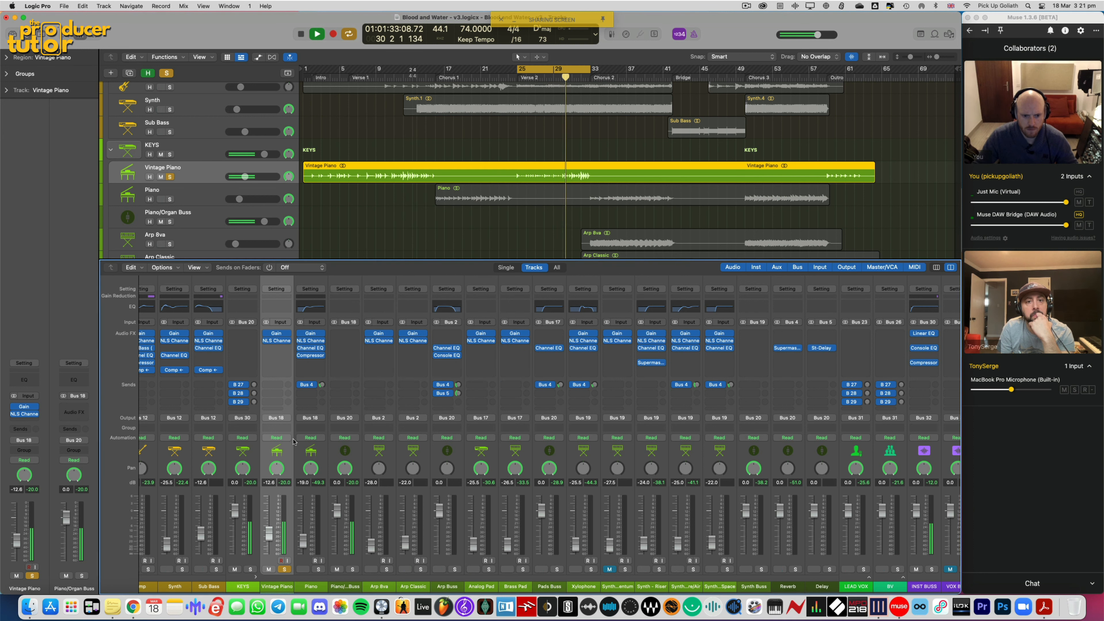
Add a Channel EQ to Vintage Piano with a 36 dB/Oct low cut at 100 Hz
left_click(284, 307)
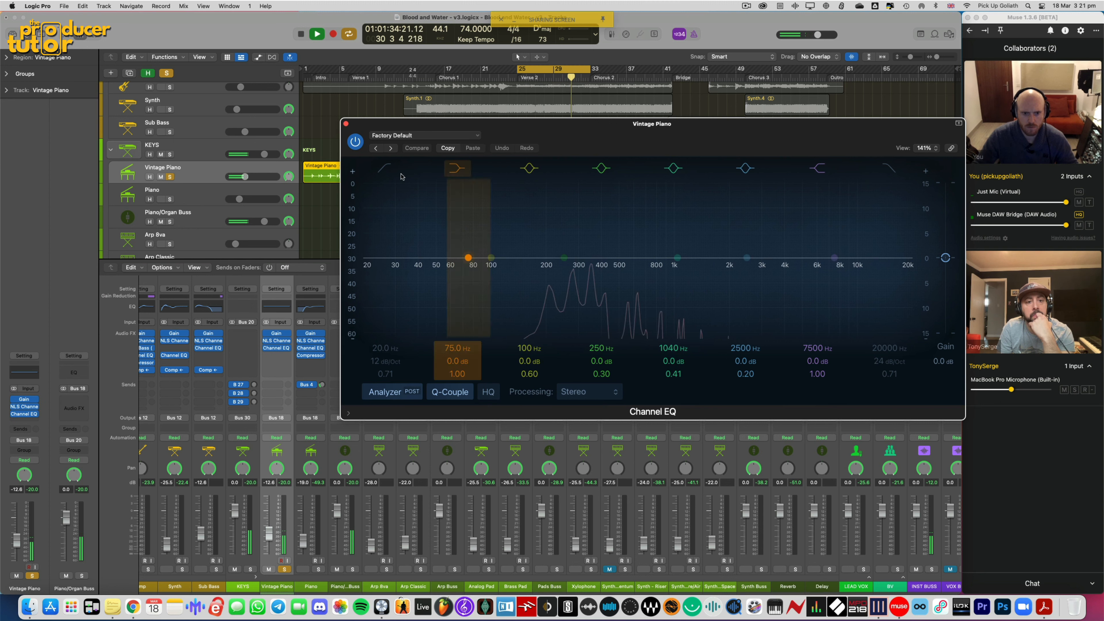
left_click_drag(264, 255, 264, 204)
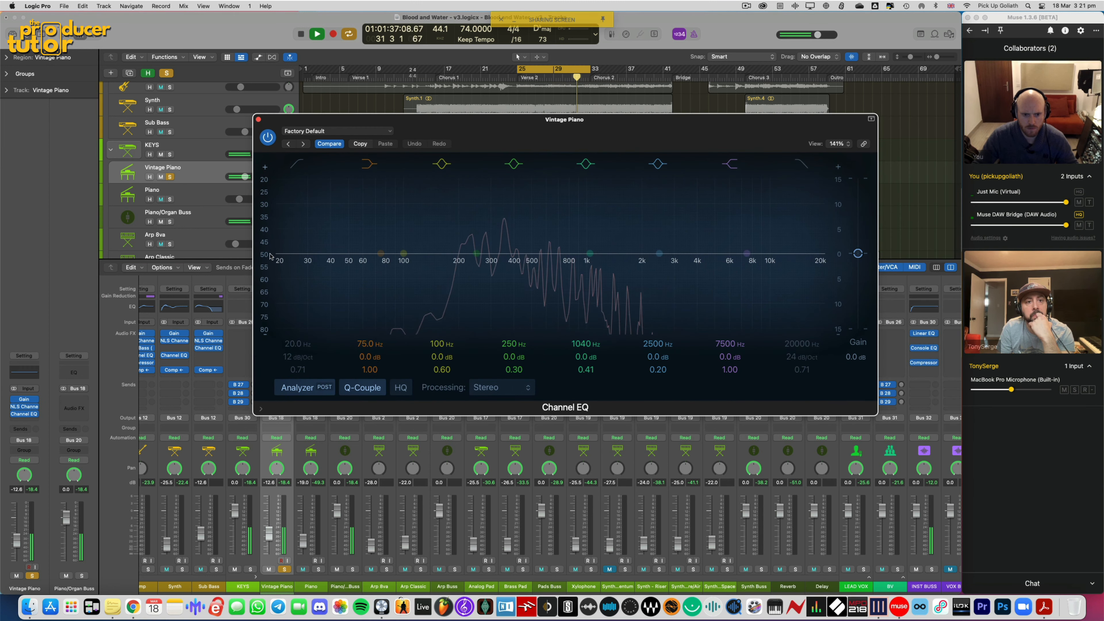
left_click(299, 165)
left_click_drag(303, 343, 303, 320)
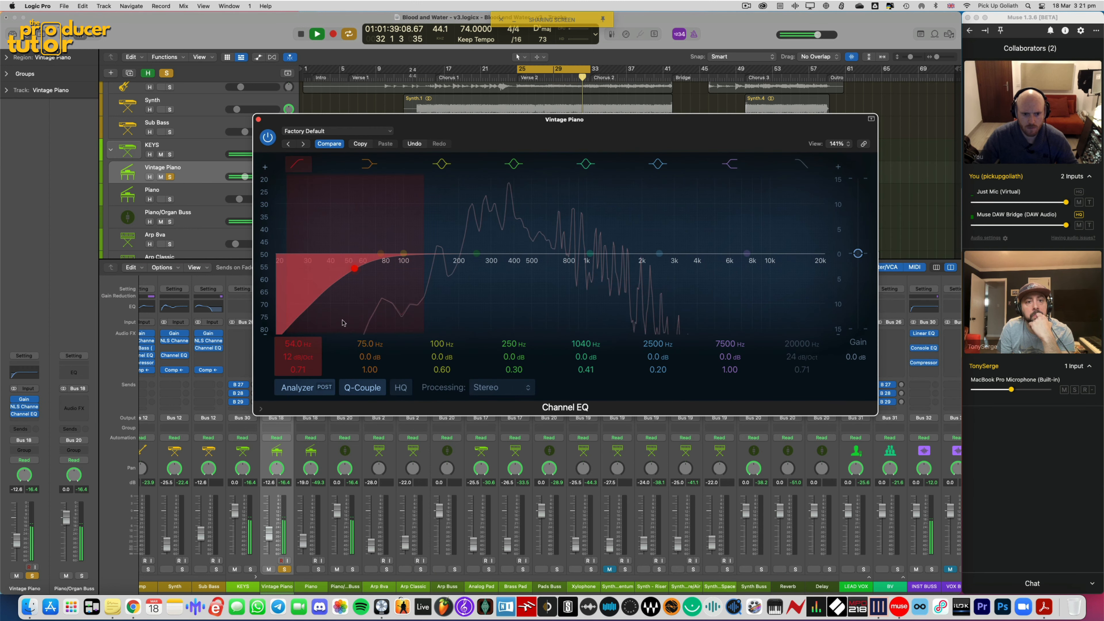
left_click_drag(304, 357, 304, 348)
left_click_drag(342, 305, 389, 305)
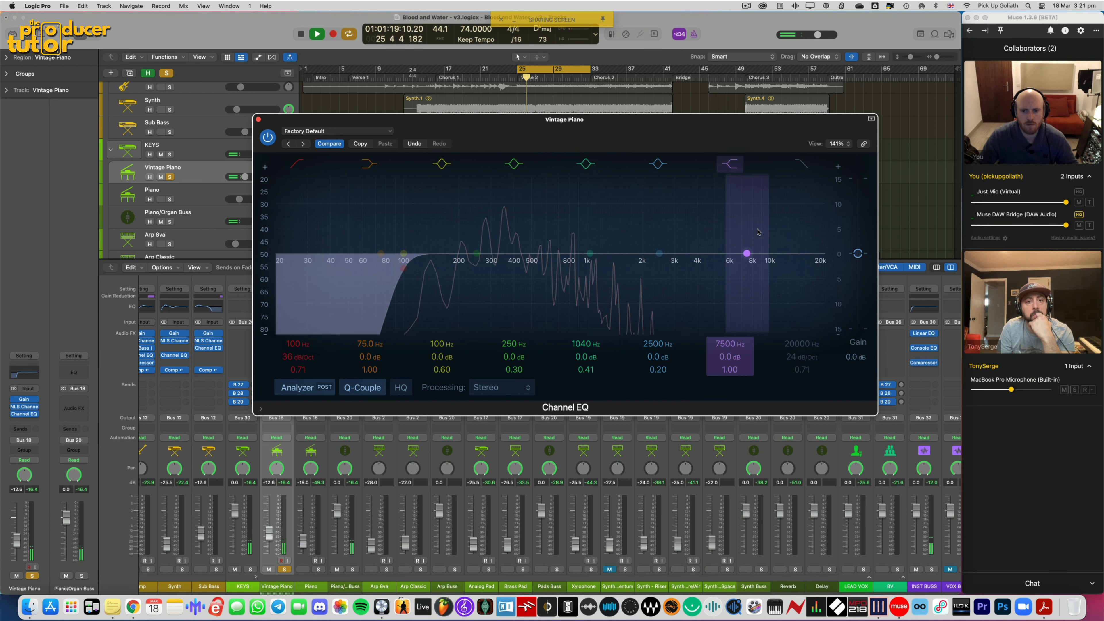
Close the Channel EQ and insert a stereo Compressor in a free effect slot of the Vintage Piano channel
left_click(258, 119)
left_click(276, 355)
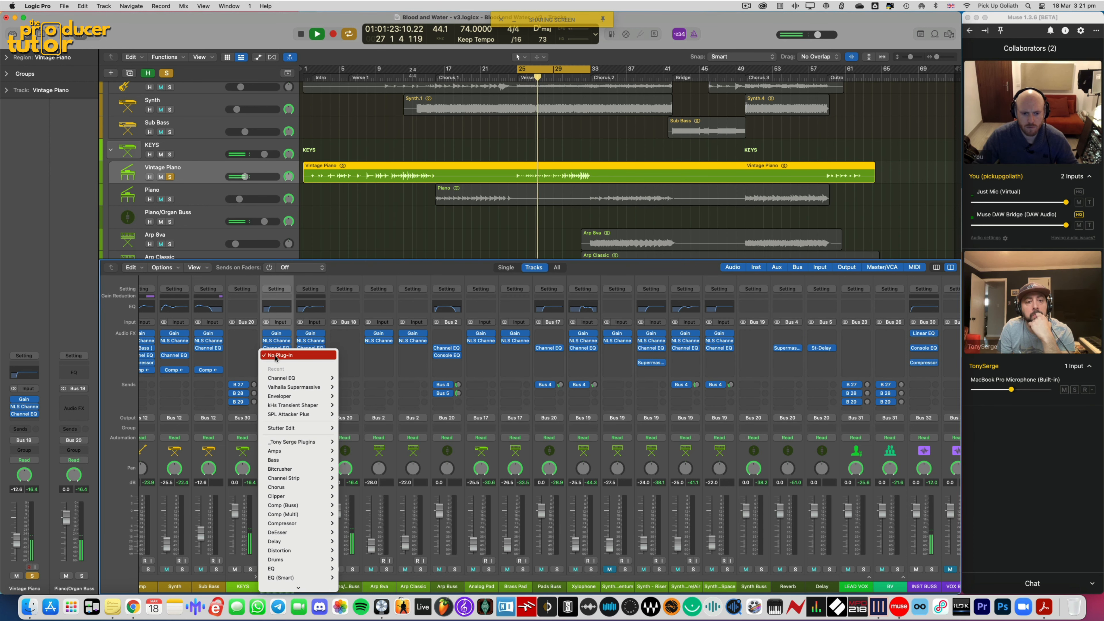
left_click(275, 357)
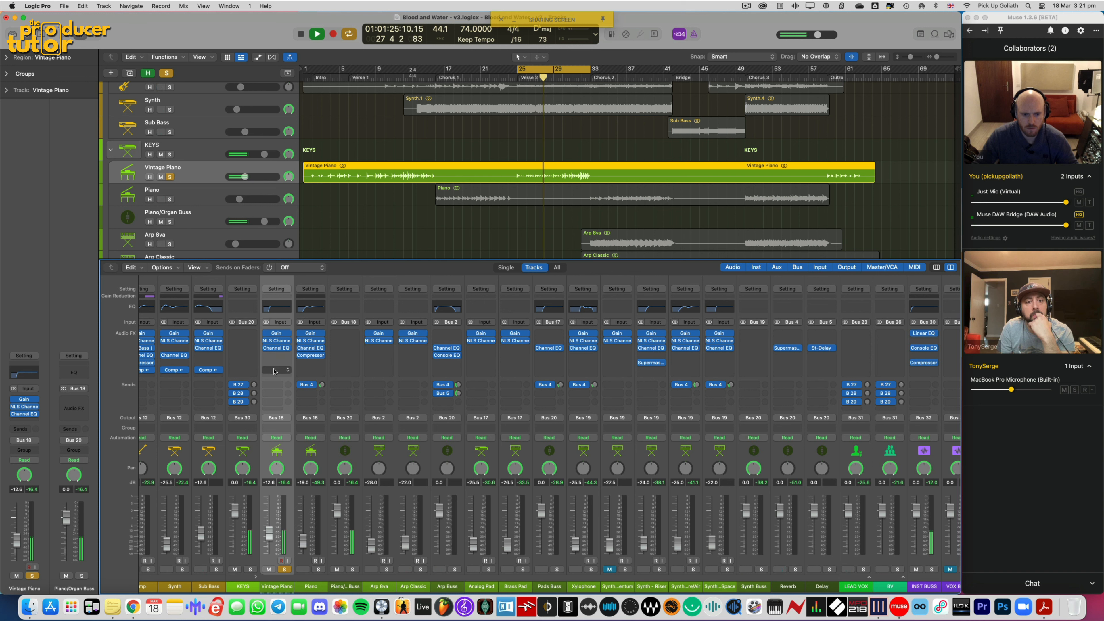
left_click(273, 370)
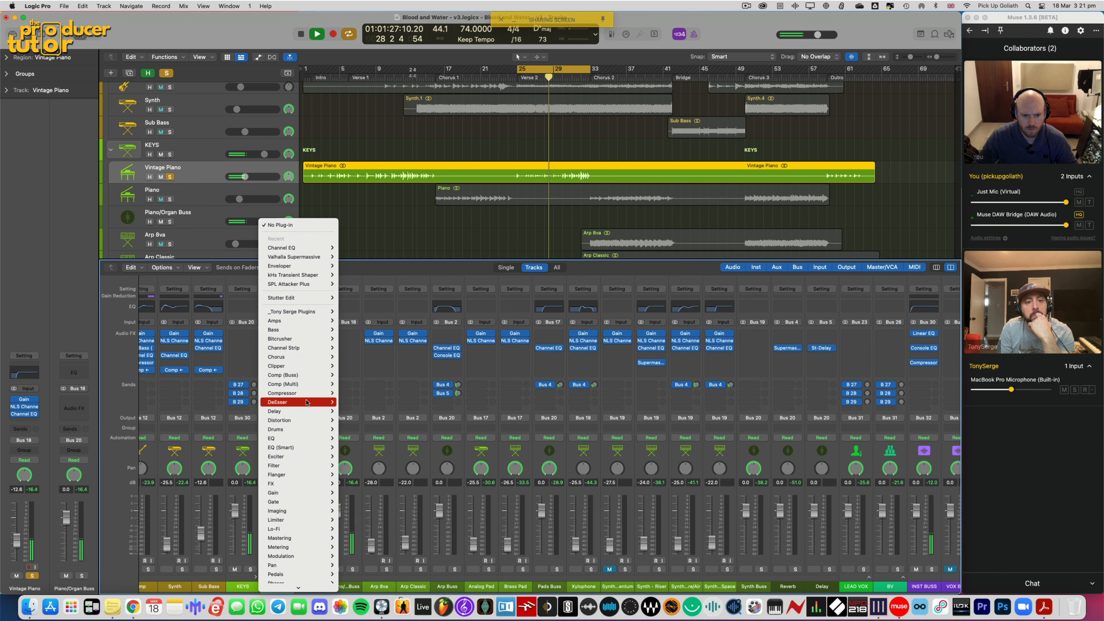
mouse_move(287, 392)
mouse_move(399, 246)
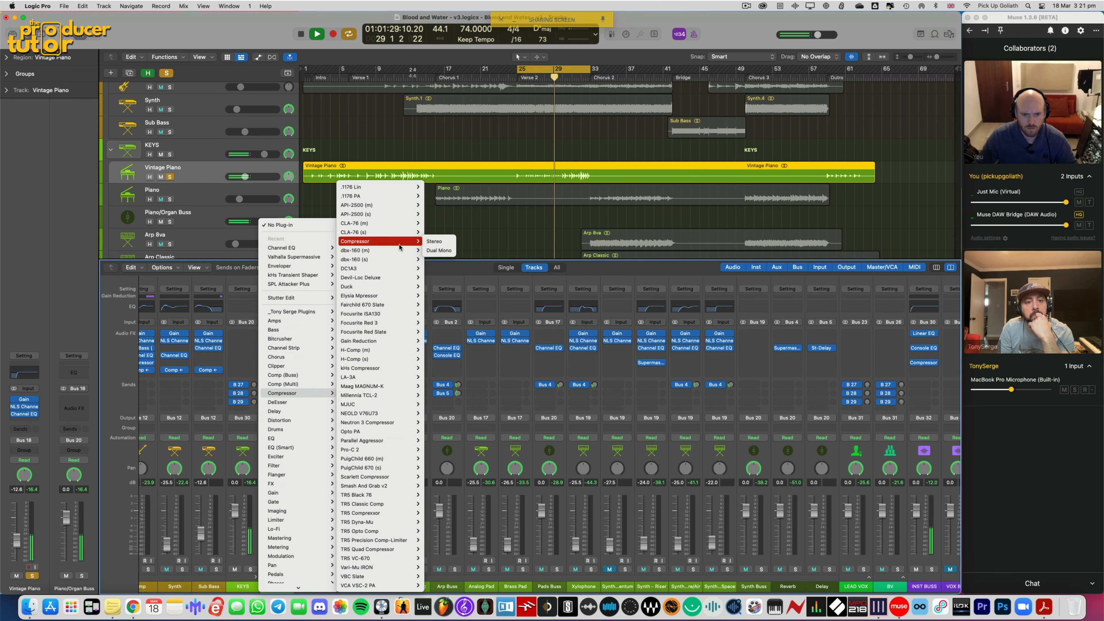
left_click(434, 241)
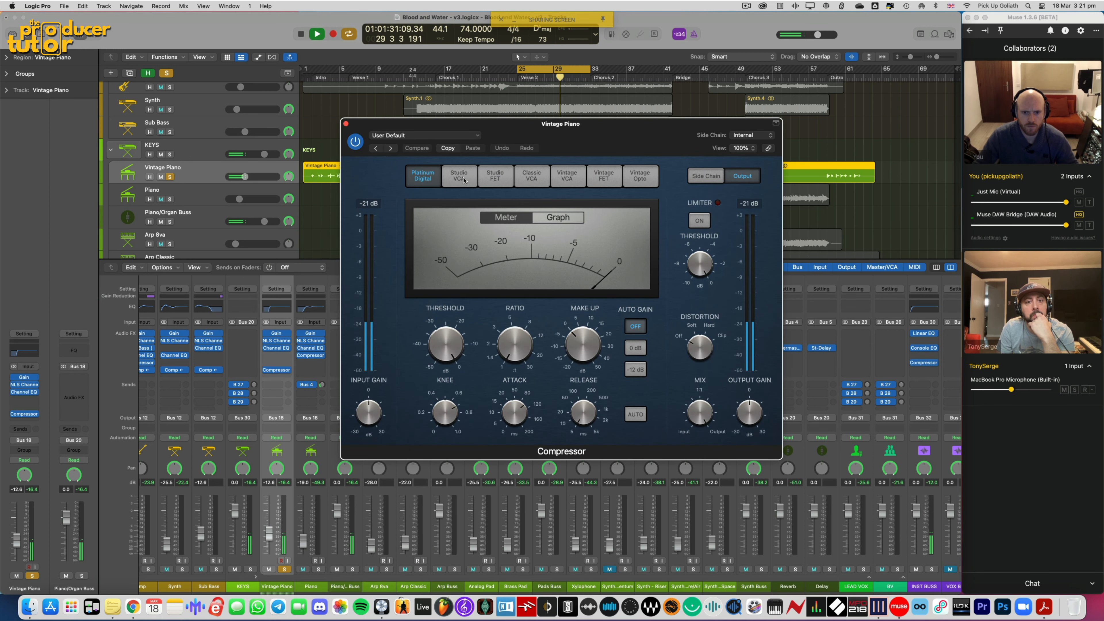
Switch the Vintage Piano compressor to the Studio VCA model, adjust its ratio and threshold, and enable automatic release
left_click(459, 176)
left_click_drag(503, 356, 504, 335)
left_click_drag(443, 351, 439, 459)
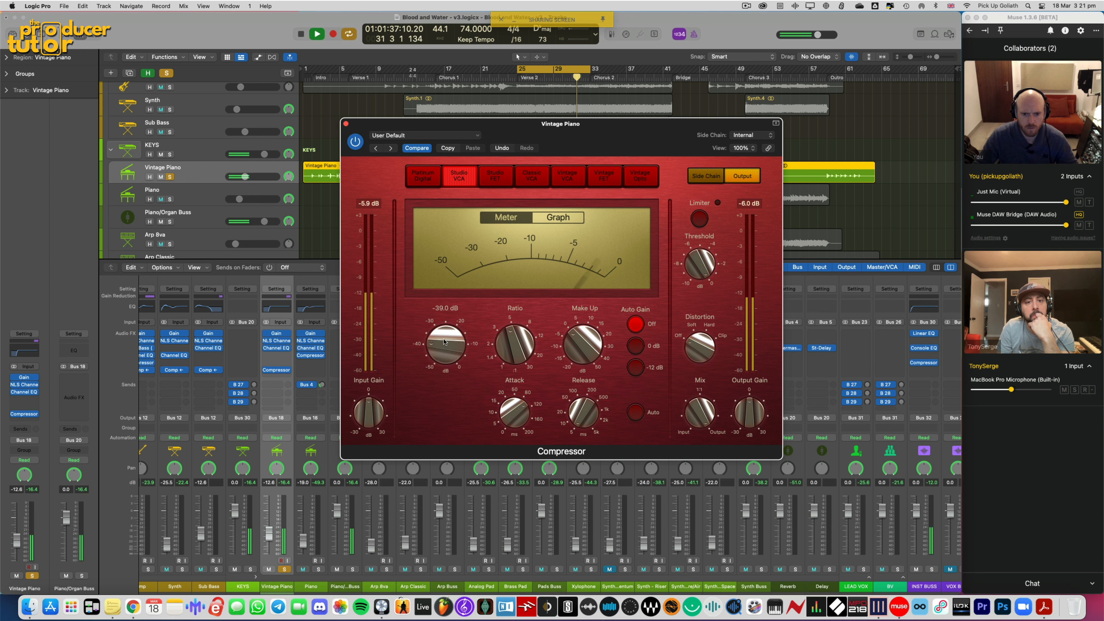
left_click_drag(445, 341, 444, 349)
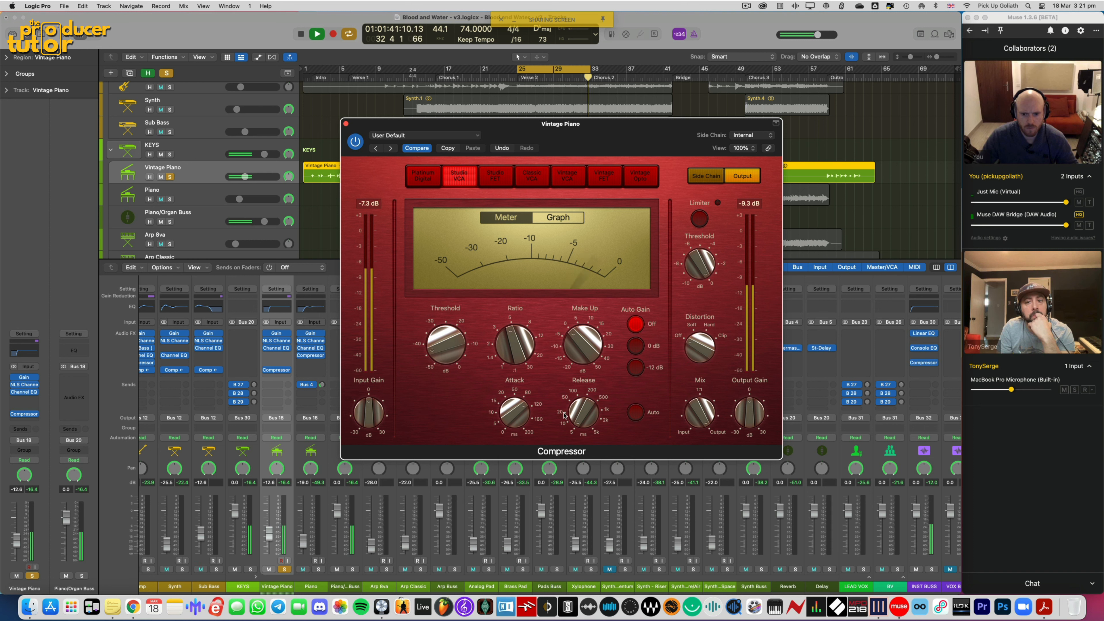
left_click(635, 411)
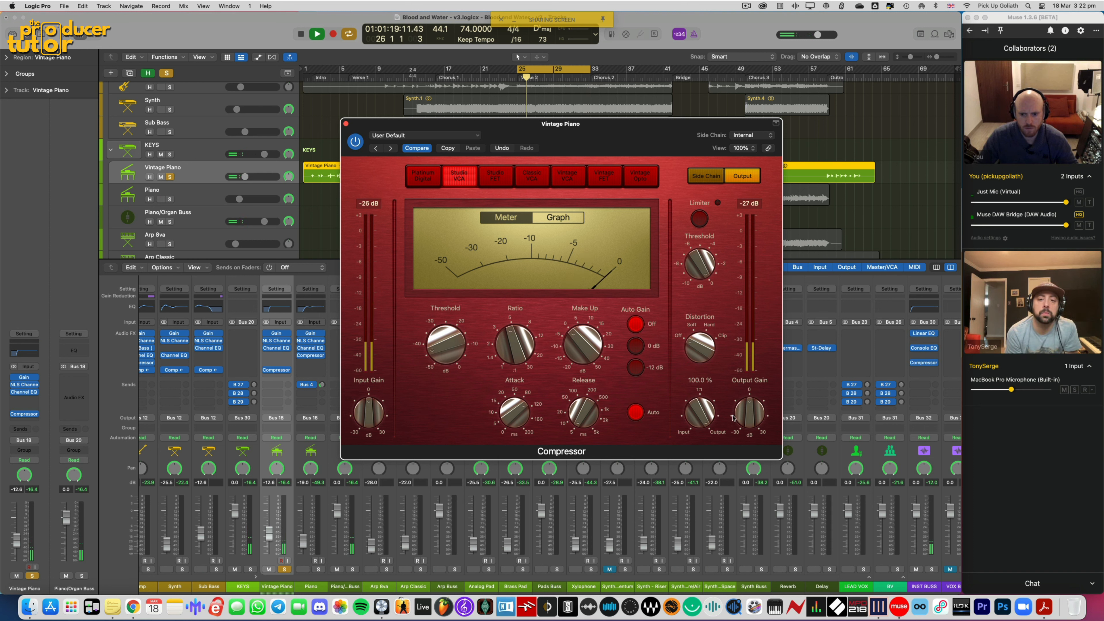
Unsolo the Vintage Piano and fine-tune its compressor's output gain against the full mix
mouse_move(747, 419)
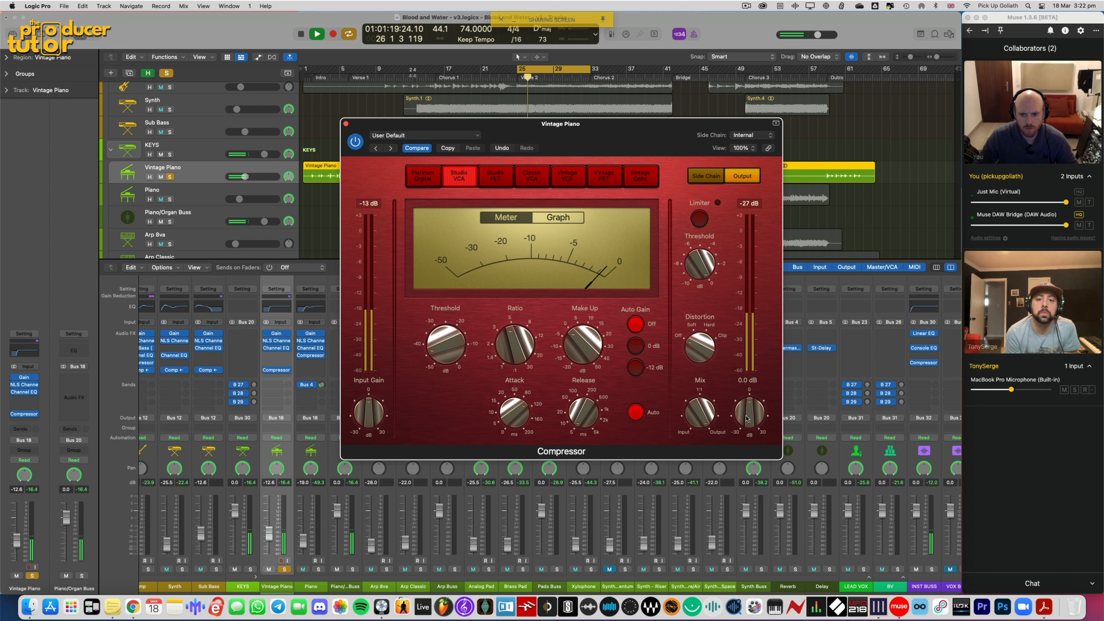
left_click(285, 569)
left_click_drag(747, 416, 747, 413)
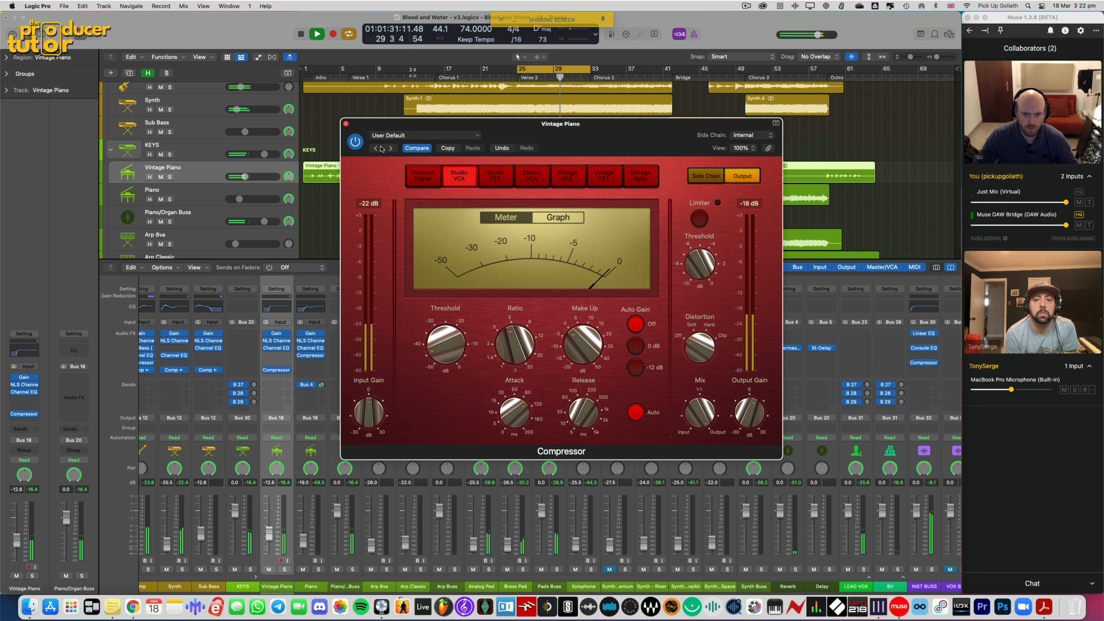
left_click(347, 124)
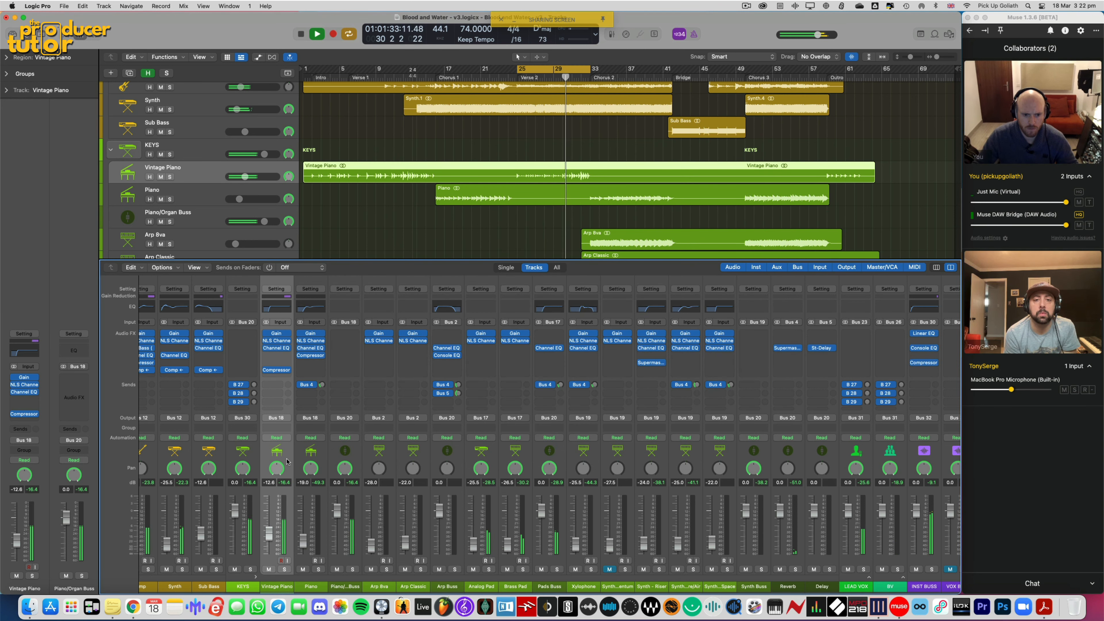
left_click(276, 370)
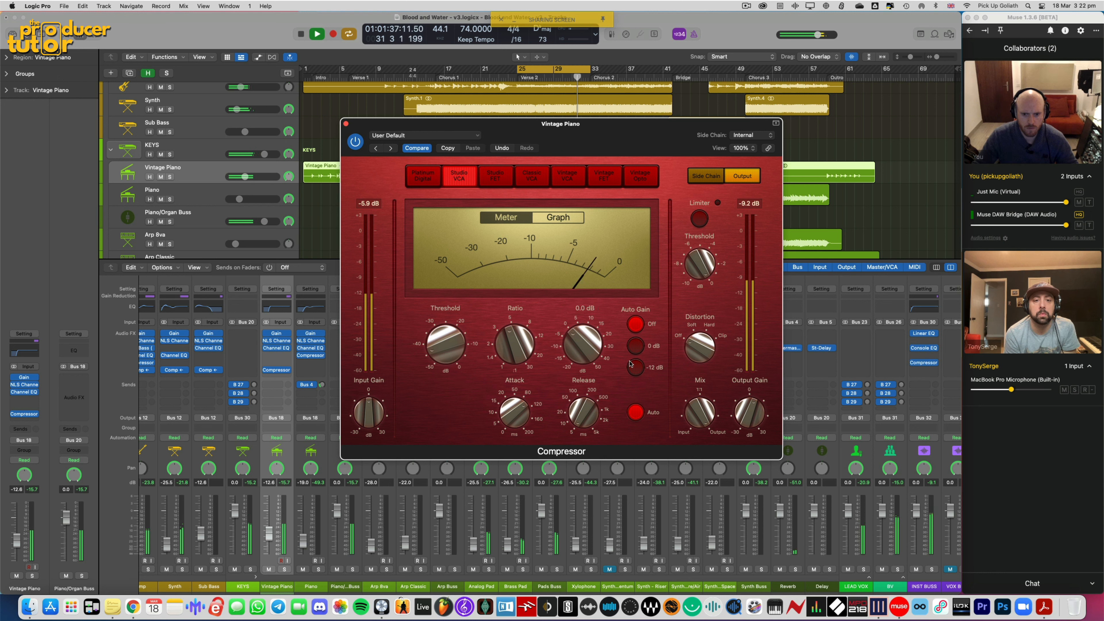
left_click_drag(745, 412, 746, 416)
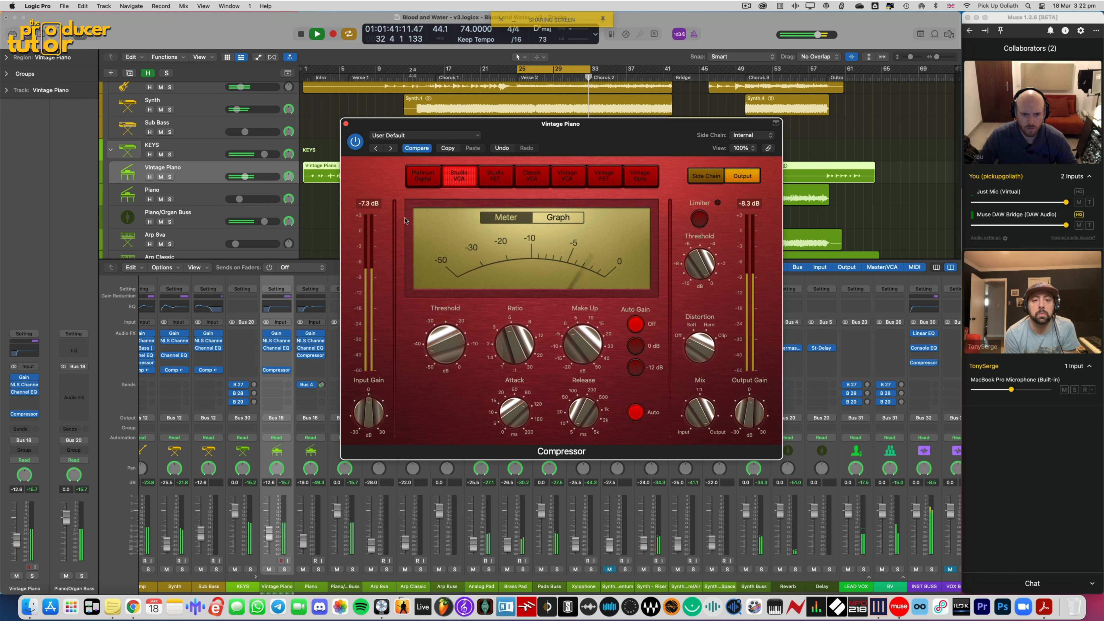
left_click(346, 125)
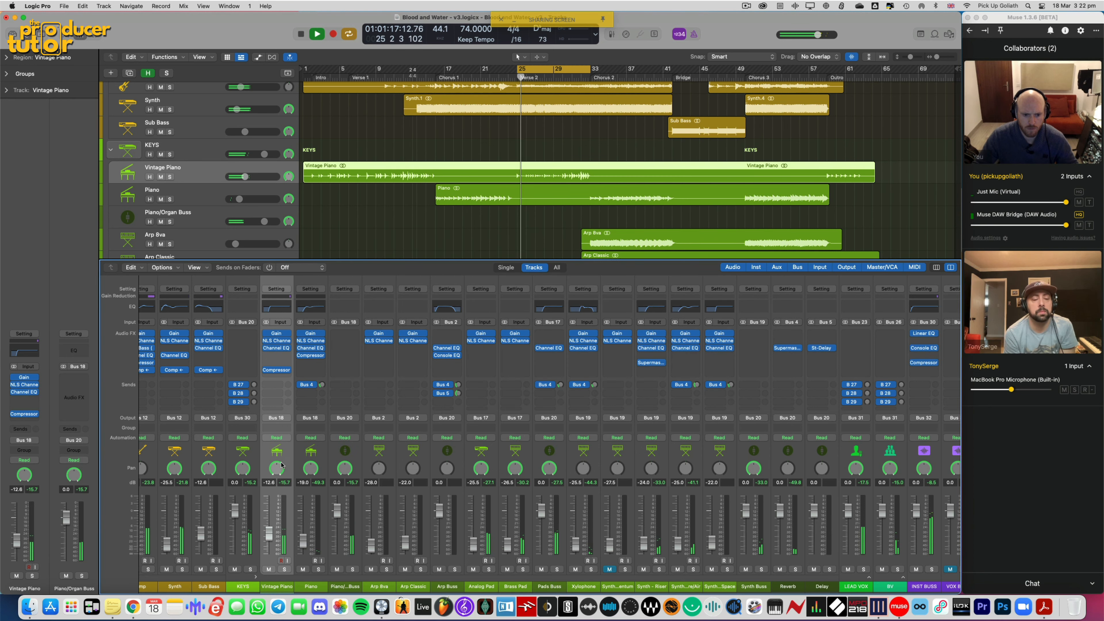
Stop playback, hide the mixer and examine the Vintage Piano waveform up close from Verse 1 through Verse 2
key("x")
key("space")
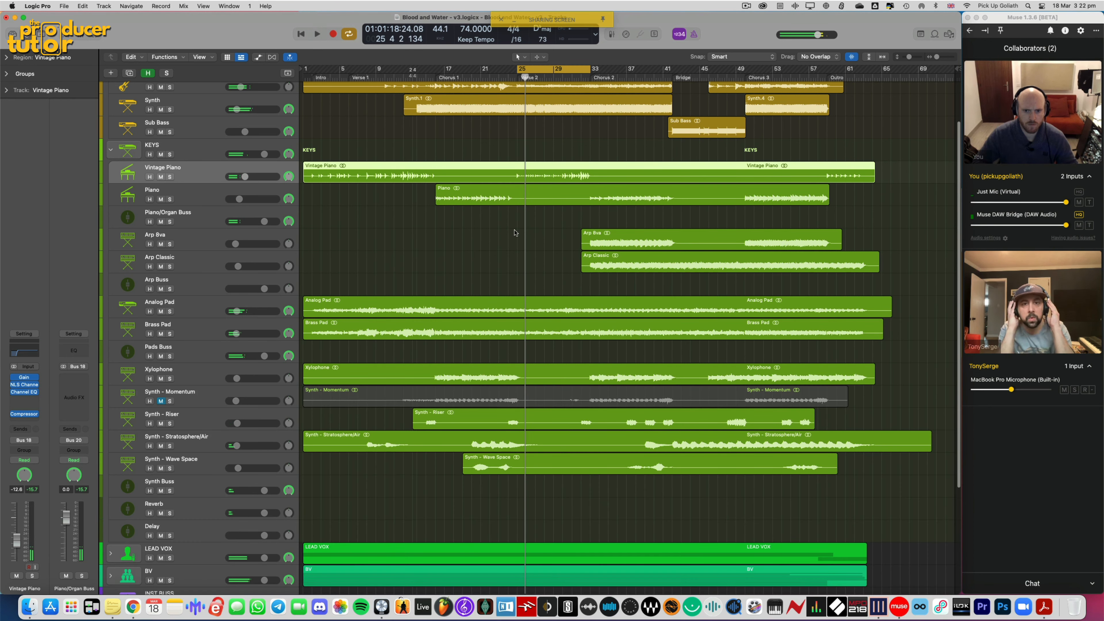
key("super+Down")
key("super+Down")
key("super+Down")
key("super+Down")
key("super+Right")
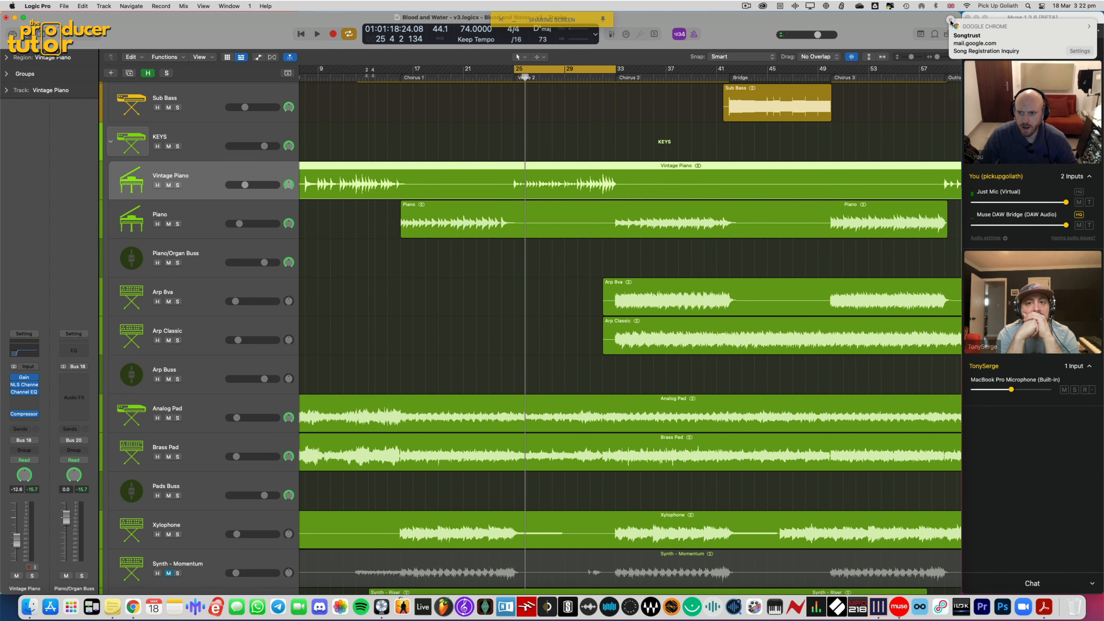
left_click(950, 20)
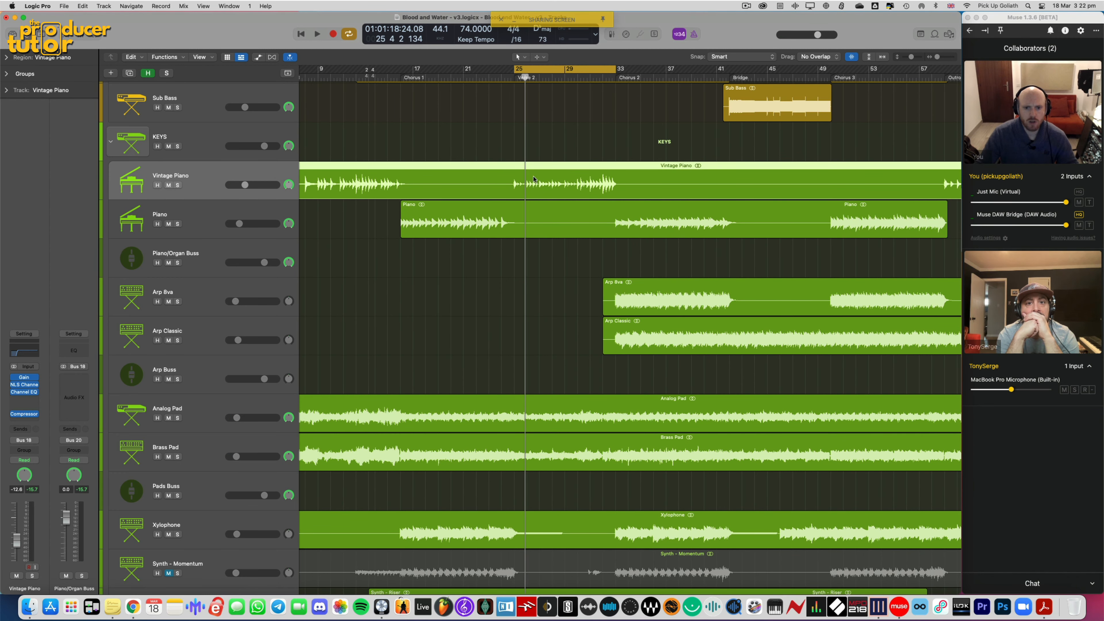
key("super+Down")
key("super+Down")
key("super+Down")
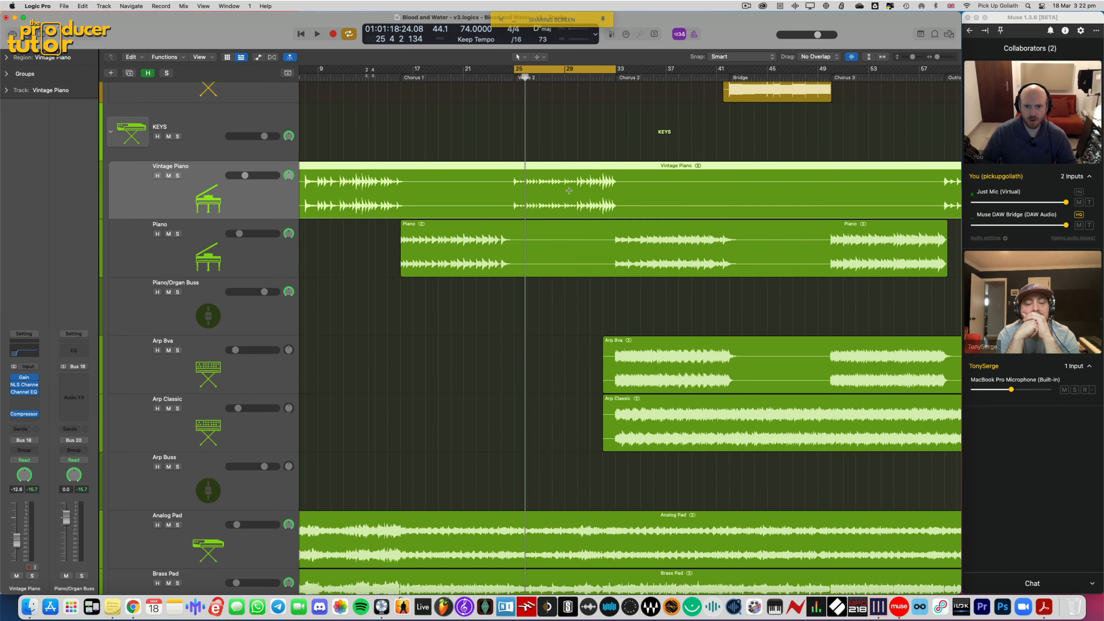
key("super+Right")
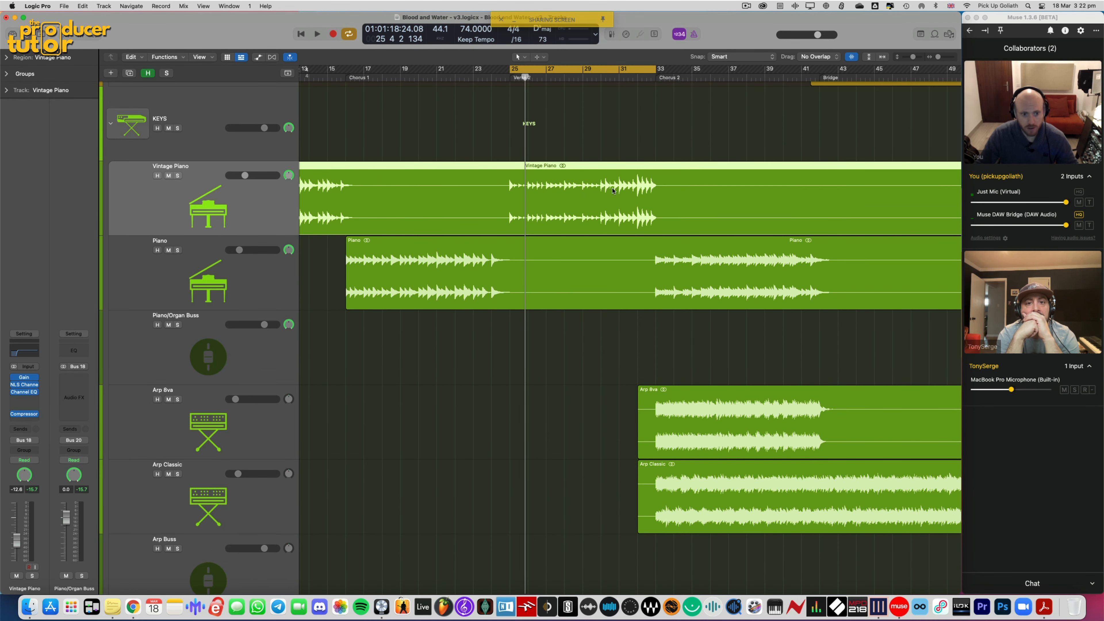
scroll(530, 288, "left", 5)
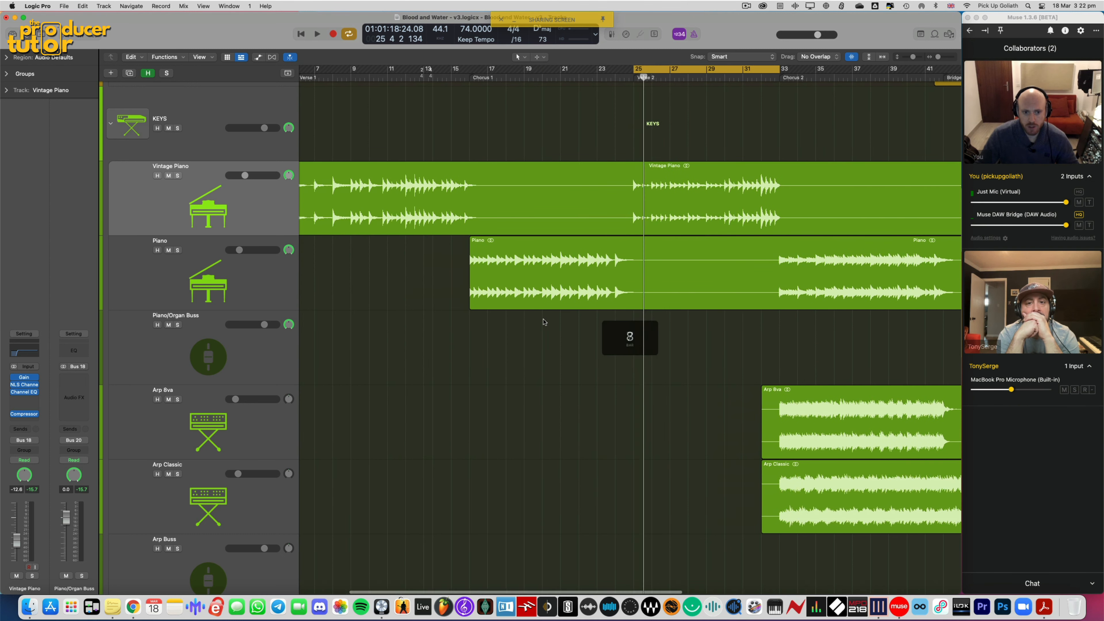
left_click(516, 205)
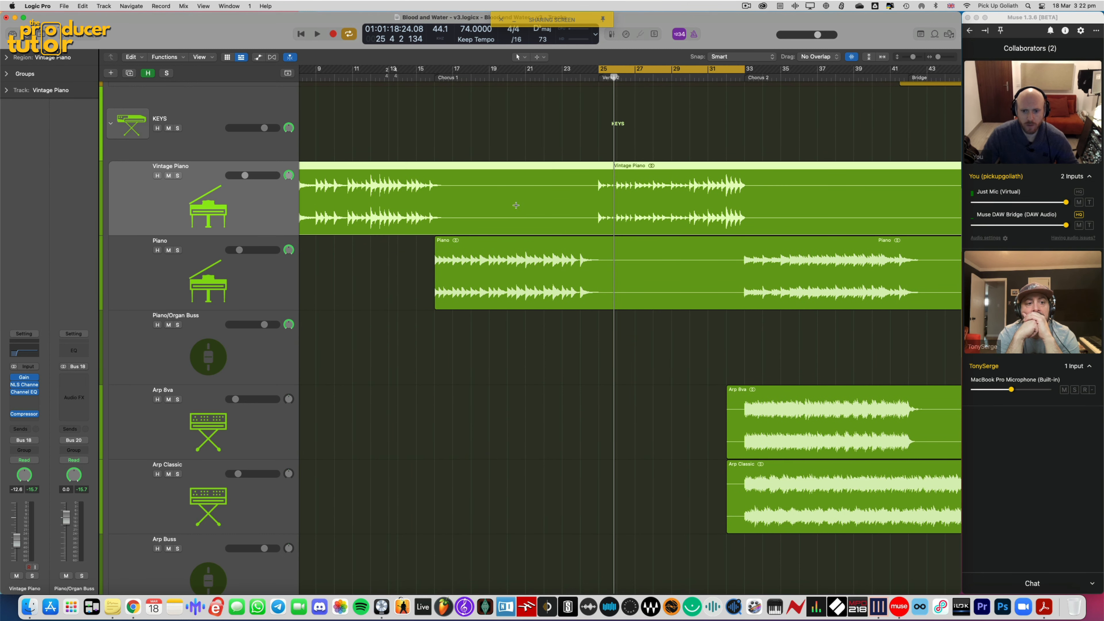
scroll(540, 204, "right", 5)
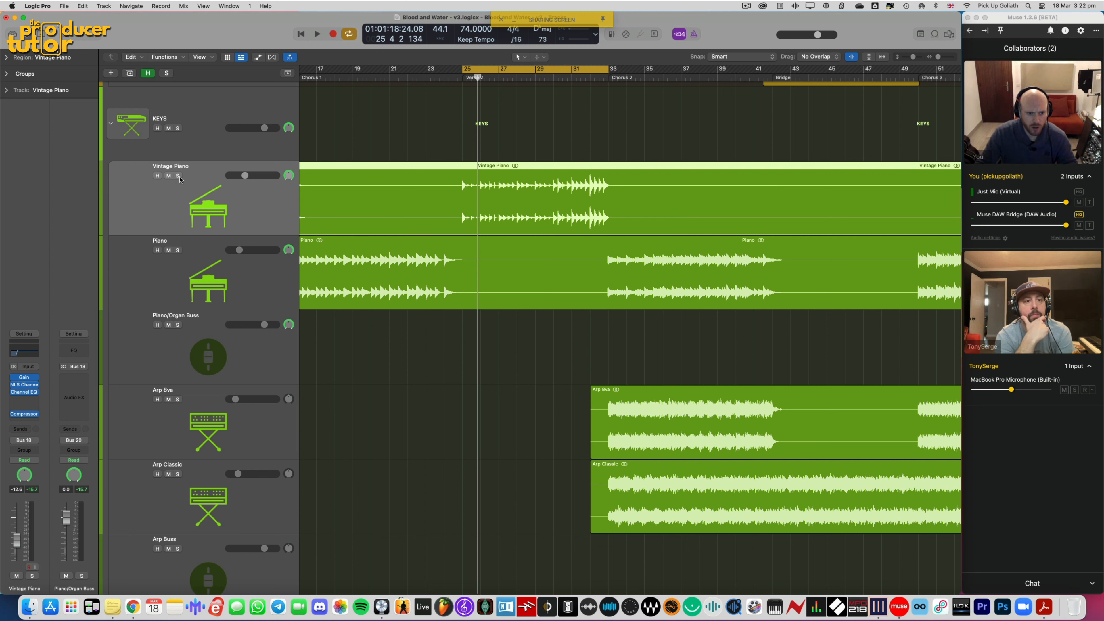
Solo the Vintage Piano and insert a stereo Space Designer reverb below its Compressor
left_click(178, 176)
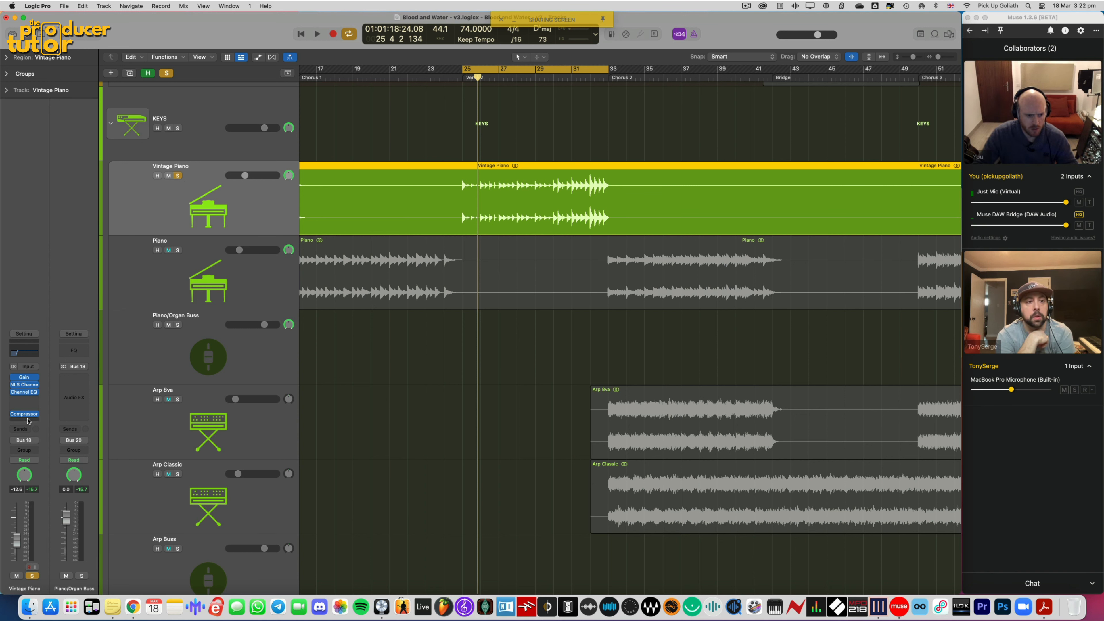
left_click(27, 420)
mouse_move(61, 450)
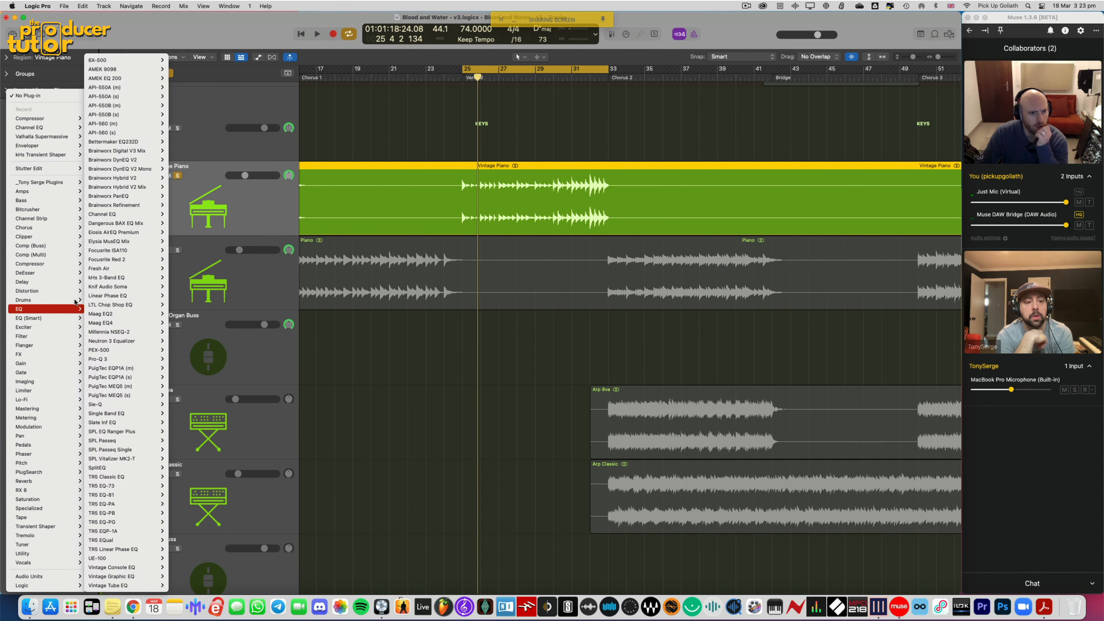
mouse_move(52, 481)
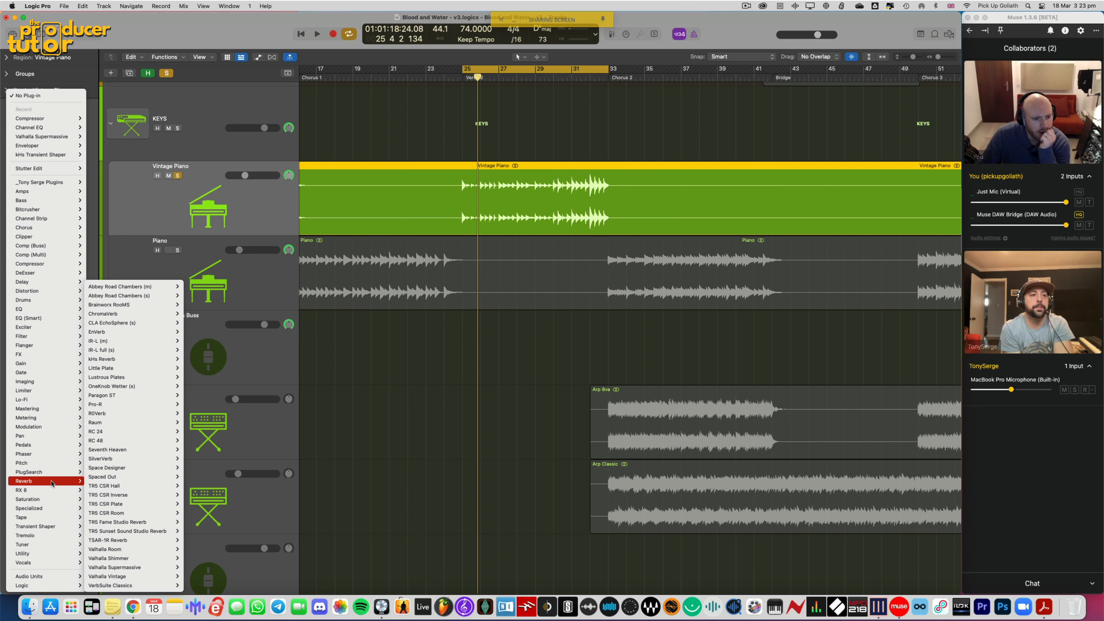
mouse_move(129, 480)
left_click(194, 468)
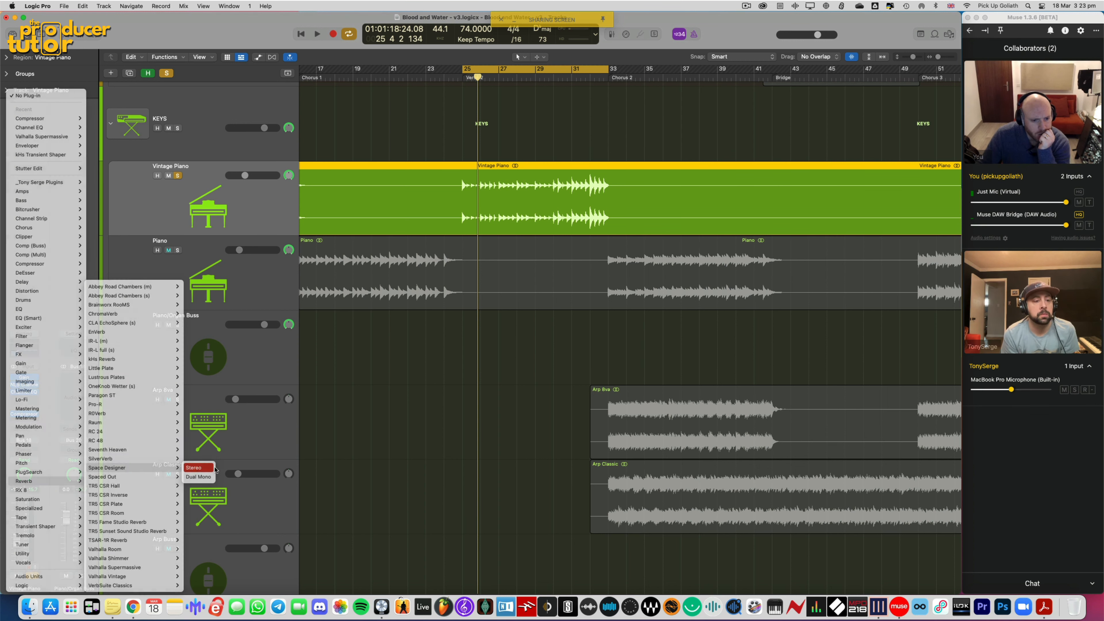
Load the 02.3s Dark Piano Hall preset from the large hall spaces in Space Designer
left_click_drag(645, 148, 648, 237)
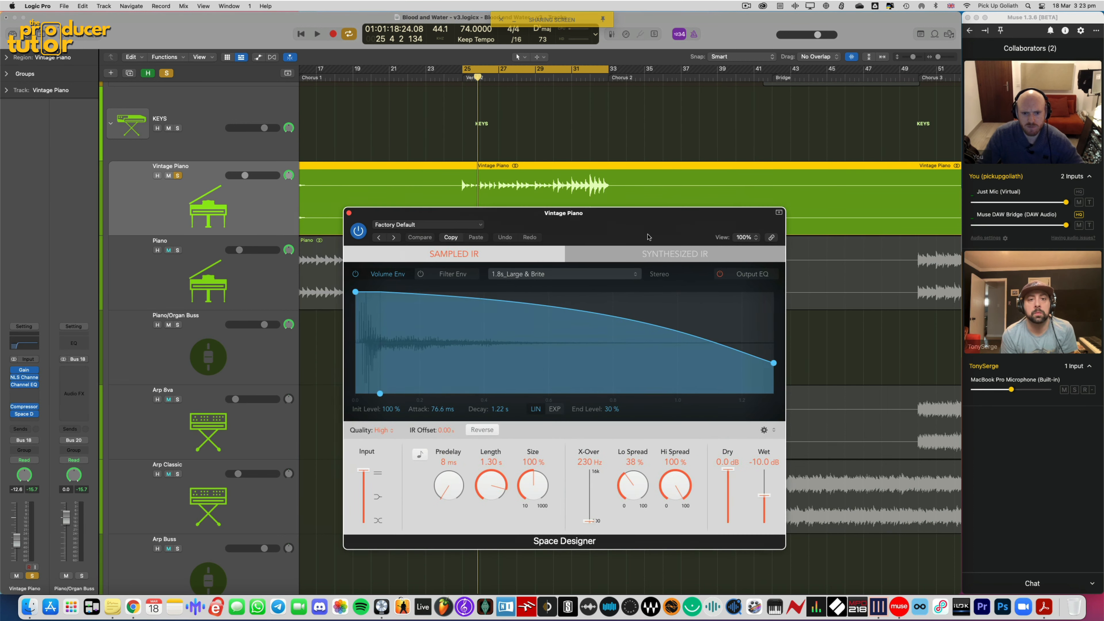
left_click(481, 224)
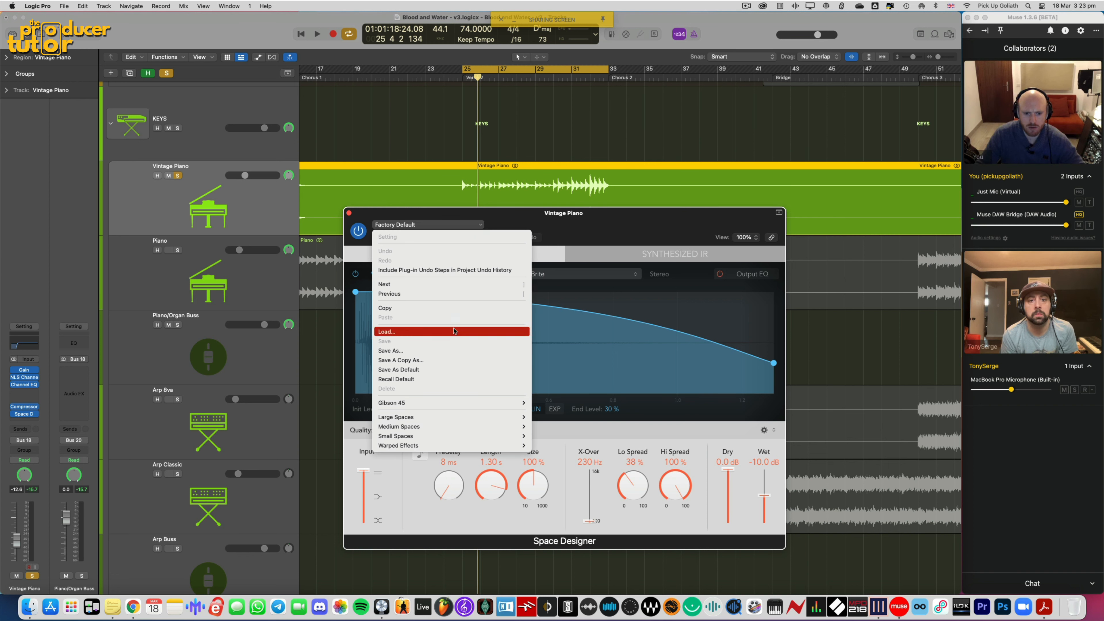
mouse_move(478, 417)
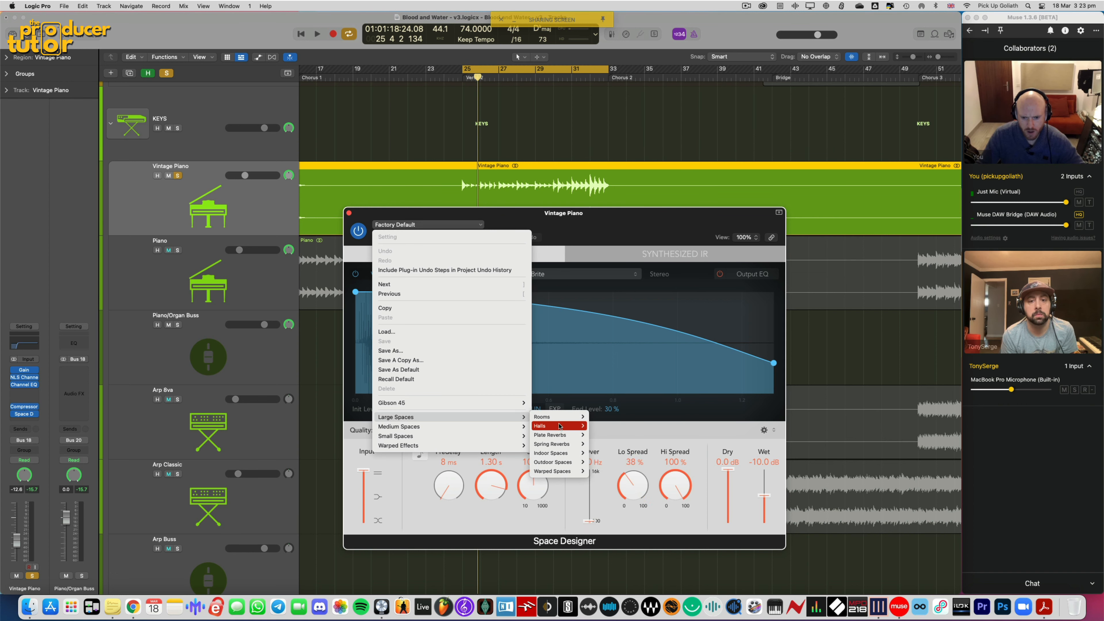
mouse_move(544, 426)
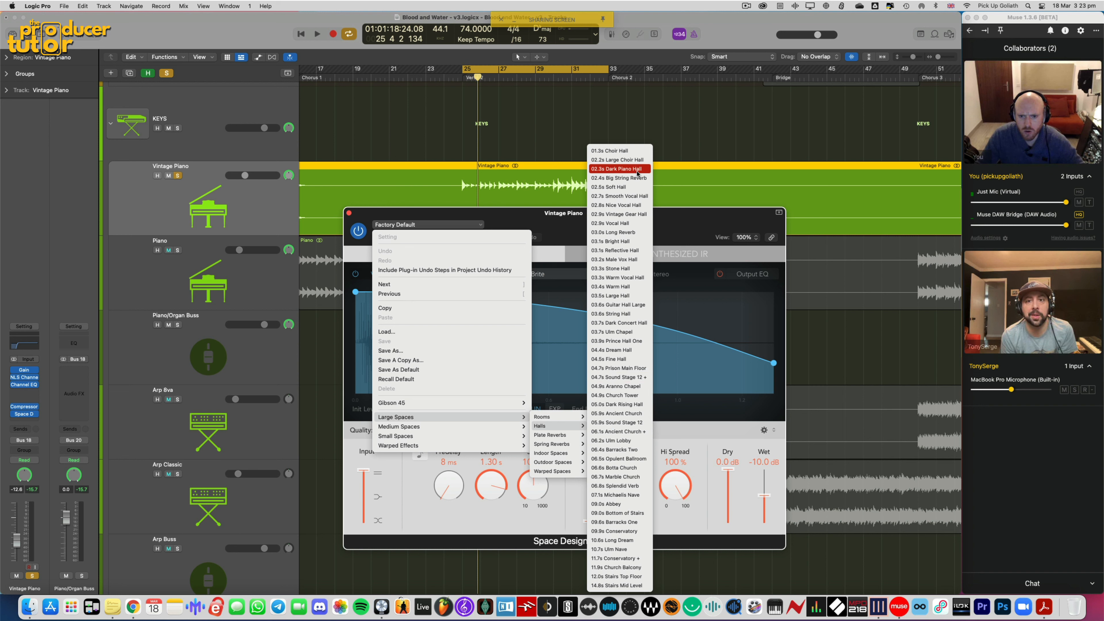
left_click(637, 173)
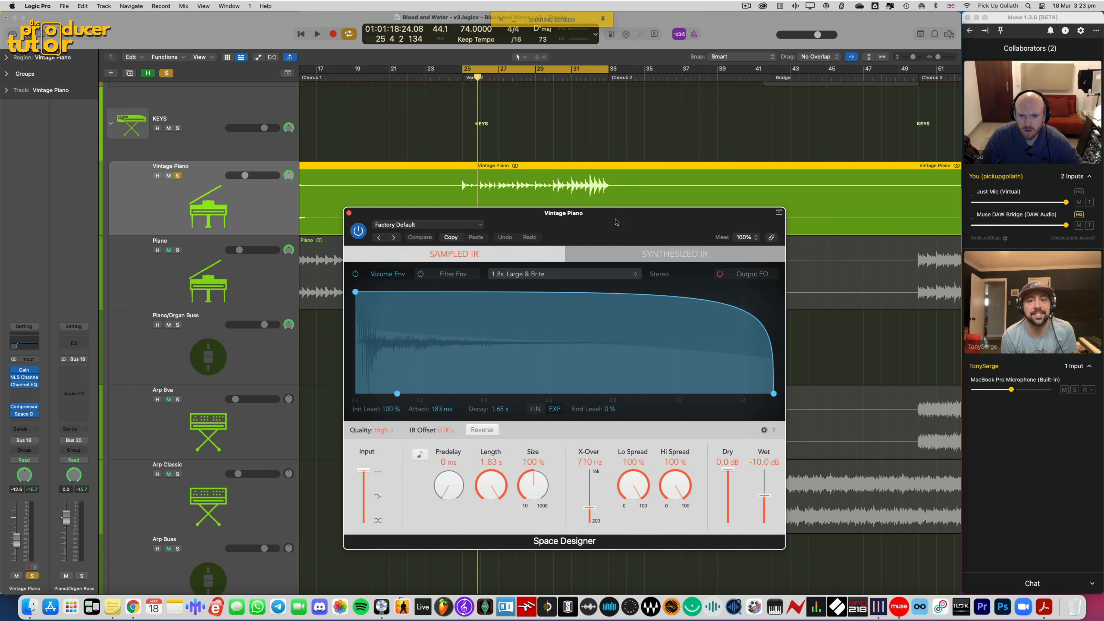
Audition the reverb, lower its wet level to -18.5 dB and add a 12 dB/Oct low cut to its output EQ
key("space")
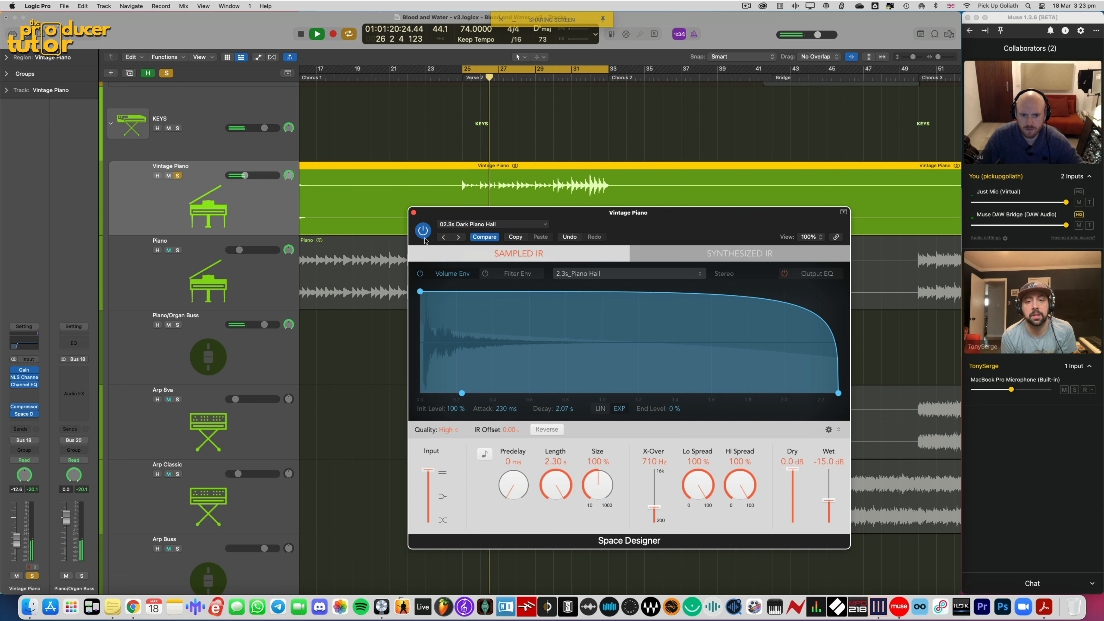
left_click(422, 234)
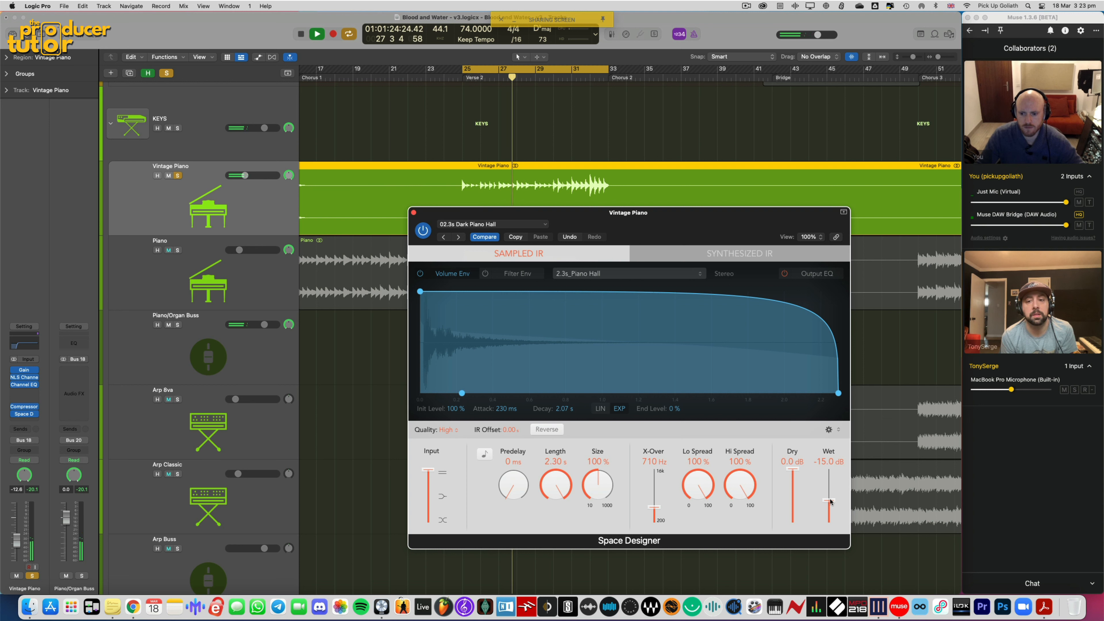
left_click(809, 274)
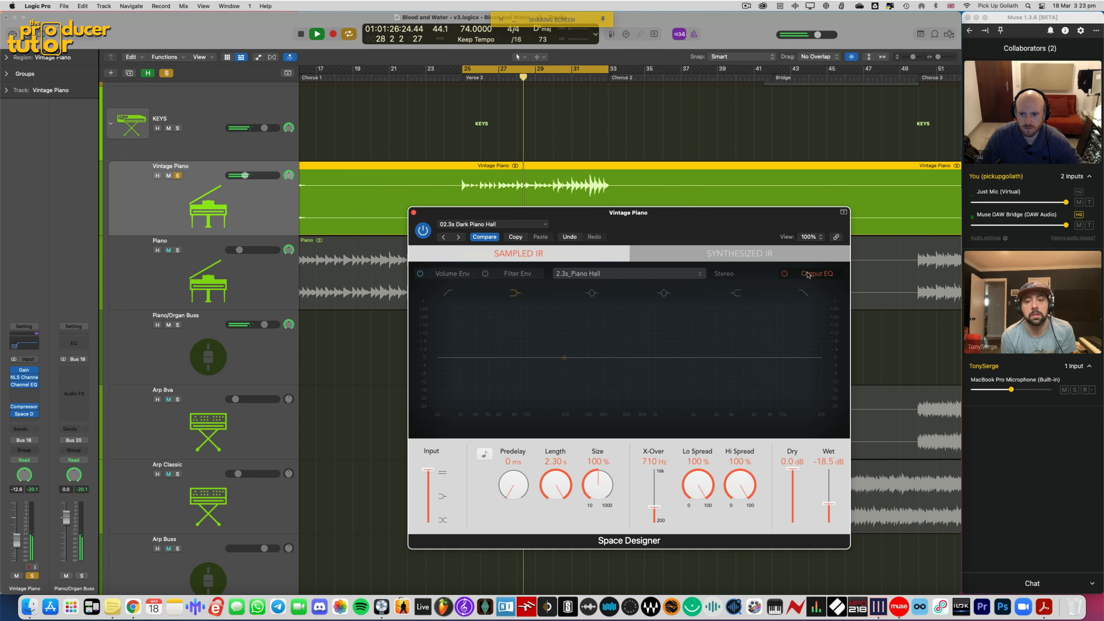
left_click(449, 295)
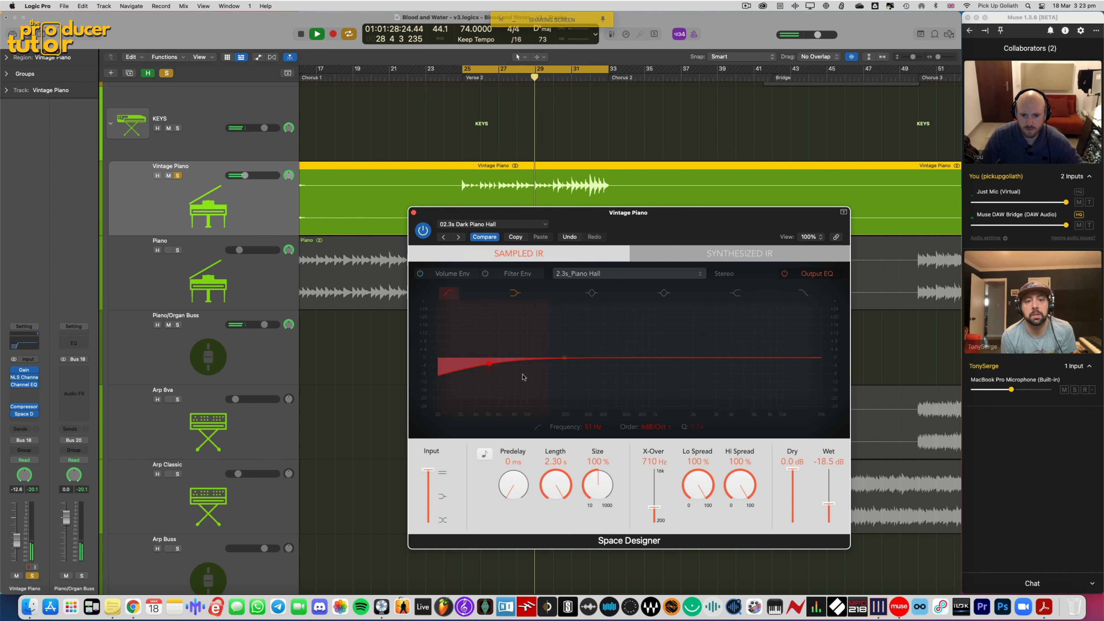
left_click(647, 428)
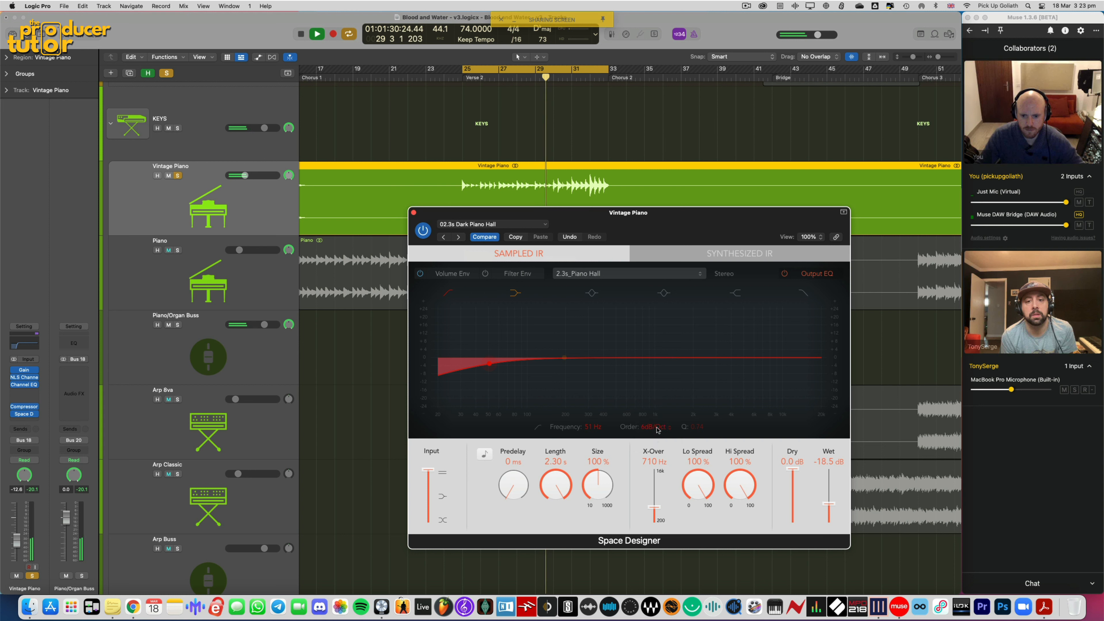
left_click(654, 436)
left_click_drag(425, 378, 595, 390)
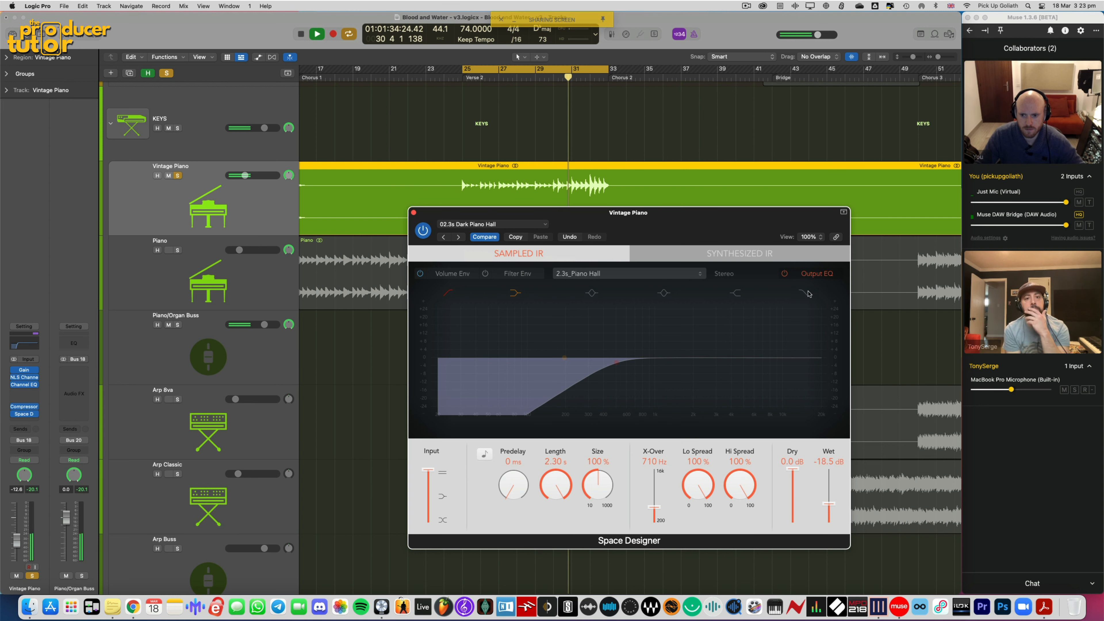
Add a 12 dB/Oct high cut to the reverb's output EQ to roll off the top end
left_click(805, 294)
left_click_drag(798, 386, 761, 390)
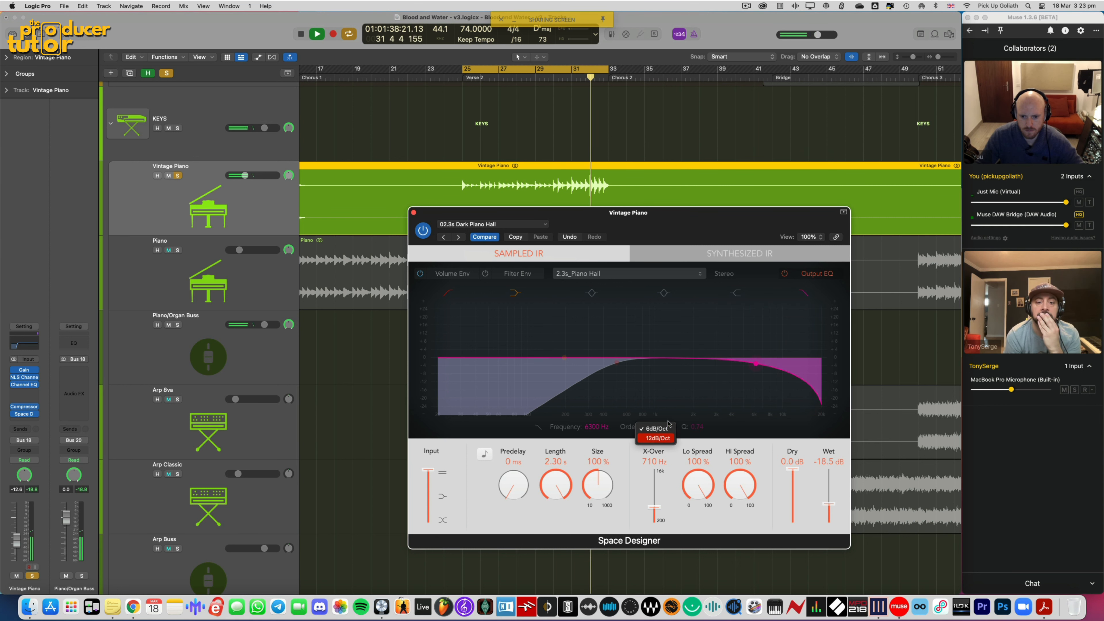
left_click(657, 437)
left_click_drag(744, 365, 745, 366)
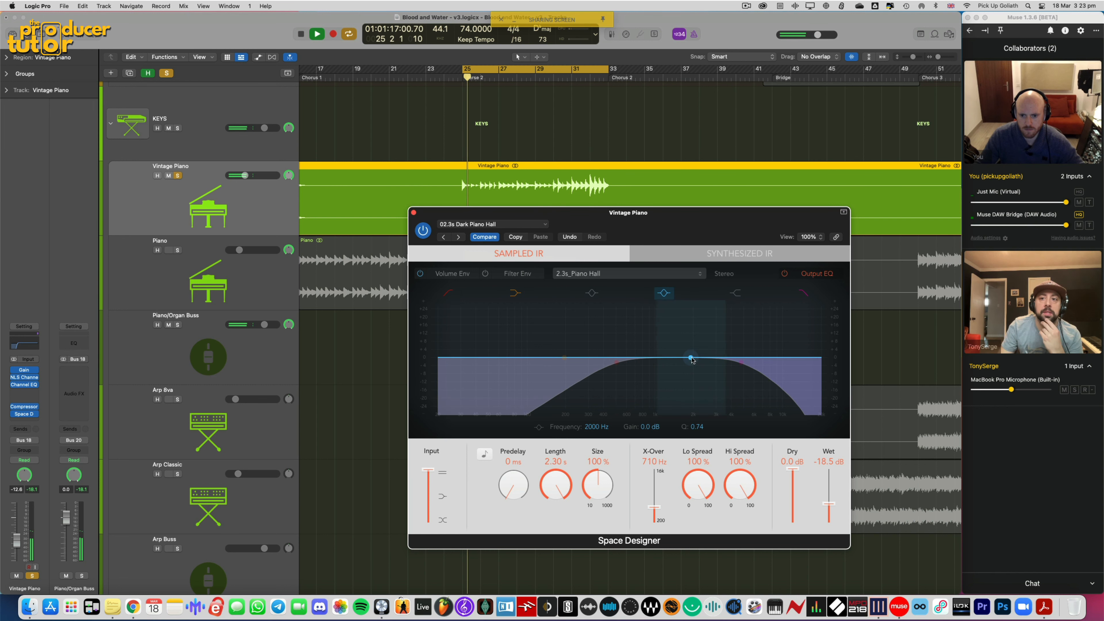
Cut 6 dB at 1600 Hz with a Q of 0.86 in the reverb's output EQ and close the plug-in
mouse_move(692, 360)
left_mouse_down()
mouse_move(675, 343)
mouse_move(676, 321)
mouse_move(685, 372)
left_mouse_up()
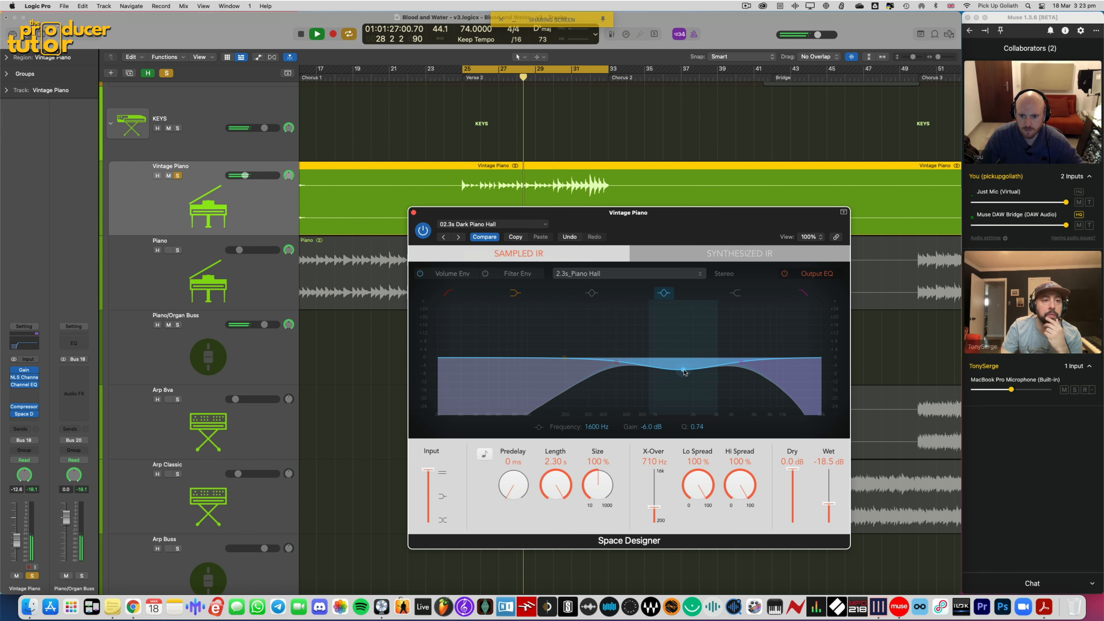
scroll(684, 372, "up", 2)
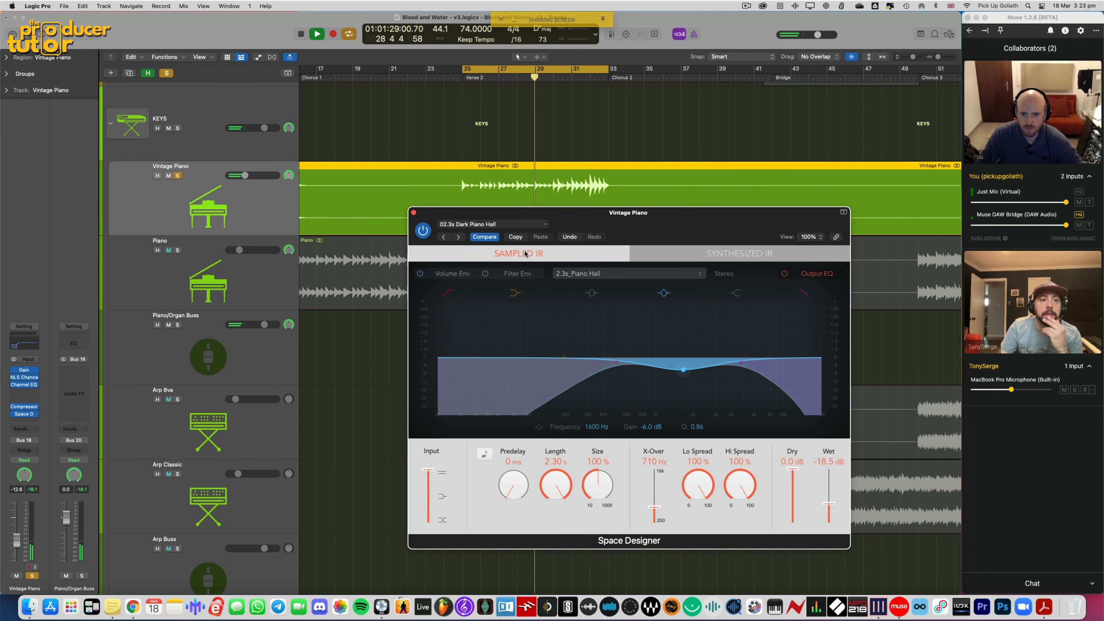
left_click(413, 212)
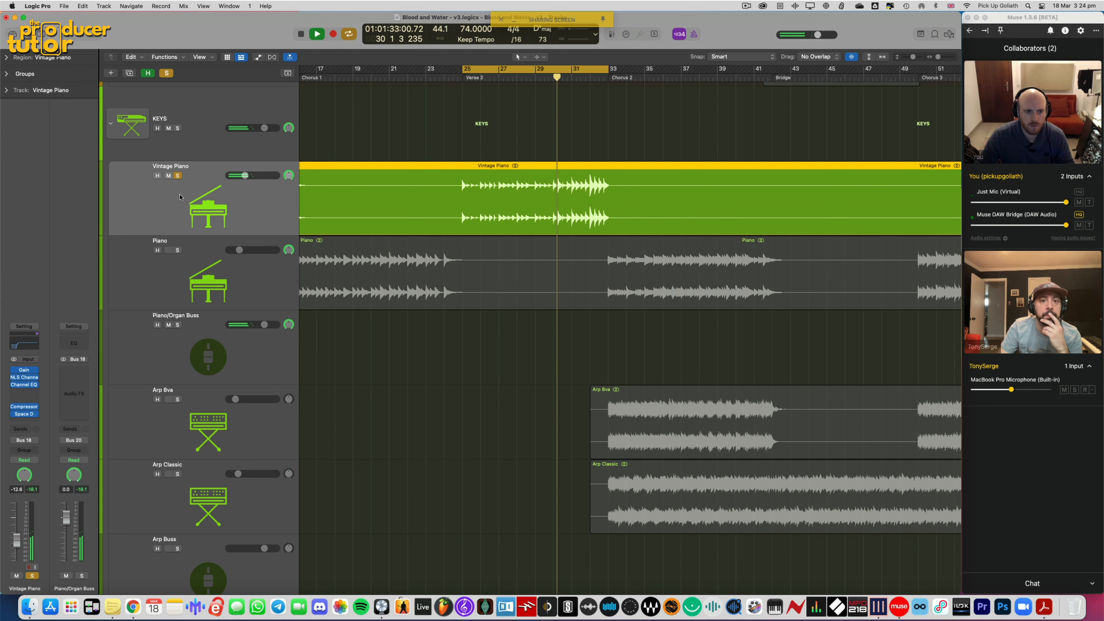
Unsolo the Vintage Piano and audition it with its reverb in the full mix through Verse 2
key("space")
key("s")
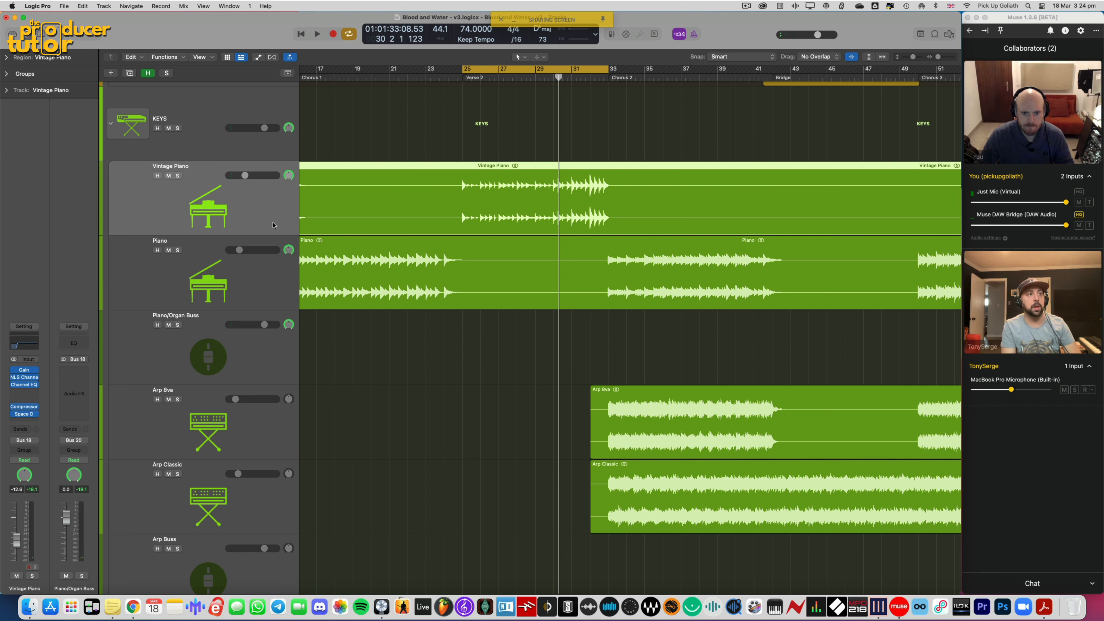
key("space")
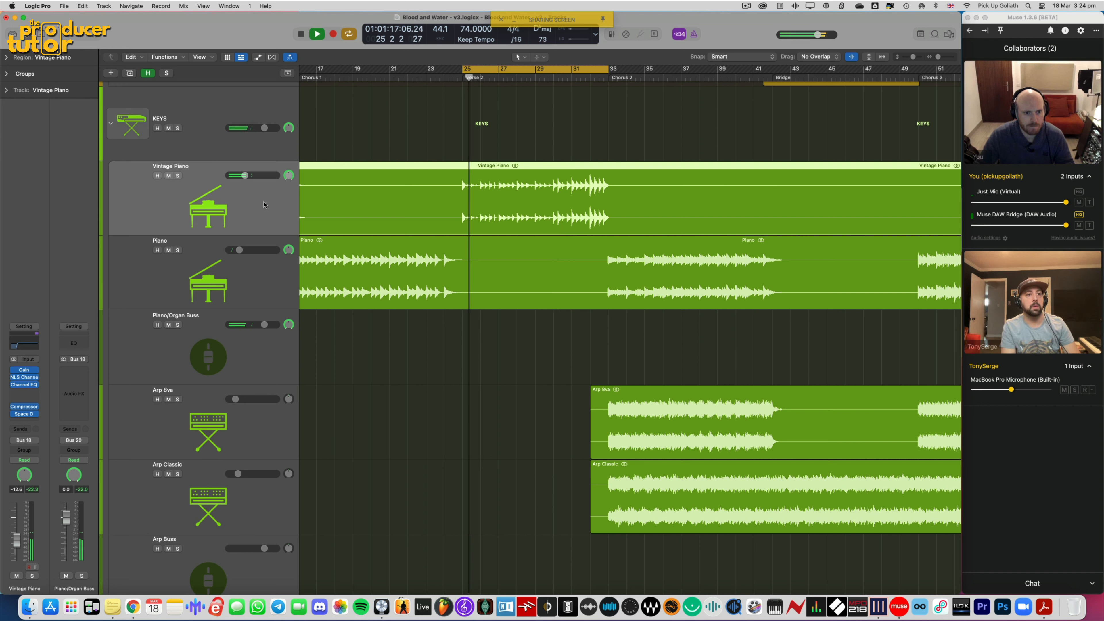
left_click(451, 335)
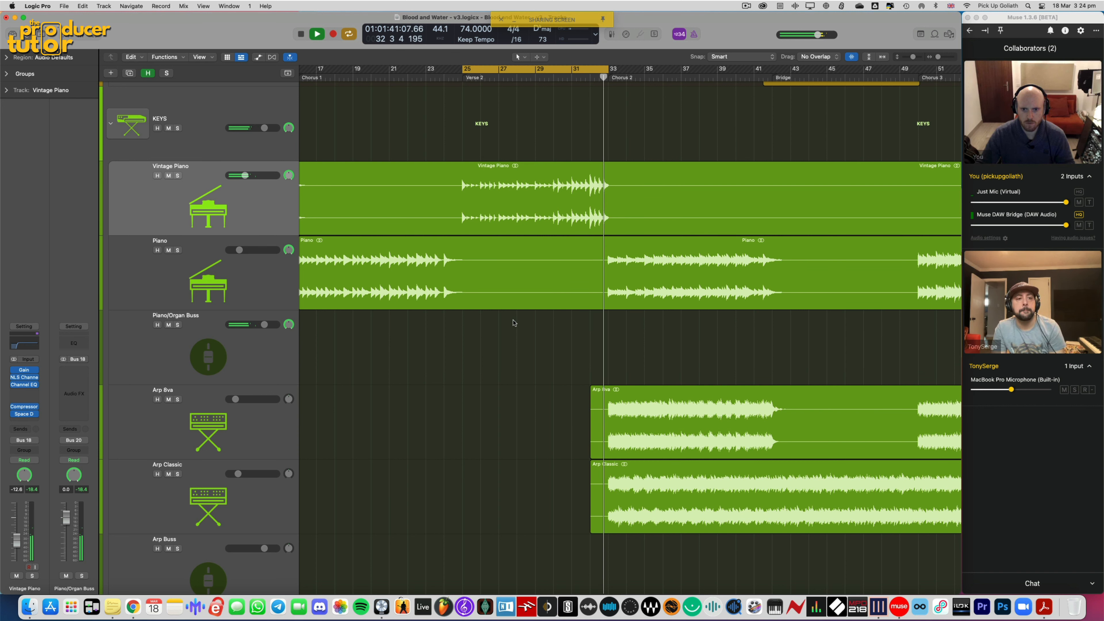
key("space")
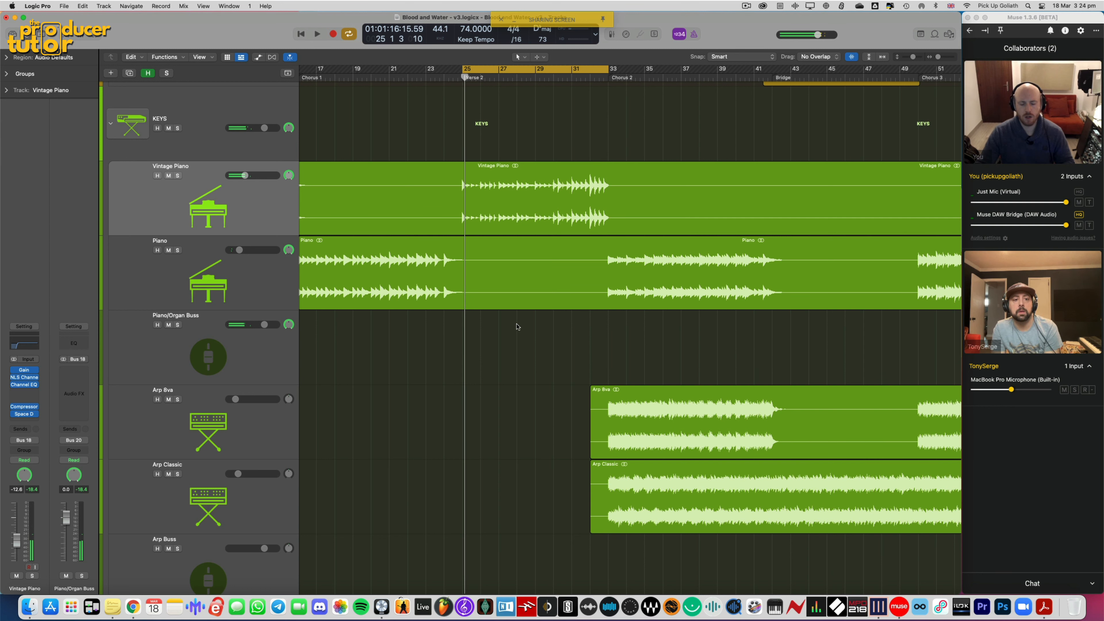
Collapse the KEYS and BASS track stacks and expand the LEAD VOX stack
key("z")
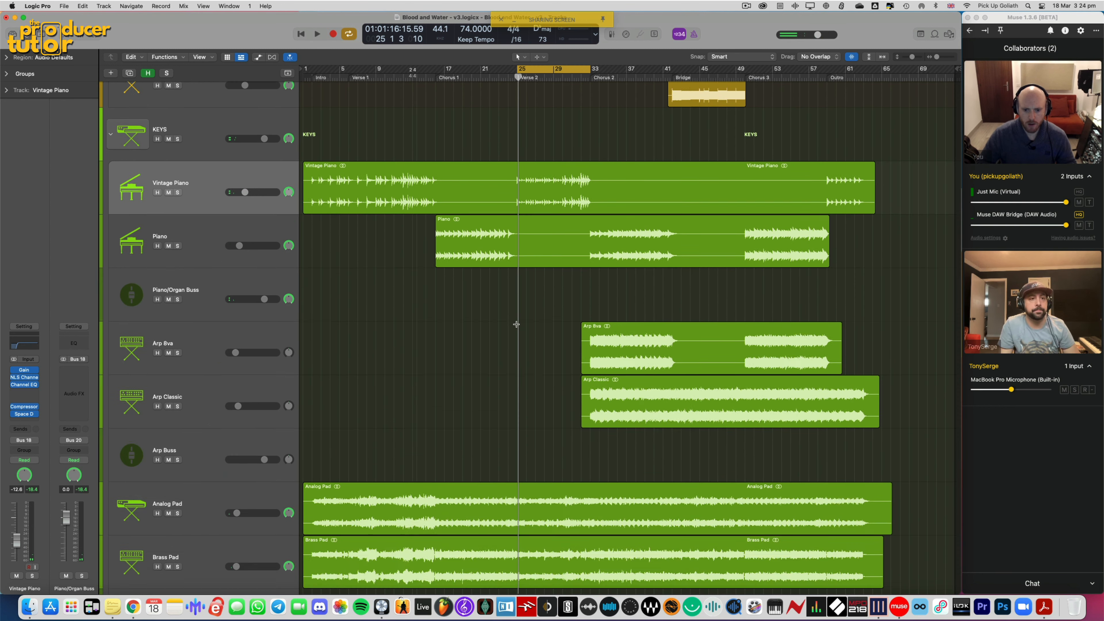
left_click(113, 144)
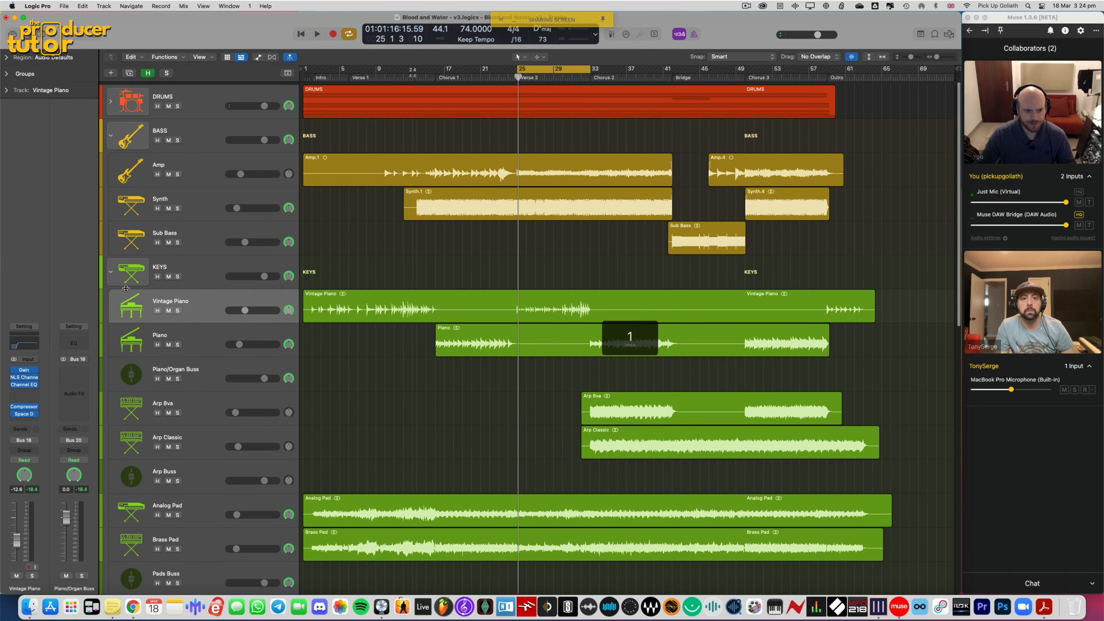
left_click(110, 132)
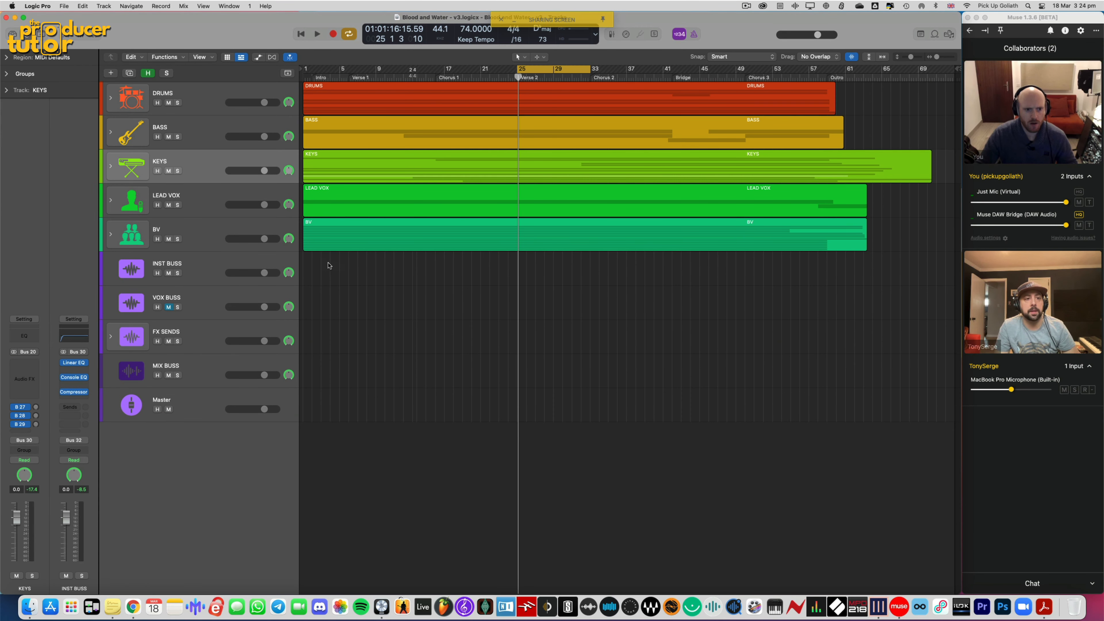
left_click(111, 201)
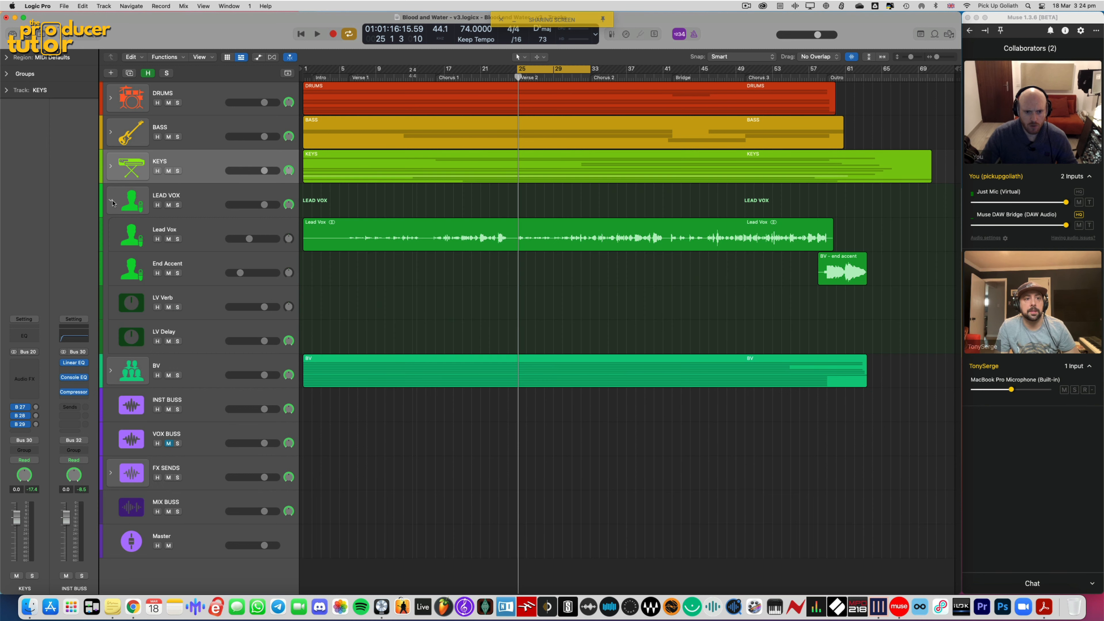
Set the cycle range over Chorus 2, from bar 33 to the start of the Bridge
key("super+Down")
key("super+Down")
key("super+Down")
key("super+Down")
key("super+Down")
key("super+Down")
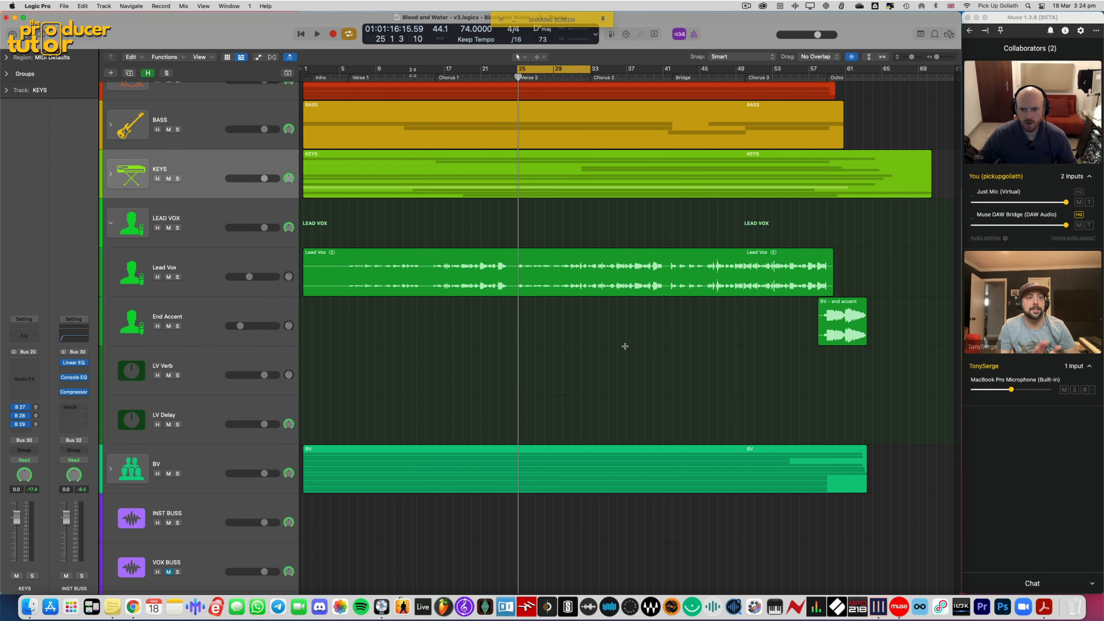
key("super+Right")
key("super+Right")
scroll(624, 346, "right", 2)
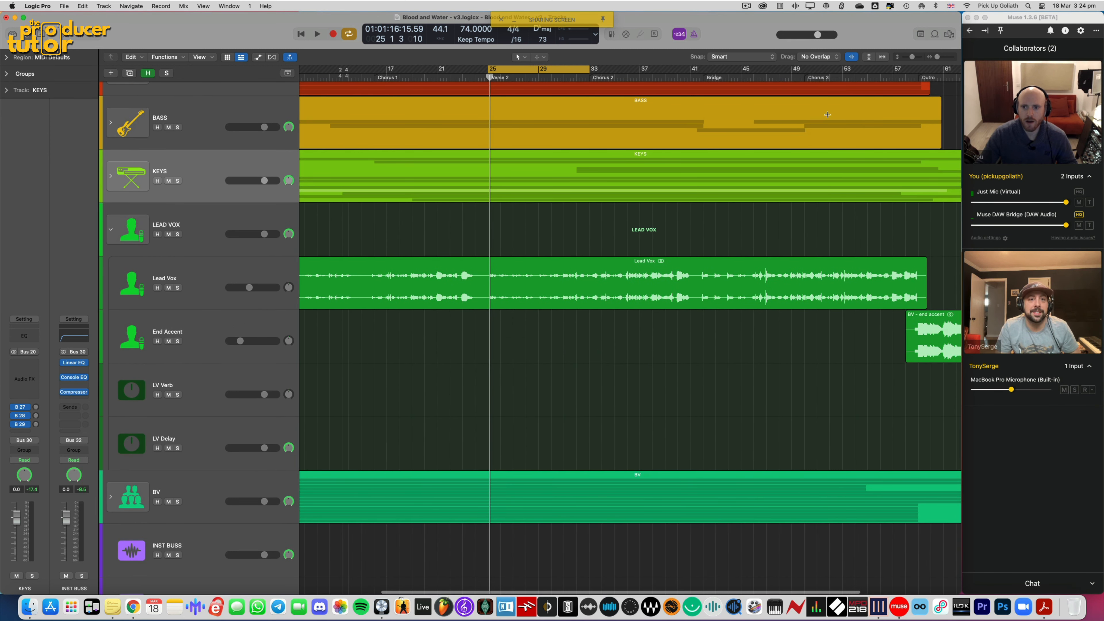
scroll(713, 335, "up", 1)
left_click_drag(592, 71, 702, 71)
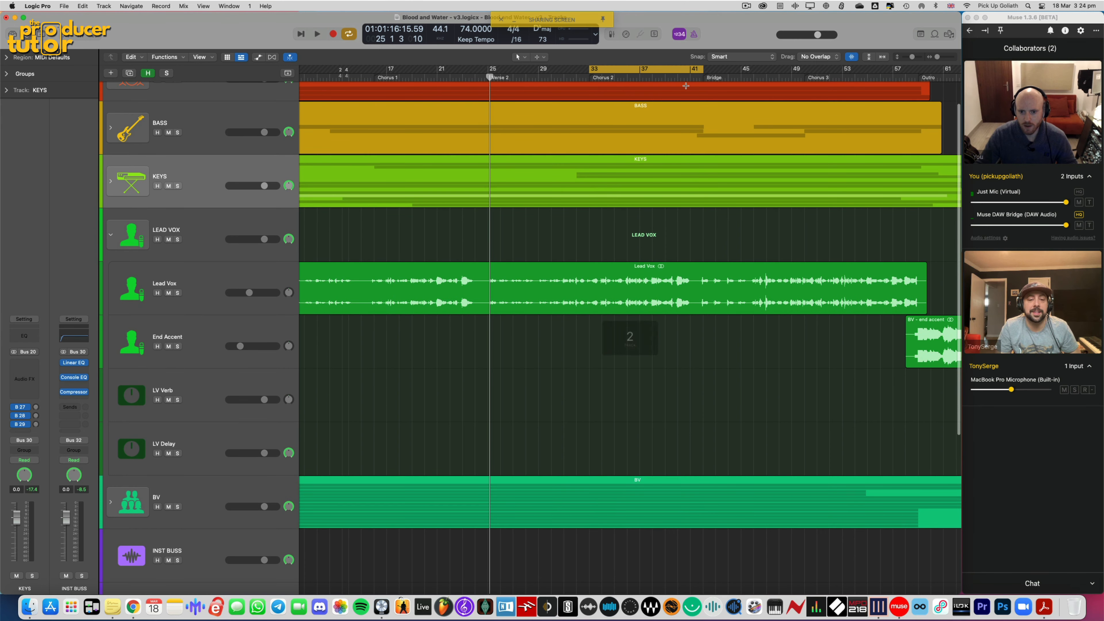
Solo the Lead Vox track, open its NLS Channel plug-in and play the Chorus 2 cycle
left_click(274, 279)
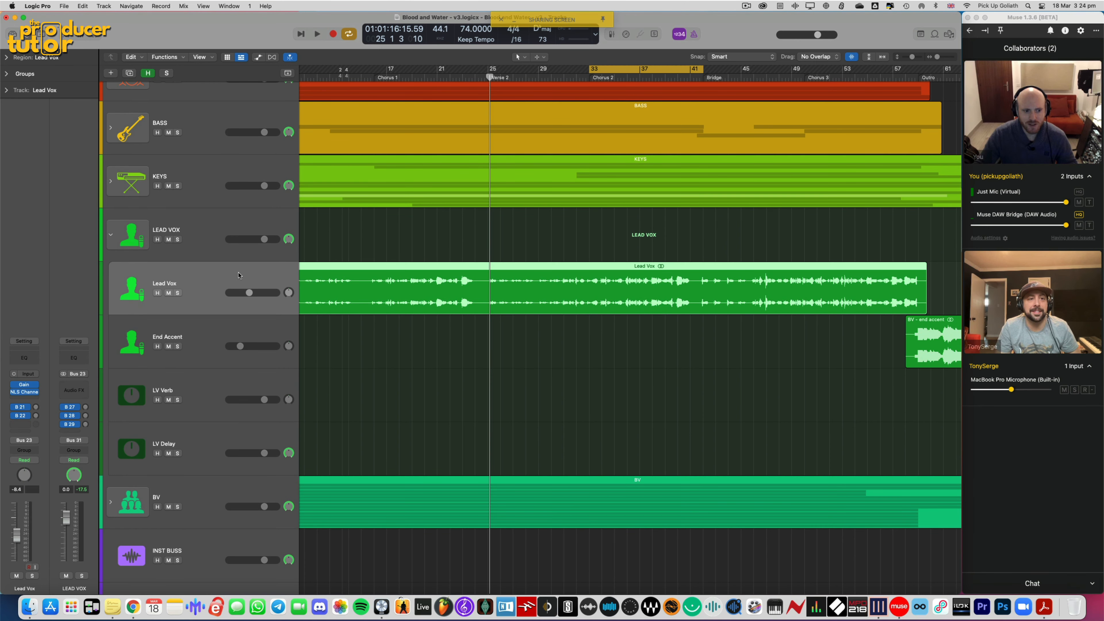
key("s")
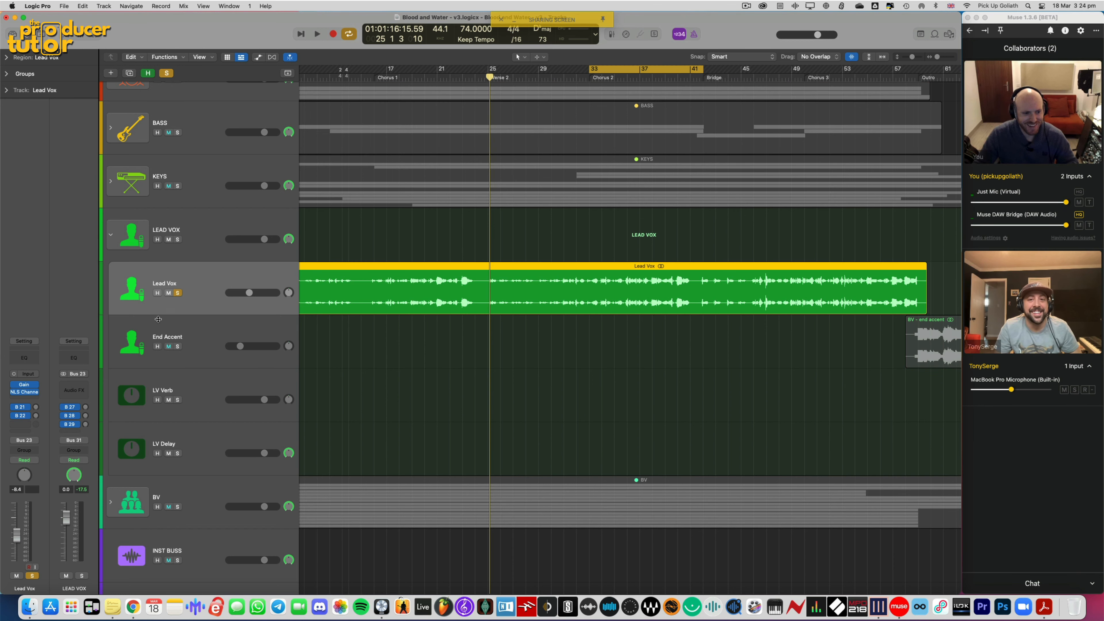
left_click(33, 393)
key("space")
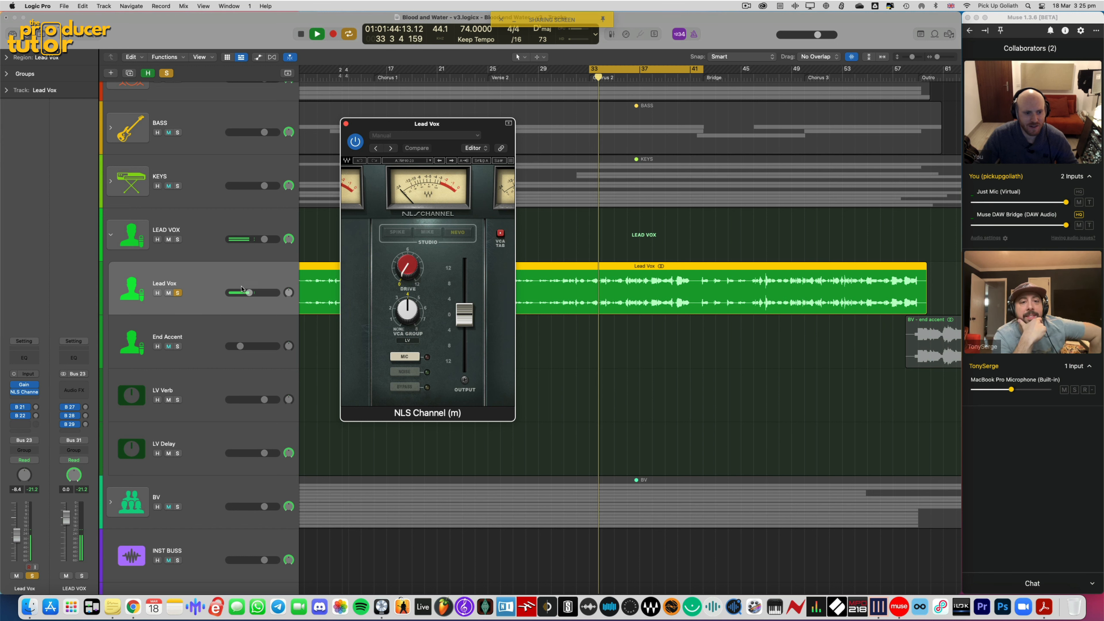
Raise the drive on the Lead Vox NLS Channel, compare it against bypass and close the plug-in
scroll(205, 323, "down", 2)
scroll(204, 324, "down", 5)
left_click(316, 246)
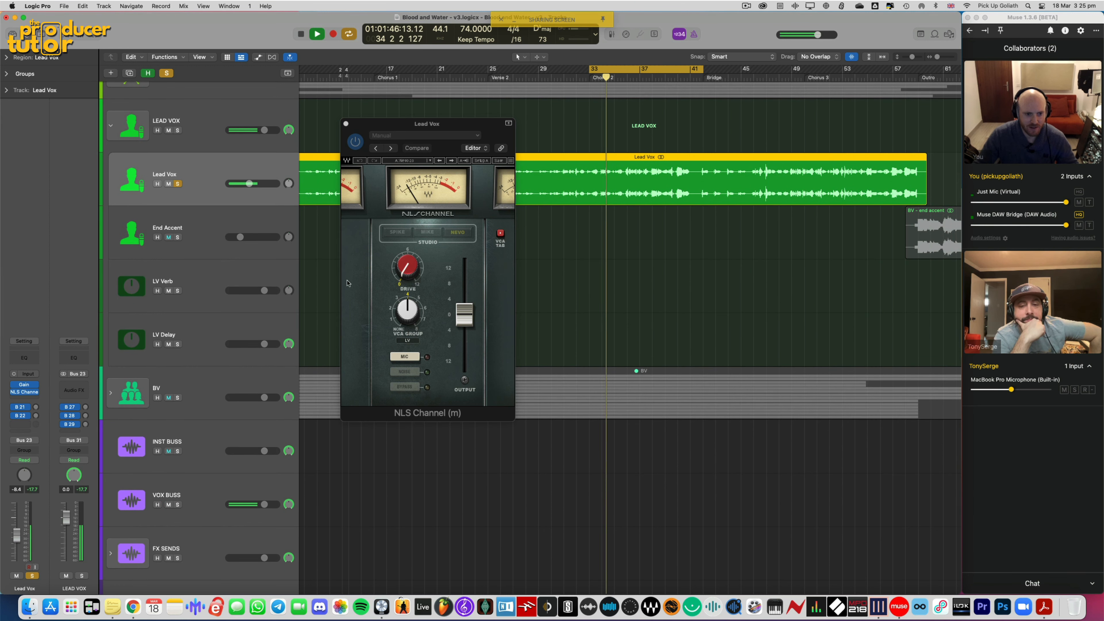
left_click_drag(403, 281, 409, 267)
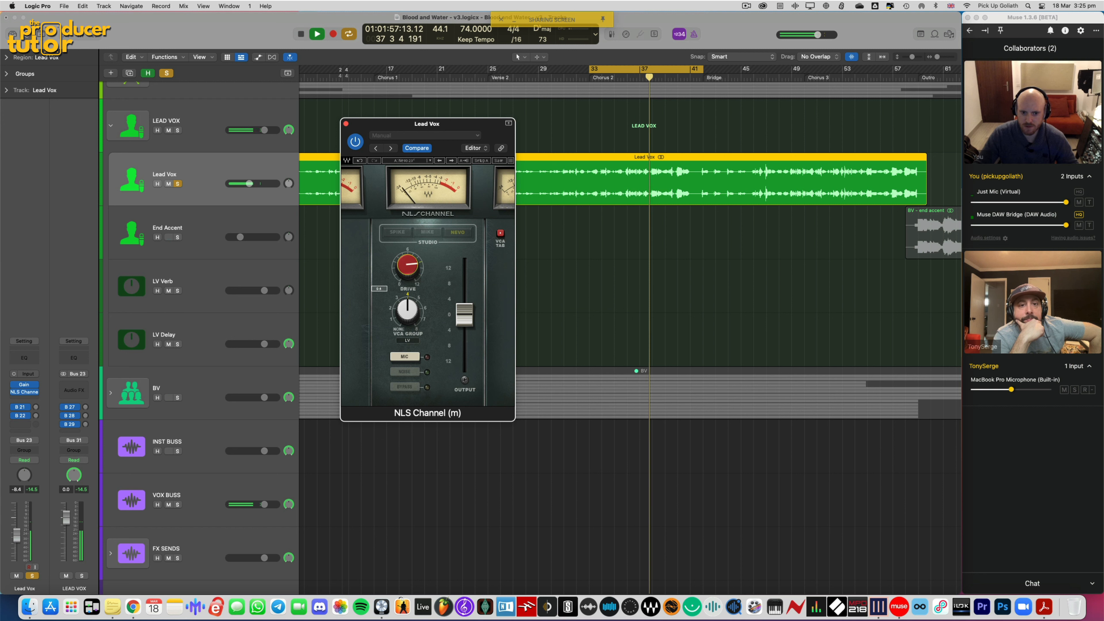
left_click(356, 142)
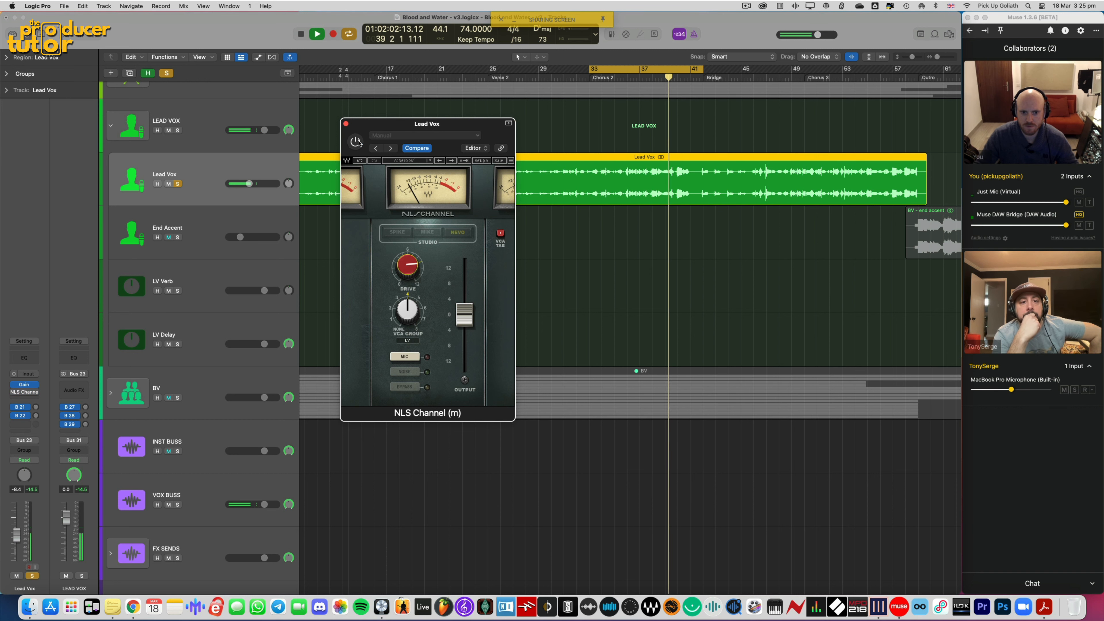
left_click(355, 141)
left_click(346, 124)
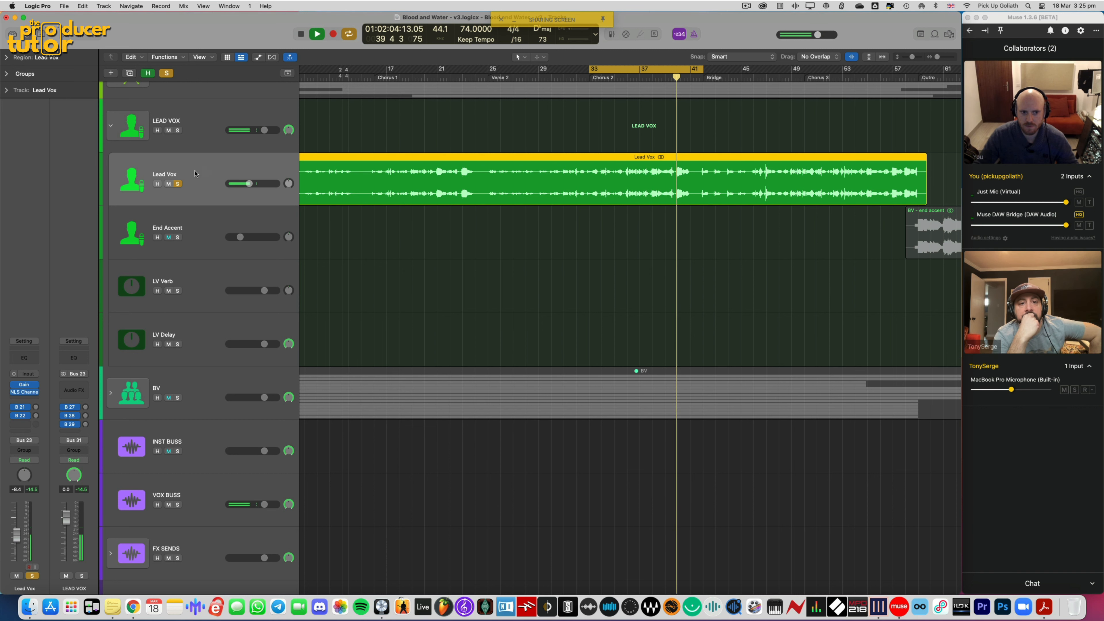
Show the mixer and shorten the cycle range to end at bar 41
key("x")
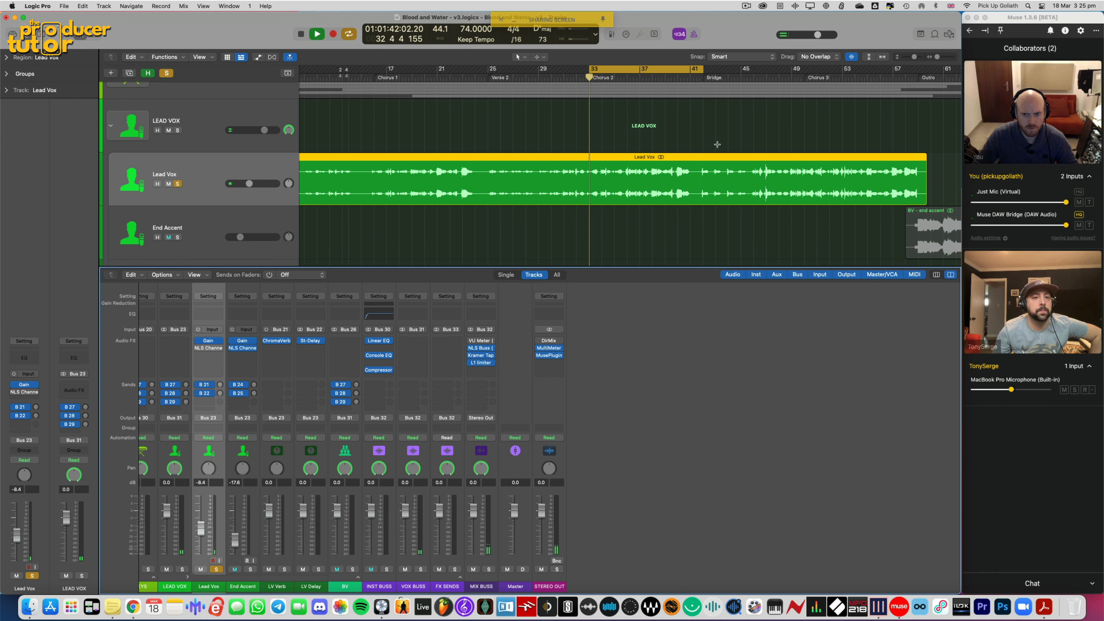
left_click_drag(703, 70, 691, 71)
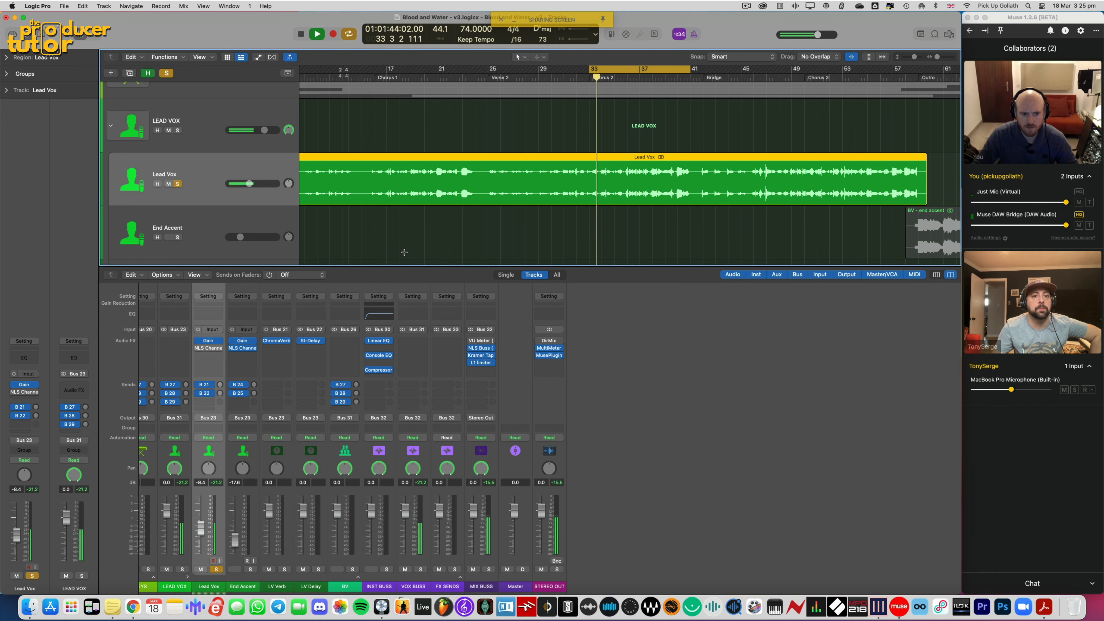
Re-enable the Lead Vox NLS Channel, lower its output slightly to offset the drive, and stop playback
left_click(211, 348)
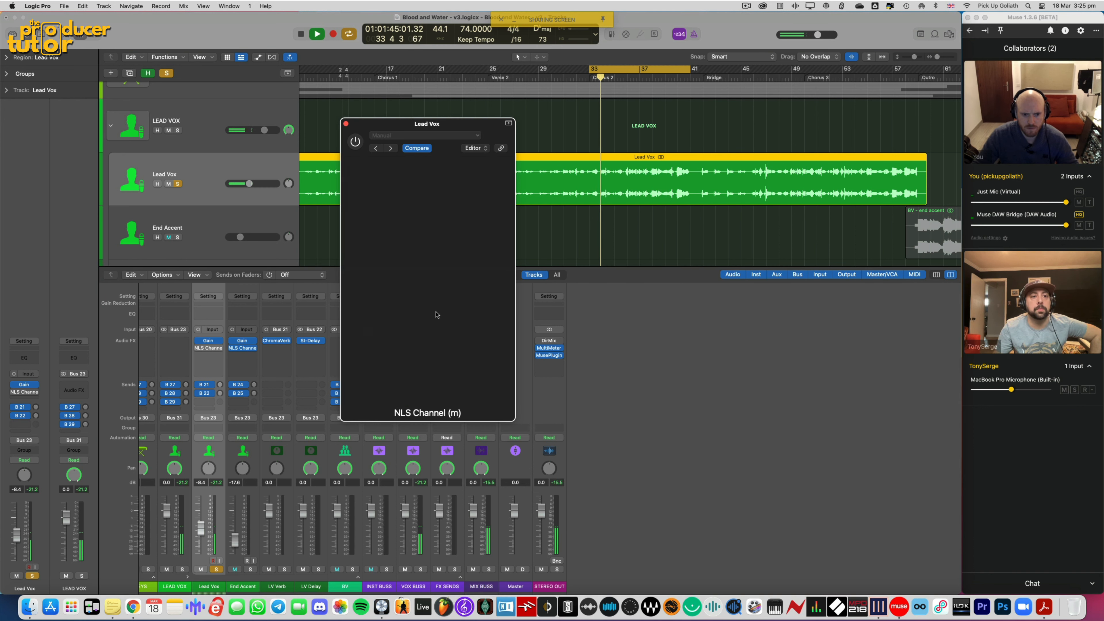
left_click(356, 141)
left_click_drag(464, 315, 464, 321)
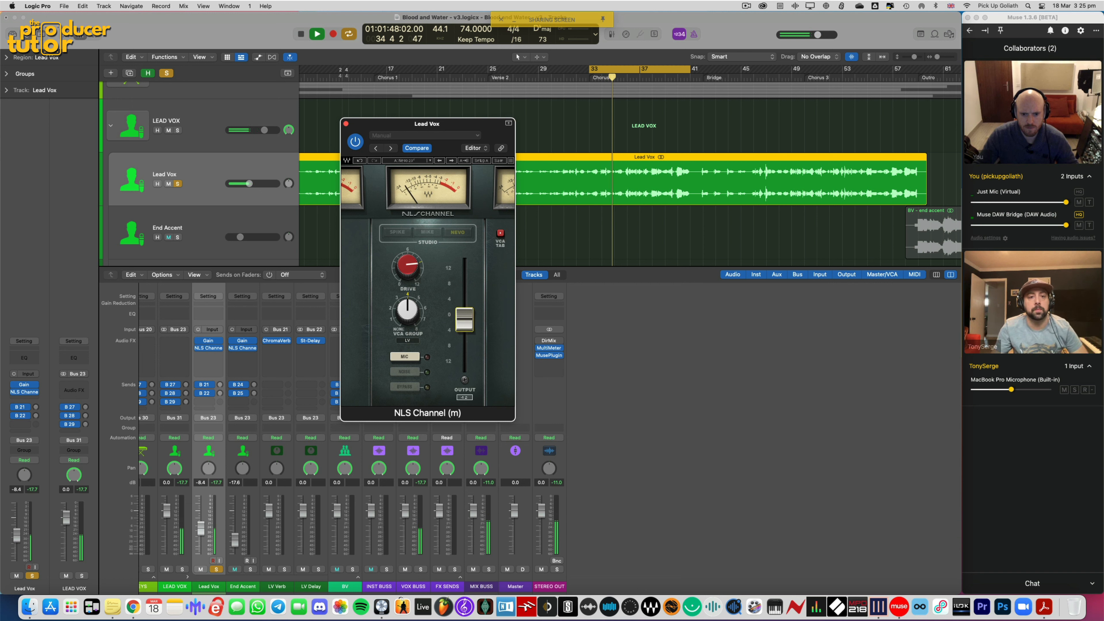
left_click(345, 123)
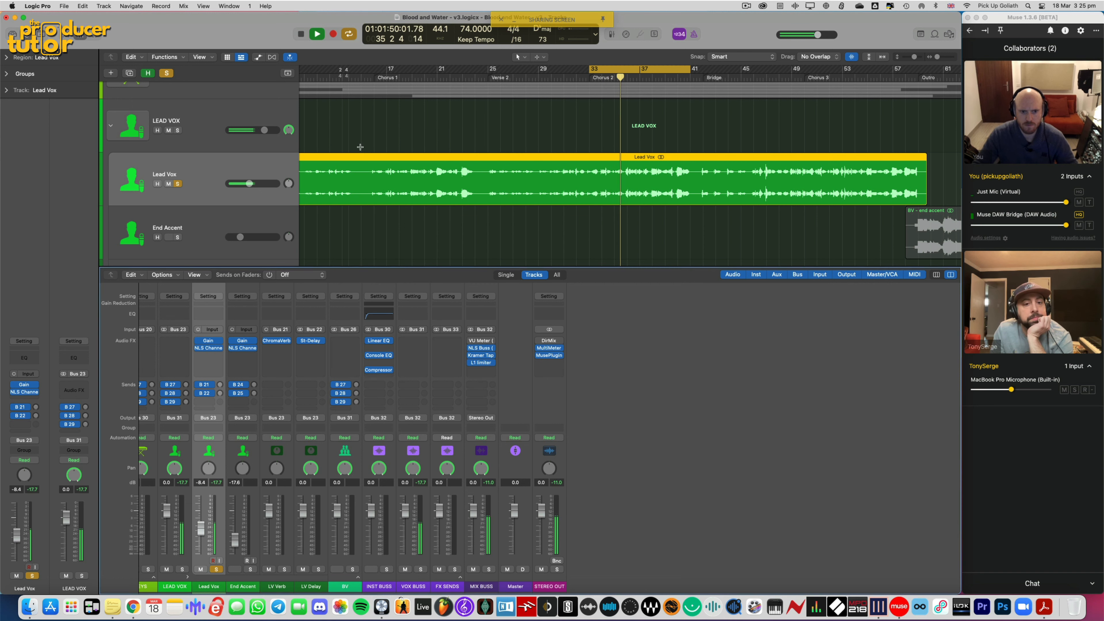
key("space")
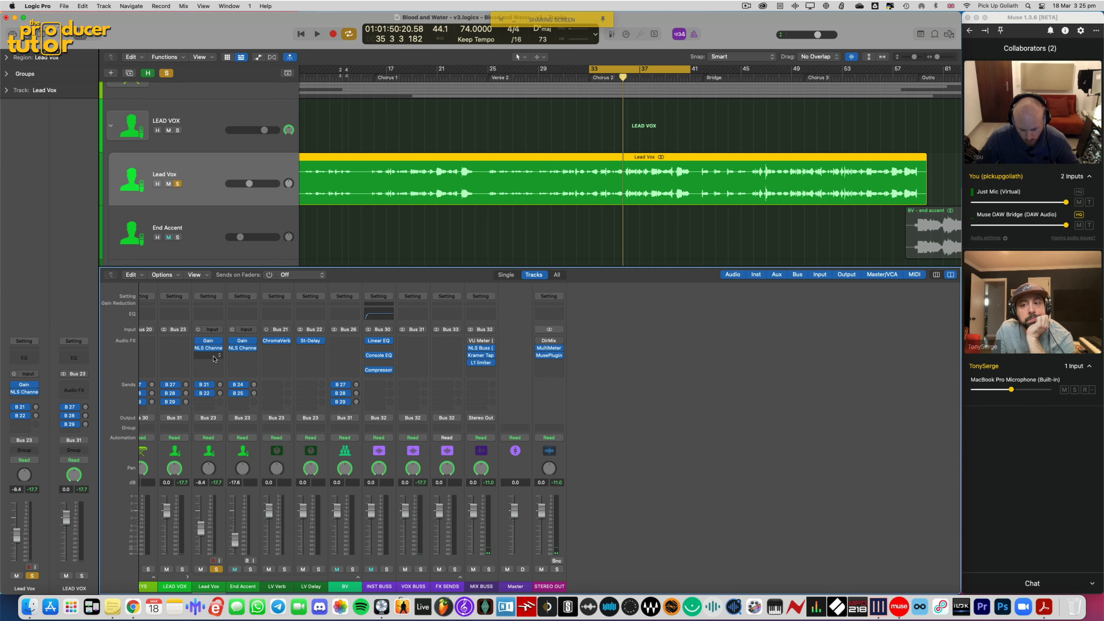
Add a Channel EQ to the Lead Vox track and play part of the Chorus 2 cycle to view the vocal's spectrum
left_click(201, 318)
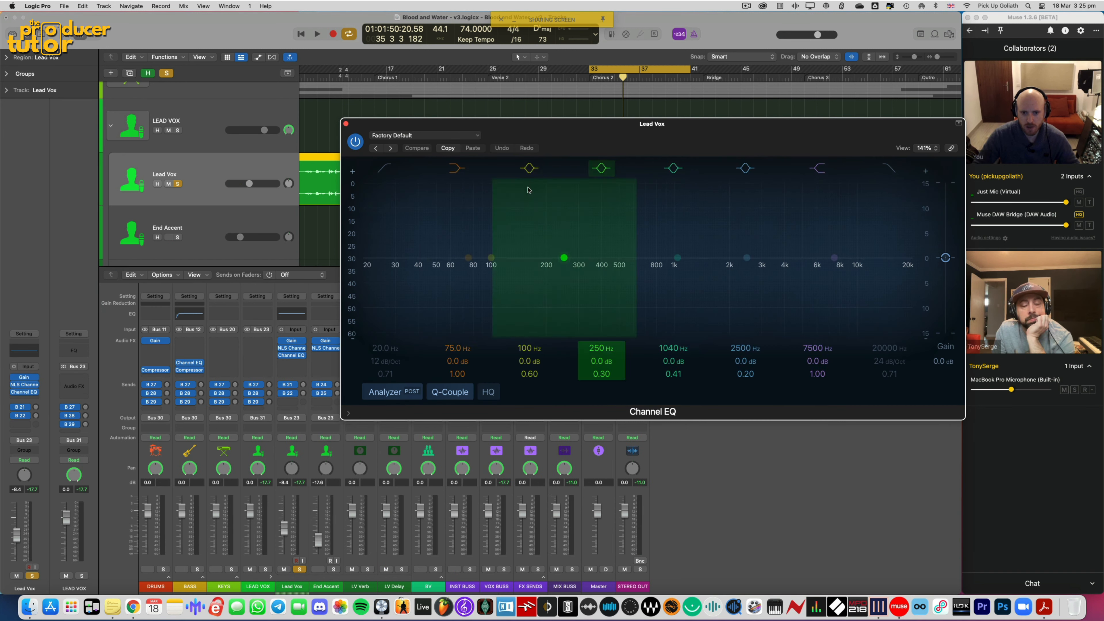
left_click_drag(612, 136, 445, 167)
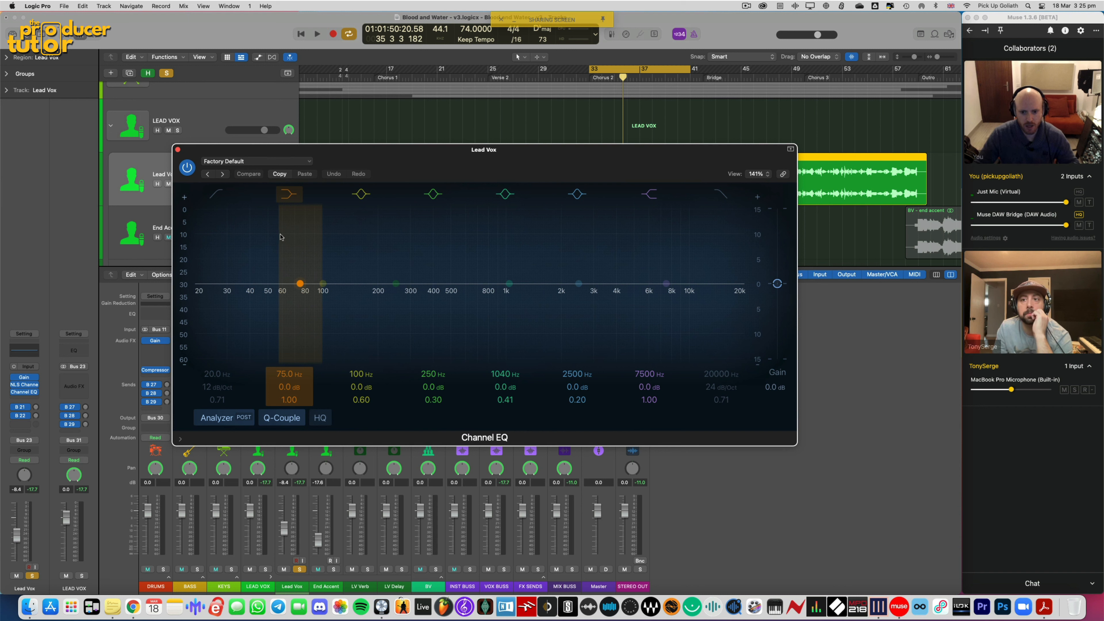
key("space")
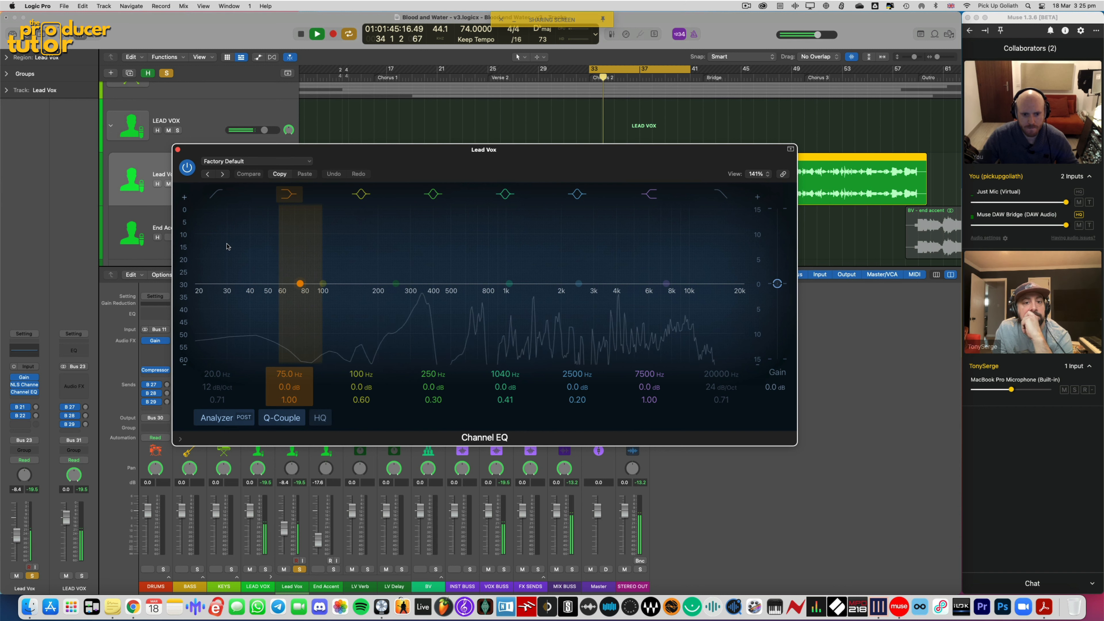
key("space")
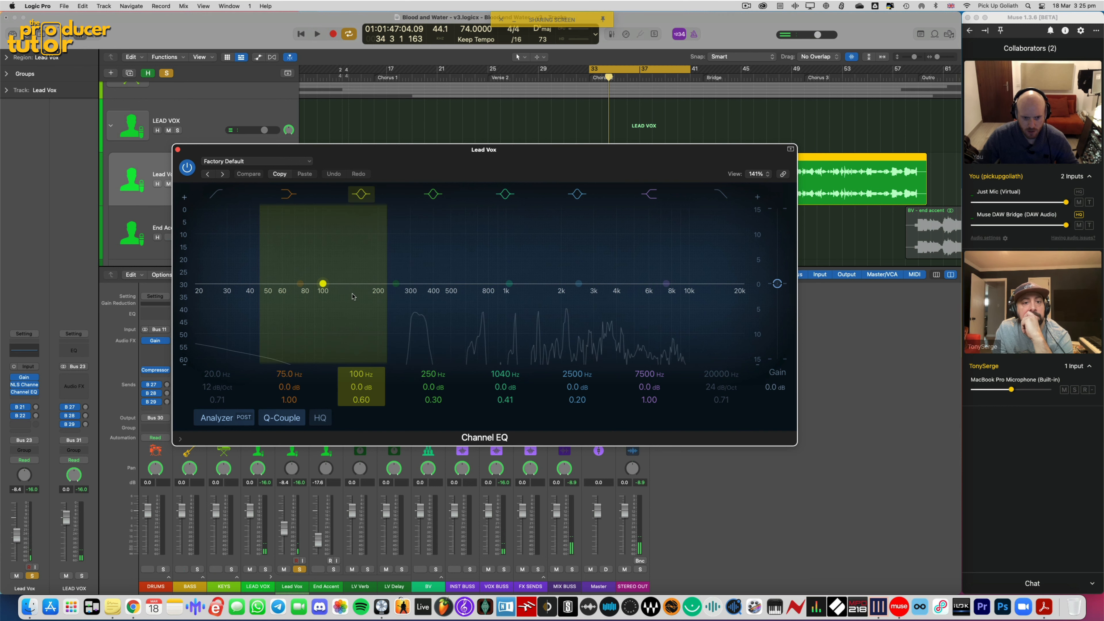
Enable the Lead Vox EQ's low cut at 24 dB/oct, disable the 75 Hz and 100 Hz bands and raise the cutoff to about 159 Hz
left_click(213, 355)
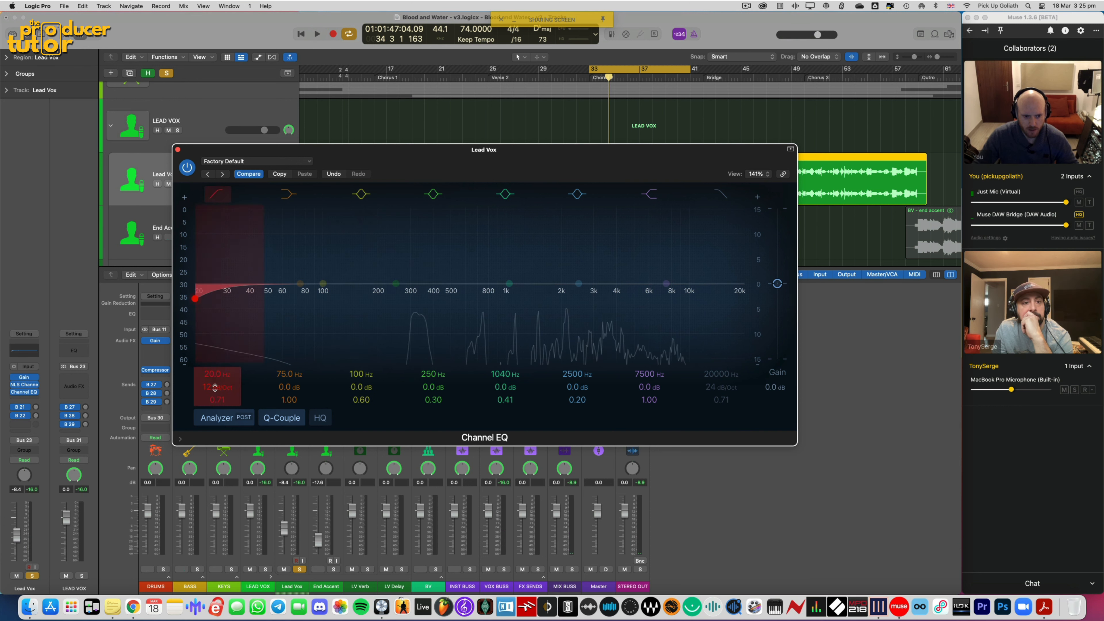
key("space")
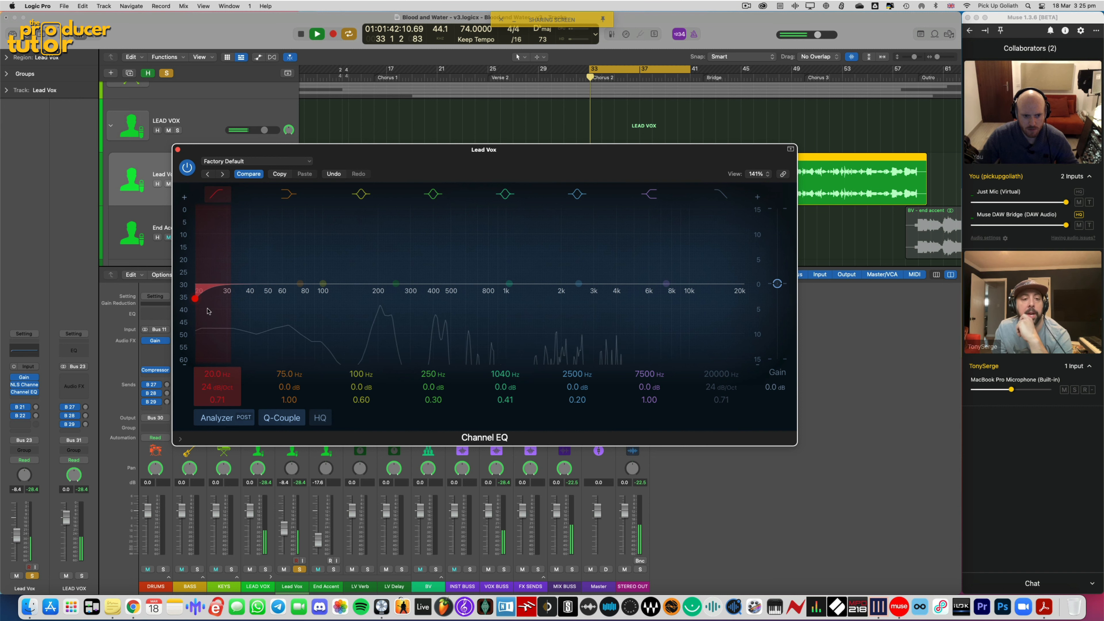
left_click_drag(218, 309, 189, 235)
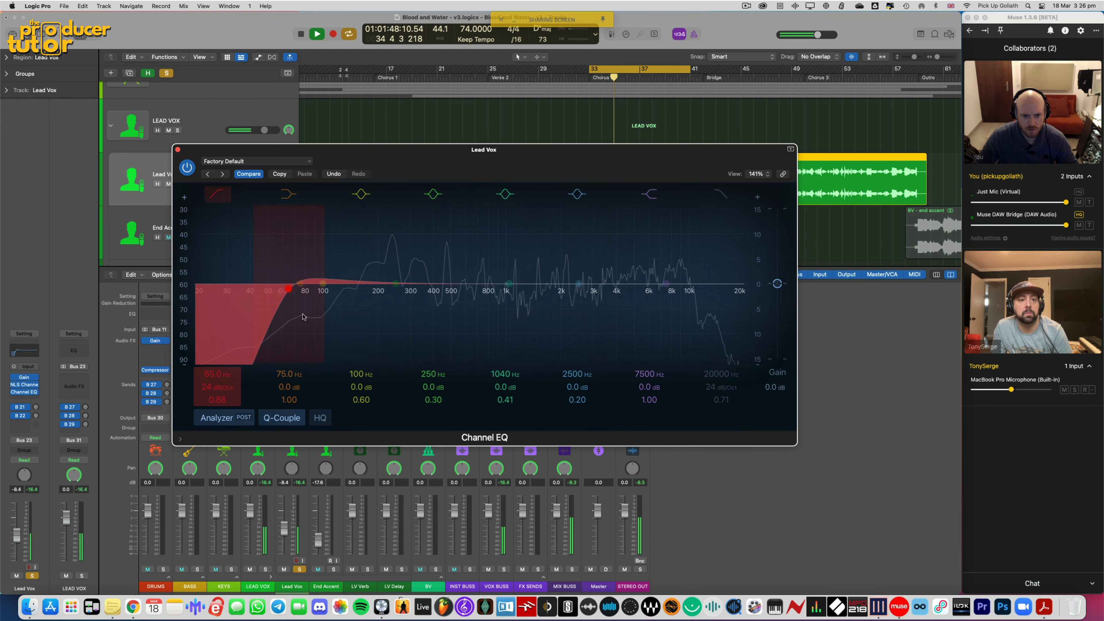
left_click(358, 199)
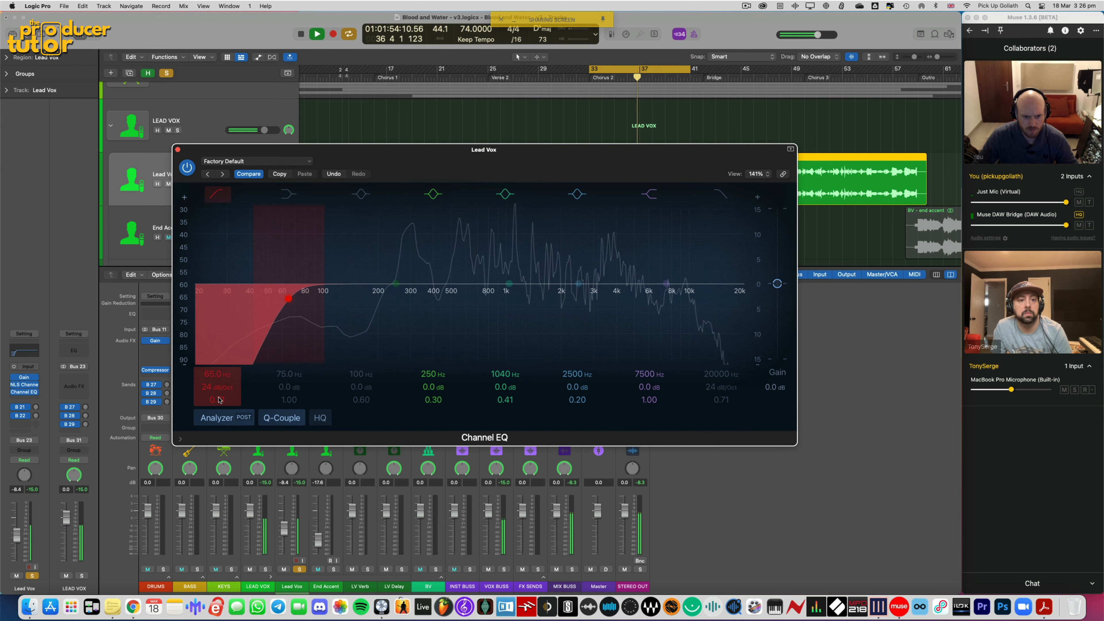
left_click_drag(276, 320, 307, 322)
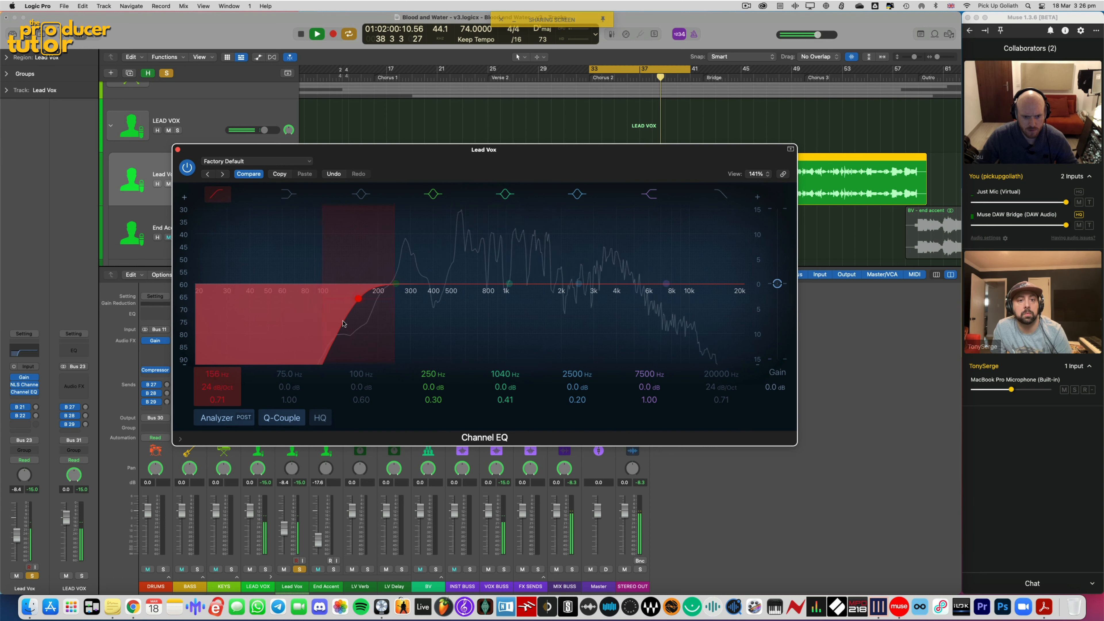
Compare the vocal with and without the low cut, and lower its cutoff to 147 Hz
left_click(218, 195)
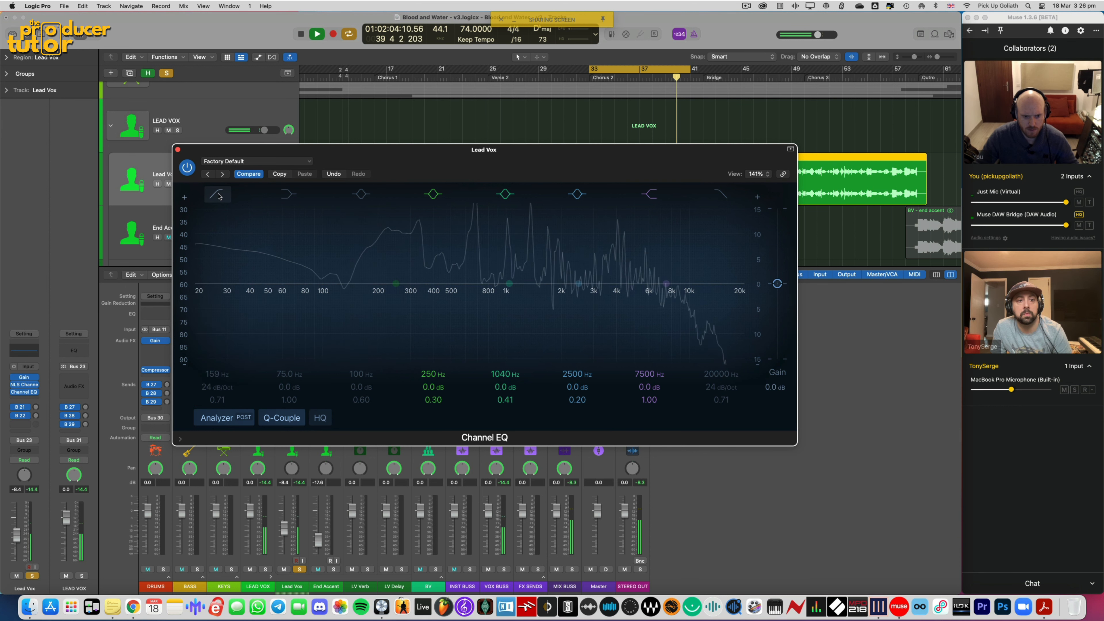
left_click(217, 195)
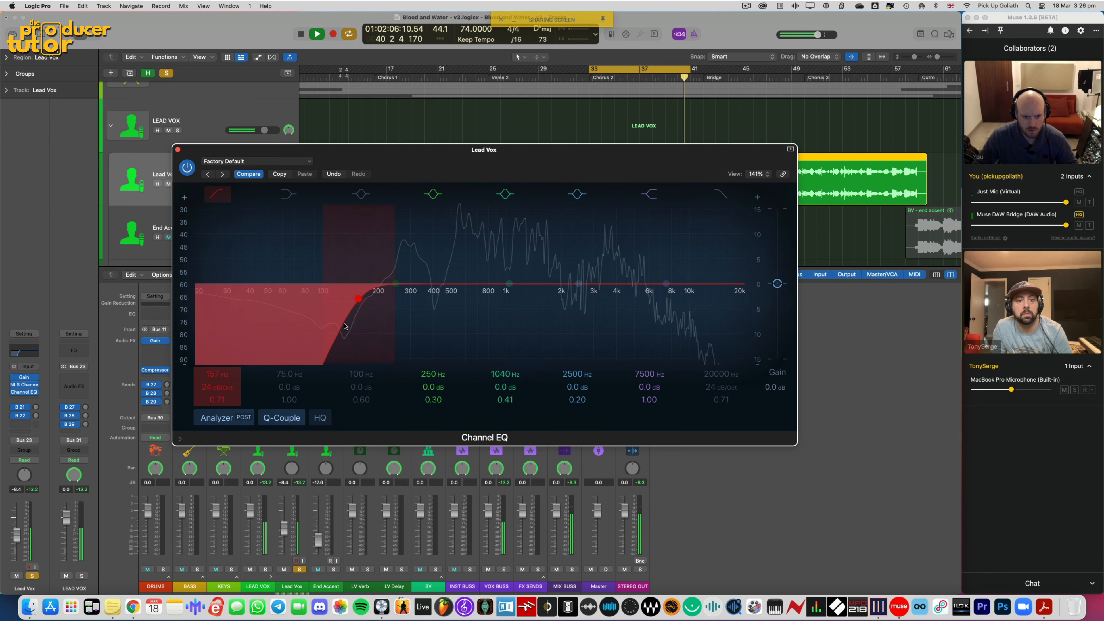
left_click_drag(342, 327, 340, 326)
key("space")
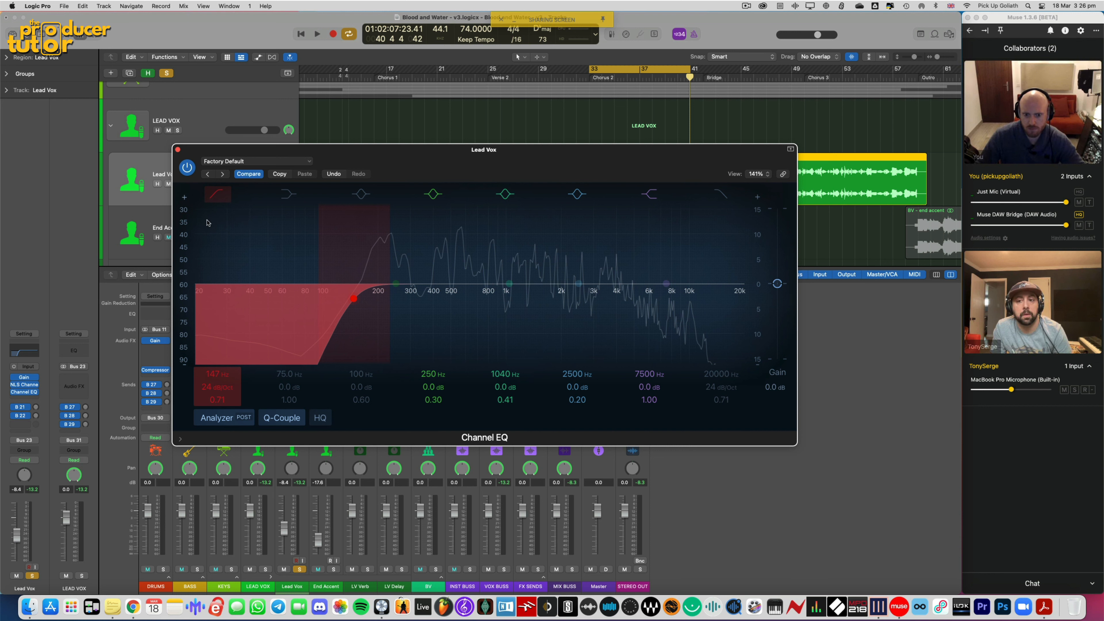
Replay the Chorus 2 cycle while switching the 147 Hz low cut off and on to judge its effect on the vocal
key("space")
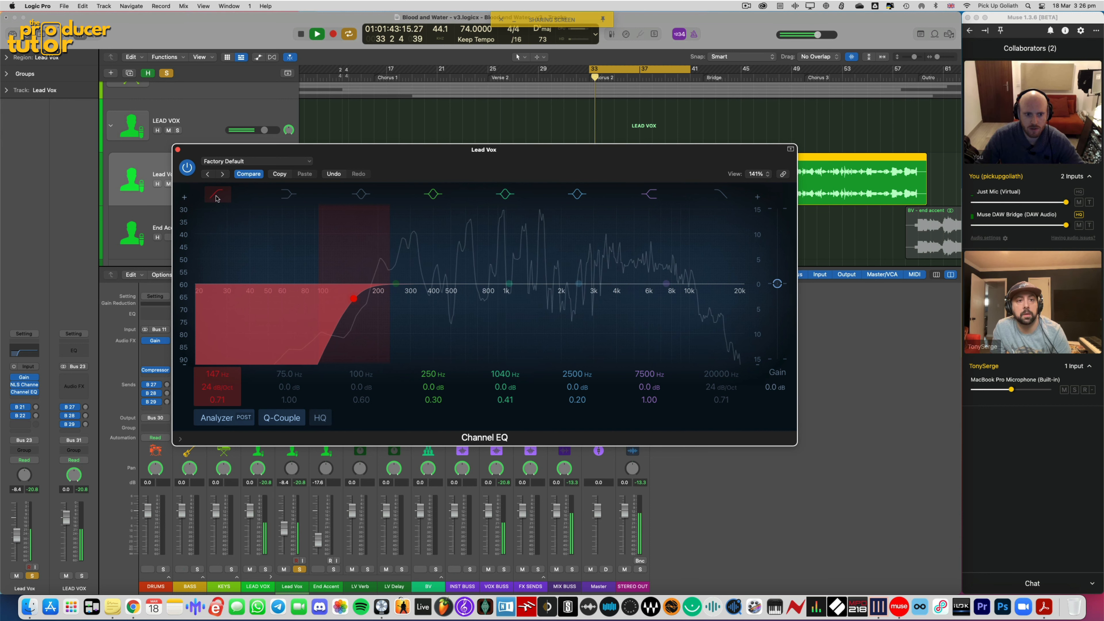
left_click(217, 197)
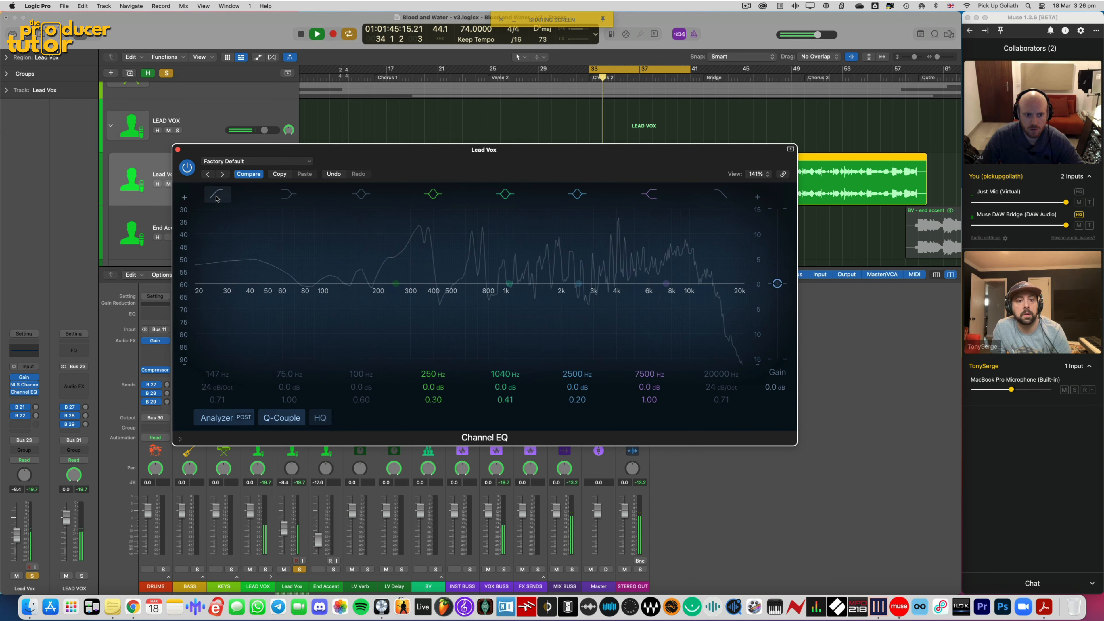
left_click(216, 197)
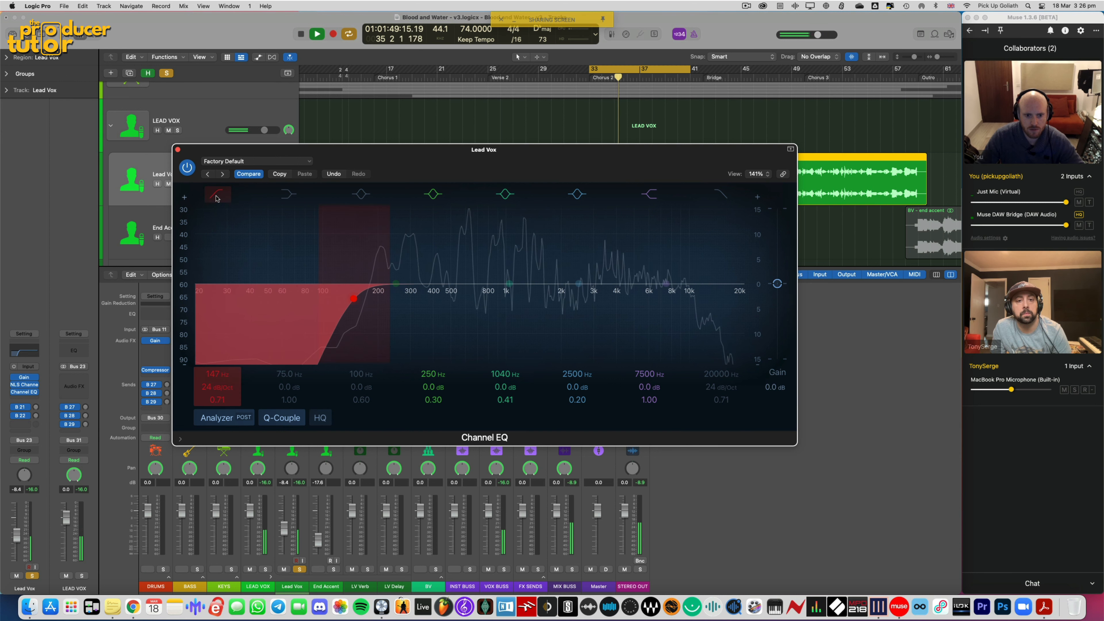
left_click(216, 196)
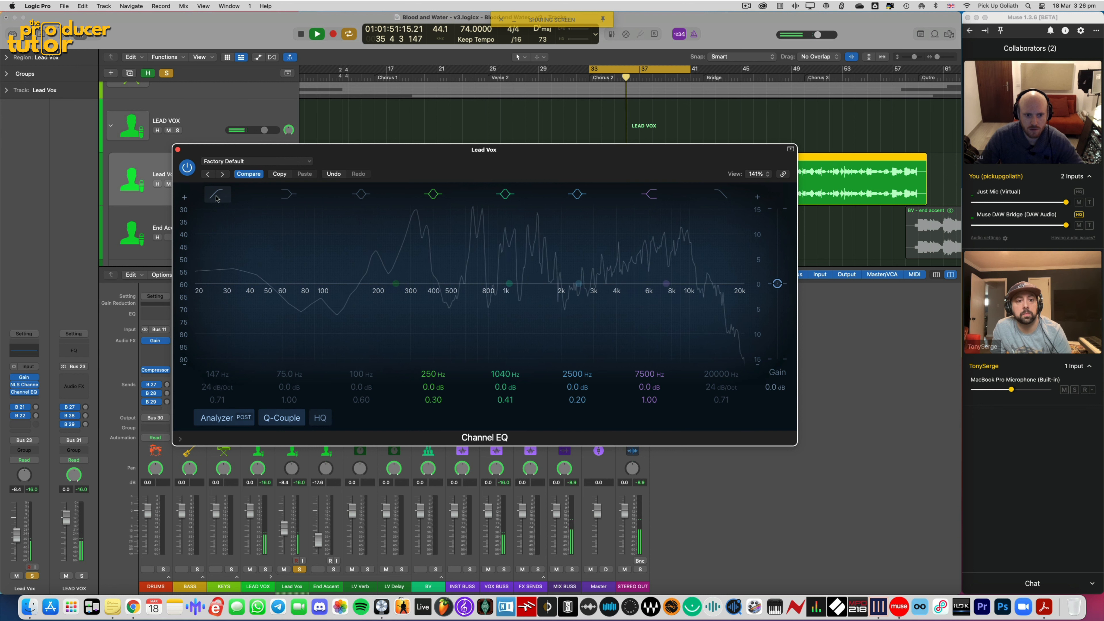
left_click(217, 197)
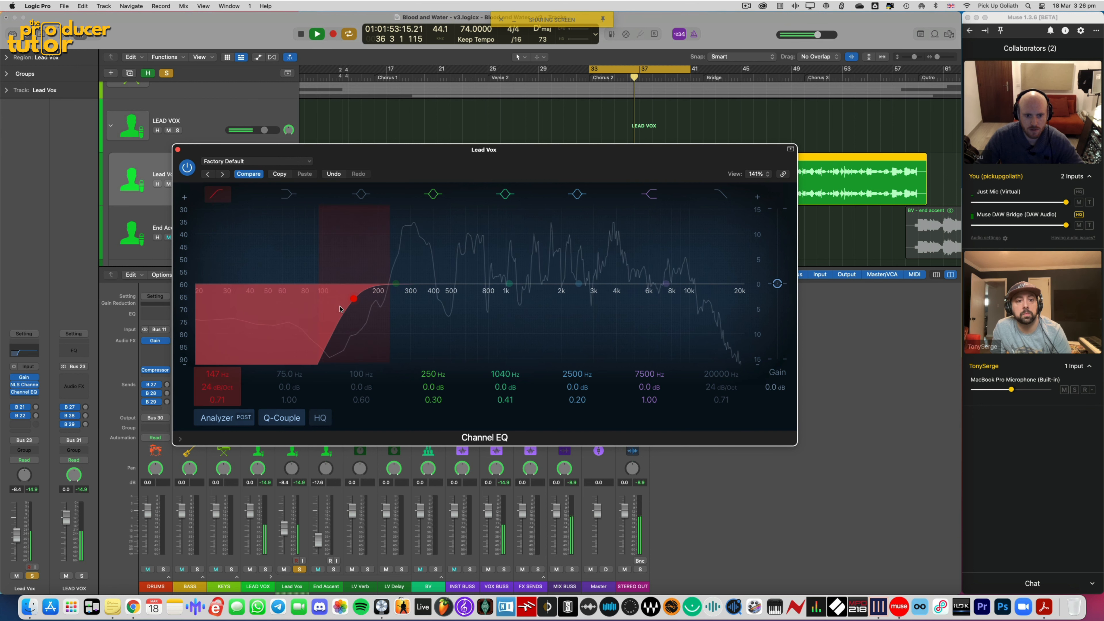
key("space")
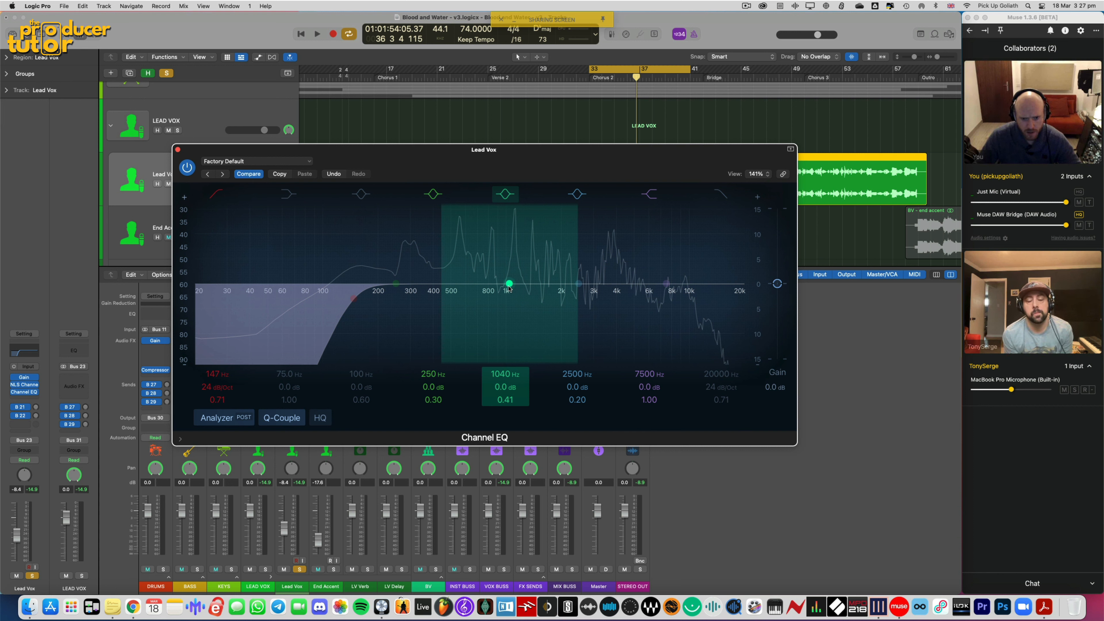
Play the cycle and turn the 1040 Hz band into a 2.1 dB cut at 930 Hz with a Q of 2.50
key("space")
left_click_drag(508, 285, 499, 269)
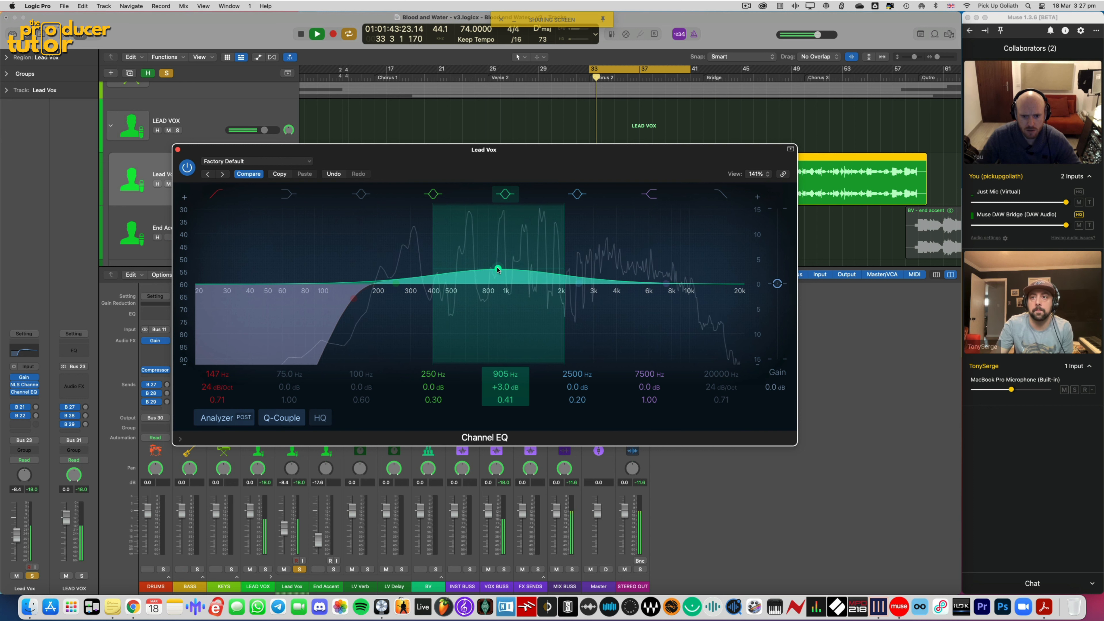
left_click_drag(498, 269, 501, 297)
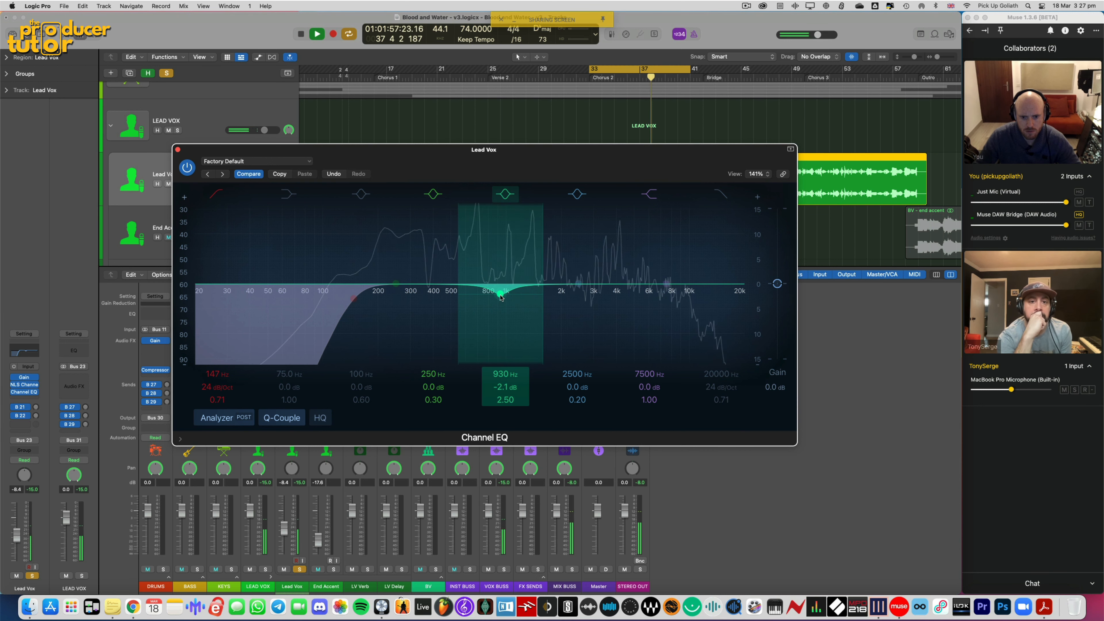
Add narrow EQ cuts of 1.9 dB at 1420 Hz (Q 2.90), 1.8 dB at 2000 Hz (Q 2.60) and 2.3 dB at 3840 Hz (Q 2.80)
left_click_drag(396, 284, 559, 305)
scroll(572, 239, "down", 8)
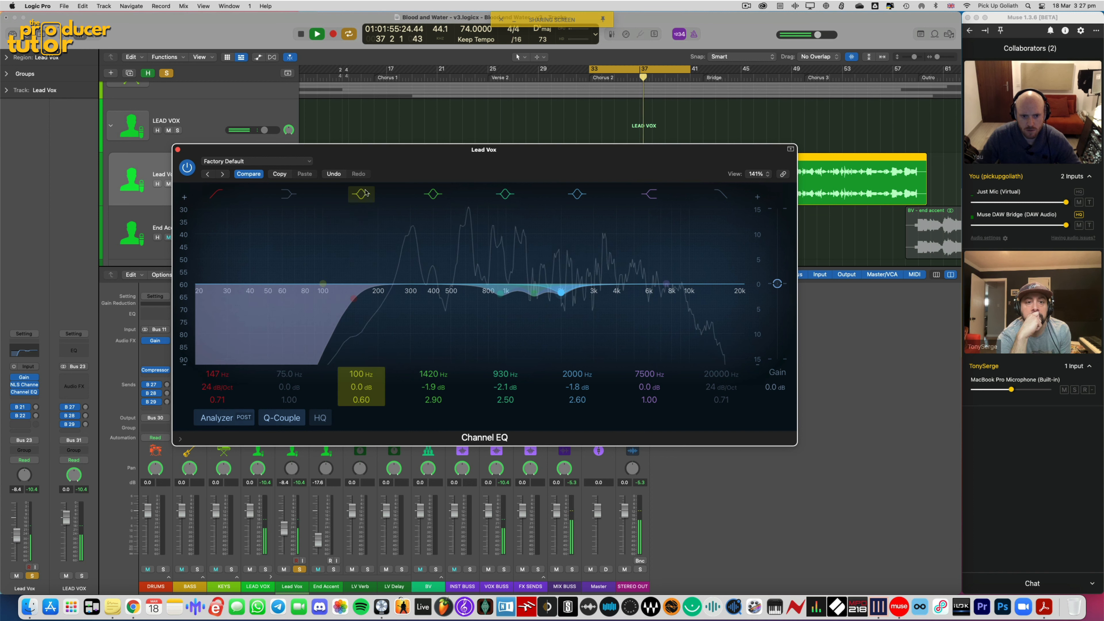
left_click_drag(325, 274, 614, 311)
scroll(484, 237, "up", 5)
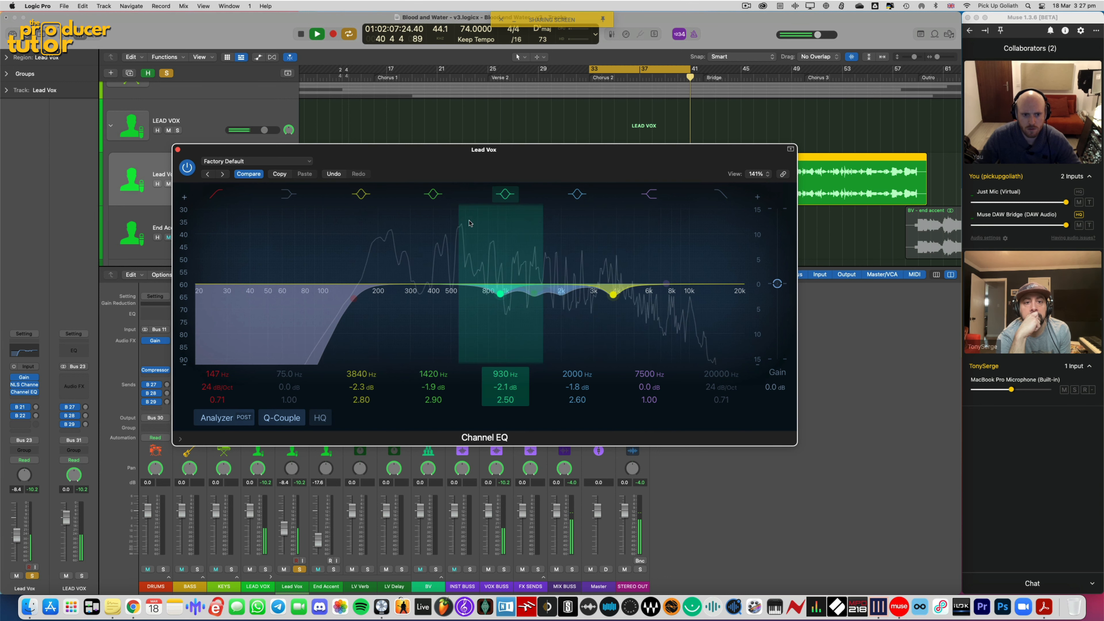
Compare the Lead Vox Channel EQ against bypass, then stop playback and close the EQ
left_click(187, 168)
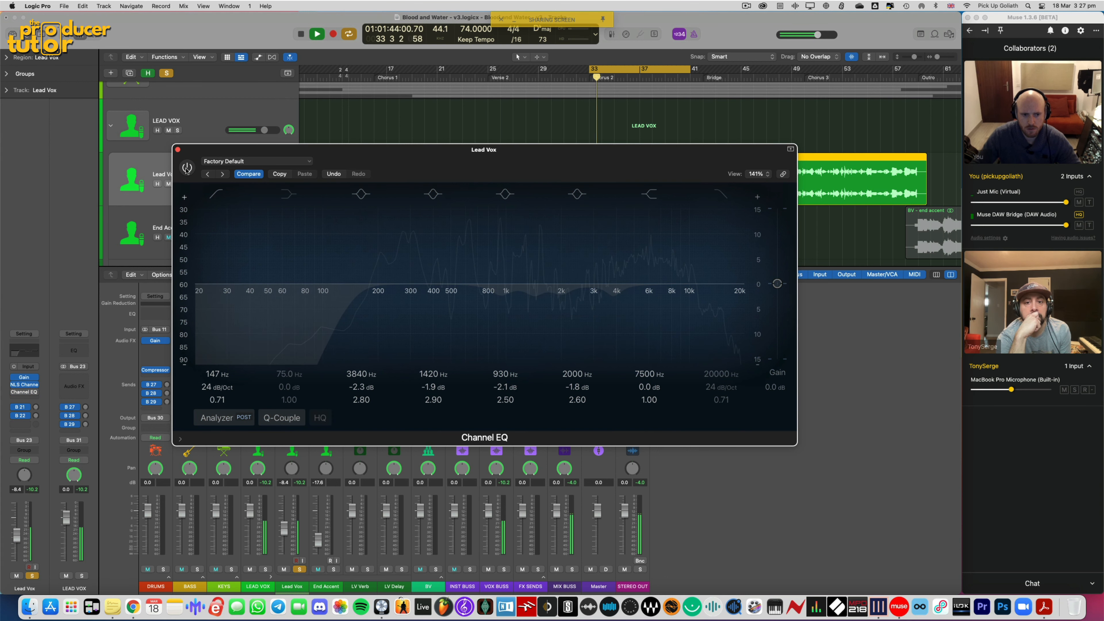
left_click(187, 168)
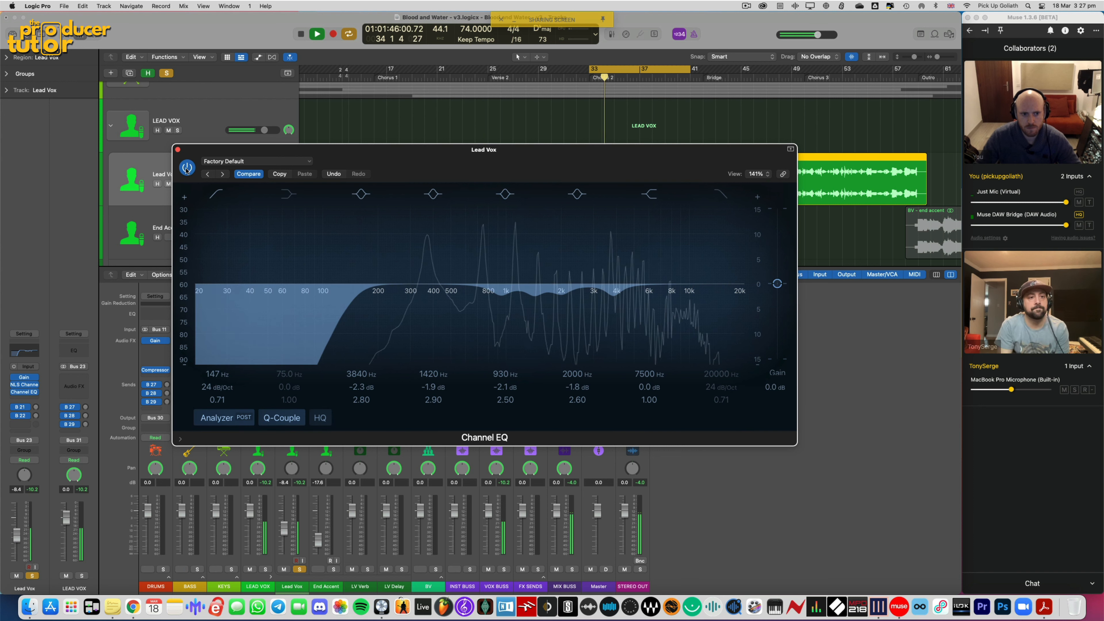
left_click_drag(229, 151, 209, 151)
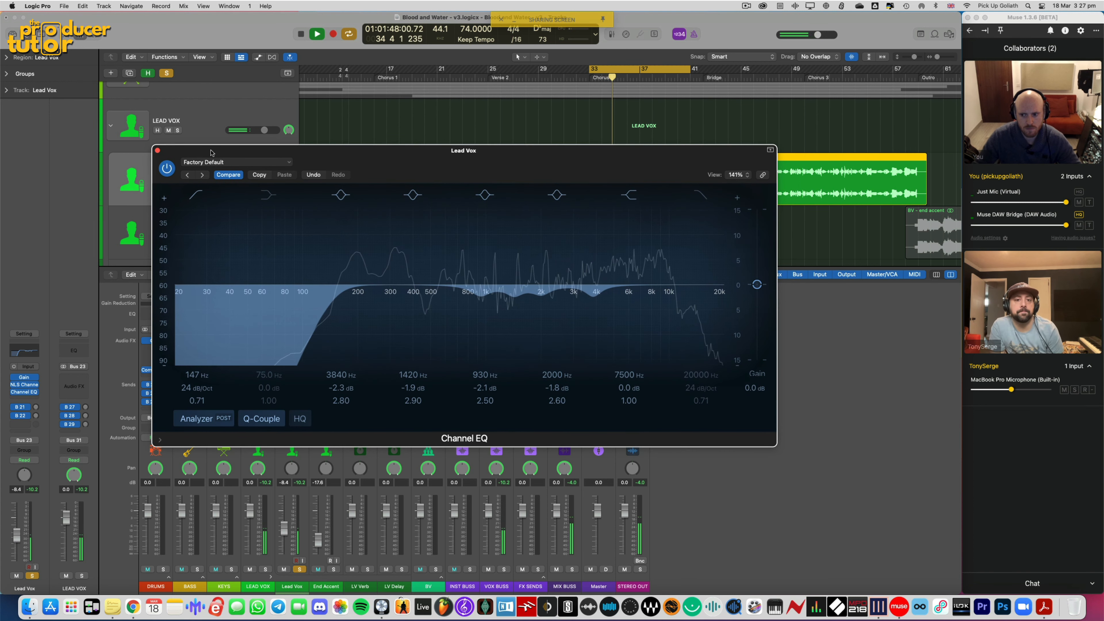
key("space")
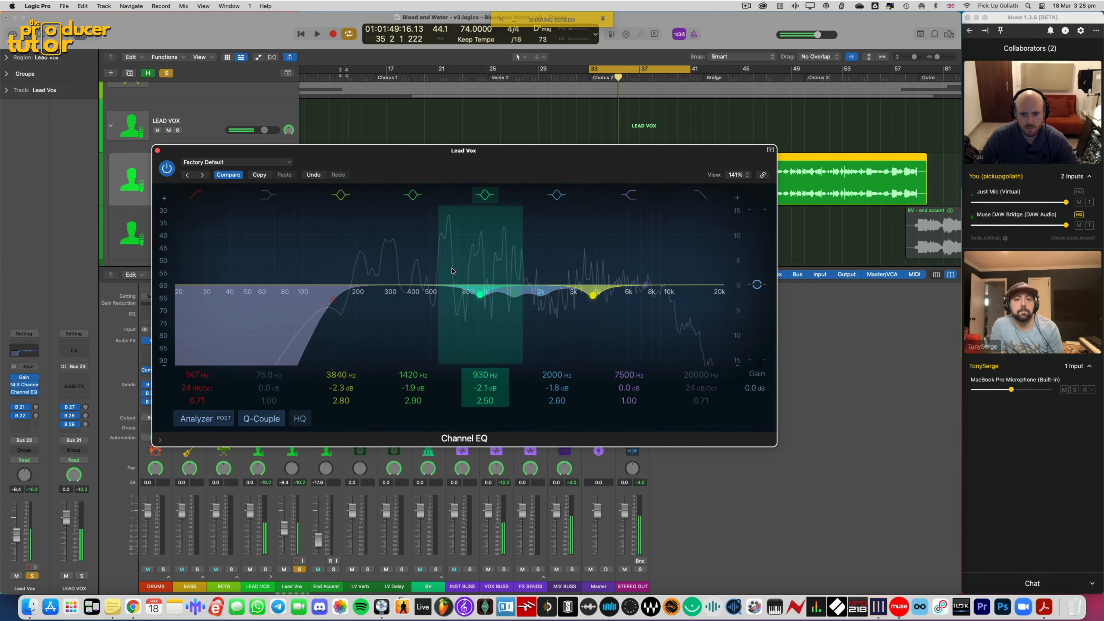
left_click(157, 151)
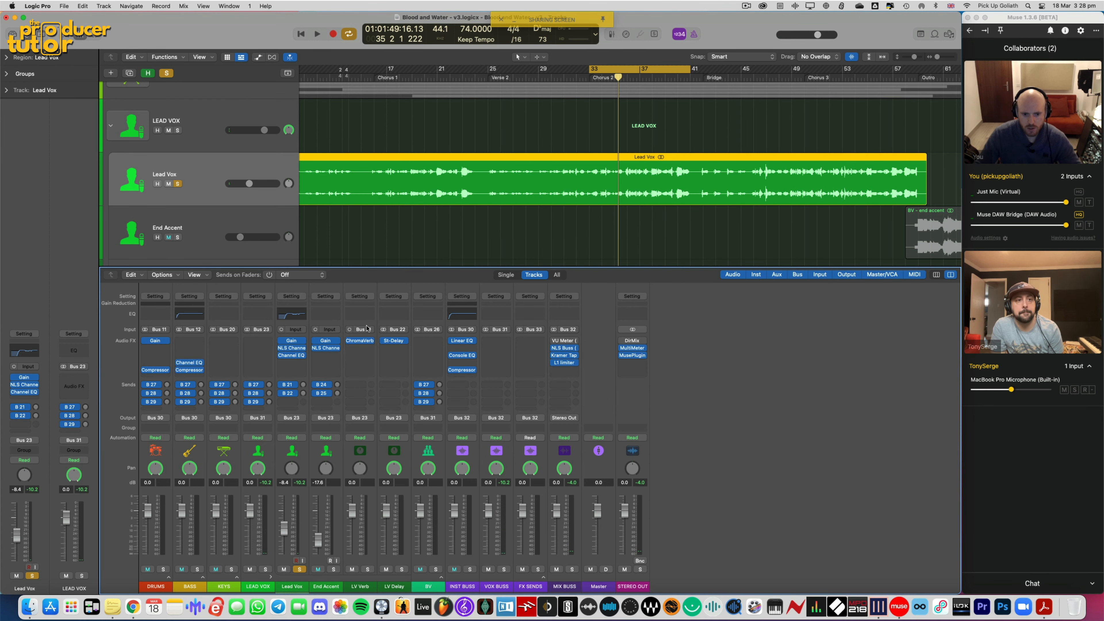
Insert a Compressor after the Channel EQ on Lead Vox, add a second Compressor in the following slot and close its window
left_click(303, 452)
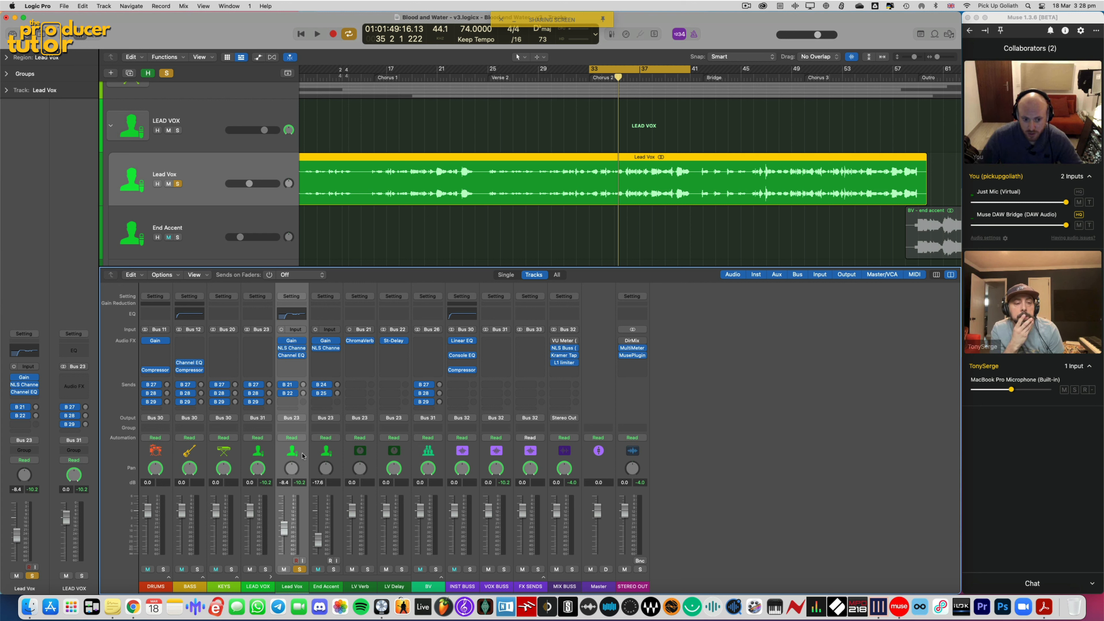
left_click(293, 364)
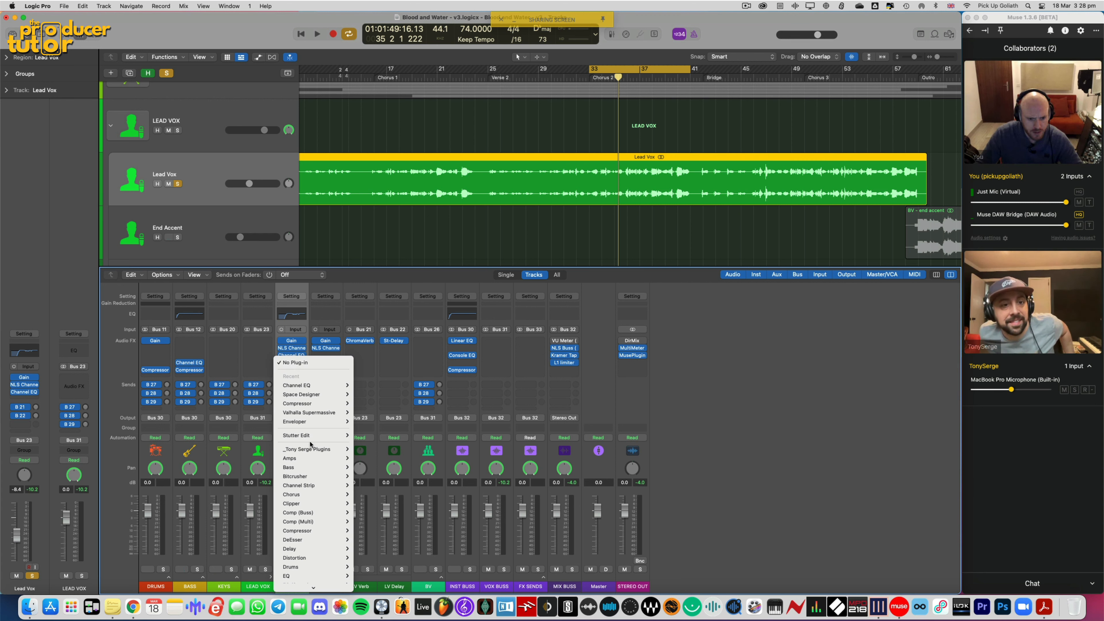
mouse_move(310, 478)
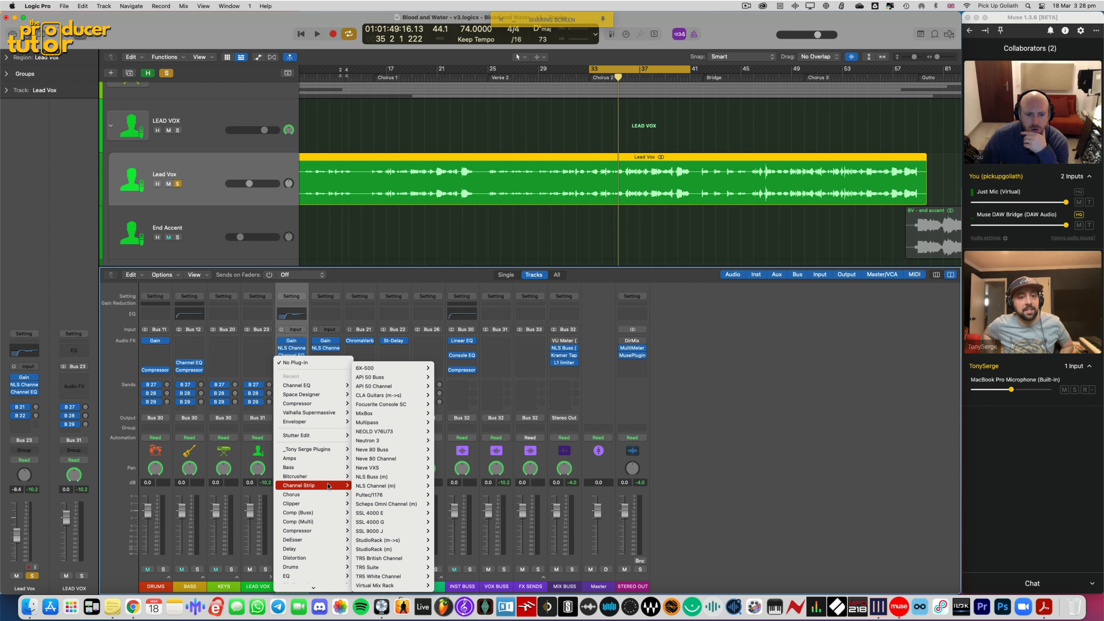
mouse_move(313, 531)
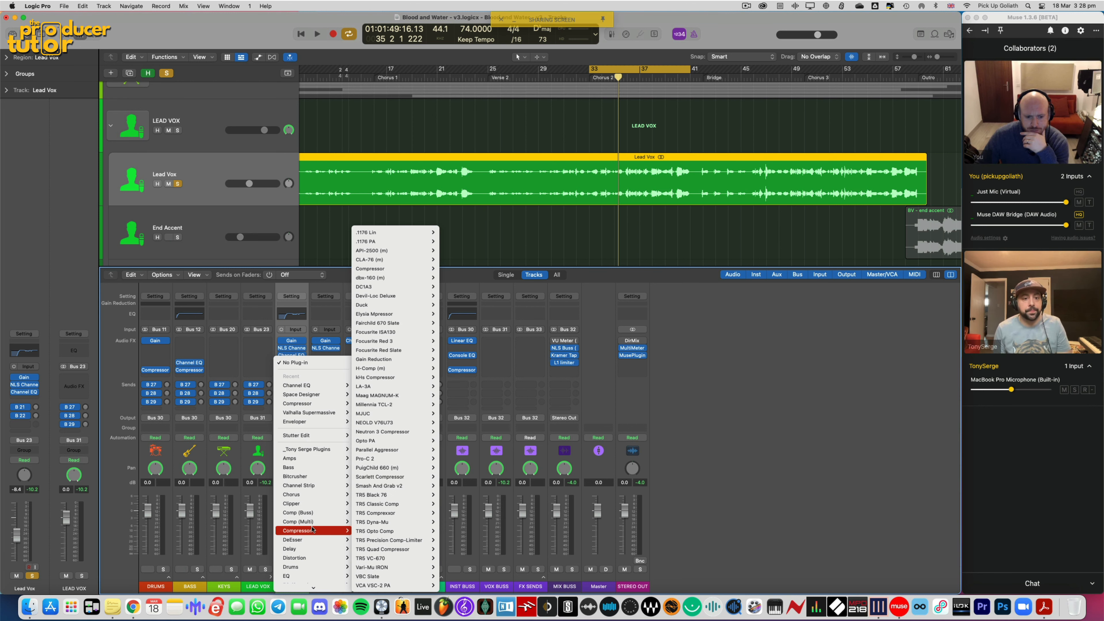
left_click(370, 268)
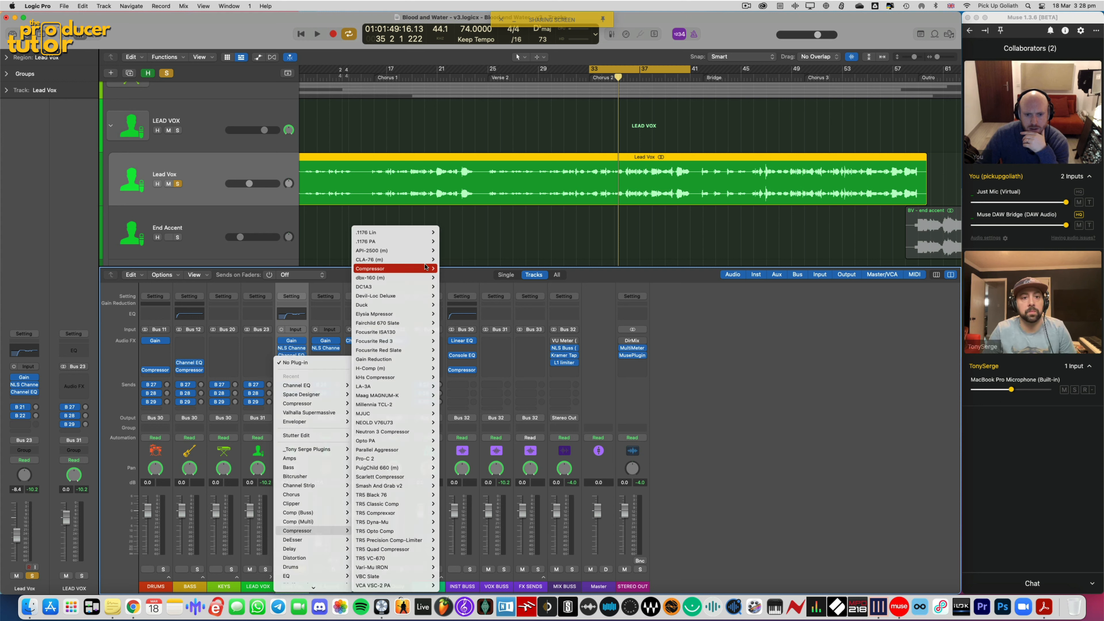
left_click_drag(290, 364, 291, 371)
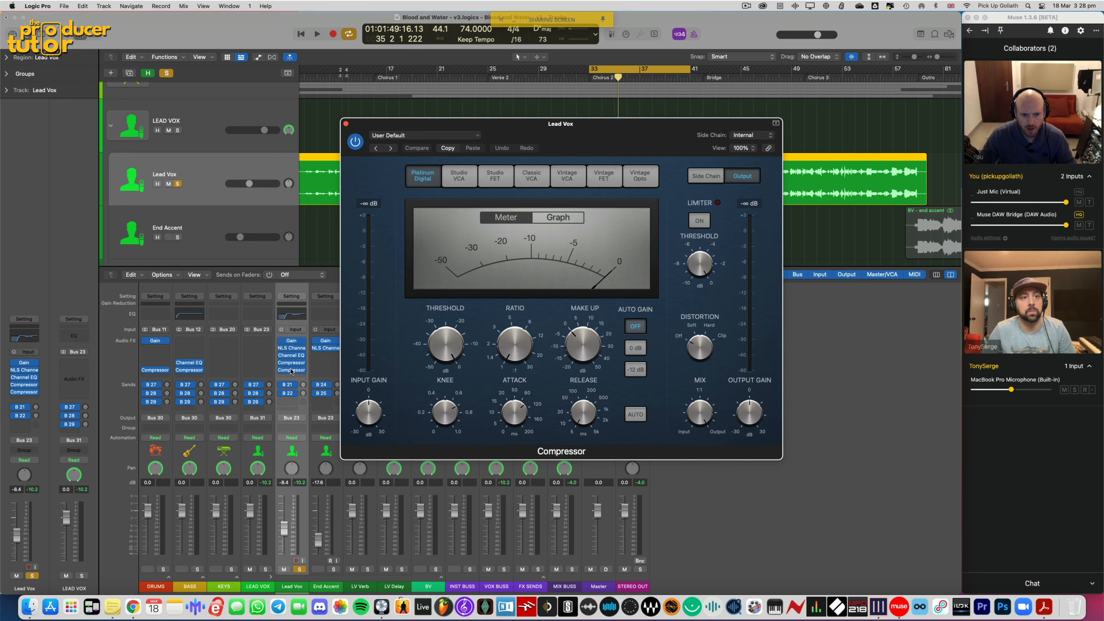
left_click_drag(467, 128, 503, 125)
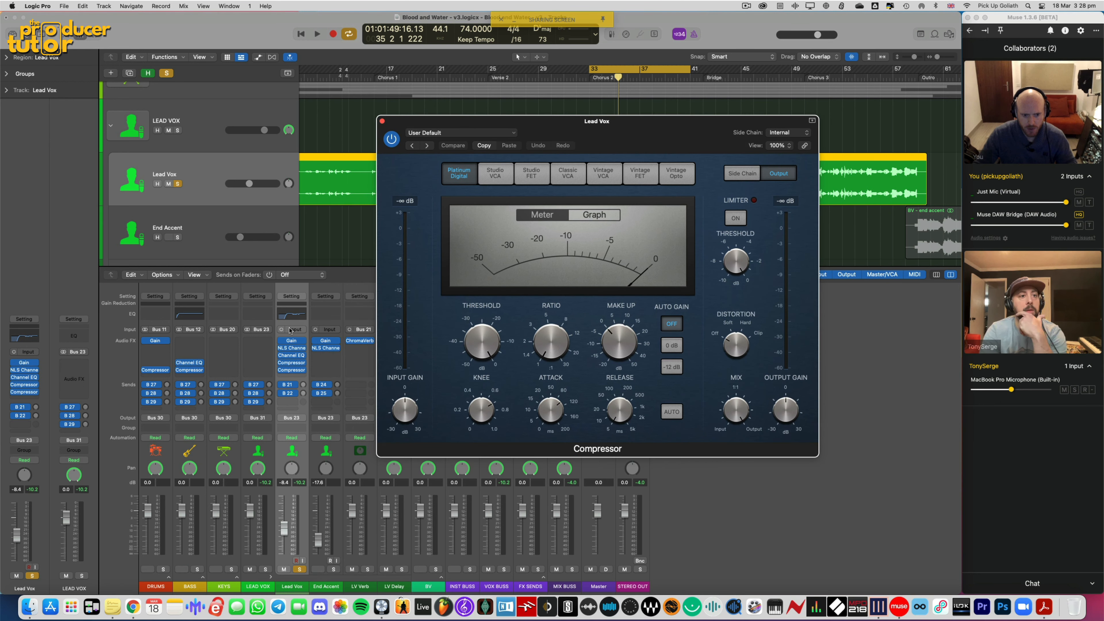
left_click(290, 365)
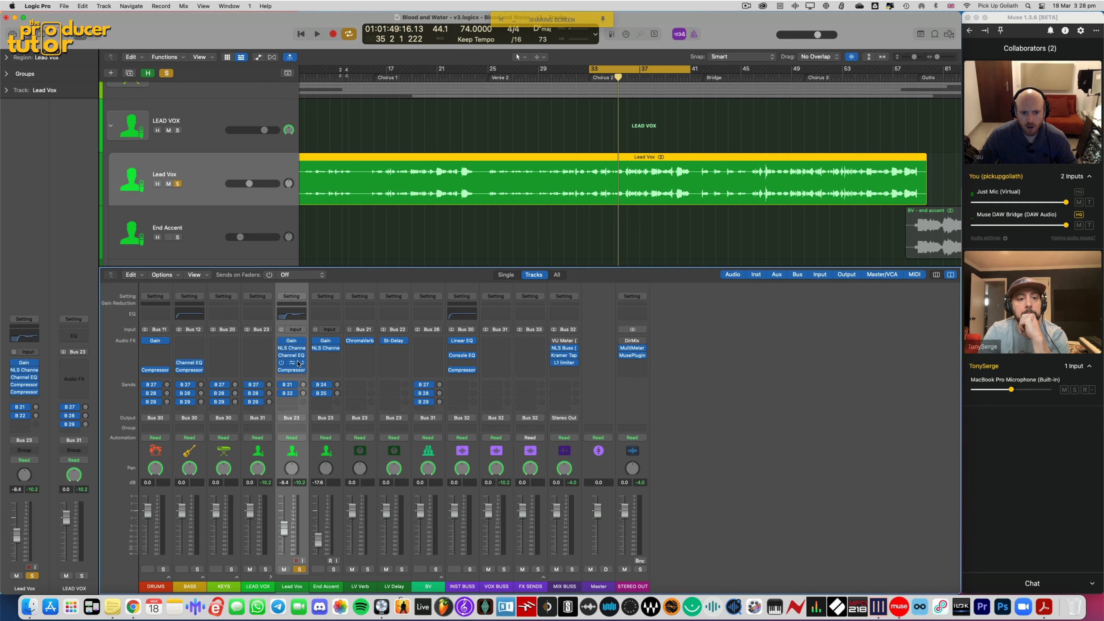
Try the Vintage FET model on the first Lead Vox Compressor, view it beside the second Compressor, and close both windows
left_click(293, 363)
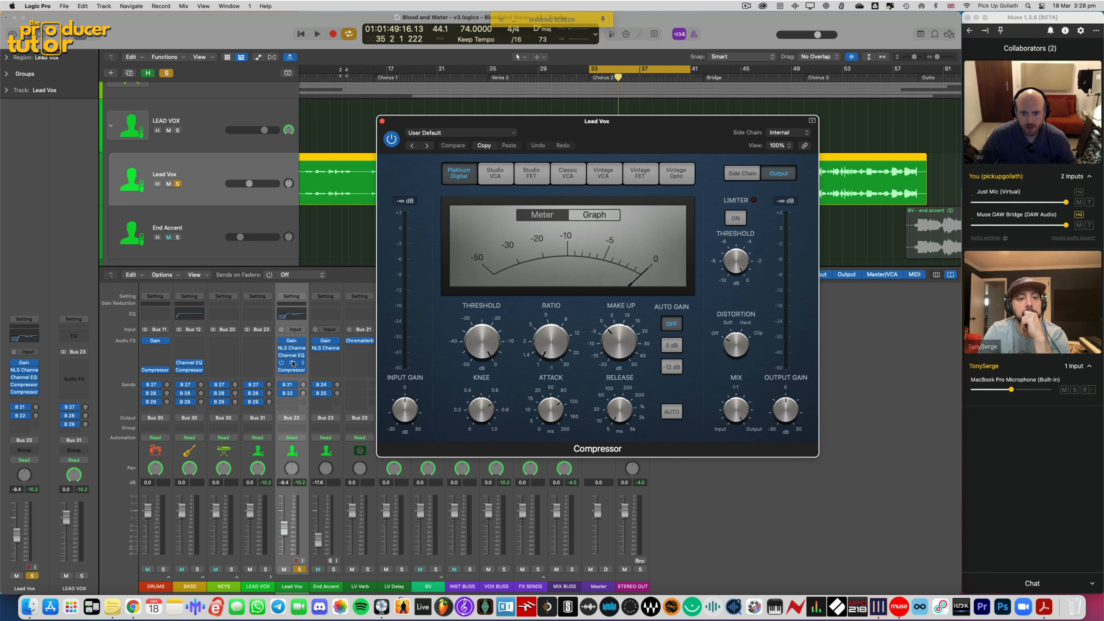
left_click(570, 178)
left_click(637, 175)
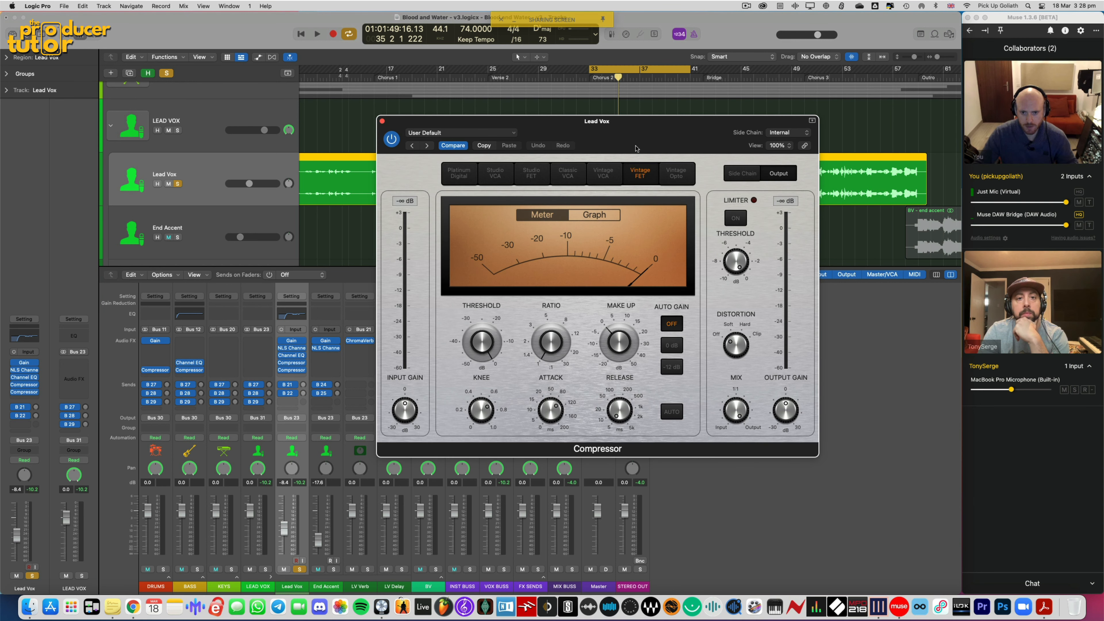
left_click_drag(635, 148, 701, 122)
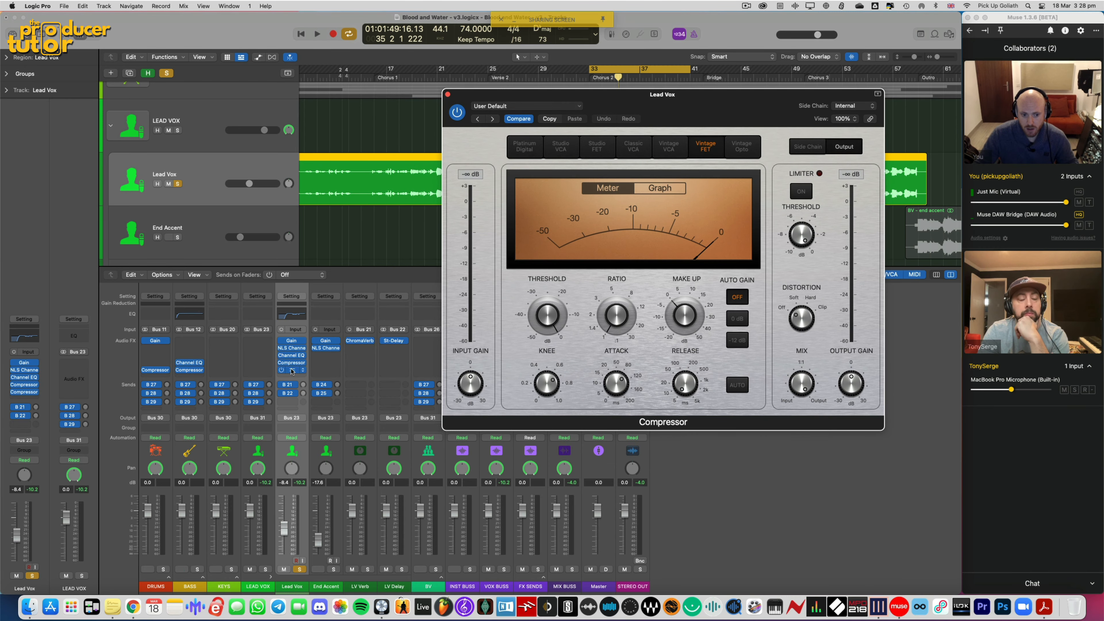
left_click(292, 371)
left_click_drag(561, 119, 222, 180)
left_click_drag(557, 94, 582, 81)
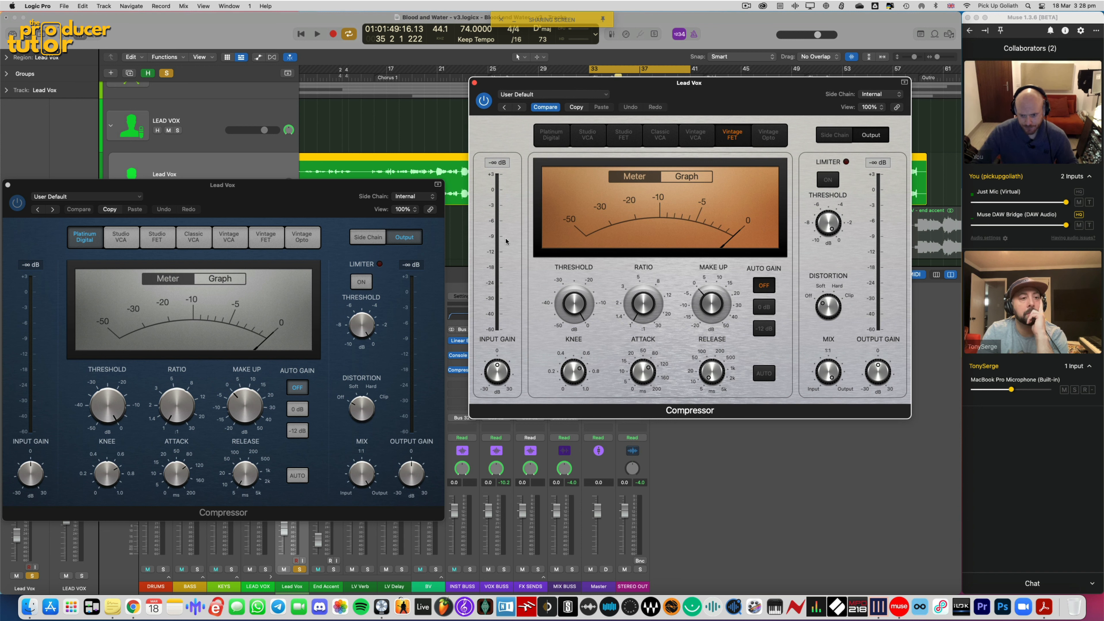
left_click(474, 82)
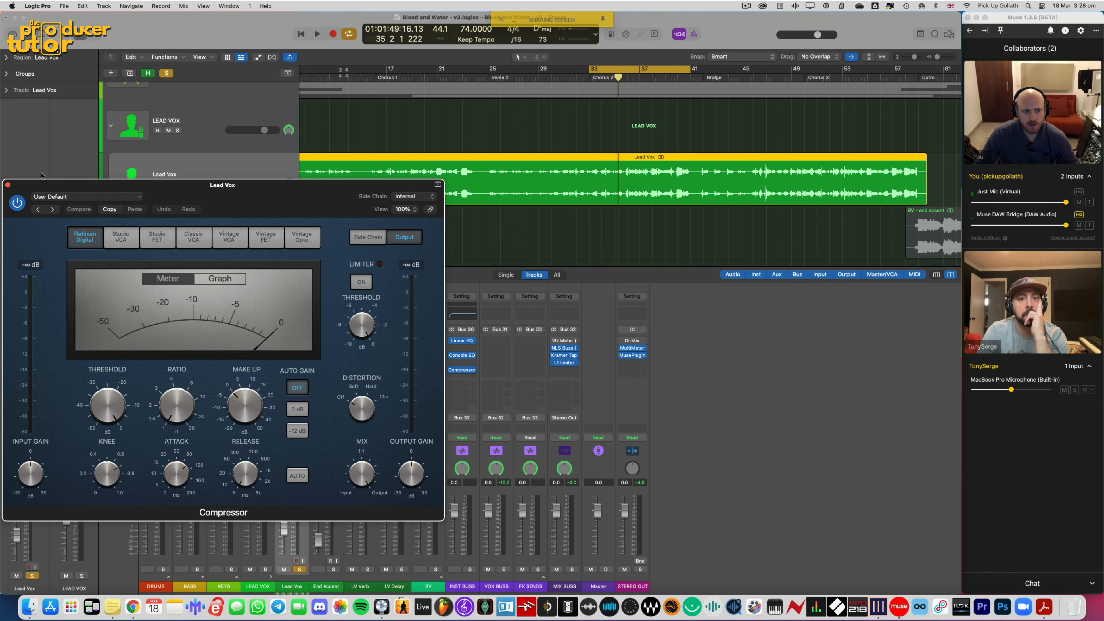
left_click(7, 185)
Replace the two Lead Vox Compressors with CLA-76 (m) followed by CLA-2A (m), and arrange both plug-in windows side by side
left_click(298, 370)
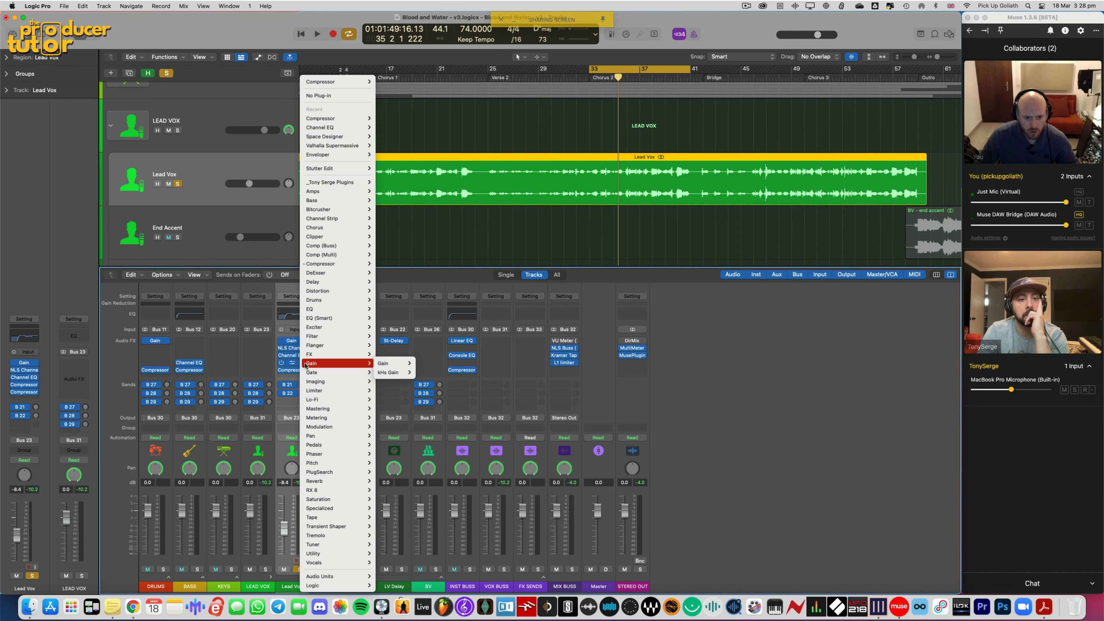
mouse_move(331, 182)
mouse_move(402, 191)
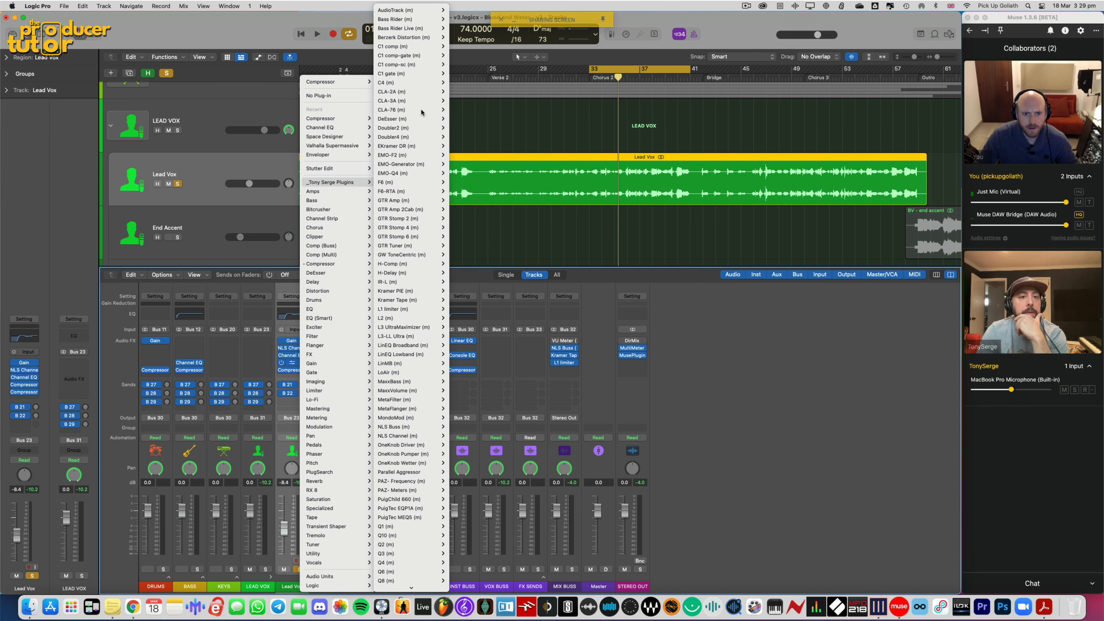
left_click(394, 110)
left_click(303, 372)
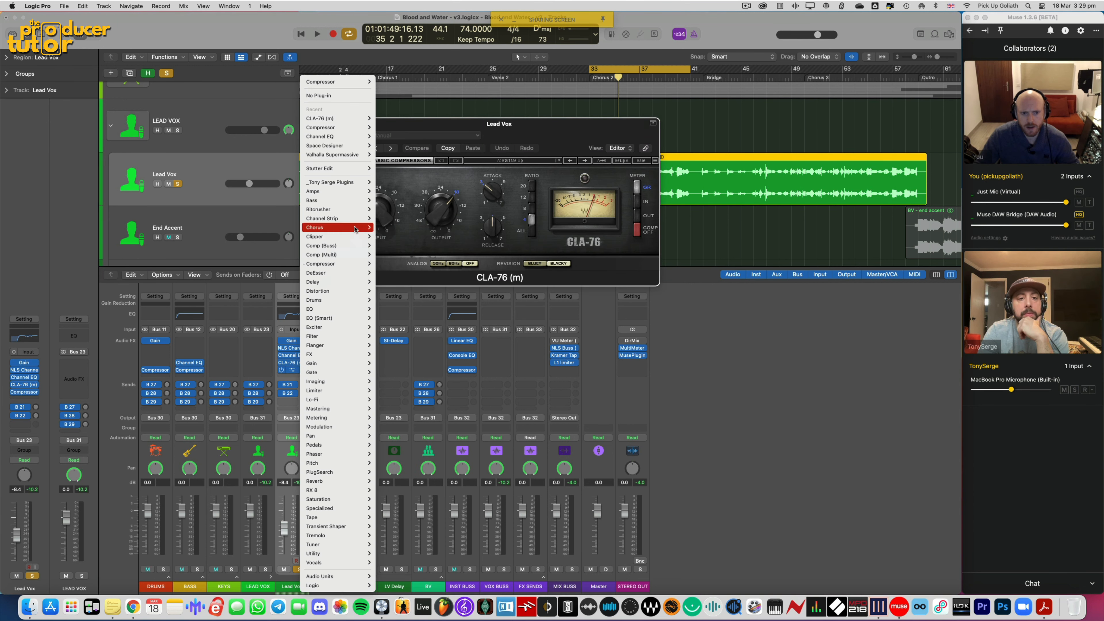
mouse_move(331, 182)
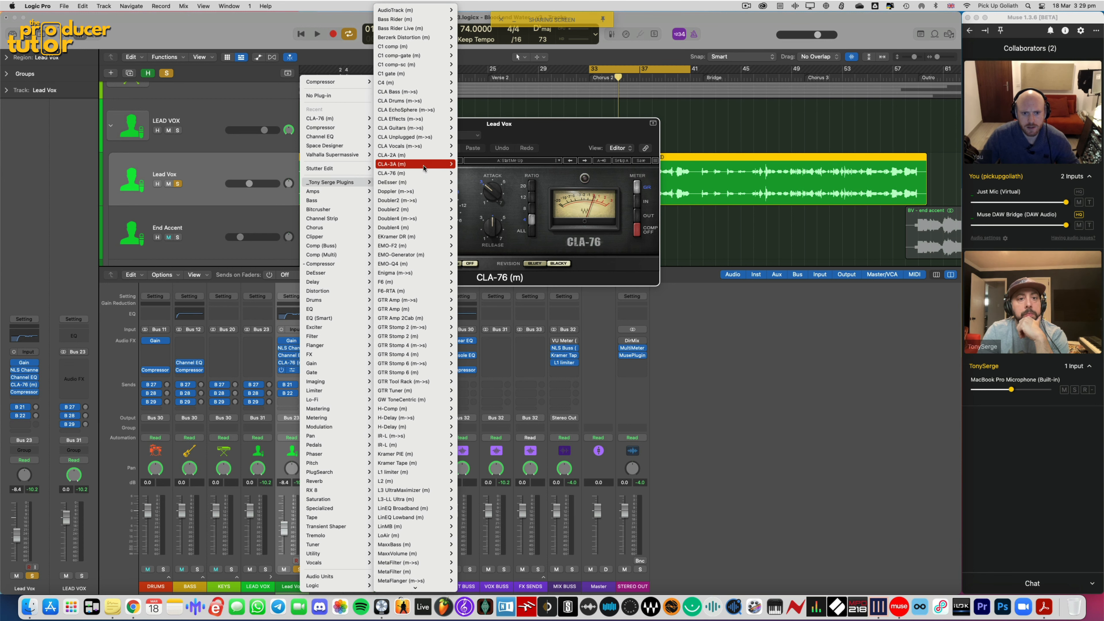
mouse_move(426, 156)
left_click(466, 155)
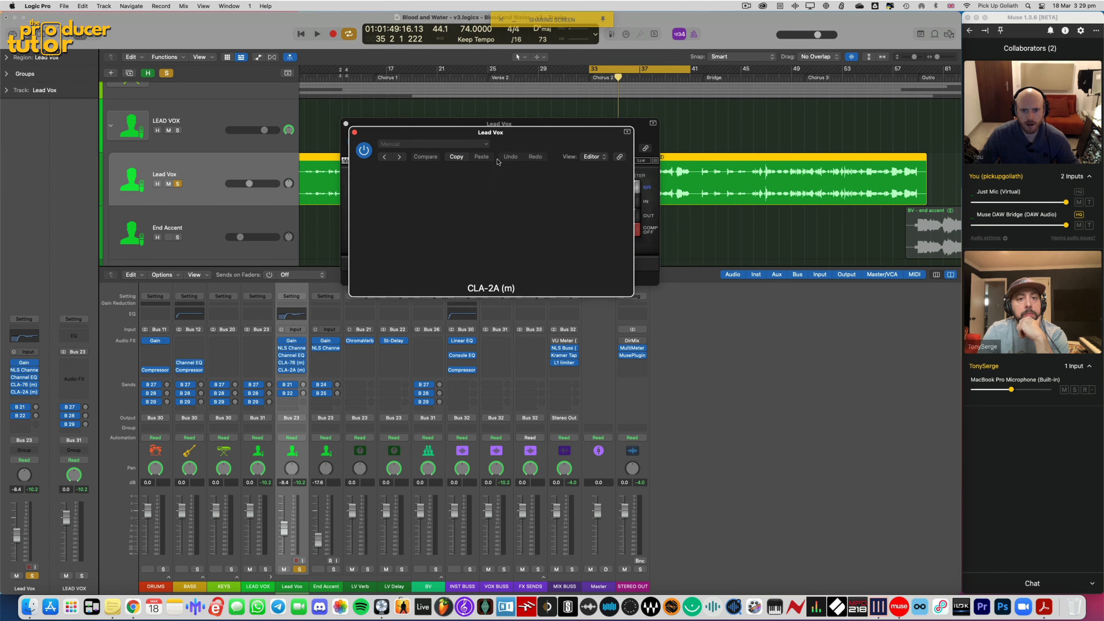
left_click_drag(582, 278, 530, 275)
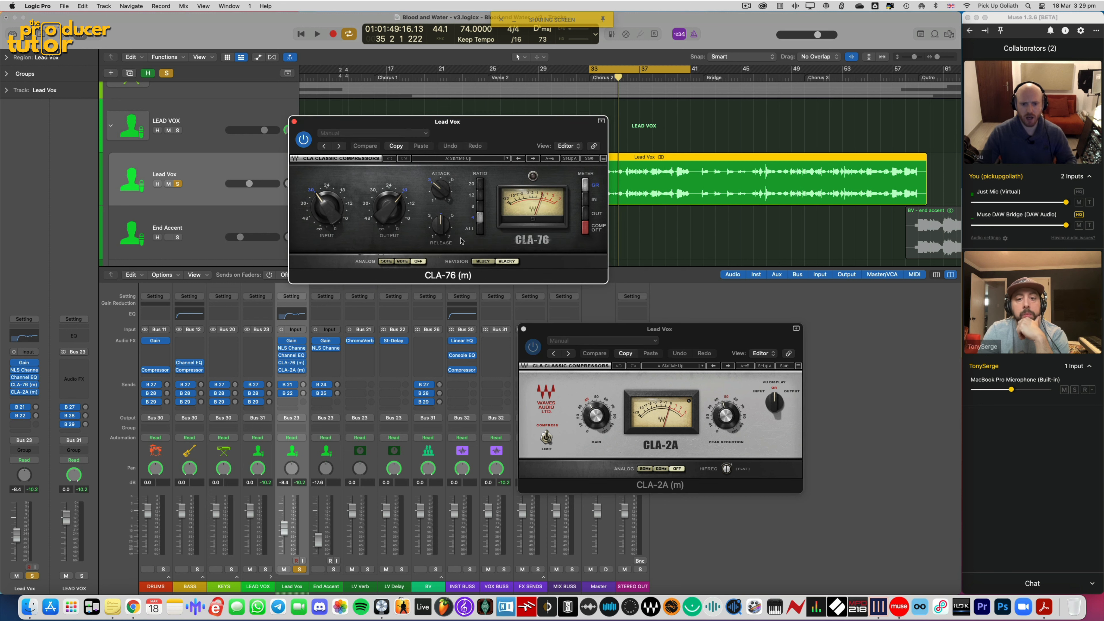
Compare the Bluey and Blacky revisions of the CLA-76 and leave it on Bluey, keeping the CLA-2A window clear of it
left_click(481, 261)
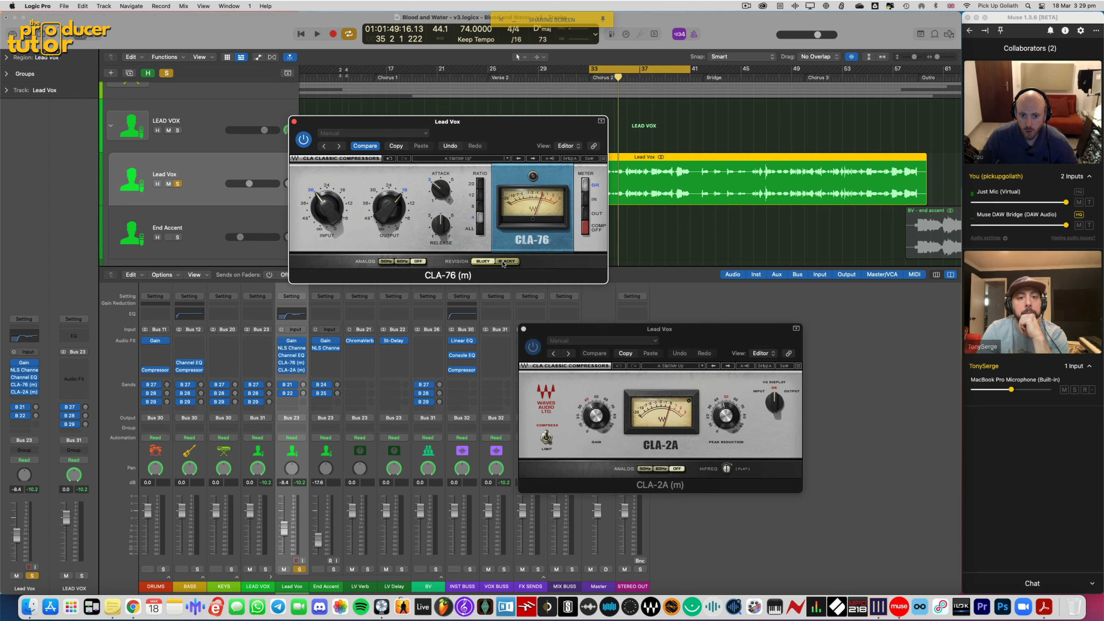
left_click(491, 262)
left_click(484, 263)
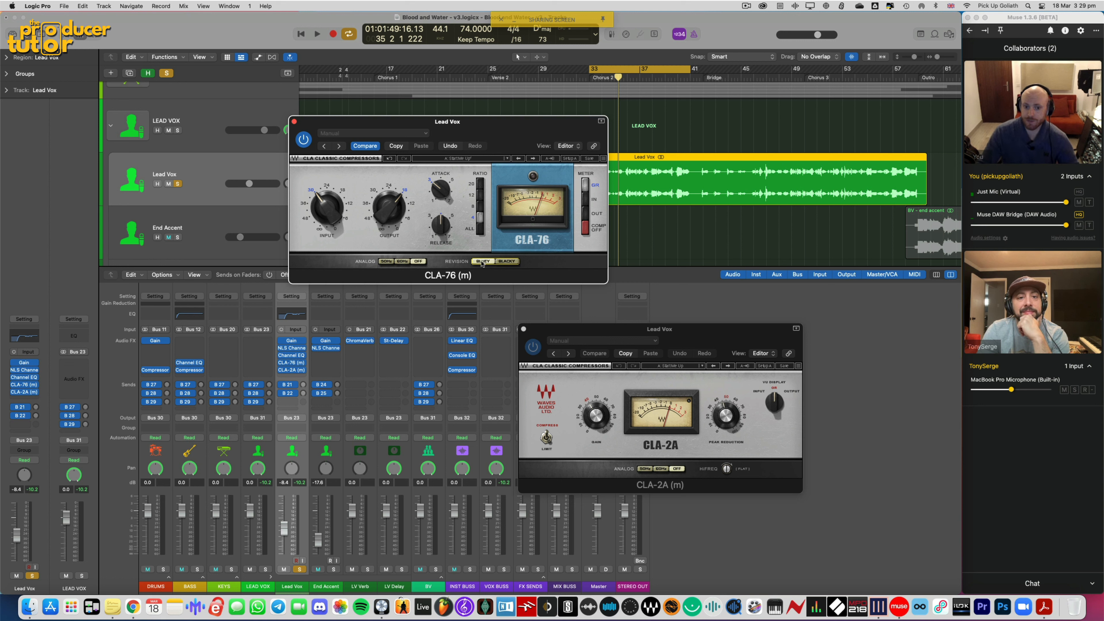
left_click(504, 263)
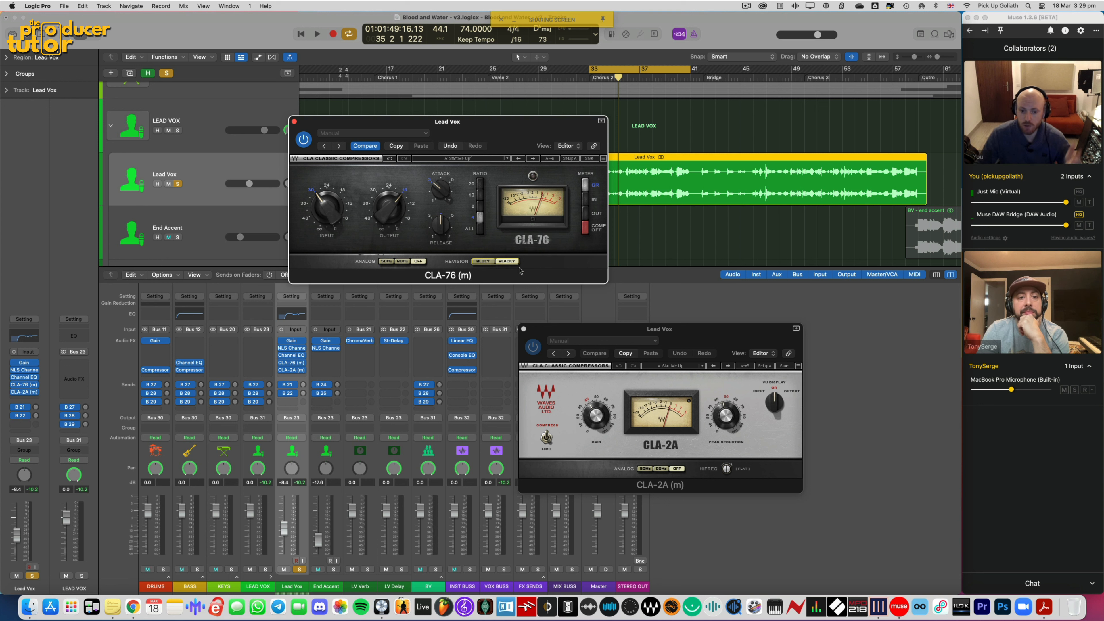
left_click(481, 262)
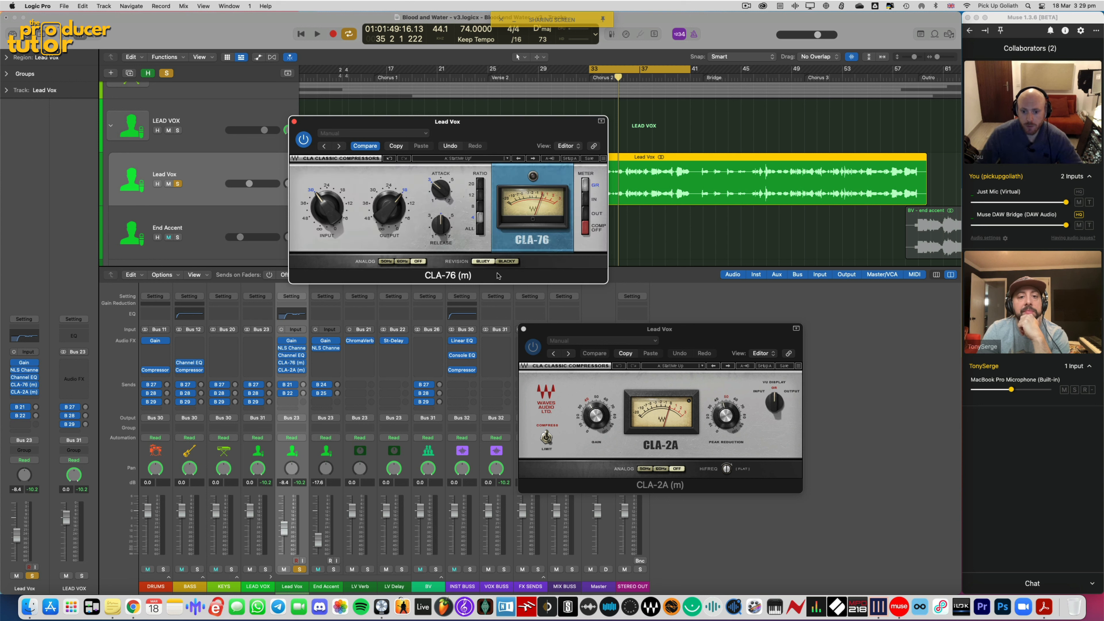
left_click_drag(592, 336, 622, 326)
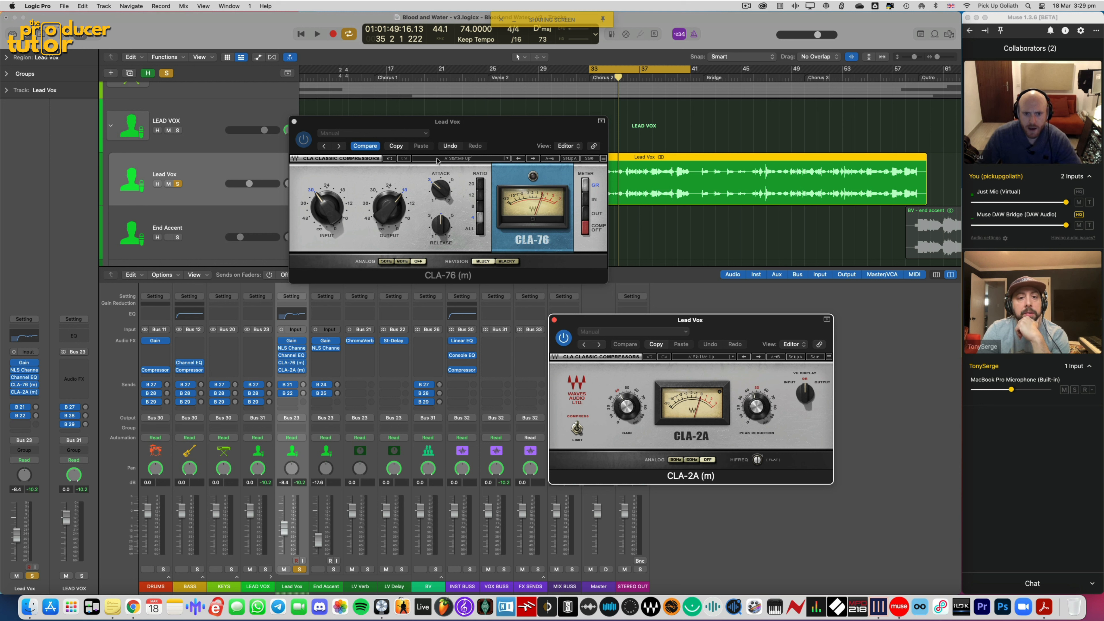
Try out the attack, release, input and output controls on the CLA-76
left_click(440, 189)
left_click_drag(440, 189, 440, 183)
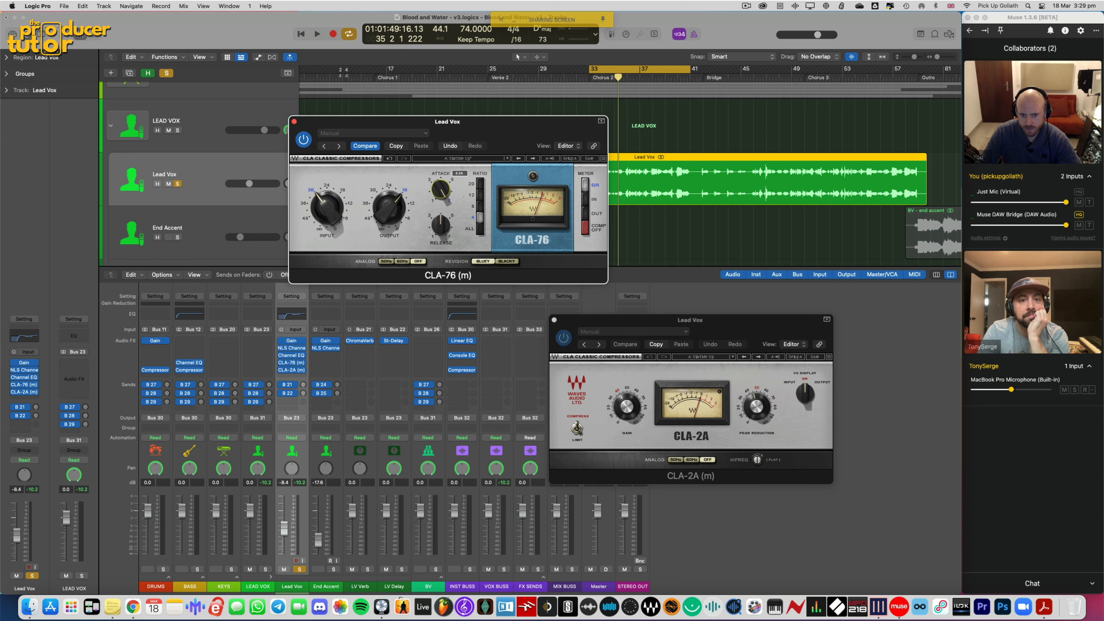
mouse_move(440, 225)
left_mouse_down()
mouse_move(440, 195)
mouse_move(440, 229)
left_mouse_up()
left_click_drag(469, 134, 460, 134)
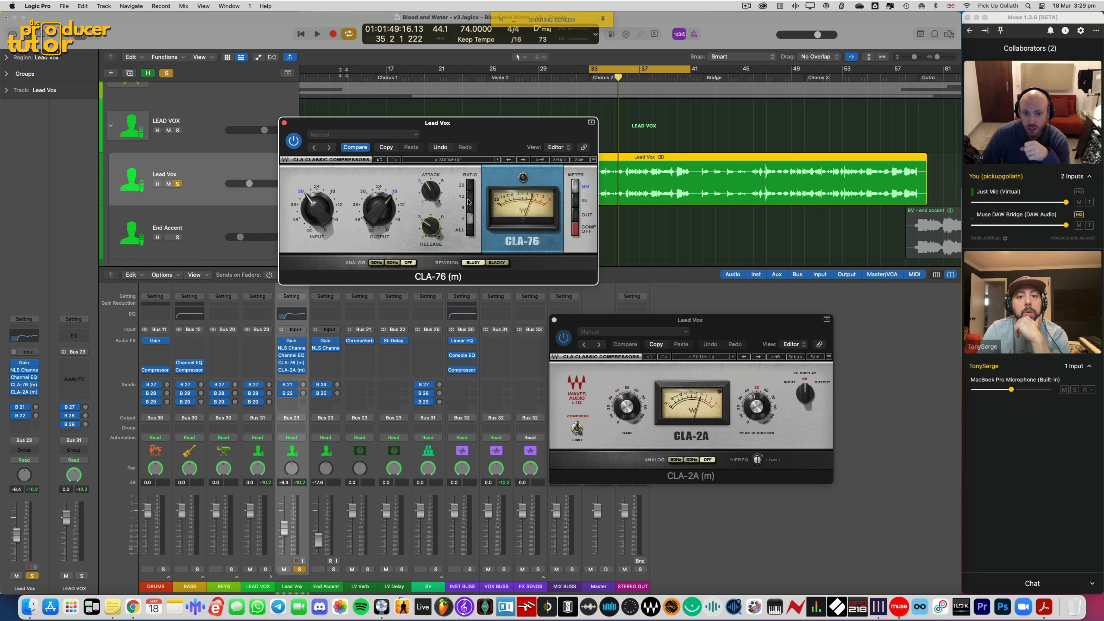
left_click_drag(318, 215, 379, 214)
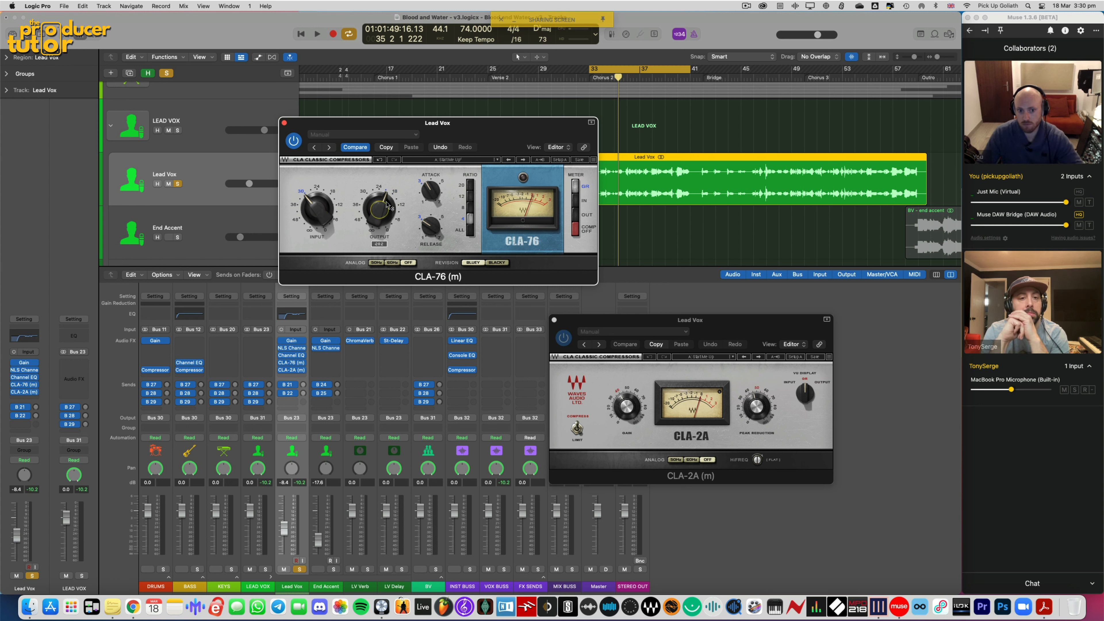
Load the Male Vocal preset from the Bluey group into the CLA-76 on Lead Vox
left_click(416, 138)
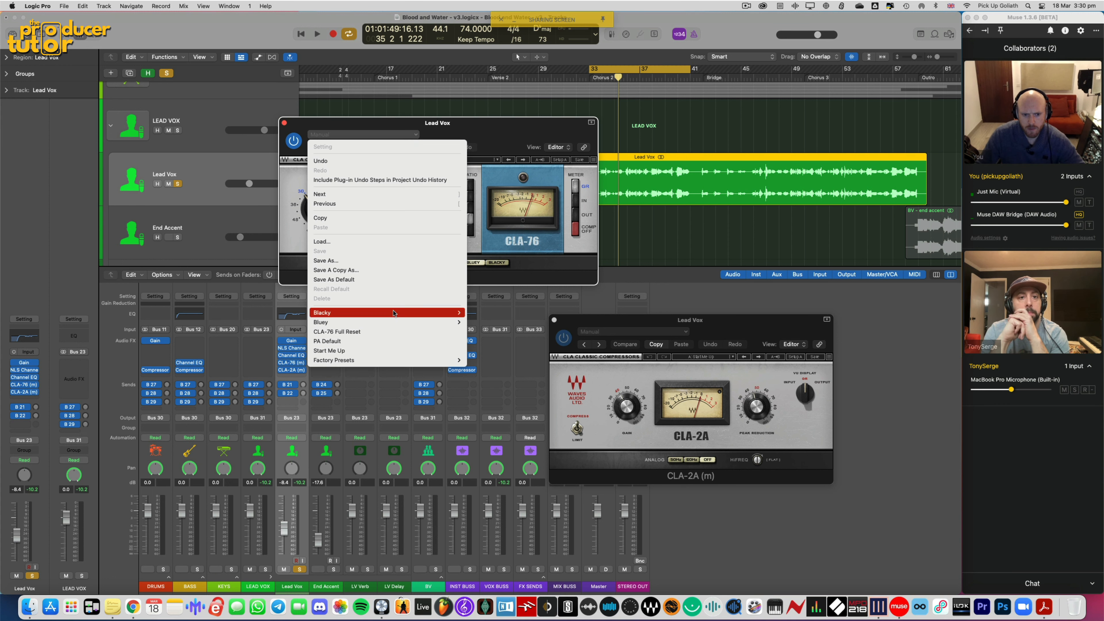
mouse_move(399, 322)
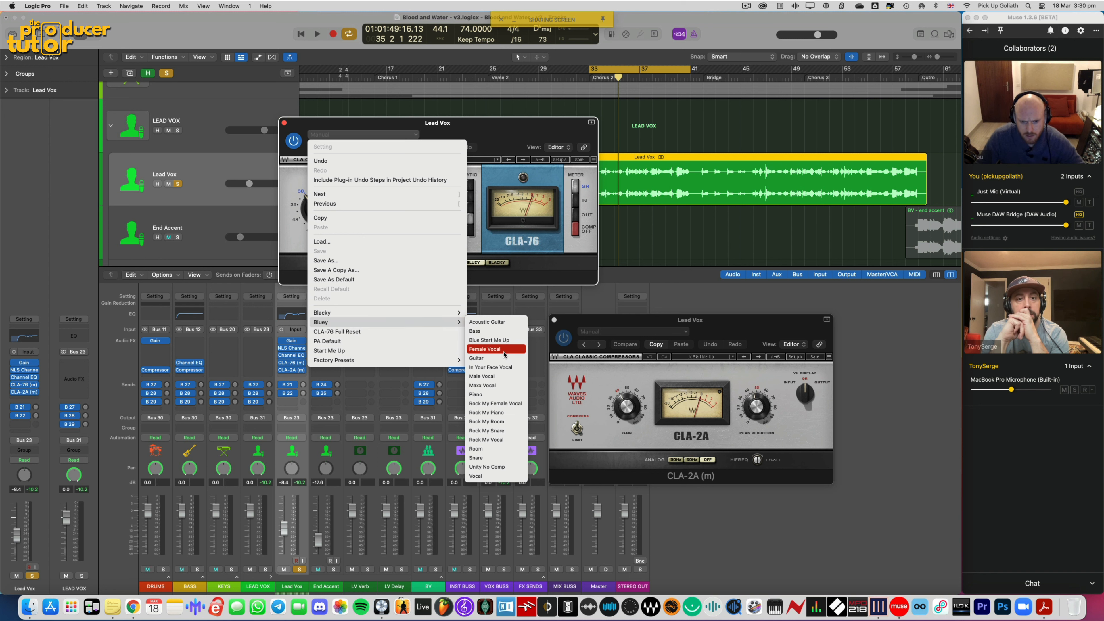
left_click(505, 377)
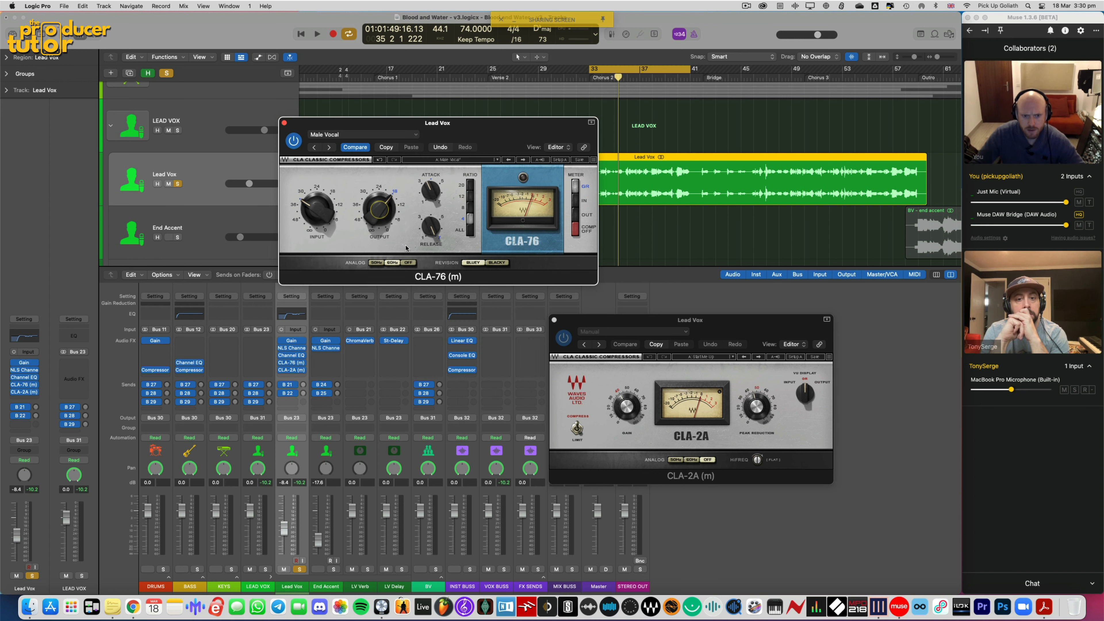
left_click_drag(472, 129, 458, 146)
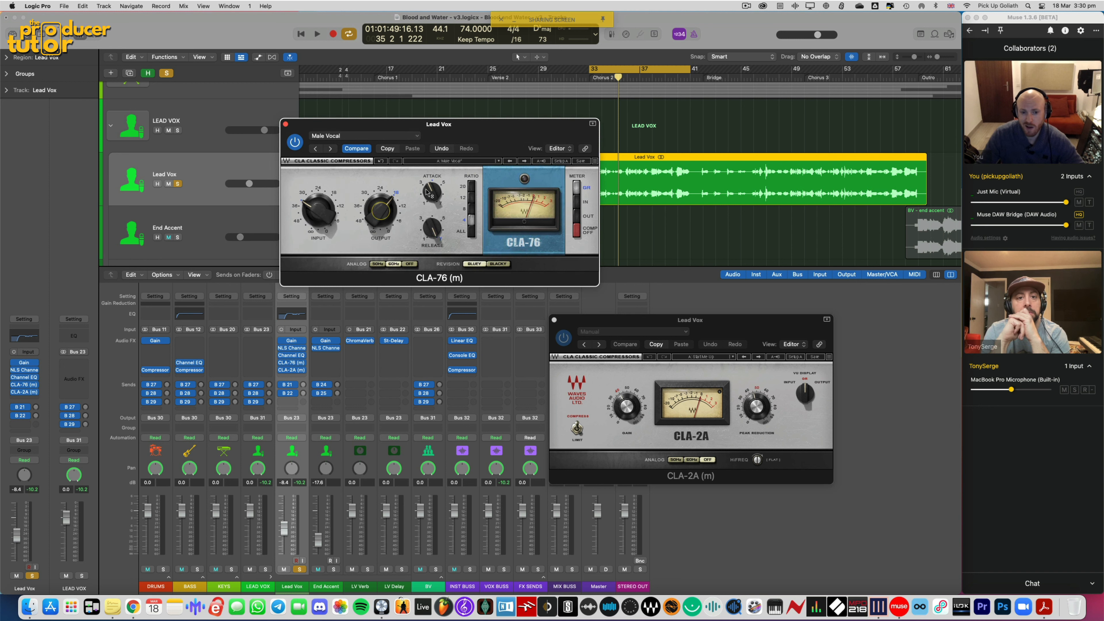
mouse_move(434, 192)
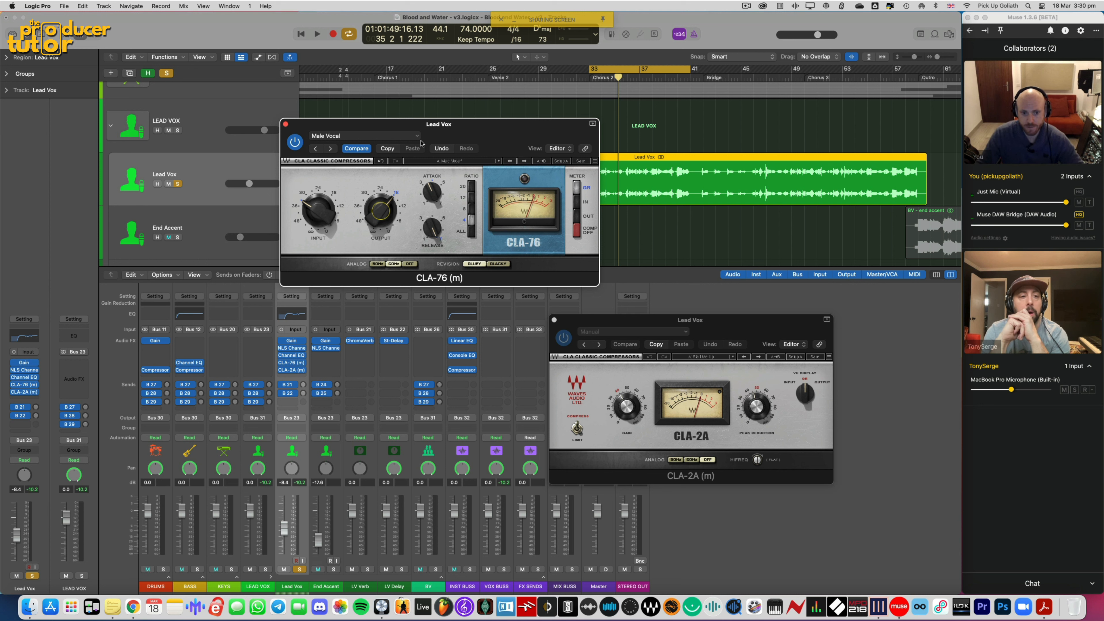
left_click_drag(423, 144, 421, 147)
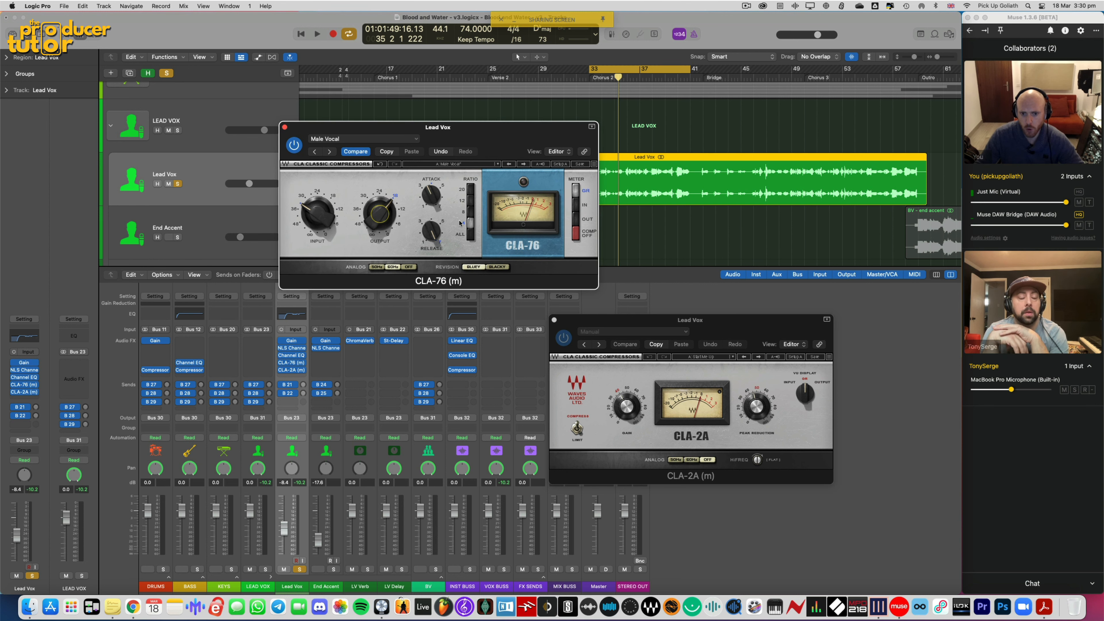
Play the cycle while adjusting the CLA-76's input level, bypass the CLA-2A, and stop playback
key("space")
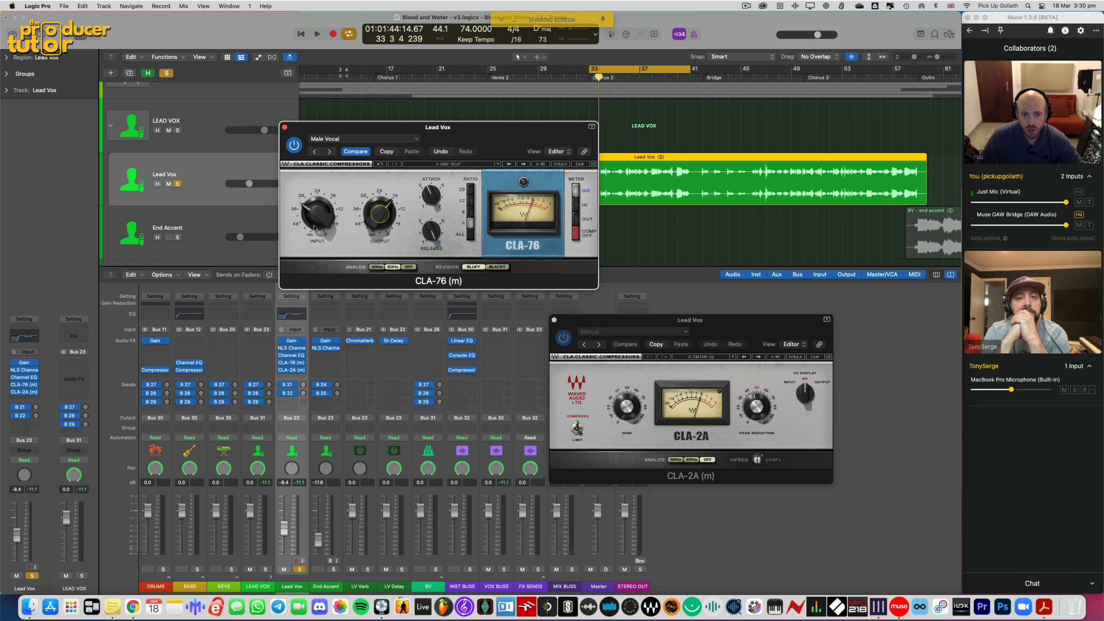
key("space")
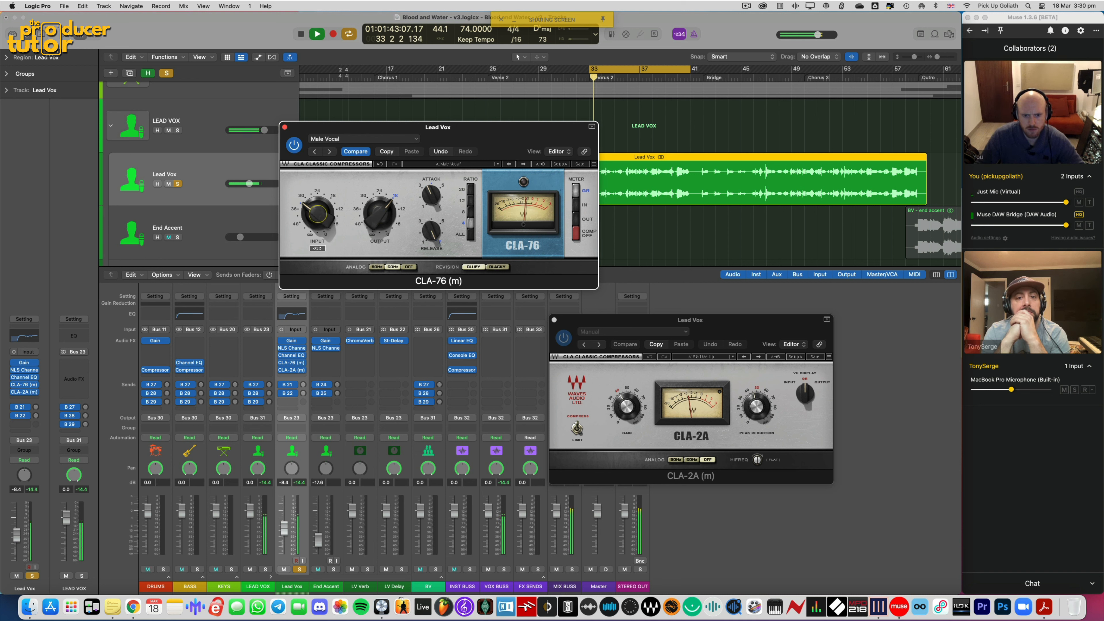
left_click(563, 338)
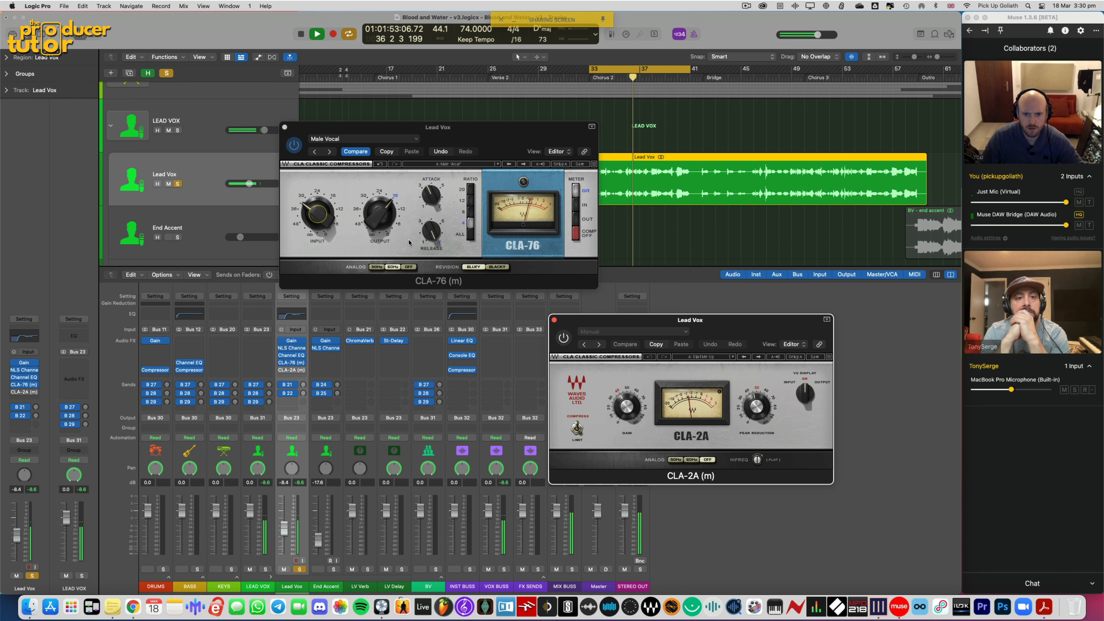
key("space")
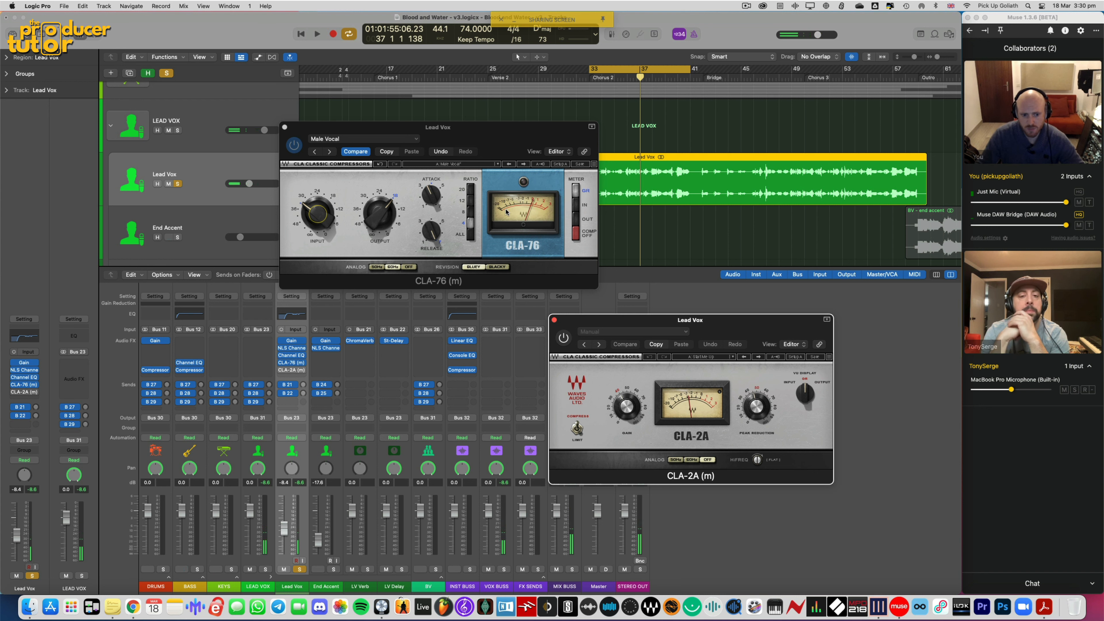
Reset the Lead Vox peak reading and play the cycle with the CLA-76 bypassed, switching it back on for comparison
left_click(315, 126)
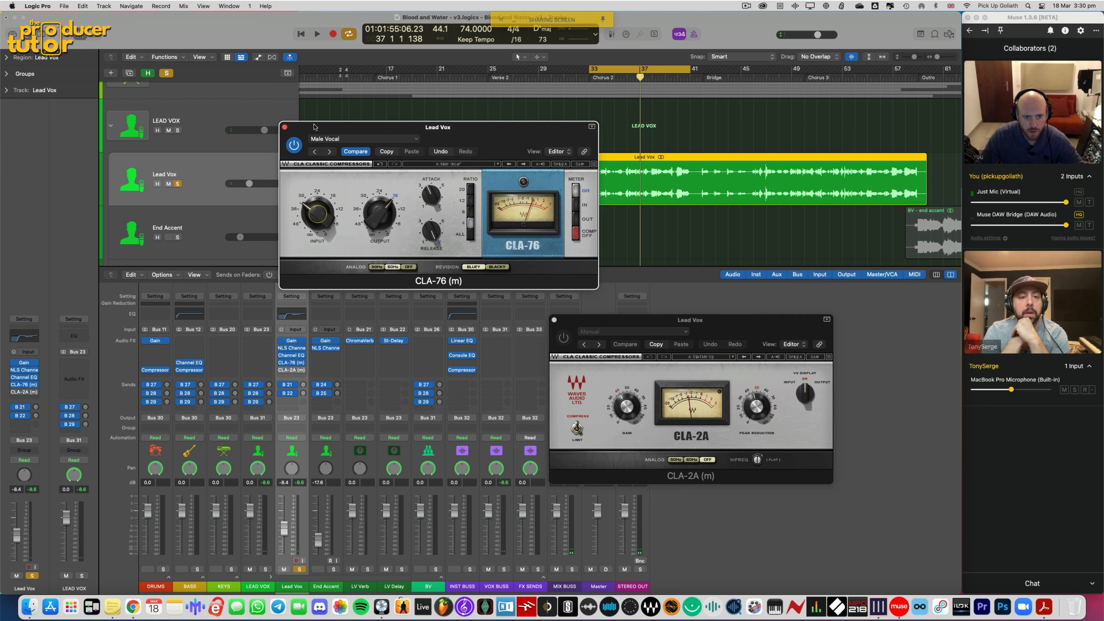
left_click(300, 482)
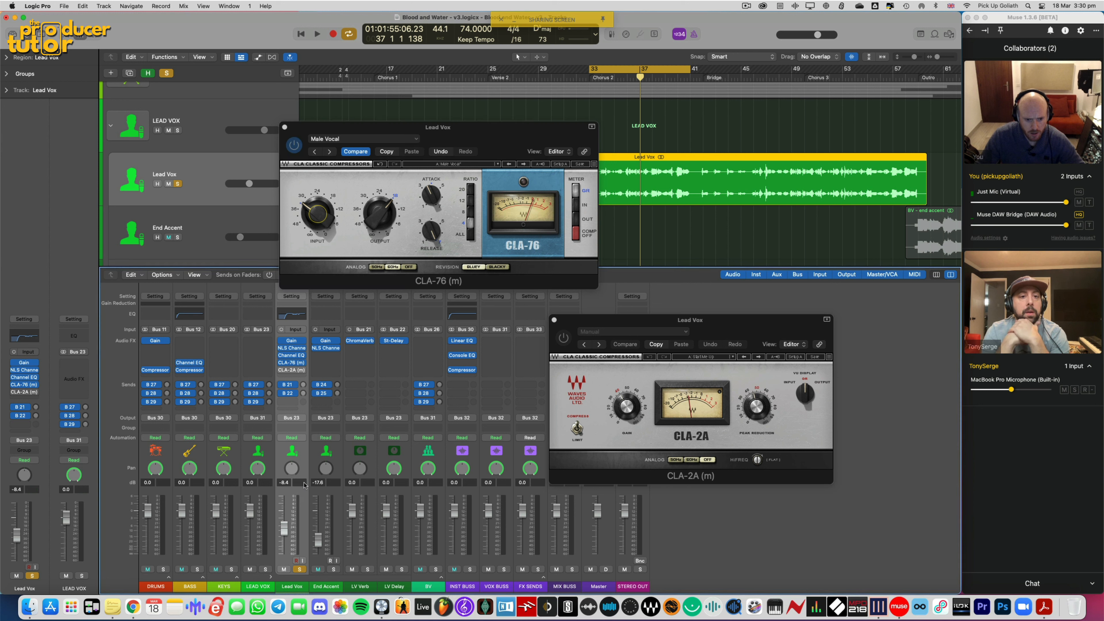
key("space")
left_click(293, 143)
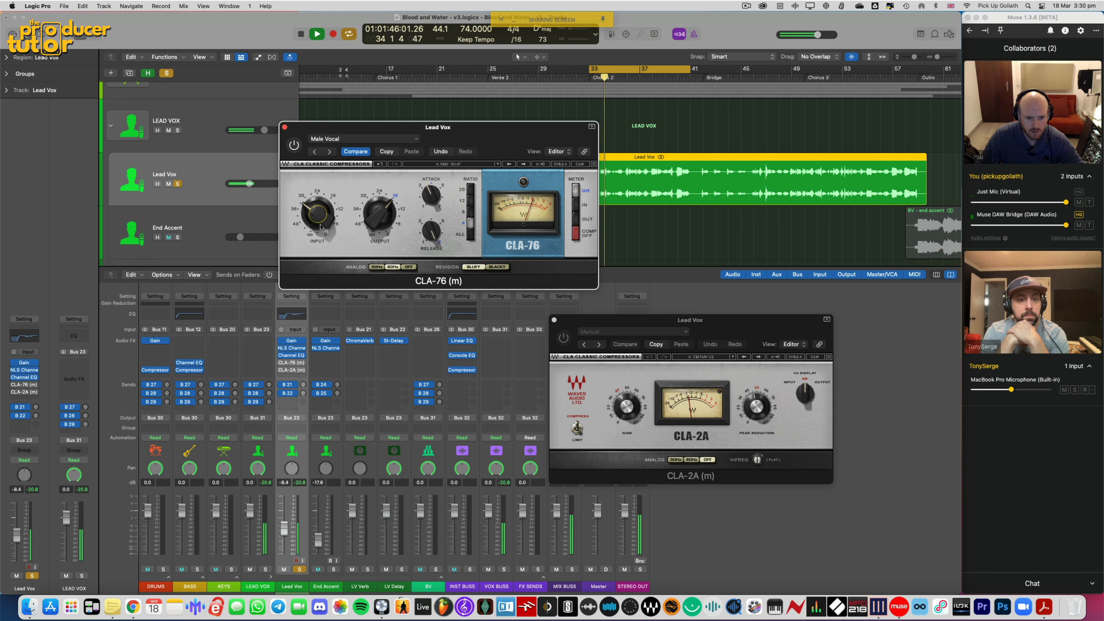
key("space")
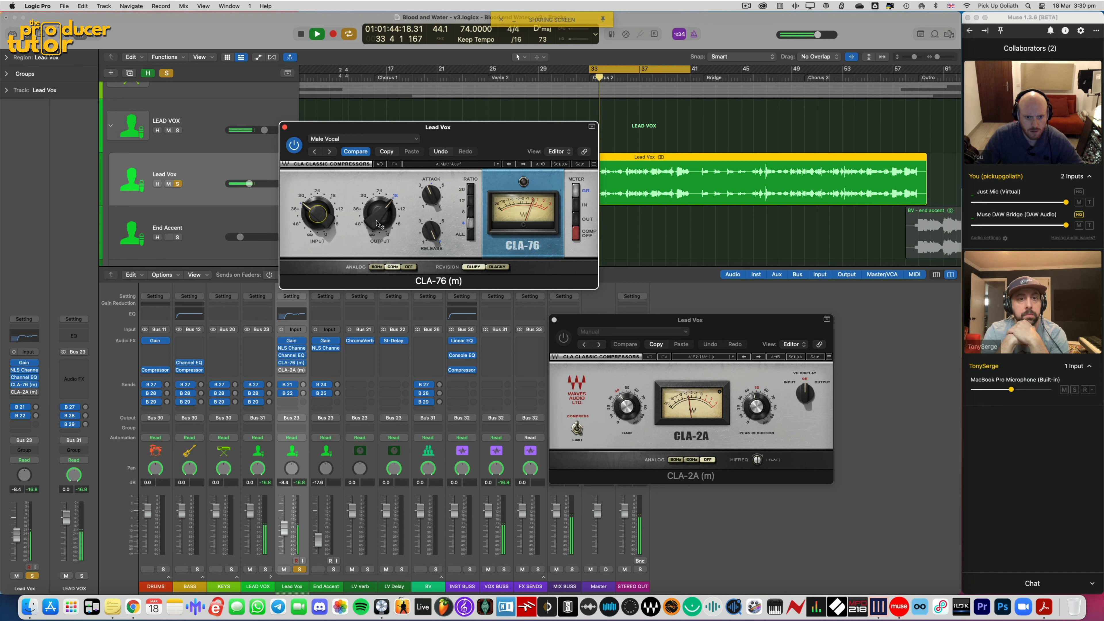
Trim the CLA-76's output to match the bypassed level, reset the Lead Vox peak reading and replay the cycle
left_click_drag(378, 224, 377, 218)
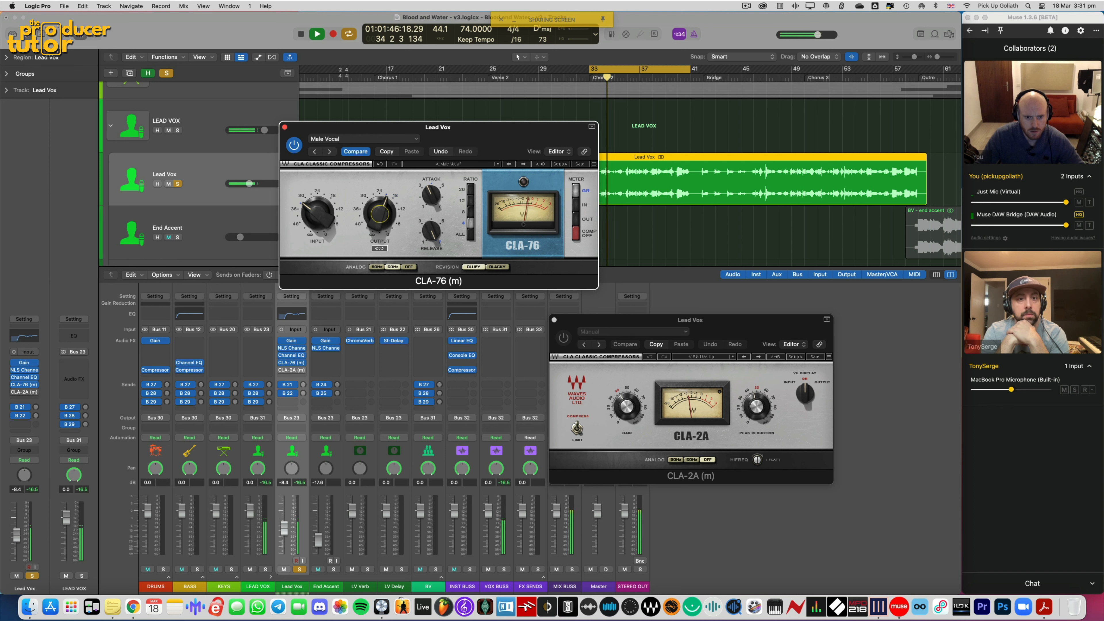
left_click(303, 483)
key("space")
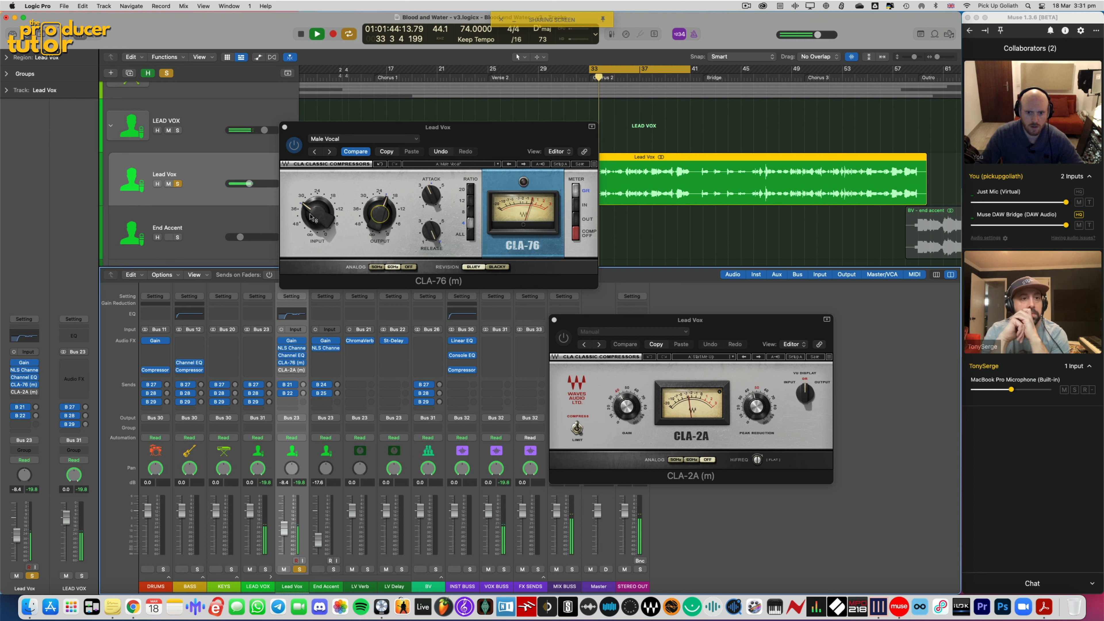
Compare the vocal with the CLA-76 bypassed and switched on, close the plug-in window and stop playback
left_click(294, 144)
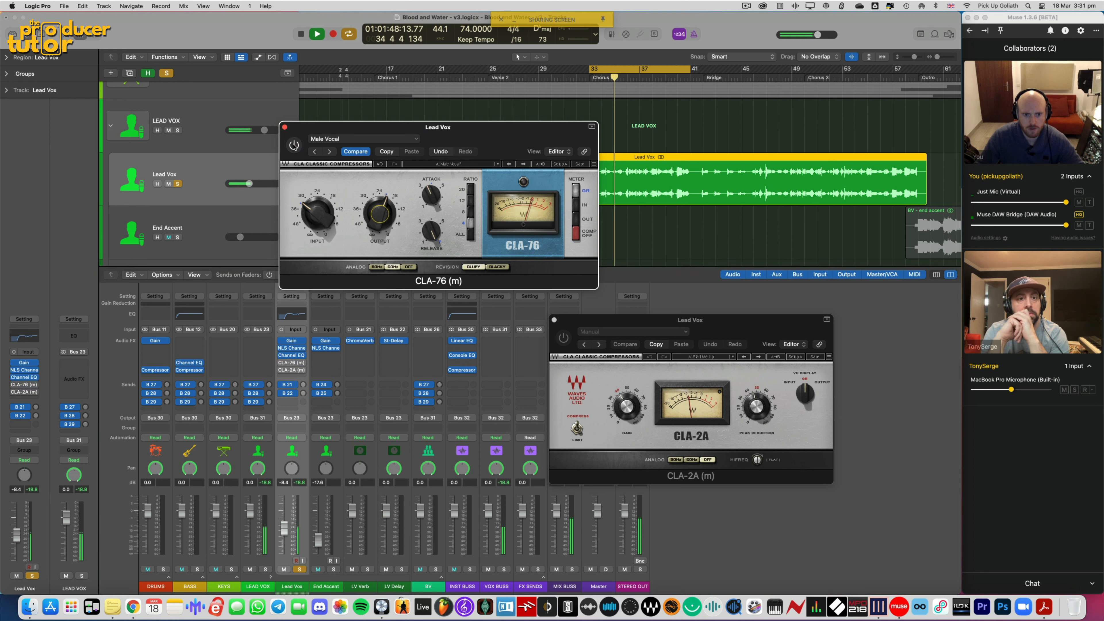
left_click(294, 144)
left_click_drag(285, 128, 280, 128)
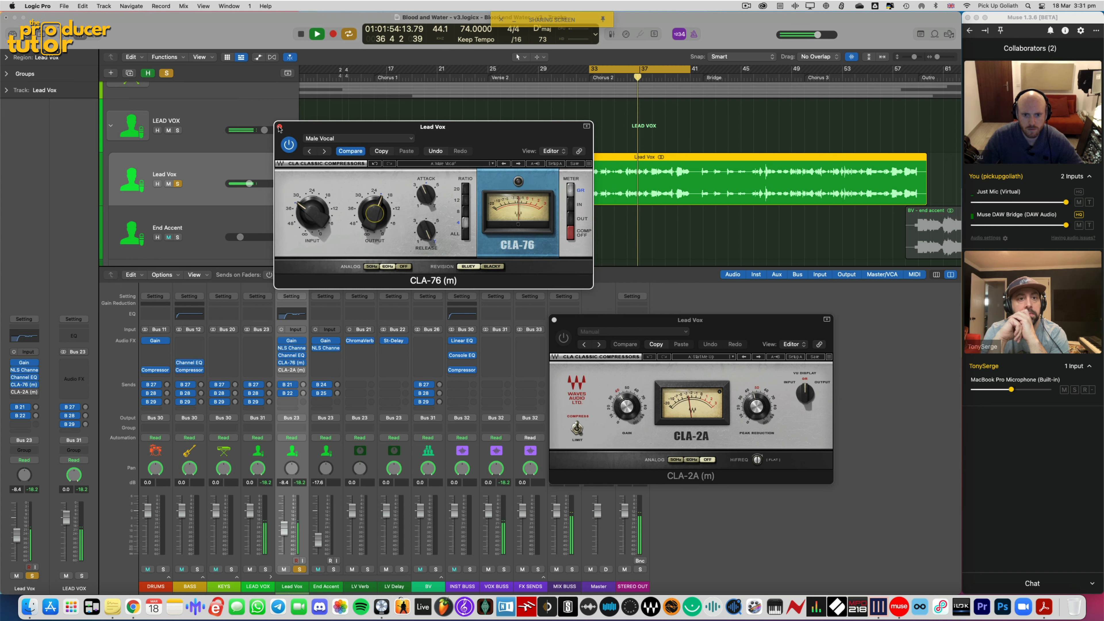
left_click(279, 127)
key("space")
Switch on the CLA-2A on Lead Vox and adjust its peak reduction and gain
left_click_drag(622, 324, 652, 322)
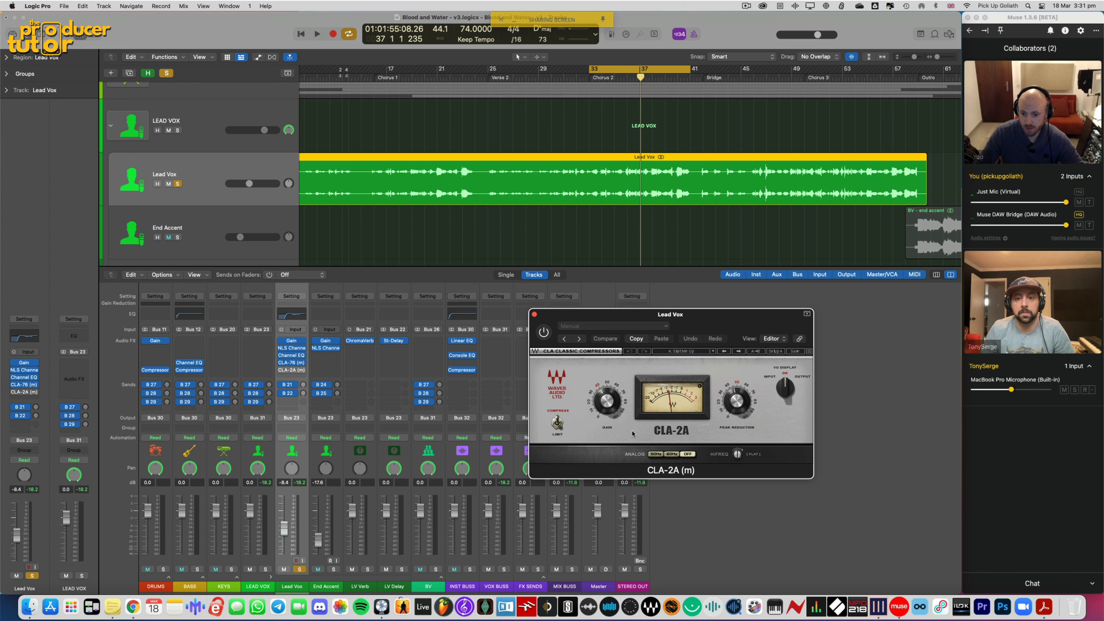
left_click_drag(578, 319, 582, 313)
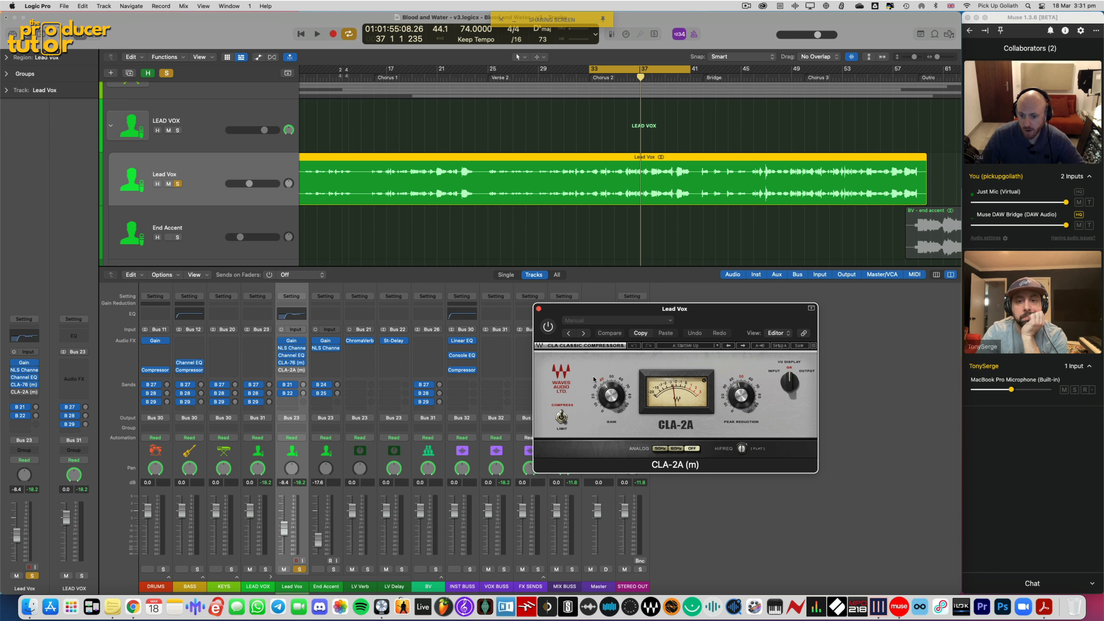
left_click(544, 324)
left_click_drag(563, 317, 562, 313)
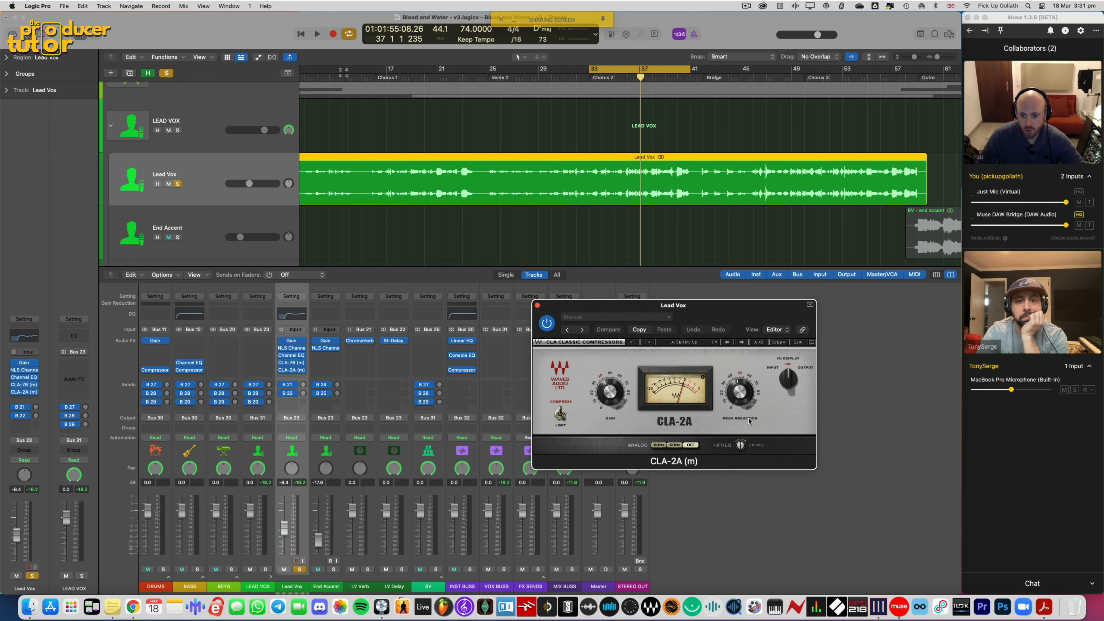
left_click_drag(749, 421, 749, 413)
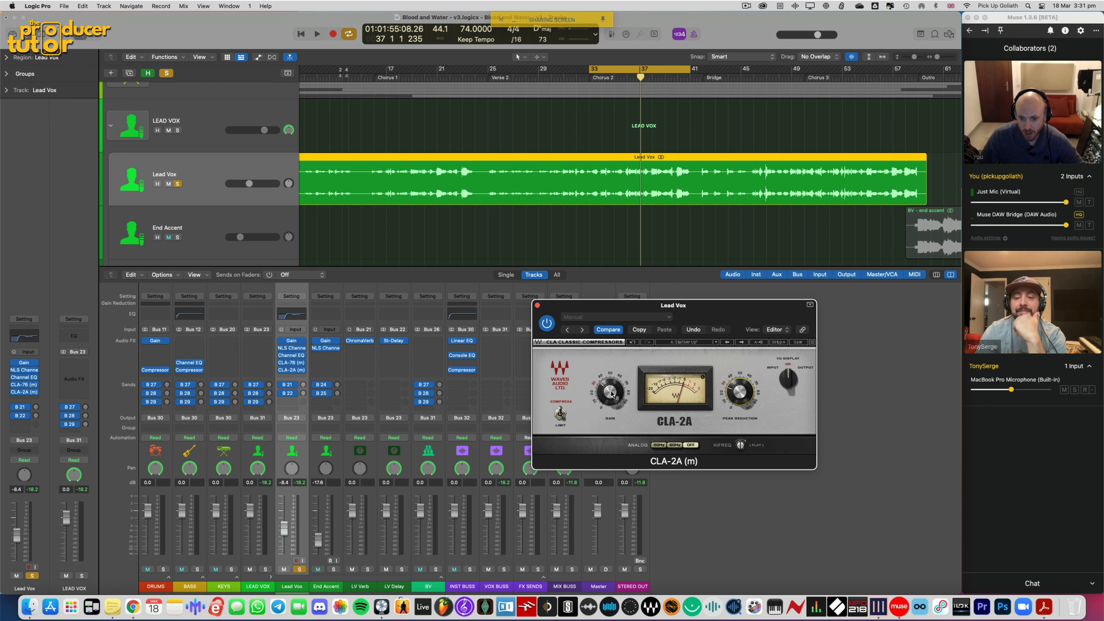
left_click_drag(610, 392, 610, 389)
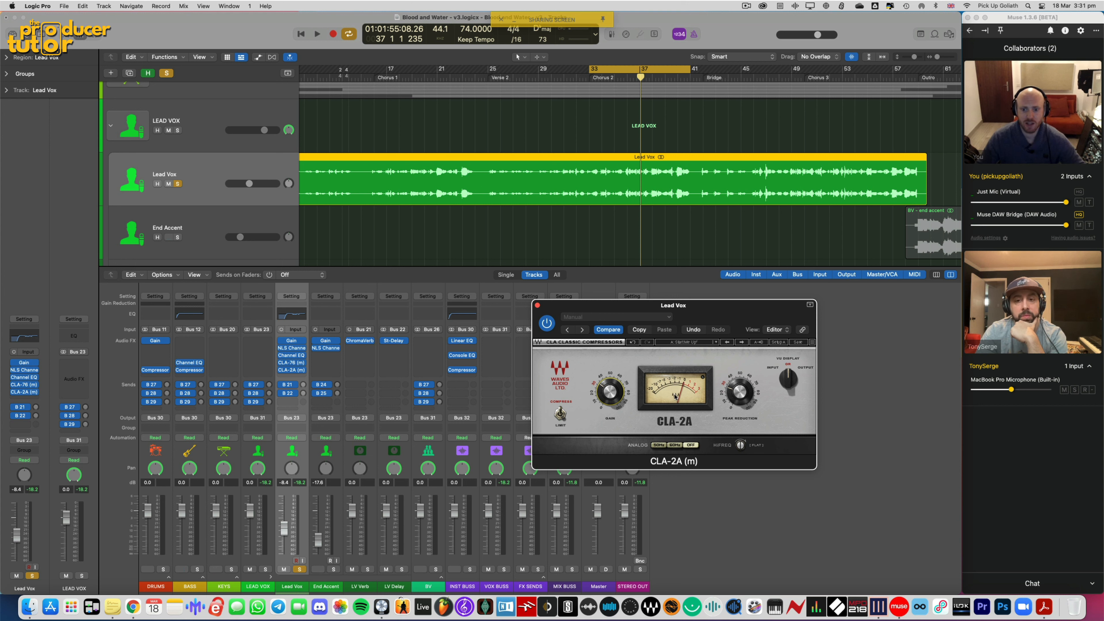
Play the cycle while trimming the CLA-2A's gain against reset Lead Vox peak readings, and compare the compressor bypassed and switched on
key("space")
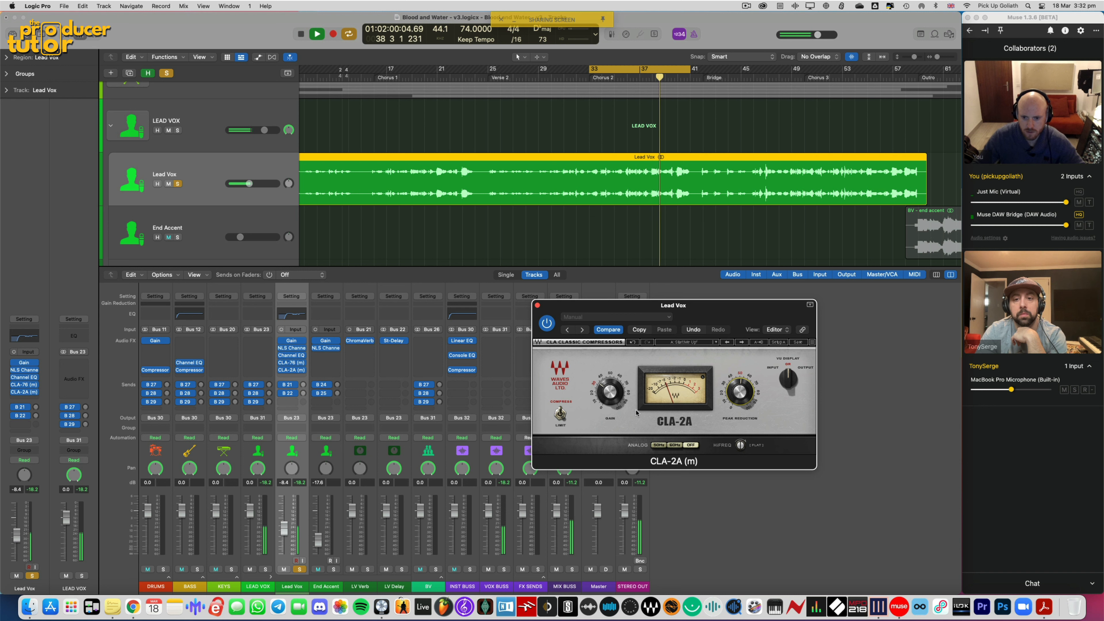
left_click_drag(610, 392, 609, 375)
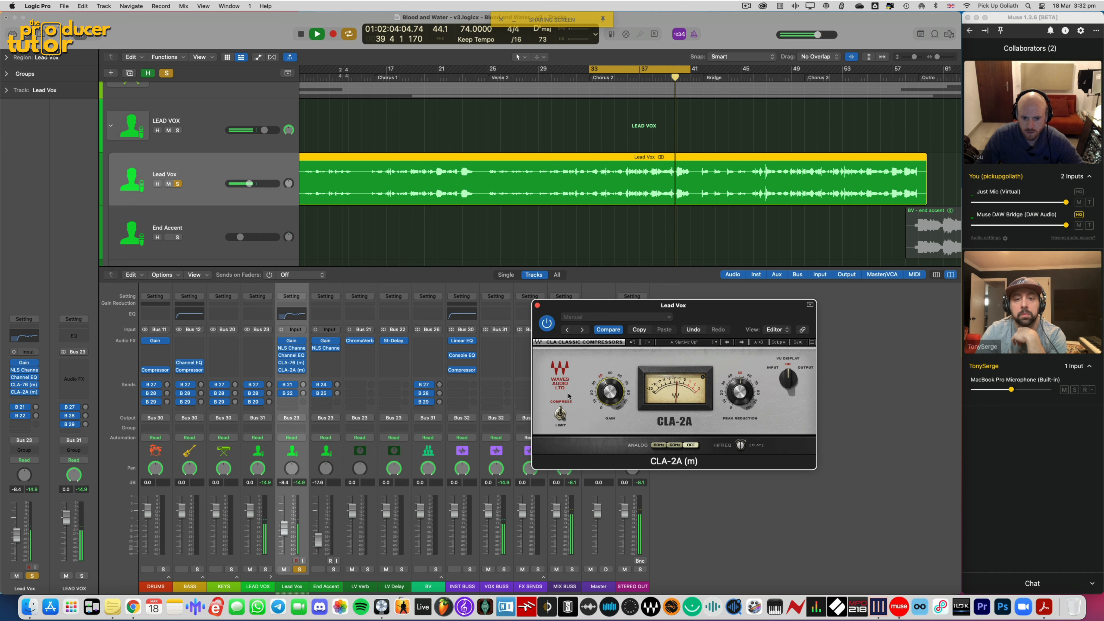
left_click(303, 482)
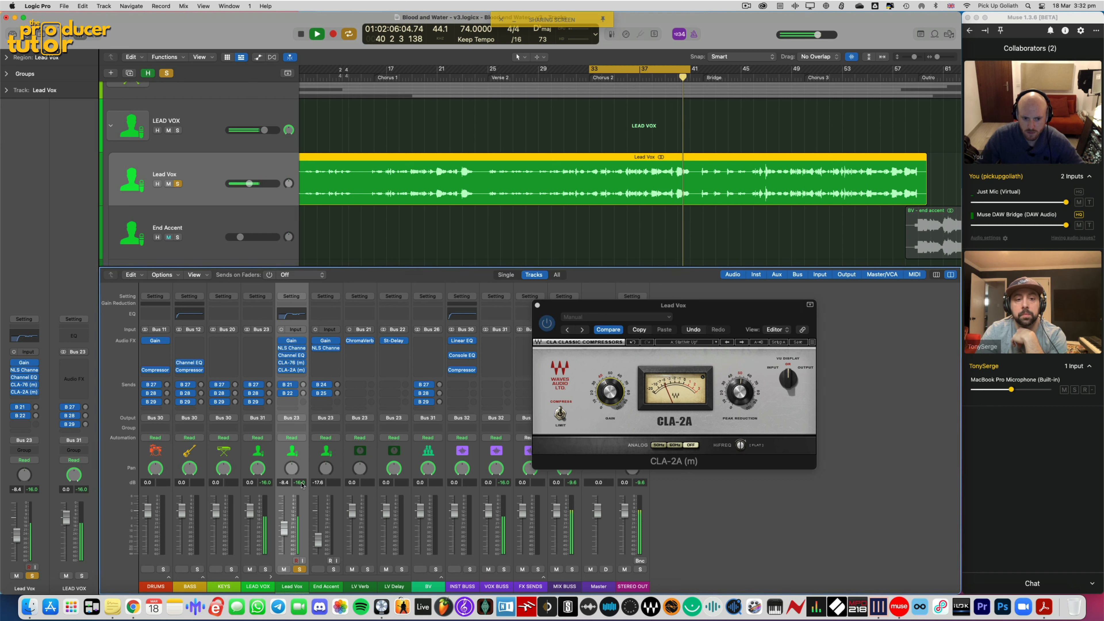
left_click(605, 400)
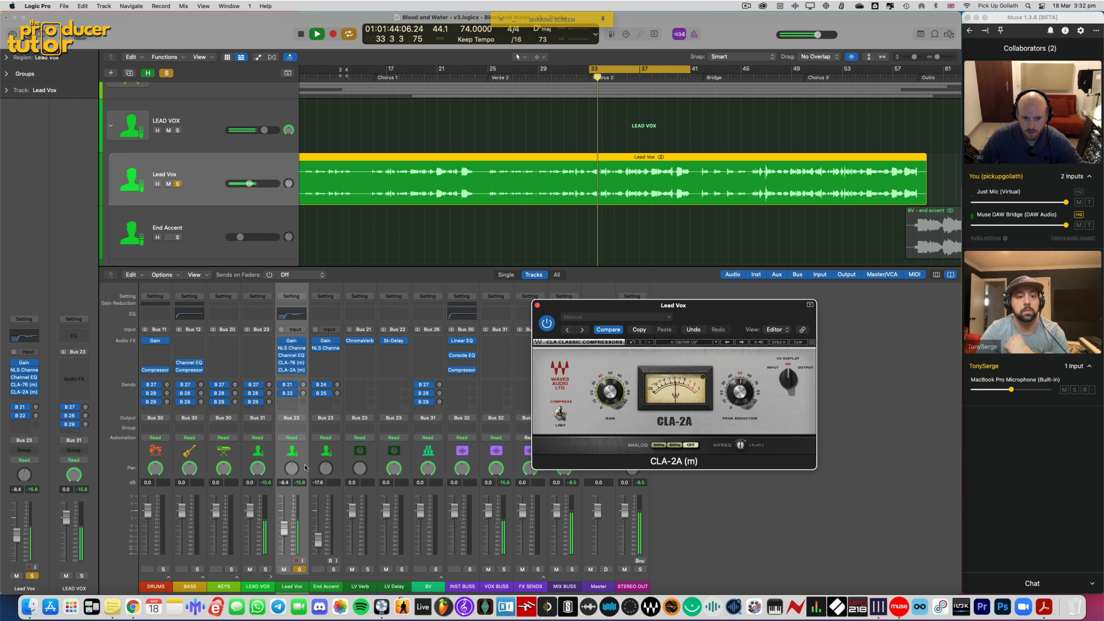
left_click(300, 482)
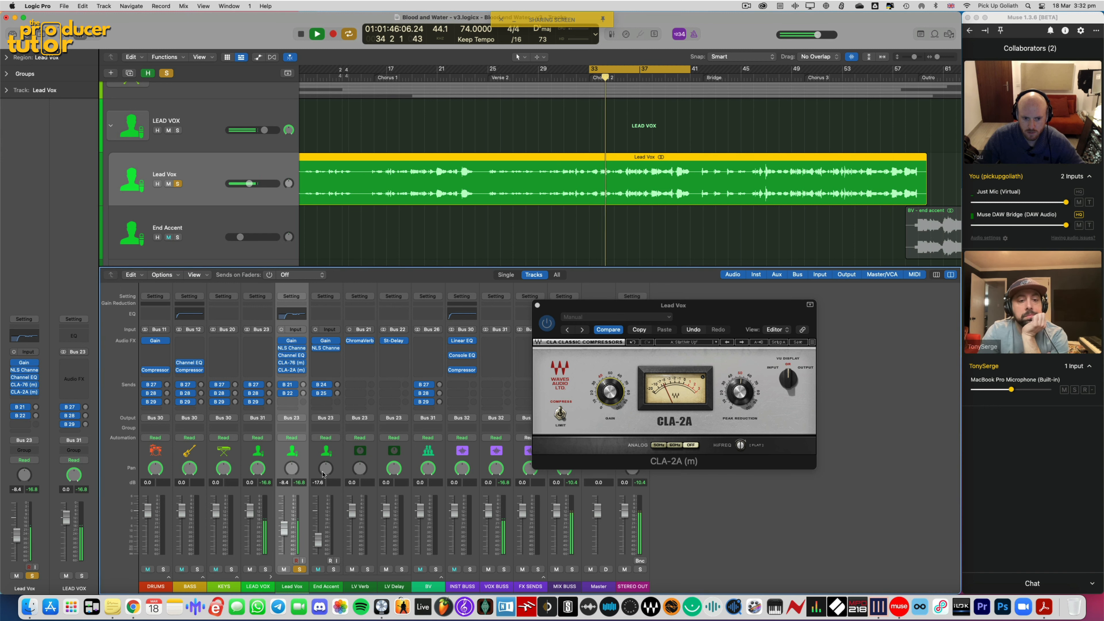
left_click(609, 394)
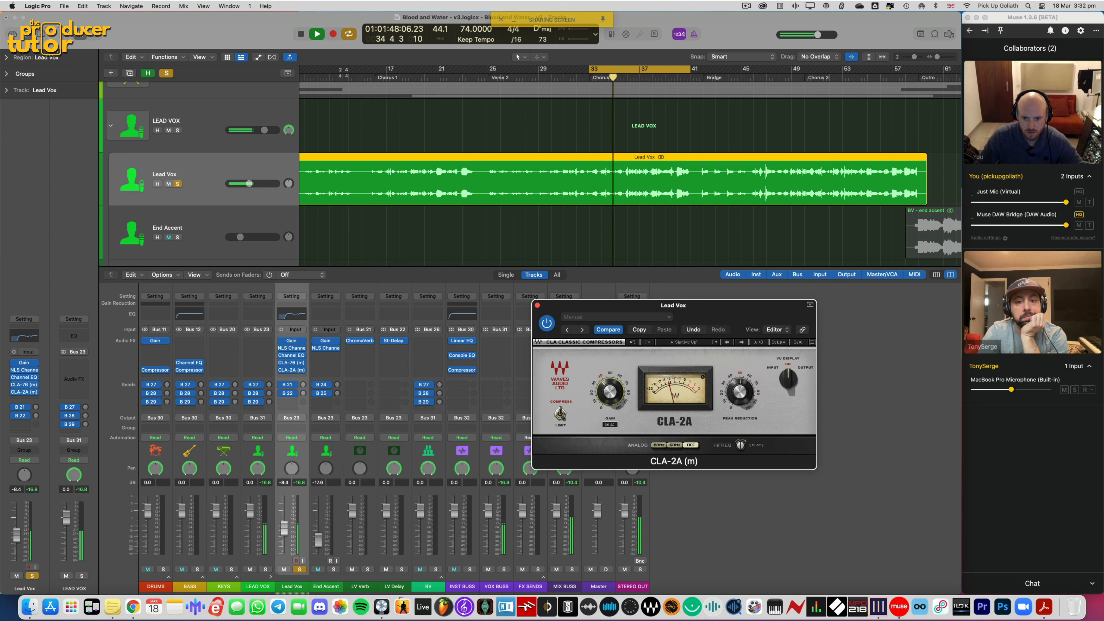
left_click(546, 323)
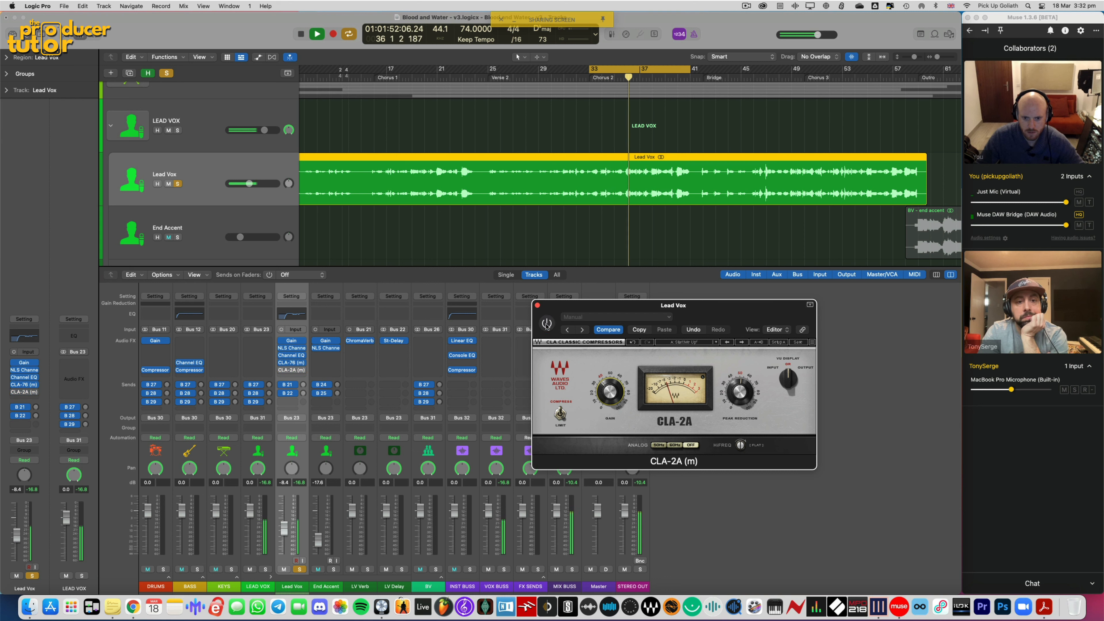
left_click(546, 324)
Solo DRUMS, BASS and KEYS alongside the vocal with Lead Vox at -5.7 dB, stop playback and close the CLA-2A
left_click_drag(163, 569, 232, 570)
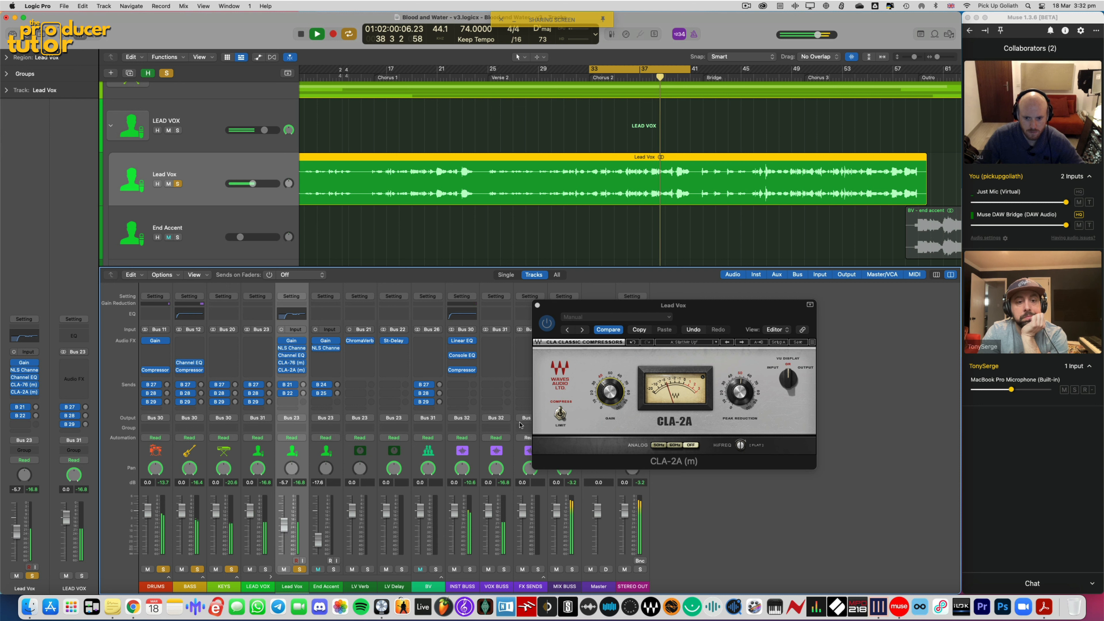
left_click(609, 398)
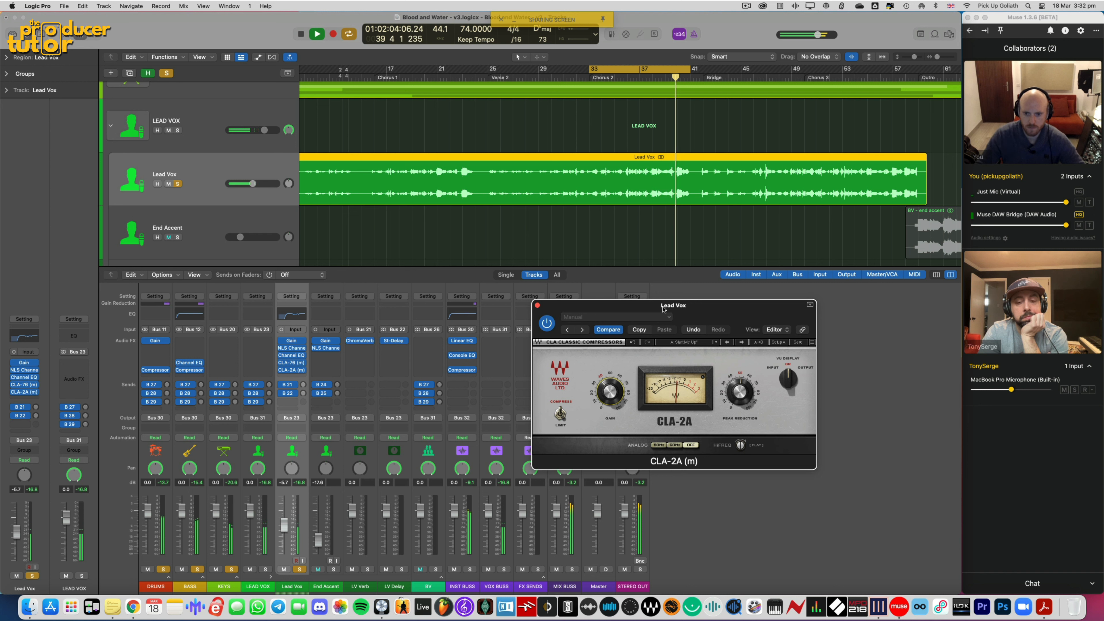
left_click_drag(684, 309, 718, 327)
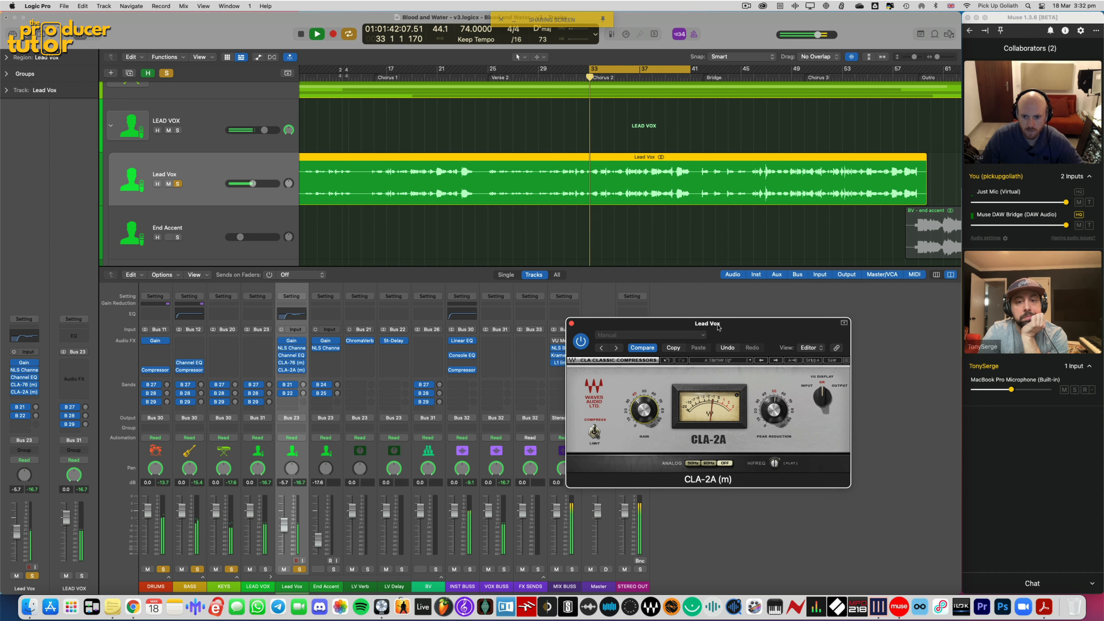
left_click_drag(718, 327, 739, 324)
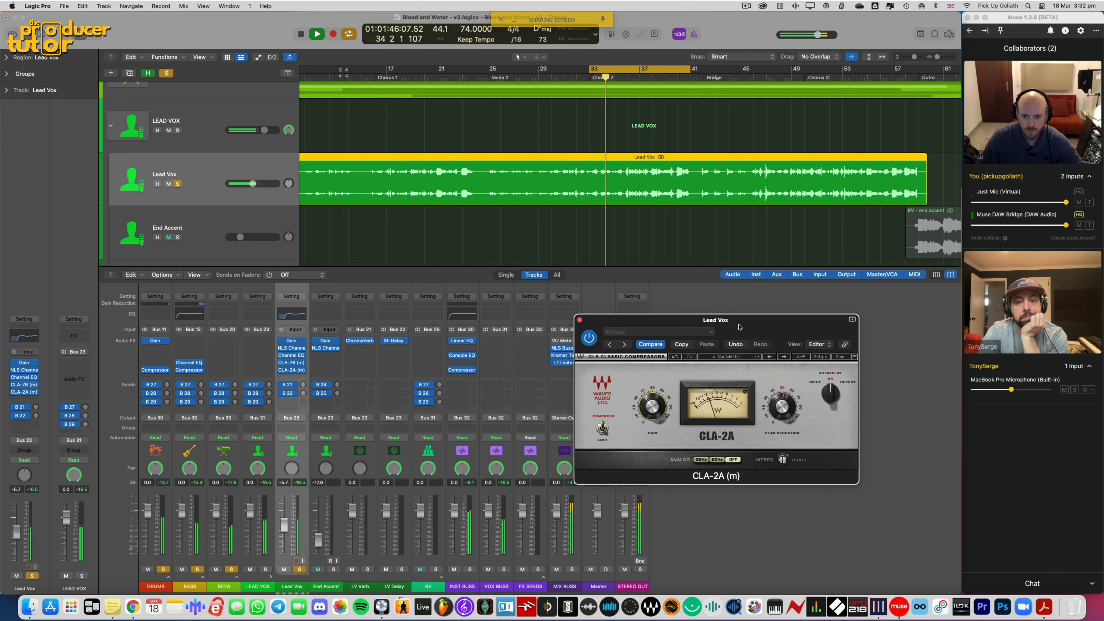
key("space")
left_click(580, 320)
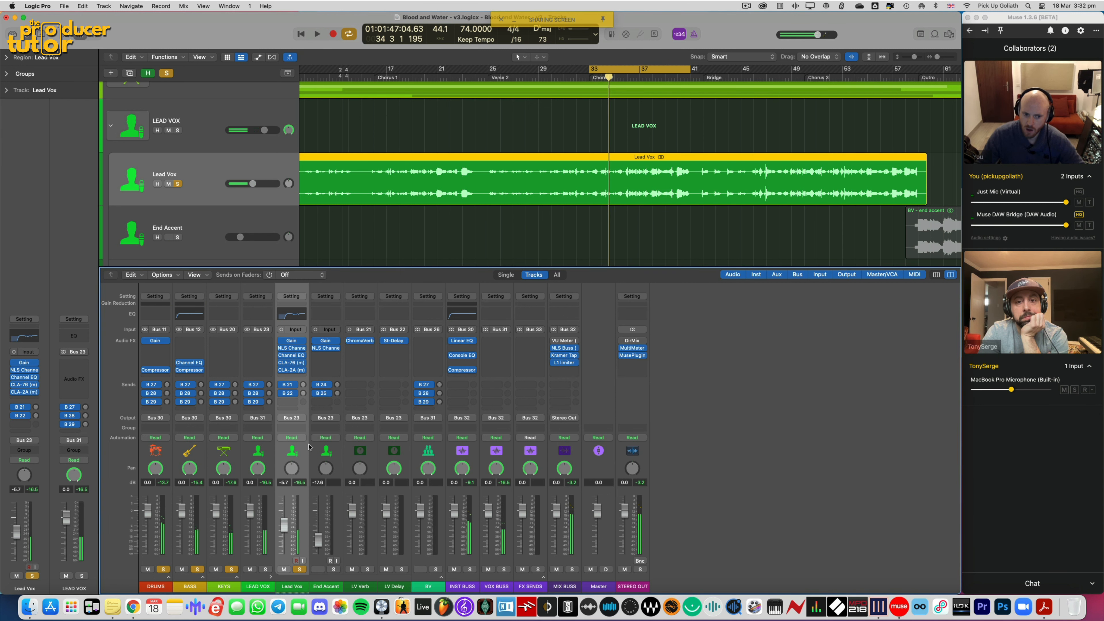
Insert the mono RDeEsser on Lead Vox in the empty slot after the CLA-2A
left_click(306, 377)
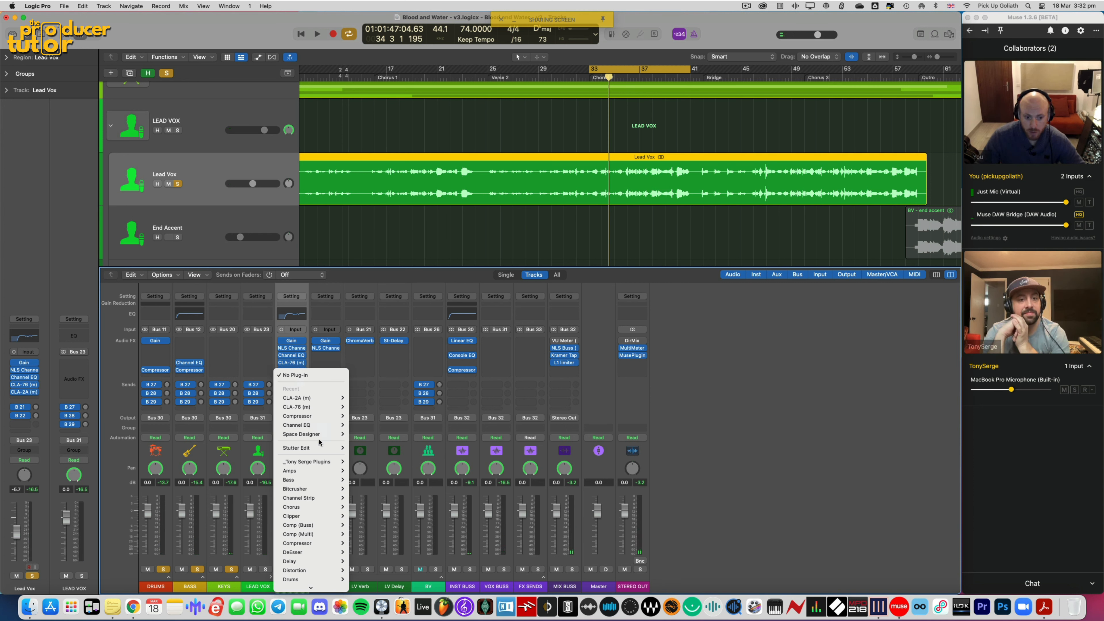
mouse_move(319, 463)
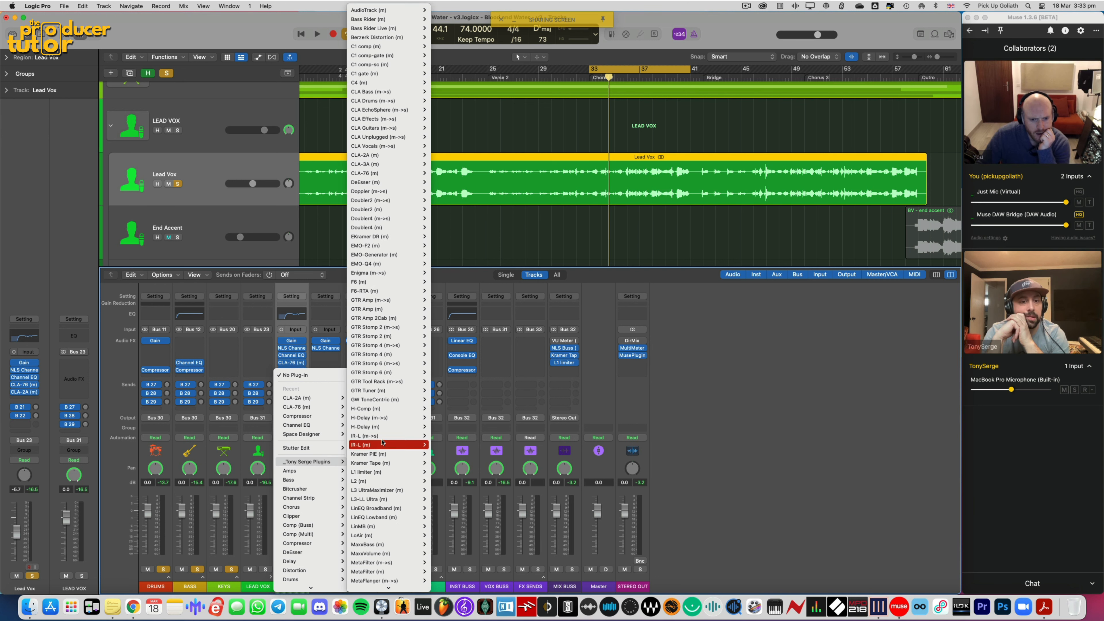
mouse_move(387, 435)
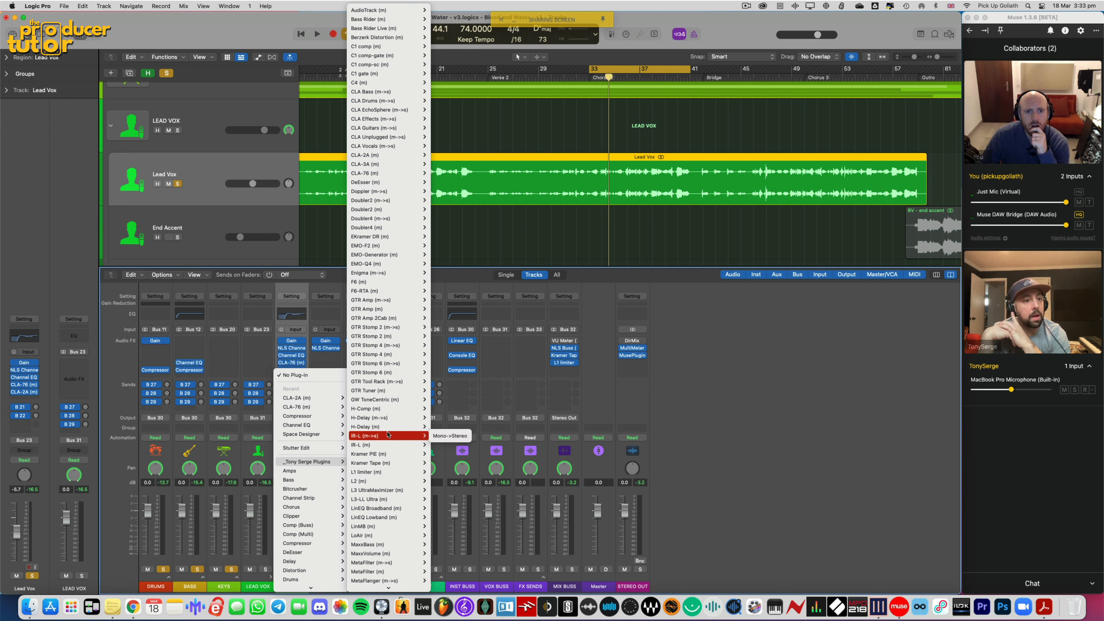
scroll(386, 434, "down", 1)
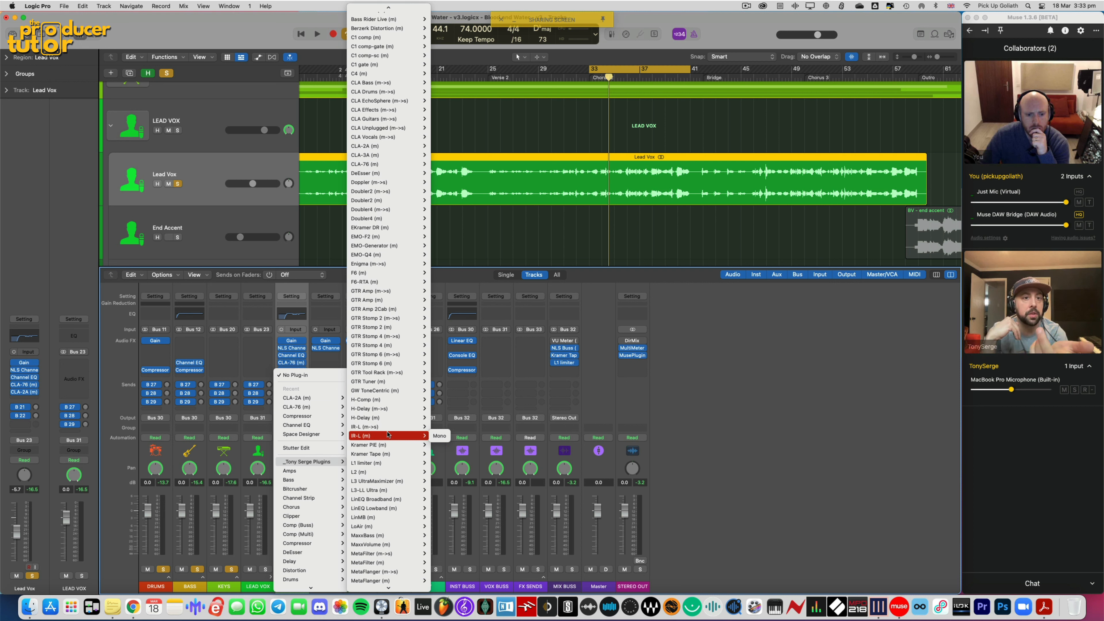
scroll(387, 434, "down", 10)
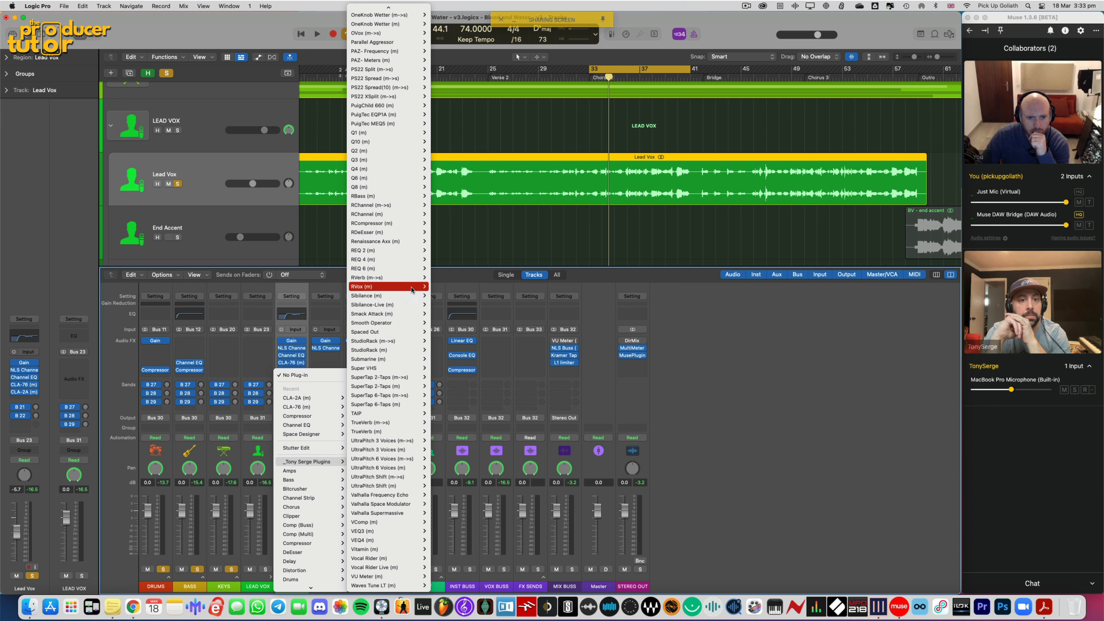
left_click(411, 234)
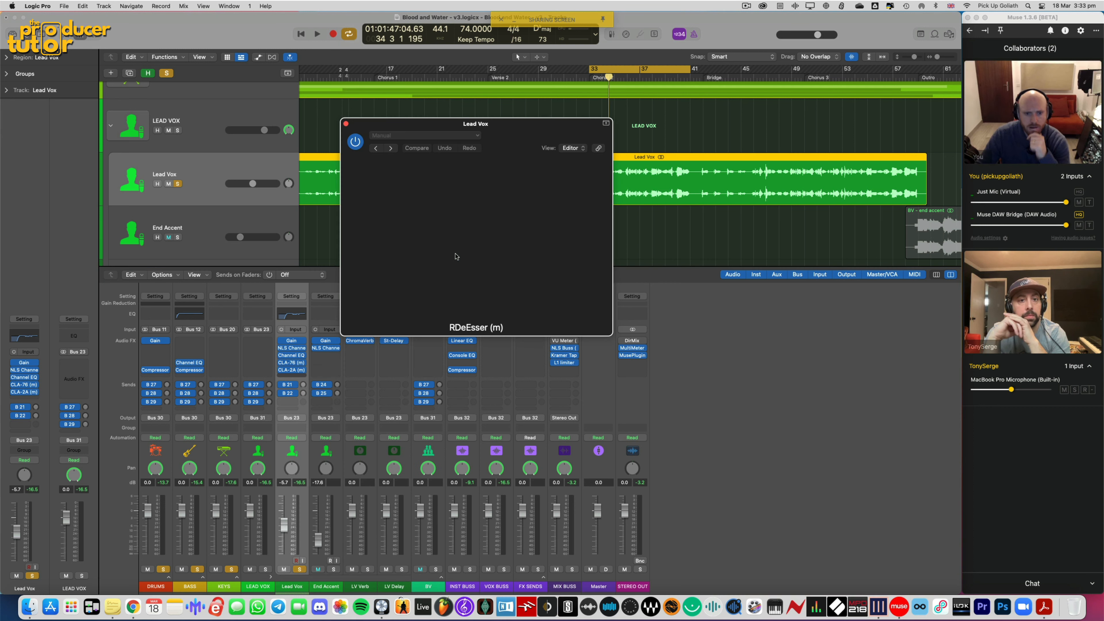
Play the cycle with the instrument solos off and set the RDeEsser's frequency to 7382 and threshold to -32.9
key("space")
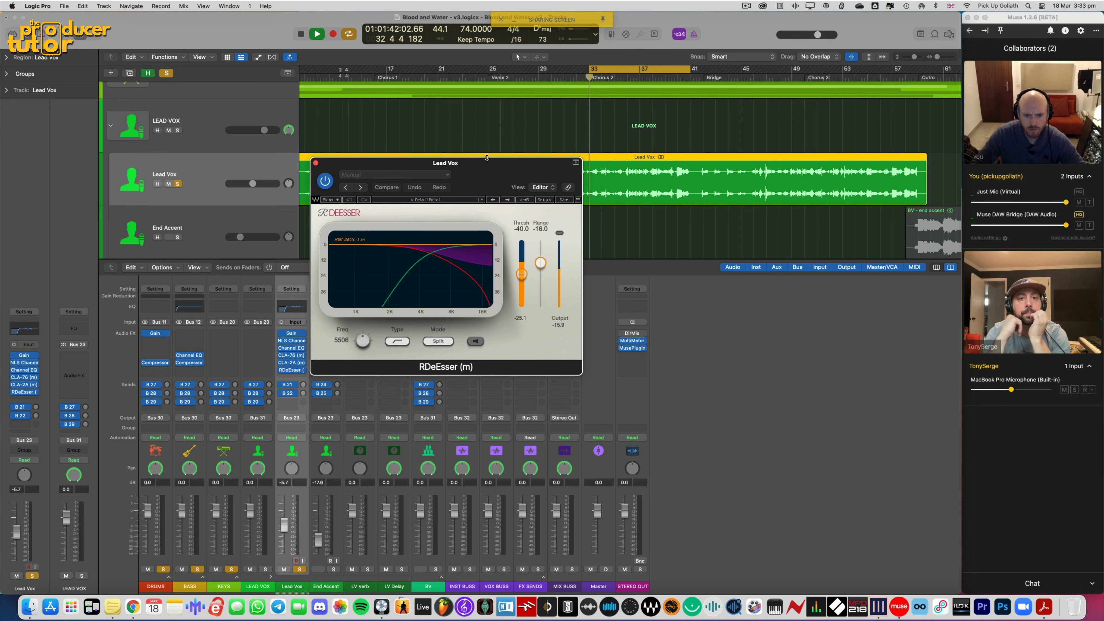
left_click(163, 568)
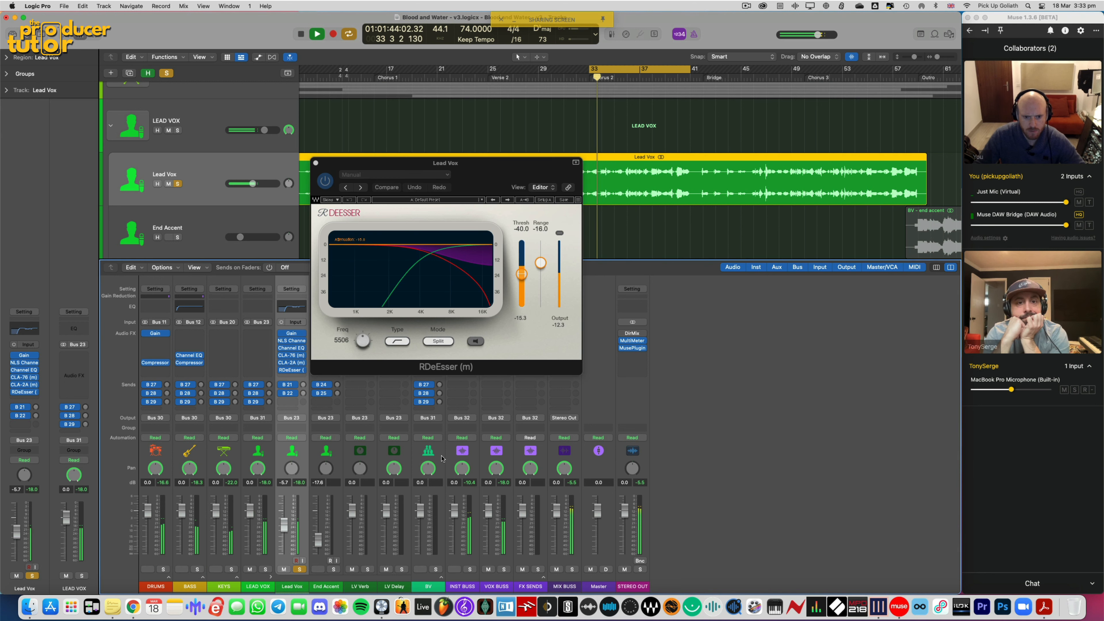
left_click_drag(370, 344, 369, 331)
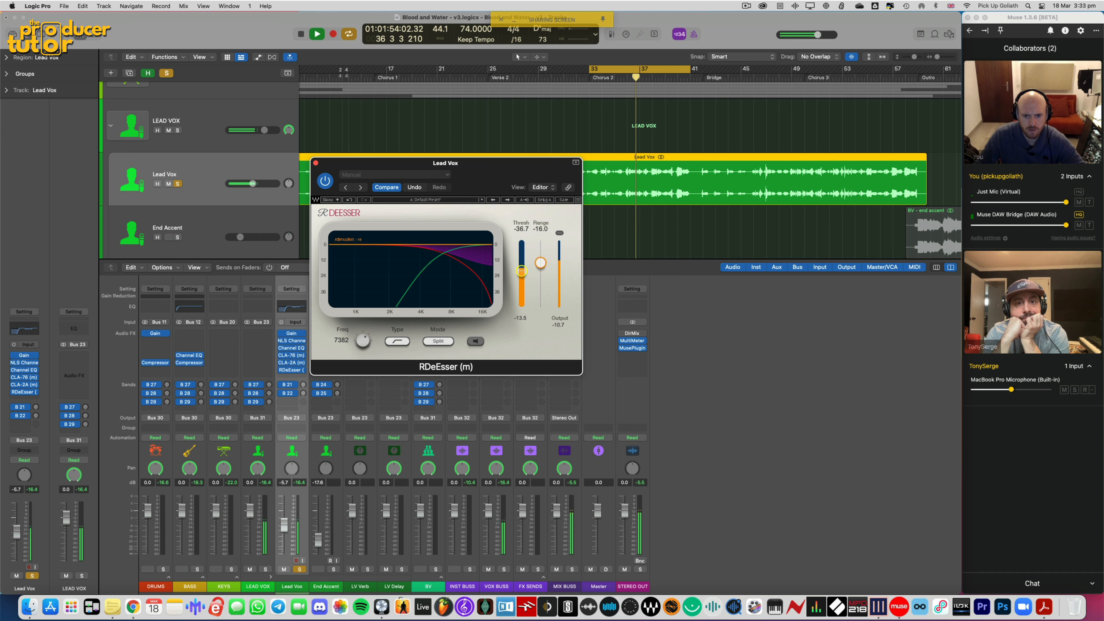
left_click_drag(522, 267, 522, 268)
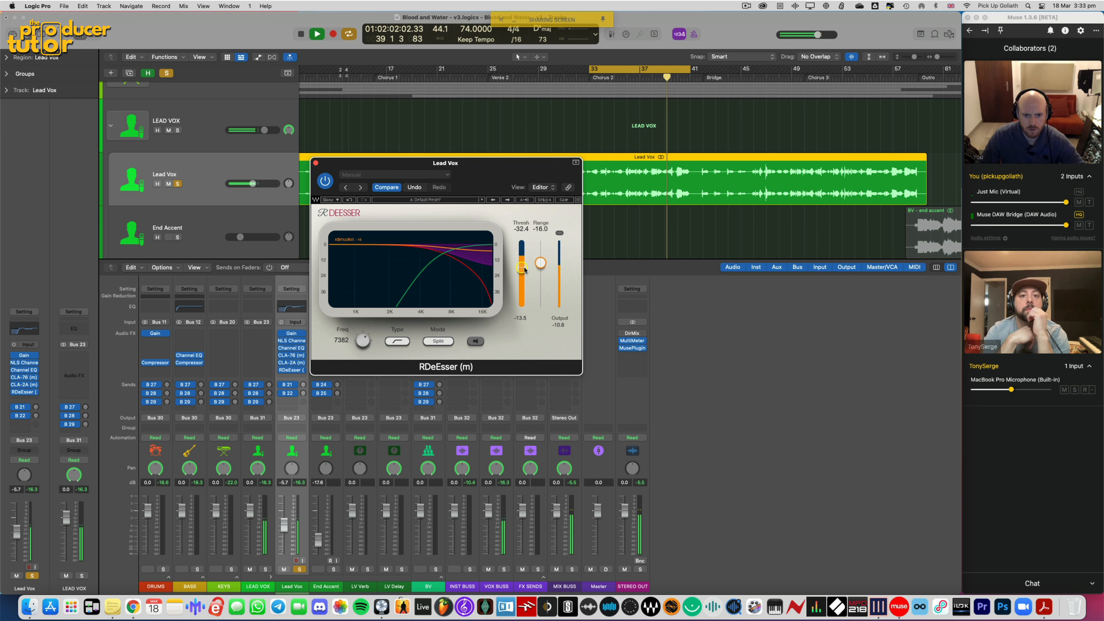
left_click_drag(523, 268, 523, 269)
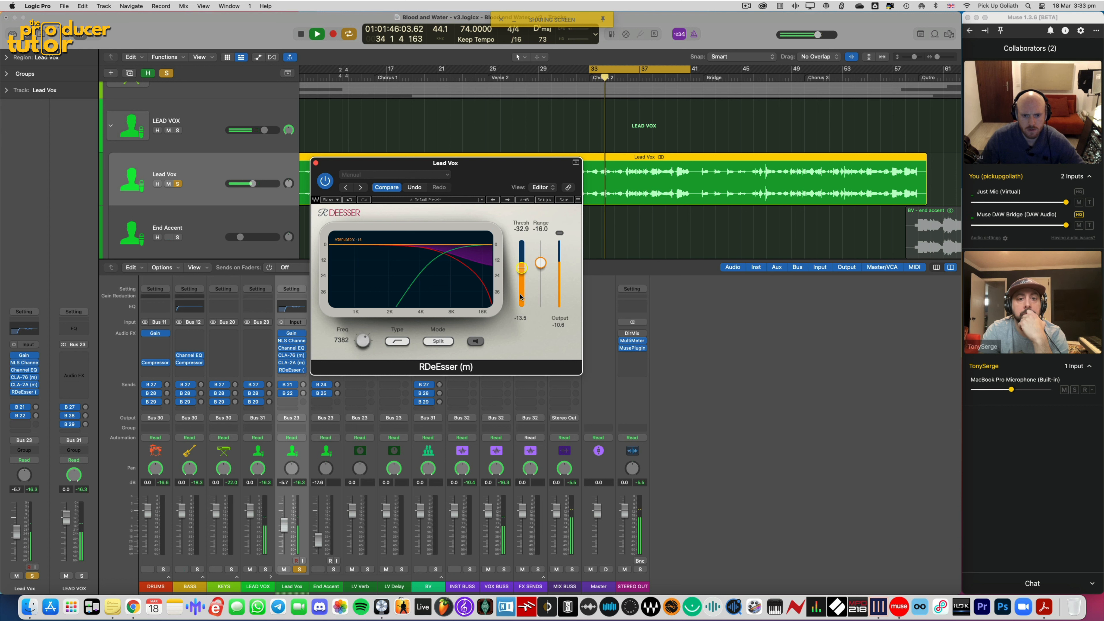
Compare the vocal with the RDeEsser bypassed and switched on, stop playback and move the plug-in window aside
left_click(325, 181)
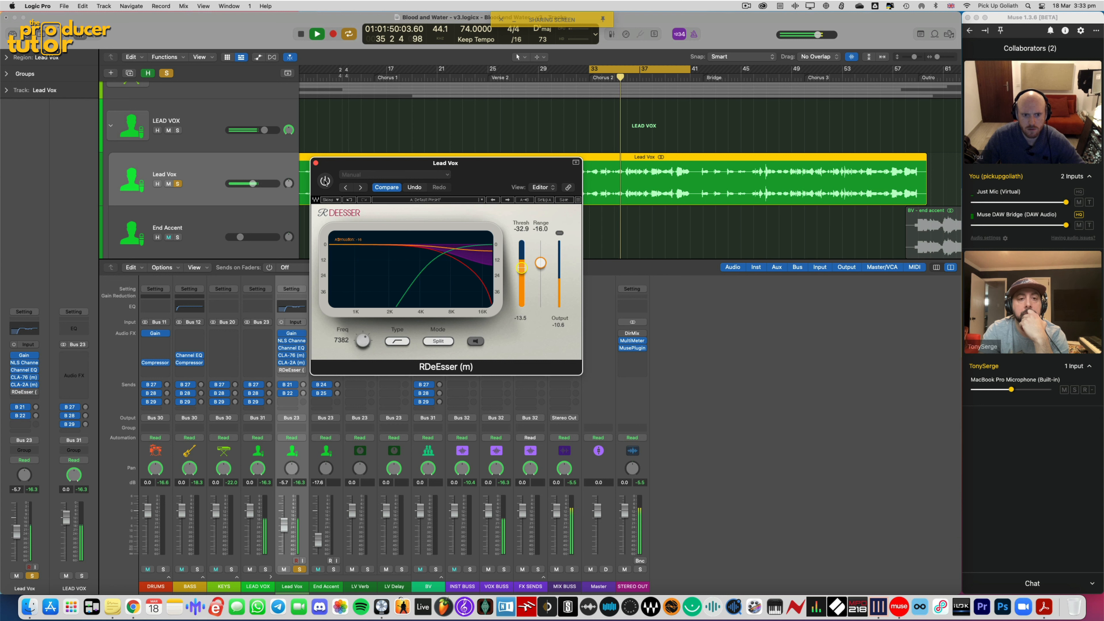
left_click(324, 181)
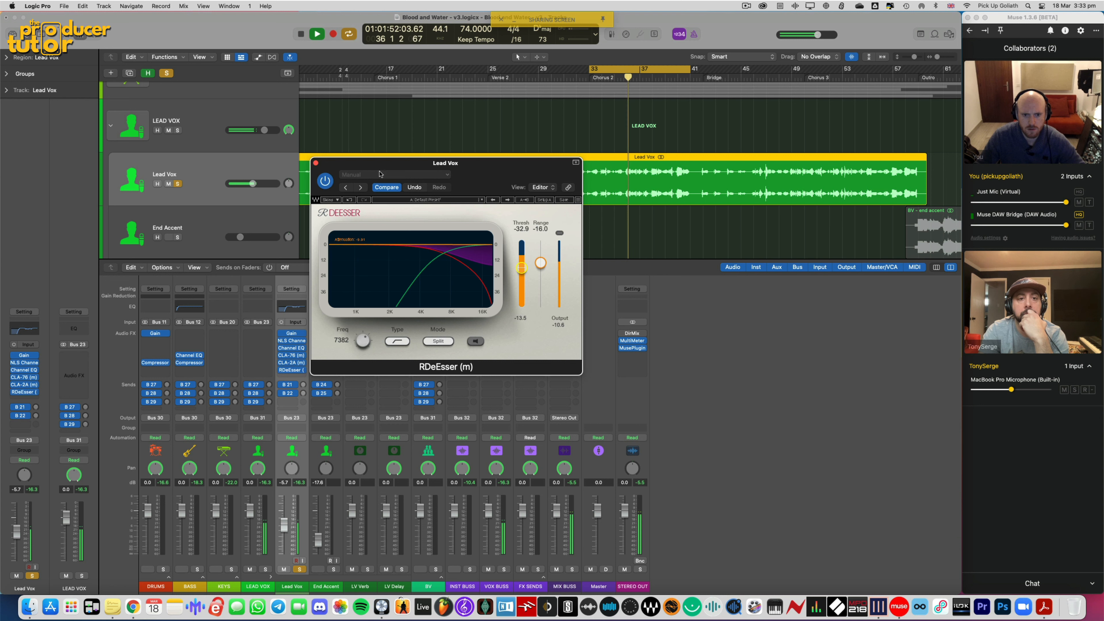
left_click_drag(445, 176, 459, 177)
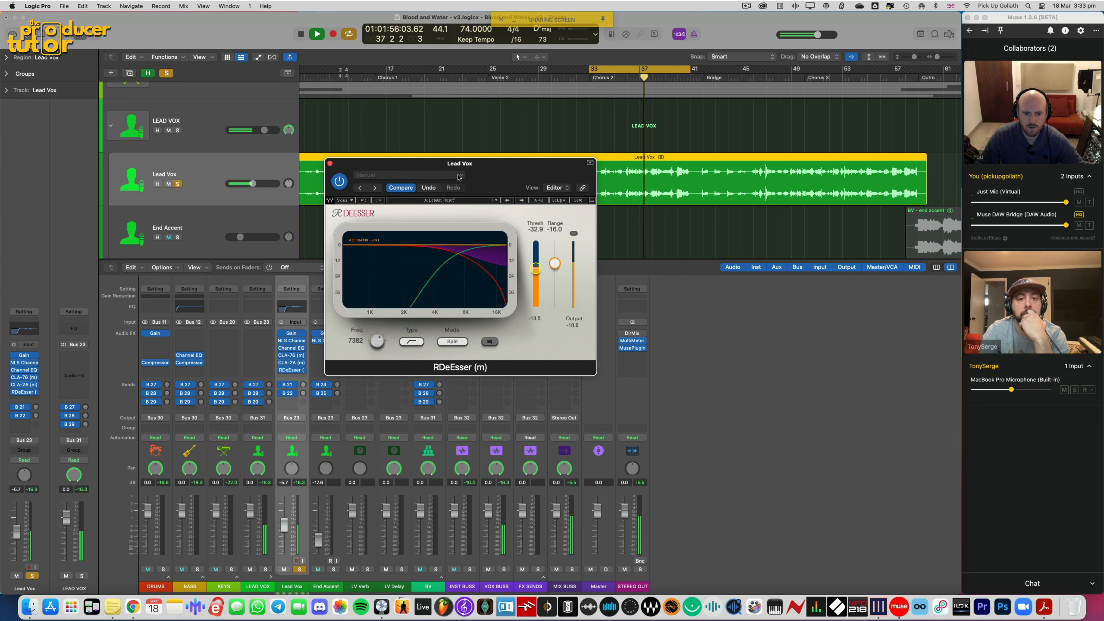
key("space")
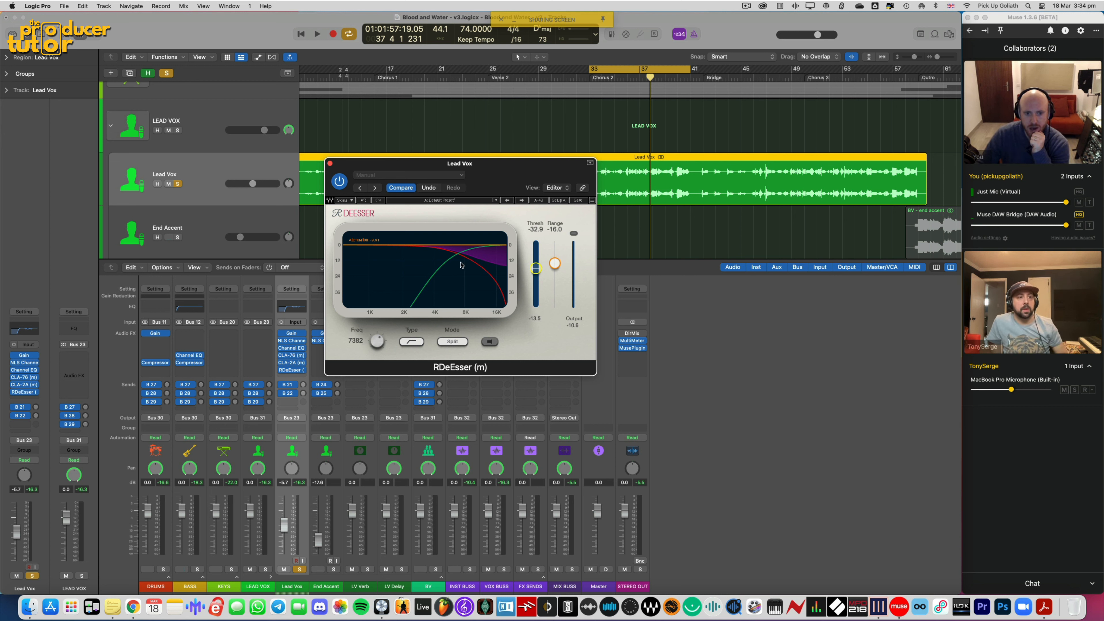
left_click_drag(469, 173, 477, 170)
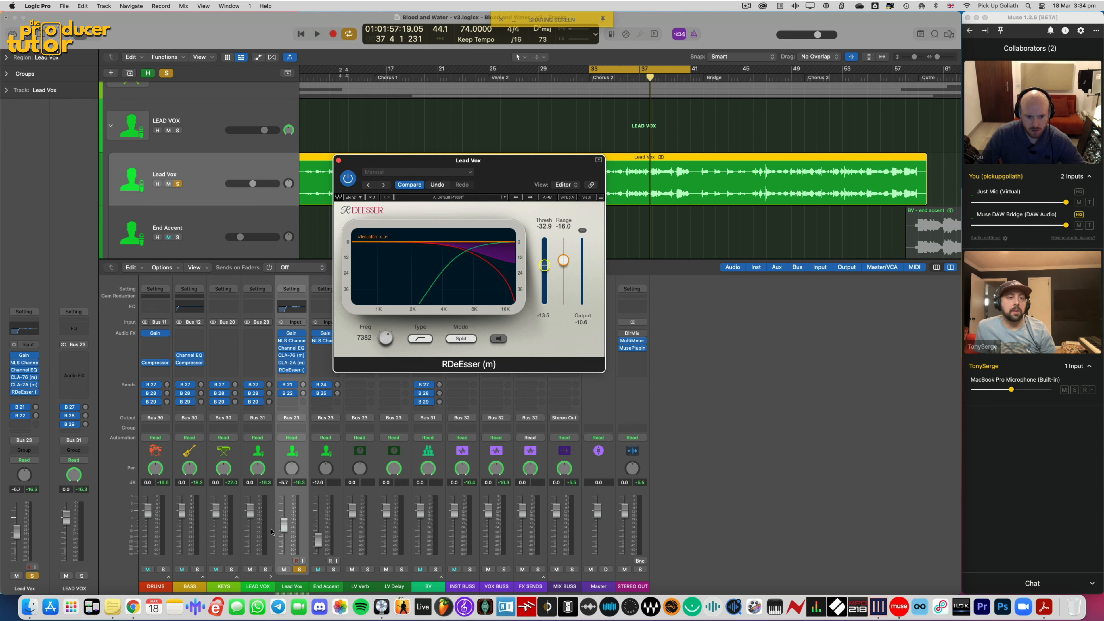
Play the cycle in the full mix with the Lead Vox solo off, close the RDeEsser and mute the BV channel
left_click(299, 569)
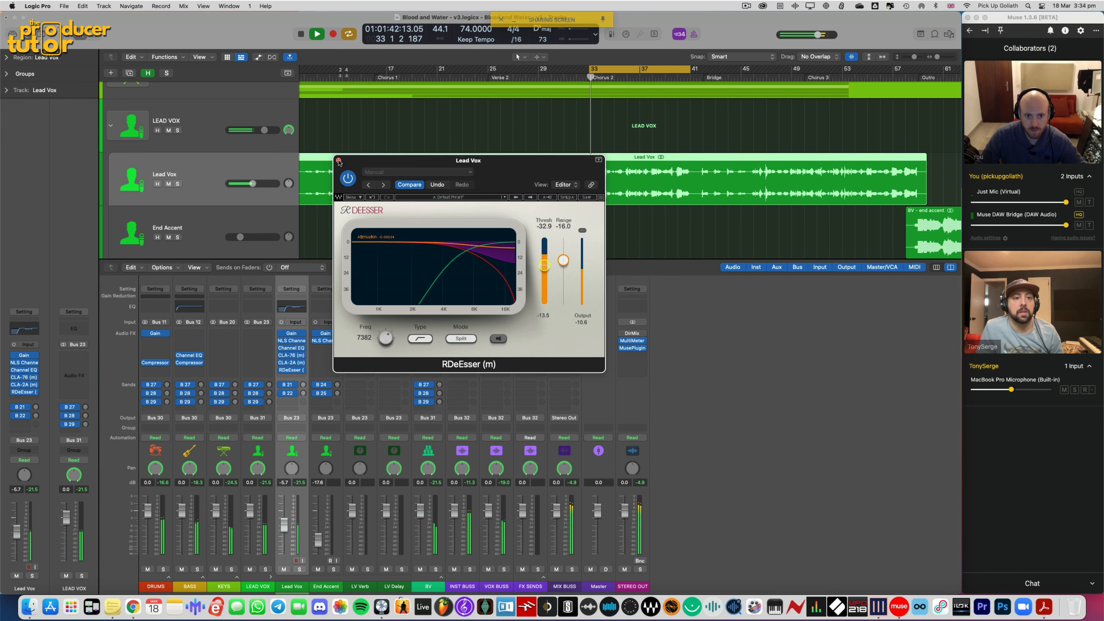
left_click(338, 160)
key("space")
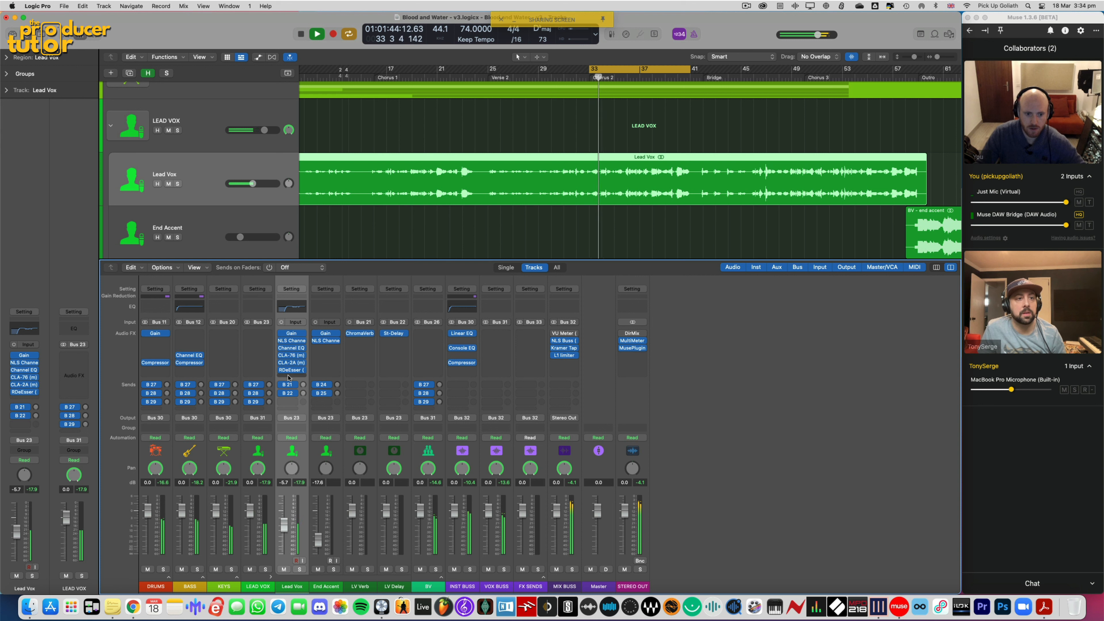
left_click(419, 570)
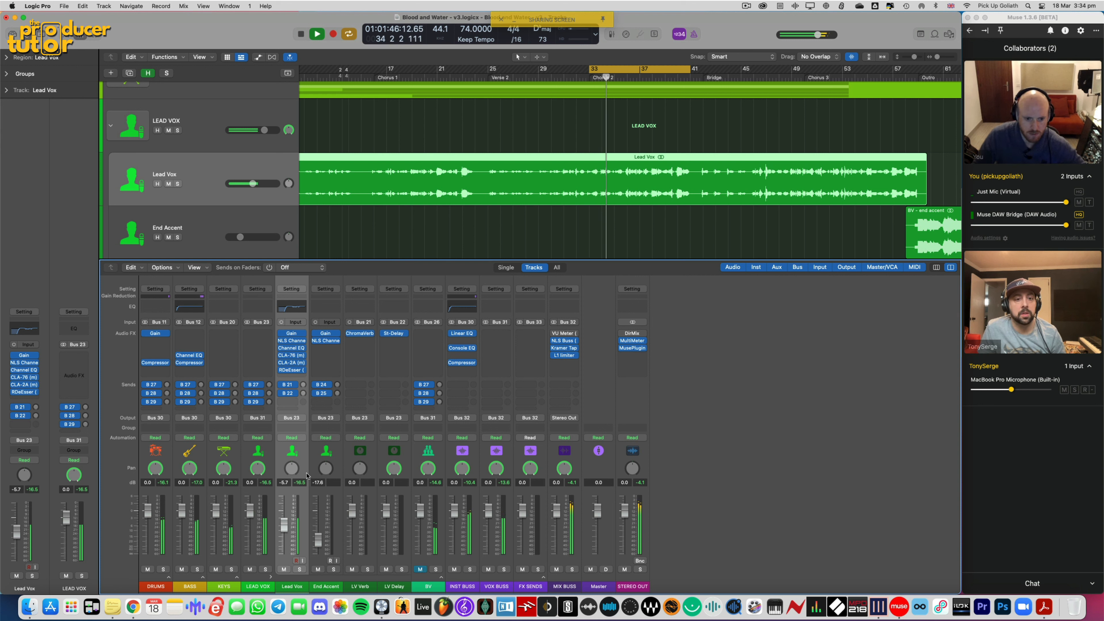
Insert the mono PuigTec EQP1A on Lead Vox in the empty slot after the RDeEsser and move its window lower
left_click(291, 377)
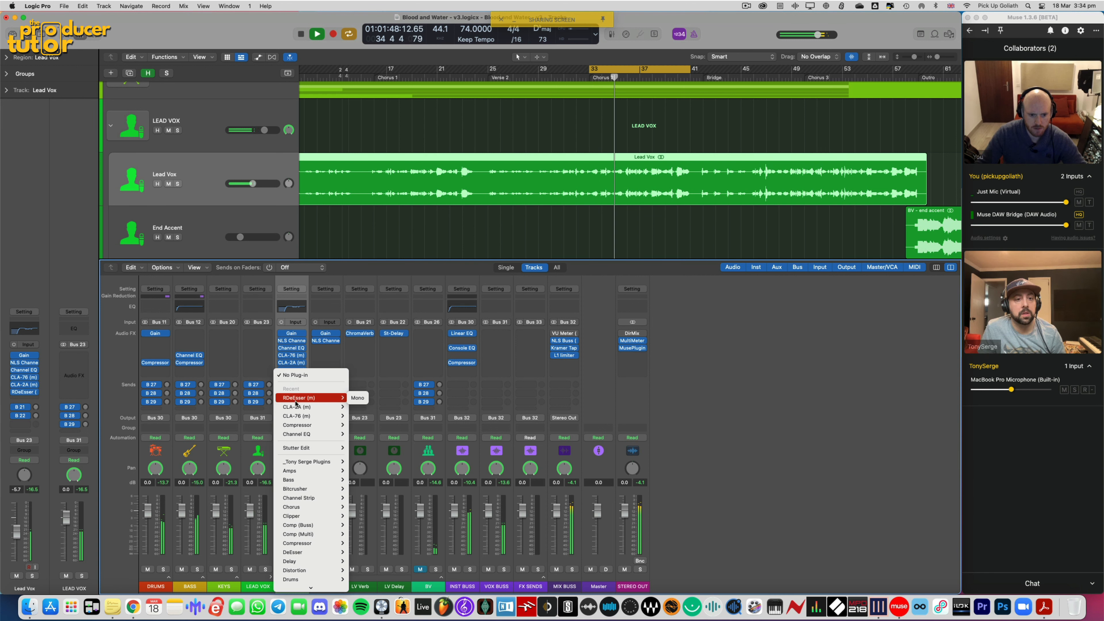
mouse_move(307, 461)
mouse_move(369, 449)
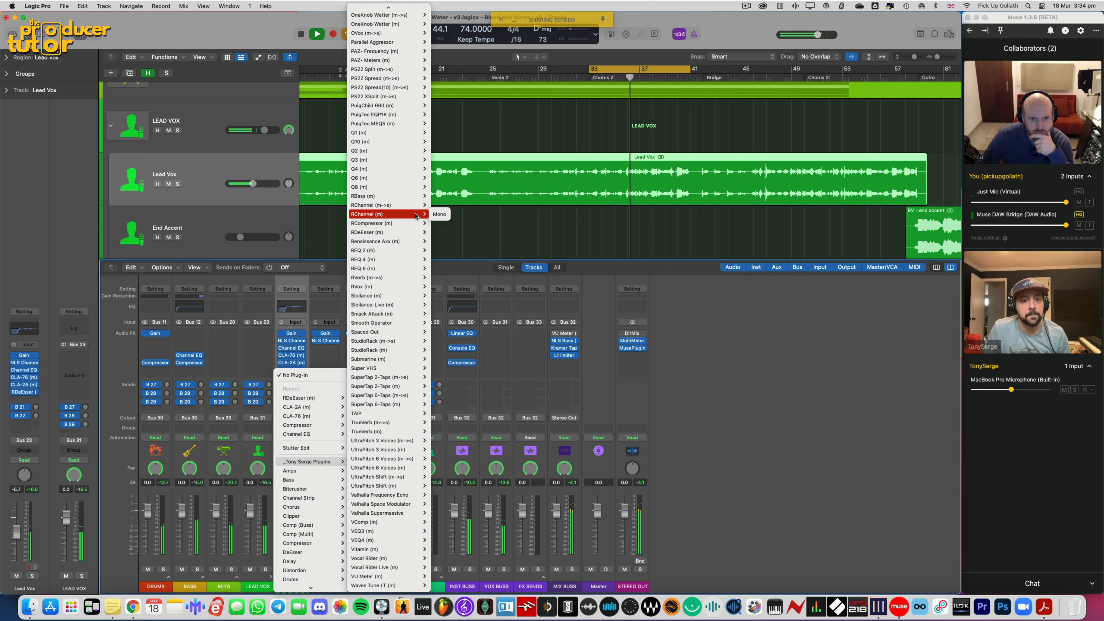
mouse_move(401, 119)
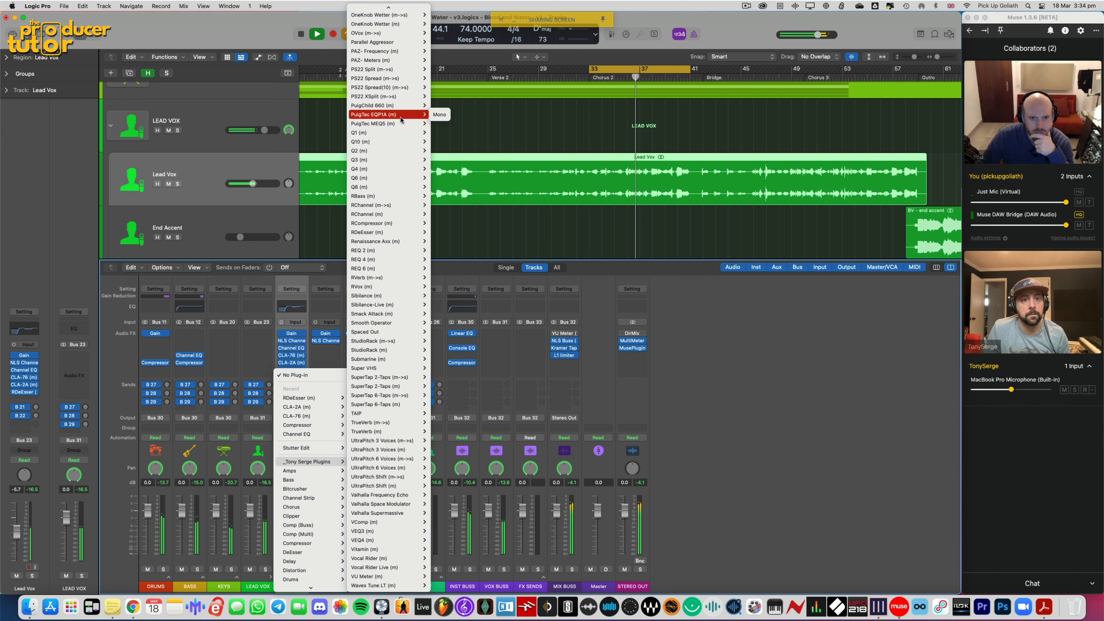
left_click(439, 114)
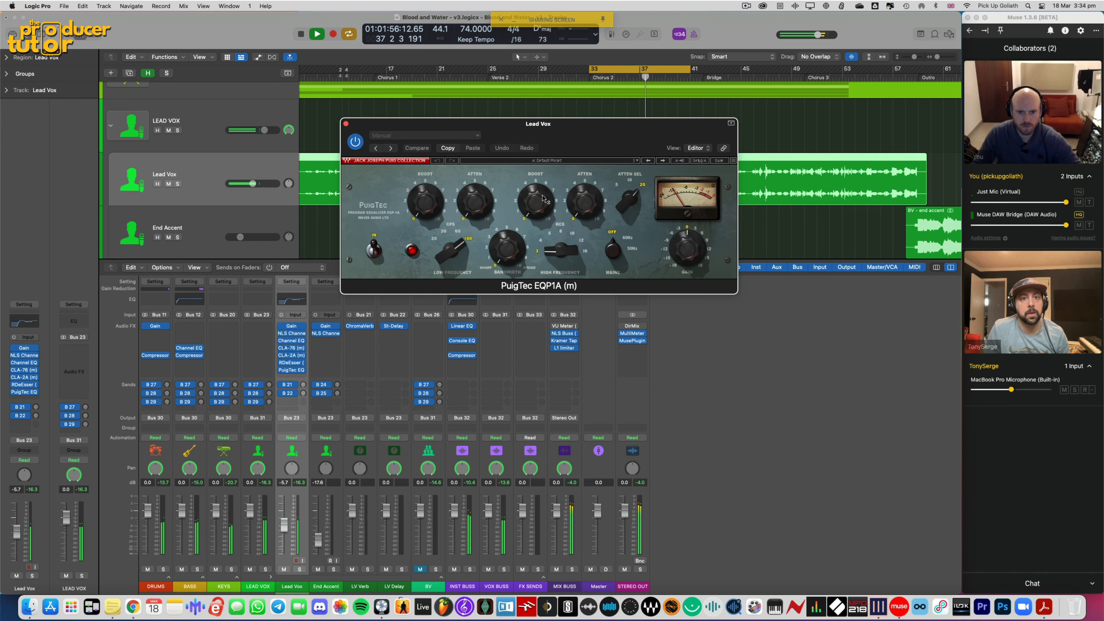
left_click_drag(585, 149, 564, 225)
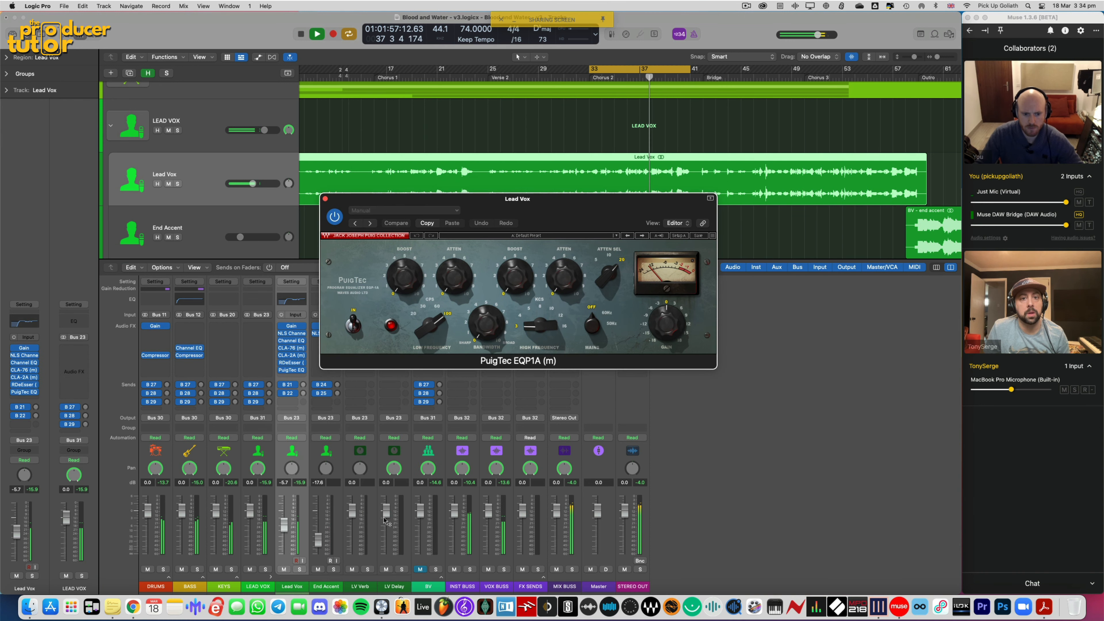
Solo Lead Vox, stop playback and close the PuigTec EQP1A window
left_click(300, 569)
key("space")
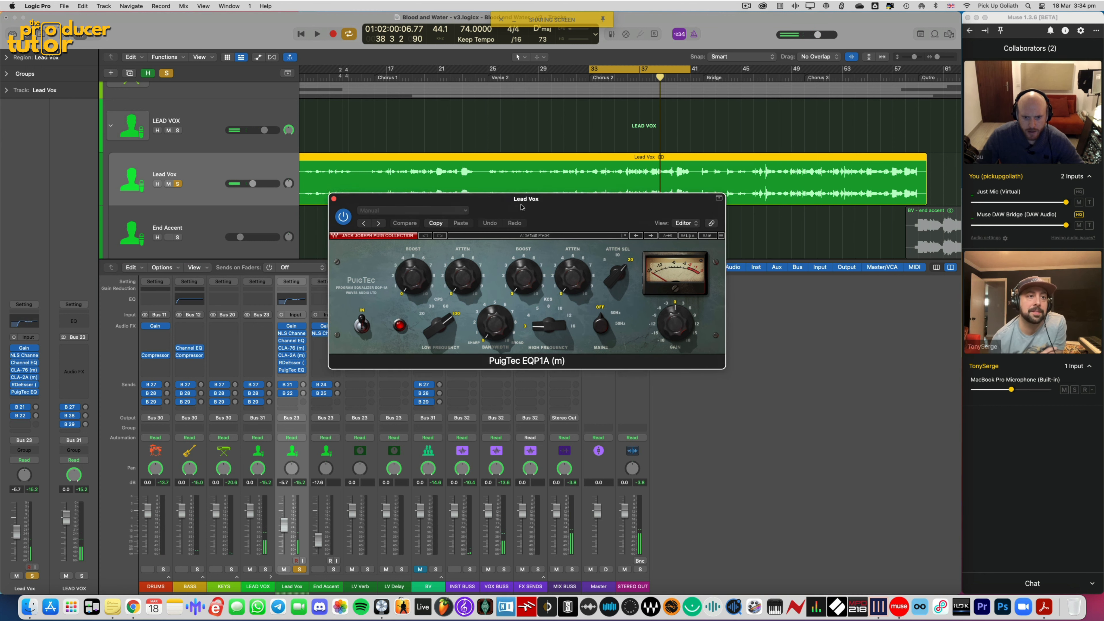
mouse_move(513, 207)
left_mouse_down()
mouse_move(541, 211)
mouse_move(530, 219)
left_mouse_up()
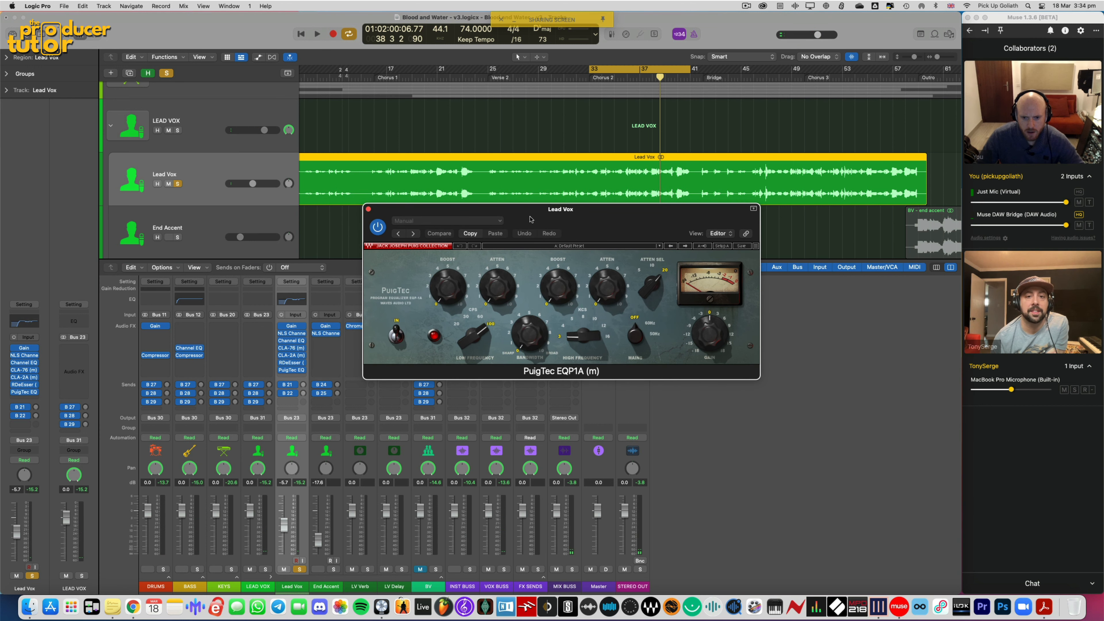
left_click(369, 209)
Replace the PuigTec EQP1A on Lead Vox with the mono Vintage Console EQ and move its window clear of the vocal channel
left_click(303, 371)
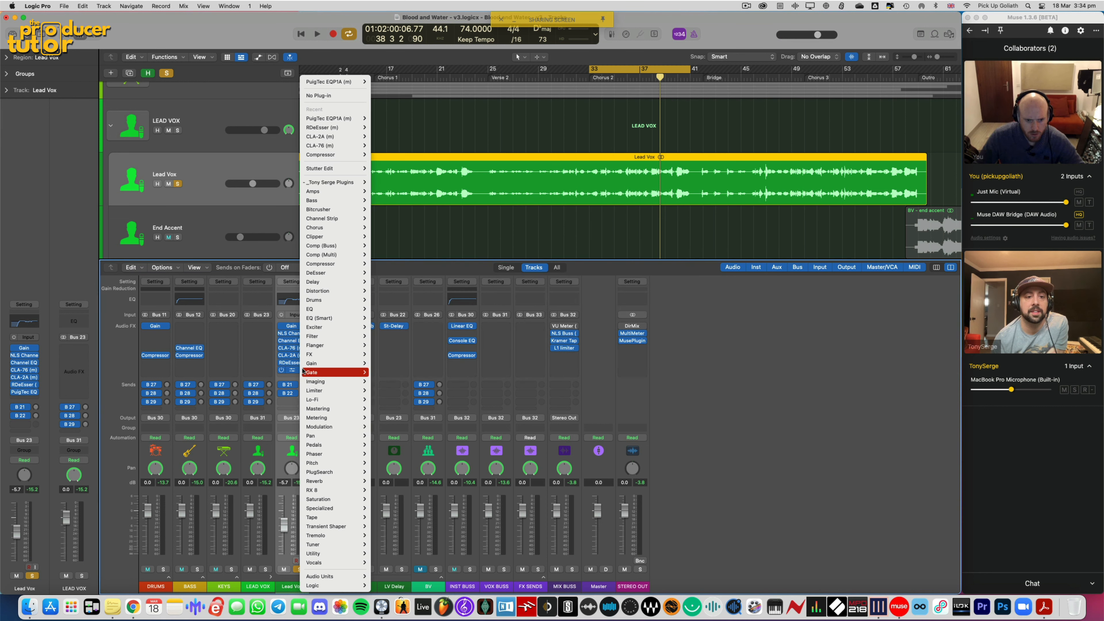
mouse_move(307, 371)
mouse_move(342, 312)
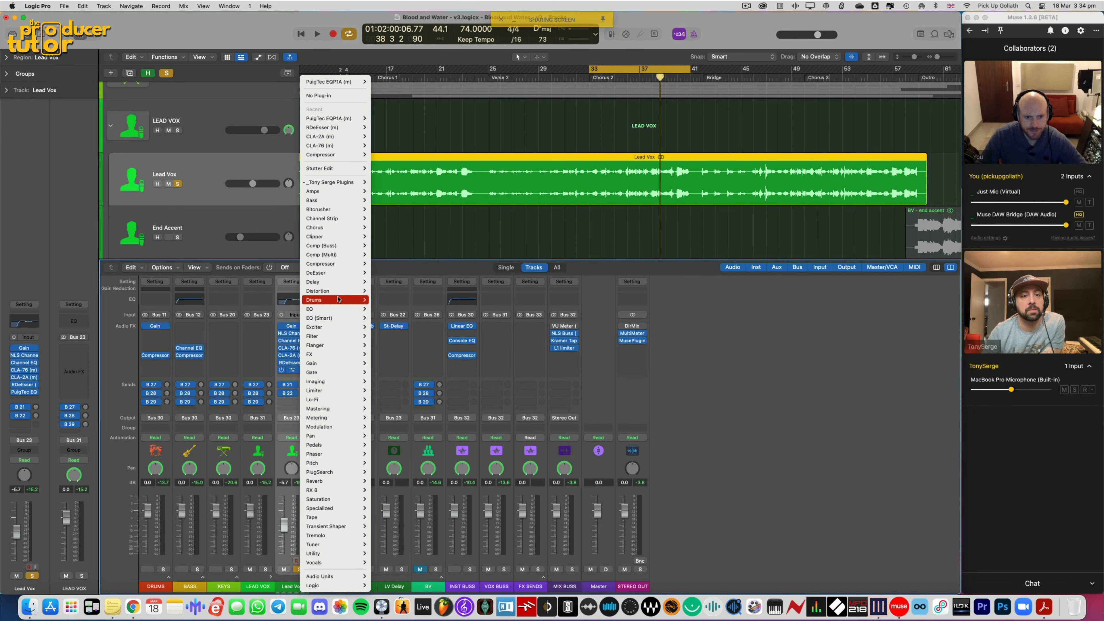
mouse_move(447, 314)
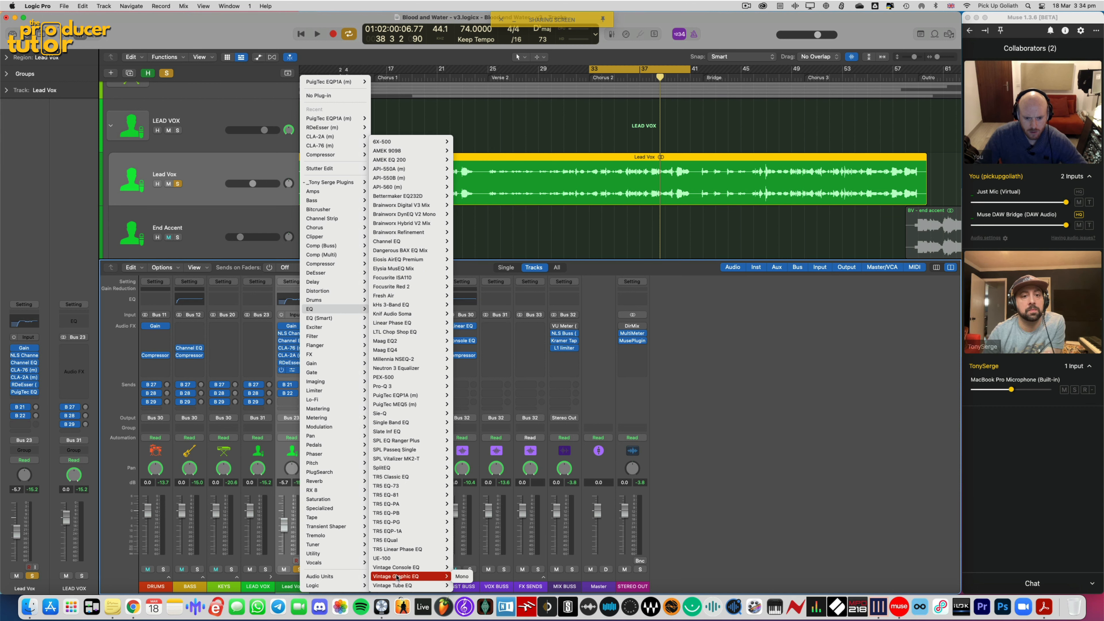
left_click(463, 568)
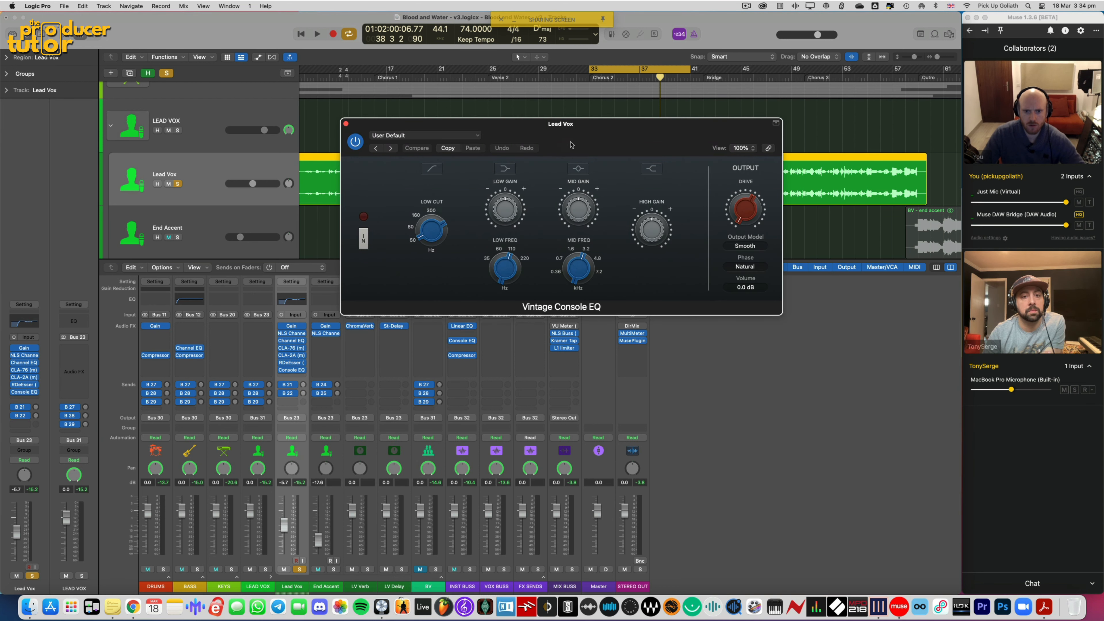
left_click_drag(571, 145, 425, 205)
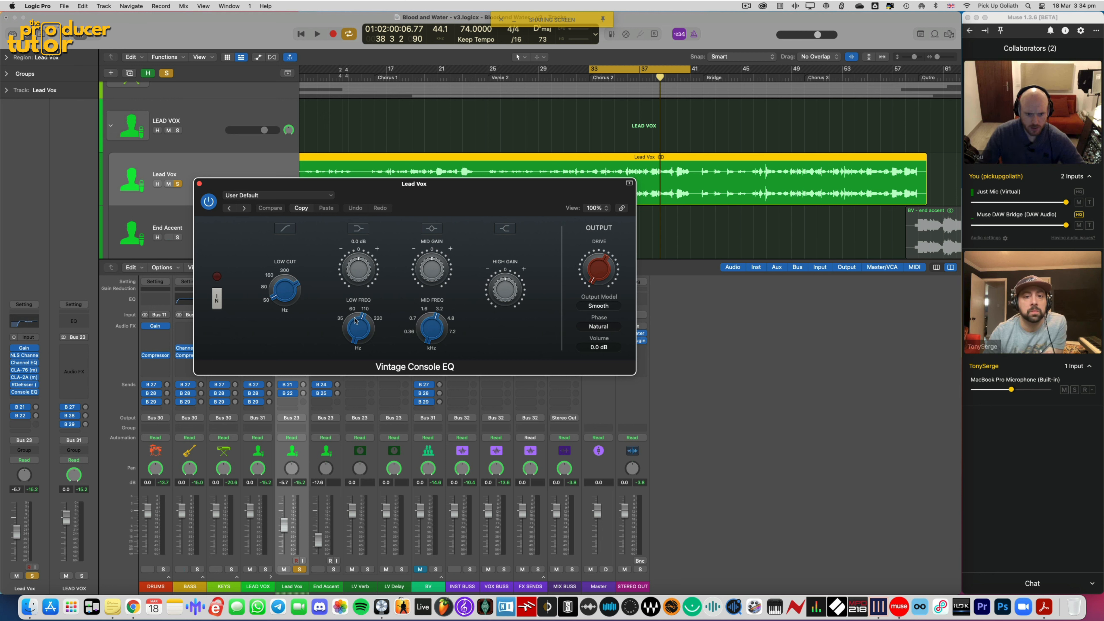
left_click_drag(450, 193, 619, 220)
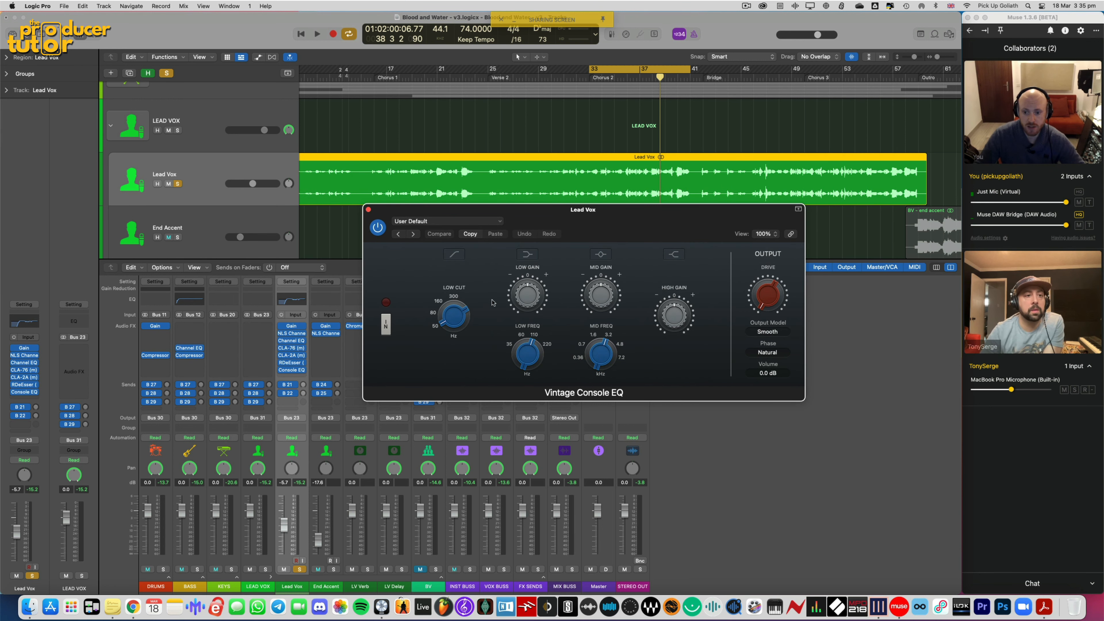
Switch the Vintage Console EQ in, play the soloed vocal and sweep the low frequency upward with a low gain boost of about 15 dB
left_click(386, 325)
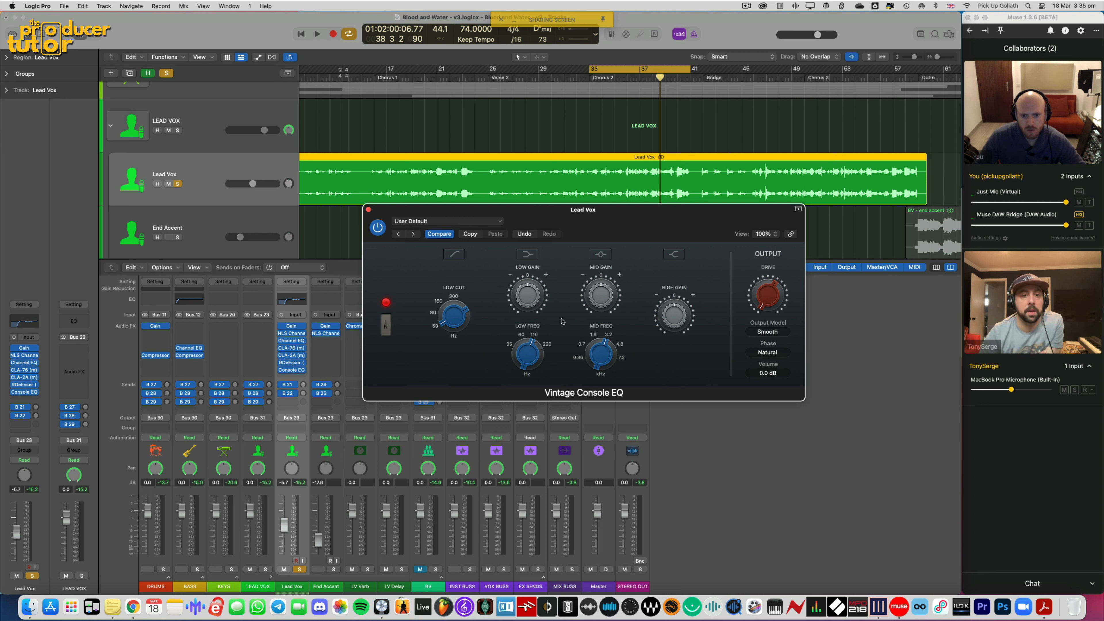
key("space")
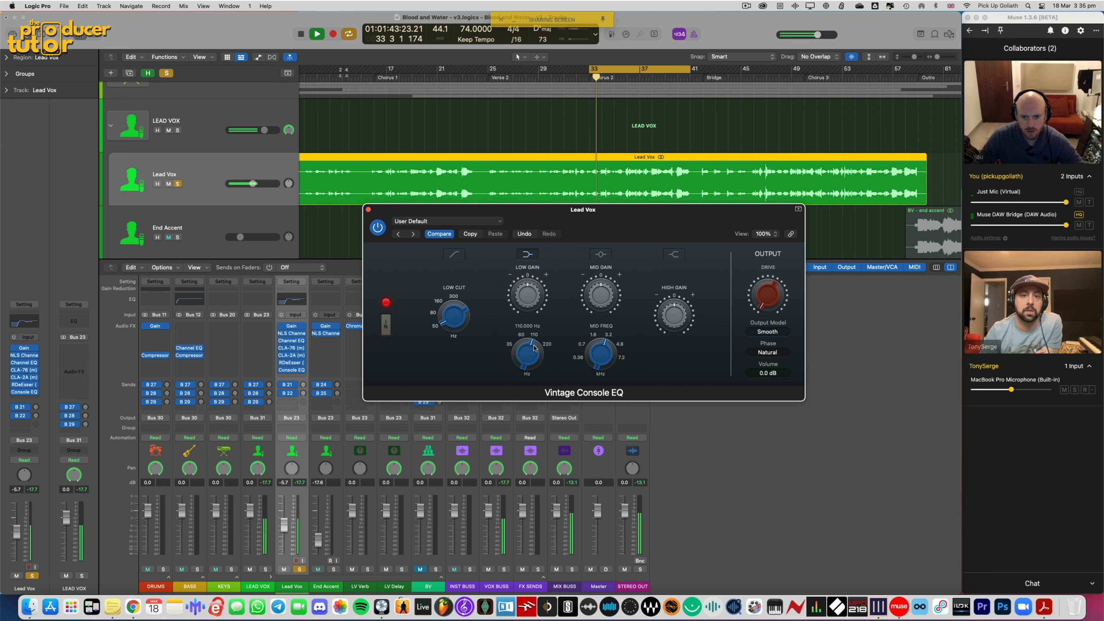
left_click_drag(528, 290, 532, 267)
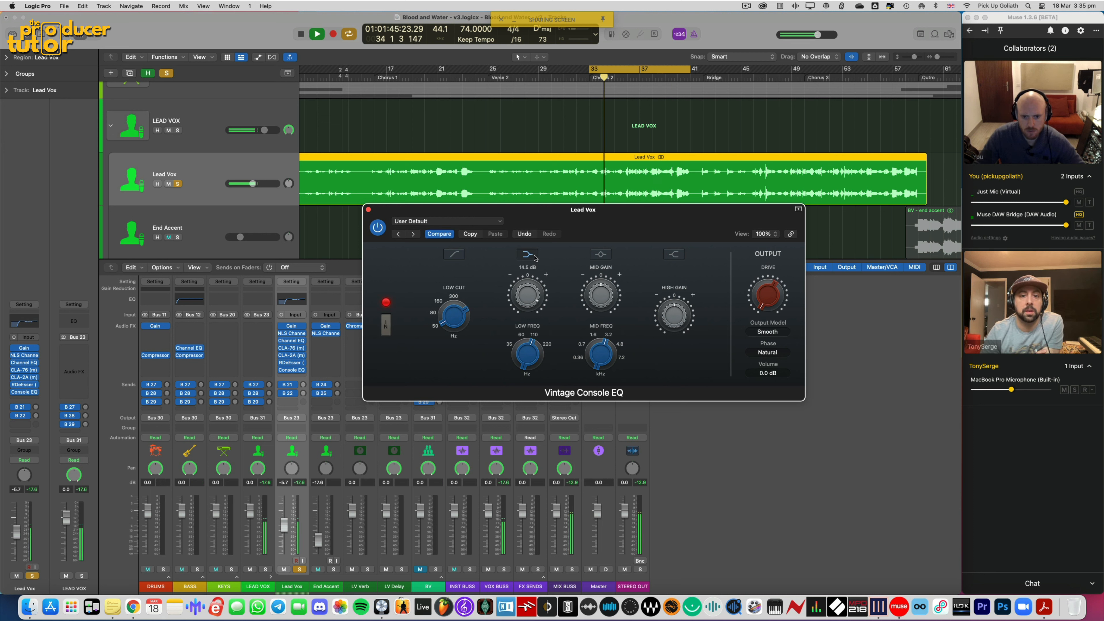
left_click_drag(538, 346, 553, 343)
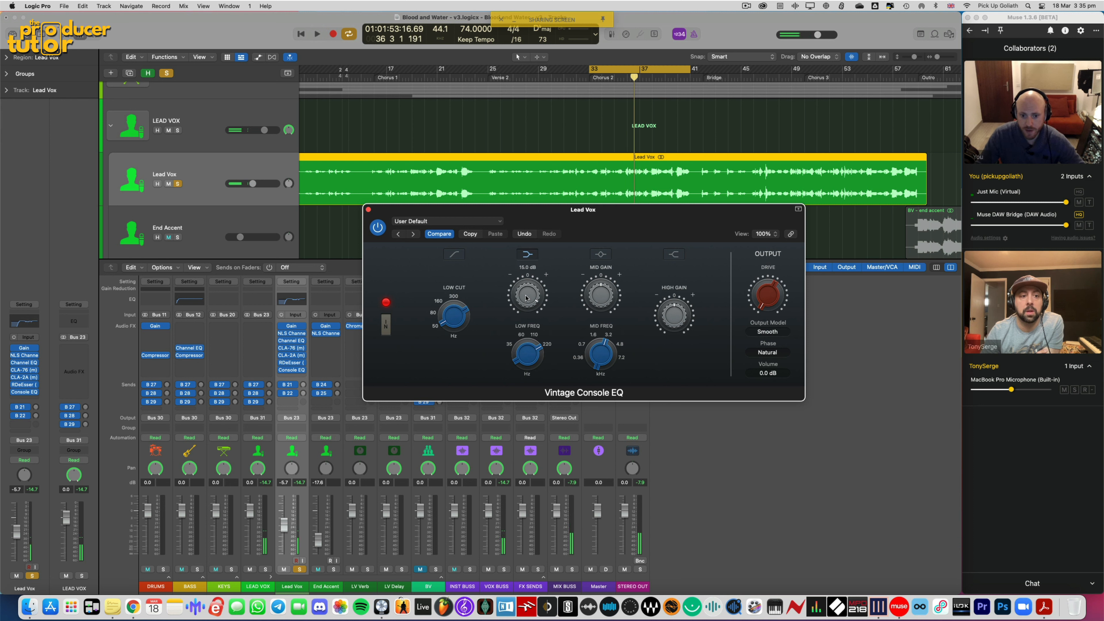
Refine the low band between 110 and 220 Hz, check it against the Channel EQ curve, and lower the low gain to about 5 dB
key("space")
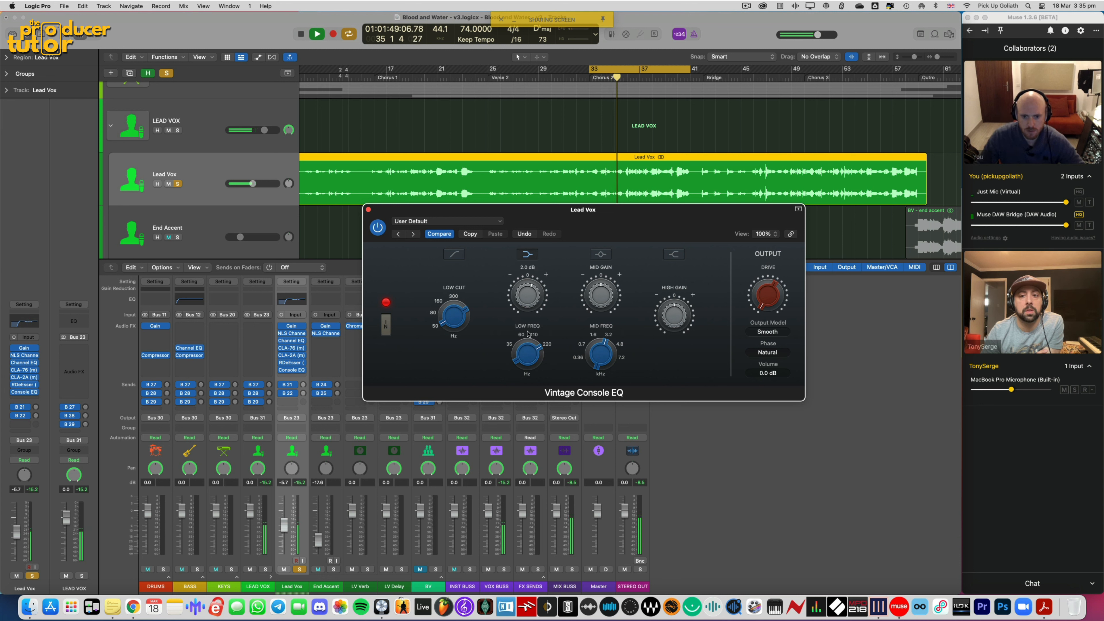
left_click_drag(527, 347, 525, 350)
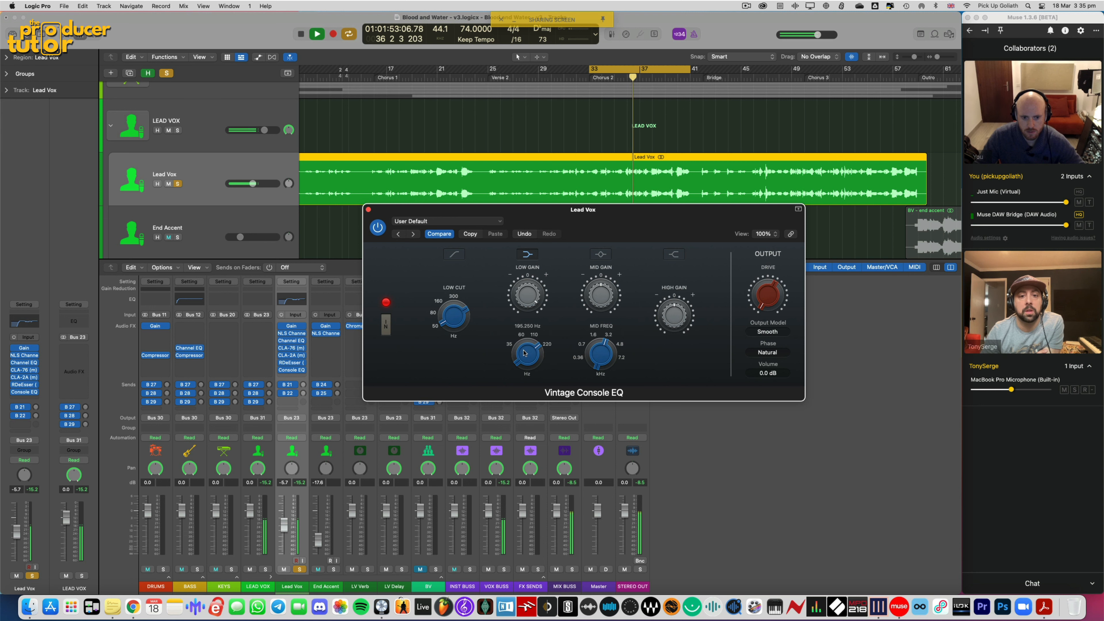
left_click(291, 340)
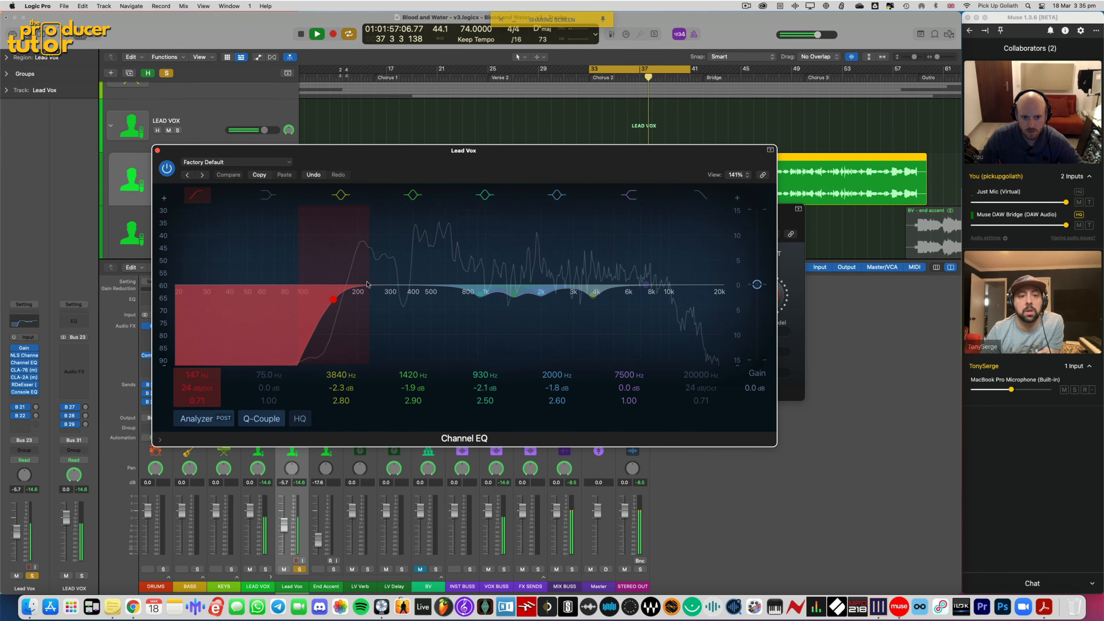
left_click(157, 151)
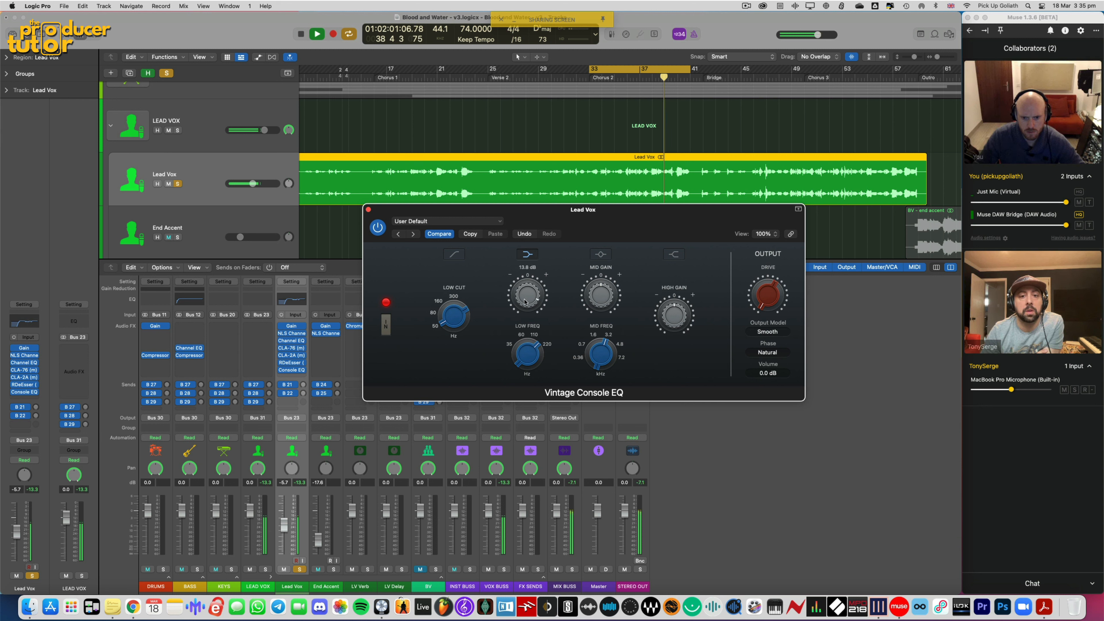
left_click_drag(523, 313, 523, 319)
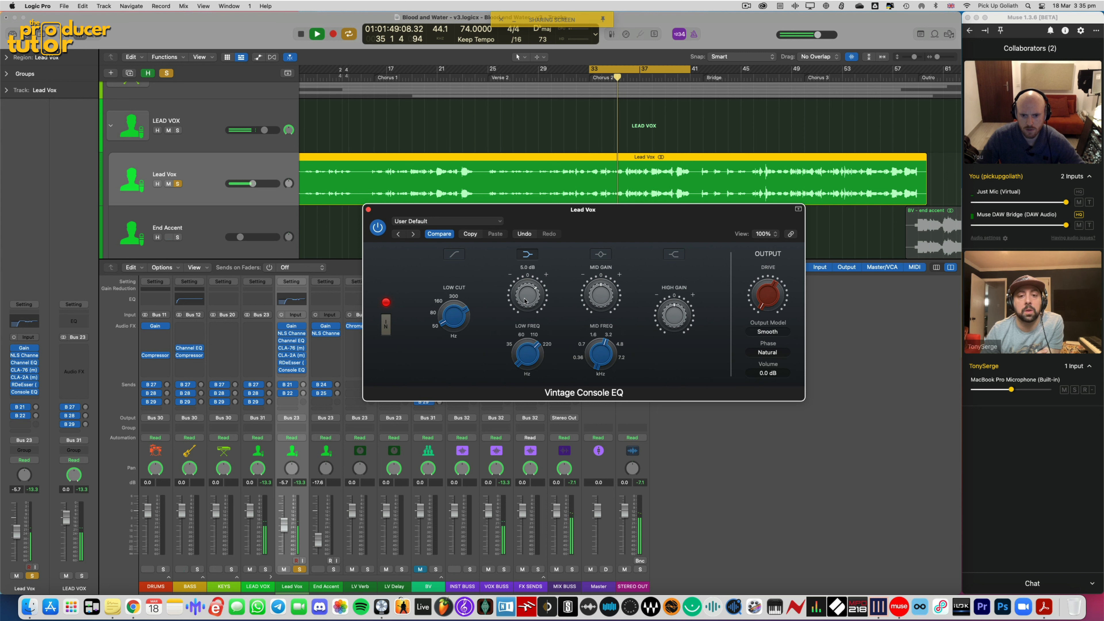
left_click_drag(525, 300, 525, 302)
key("space")
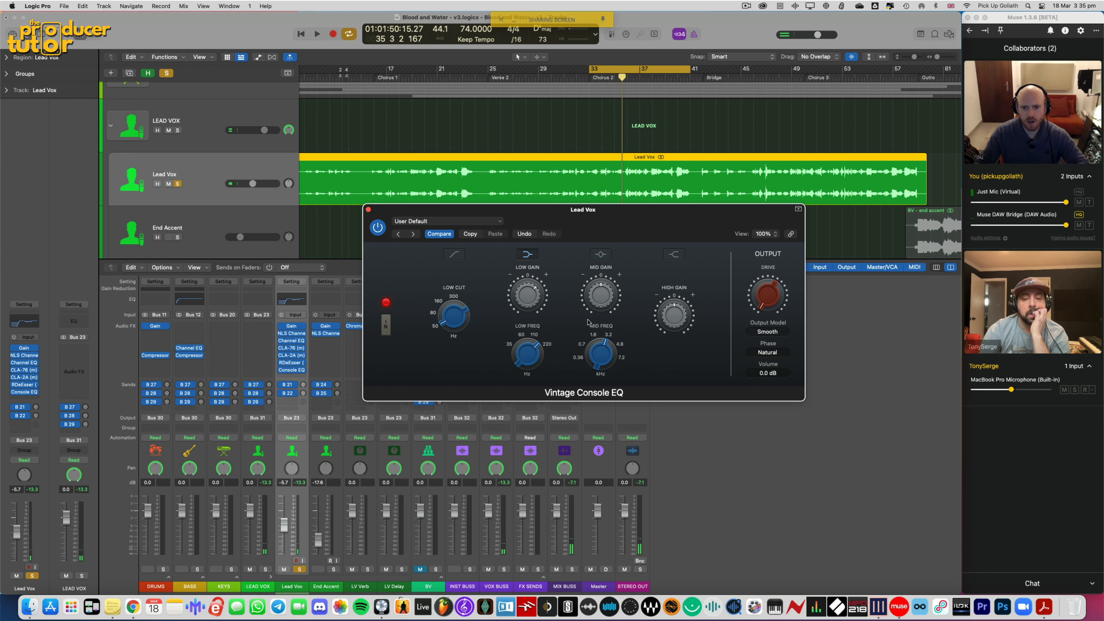
Add a high gain boost of about 2.2 dB, compare the vocal with the high band off and on, and stop playback
key("space")
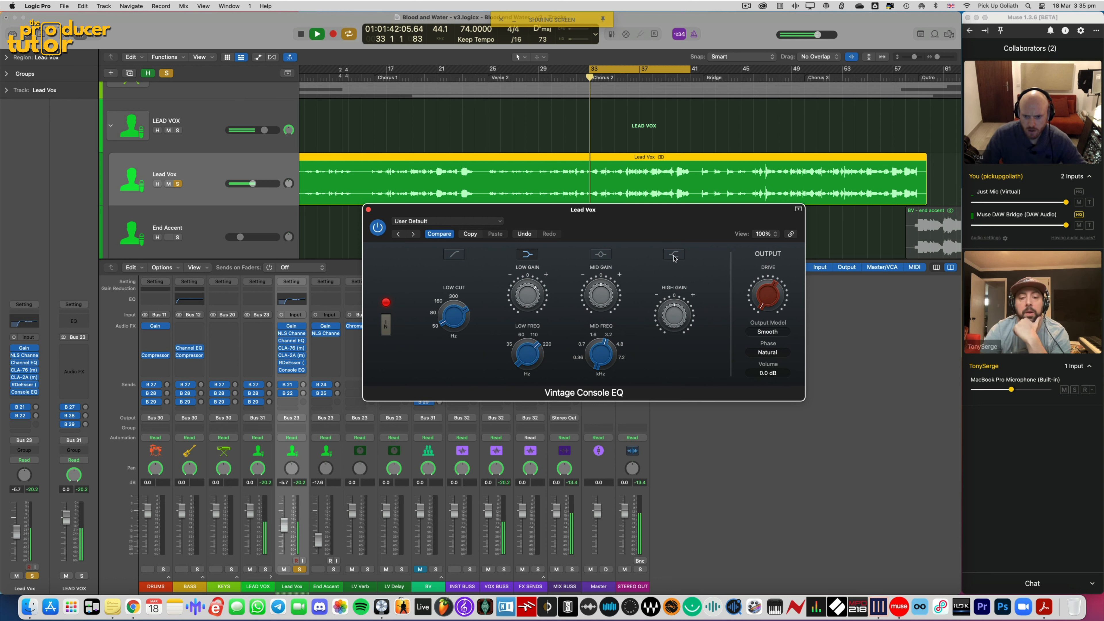
left_click_drag(674, 320, 676, 315)
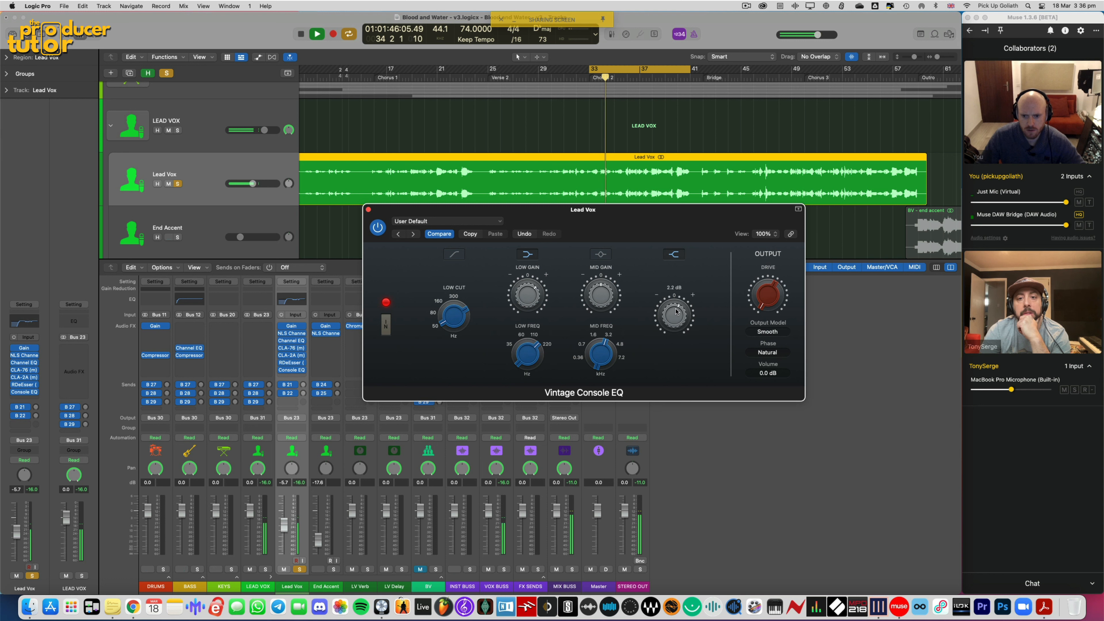
left_click_drag(675, 313, 675, 313)
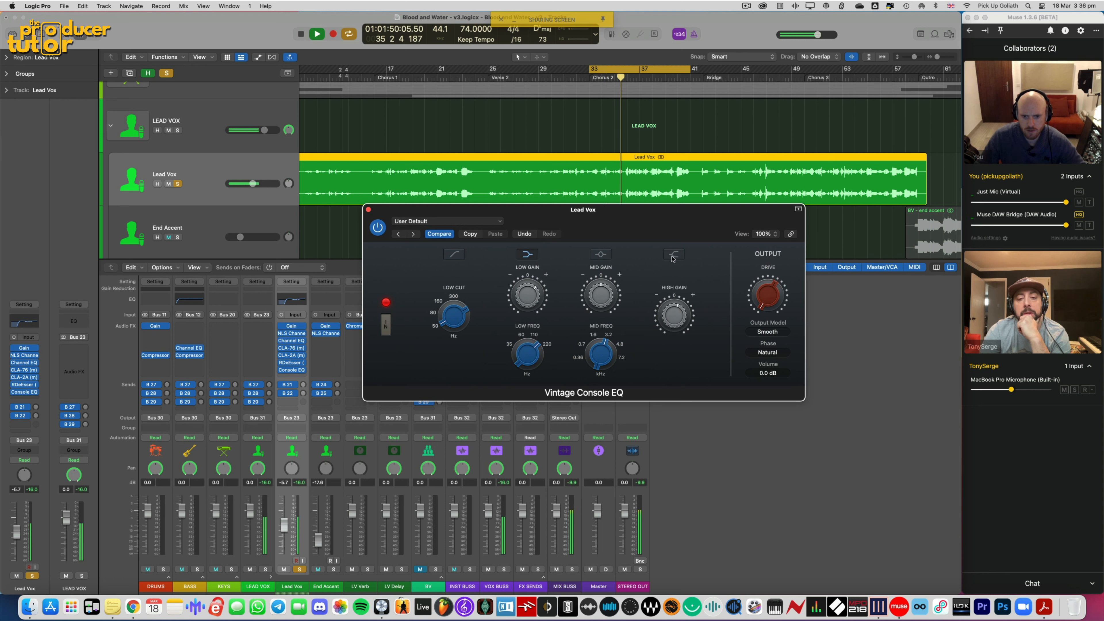
key("space")
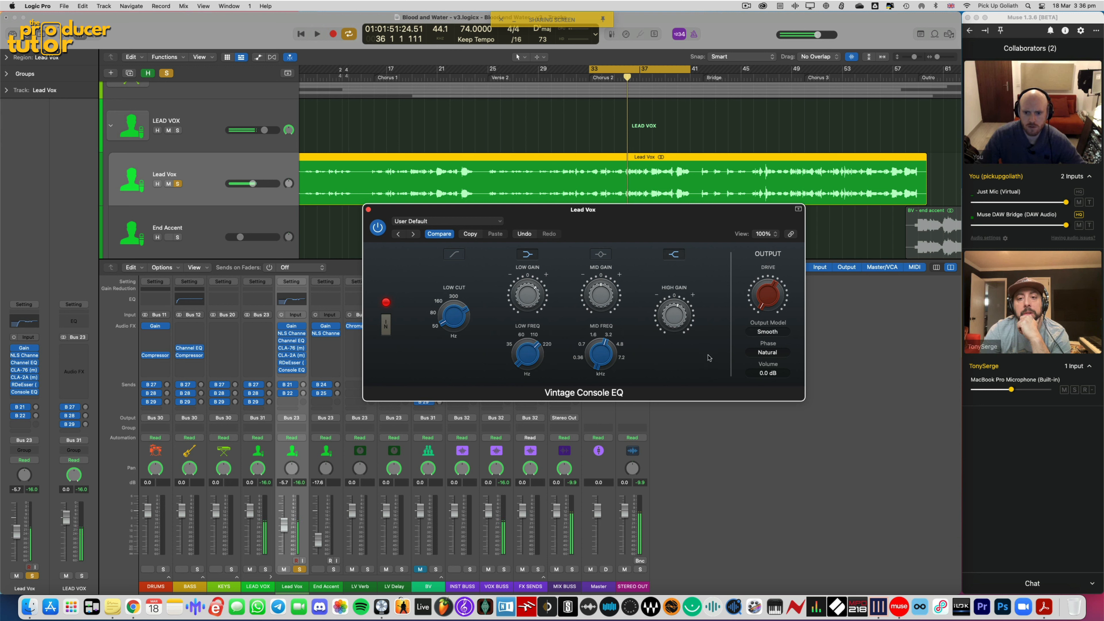
Play the soloed vocal, sweep the Vintage Console EQ's mid frequency down to about 1.24 kHz and adjust the mid gain
mouse_move(685, 314)
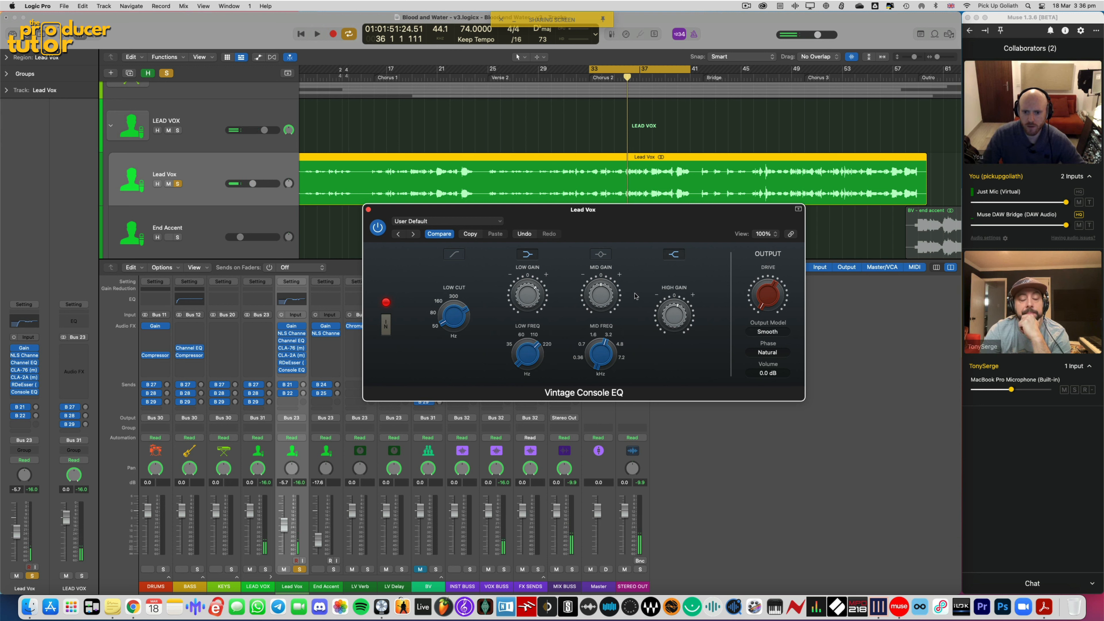
key("space")
mouse_move(603, 312)
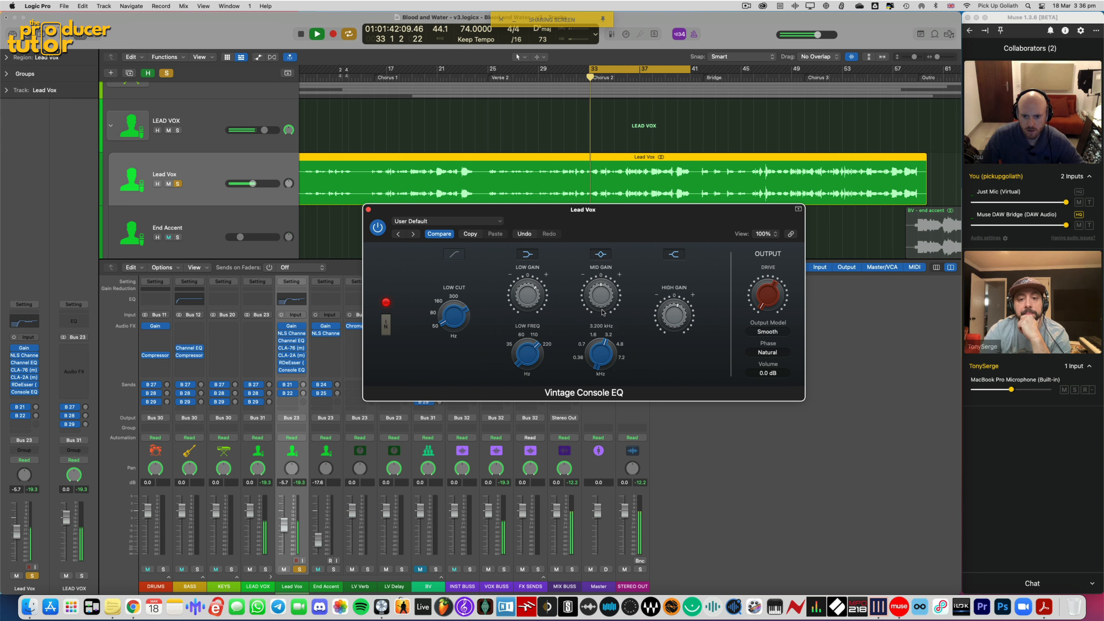
mouse_move(602, 354)
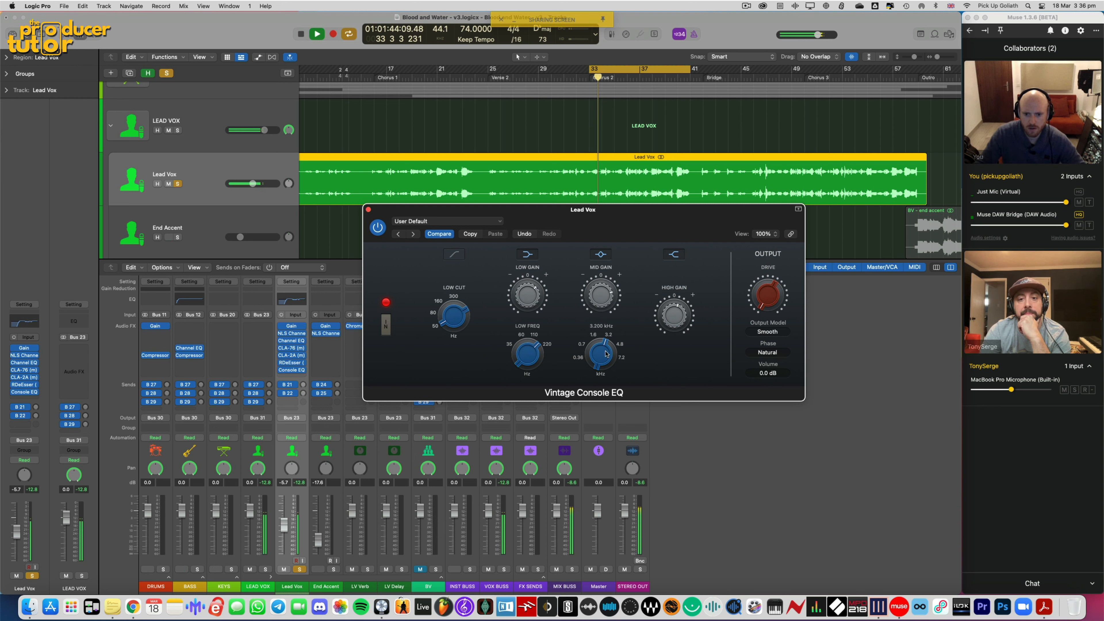
left_click_drag(601, 354, 598, 398)
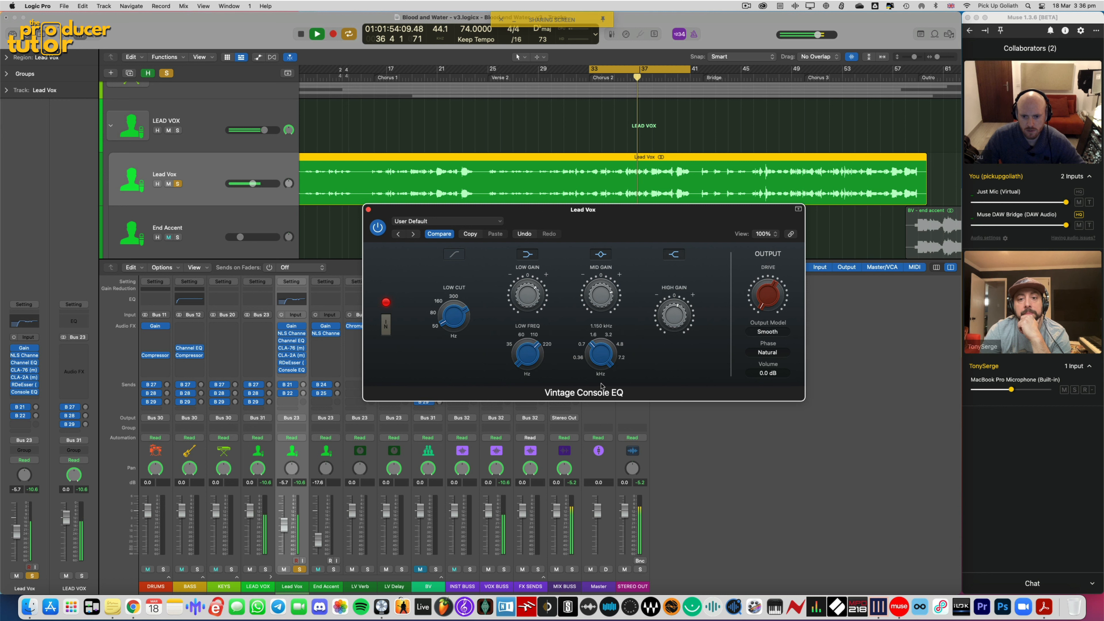
left_click_drag(601, 383, 601, 381)
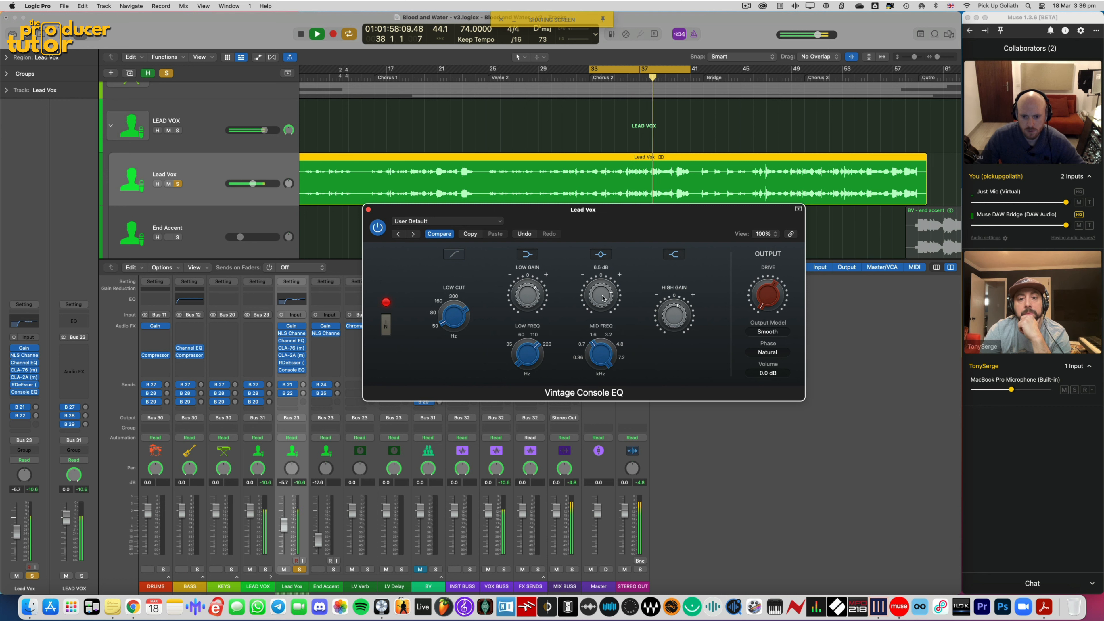
left_click_drag(601, 306, 602, 311)
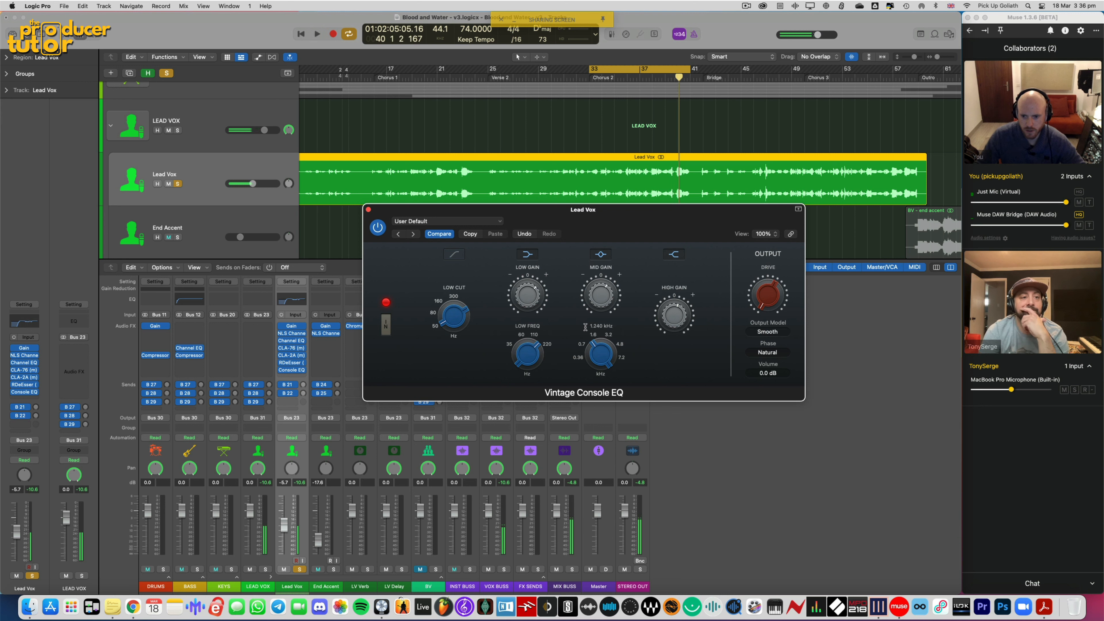
Unsolo the vocal, compare the Vintage Console EQ on and off in the full mix, close its window and stop playback
left_click_drag(395, 214, 436, 224)
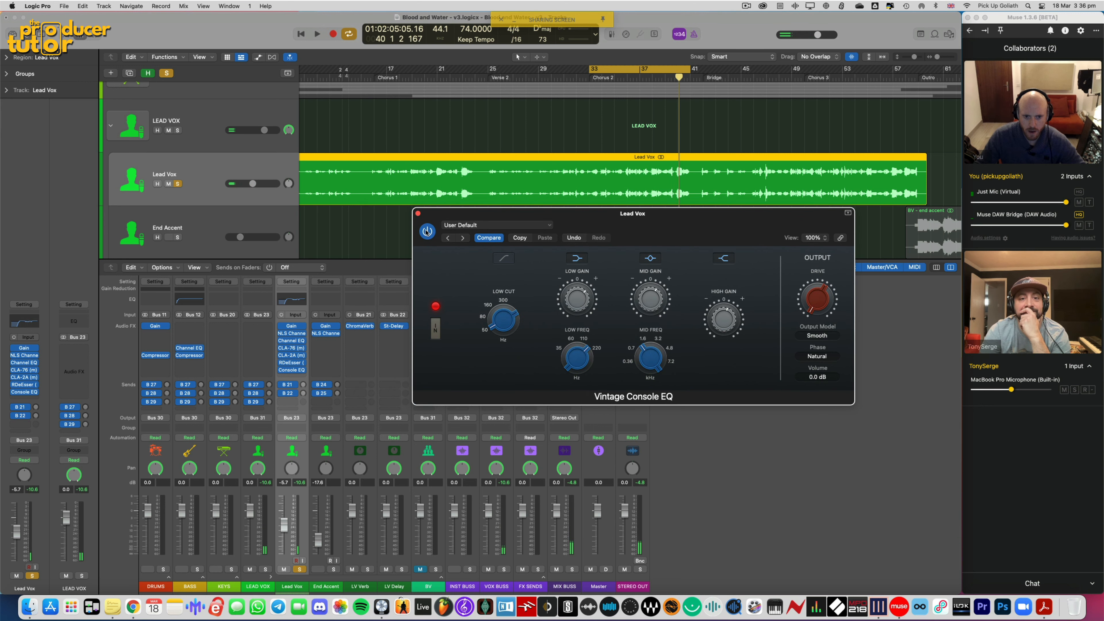
key("space")
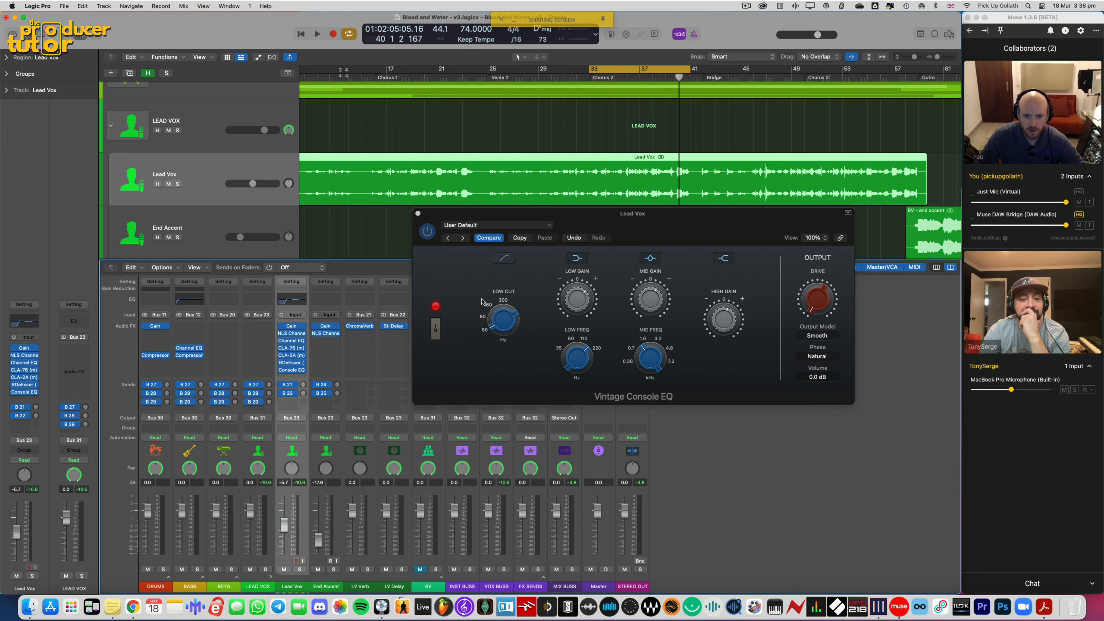
left_click_drag(453, 218, 474, 239)
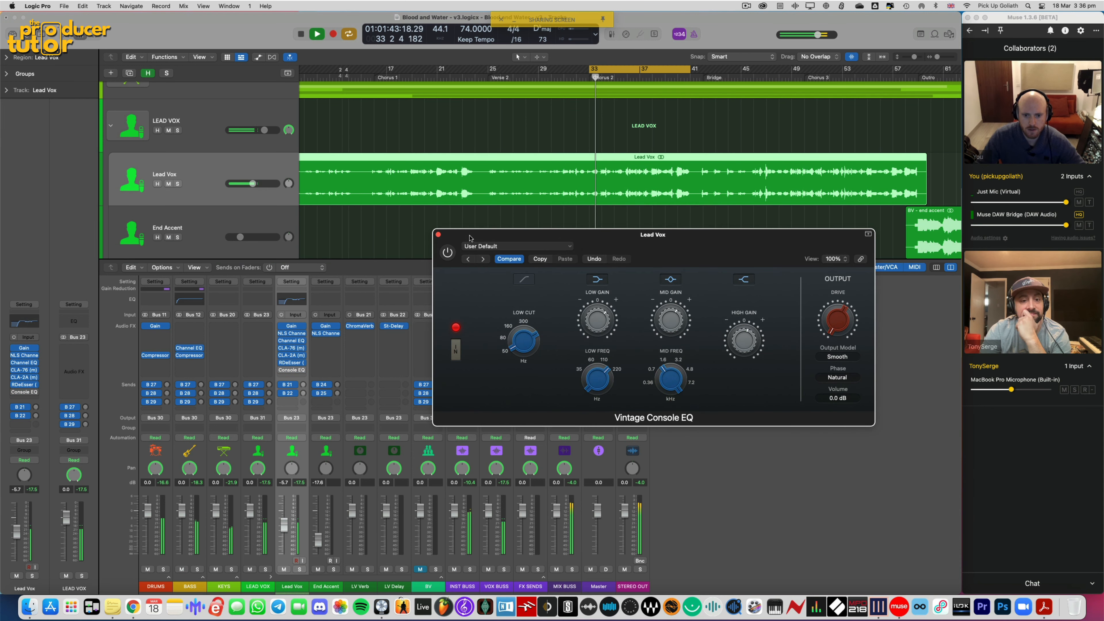
left_click(448, 253)
left_click_drag(449, 254, 452, 265)
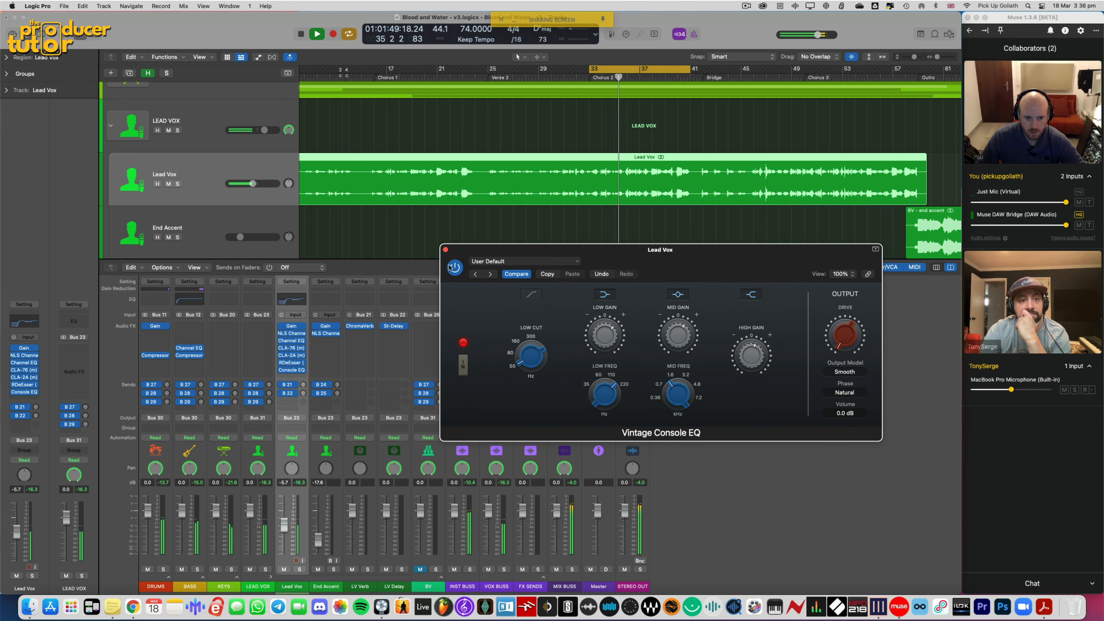
left_click_drag(453, 256, 461, 272)
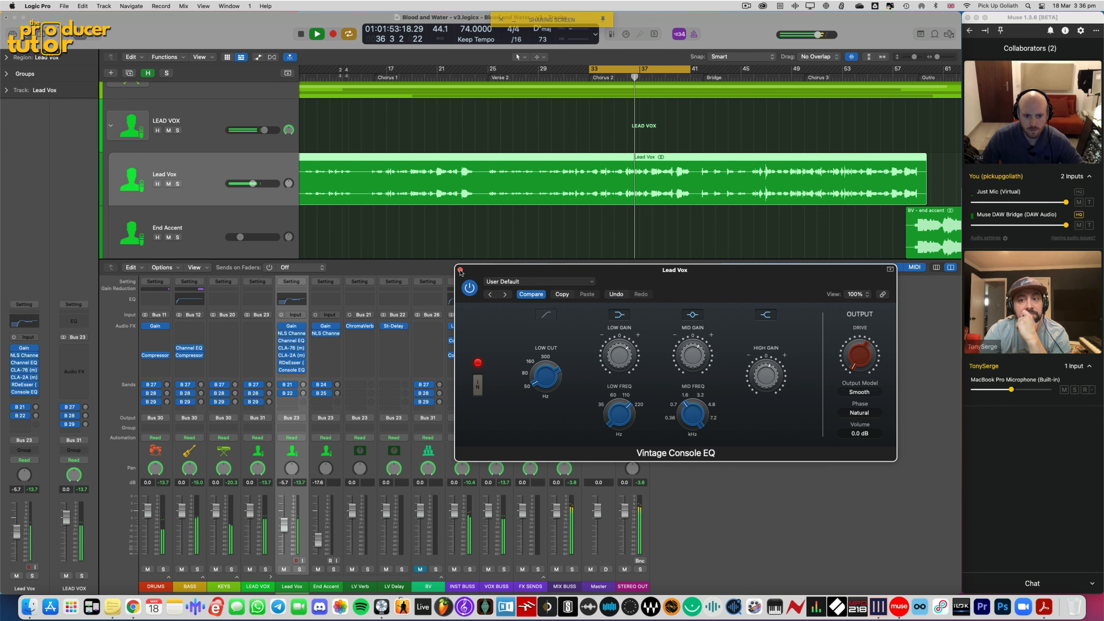
left_click(460, 271)
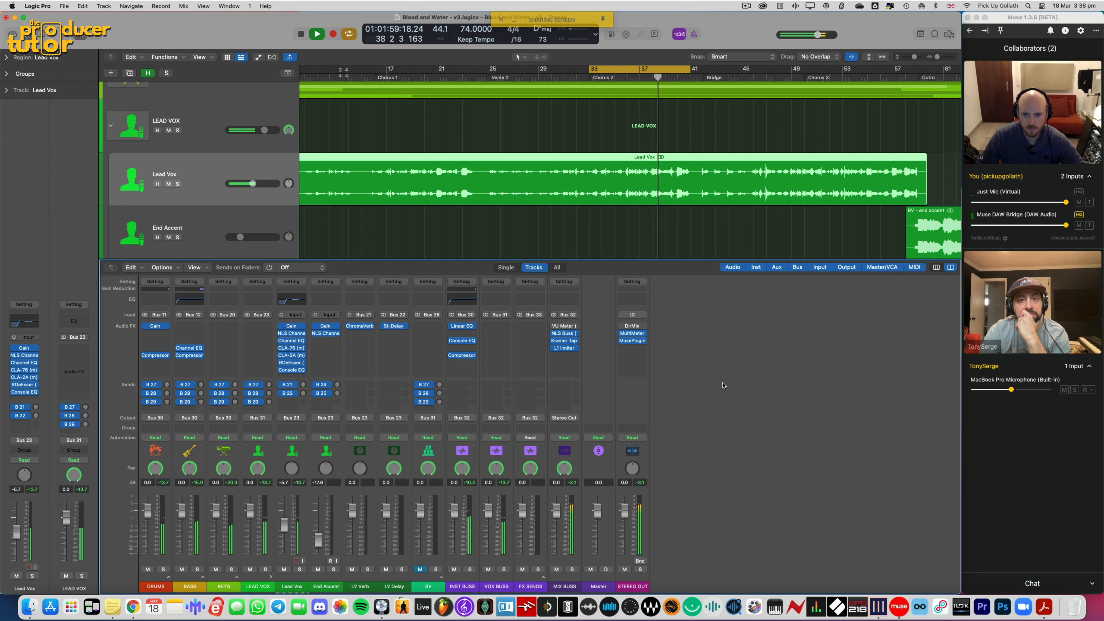
key("space")
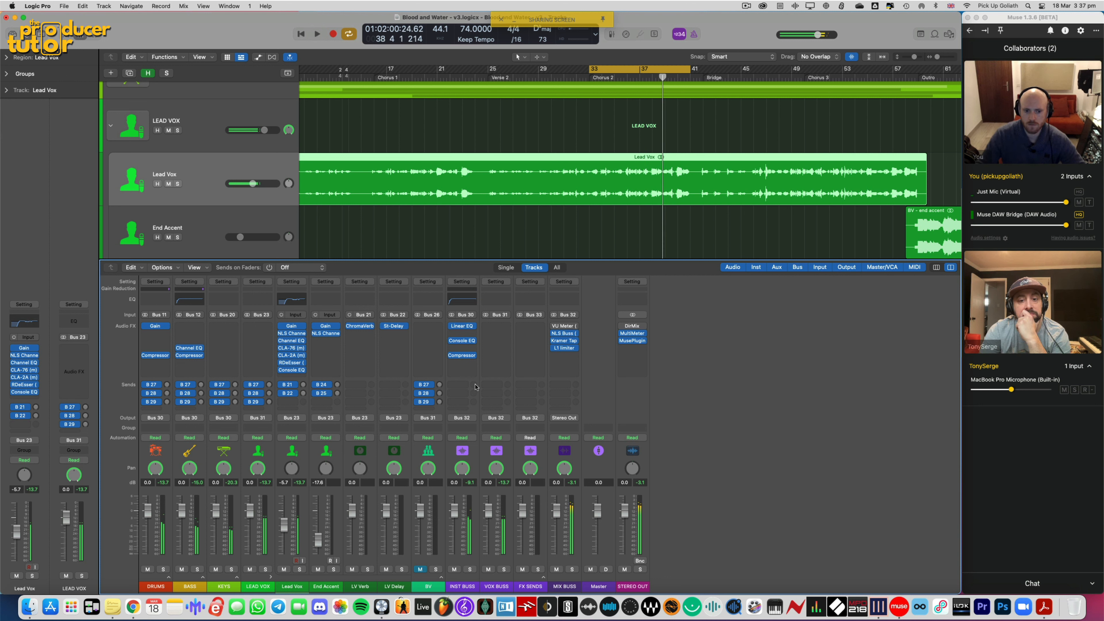
Insert the mono Vocal Rider after the Console EQ on Lead Vox and position its window over the mixer
left_click(303, 455)
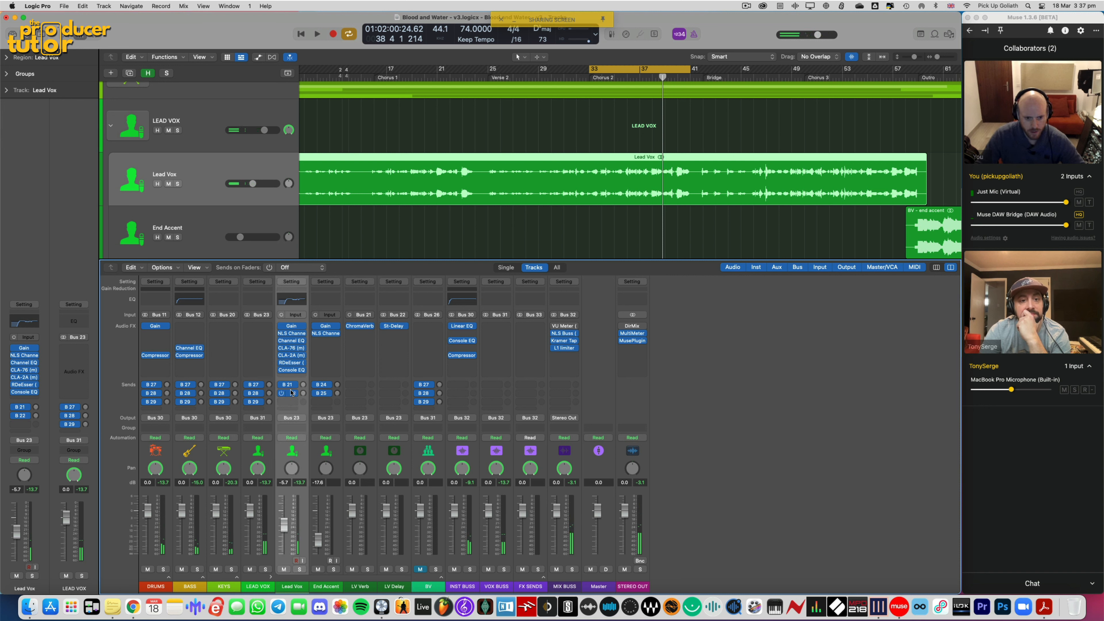
left_click(292, 377)
mouse_move(305, 407)
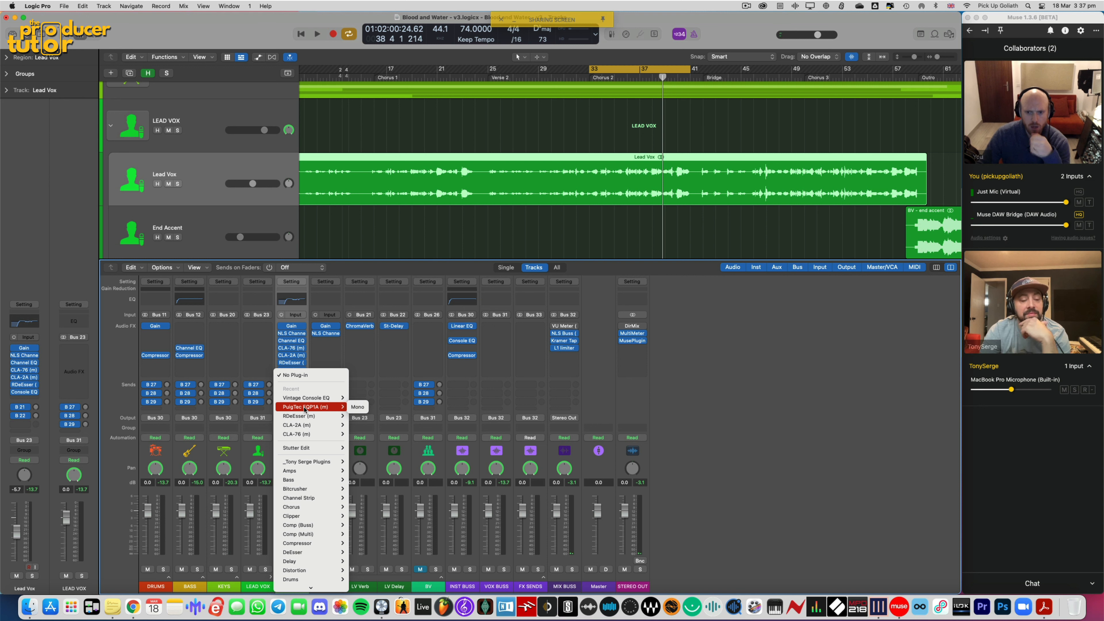
mouse_move(311, 462)
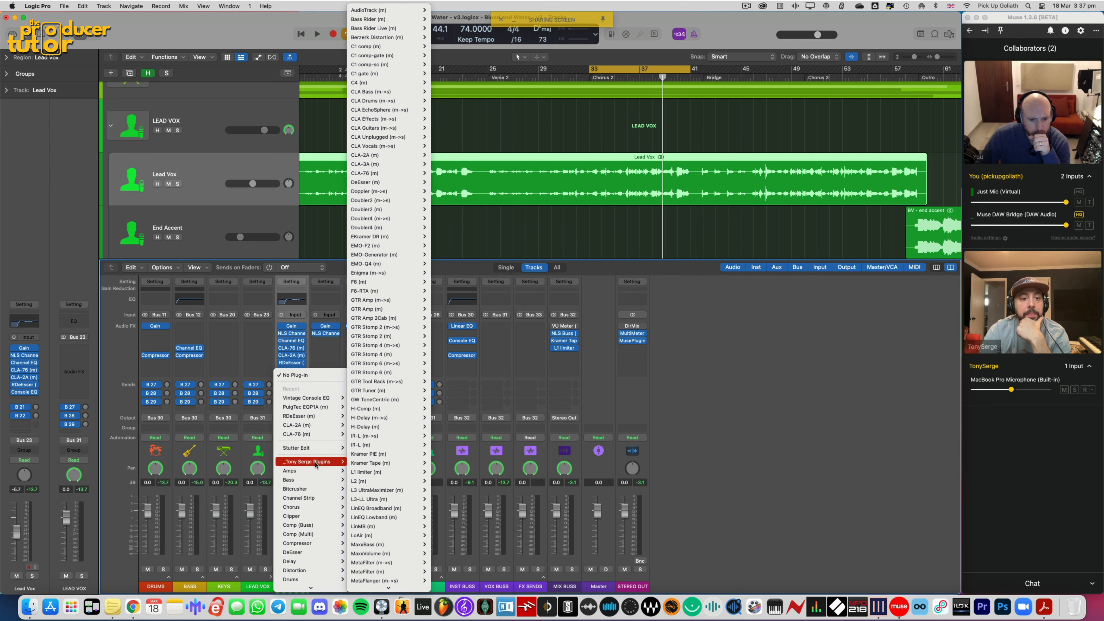
scroll(409, 465, "down", 20)
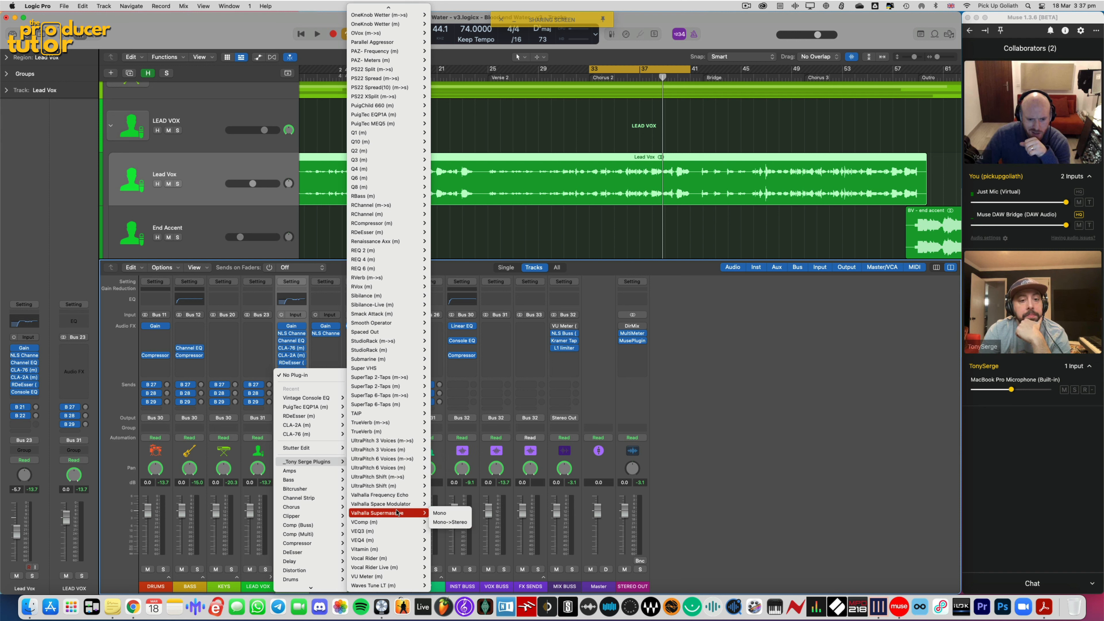
mouse_move(396, 559)
left_click(435, 559)
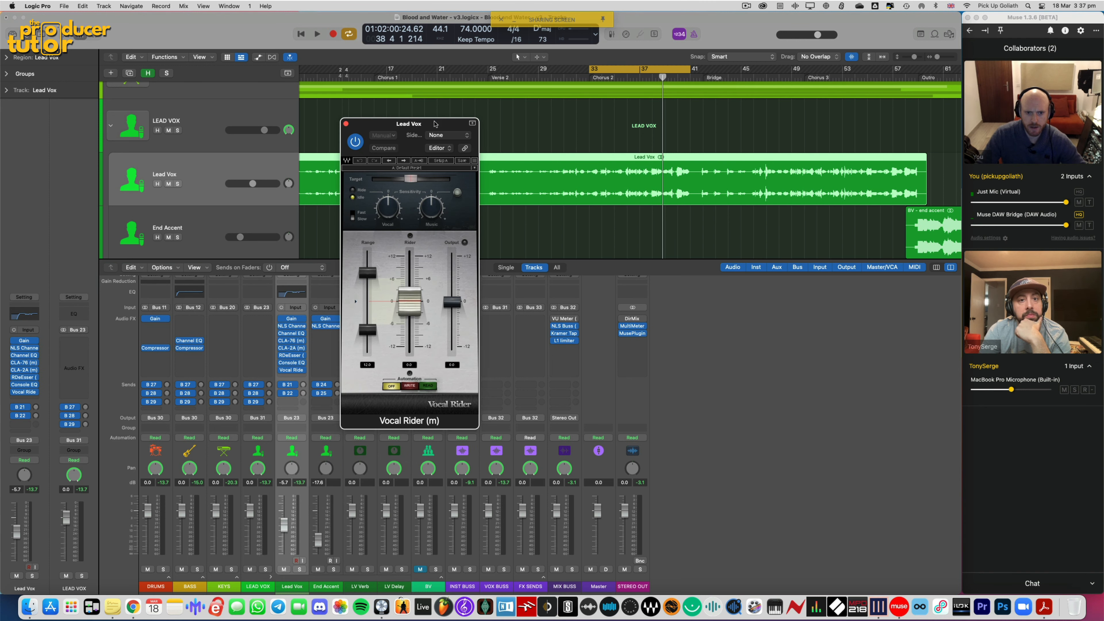
left_click_drag(428, 124, 392, 165)
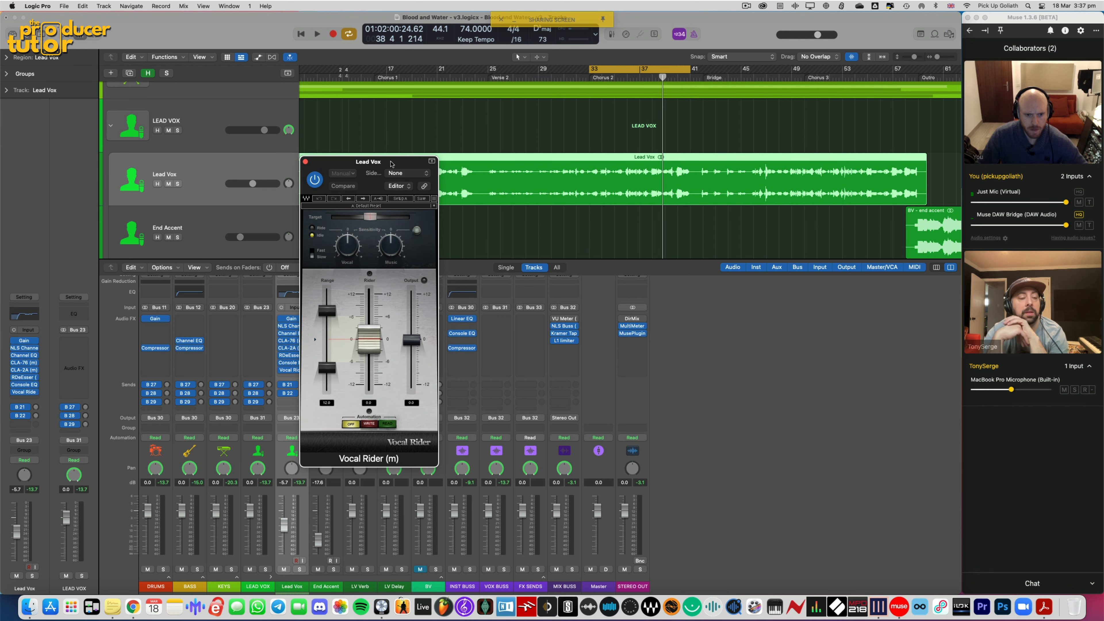
Solo Lead Vox, clear its channel strip from behind the Vocal Rider window, play the section and raise the target slightly
left_click(299, 569)
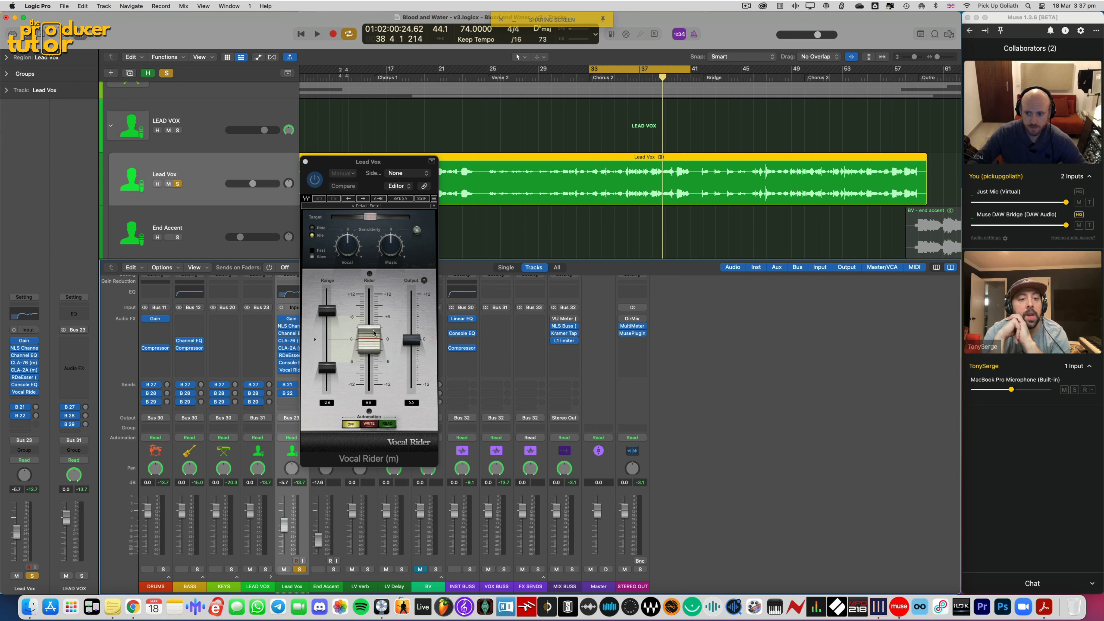
left_click_drag(396, 164, 442, 167)
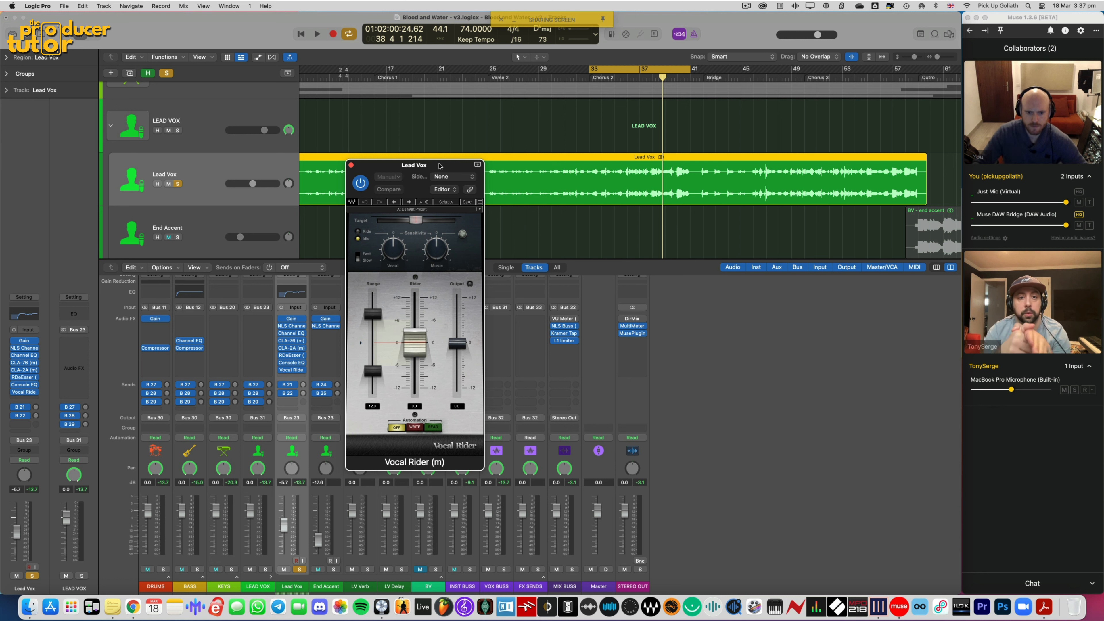
left_click_drag(447, 167, 447, 161)
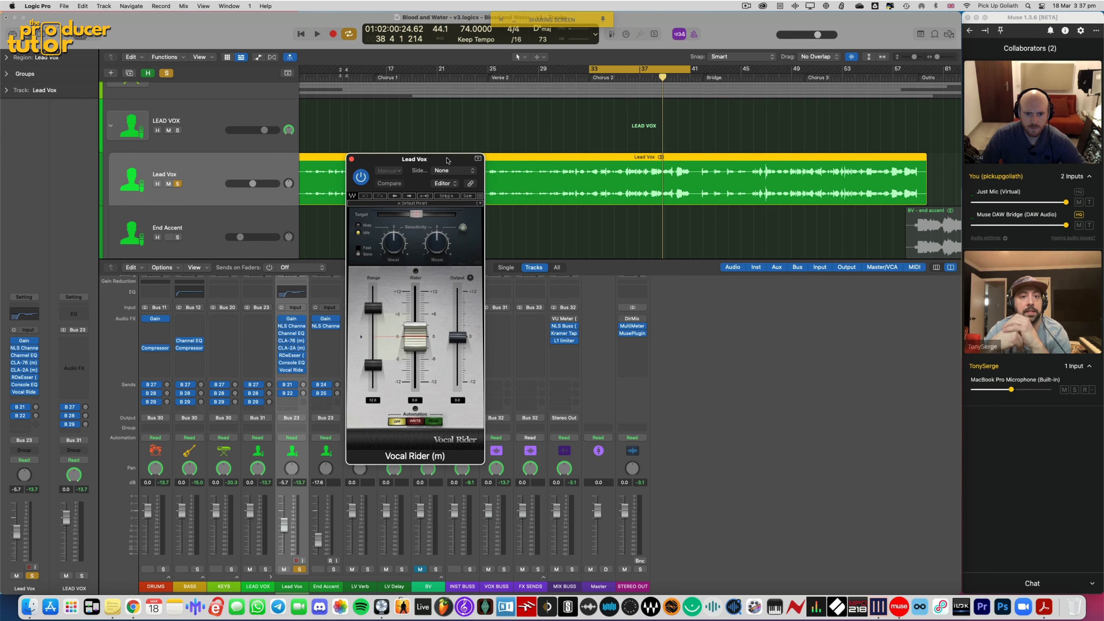
key("space")
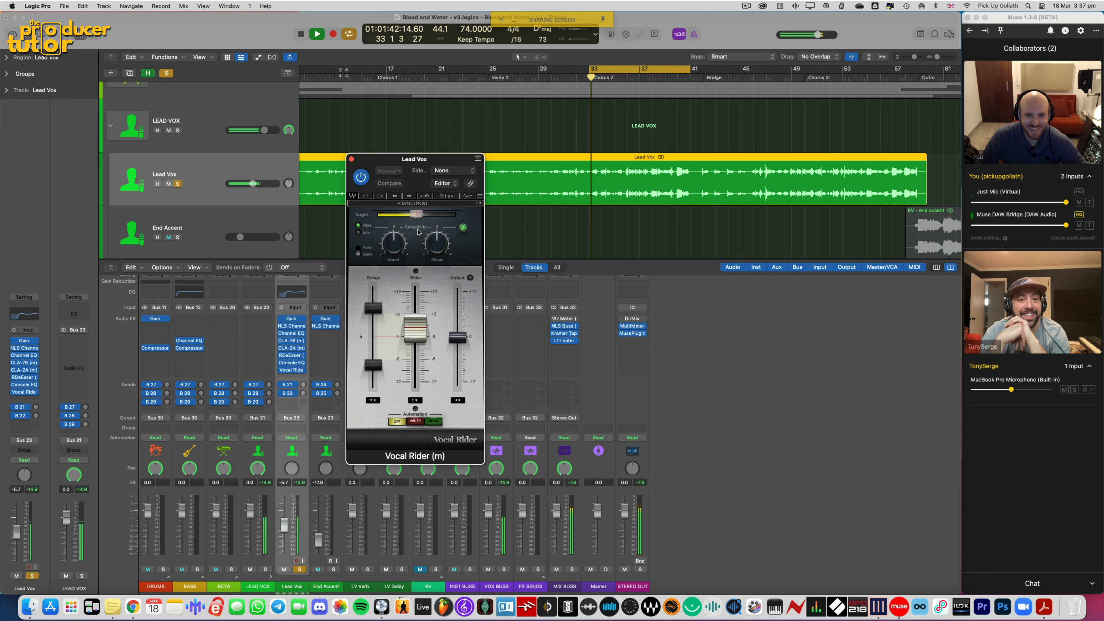
left_click_drag(416, 215, 421, 215)
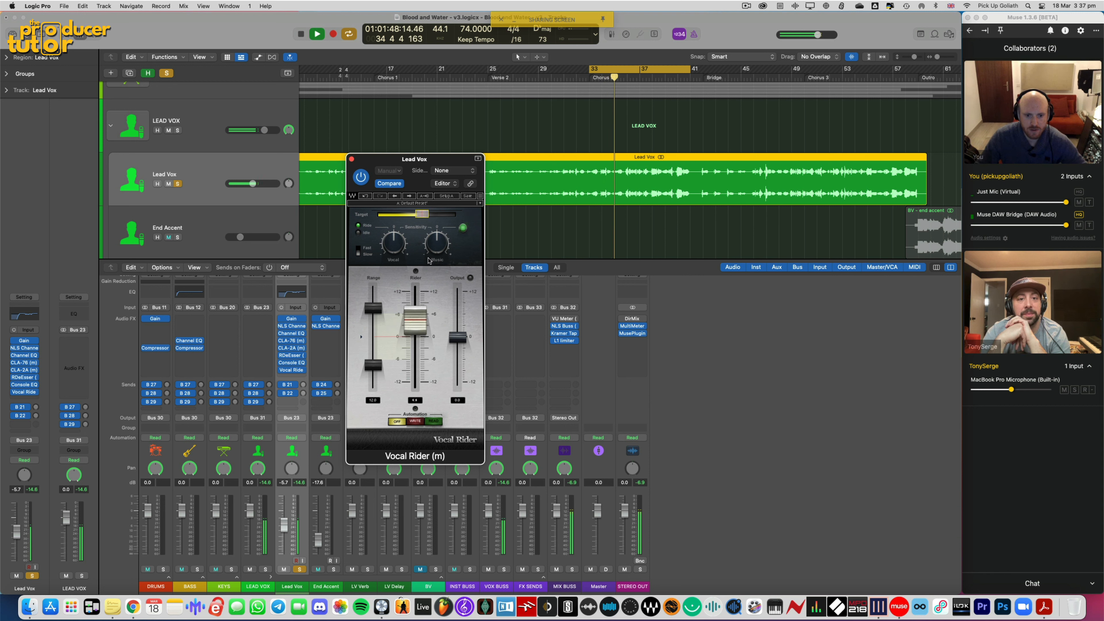
Unsolo Lead Vox and fine-tune the Vocal Rider target slightly lower while the full mix plays
left_click(300, 570)
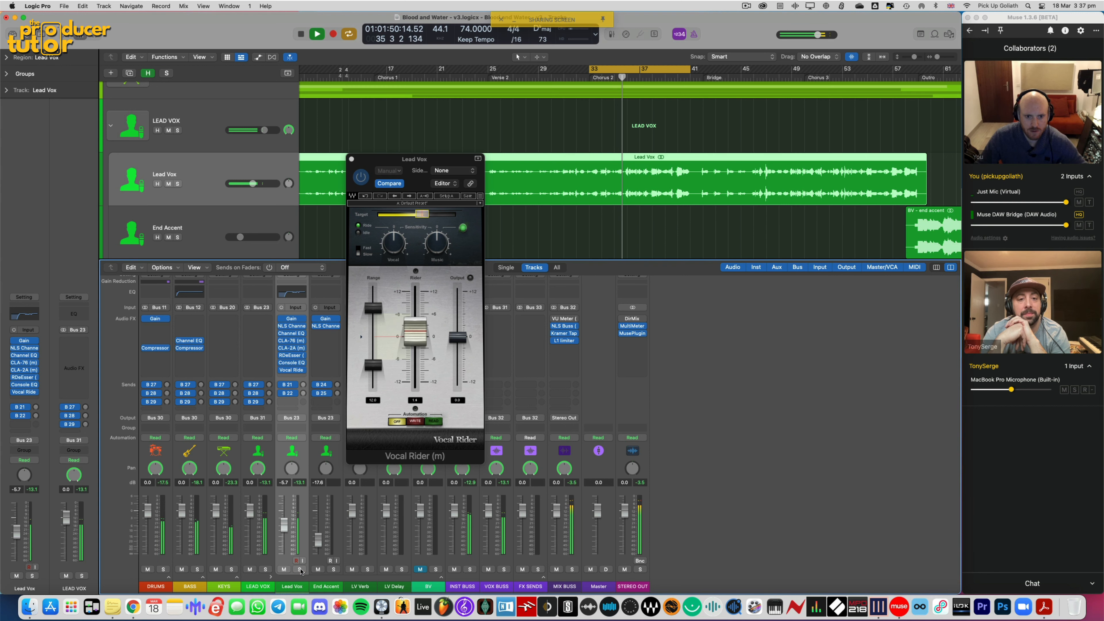
left_click(421, 215)
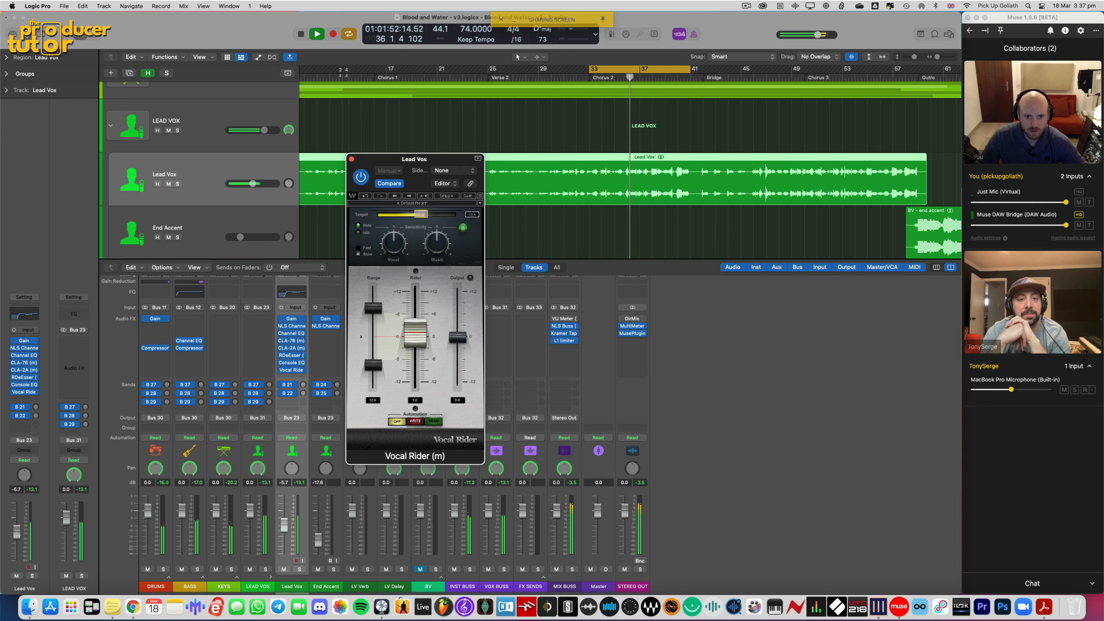
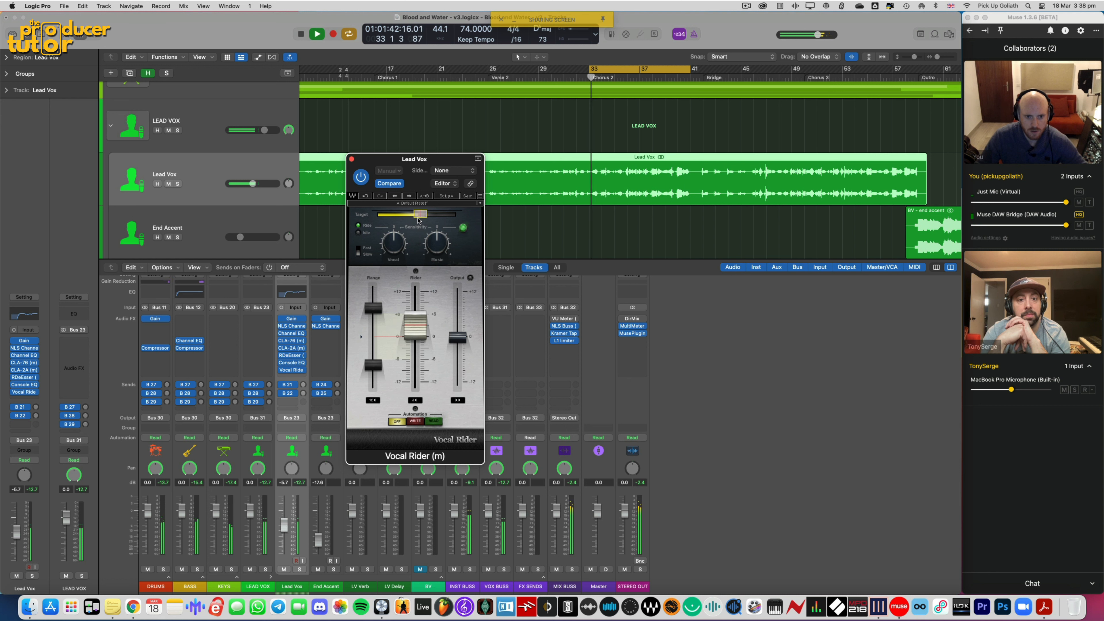
mouse_move(419, 216)
left_click_drag(418, 216, 418, 216)
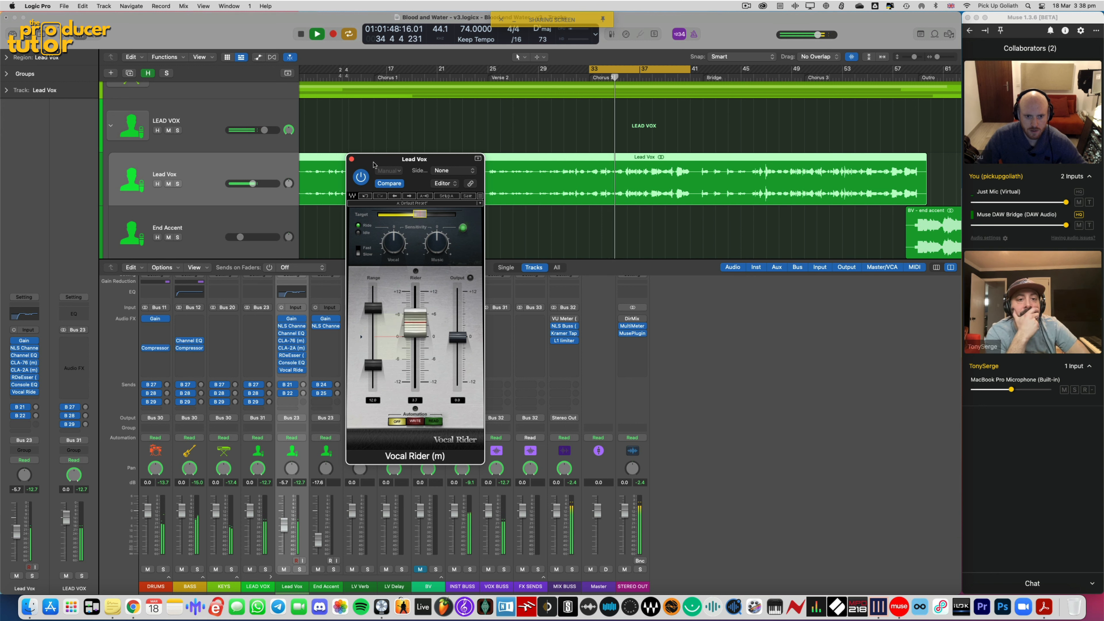
Move Vocal Rider clear of the vocal channels and shorten the cycle range to roughly bars 37 to 38 of Chorus 2
left_click_drag(387, 170, 528, 221)
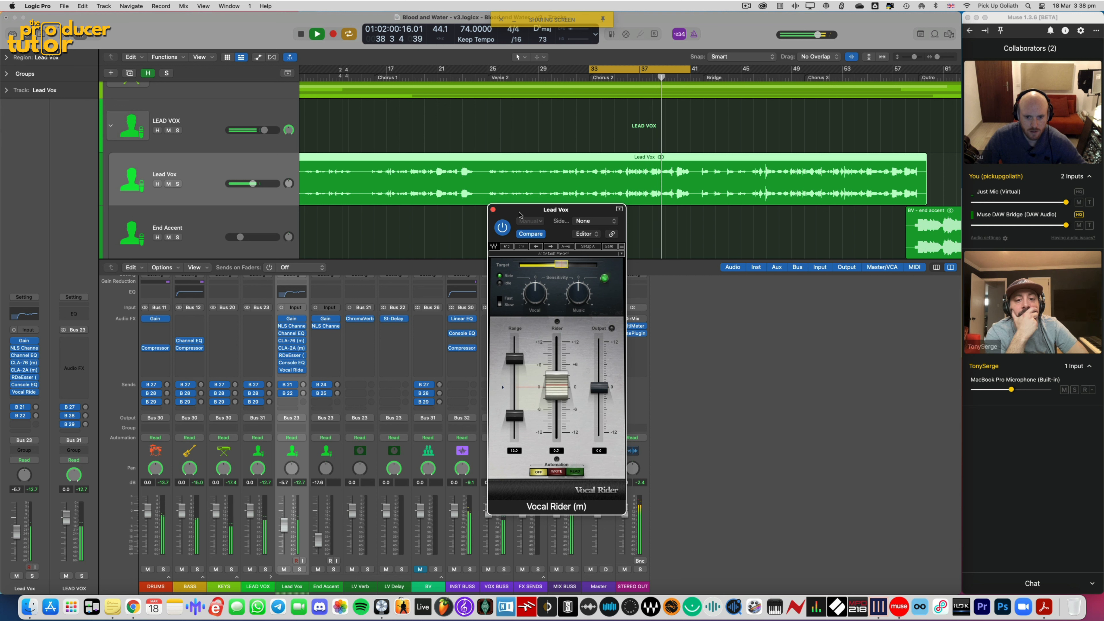
left_click_drag(519, 213, 526, 212)
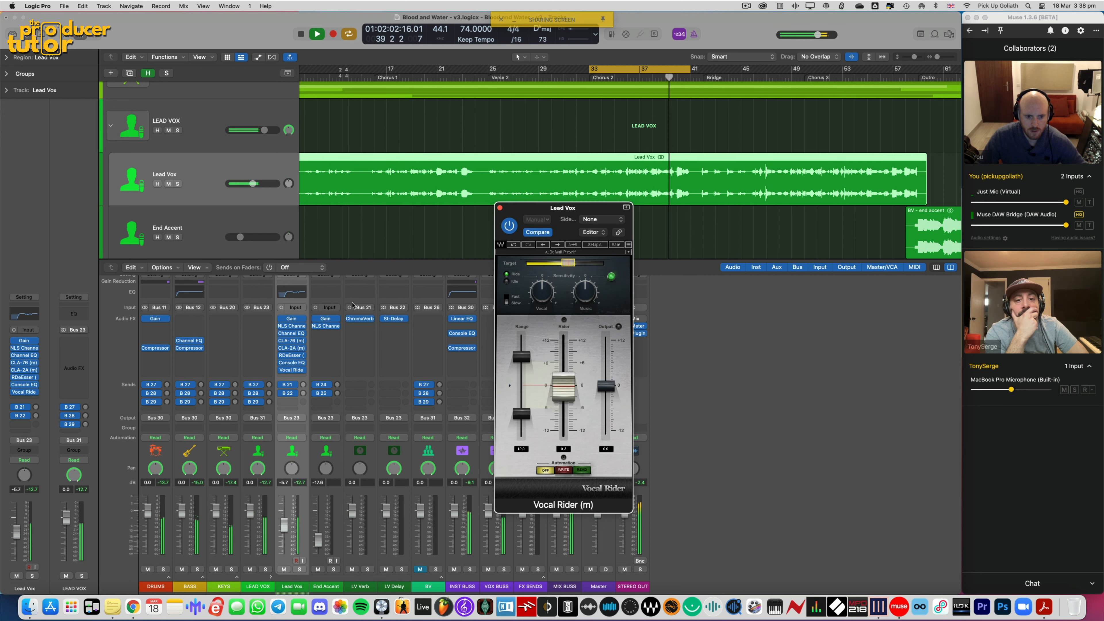
left_click(637, 70)
left_click_drag(638, 70, 659, 69)
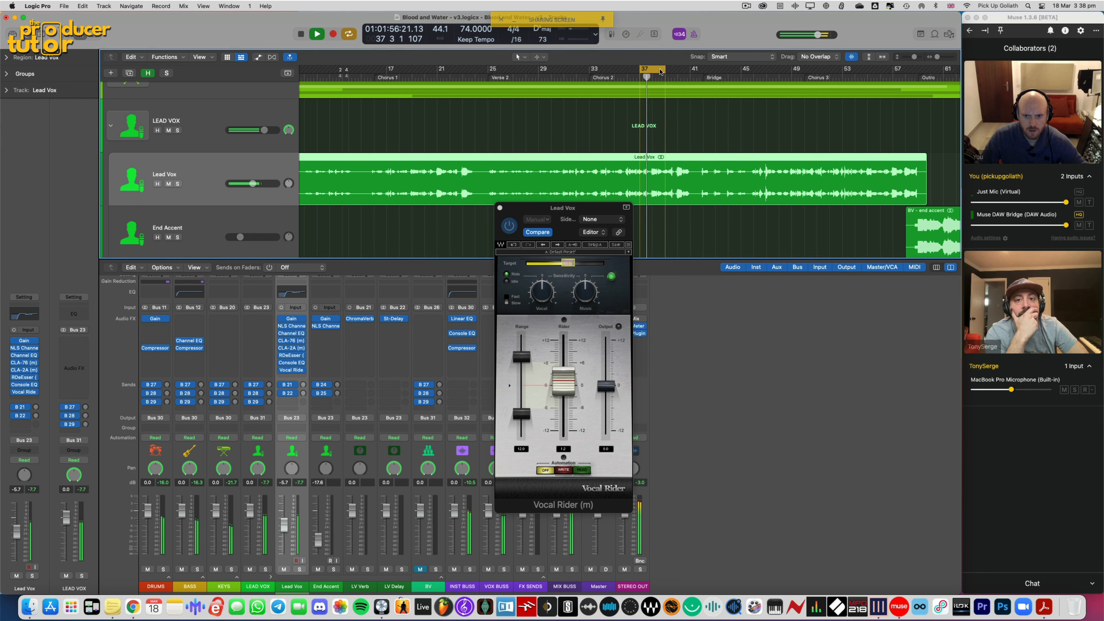
Watch the CLA-2A and CLA-76 meters beside Vocal Rider during the loop, stop playback and close the CLA-2A
left_click(292, 347)
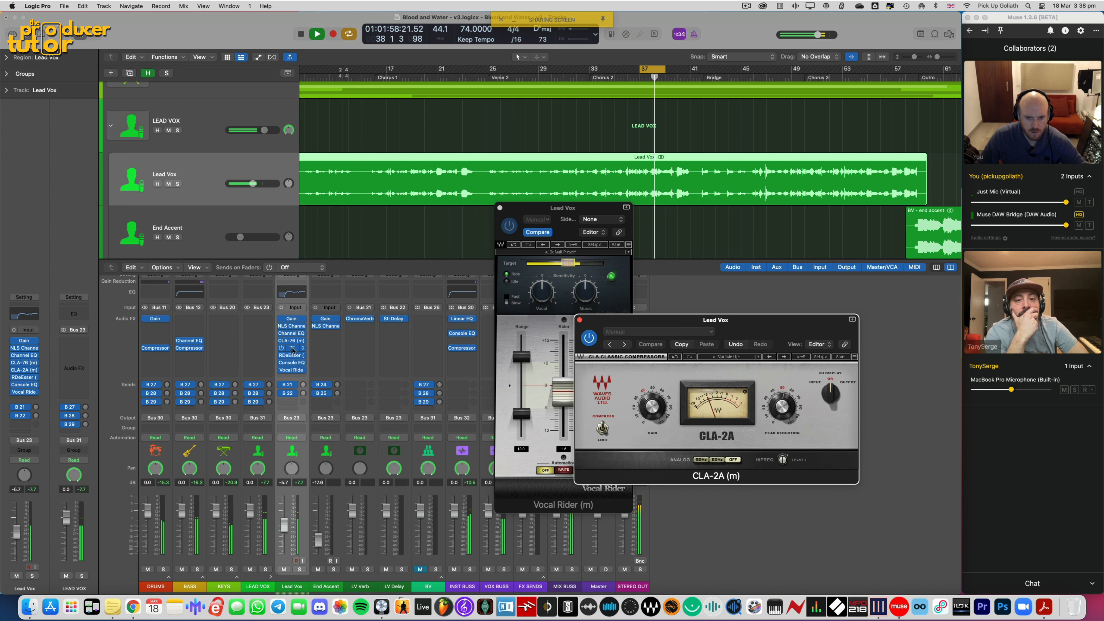
left_click(291, 340)
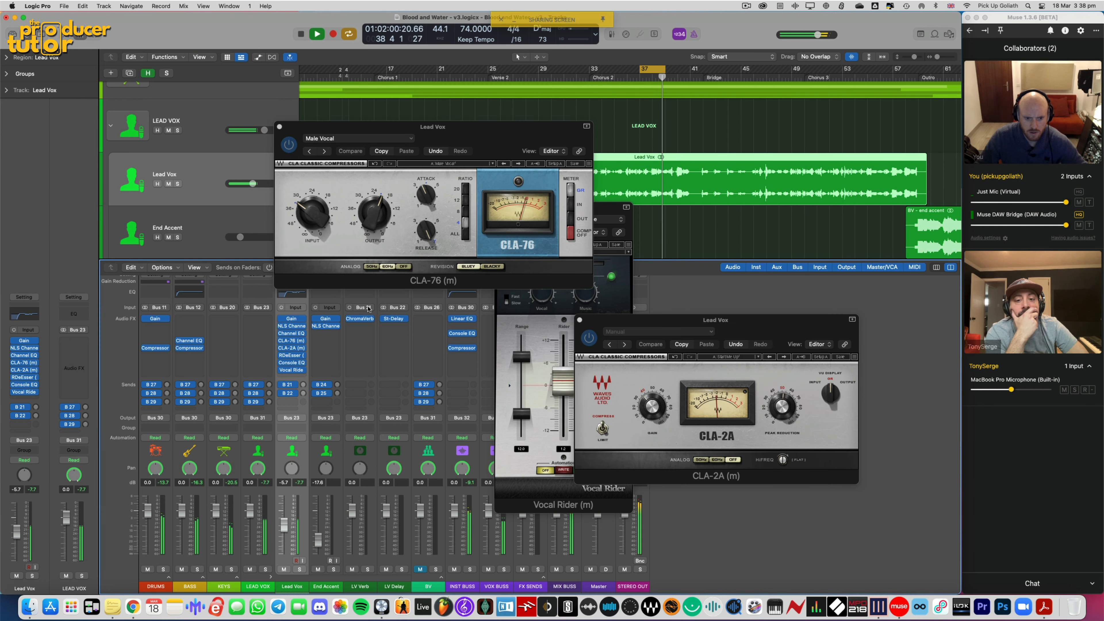
left_click_drag(452, 138, 357, 137)
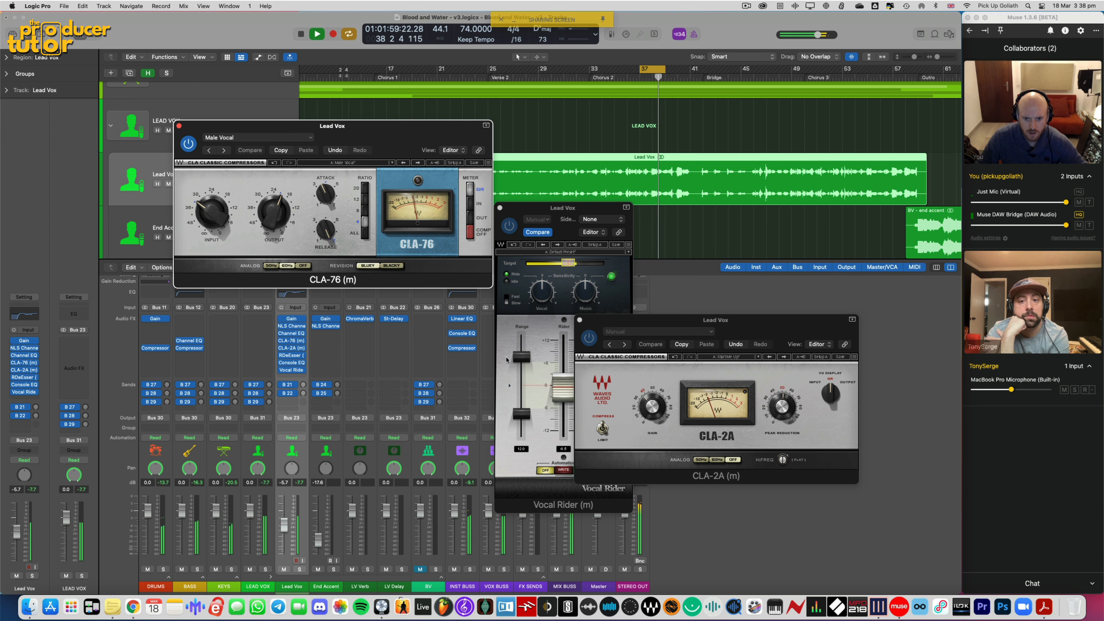
key("space")
left_click(579, 321)
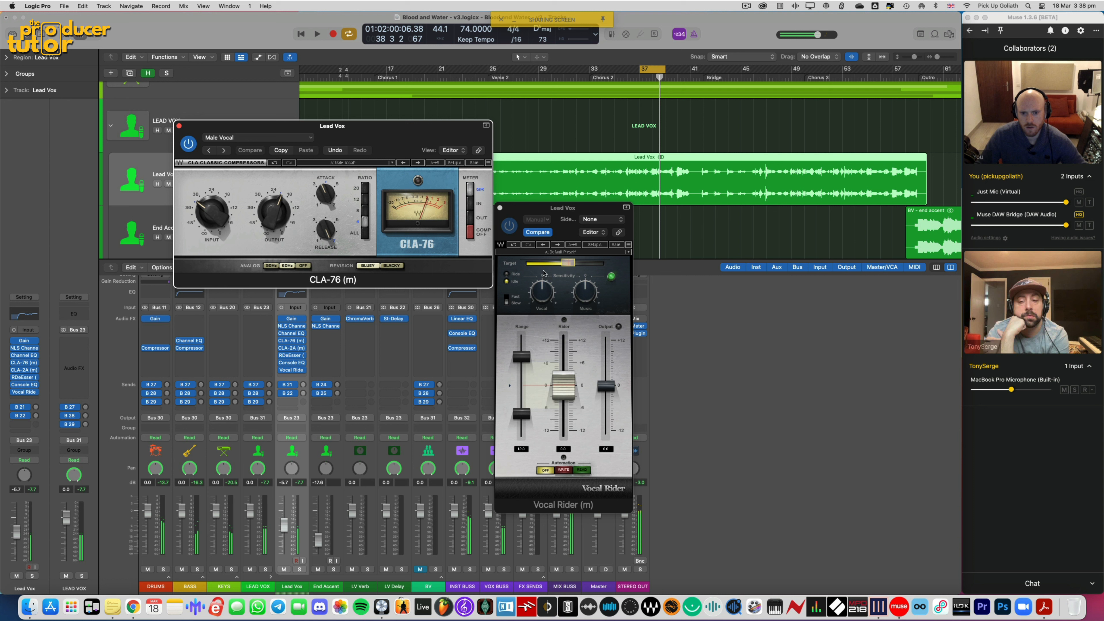
Close Vocal Rider and the CLA-76, enlarge the mixer slightly and extend the cycle range to about bars 33 to 41
left_click(501, 208)
left_click_drag(355, 140, 362, 152)
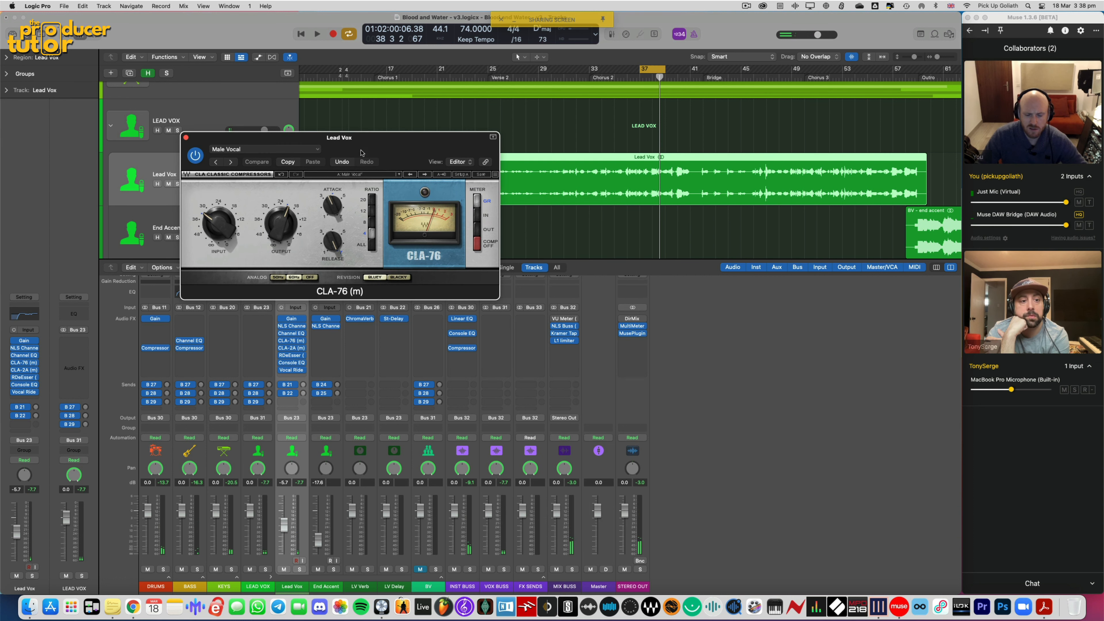
left_click(186, 137)
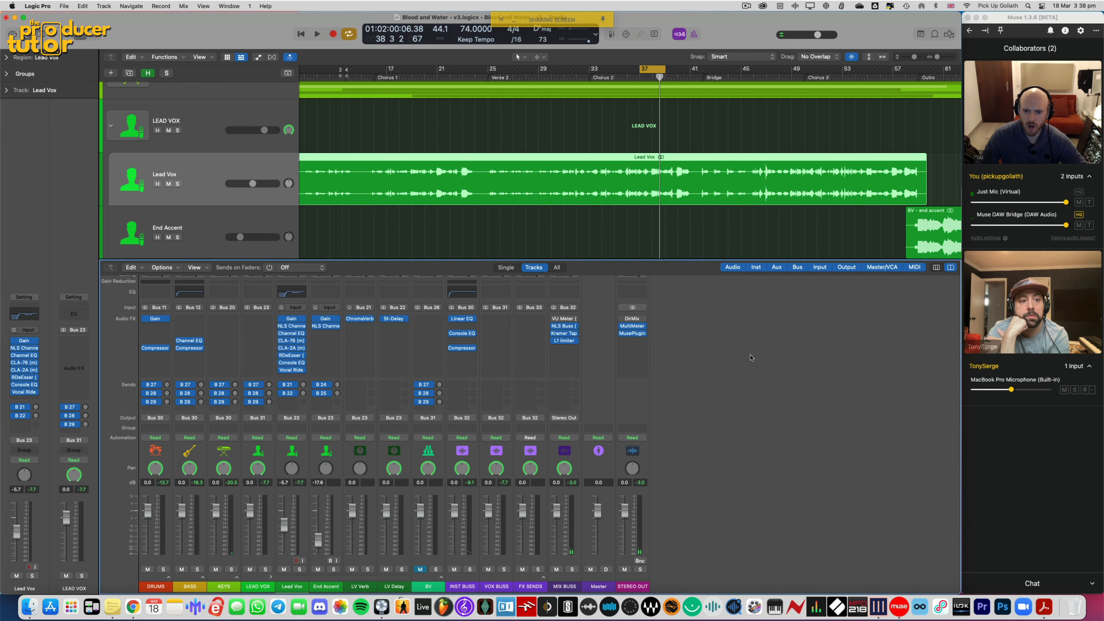
left_click_drag(678, 259, 678, 244)
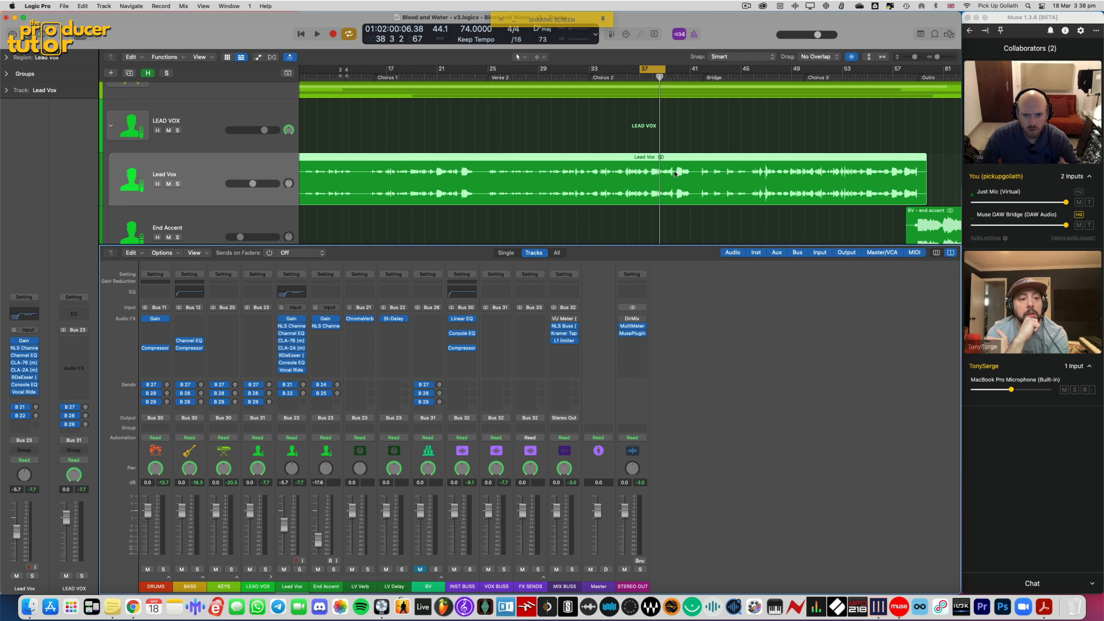
left_click_drag(602, 73, 691, 74)
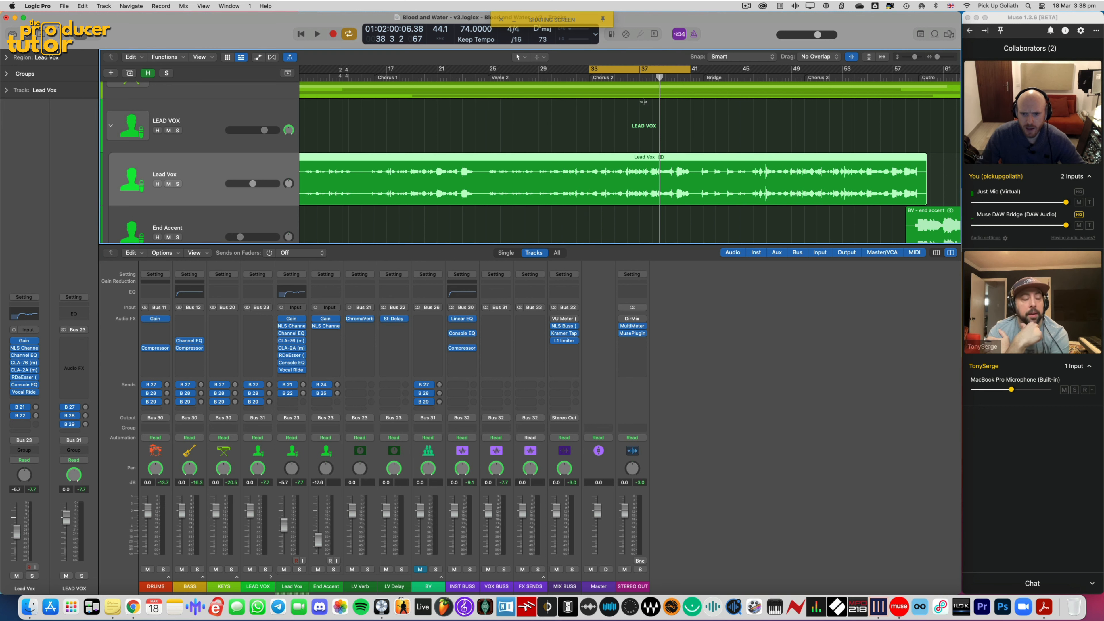
Reopen Vocal Rider on Lead Vox to review its settings and close it again
left_click(291, 370)
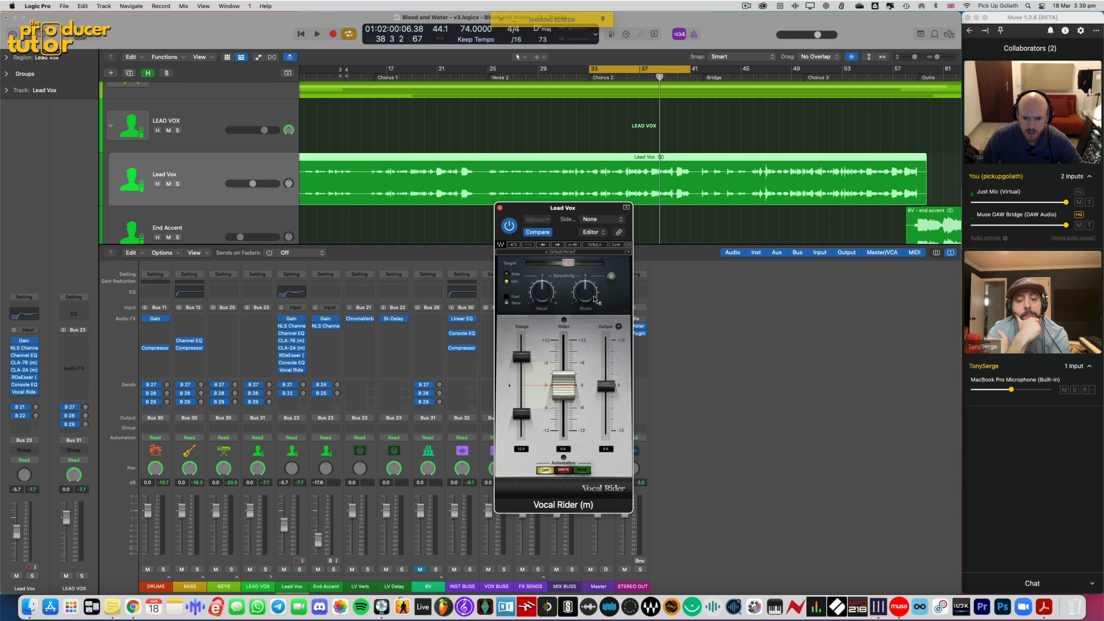
left_click_drag(568, 210, 757, 202)
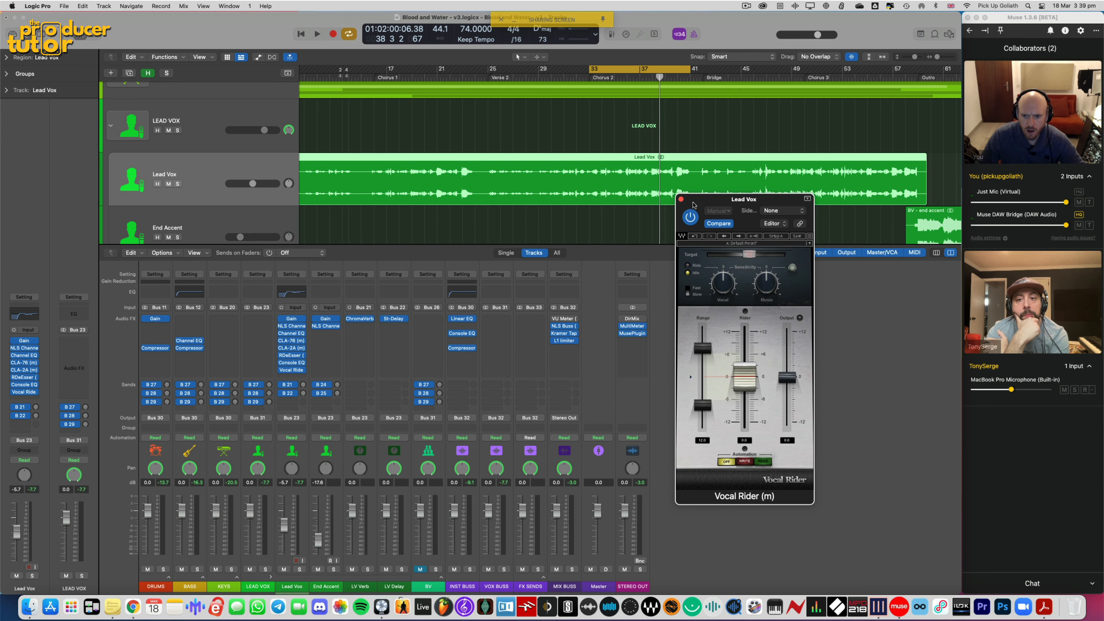
left_click(681, 199)
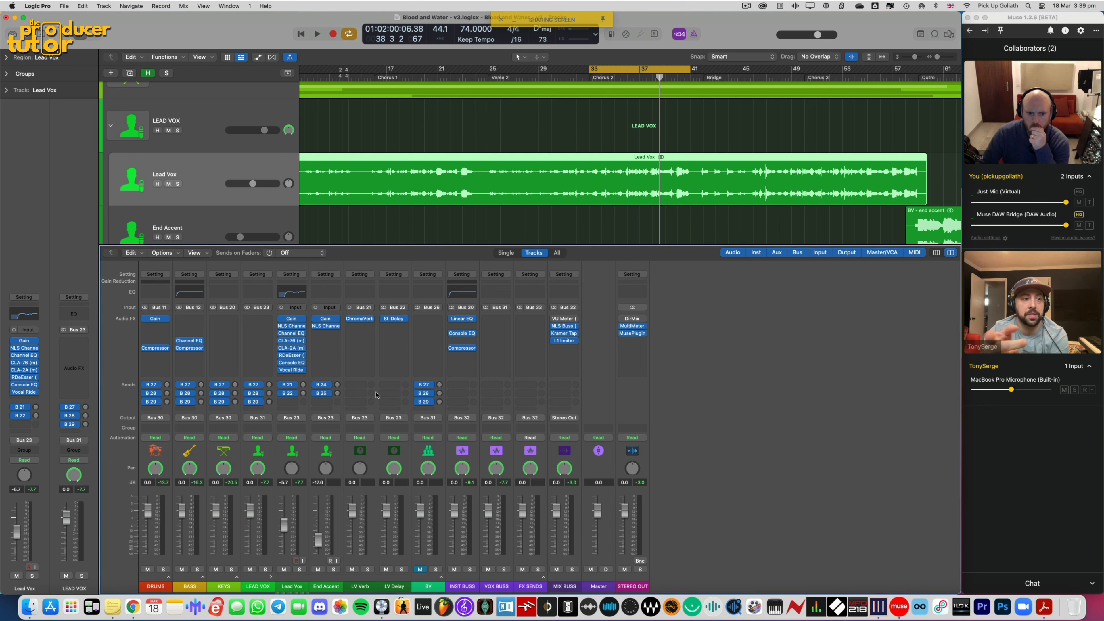
left_click(292, 371)
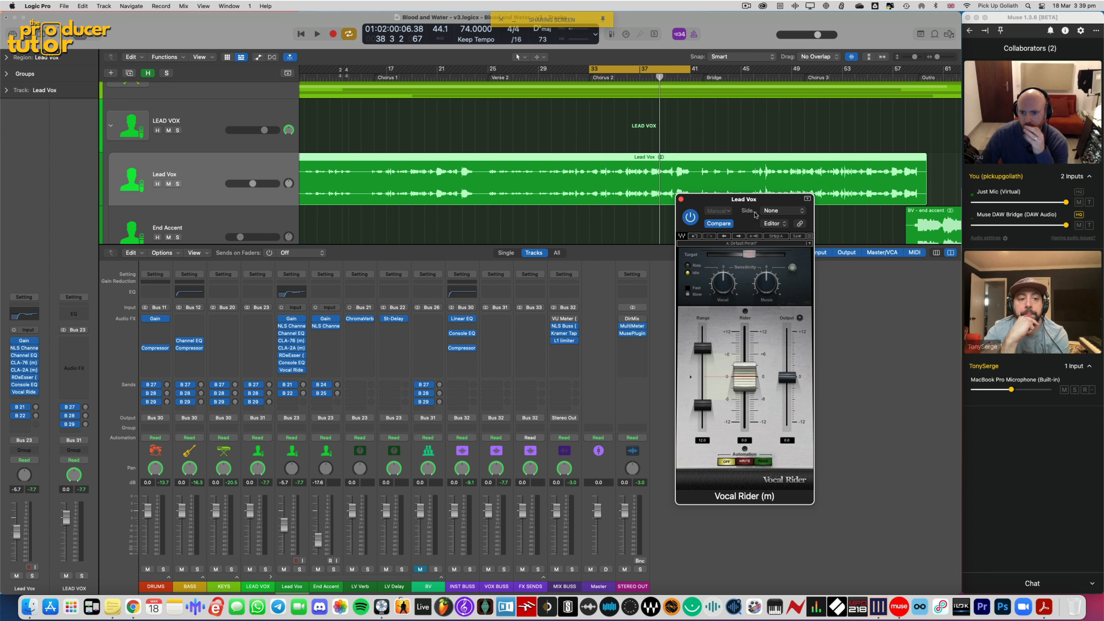
left_click_drag(755, 215, 757, 211)
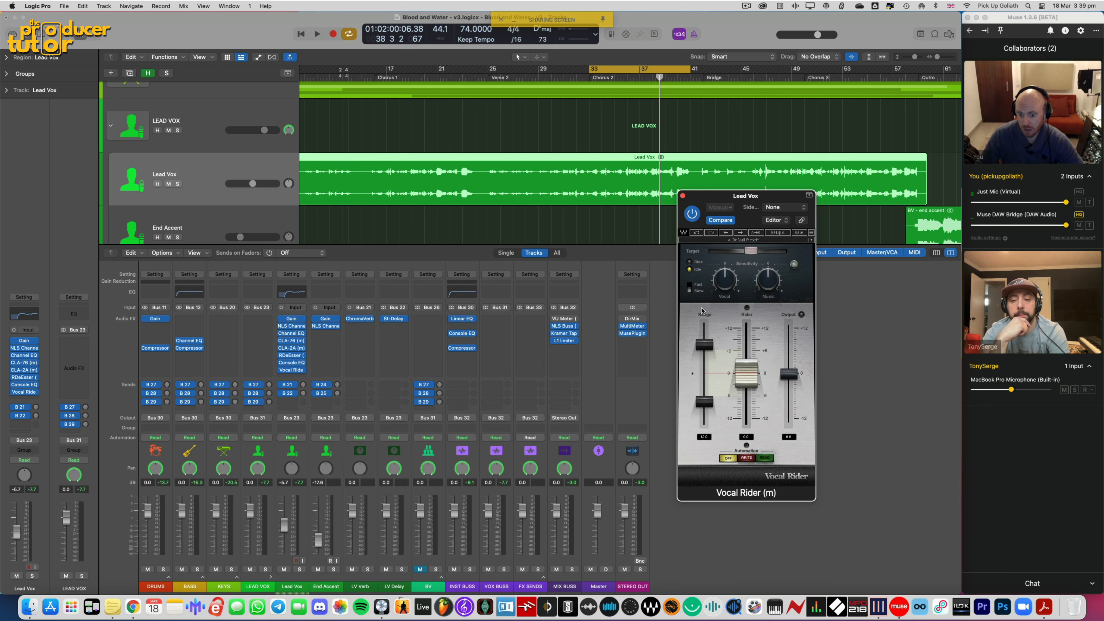
left_click(682, 195)
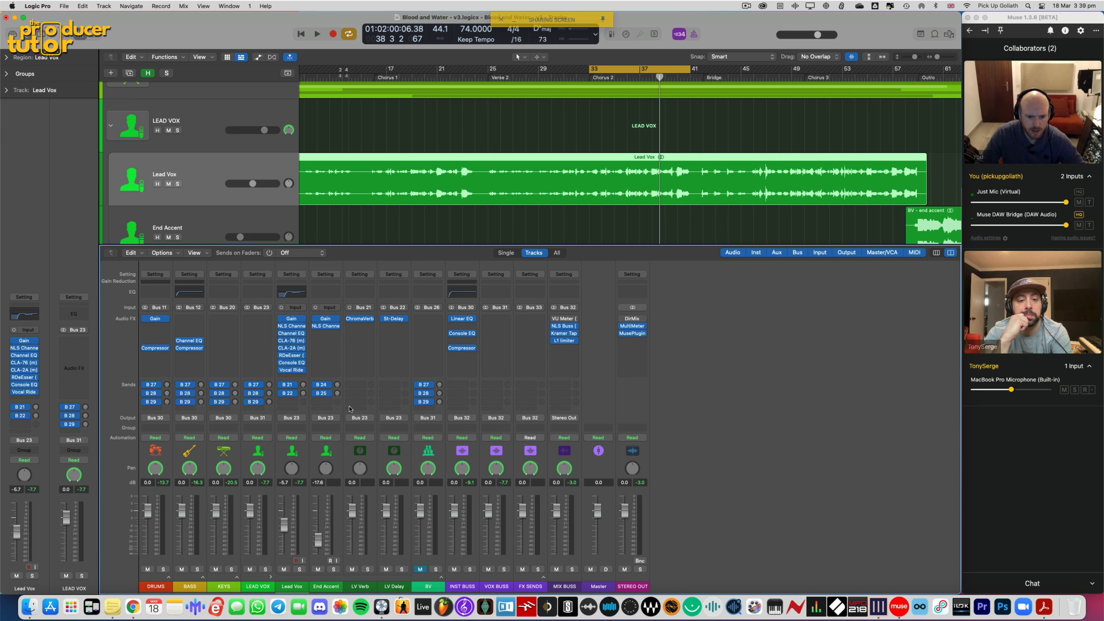
Solo Lead Vox, open Stereo Delay on LV Delay and audition Chorus 2 with the vocal's Bus 22 send at 0.0 dB
left_click(294, 450)
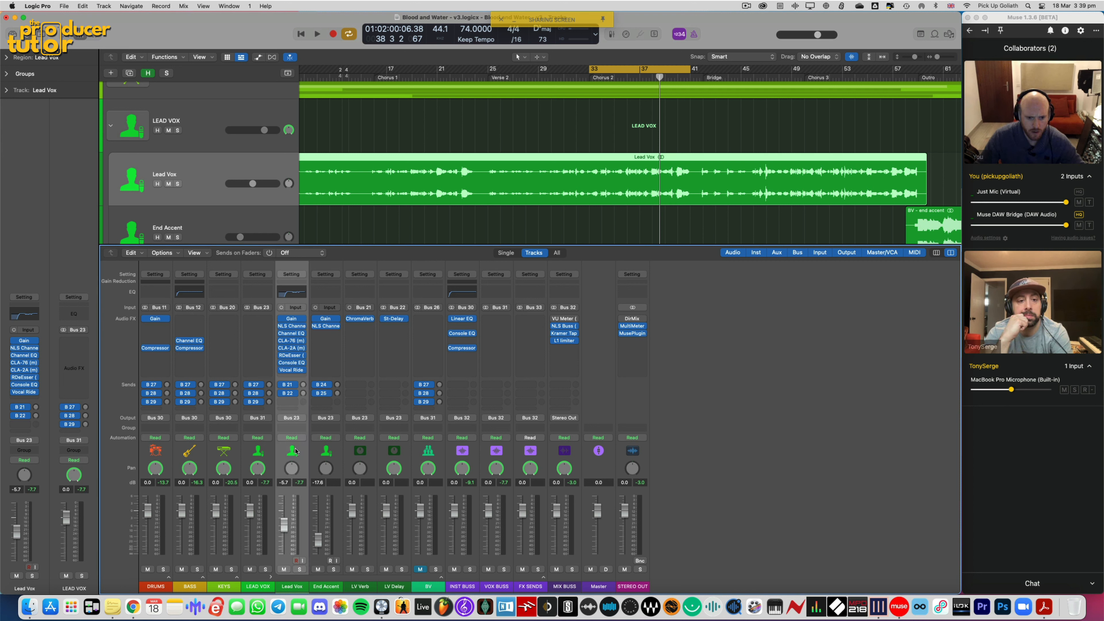
left_click(301, 570)
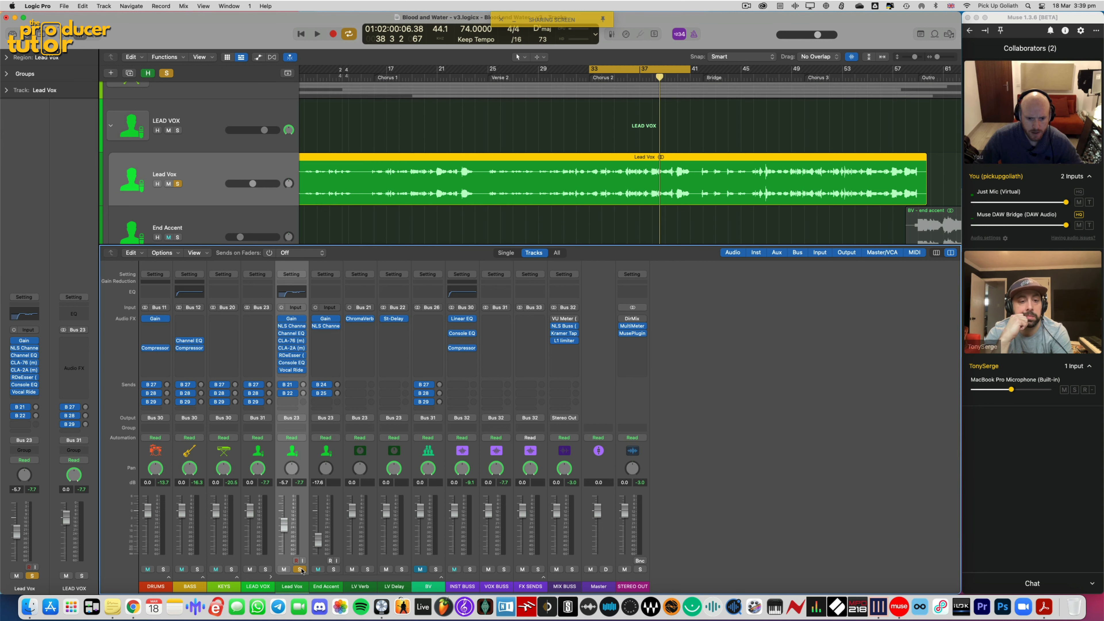
left_click(385, 455)
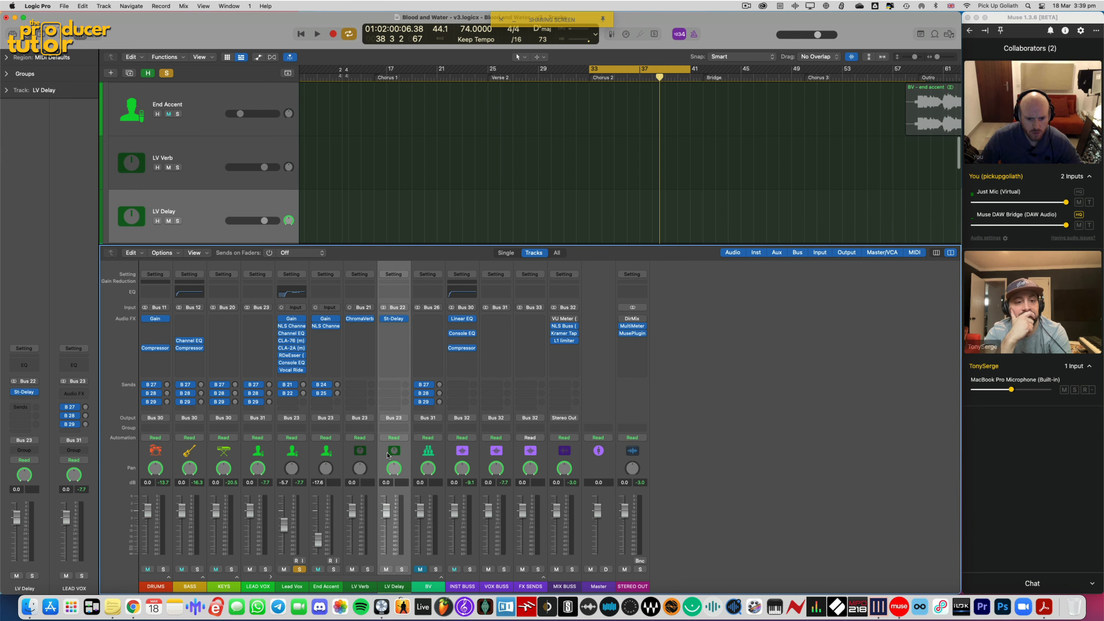
left_click(394, 320)
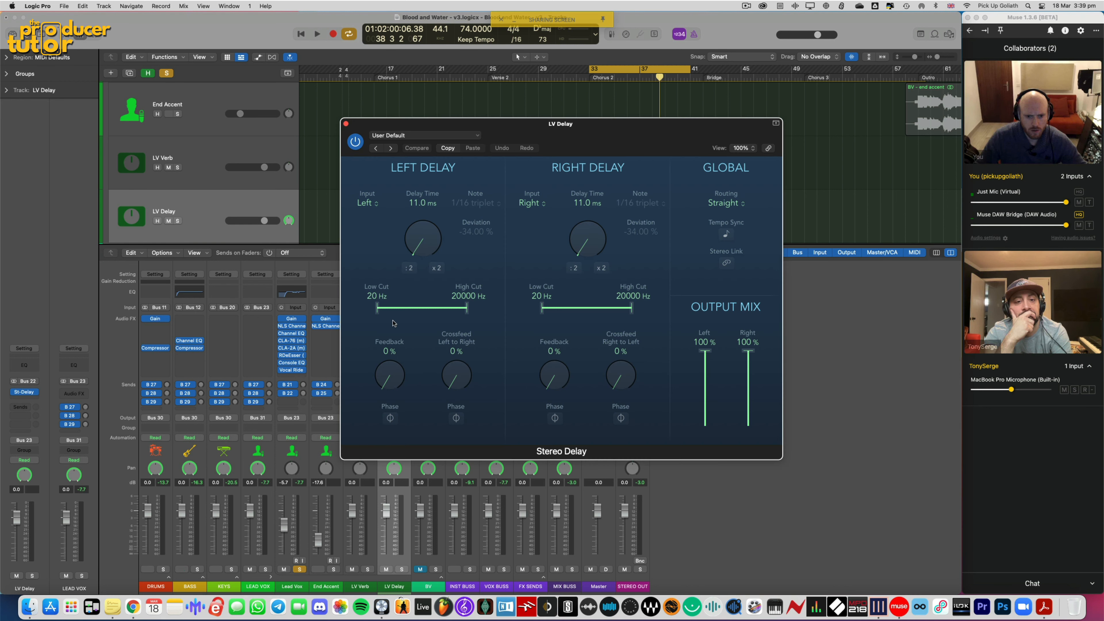
key("space")
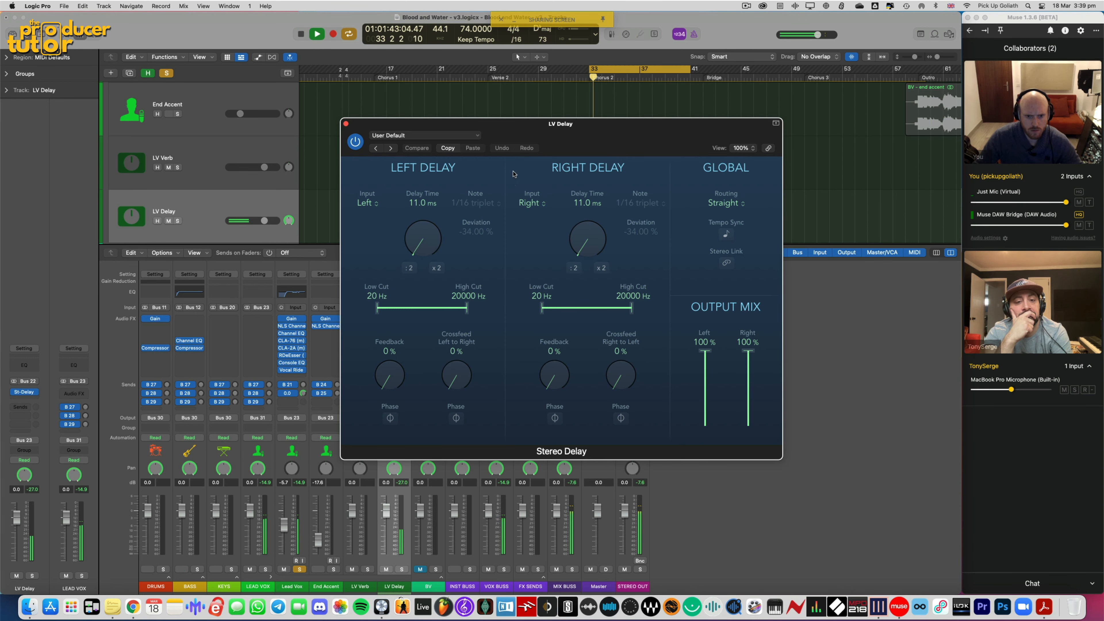
left_click(474, 135)
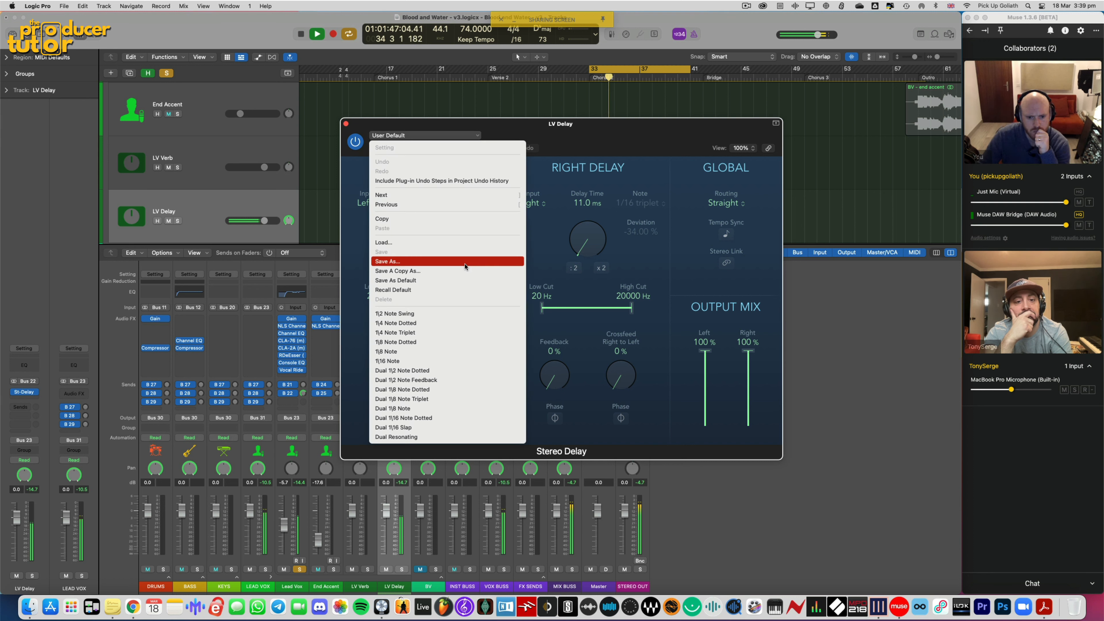
left_click(541, 243)
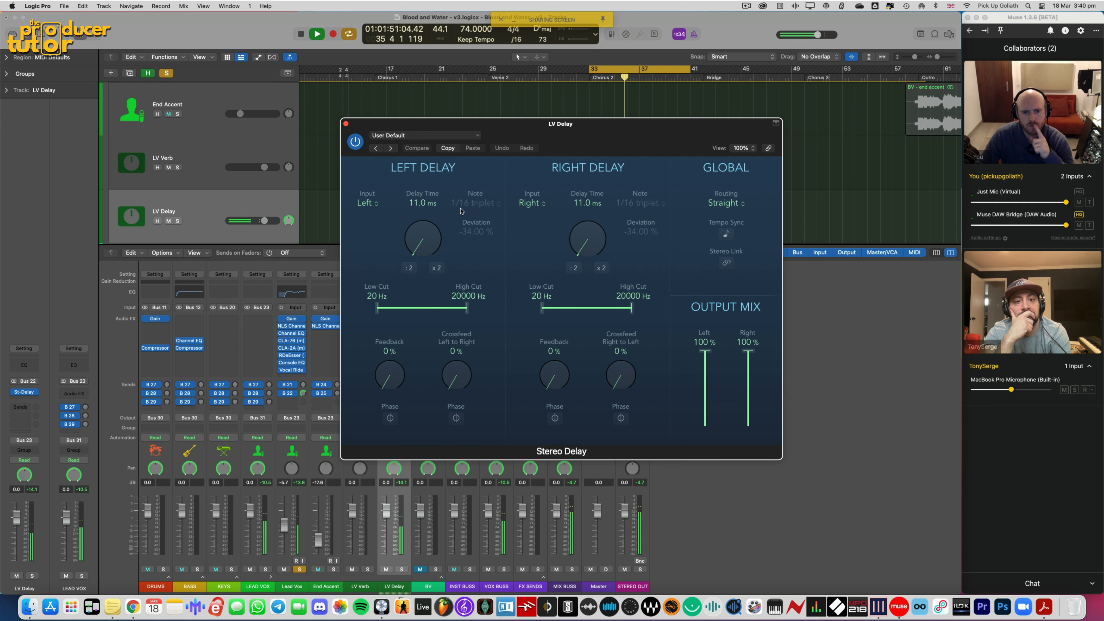
Set Stereo Delay's delay times to 22 ms for the left side and 40 ms for the right while the soloed vocal loops
key("space")
left_click_drag(550, 138, 652, 162)
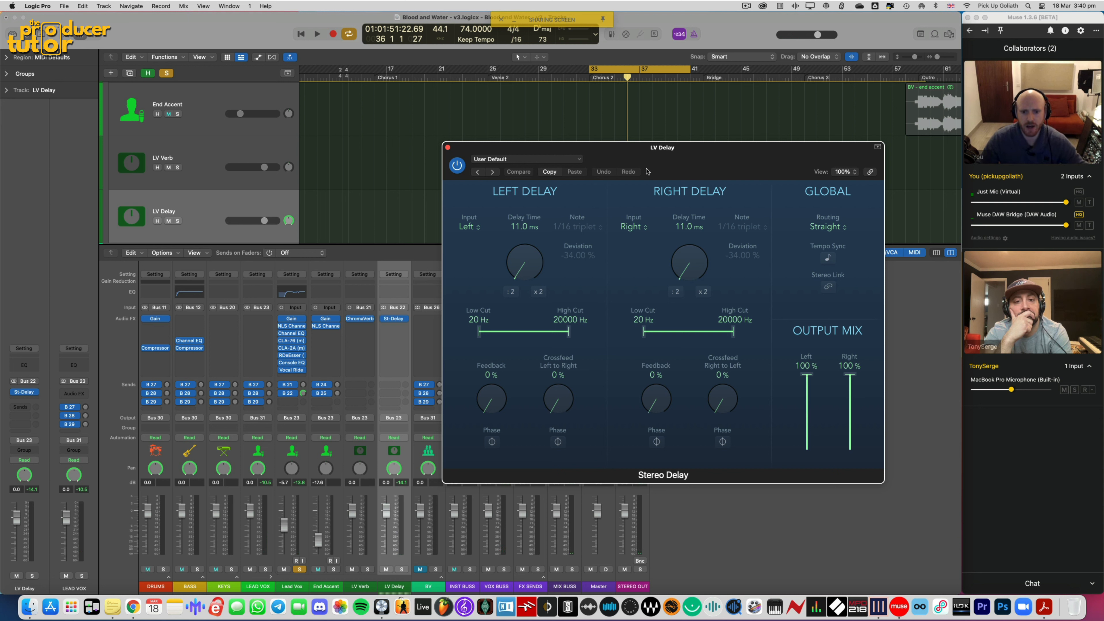
key("space")
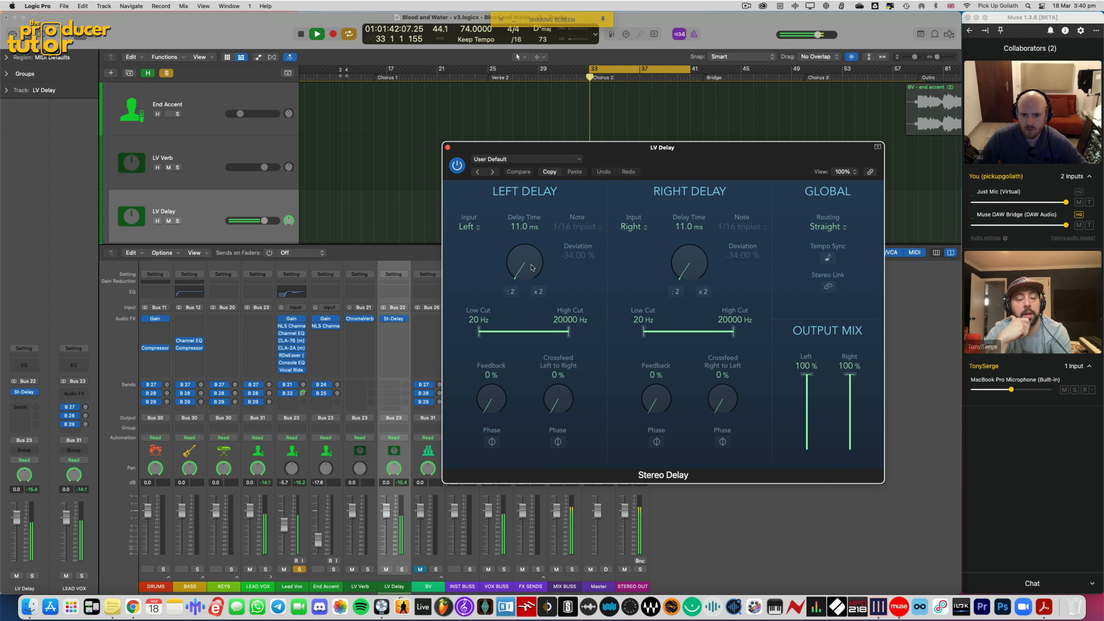
left_click_drag(527, 270, 531, 266)
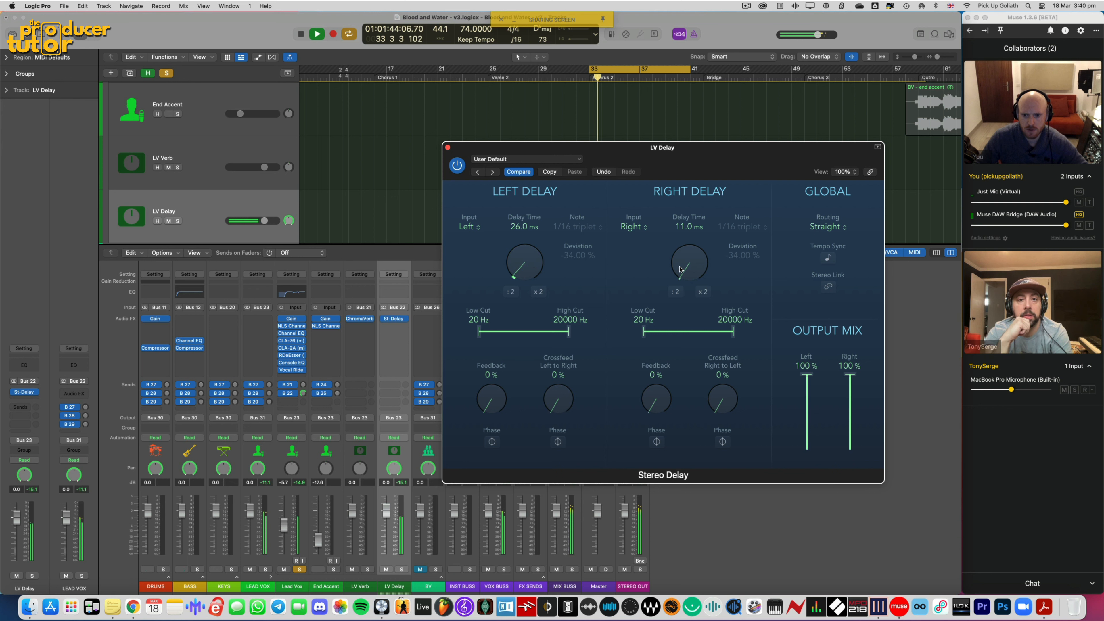
left_click_drag(681, 272, 684, 263)
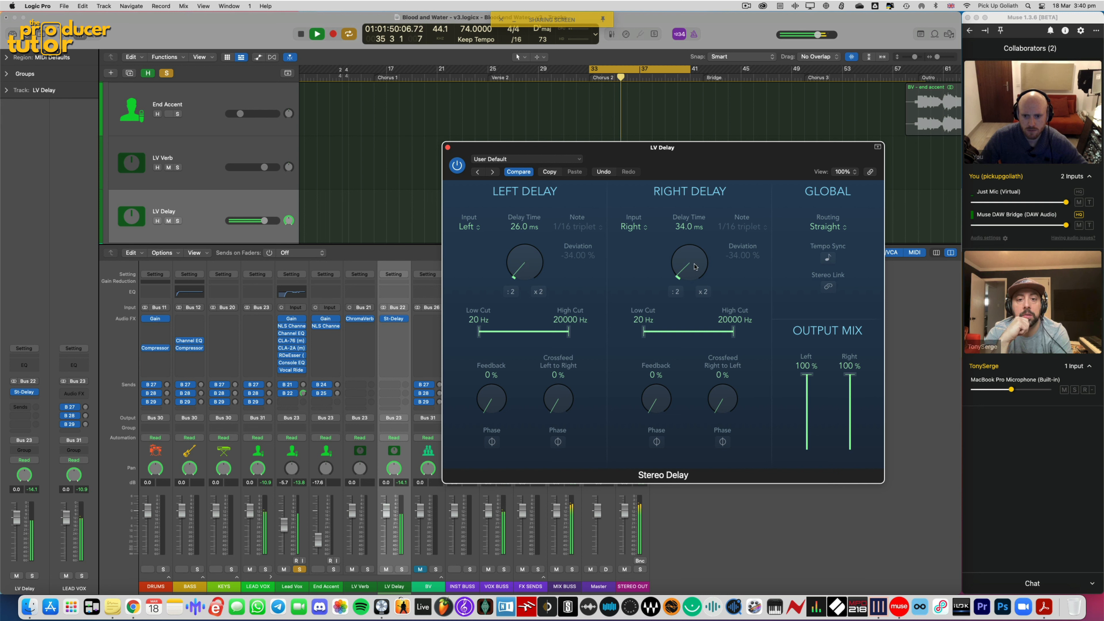
left_click_drag(693, 267, 687, 265)
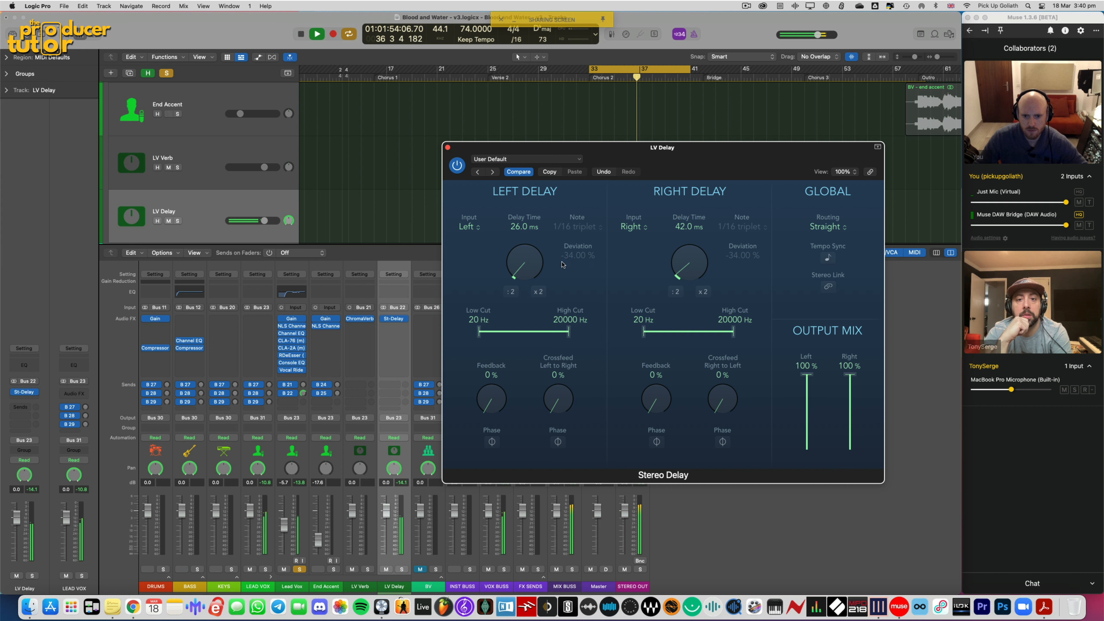
left_click_drag(527, 262, 526, 265)
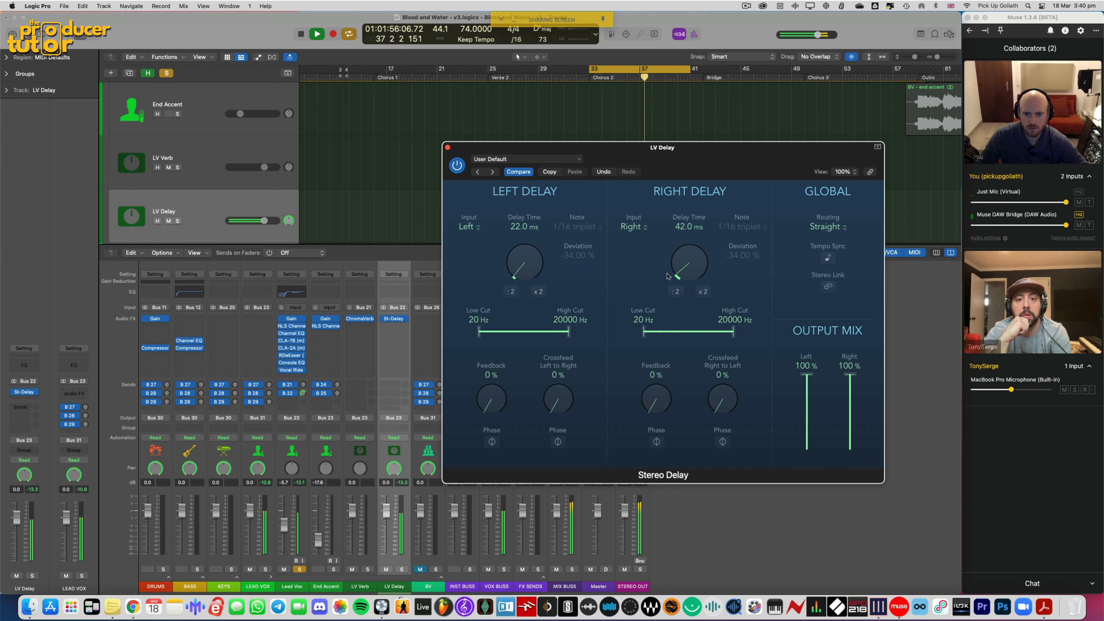
left_click_drag(689, 276, 692, 272)
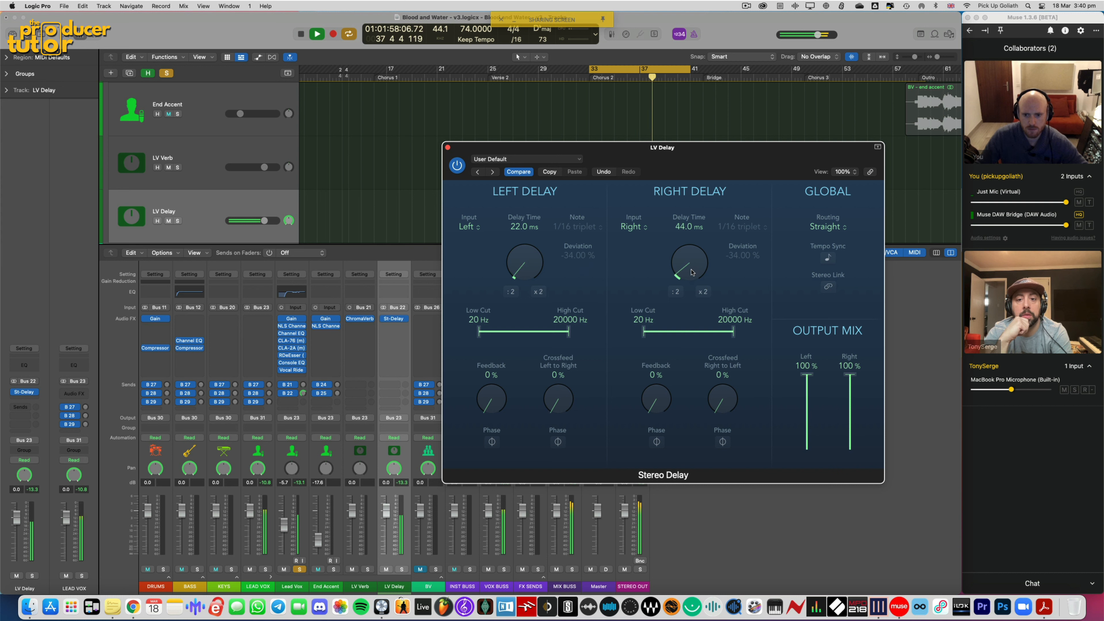
Narrow the delay filters to 340–10600 Hz on the left and 390–9400 Hz on the right
left_click_drag(478, 331, 500, 331)
left_click_drag(568, 331, 538, 334)
left_click_drag(644, 332, 724, 334)
left_click_drag(678, 333, 683, 334)
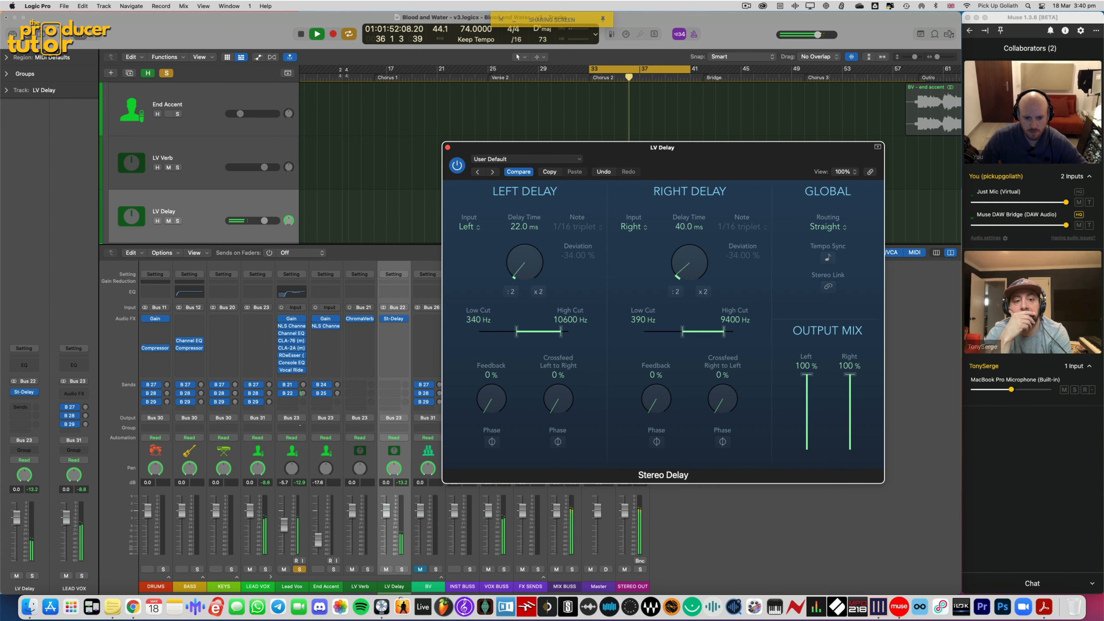
Move Stereo Delay further off the mixer channels, bypass Lead Vox's Bus 22 send and unsolo the vocal during playback
left_click_drag(594, 156, 638, 164)
left_click(300, 568)
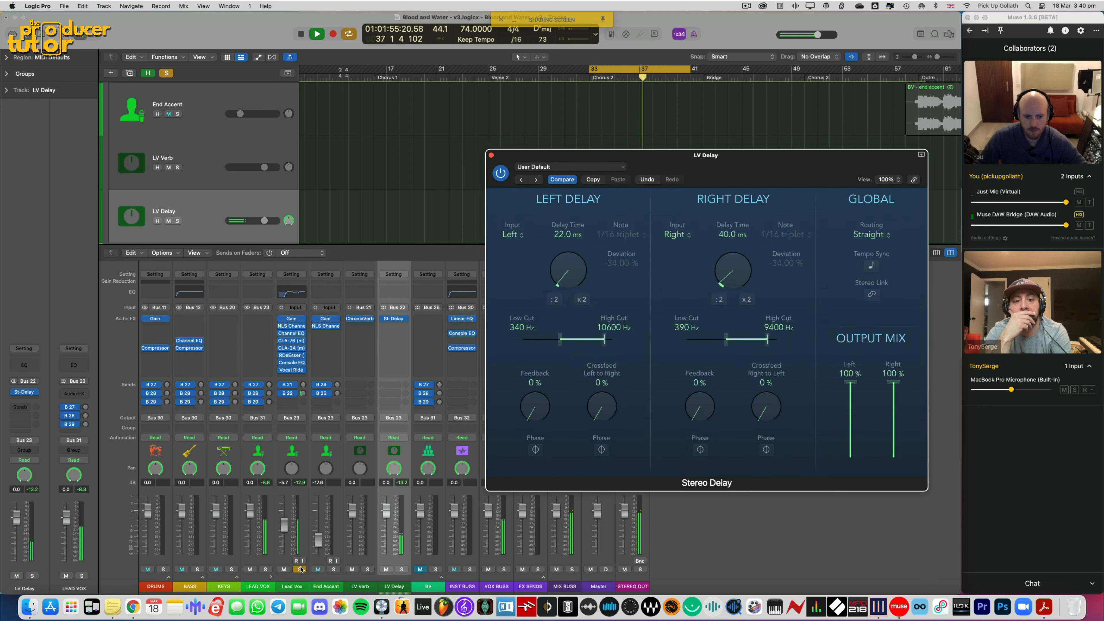
left_click(282, 394)
left_click(299, 568)
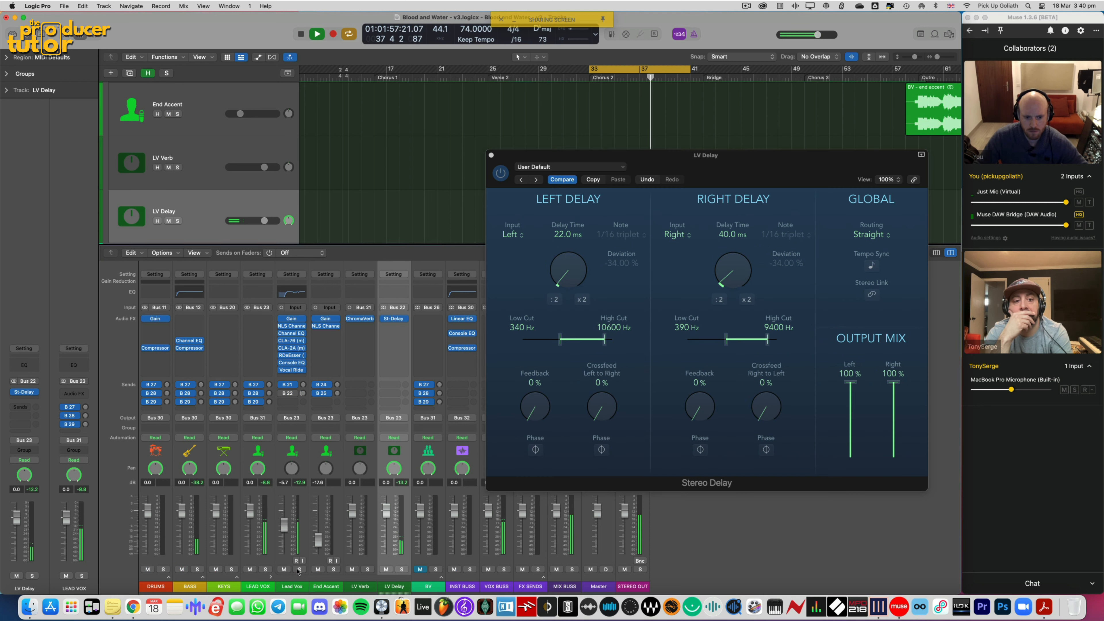
Re-enable Lead Vox's Bus 22 send, close Stereo Delay, fine-tune the send level in the full mix and stop playback
left_click(286, 444)
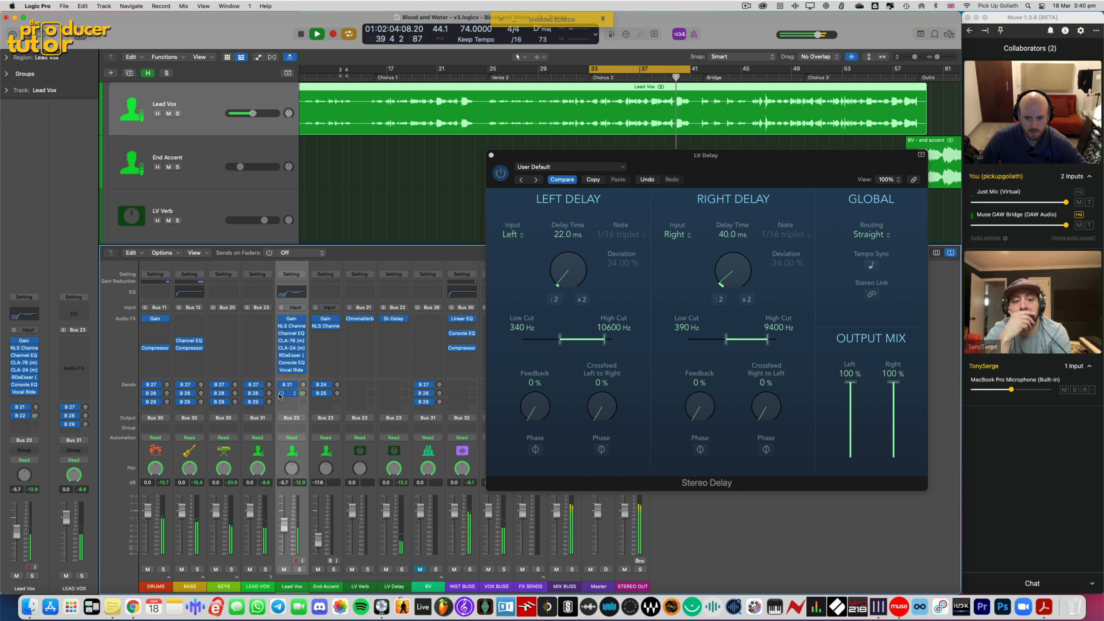
left_click(282, 393)
left_click(491, 156)
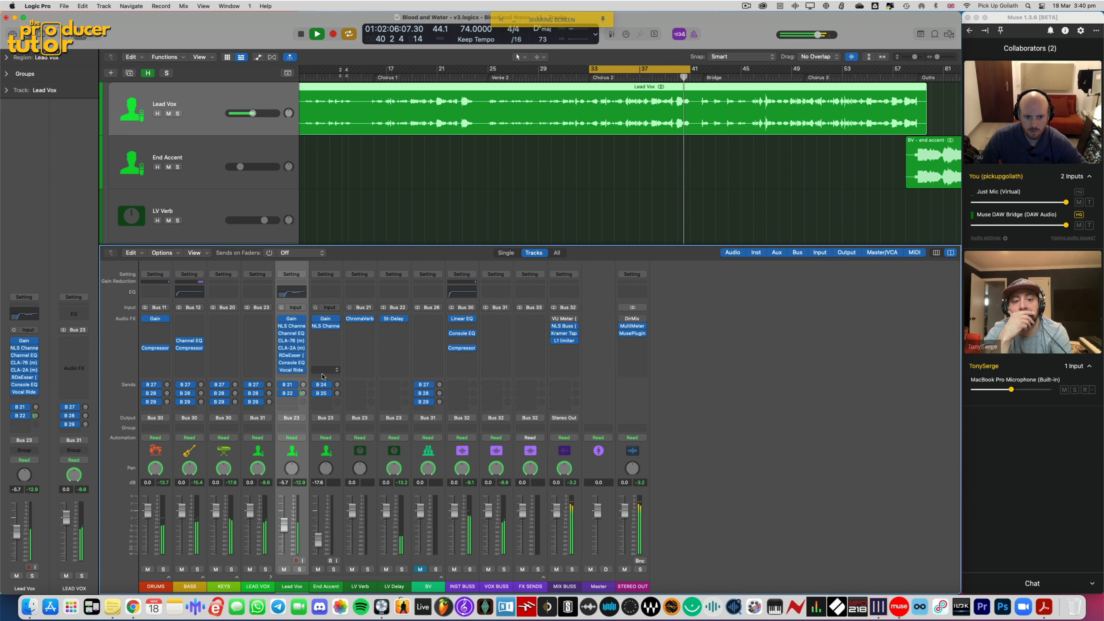
left_click_drag(303, 395, 302, 392)
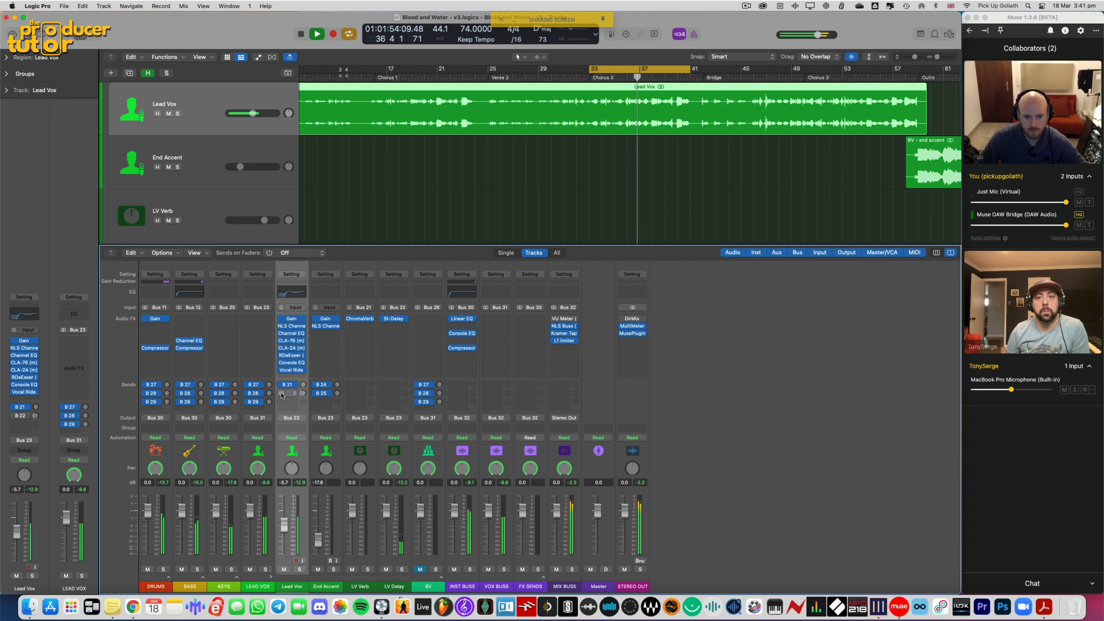
key("space")
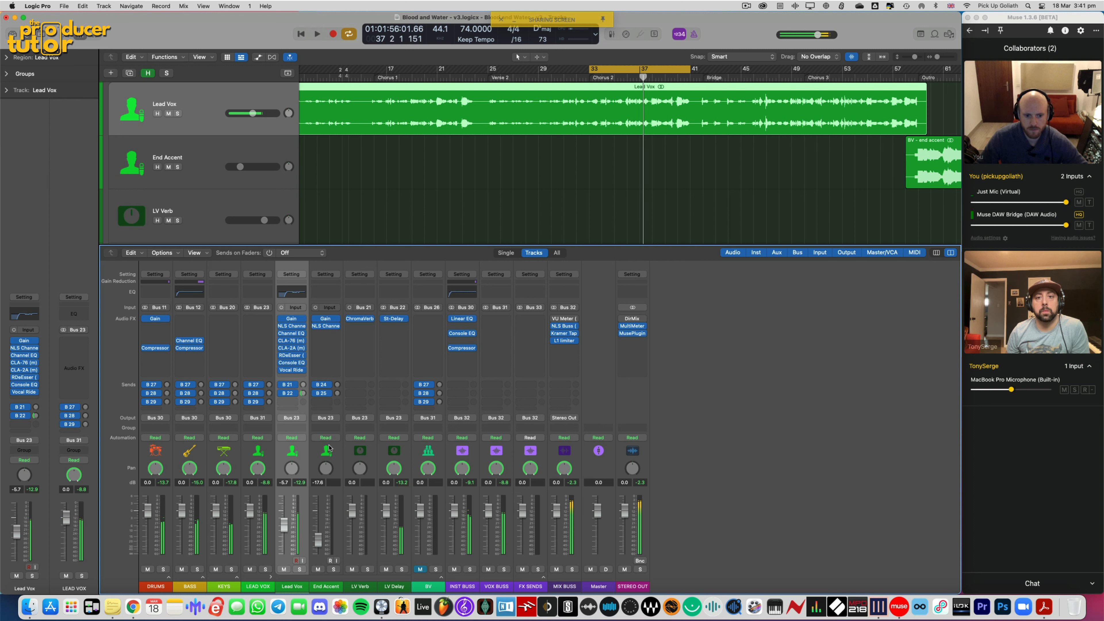
Replace ChromaVerb on the LV Verb channel with the mono-to-stereo Waves RVerb (m->s)
left_click(354, 453)
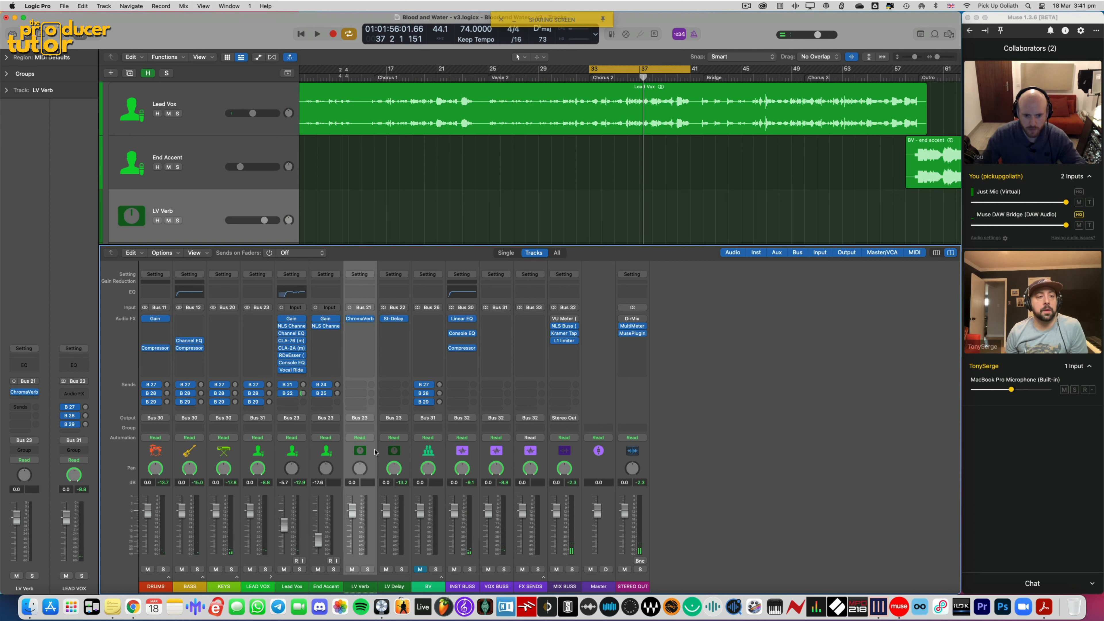
left_click(372, 319)
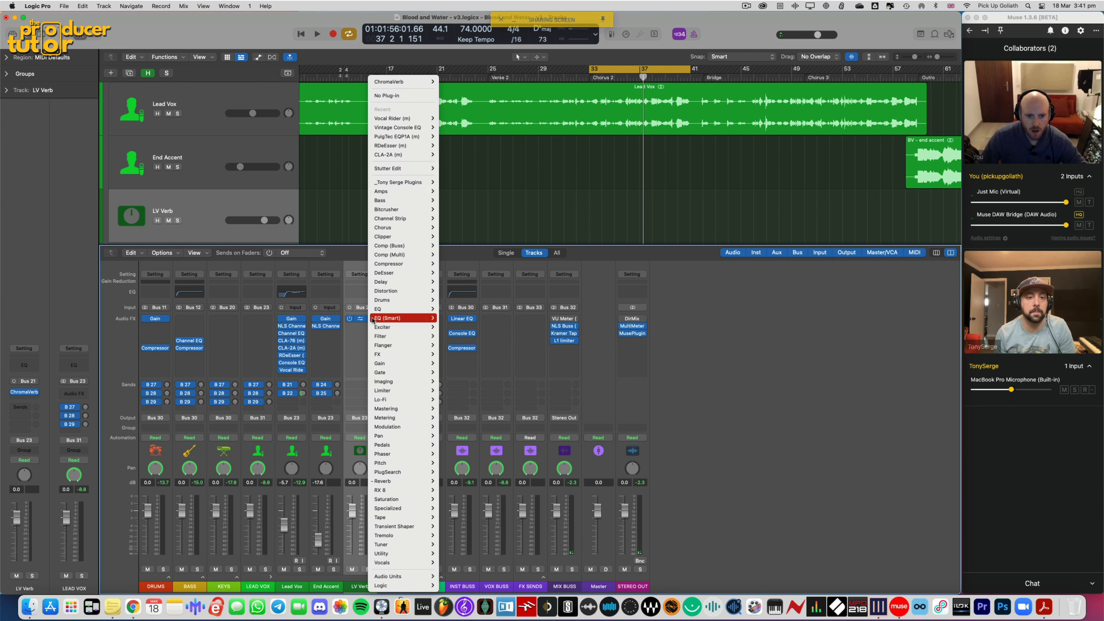
mouse_move(403, 185)
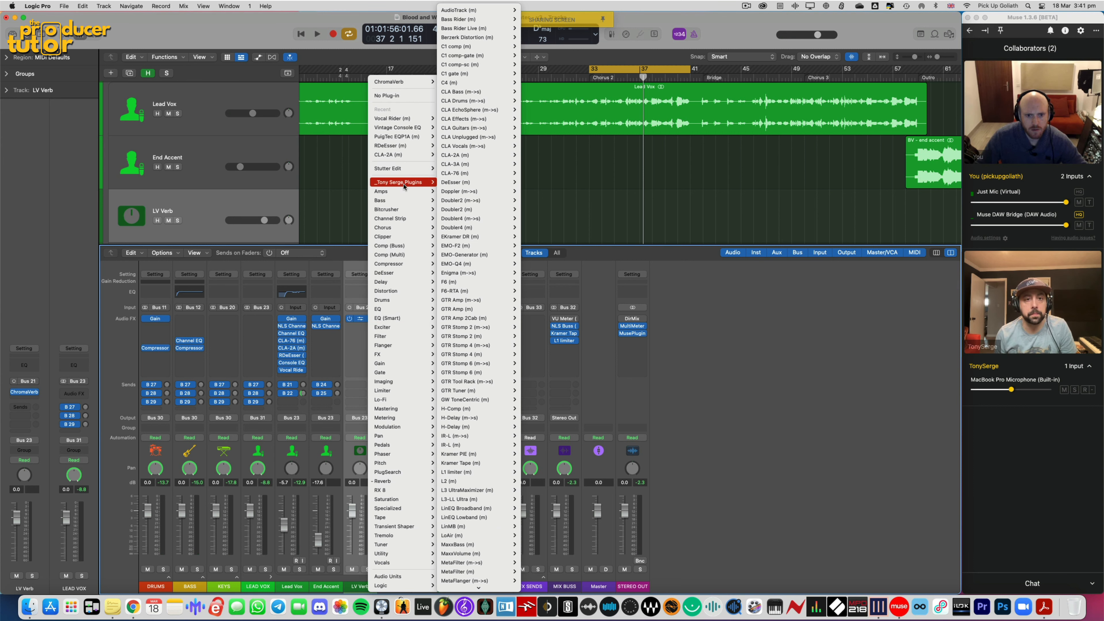
scroll(457, 197, "down", 10)
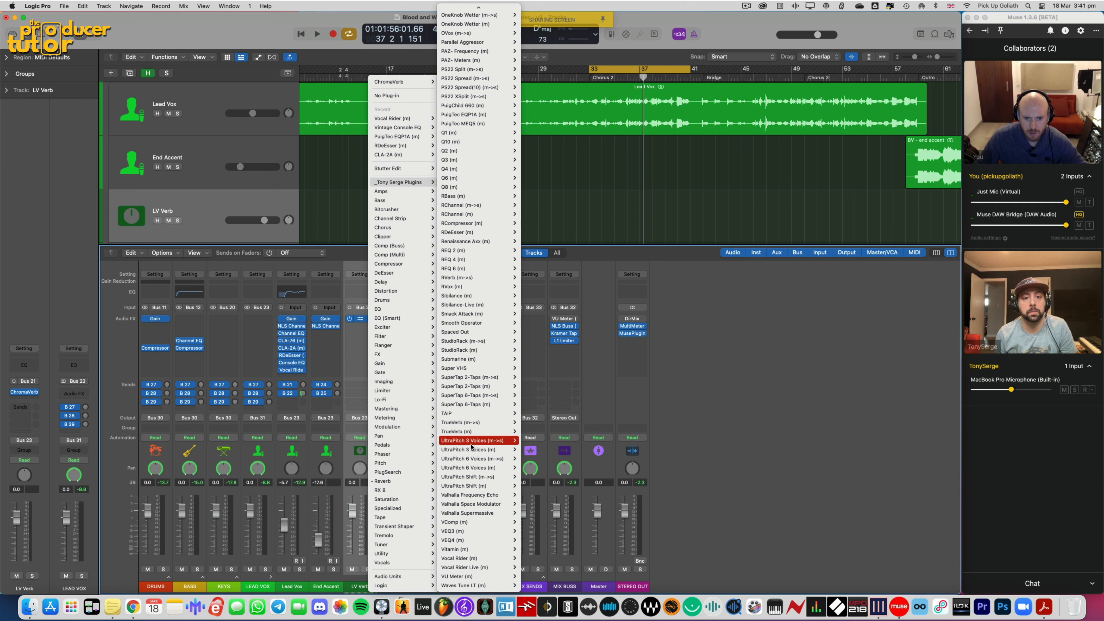
mouse_move(486, 294)
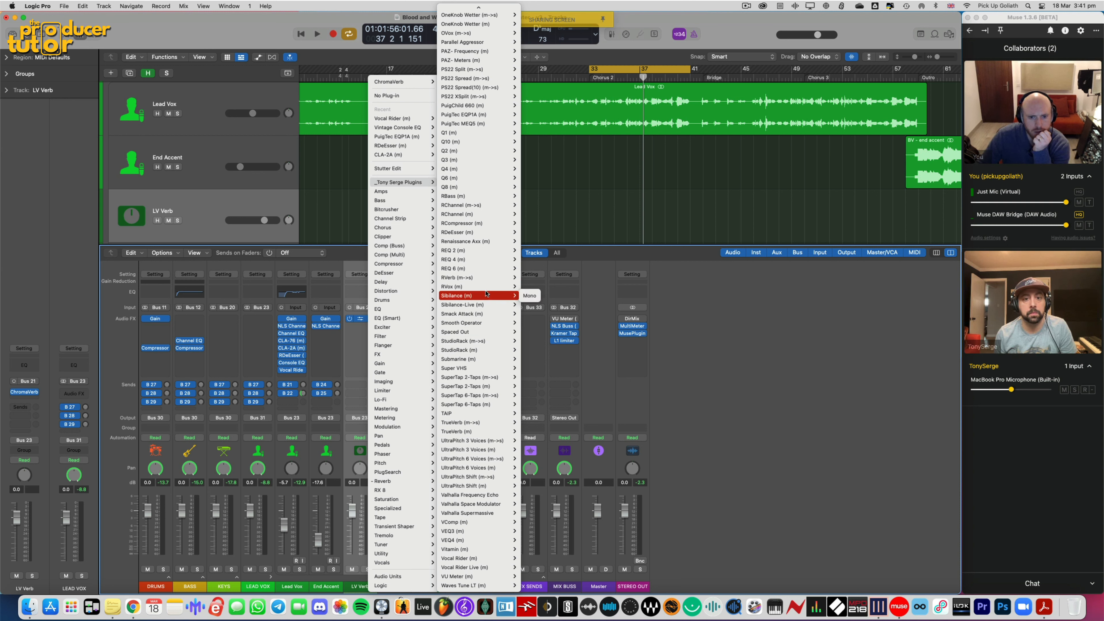
left_click(530, 279)
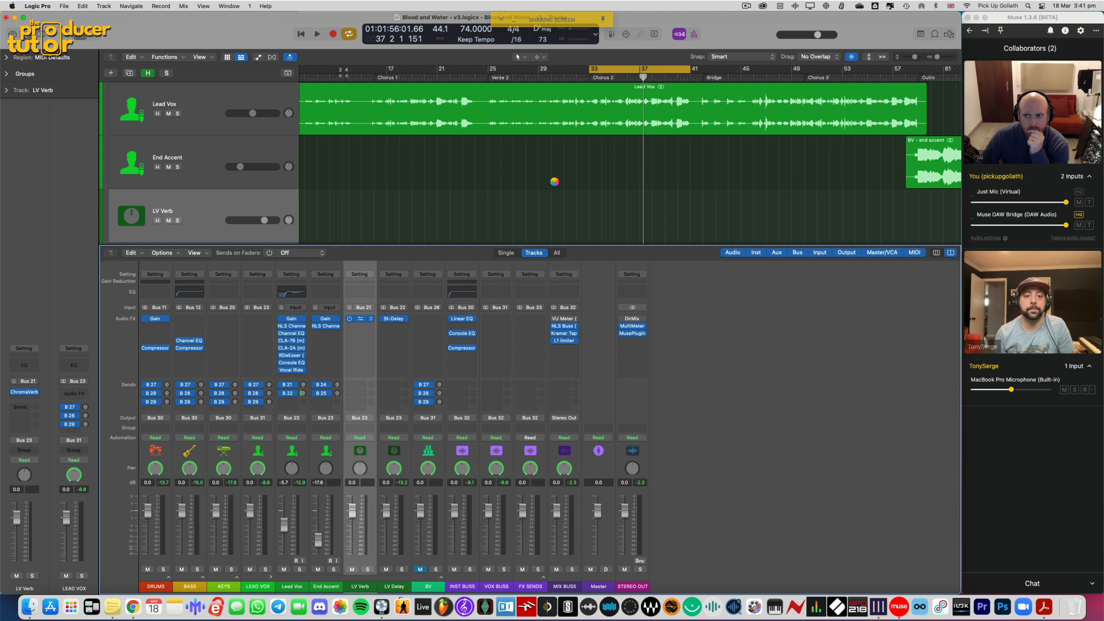
left_click_drag(551, 138, 652, 143)
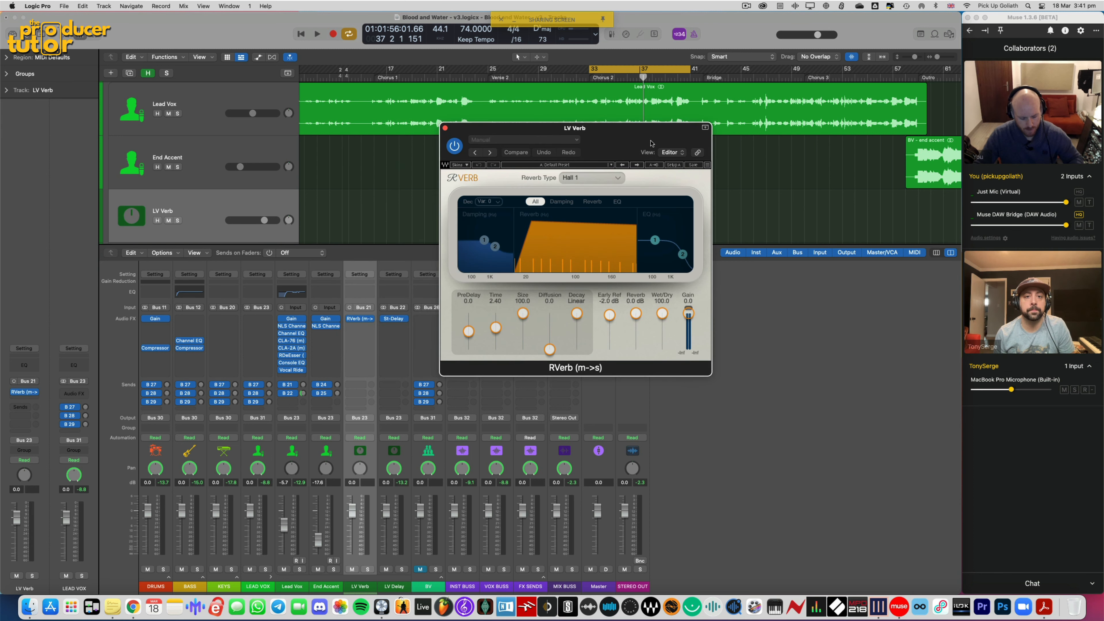
Loop the soloed Lead Vox with its Bus 21 send raised to 0.0 dB and set RVerb's reverb type to Plate 1
left_click(300, 570)
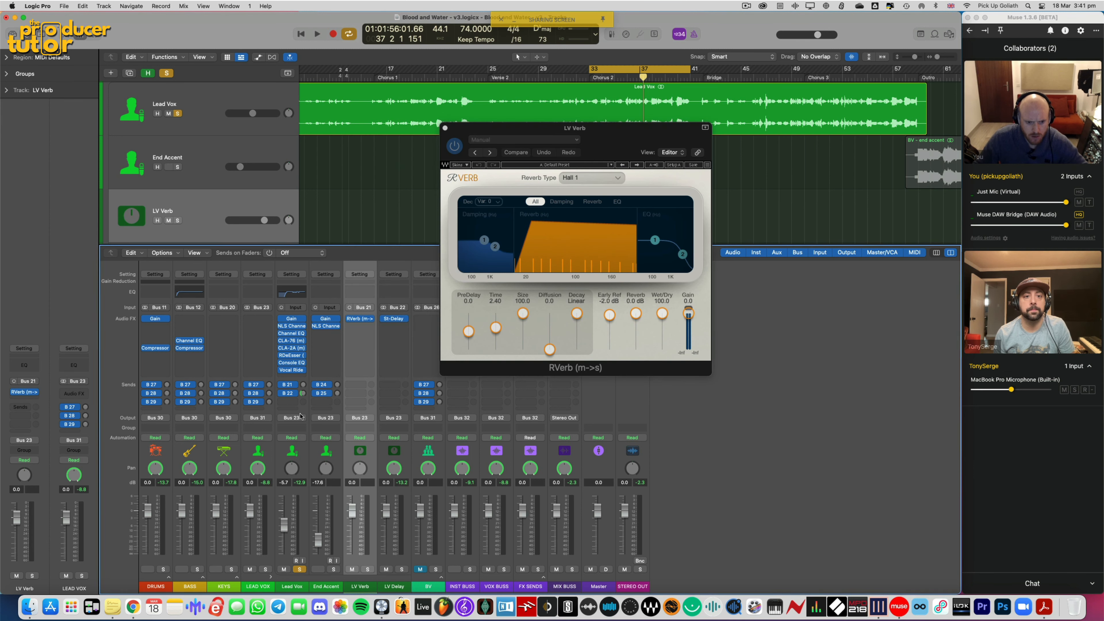
key("space")
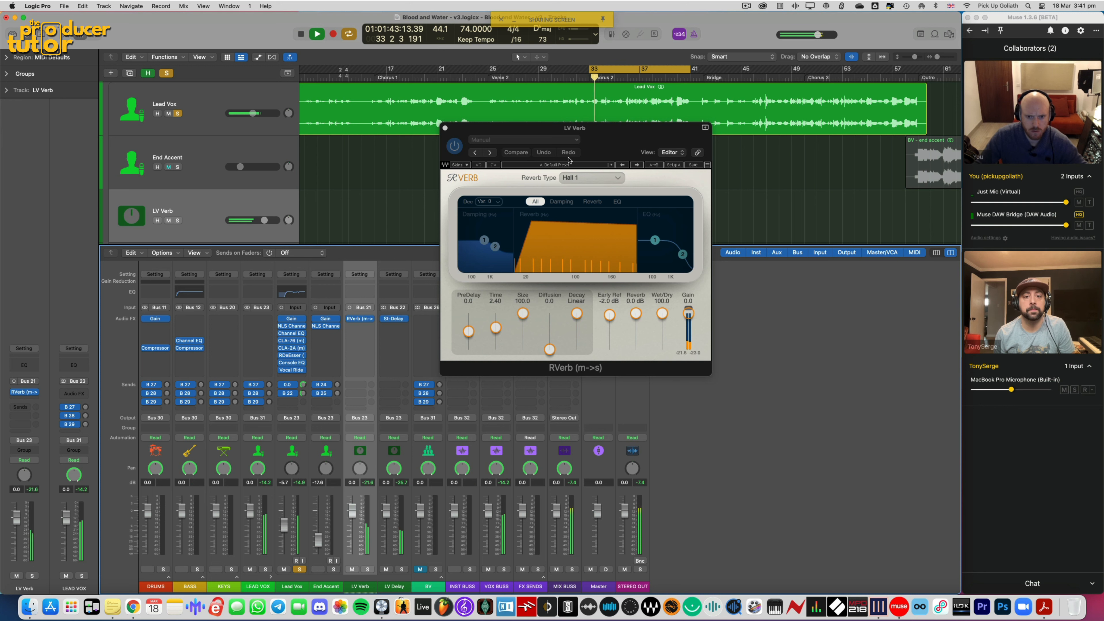
left_click_drag(589, 144, 664, 176)
left_click(692, 212)
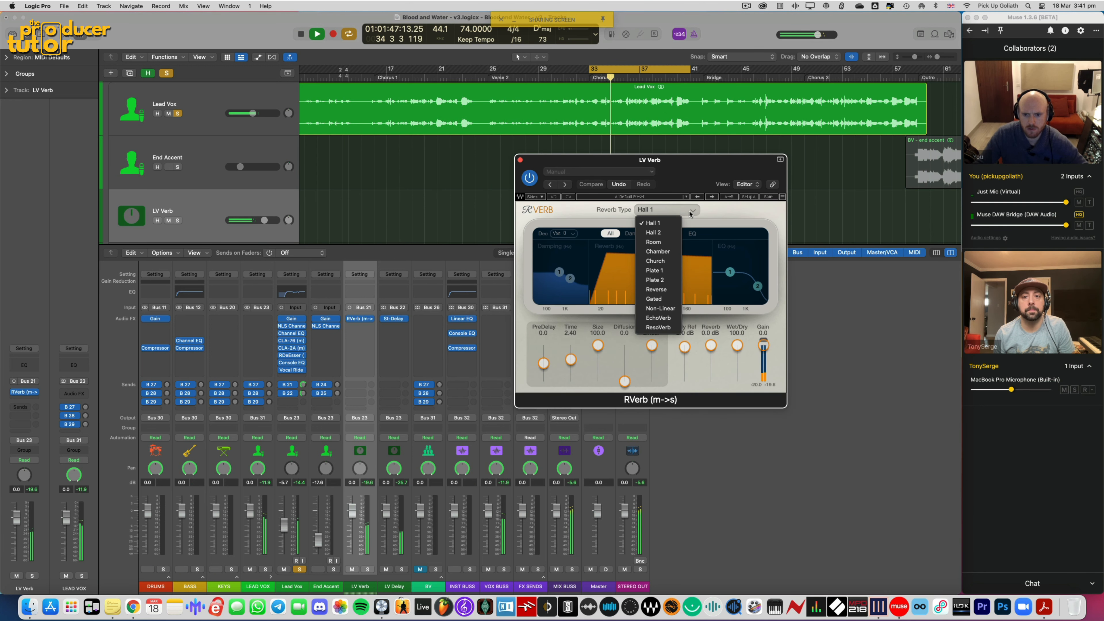
left_click(668, 271)
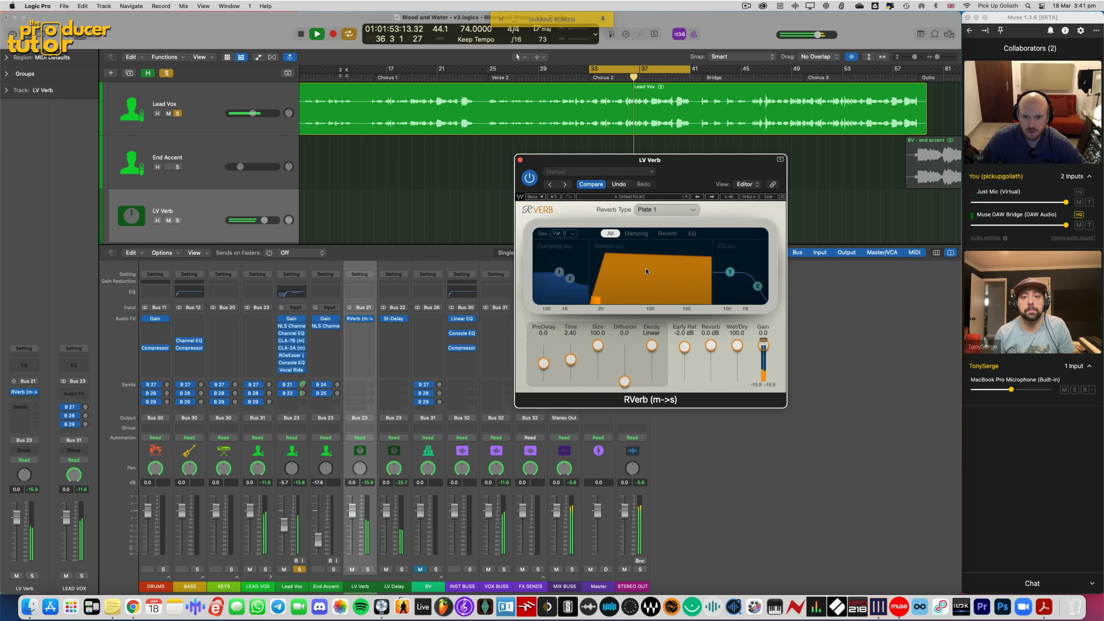
Set the LV Verb RVerb plate's pre-delay to 2.9, time to 2.20 and size to 83.5 during playback
left_click_drag(544, 363, 597, 347)
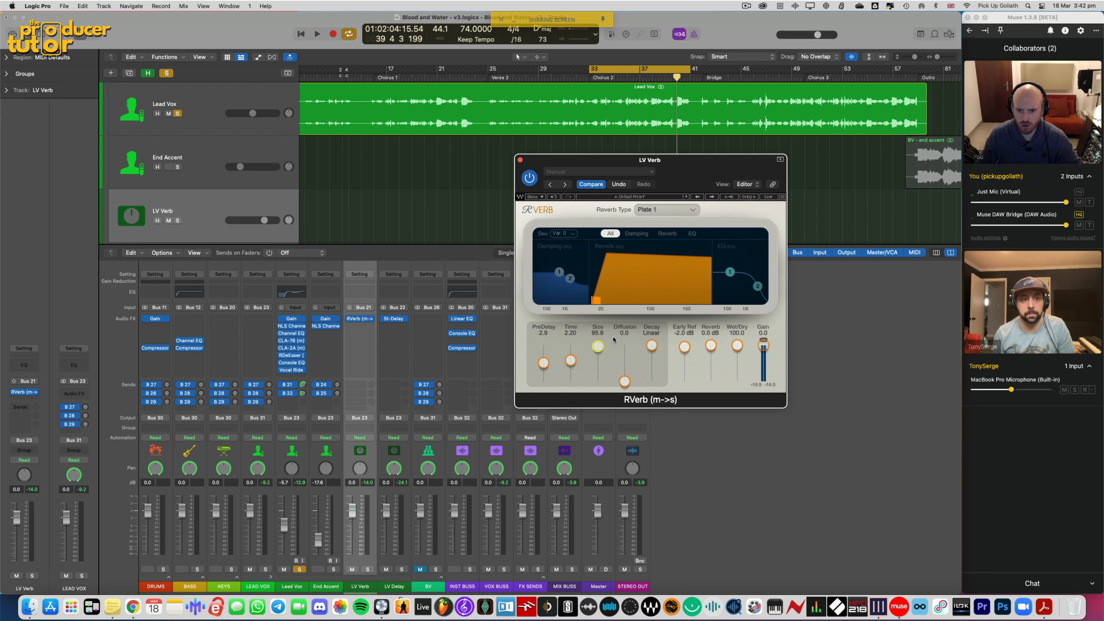
key("space")
left_click_drag(598, 347, 599, 350)
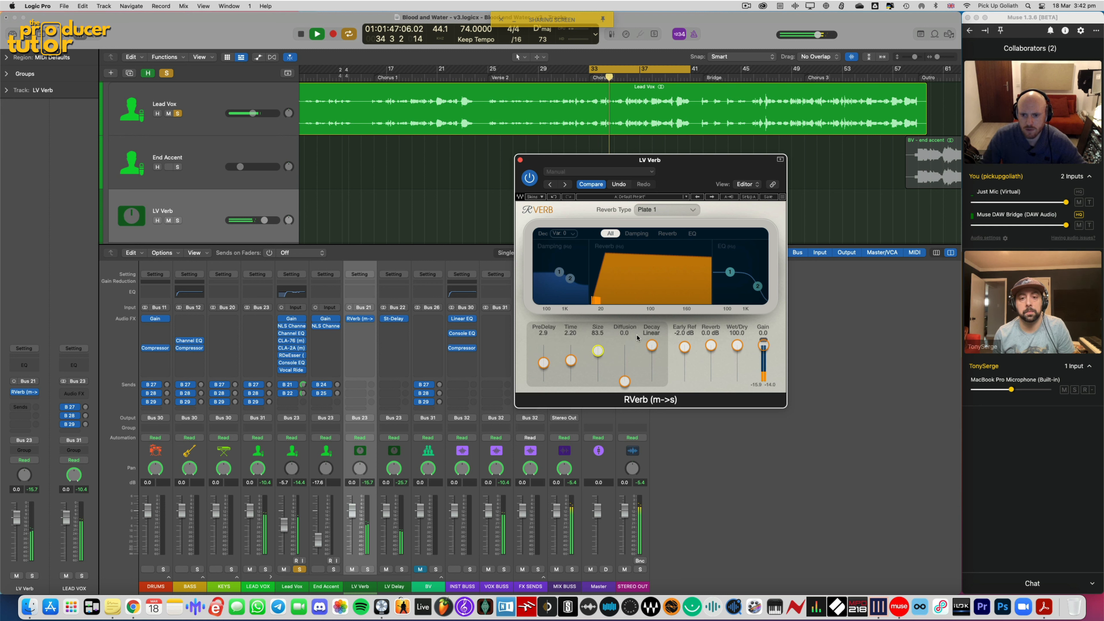
Add a Channel EQ to LV Verb with a 300 Hz low cut, a -4.5 dB dip at 600 Hz and a 9200 Hz high cut
left_click_drag(678, 160, 743, 187)
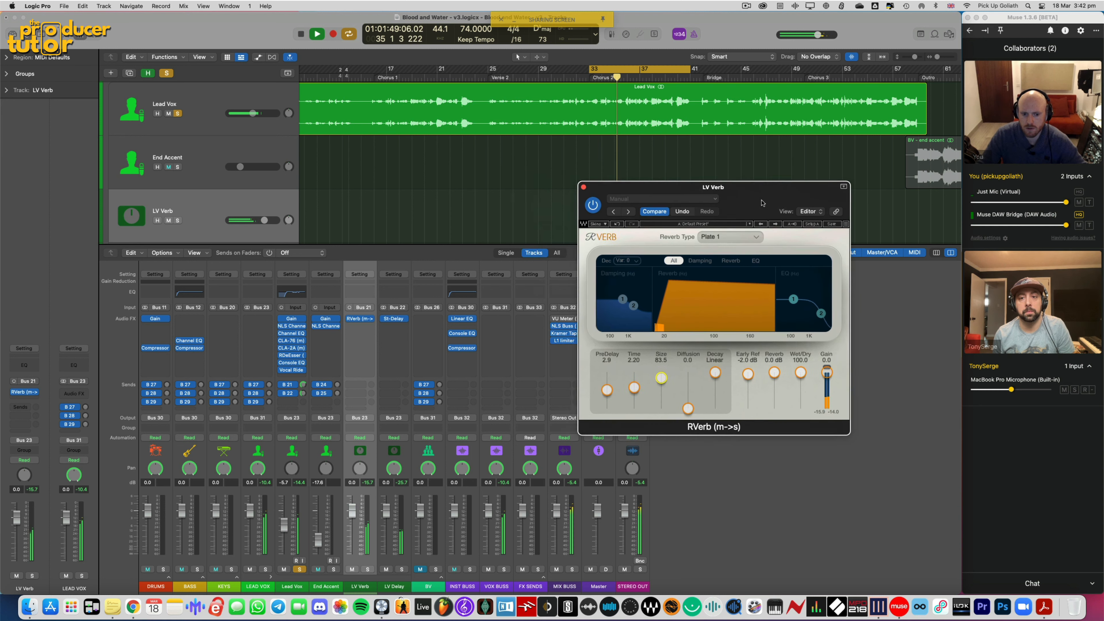
left_click(367, 288)
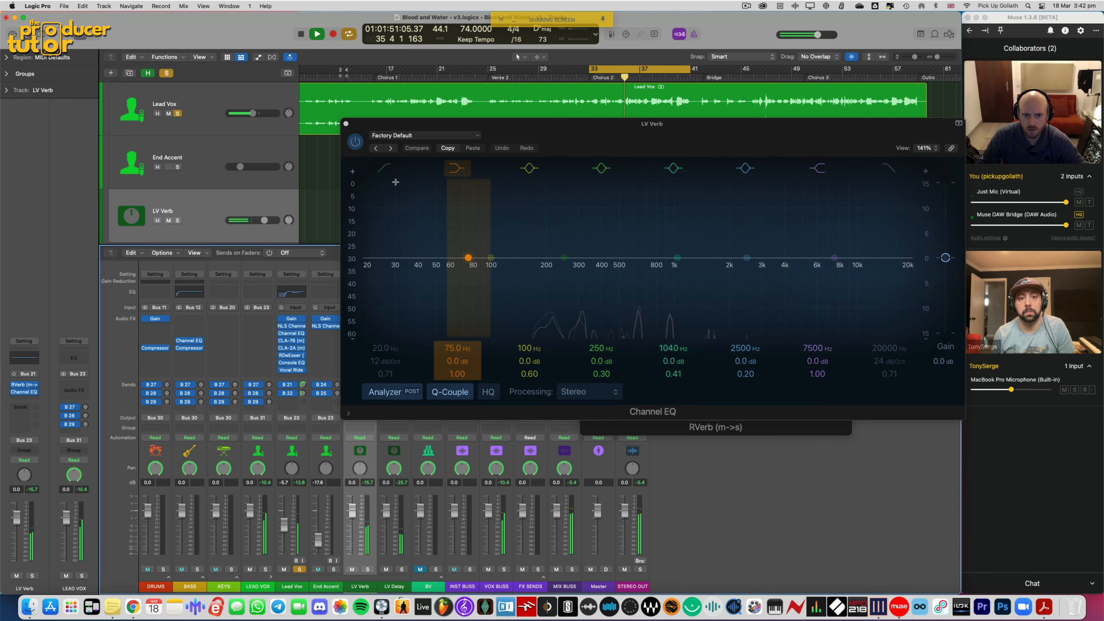
left_click_drag(384, 153, 383, 154)
left_click_drag(265, 330, 489, 326)
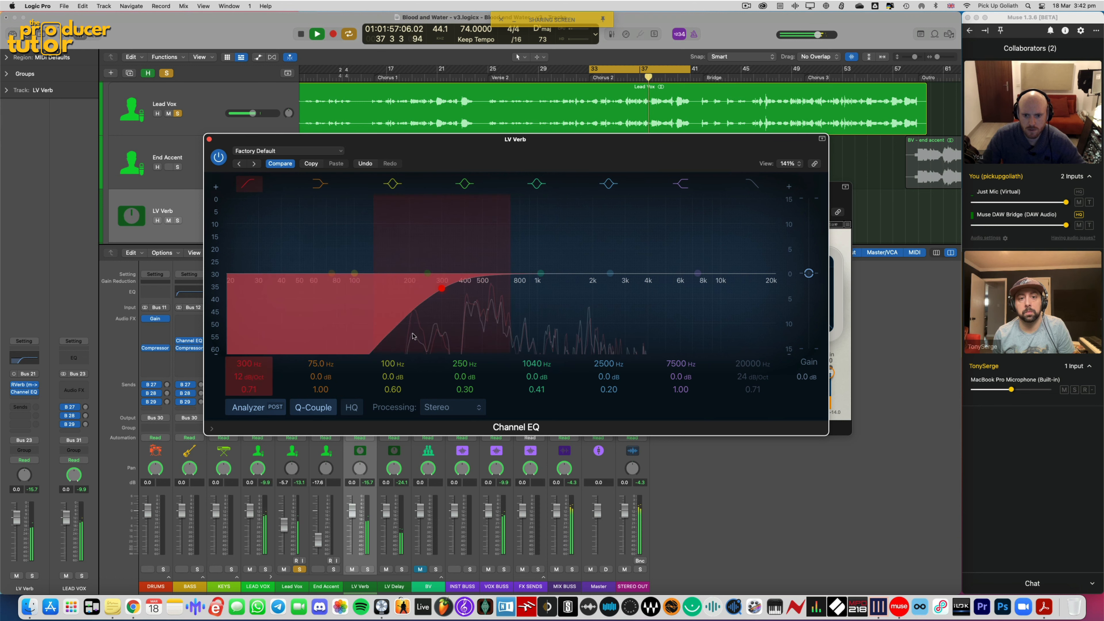
left_click_drag(539, 272, 519, 305)
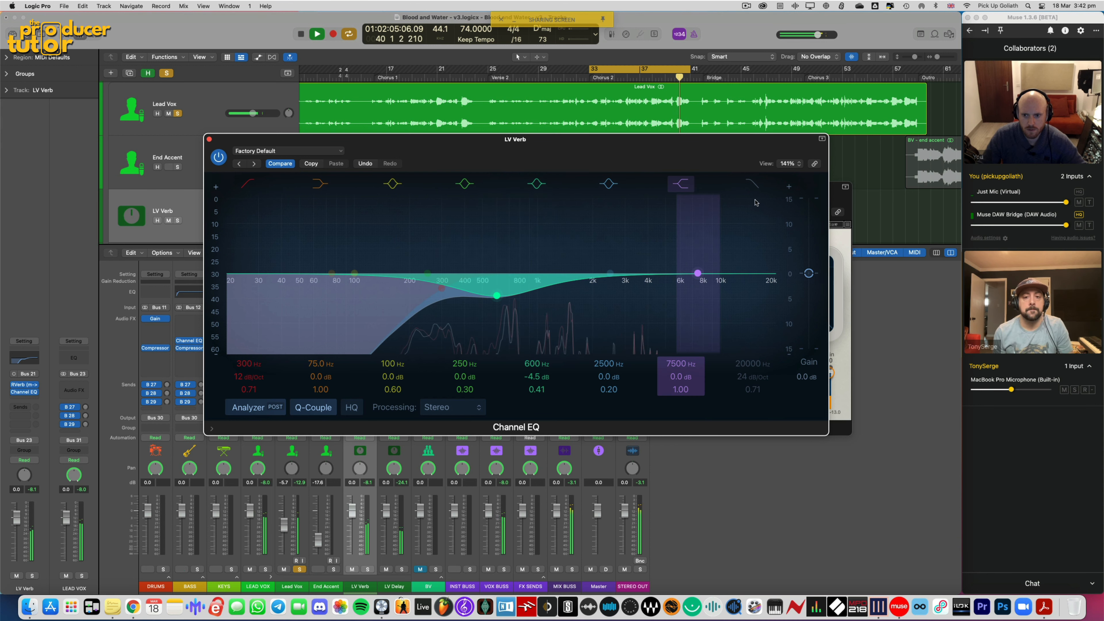
left_click_drag(748, 325, 687, 324)
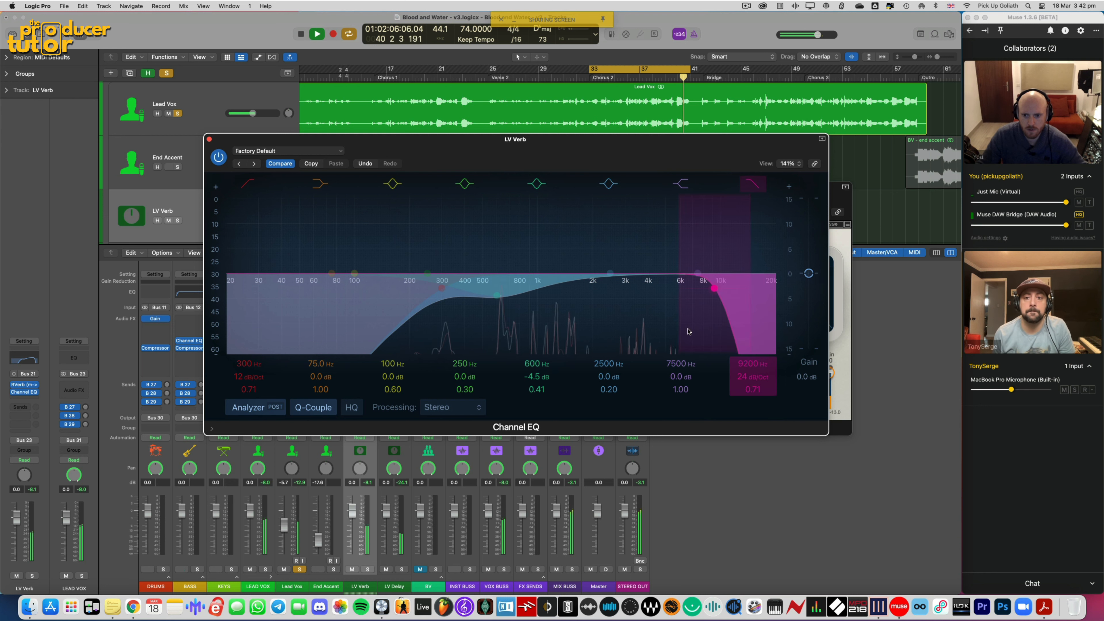
left_click(209, 139)
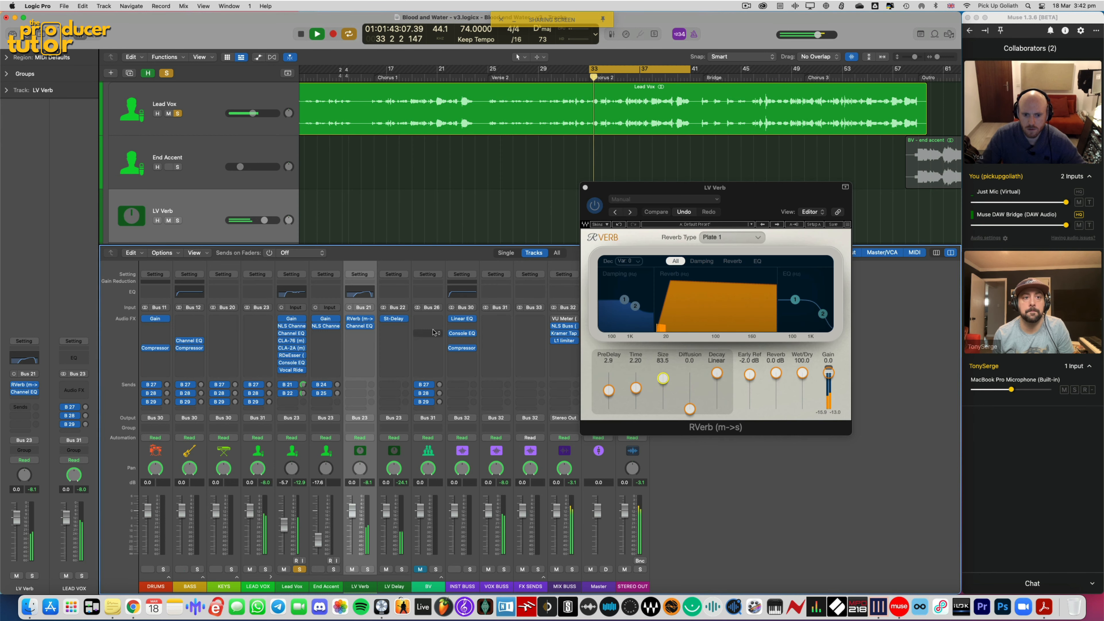
Unsolo Lead Vox, adjust its Bus 21 reverb send against the full mix, and close the RVerb window
left_click(299, 569)
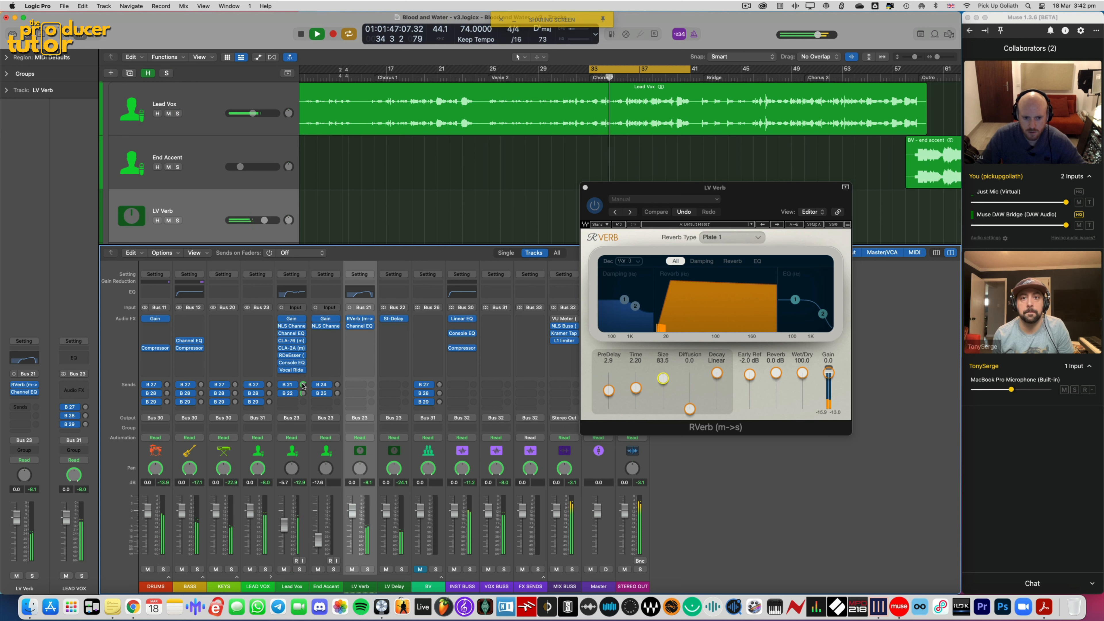
left_click_drag(302, 385, 302, 385)
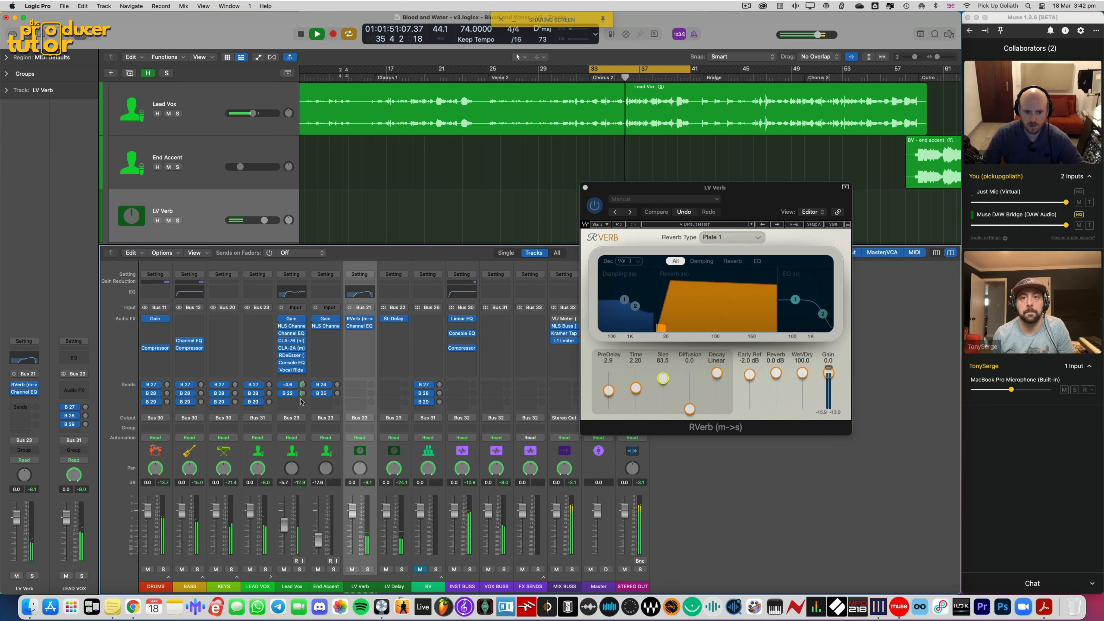
left_click(304, 455)
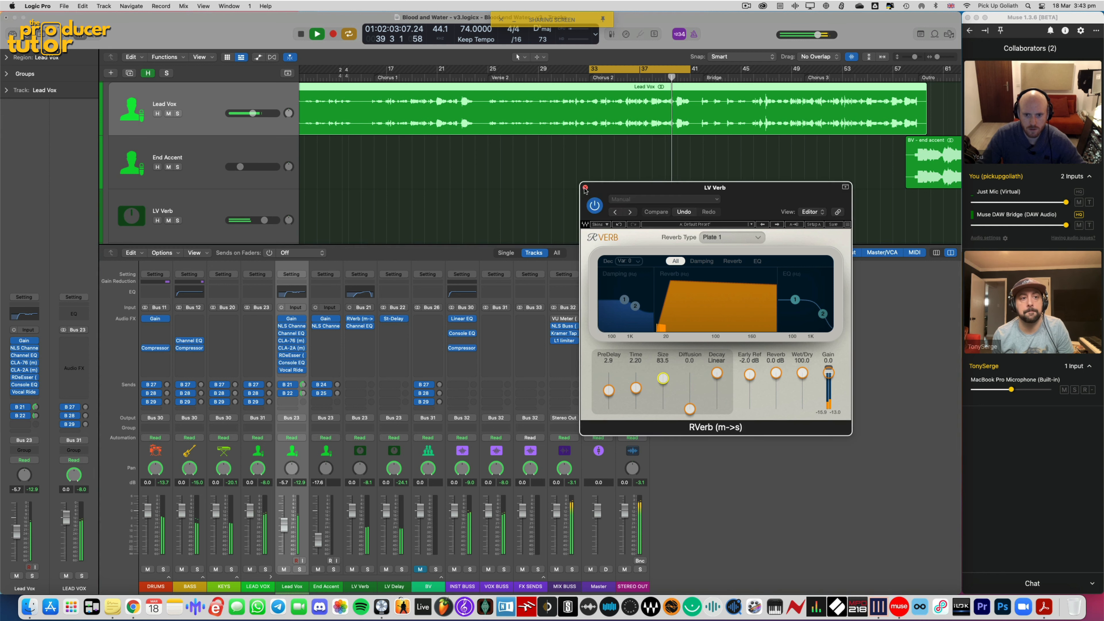
left_click(585, 188)
Compare Lead Vox soloed and within the full mix to judge its reverb, and stop playback
left_click(299, 569)
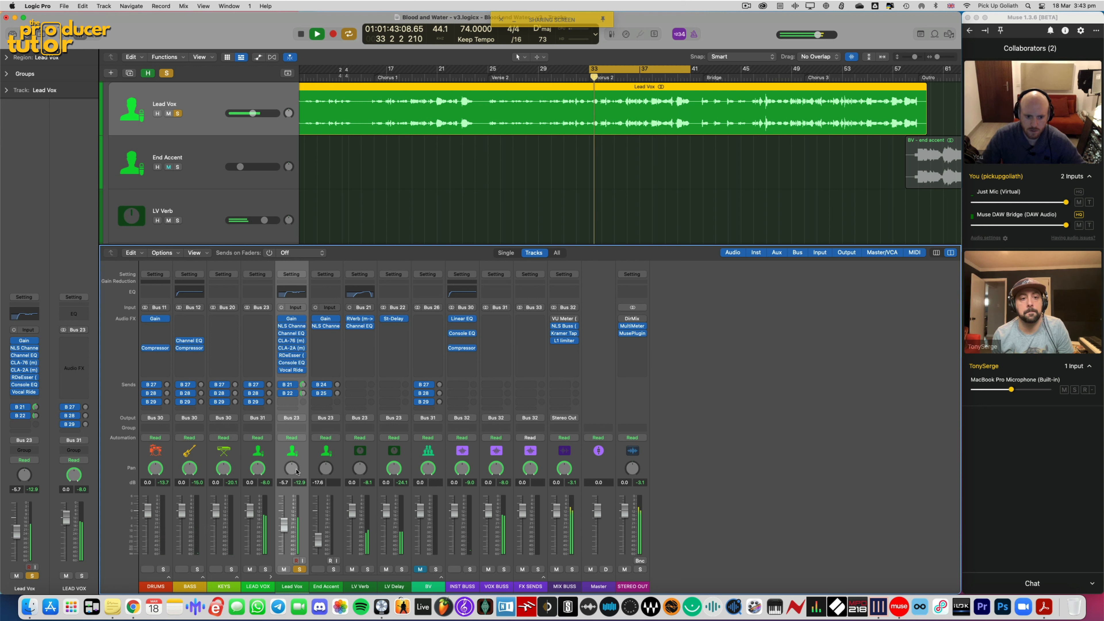
key("s")
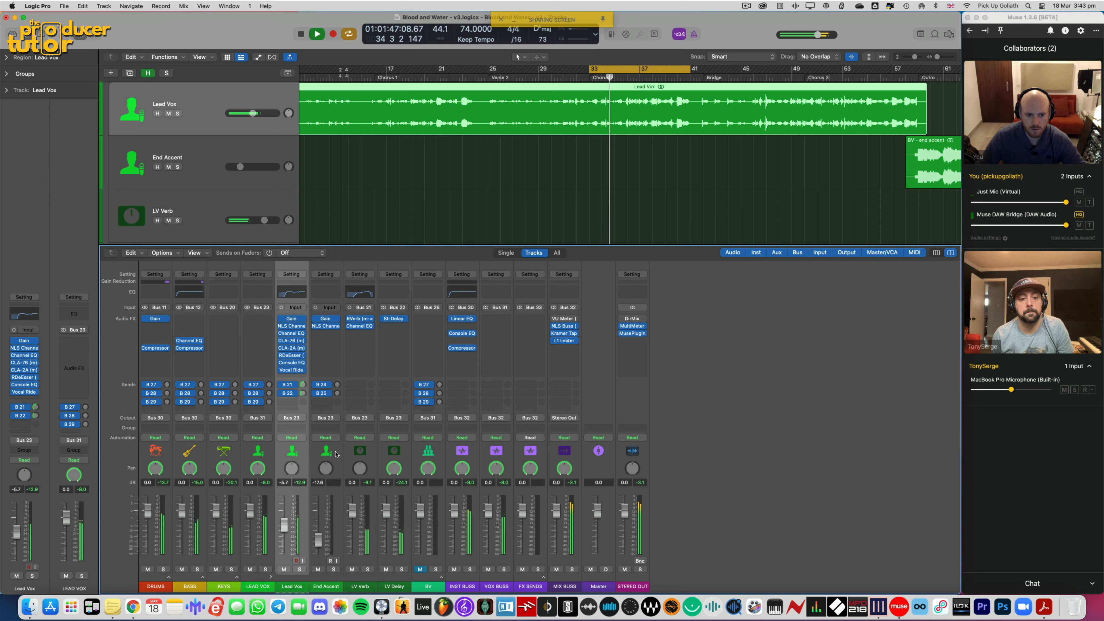
key("space")
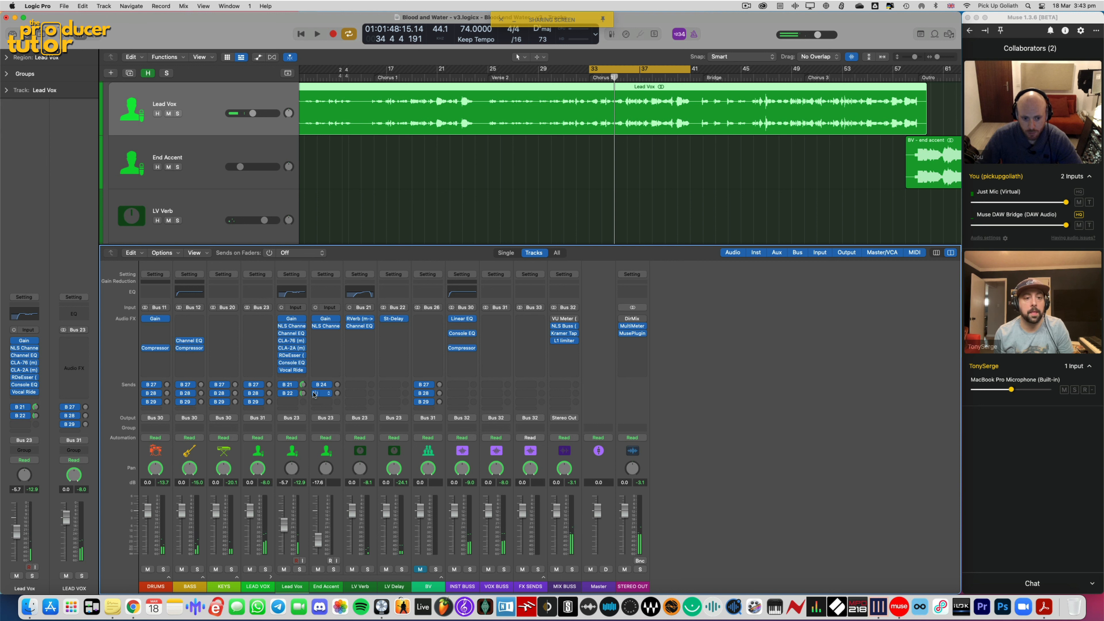
left_click(305, 448)
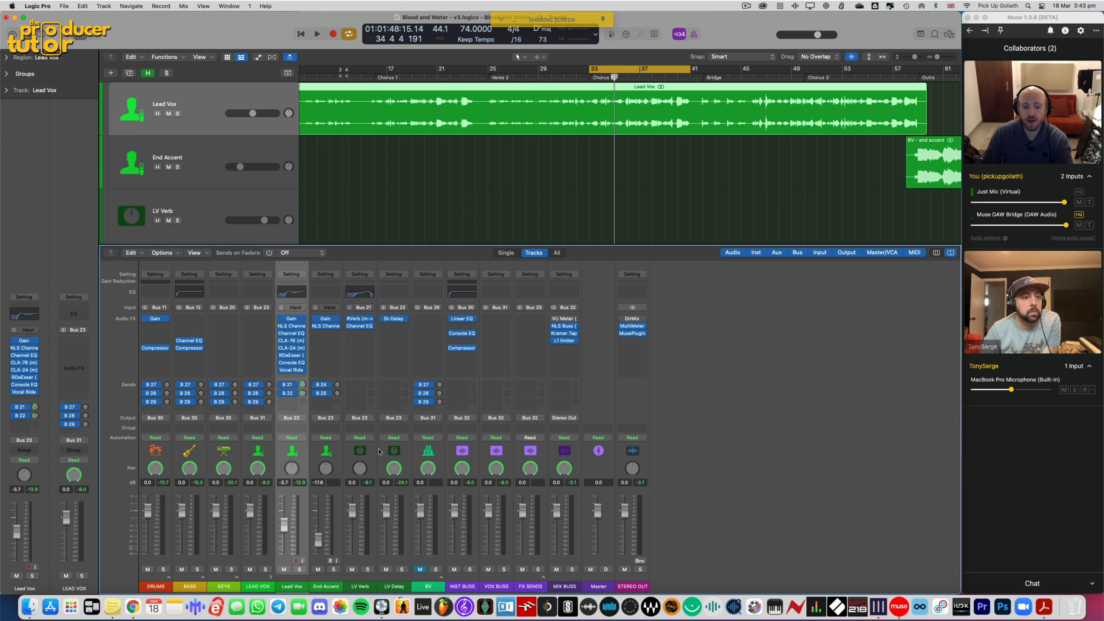
left_click(426, 453)
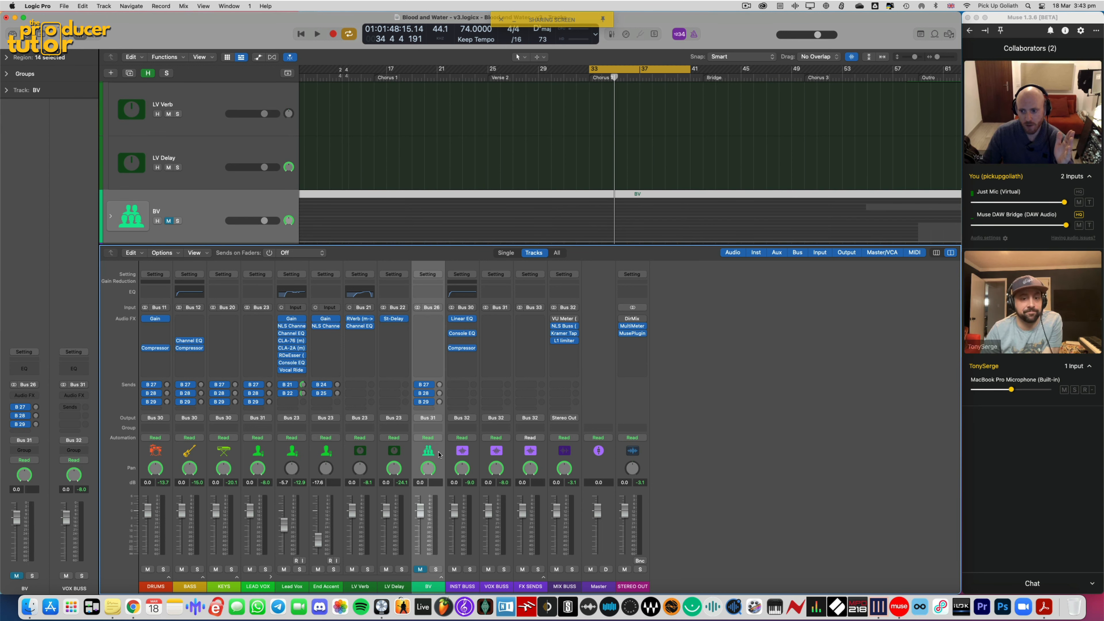
left_click(292, 452)
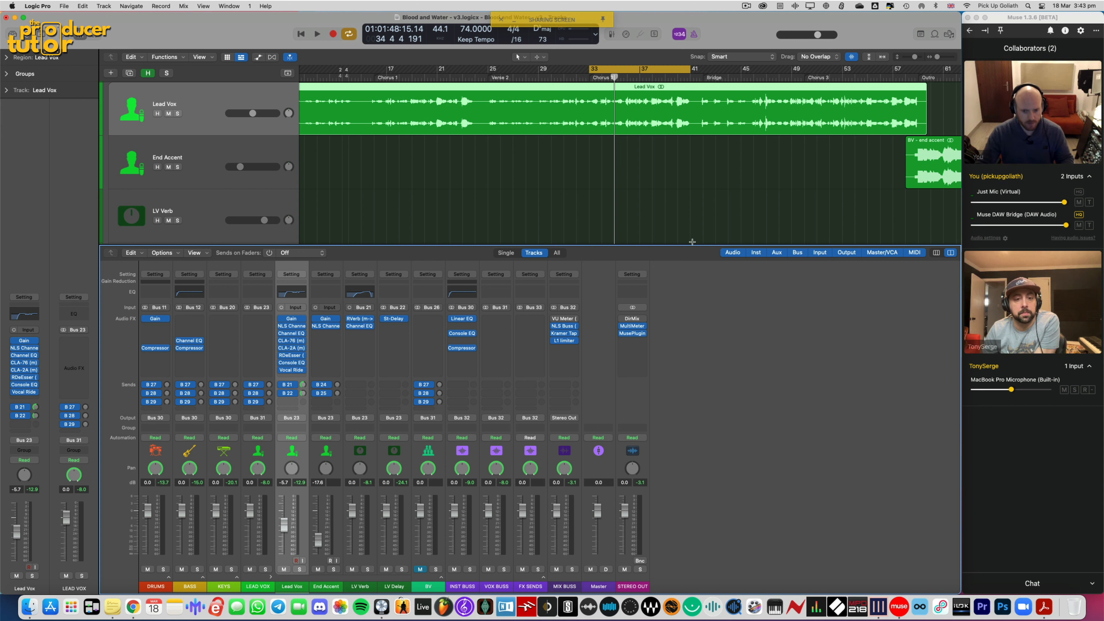
Set the cycle range over the outro, from about bar 59 to bar 63
left_click(705, 209)
scroll(705, 209, "right", 5)
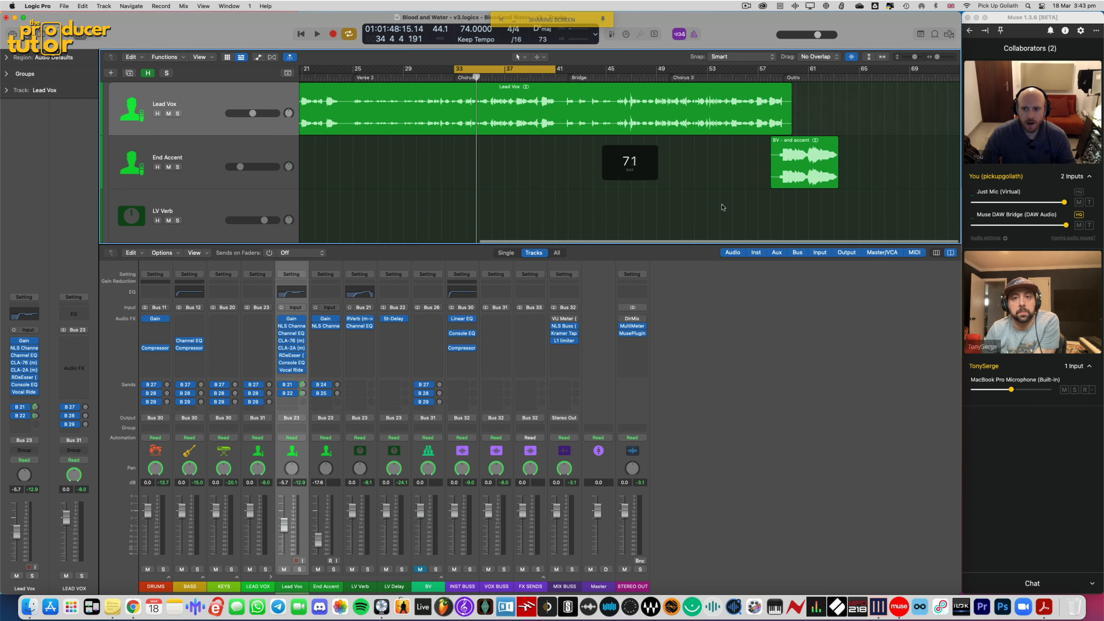
left_click_drag(780, 70, 831, 69)
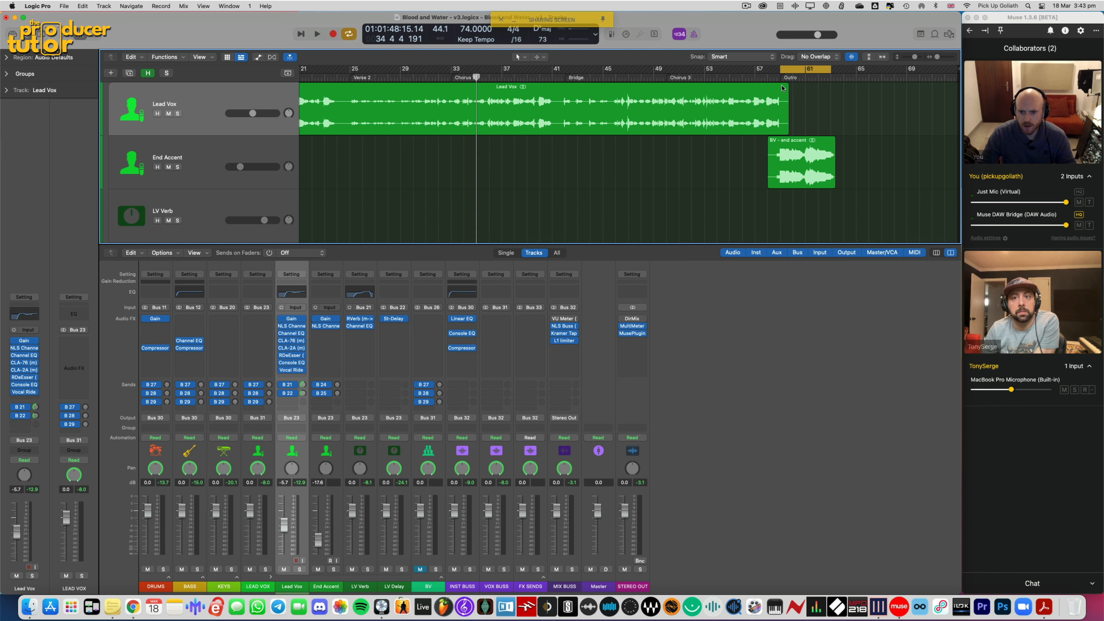
Copy the Lead Vox channel strip setting, paste it onto End Accent, and select the End Accent channel
left_click(292, 274)
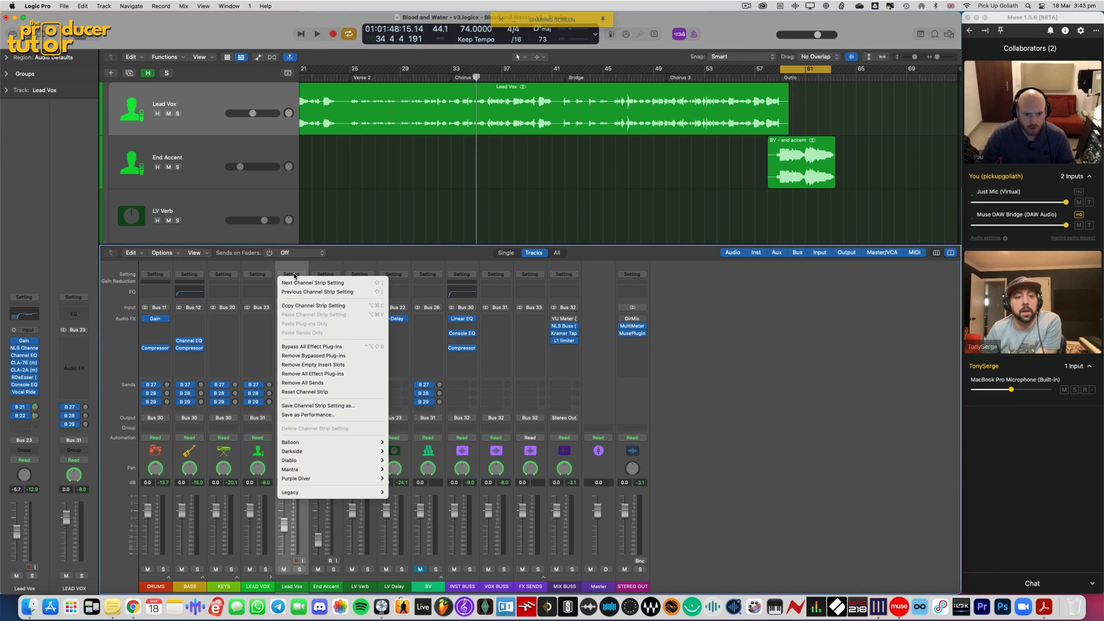
left_click(310, 305)
left_click(326, 275)
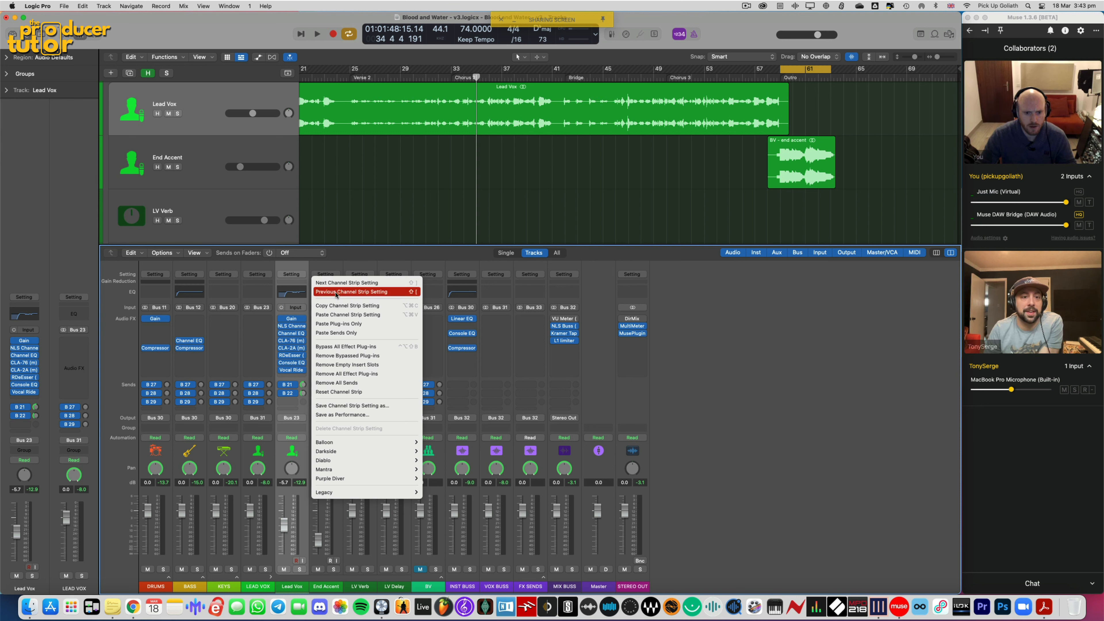
left_click(343, 314)
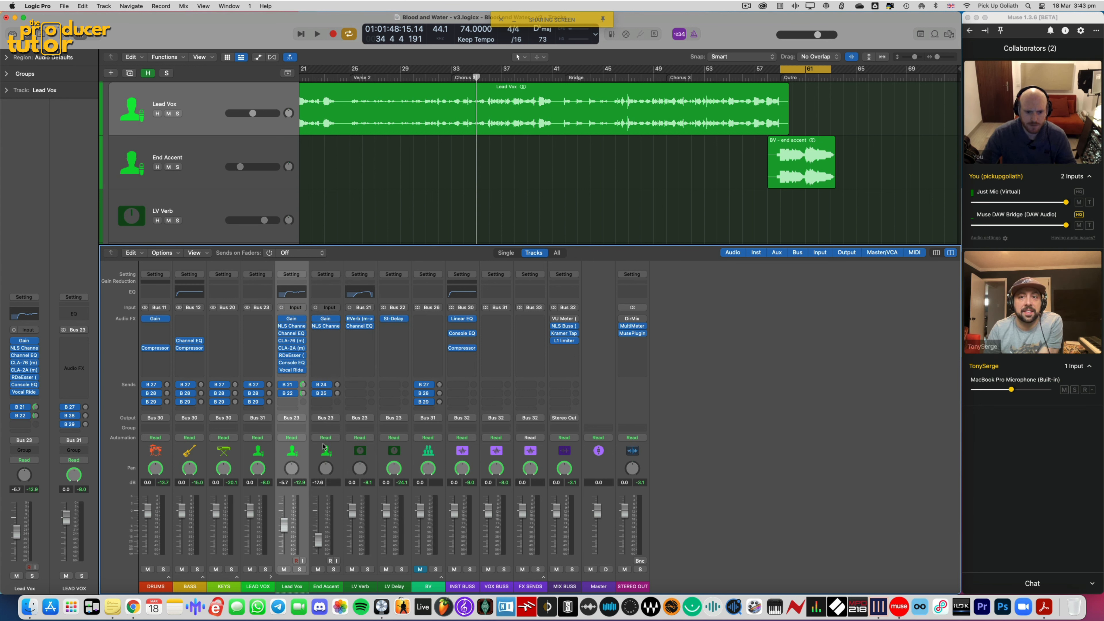
key("alt+super+v")
left_click(328, 451)
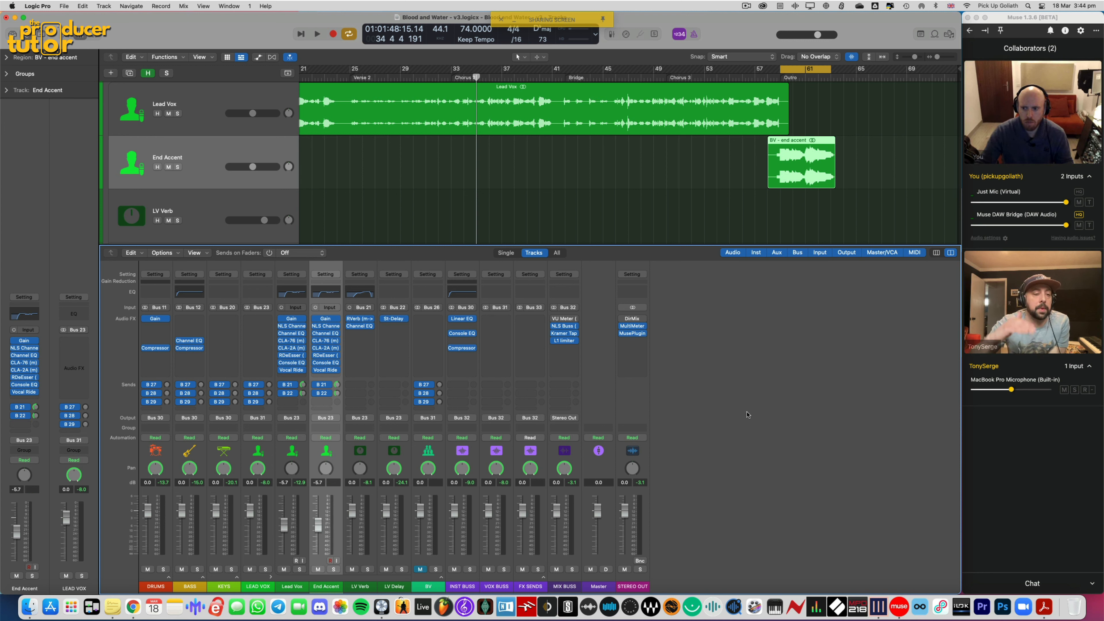
Play the looped outro to hear End Accent with its new channel strip setting
left_click(241, 149)
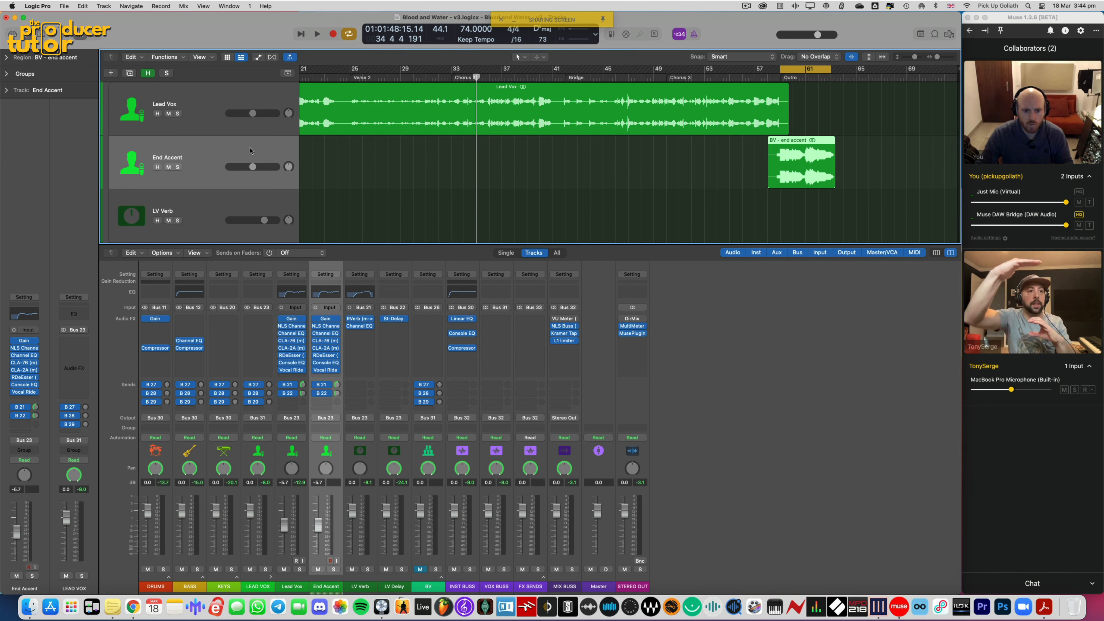
left_click(707, 157)
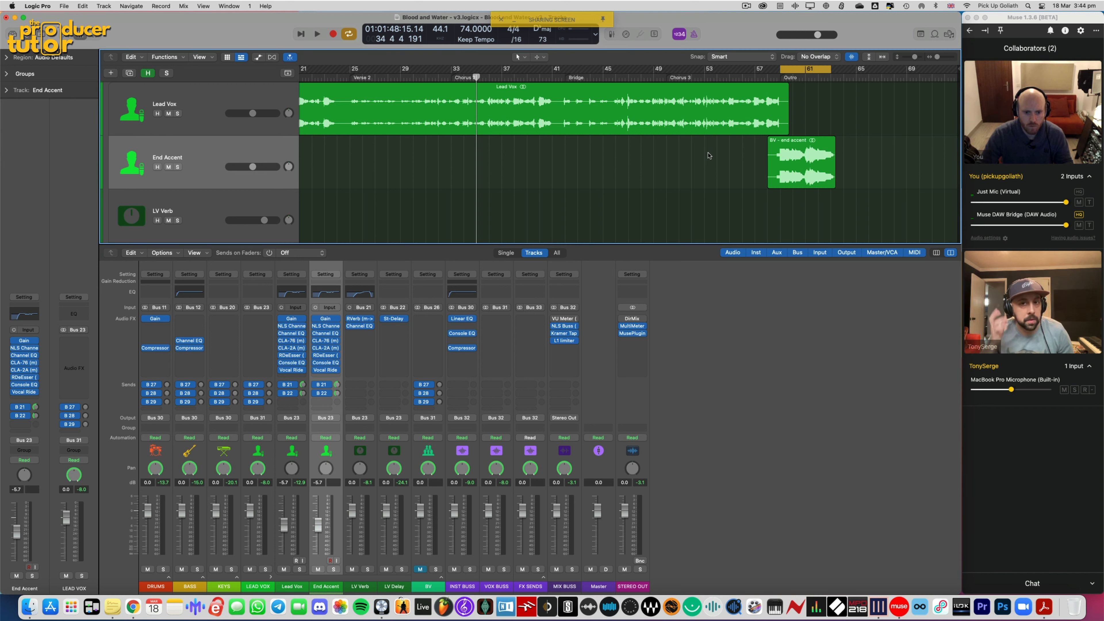
key("space")
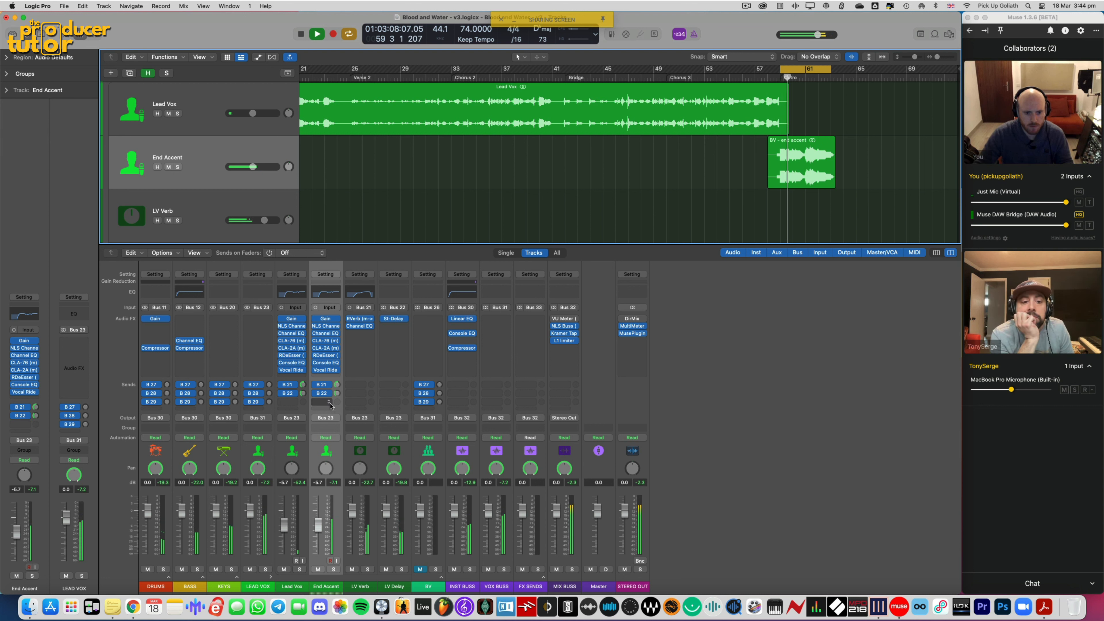
key("space")
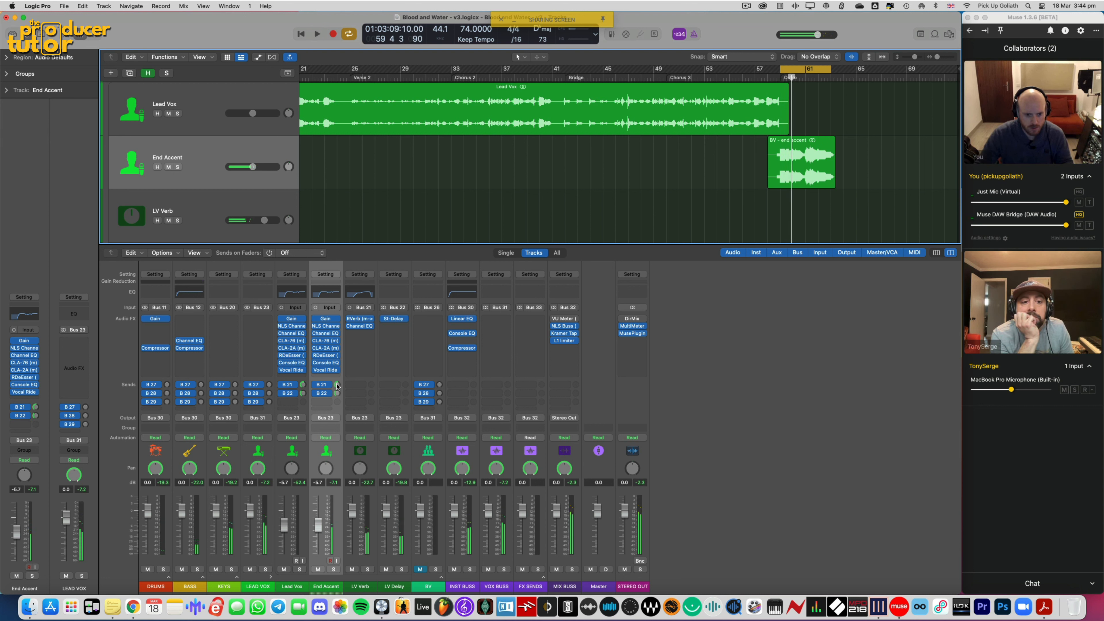
Raise End Accent's Bus 21 send, set its Bus 22 send to about -12.5 dB, and bring its fader to -10.2 dB during playback
key("space")
left_click_drag(337, 385, 338, 366)
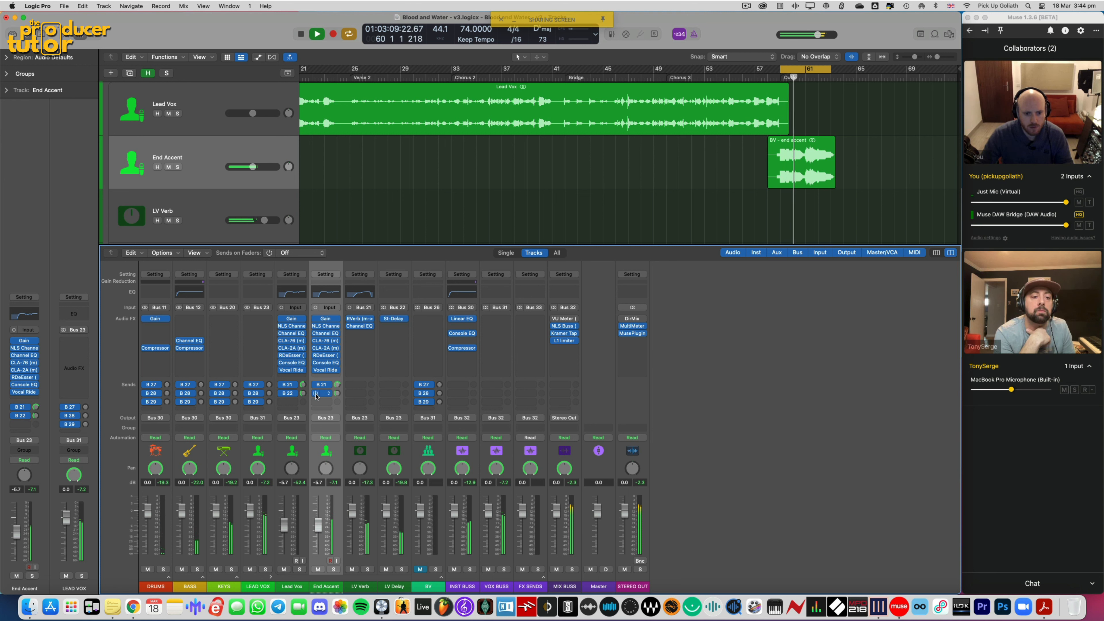
left_click_drag(336, 393, 337, 388)
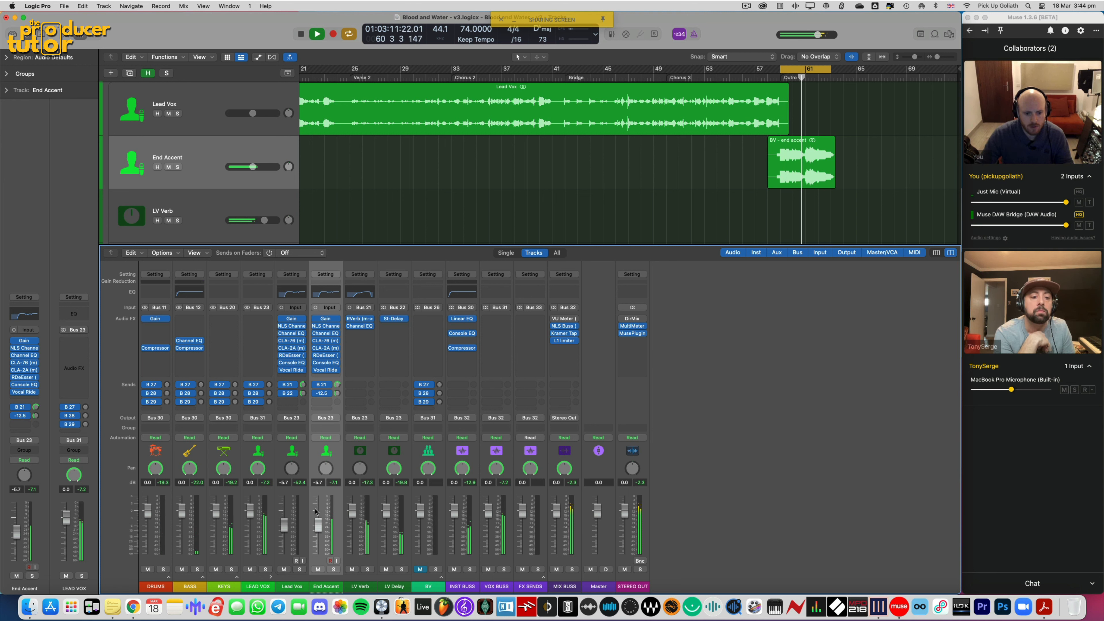
left_click_drag(316, 510, 316, 520)
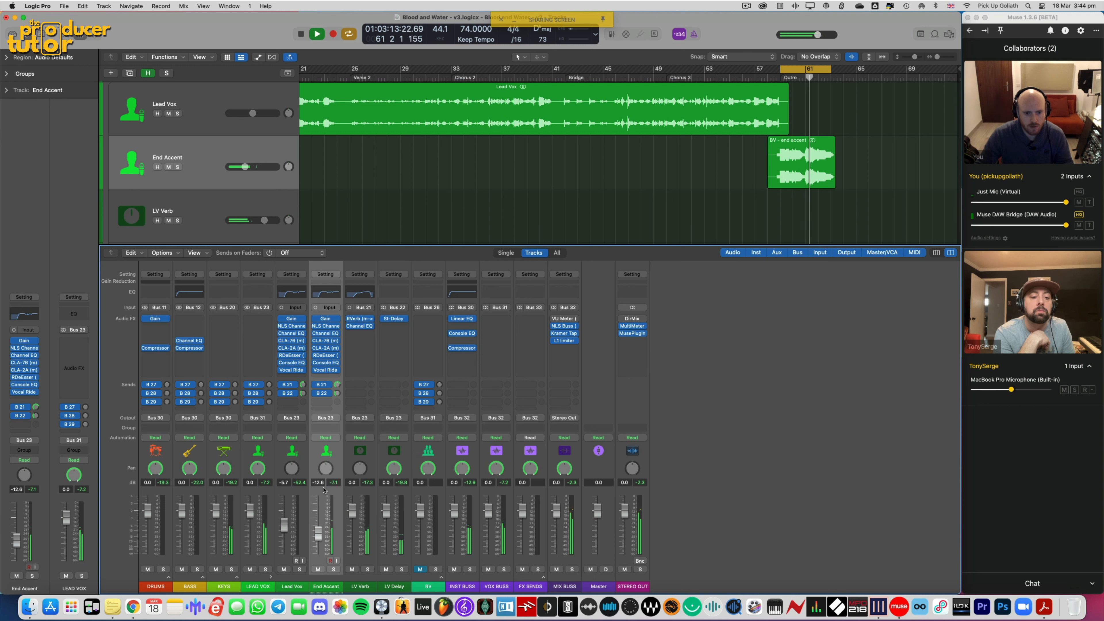
left_click_drag(318, 534, 318, 530)
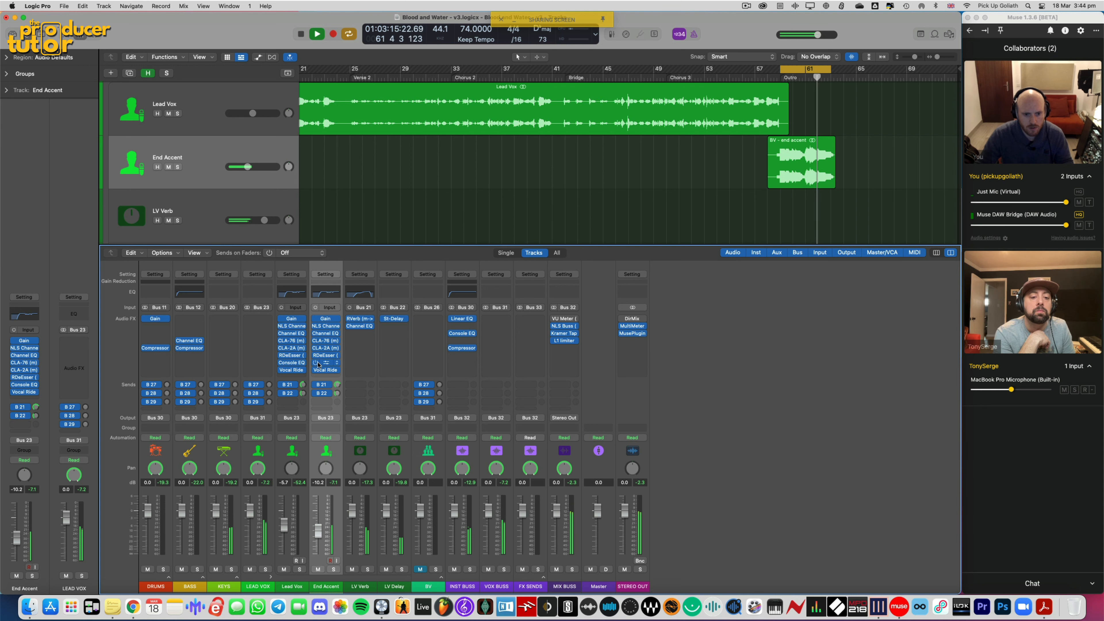
Lower the CLA-76 input on End Accent and adjust its CLA-2A compression while the outro plays
left_click(325, 348)
left_click(325, 341)
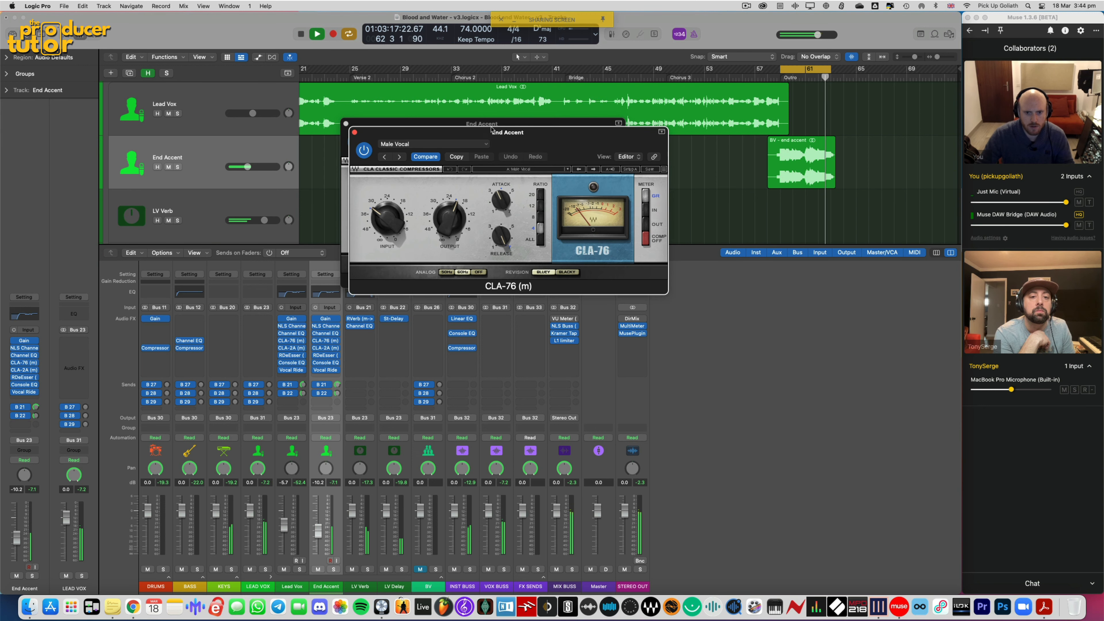
left_click_drag(492, 130, 639, 278)
left_click_drag(578, 124, 518, 91)
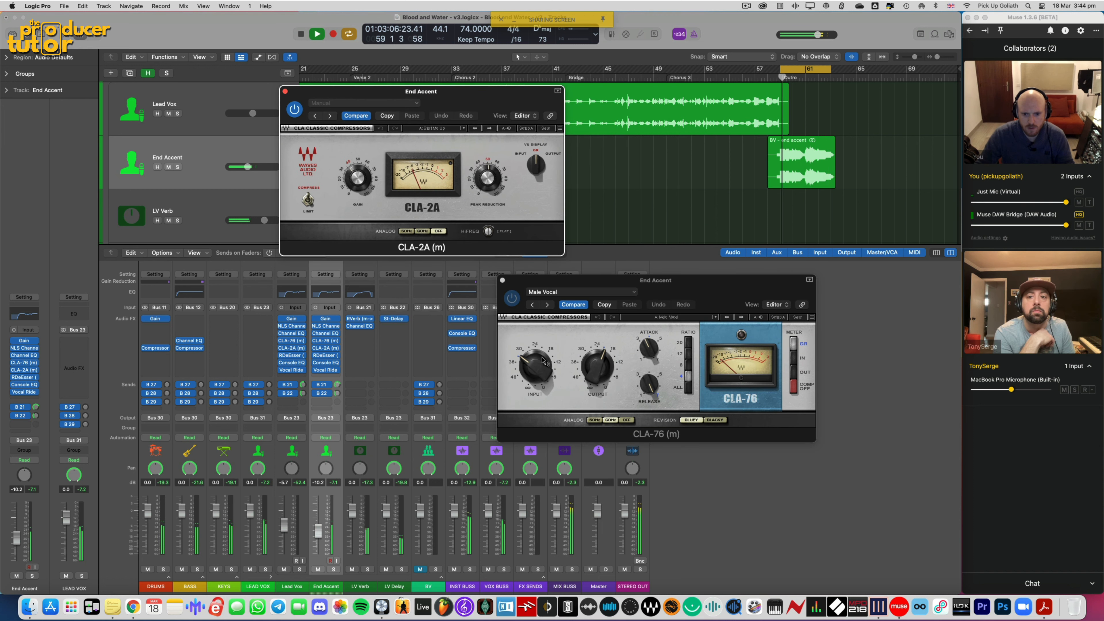
left_click_drag(542, 359, 539, 374)
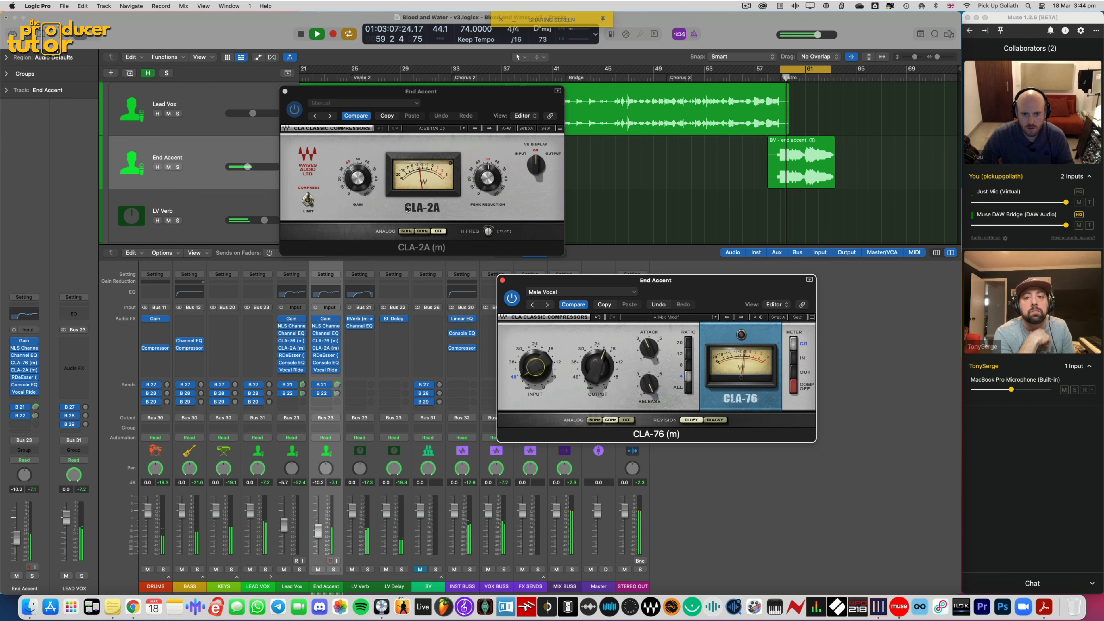
left_click(488, 177)
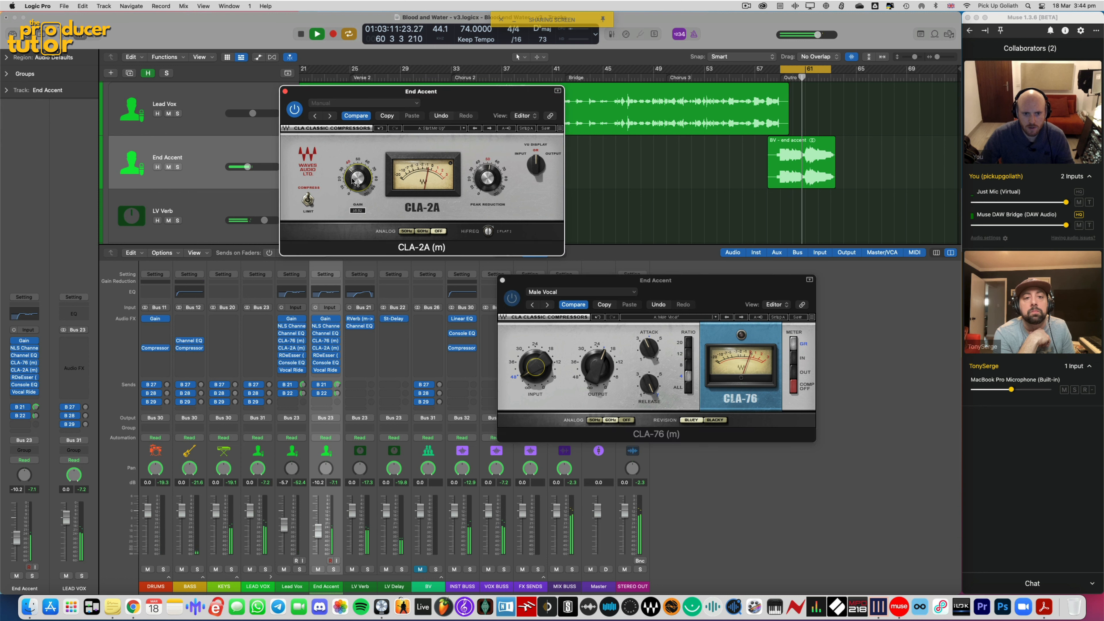
left_click(285, 91)
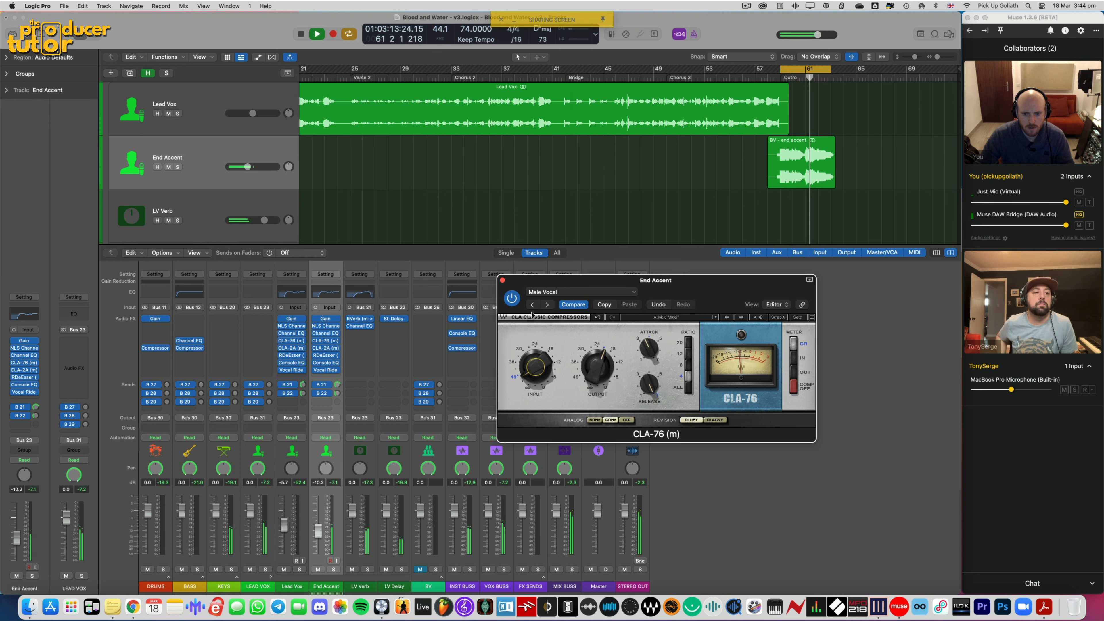
Bring the End Accent fader down to -13.0 dB and close its CLA-76 window
left_click_drag(568, 284, 576, 284)
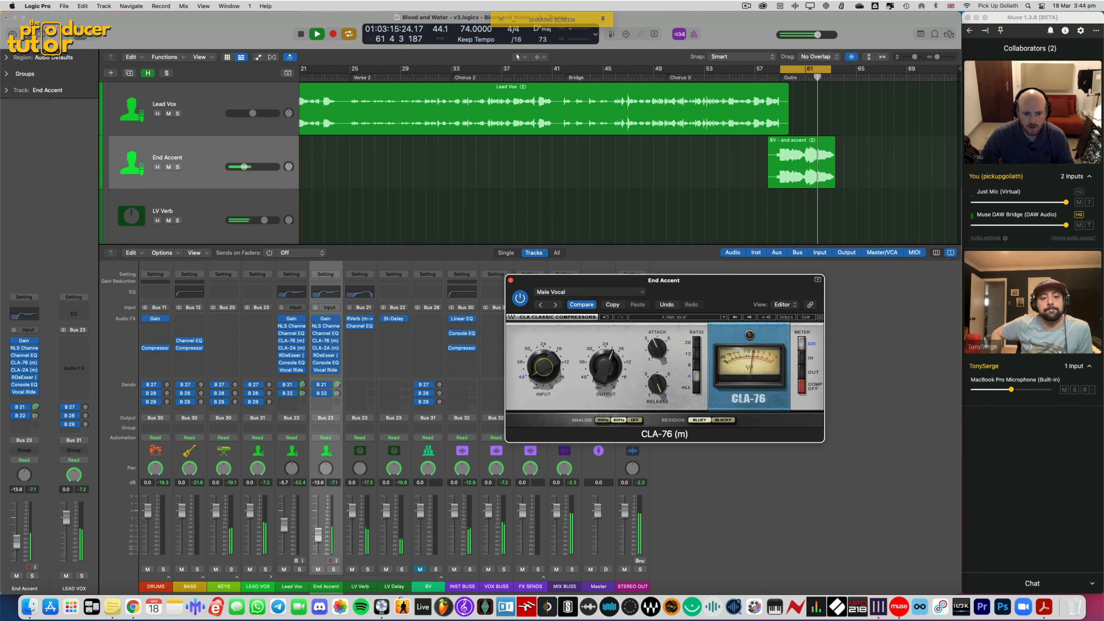
left_click_drag(318, 535, 318, 534)
left_click(511, 281)
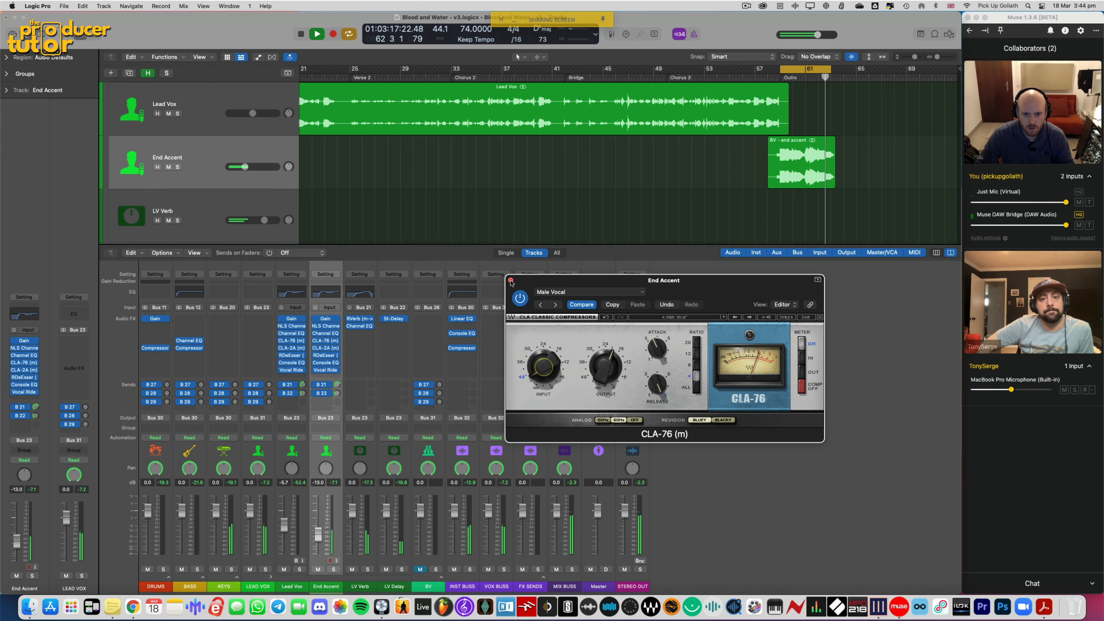
left_click(765, 418)
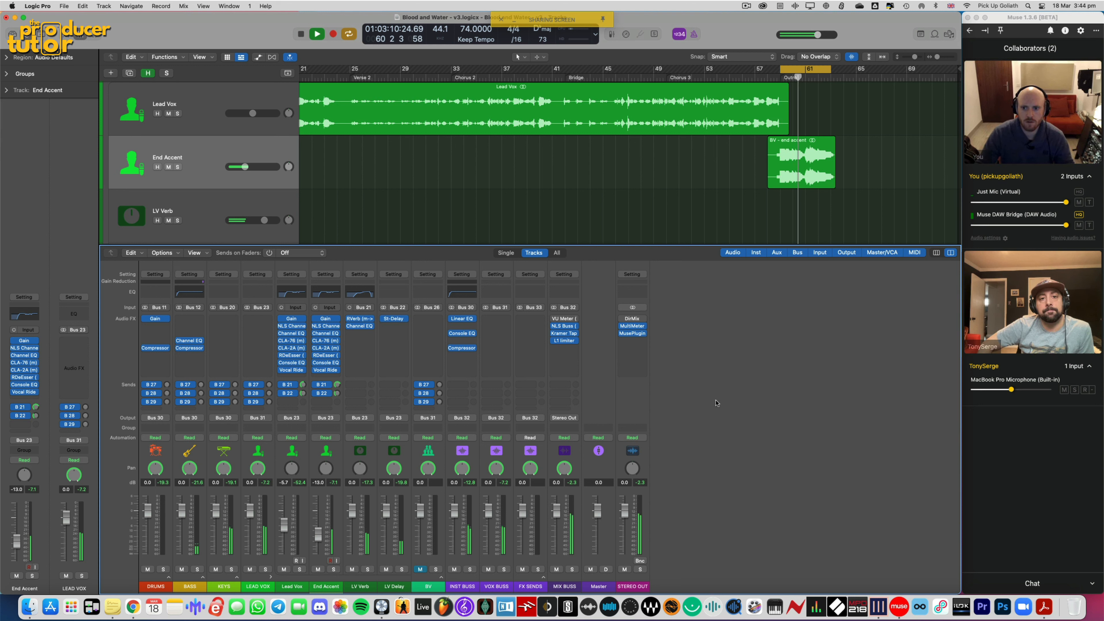
Check End Accent's Vocal Rider during a short playback of the outro, leaving its settings as they are
left_click(740, 171)
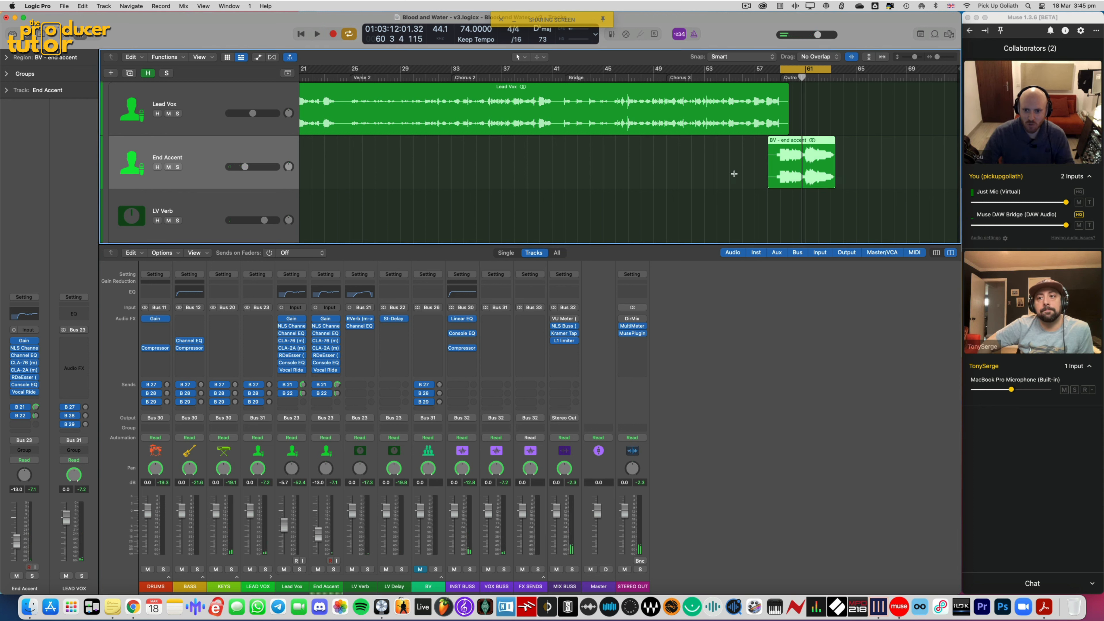
left_click(596, 201)
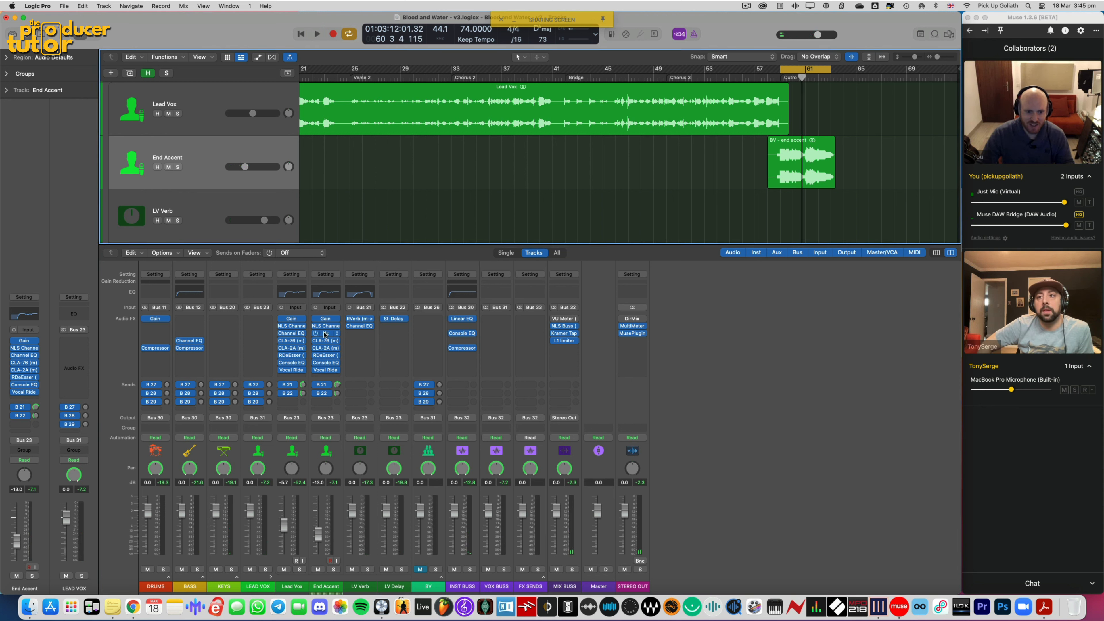
left_click(810, 374)
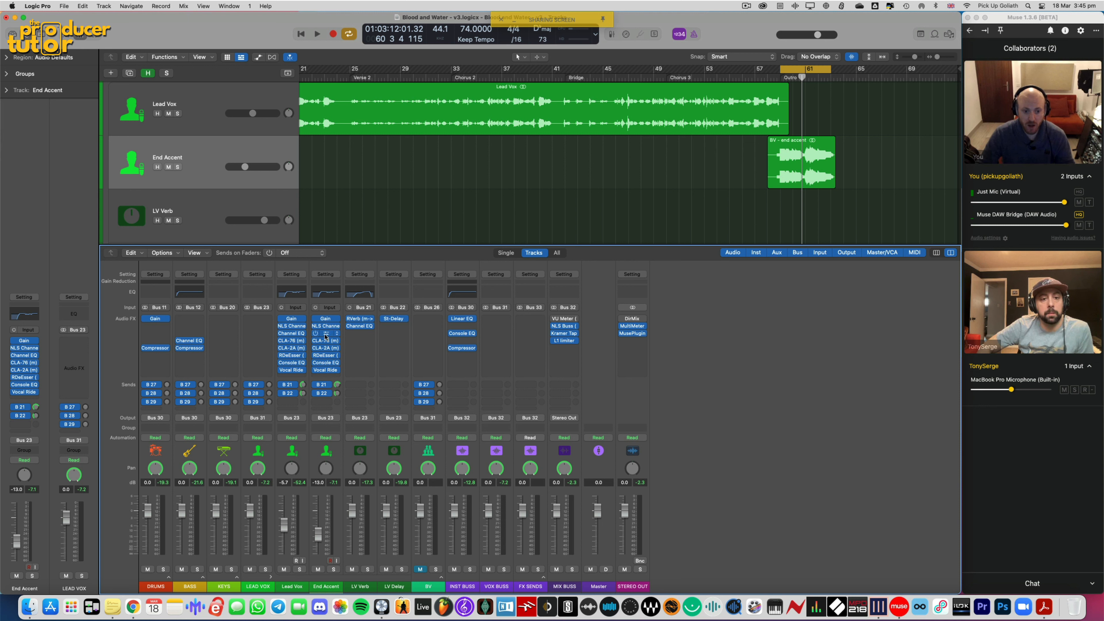
left_click(326, 372)
key("space")
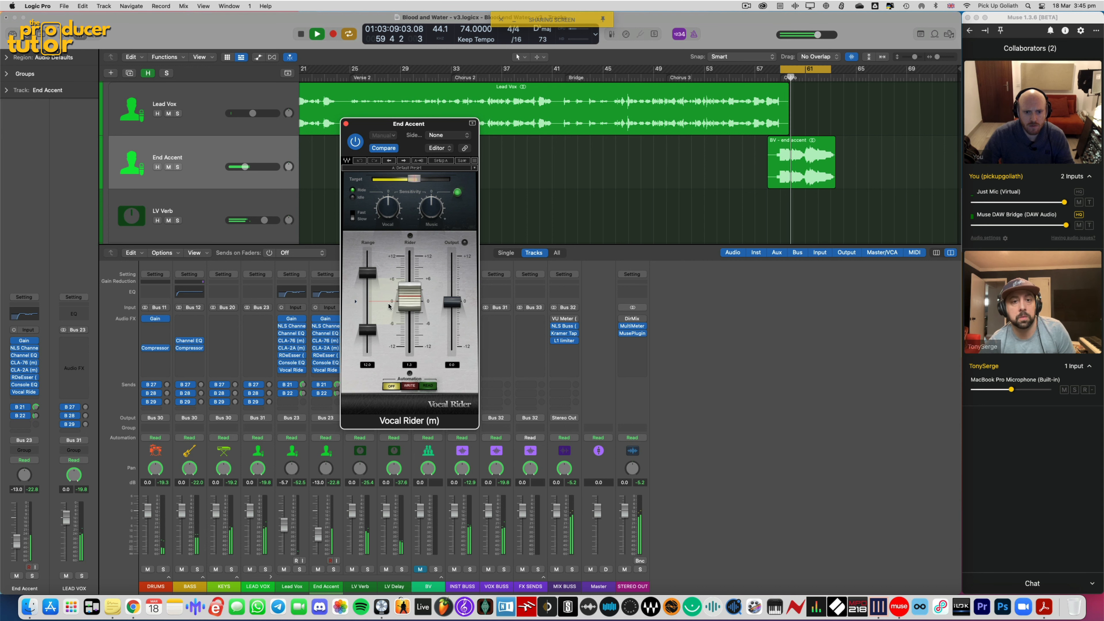
key("space")
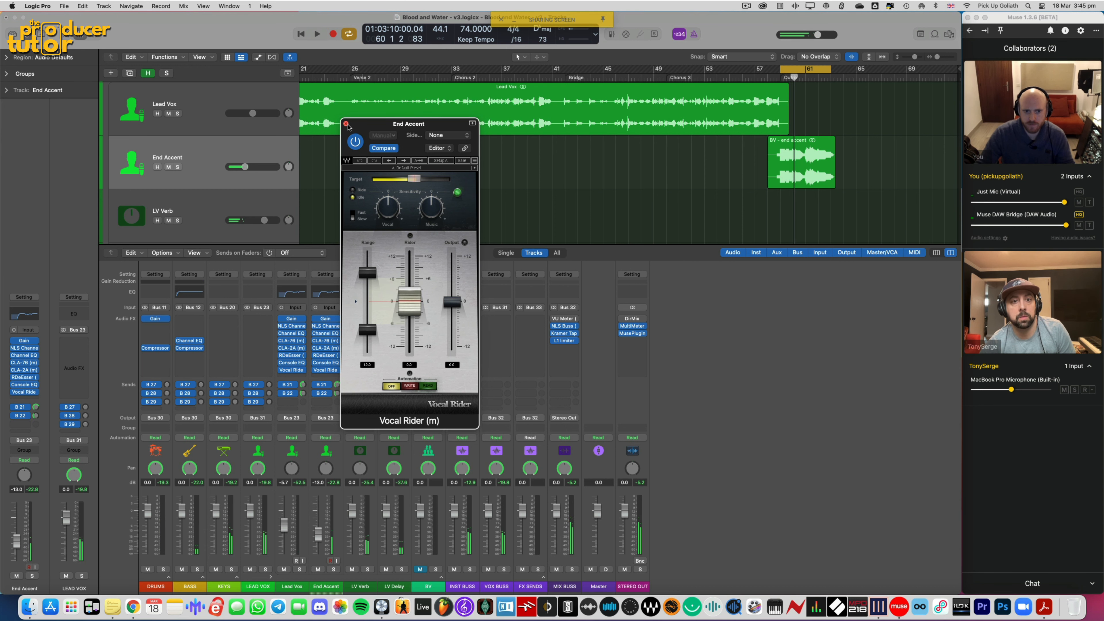
left_click(346, 124)
Hide the mixer and set the cycle range over Chorus 3, from about bar 50 to bar 59
key("x")
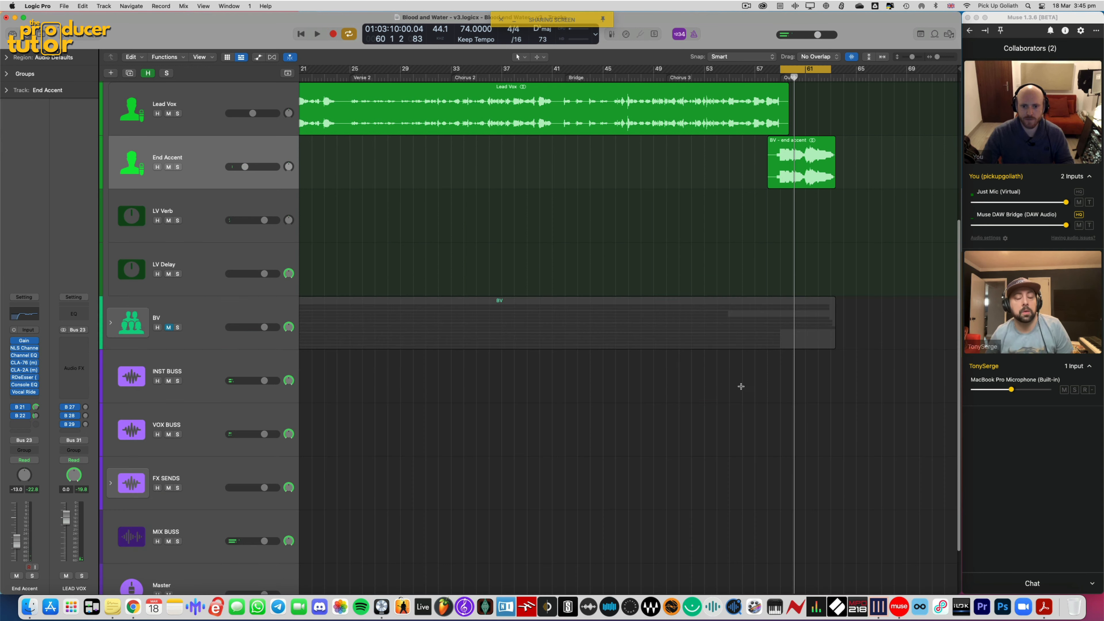
scroll(690, 209, "up", 7)
key("super+Left")
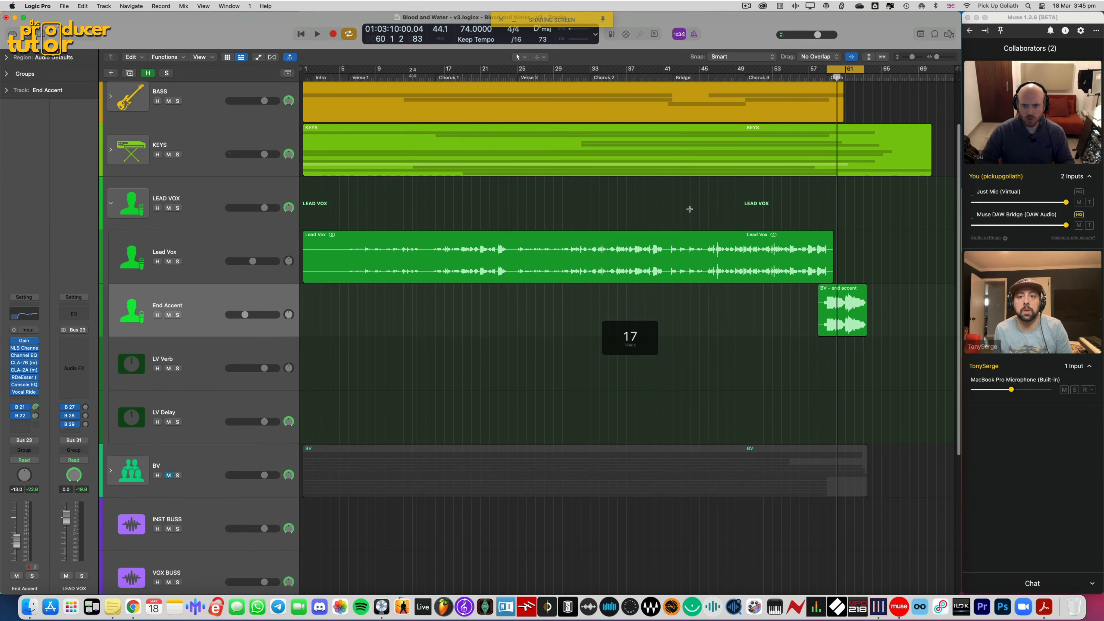
key("super+Up")
key("super+Up")
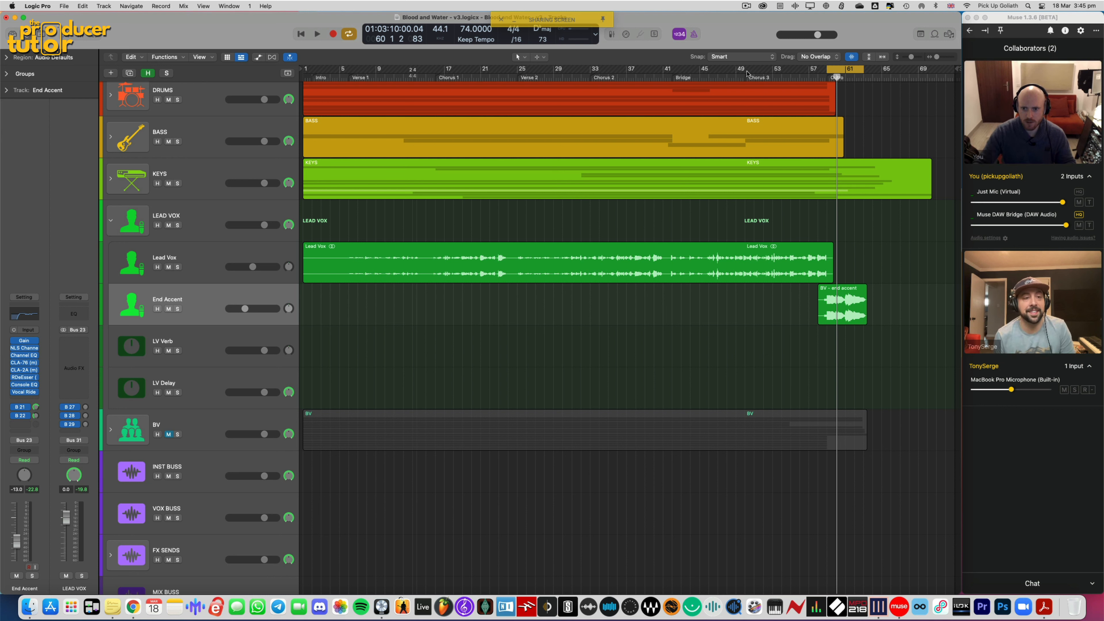
left_click_drag(746, 69, 827, 69)
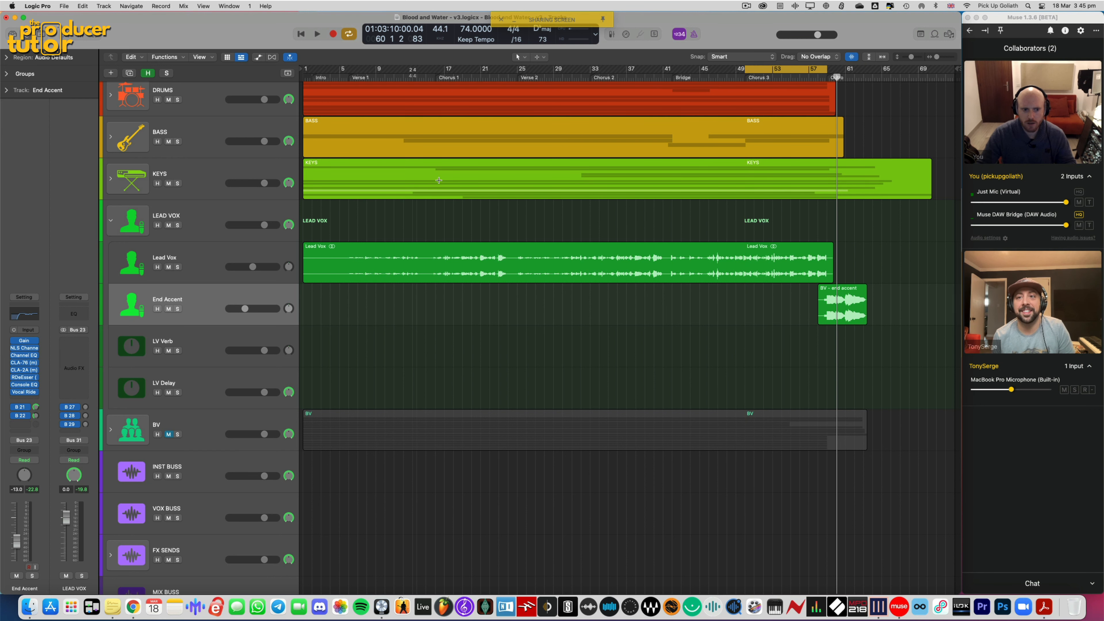
Collapse the LEAD VOX stack, then expand and unmute the BV stack to show its individual tracks
left_click(111, 222)
left_click(111, 269)
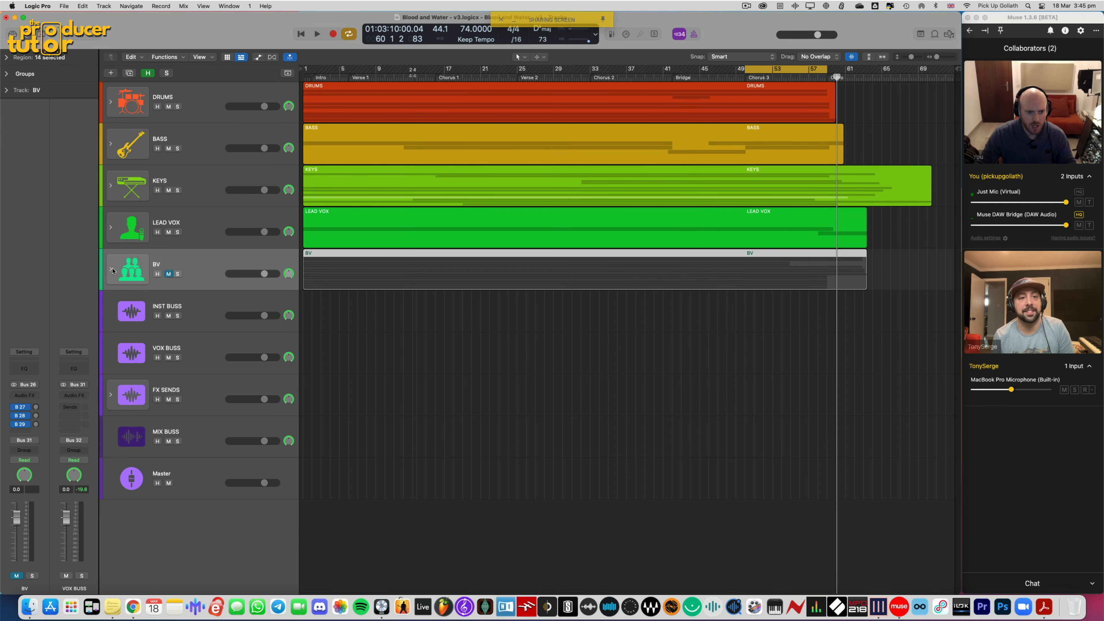
scroll(169, 275, "down", 3)
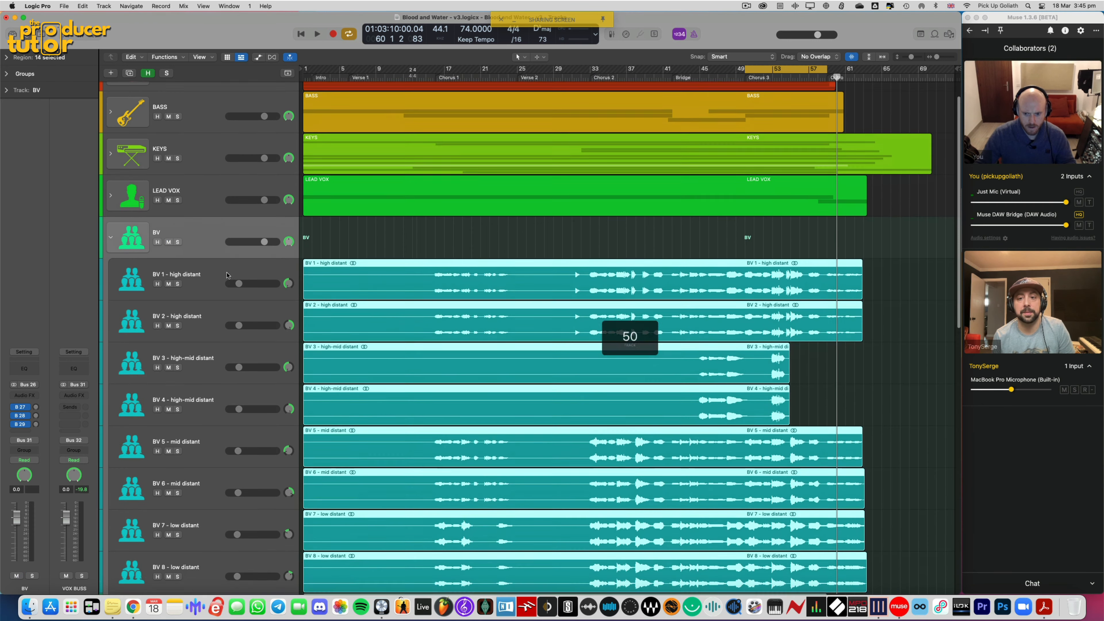
key("super+Up")
key("super+Up")
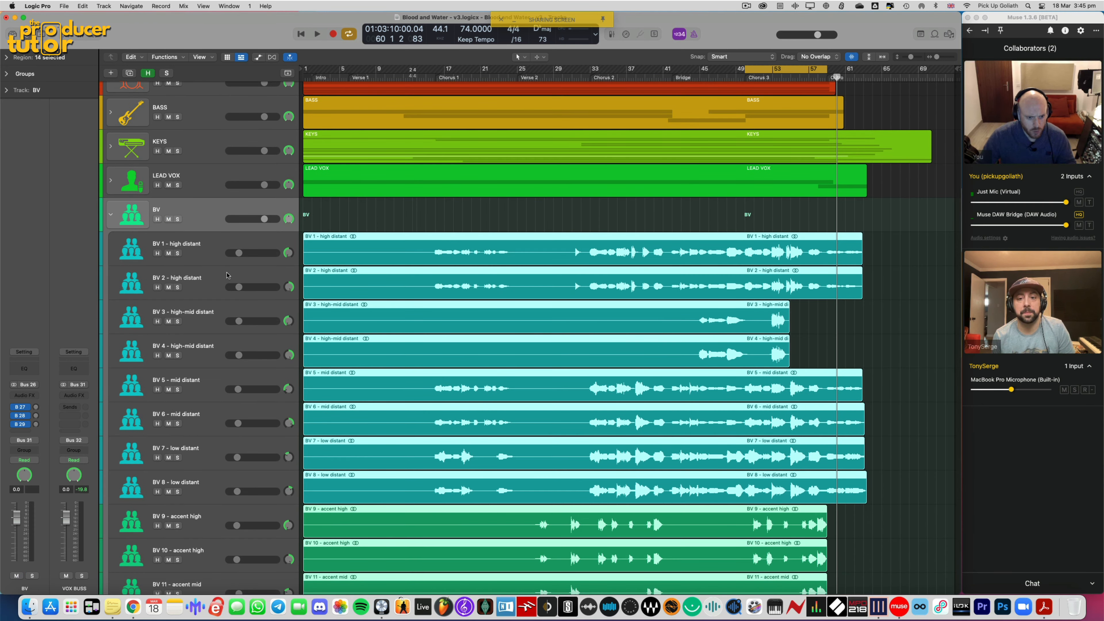
scroll(227, 275, "down", 1)
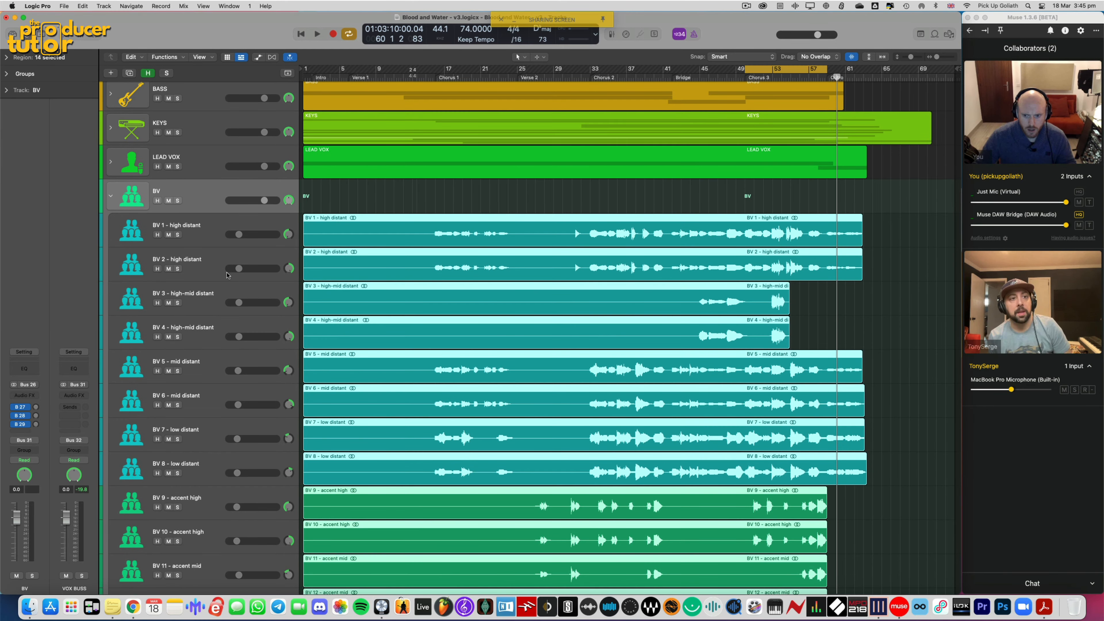
Solo tracks BV 1 through BV 8 and play Chorus 3 with the mixer open
left_click_drag(177, 235, 177, 482)
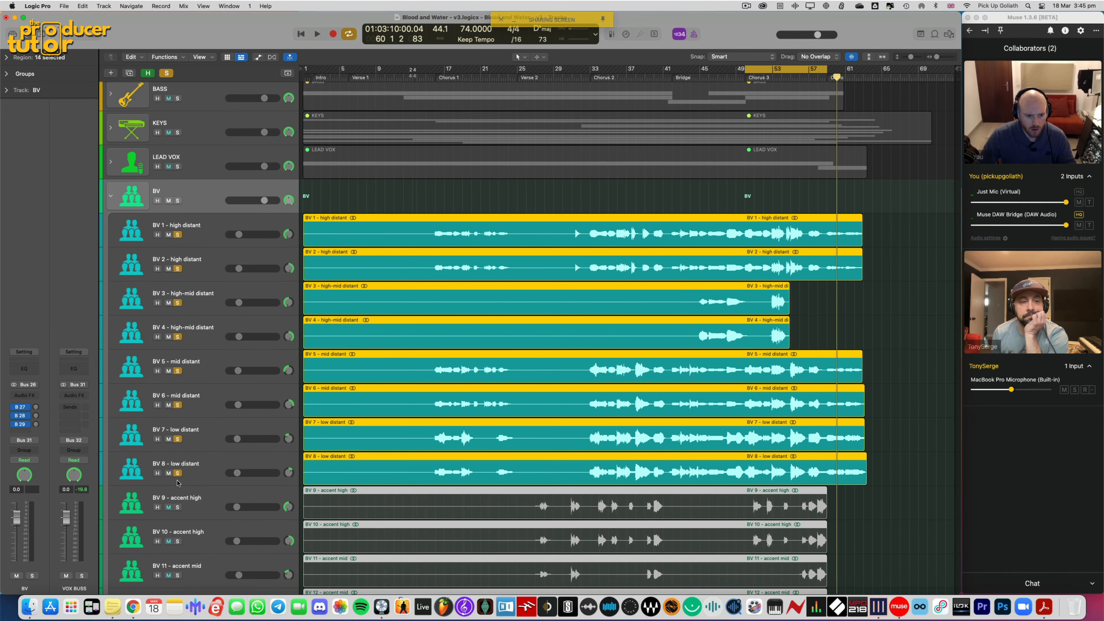
key("space")
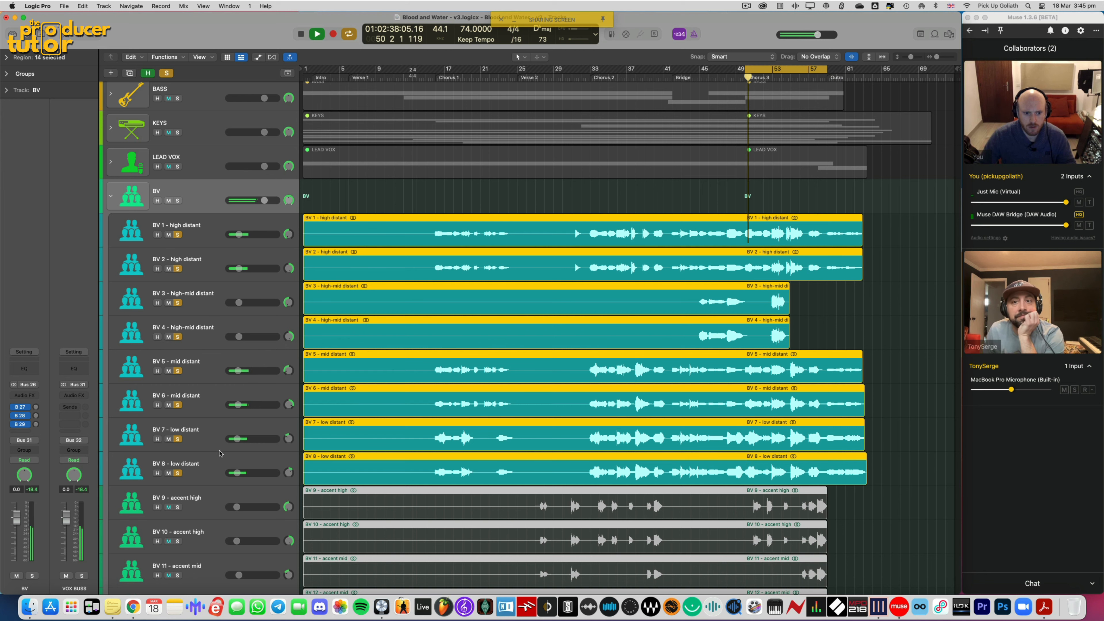
key("x")
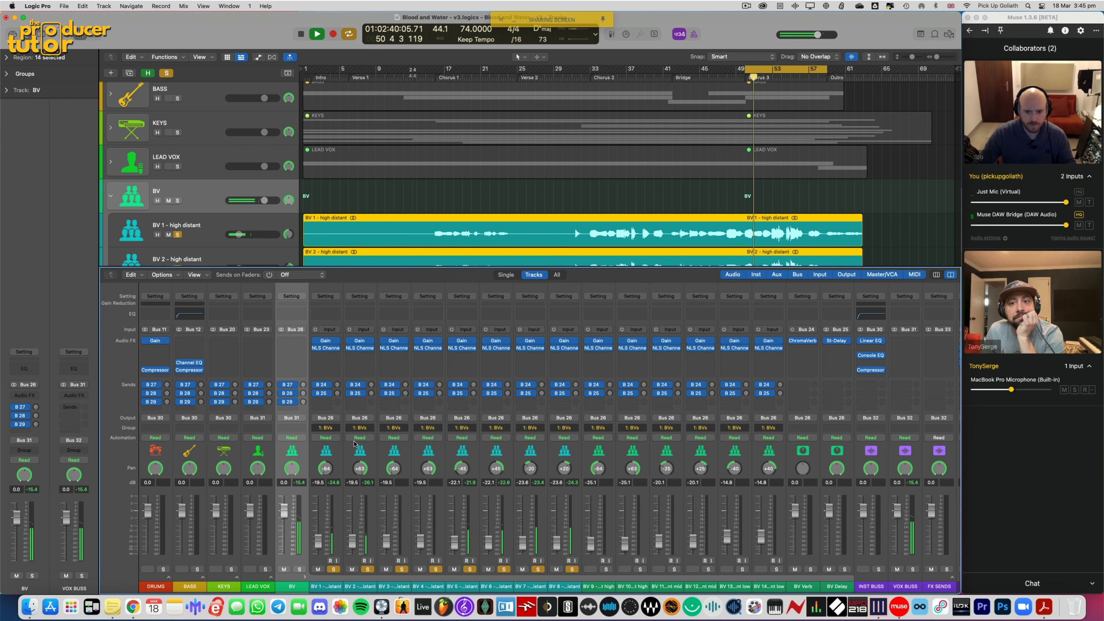
Stop playback, select the BV 1 through BV 8 channels, and route their outputs to Bus 10
left_click(335, 453)
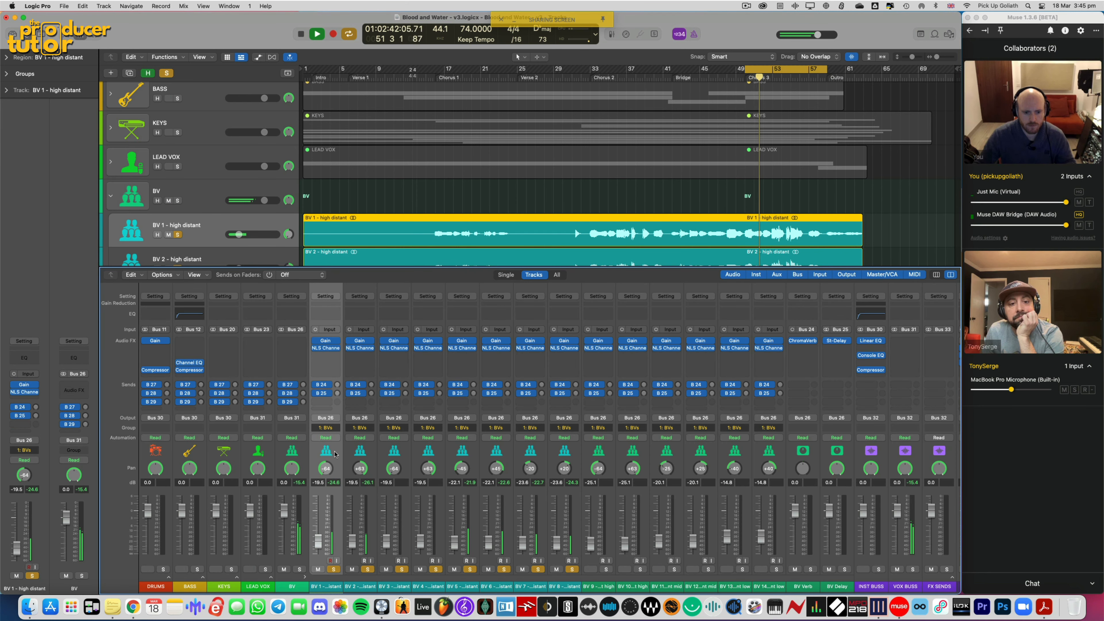
key("space")
left_click(568, 454, "shift")
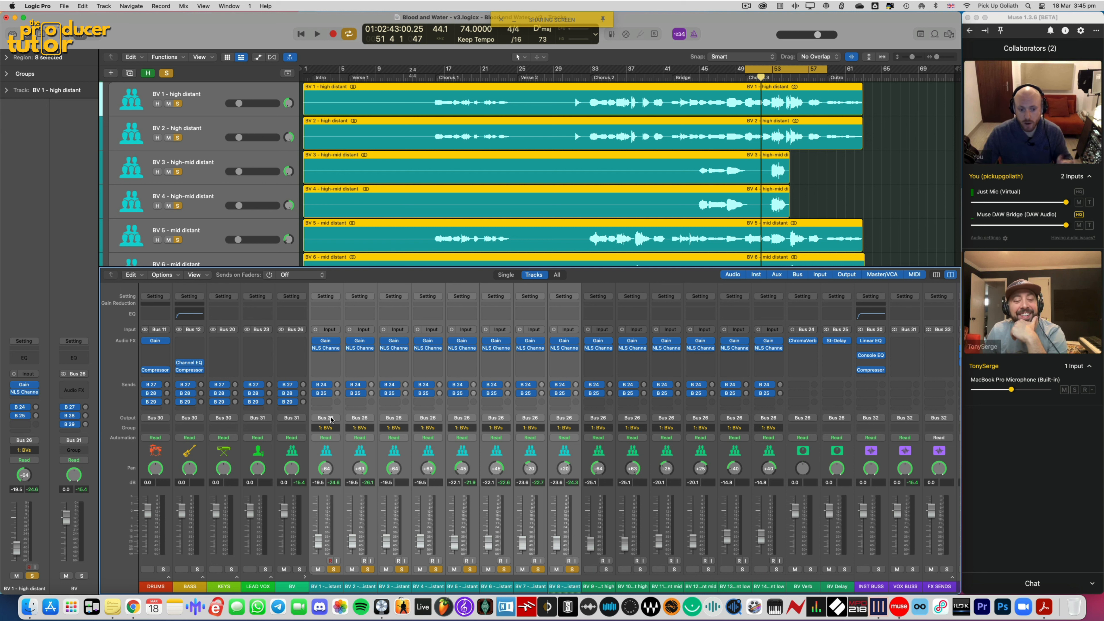
left_click(330, 419)
mouse_move(357, 454)
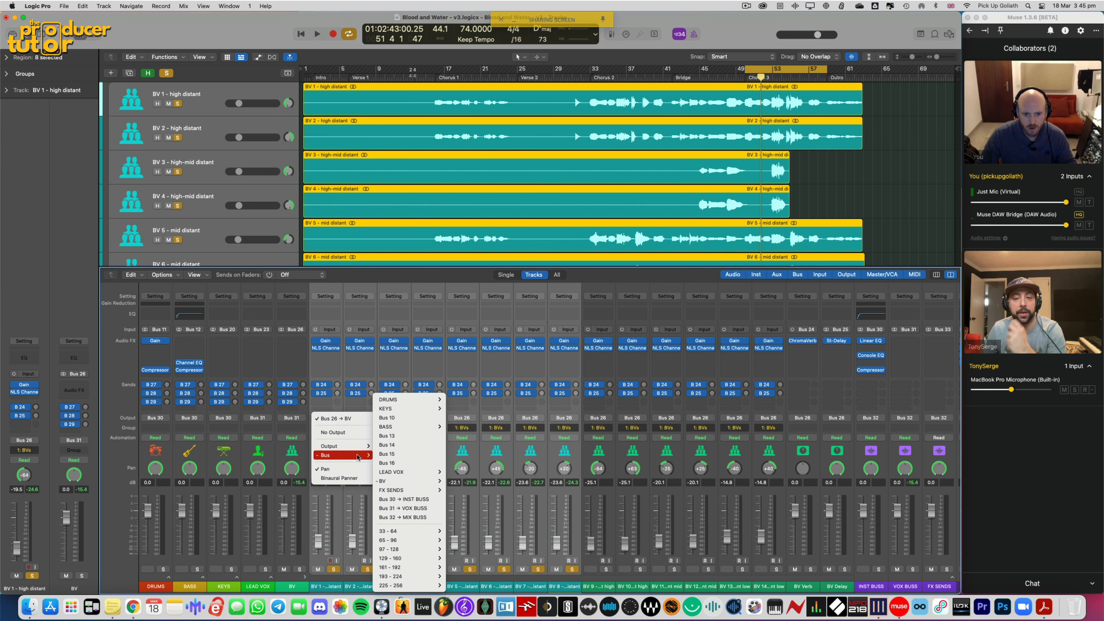
left_click(402, 418)
Create an arrangement track for the new Bus 10 aux and place it directly below BV 8
scroll(764, 482, "right", 5)
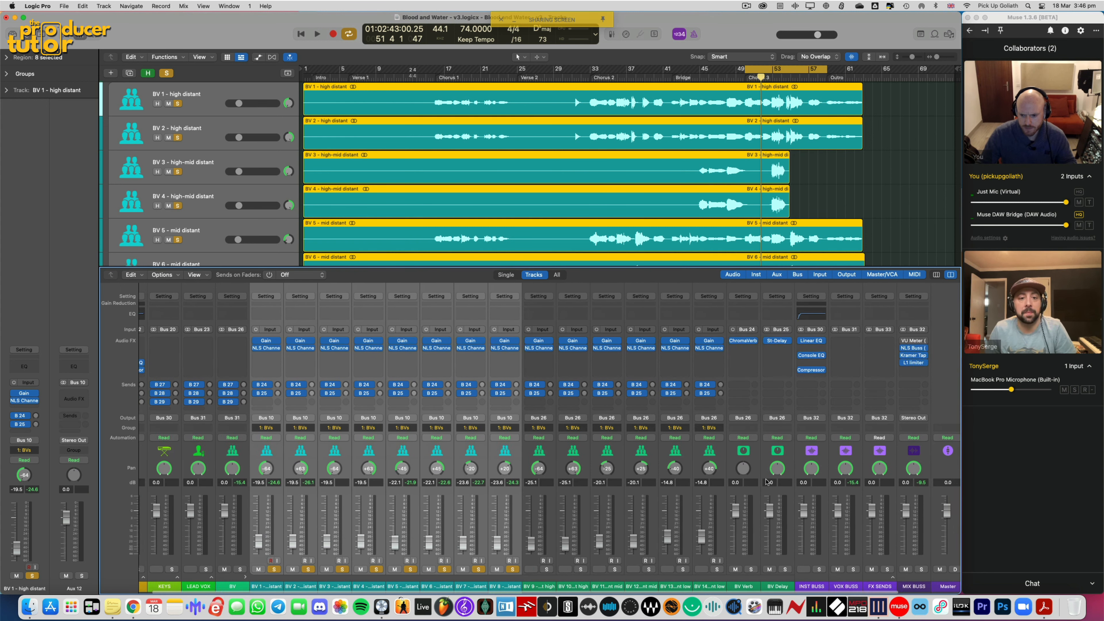
left_click(896, 453)
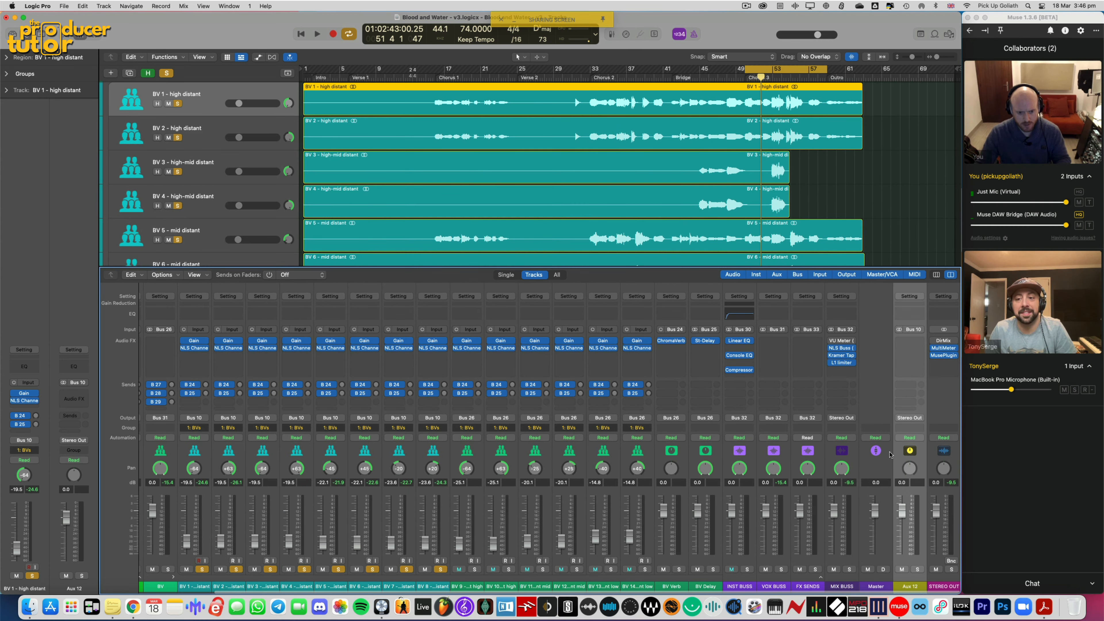
key("ctrl+t")
key("x")
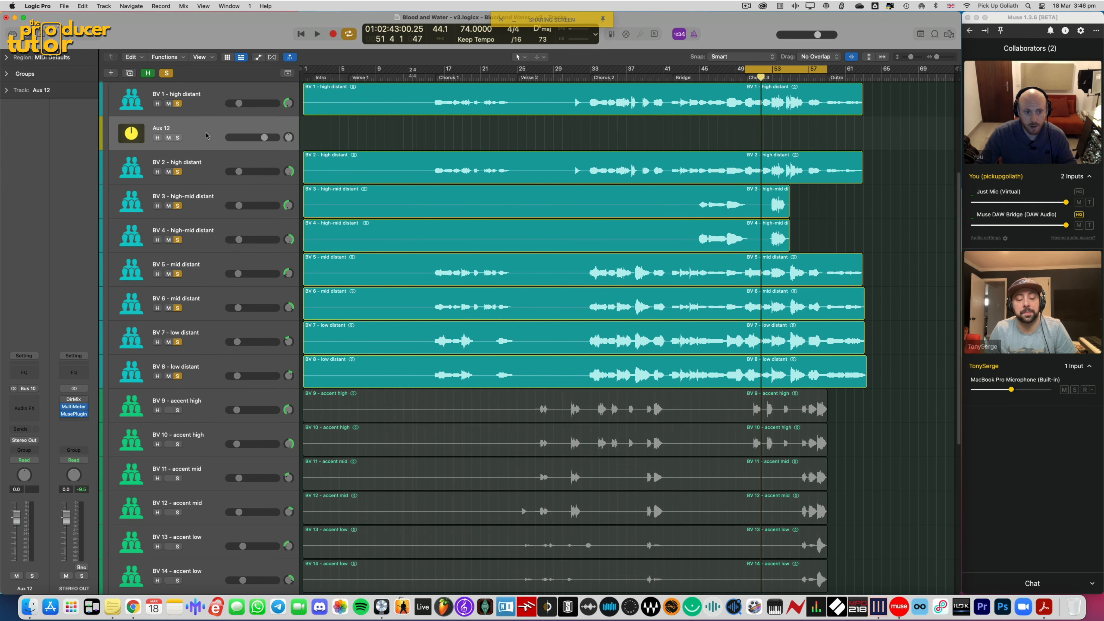
left_click_drag(207, 134, 207, 380)
Rename the Bus 10 aux channel as BV Buss 1
key("x")
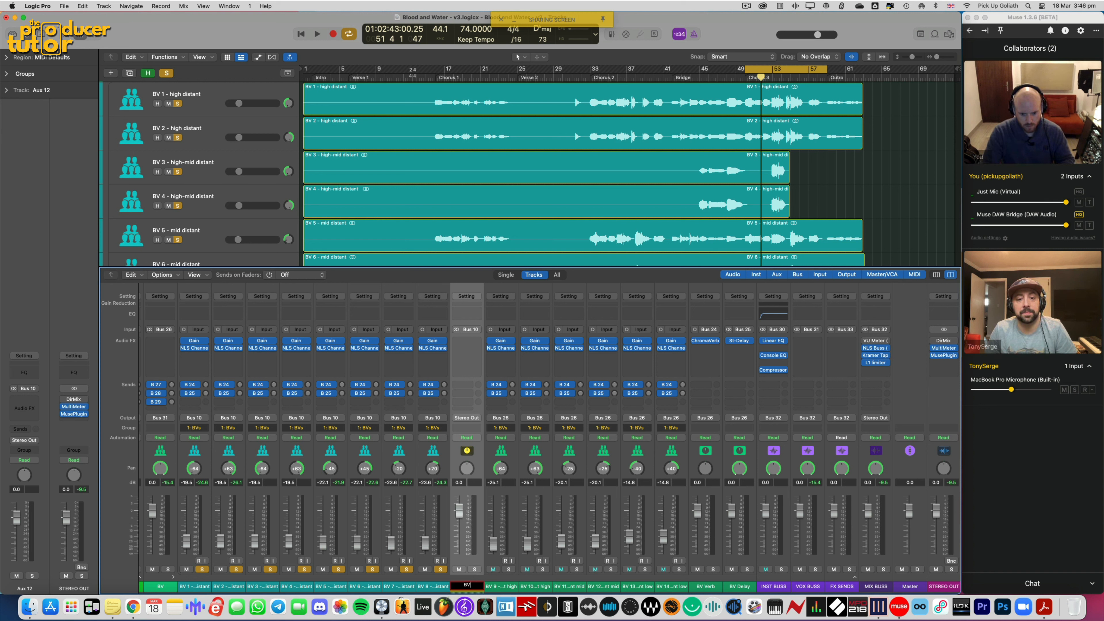
key("Escape")
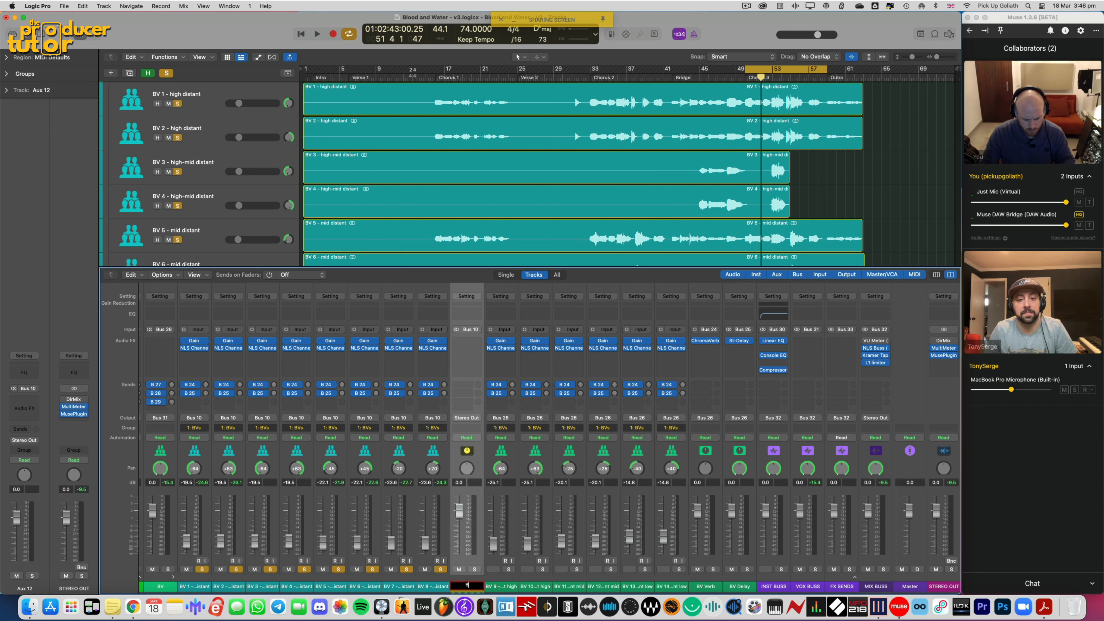
key("Return")
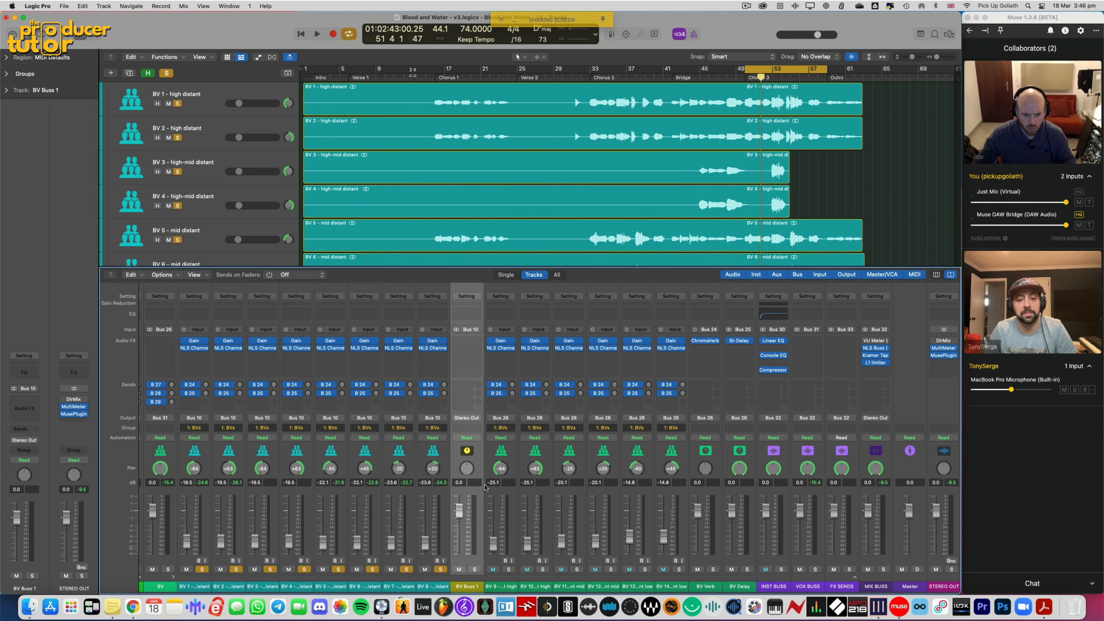
key("x")
key("x")
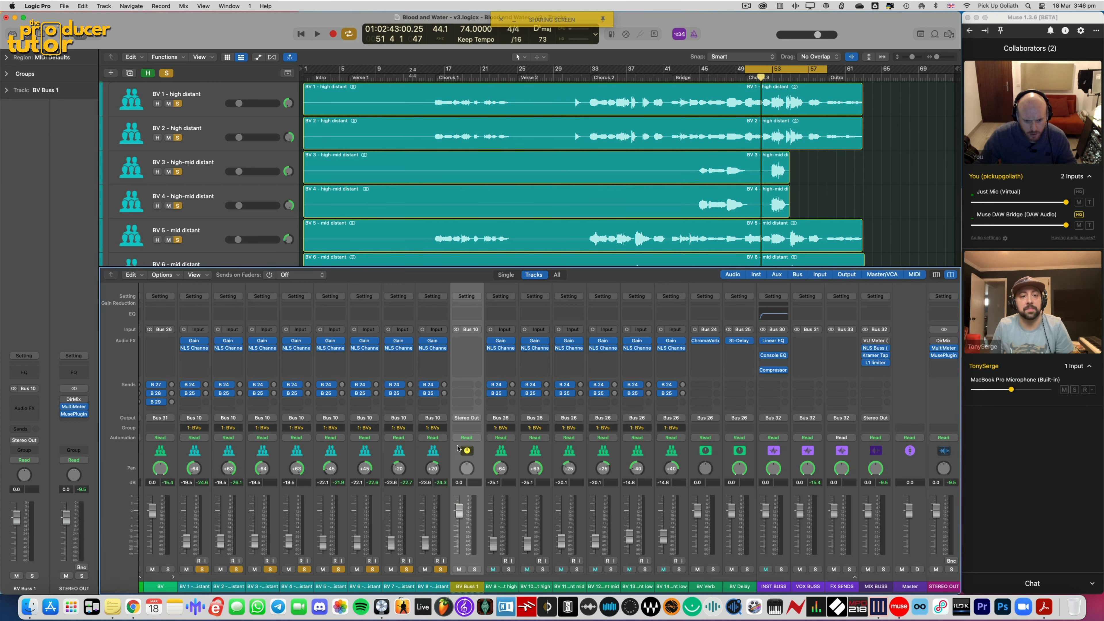
scroll(457, 447, "left", 3)
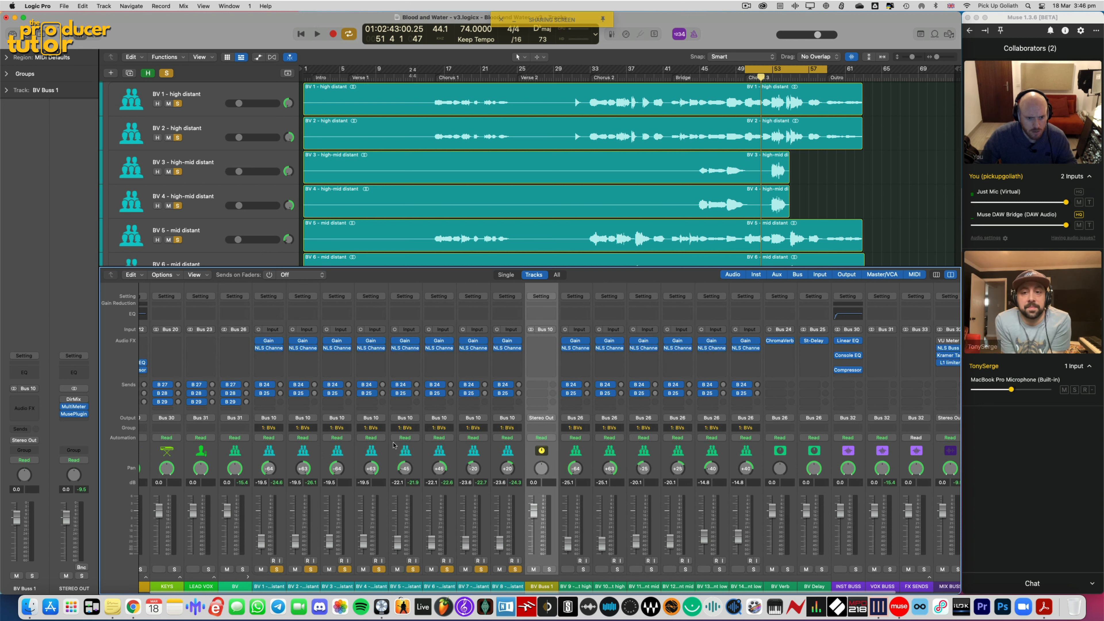
Route the output of the BV Buss 1 channel to Bus 26, the main BV bus
left_click(542, 419)
mouse_move(561, 455)
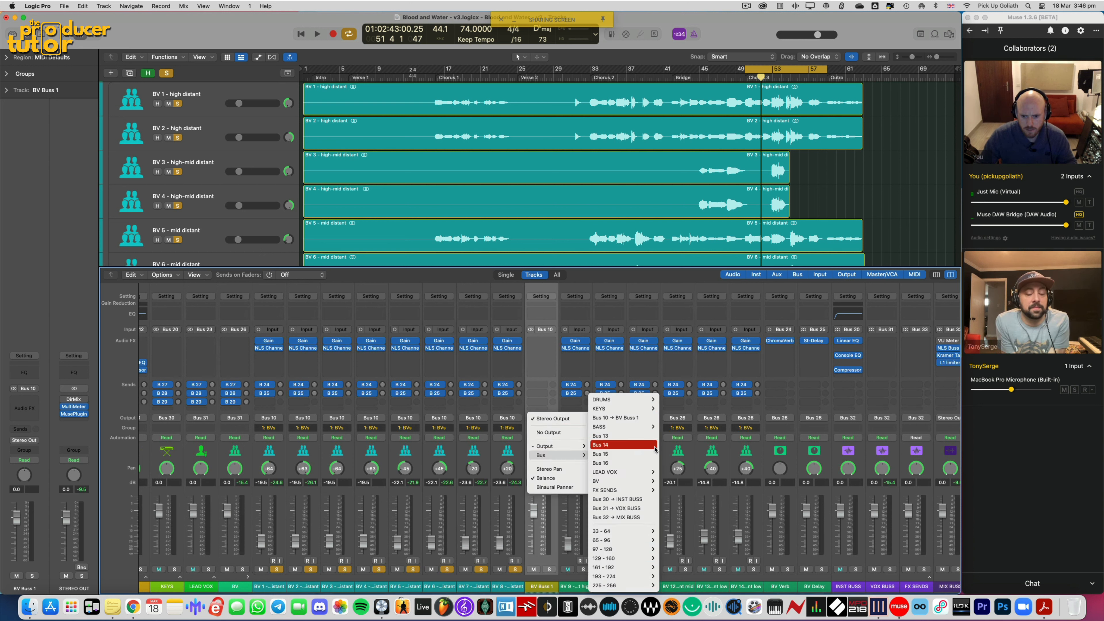
mouse_move(641, 481)
left_click(684, 498)
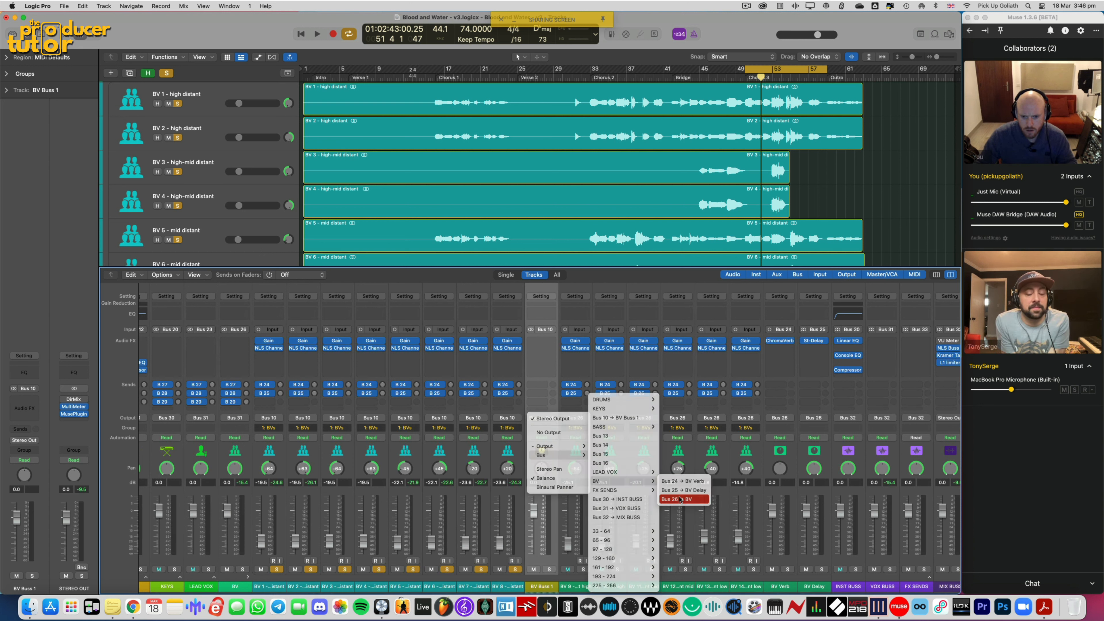
Recolour BV Buss 1 in the same teal as the BV 8 - low distant track
key("x")
key("Up")
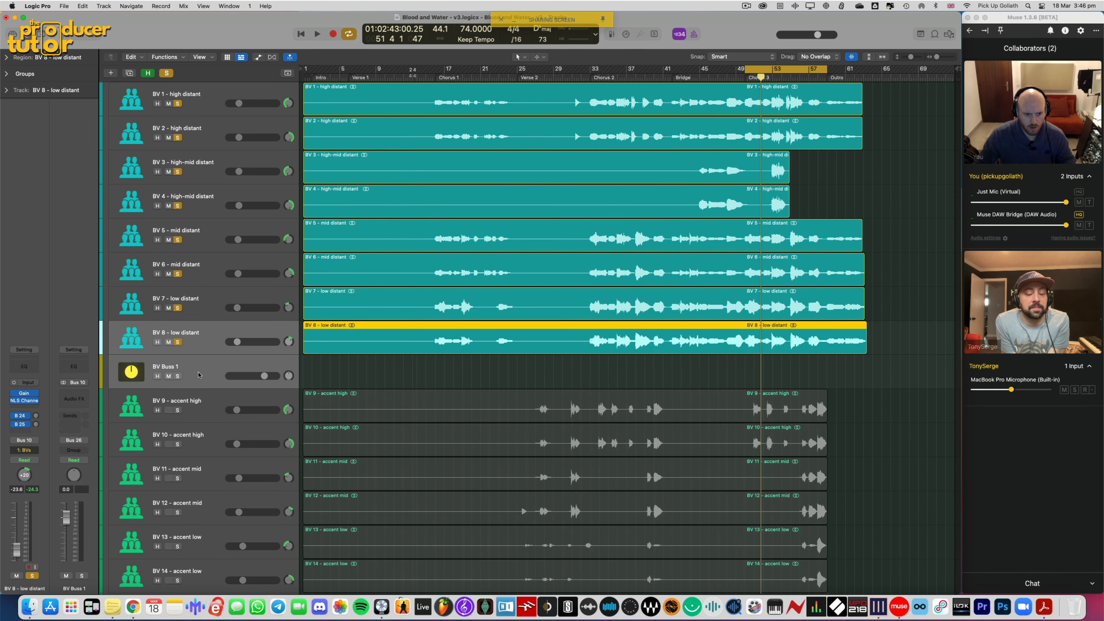
key("alt+c")
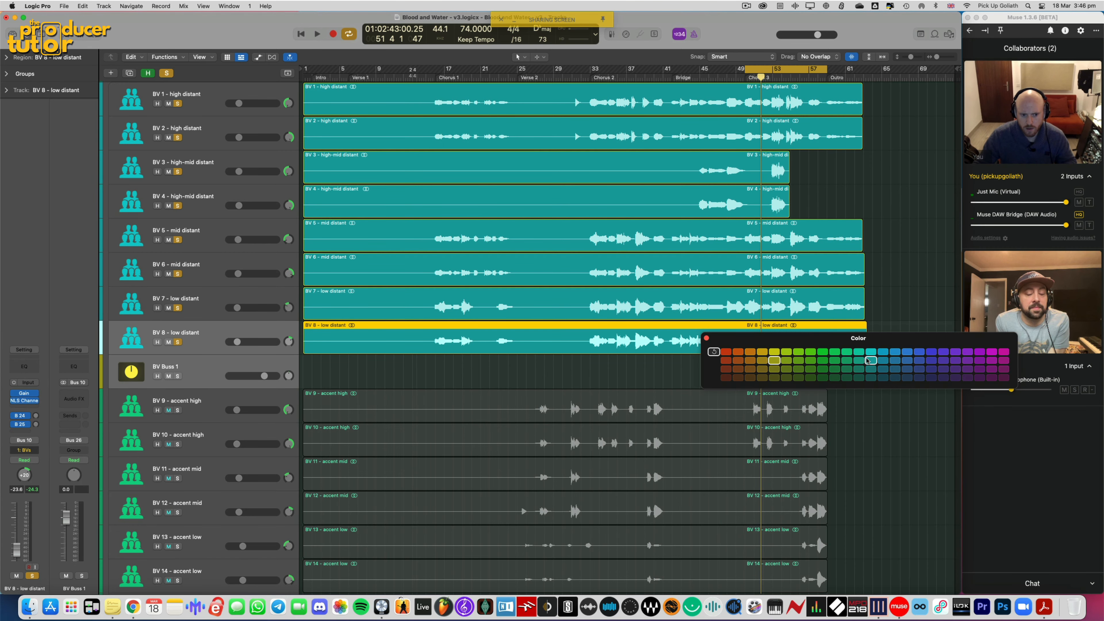
key("x")
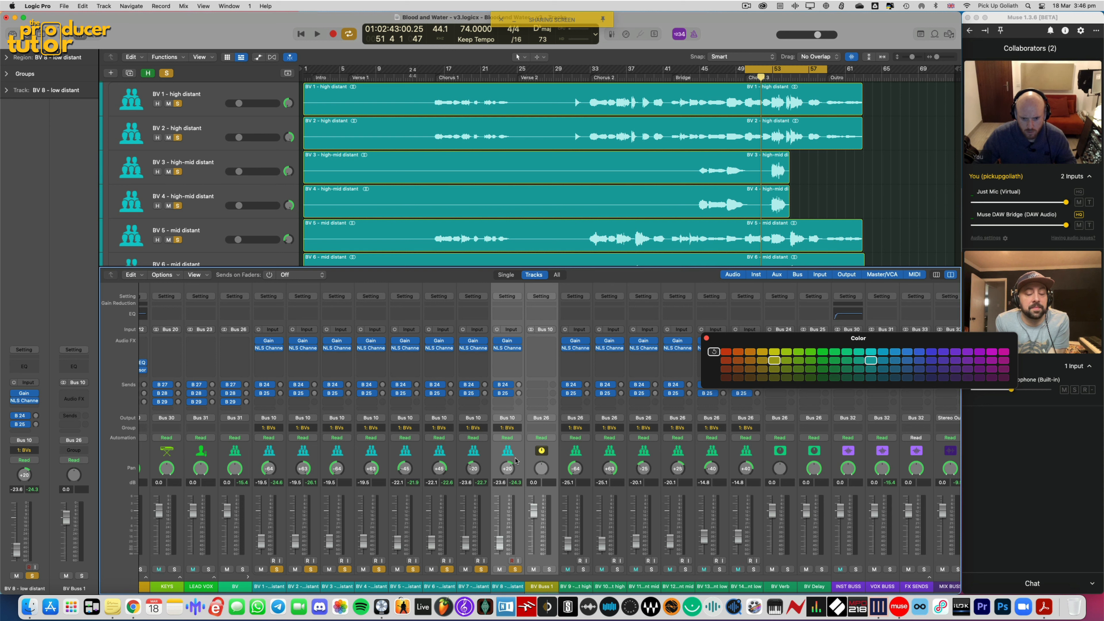
left_click(515, 461)
left_click(533, 461, "shift")
left_click(871, 361)
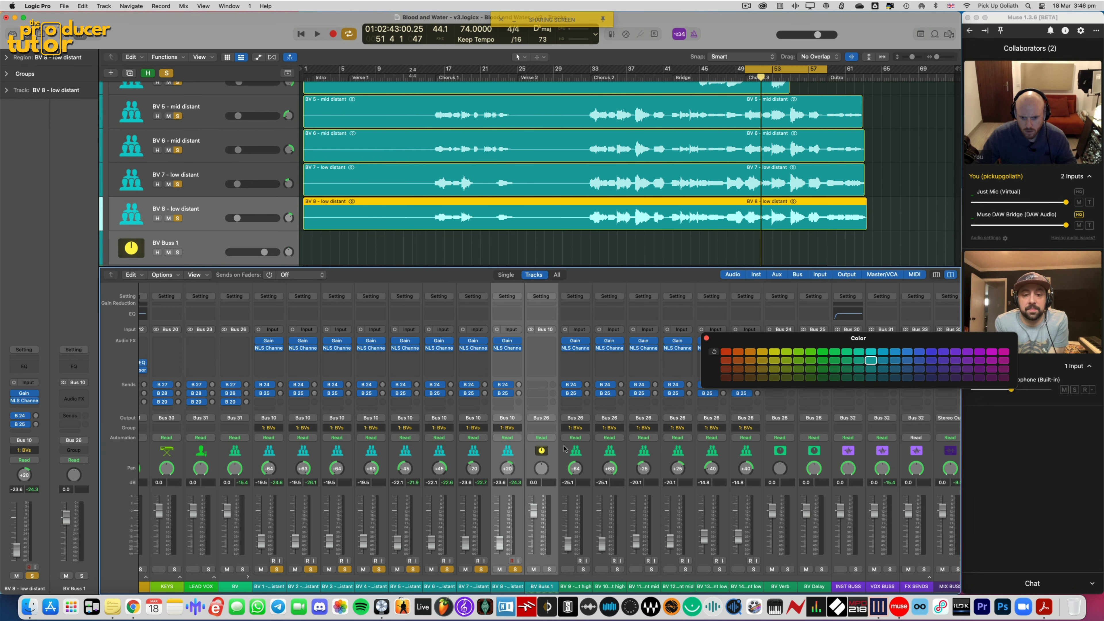
left_click(543, 452)
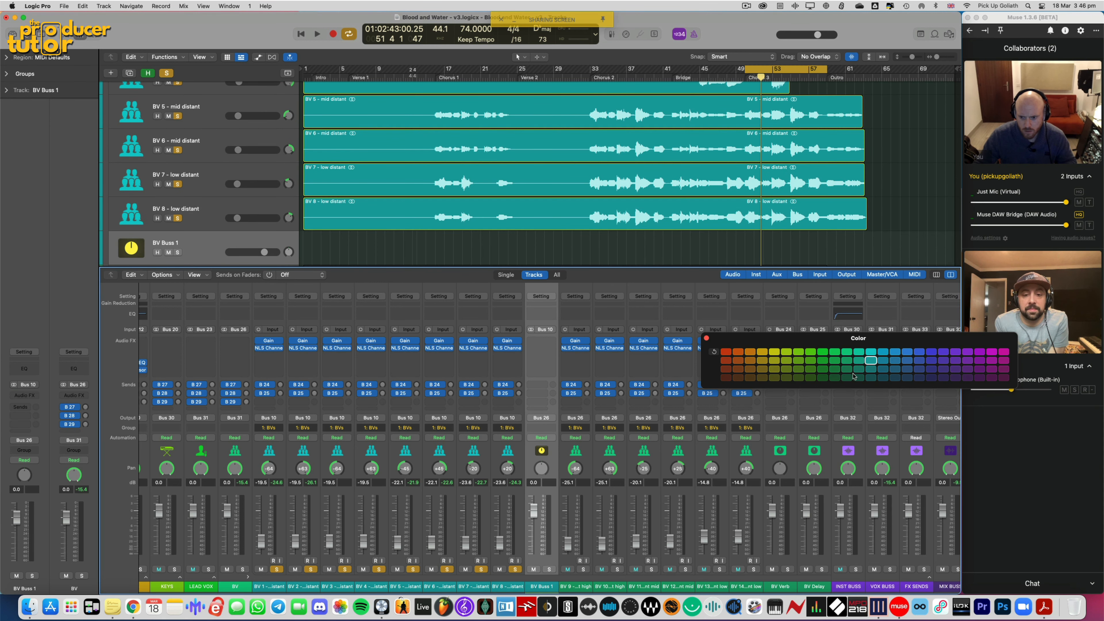
left_click(706, 339)
Change the BV Buss 1 track icon to the round fader symbol from the Other category
key("x")
left_click(130, 254)
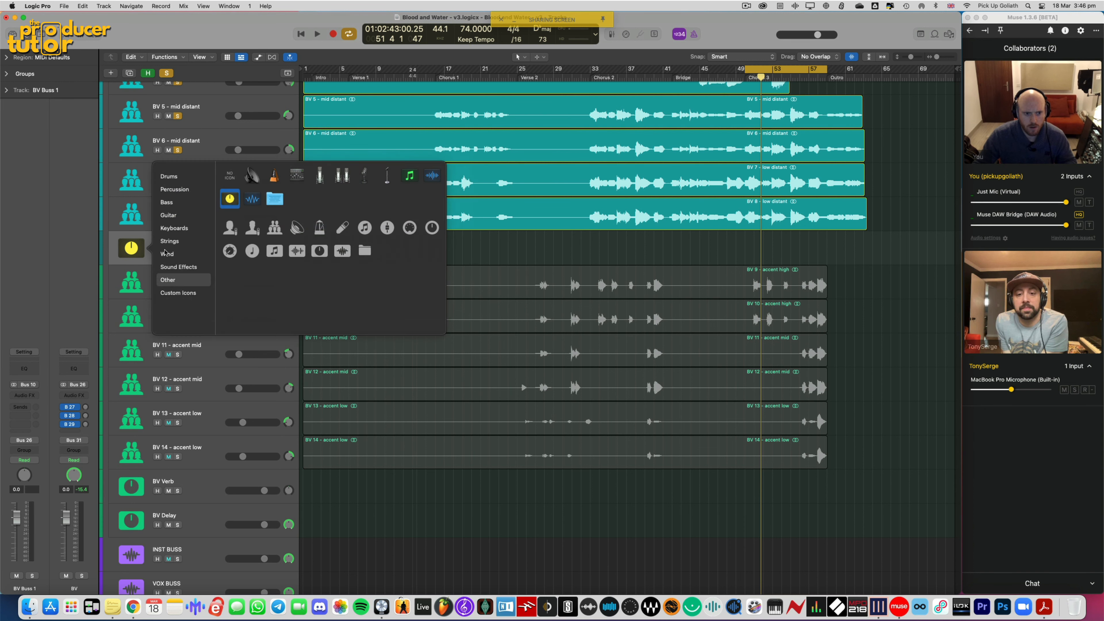
left_click(368, 228)
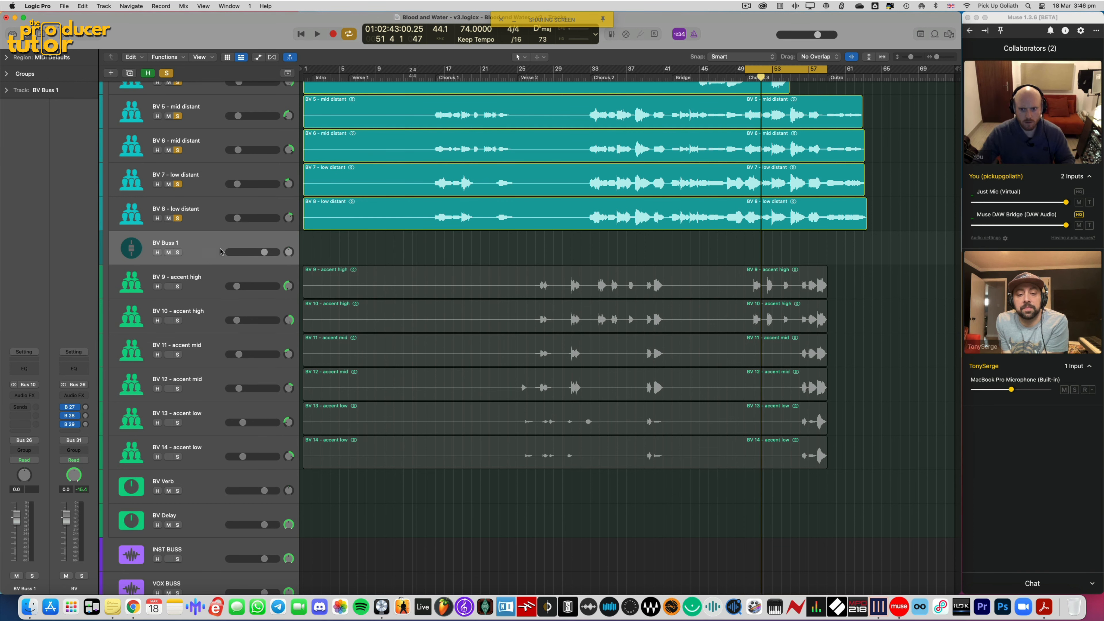
Solo the BV Buss 1 channel with the mixer open and play Chorus 3
key("x")
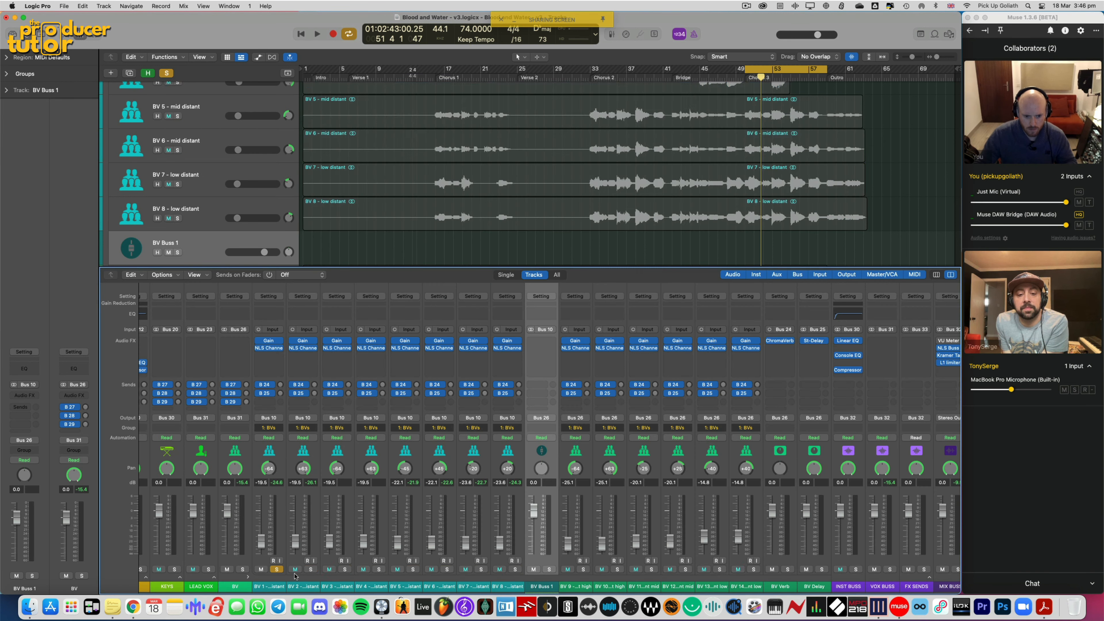
left_click(549, 570)
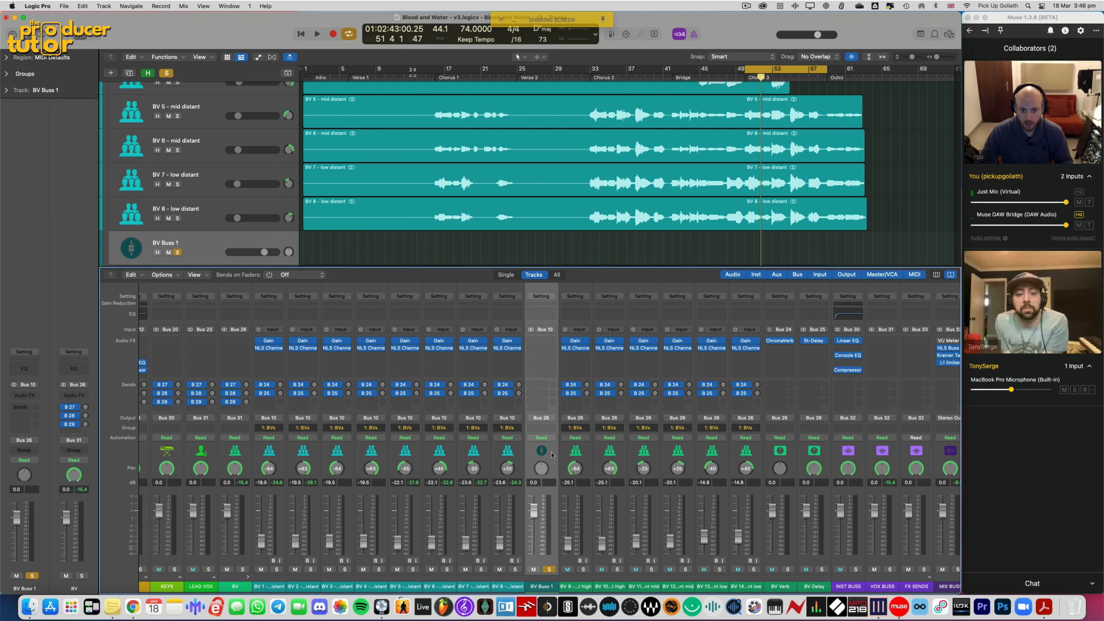
key("space")
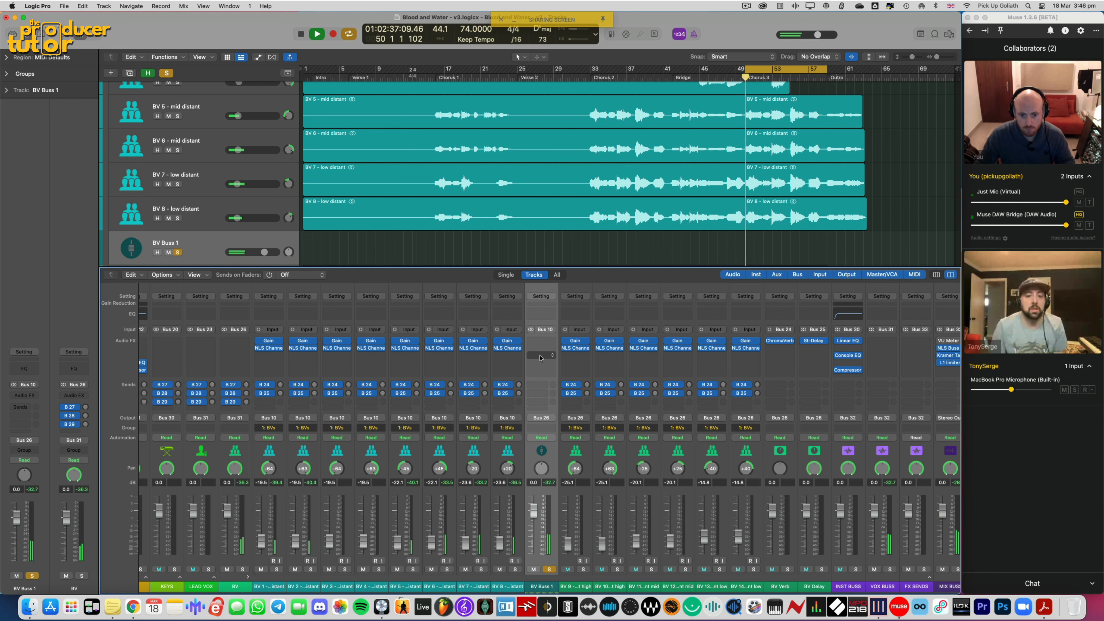
Insert a Channel EQ on BV Buss 1 during playback, and stop the song
left_click(541, 355)
left_click(546, 316)
left_click(546, 316)
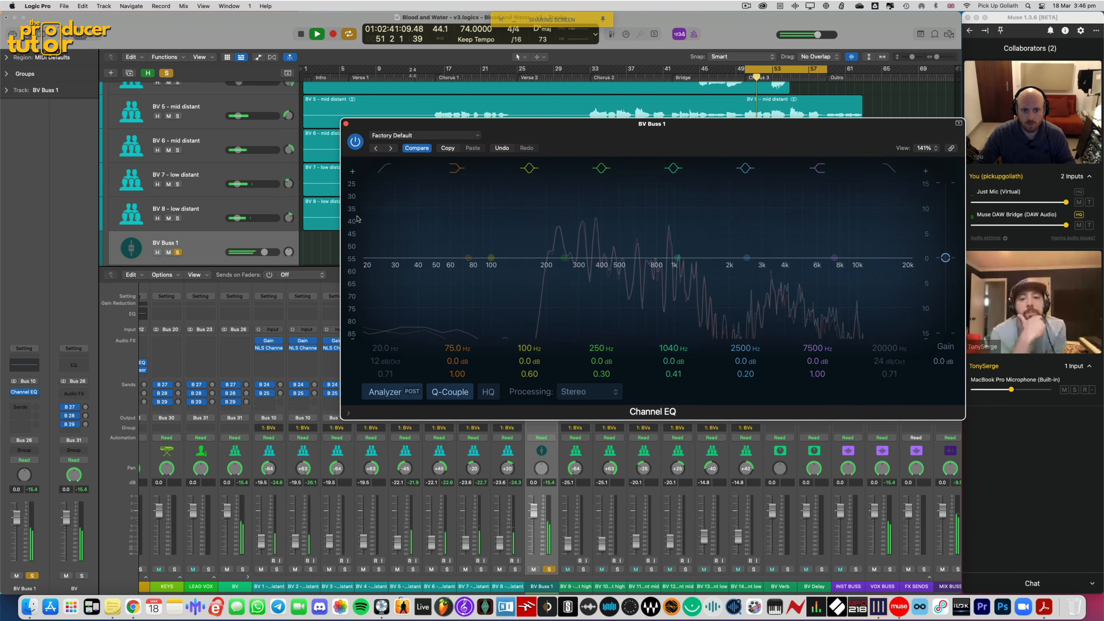
key("space")
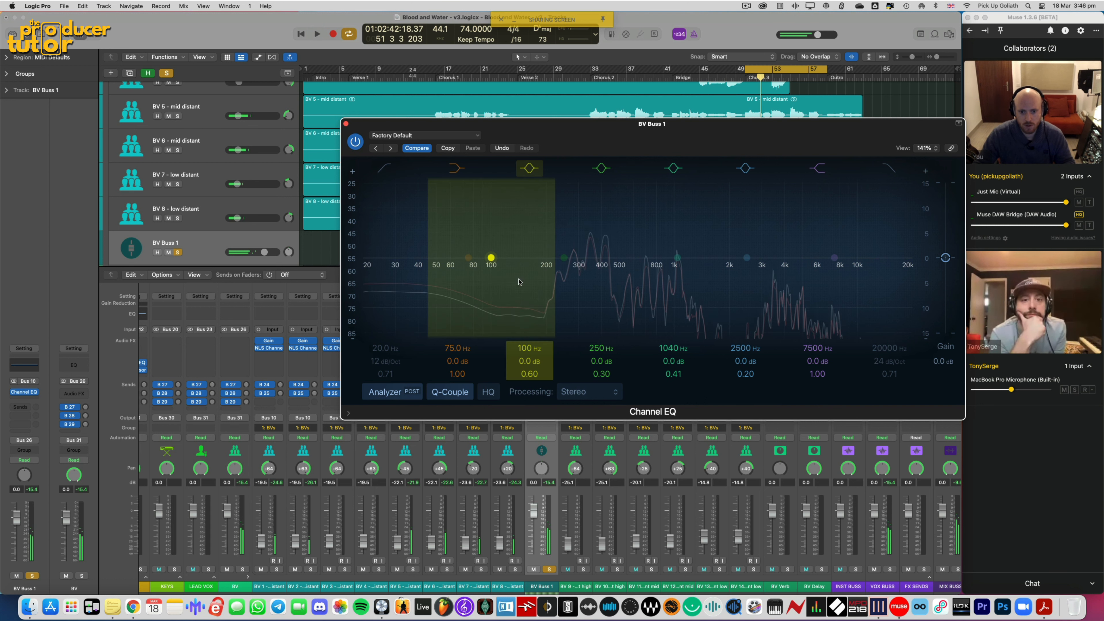
Enable the Channel EQ's low cut at 200 Hz with a 36 dB/Oct slope
left_click(384, 169)
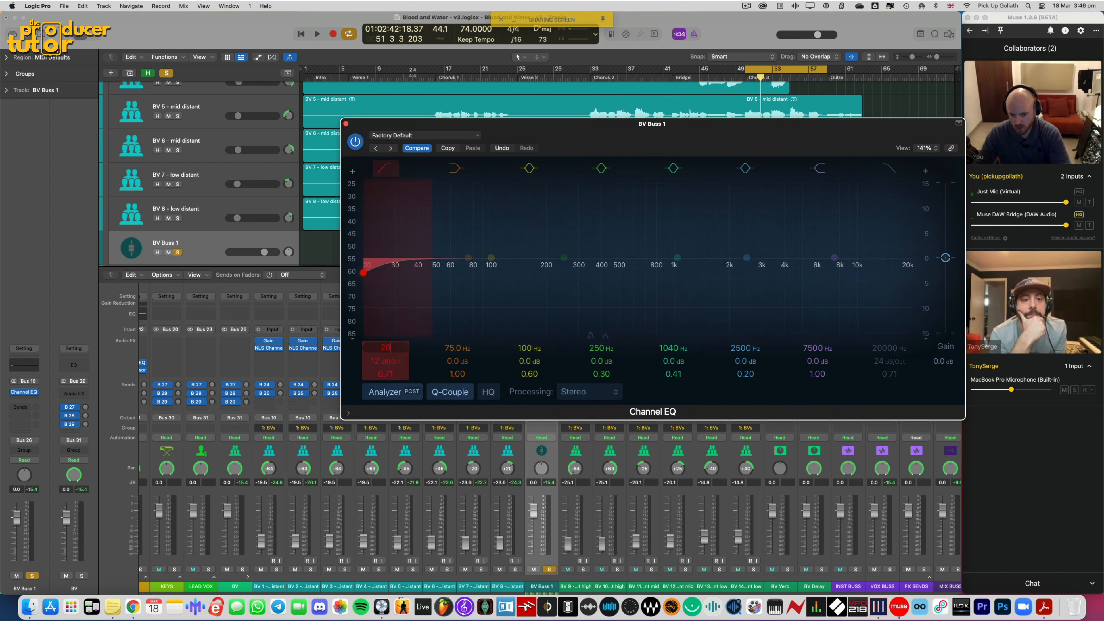
type("200")
key("Return")
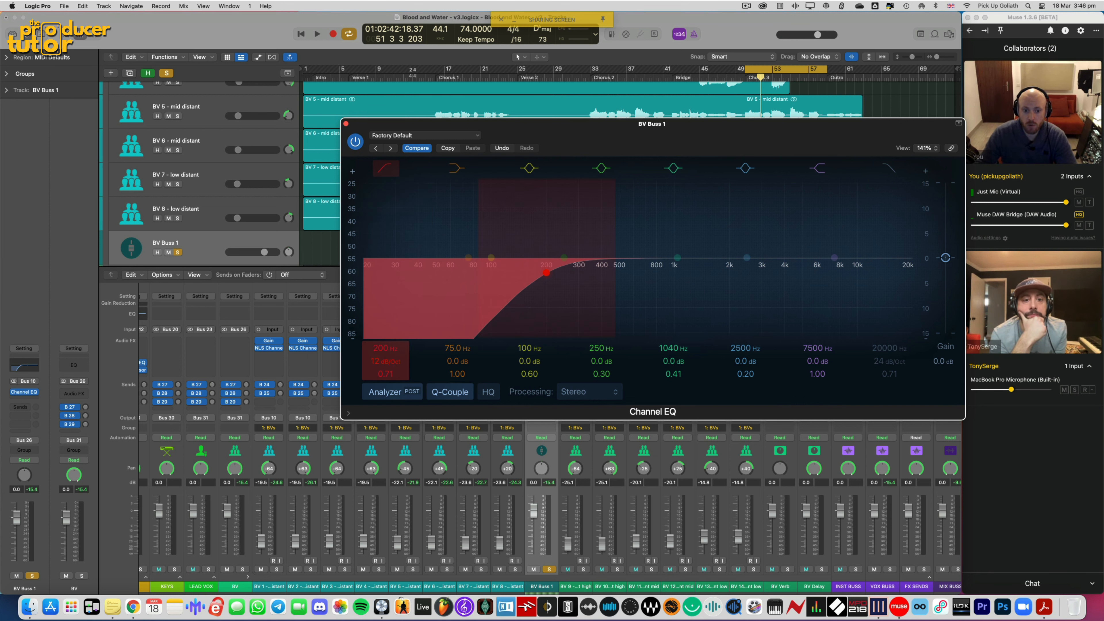
left_click_drag(385, 361, 385, 343)
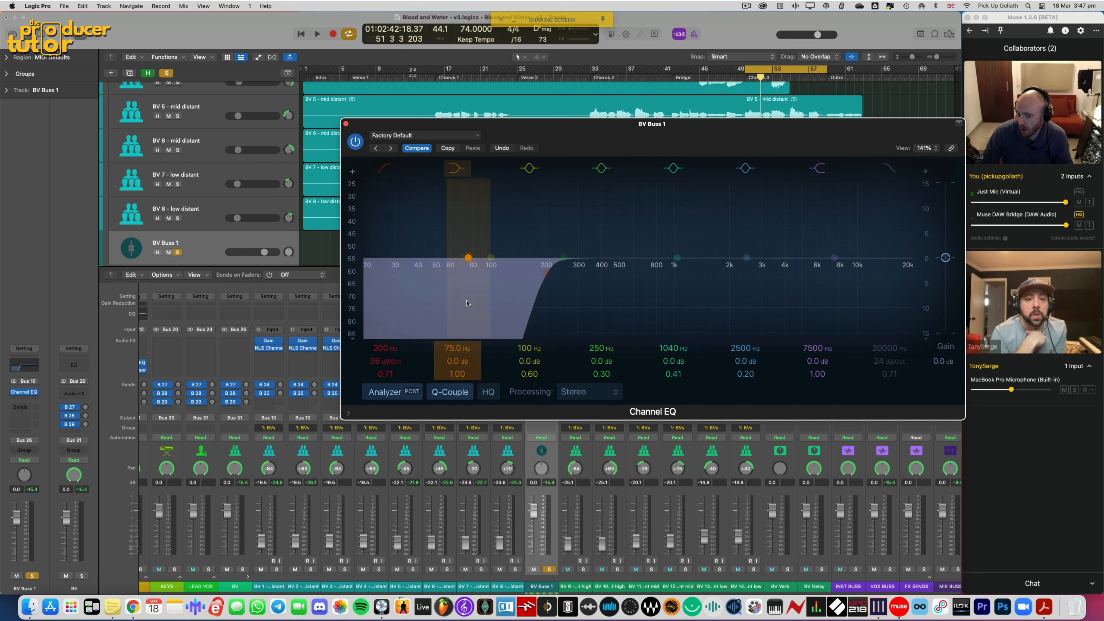
Play the chorus and compare the buss with the low cut off and on
key("space")
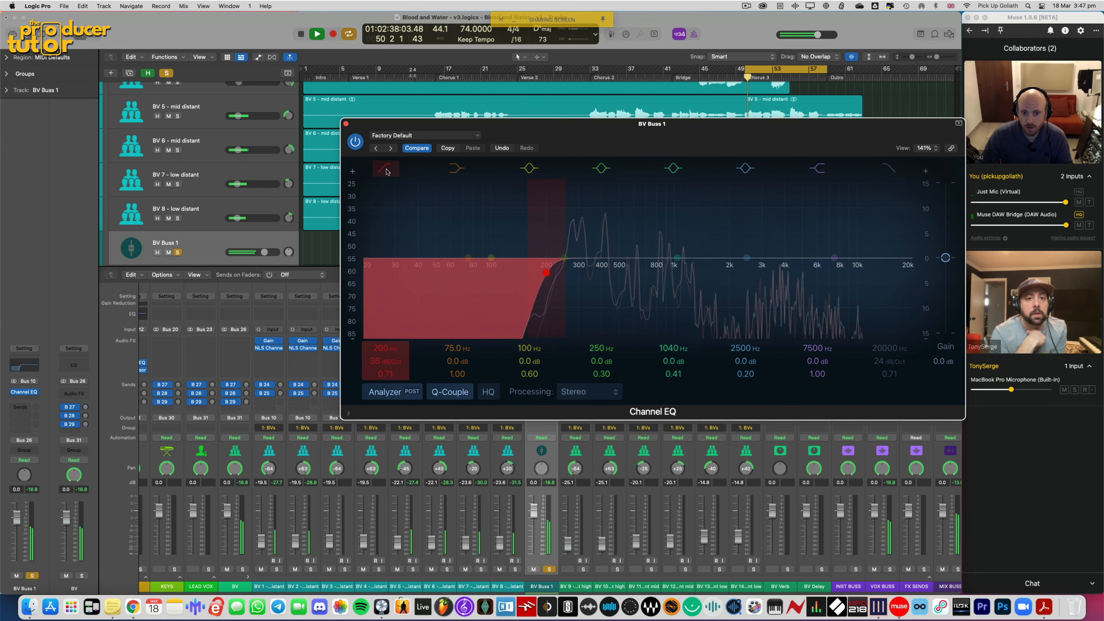
left_click(386, 170)
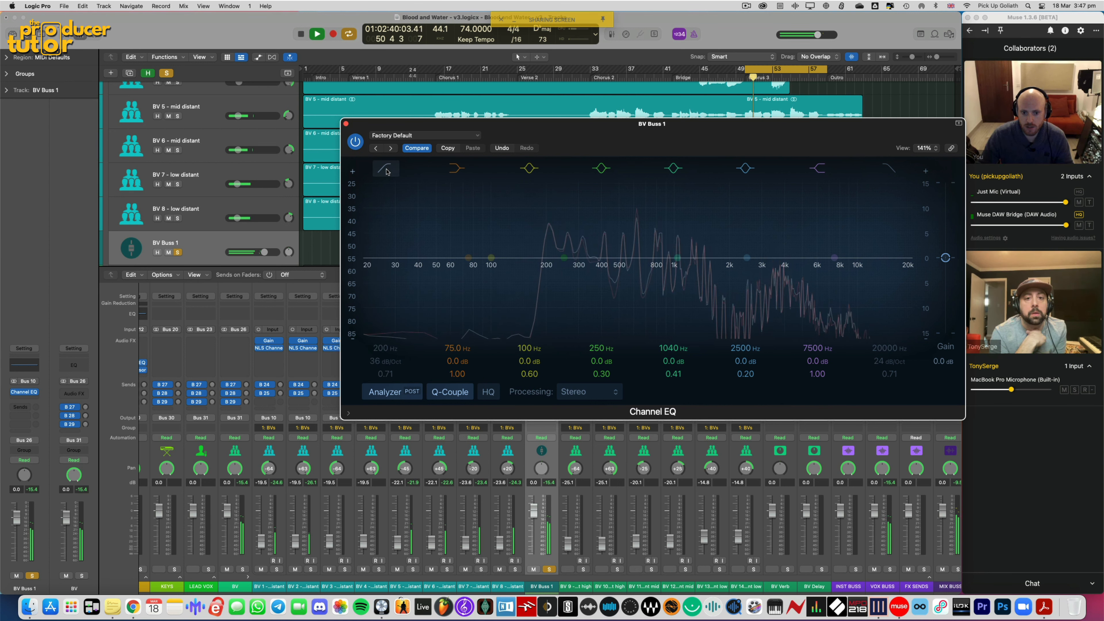
left_click(386, 170)
key("space")
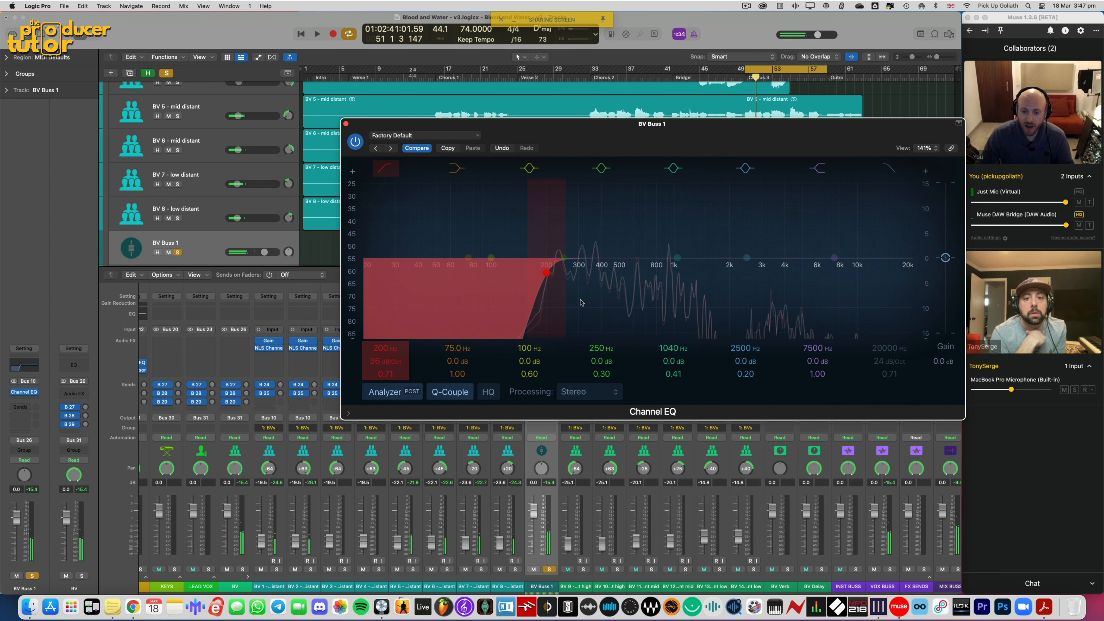
Resume playback and enable the Channel EQ's high cut at about 7600 Hz with a 24 dB/Oct slope
key("space")
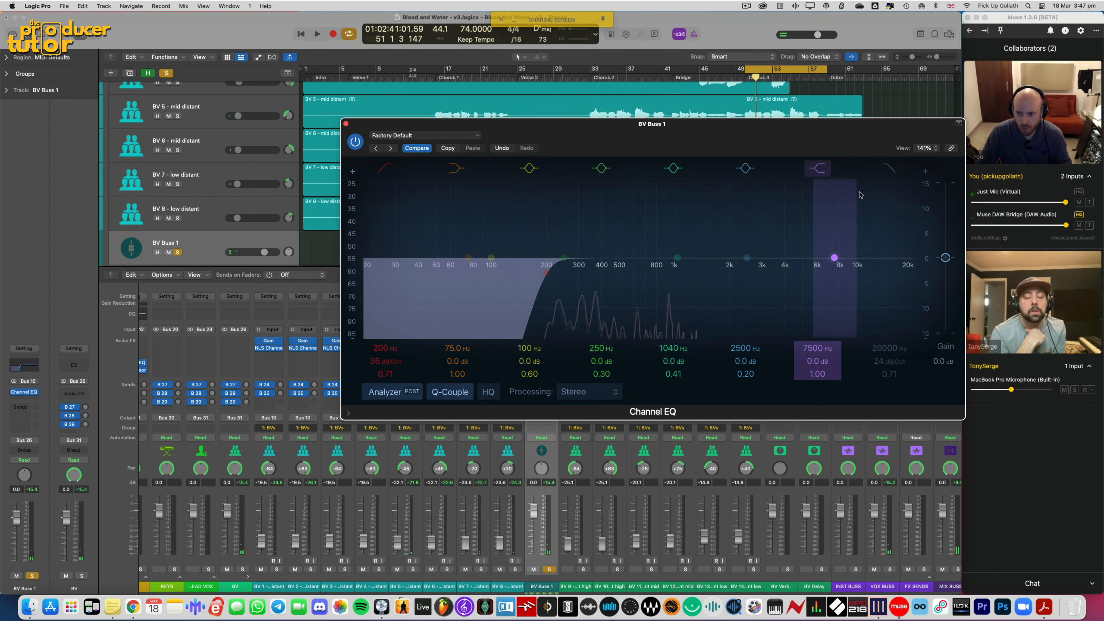
left_click(888, 168)
left_click_drag(891, 300, 818, 297)
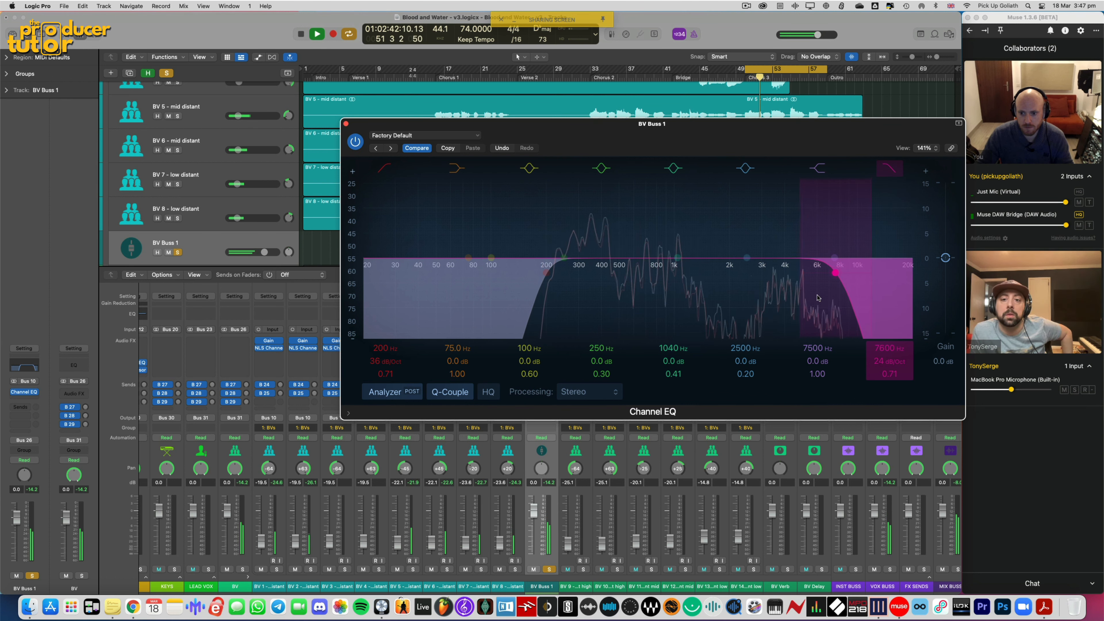
Sweep the green 250 Hz band as a boost through the midrange, ending with a cut of about 3.2 dB at 1270 Hz
left_click_drag(564, 258, 576, 225)
scroll(572, 219, "up", 5)
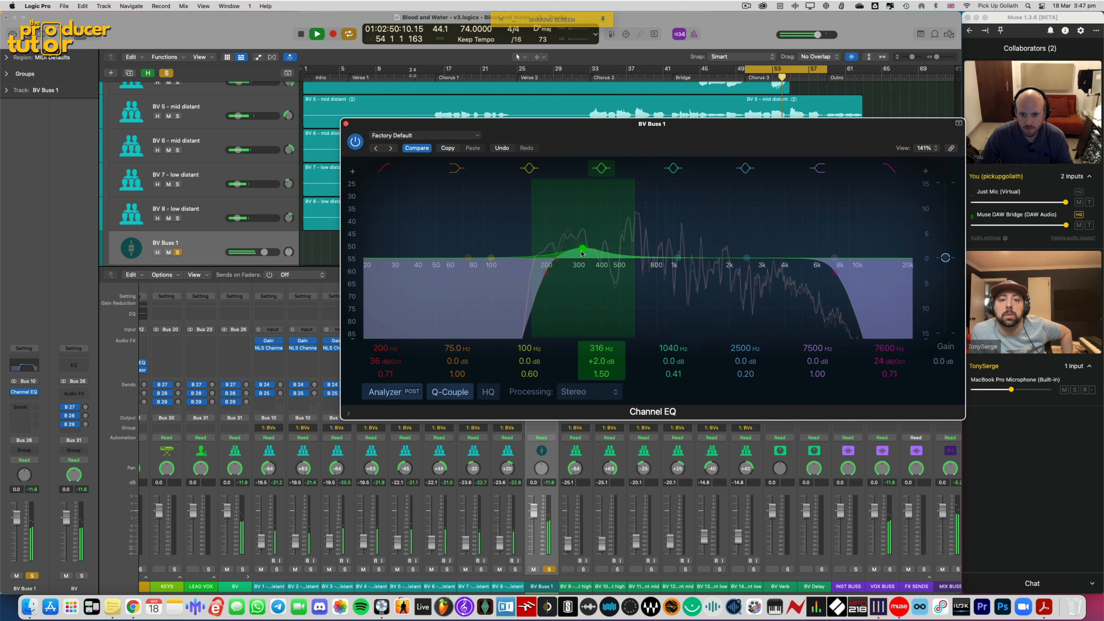
left_click_drag(582, 248, 664, 228)
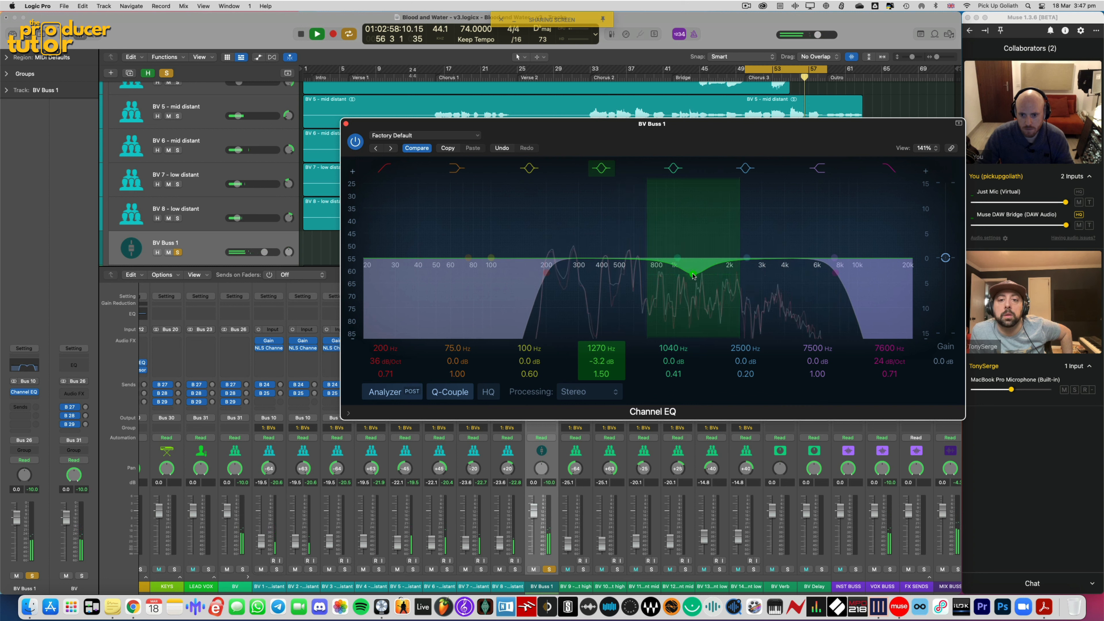
Boost the blue 2500 Hz band to about +6.5 dB at 2780 Hz, switch the band off to compare, and close the Channel EQ
left_click_drag(747, 257, 750, 216)
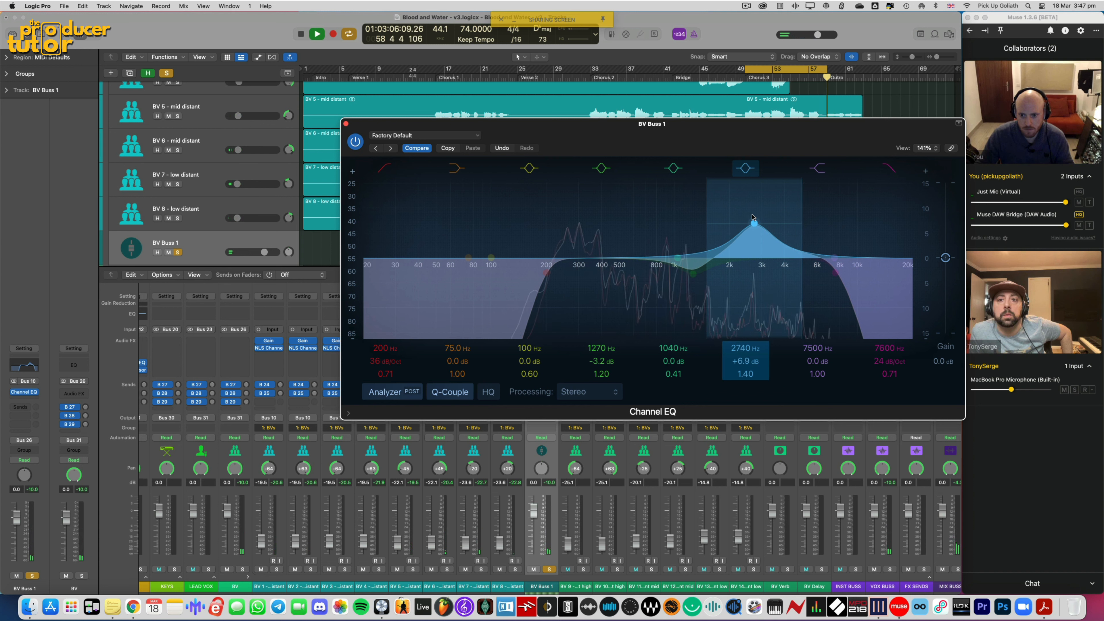
left_click_drag(752, 217, 753, 217)
left_click(746, 169)
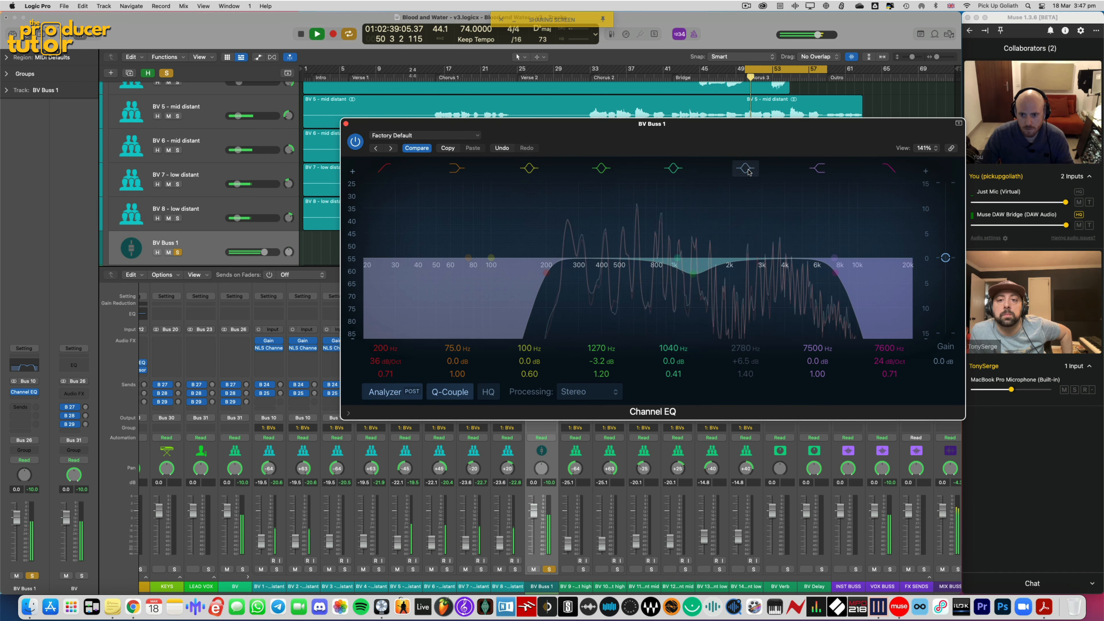
left_click(346, 124)
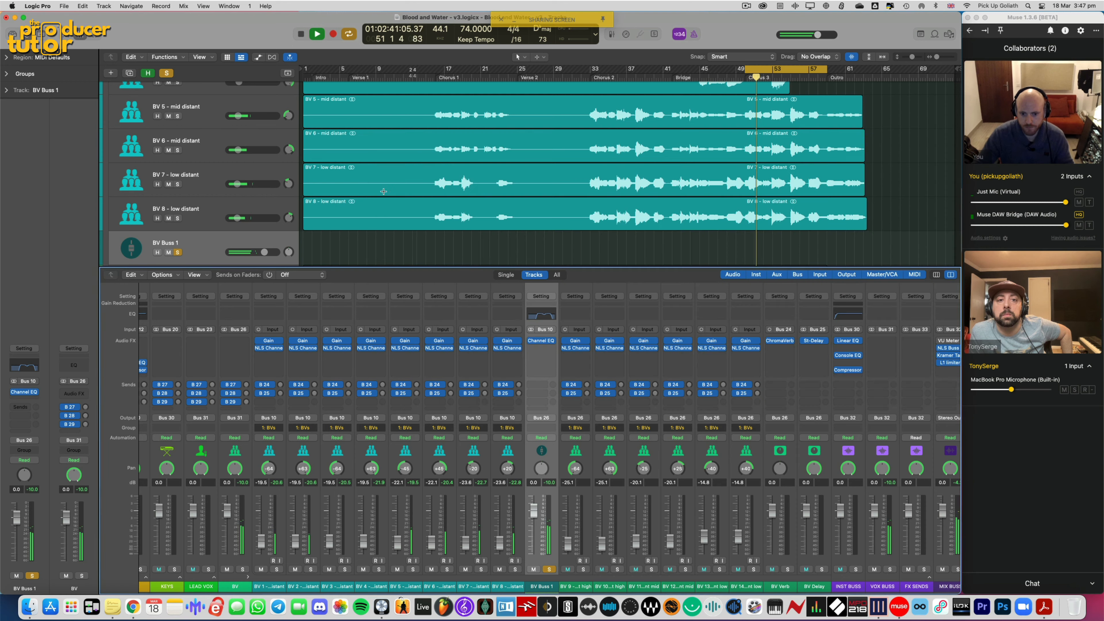
Move the Channel EQ one slot lower on BV Buss 1 and insert a dual mono PuigTec EQP1A below it
left_click_drag(541, 341, 541, 355)
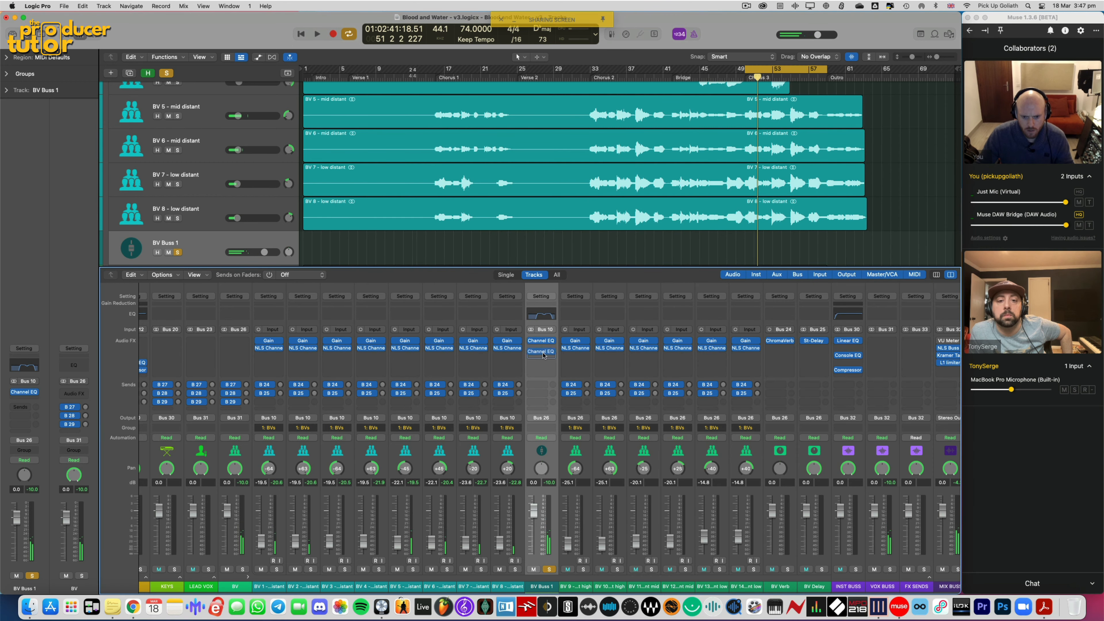
left_click(541, 364)
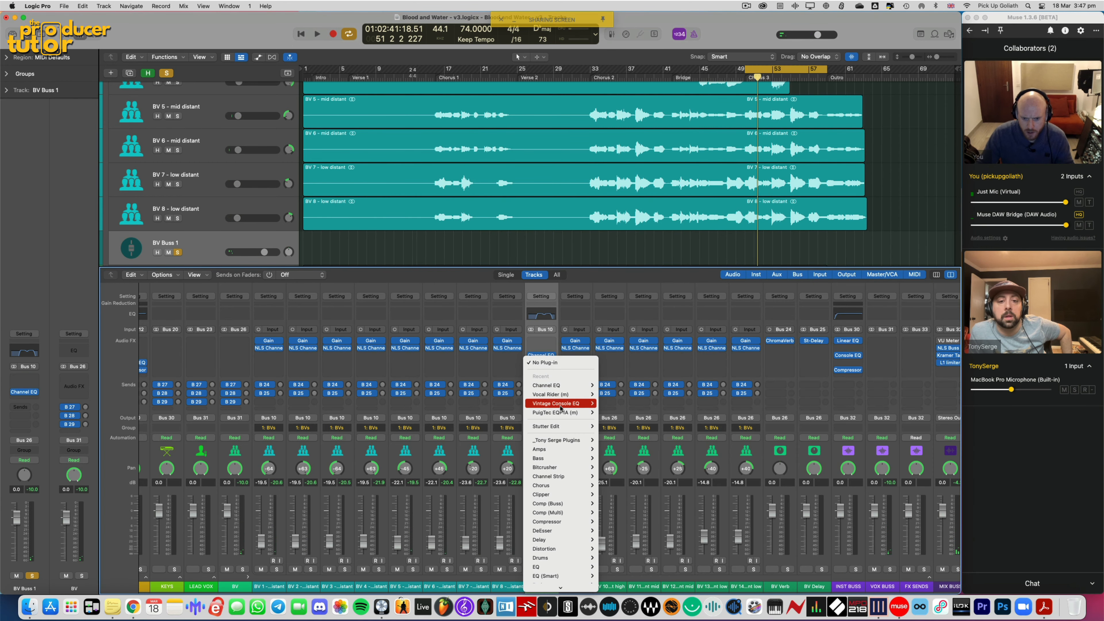
mouse_move(565, 412)
left_click(612, 413)
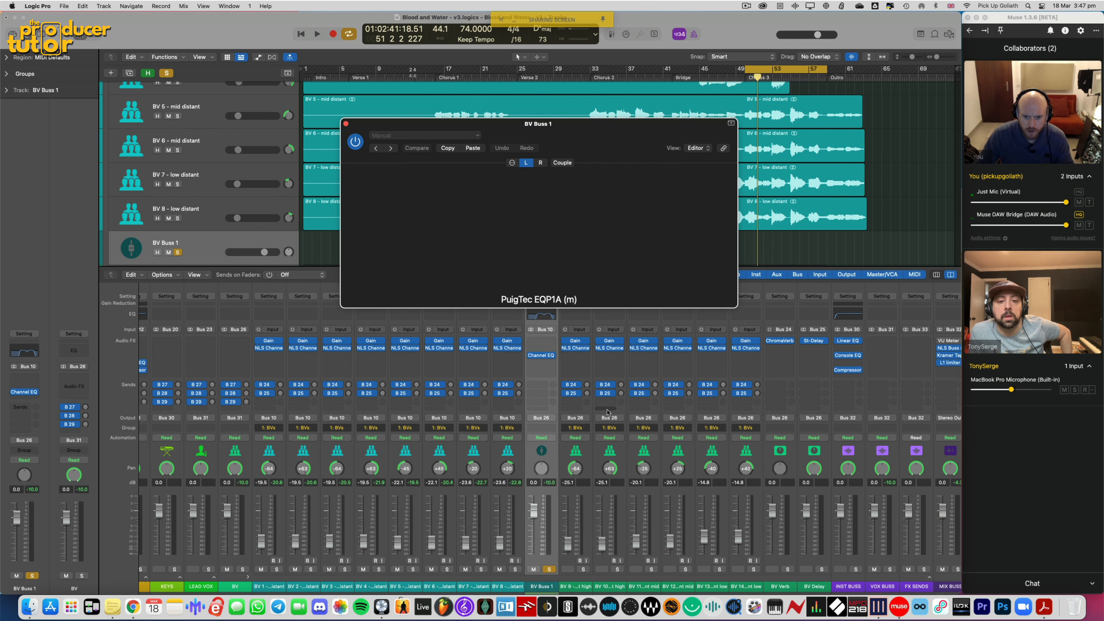
left_click_drag(571, 140, 507, 162)
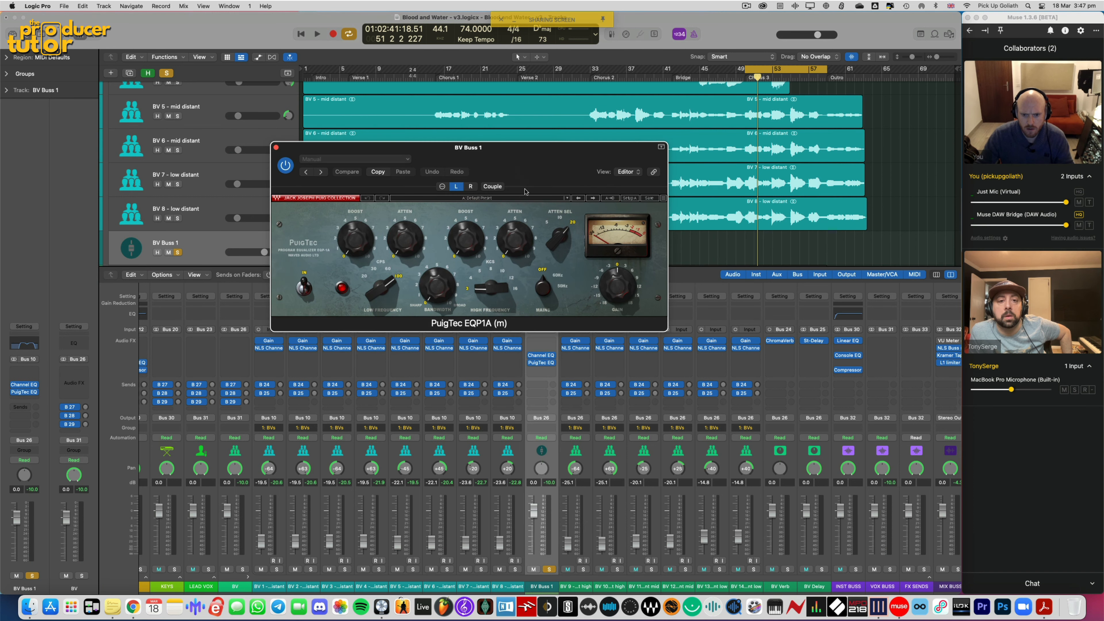
Play the chorus, raise the PuigTec's low-frequency boost, and compare the sound with the plug-in bypassed and active
key("space")
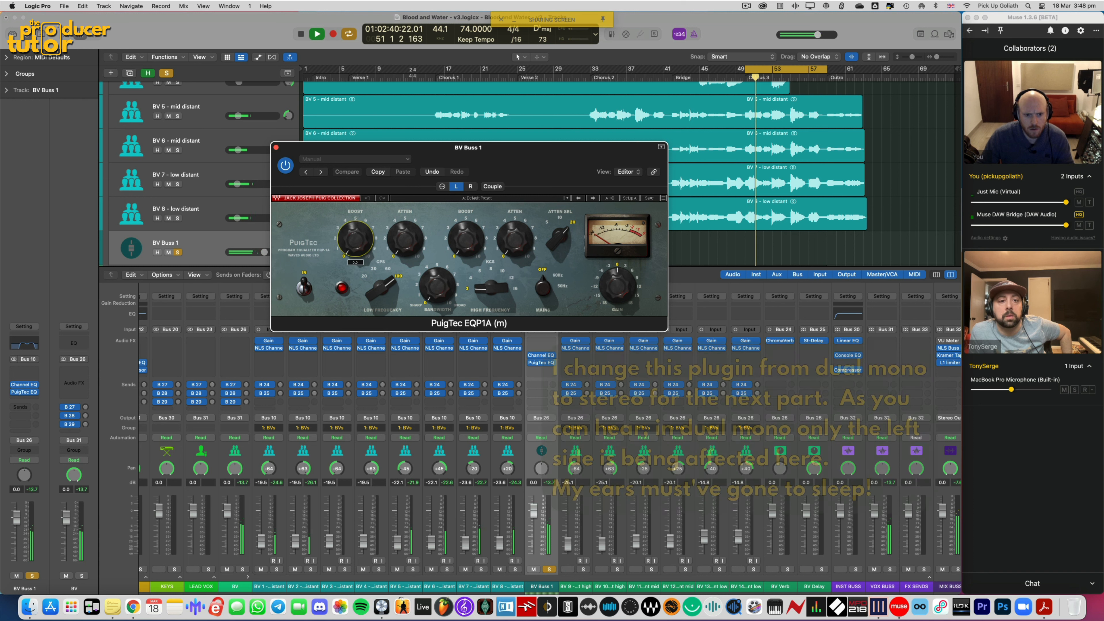
left_click_drag(350, 248, 349, 235)
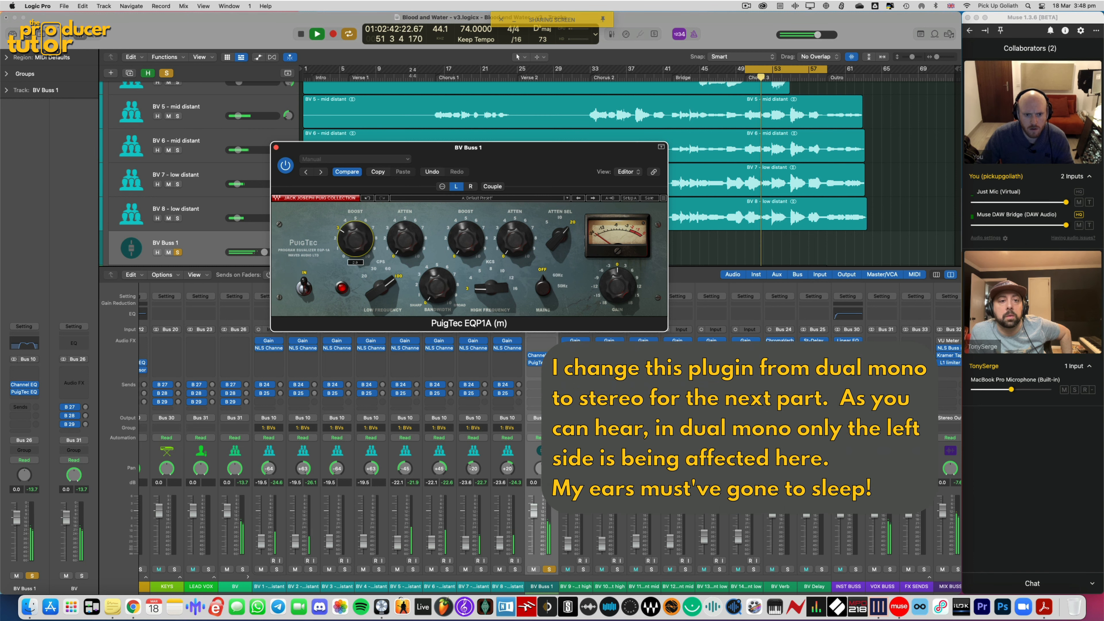
left_click_drag(351, 243, 360, 229)
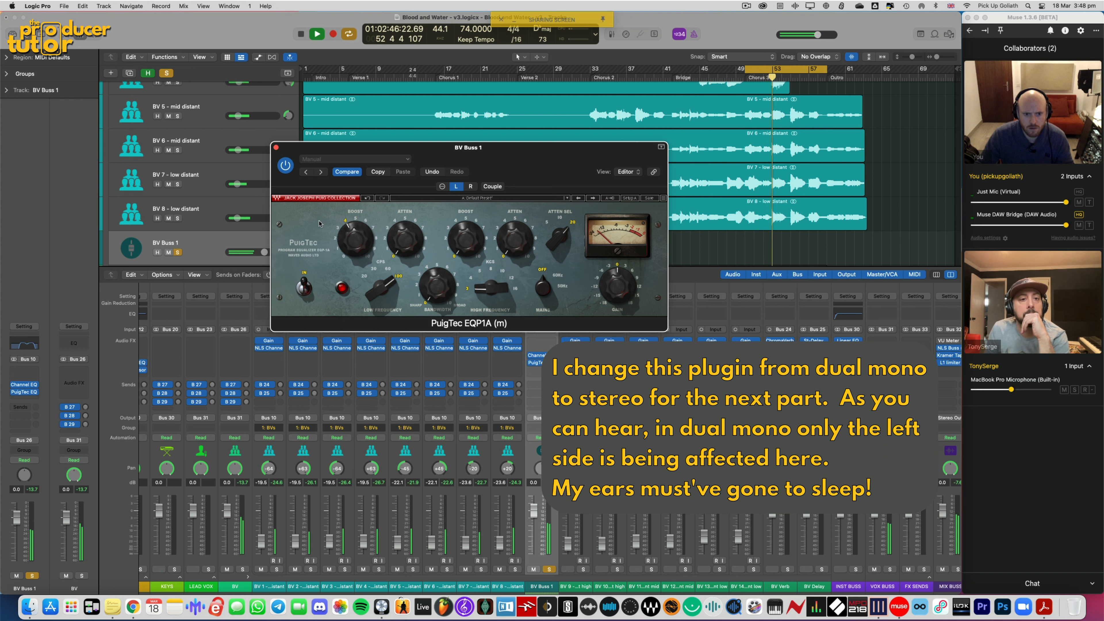
left_click(285, 165)
left_click(286, 165)
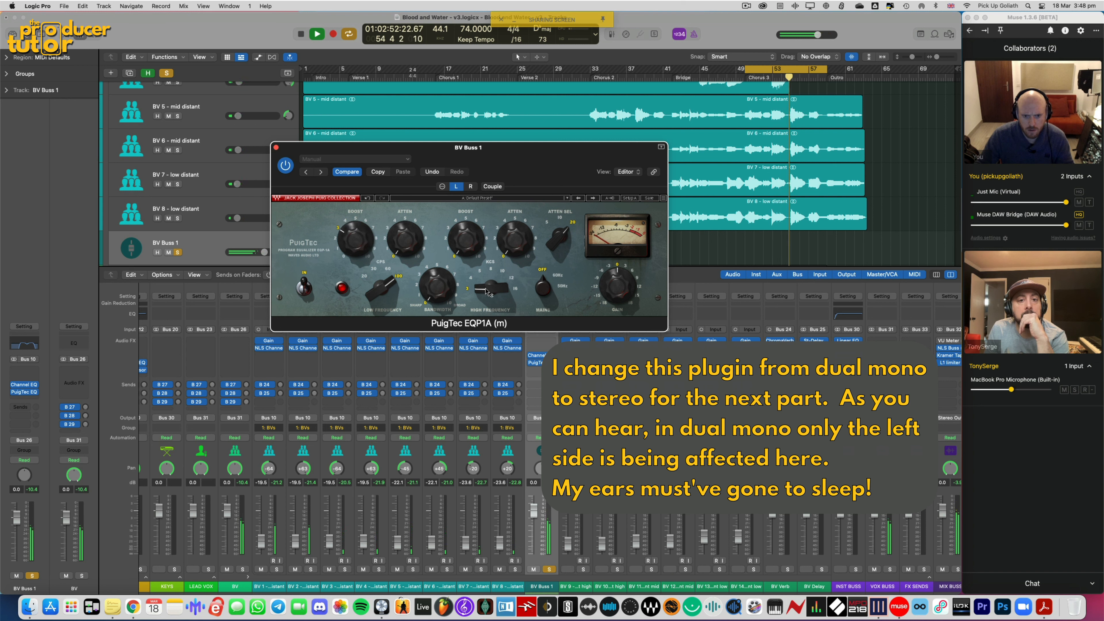
Raise the PuigTec's high-frequency boost during playback and step its high frequency through 5 and 8 up to 10 kHz
left_click_drag(463, 252, 462, 236)
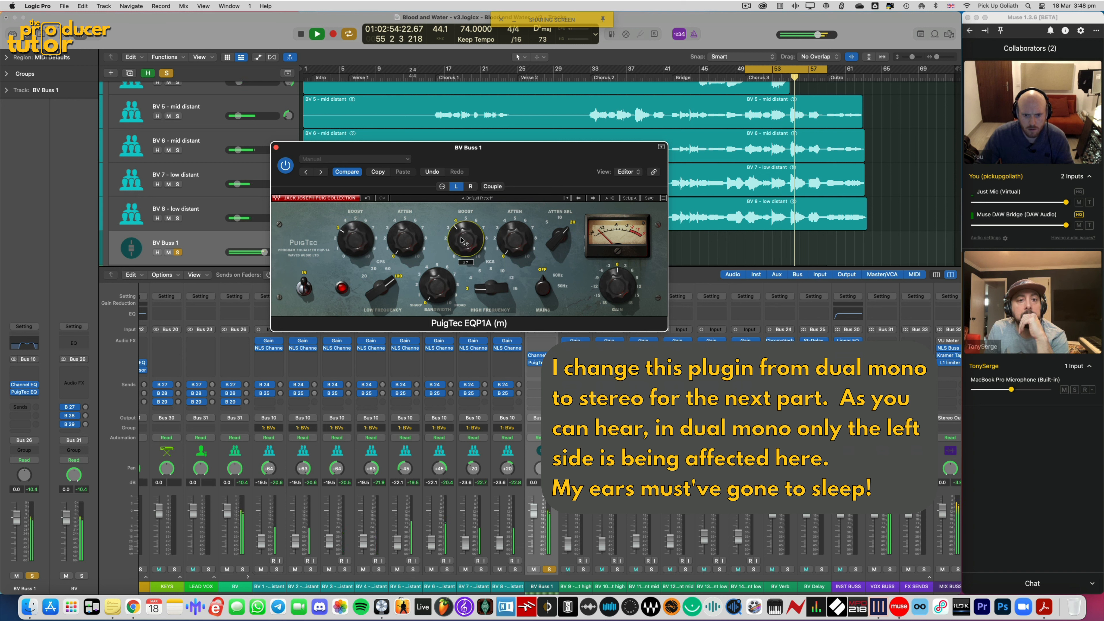
left_click_drag(472, 285, 480, 264)
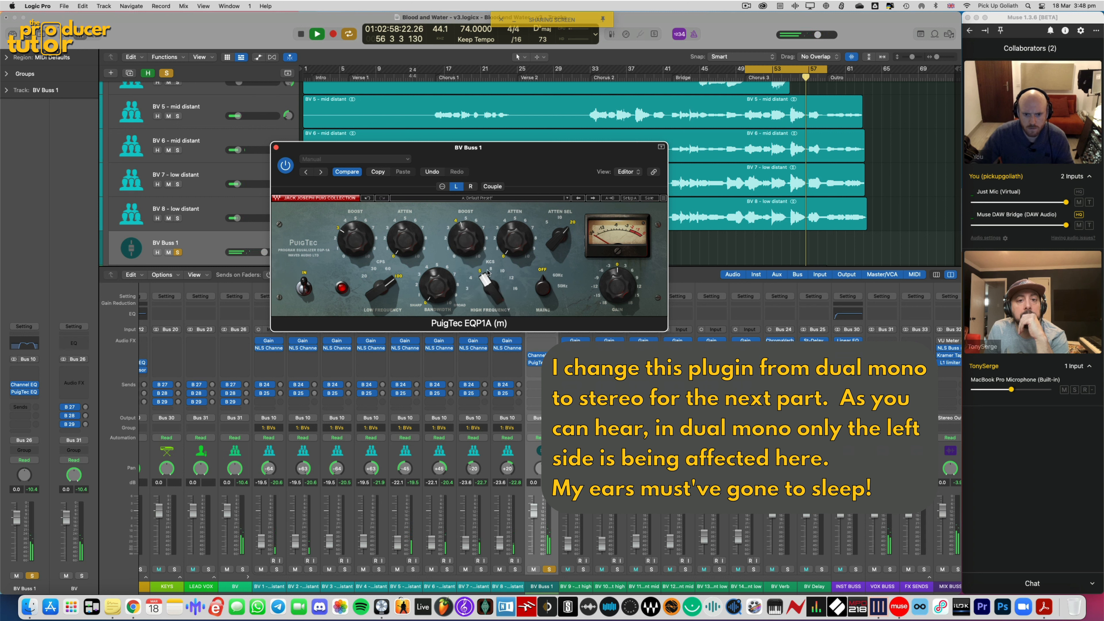
left_click(468, 219)
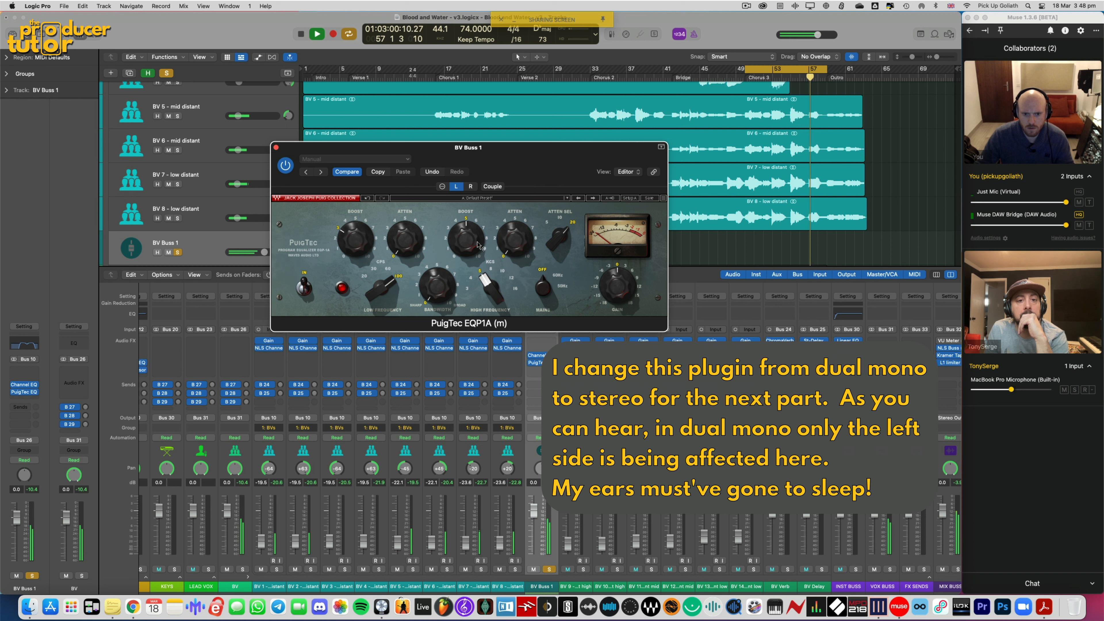
left_click(491, 269)
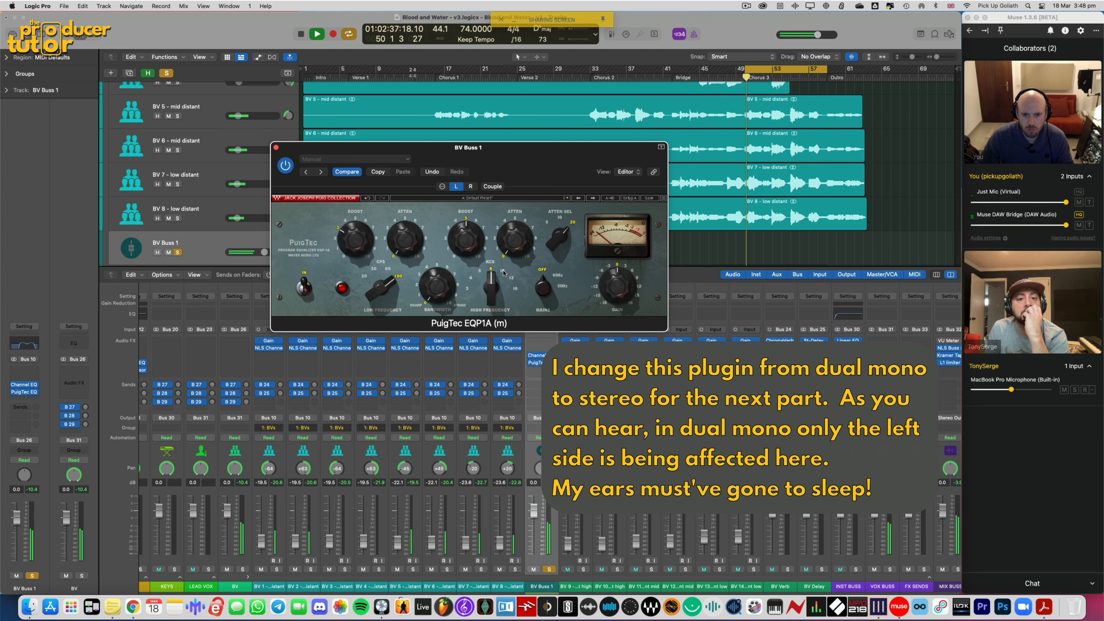
left_click(503, 272)
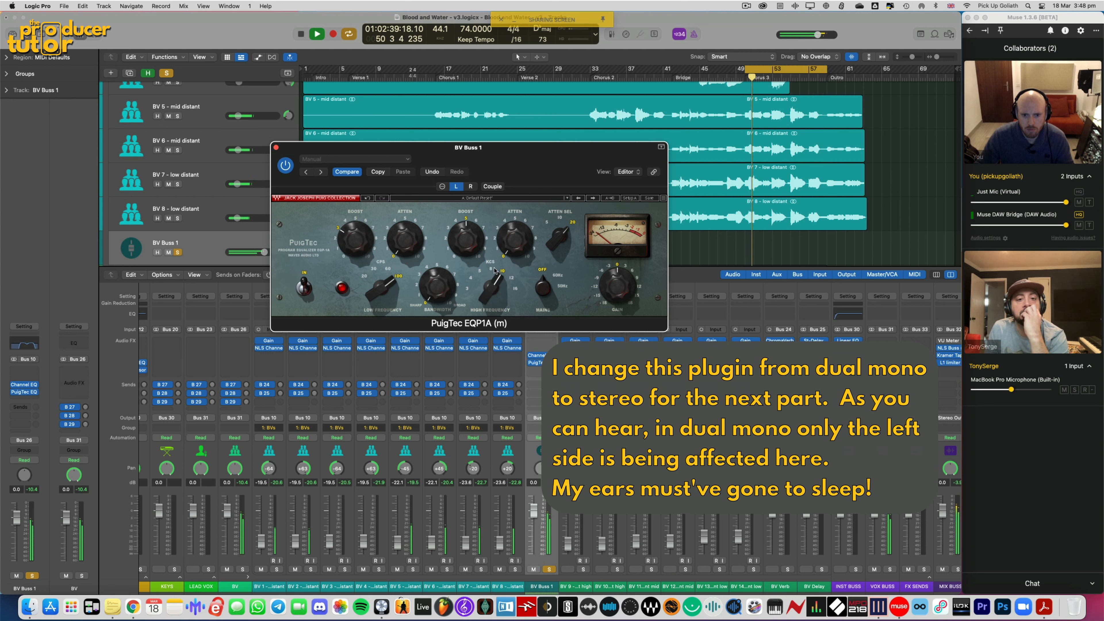
left_click(491, 269)
left_click(503, 272)
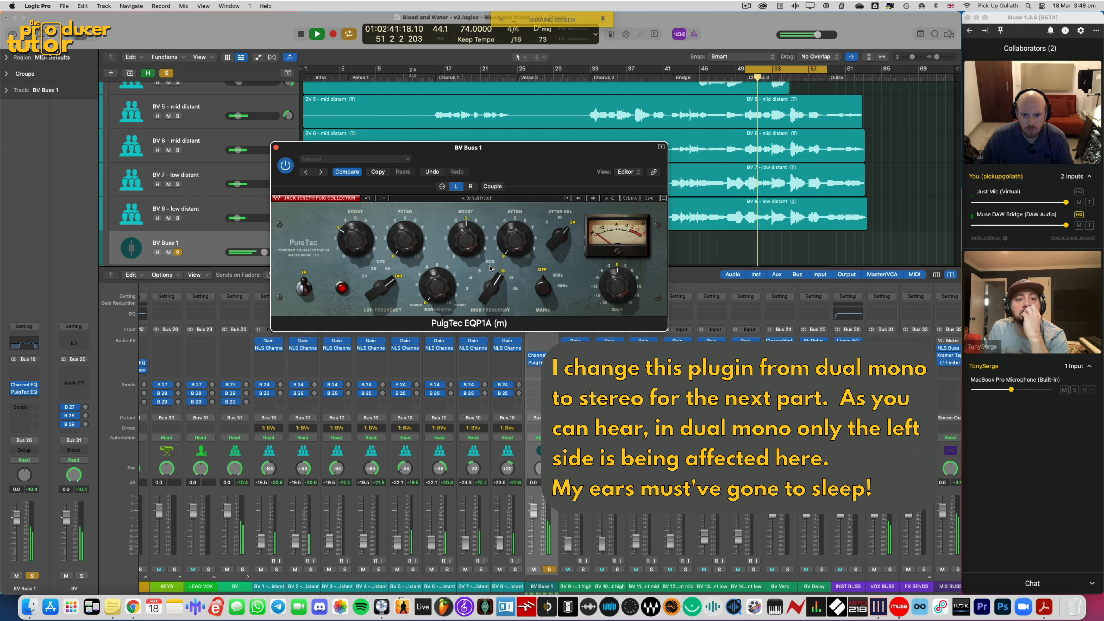
Compare the PuigTec bypassed and active, try its high frequency at 12 kHz, settle on 10 kHz, and close the plug-in
left_click(285, 165)
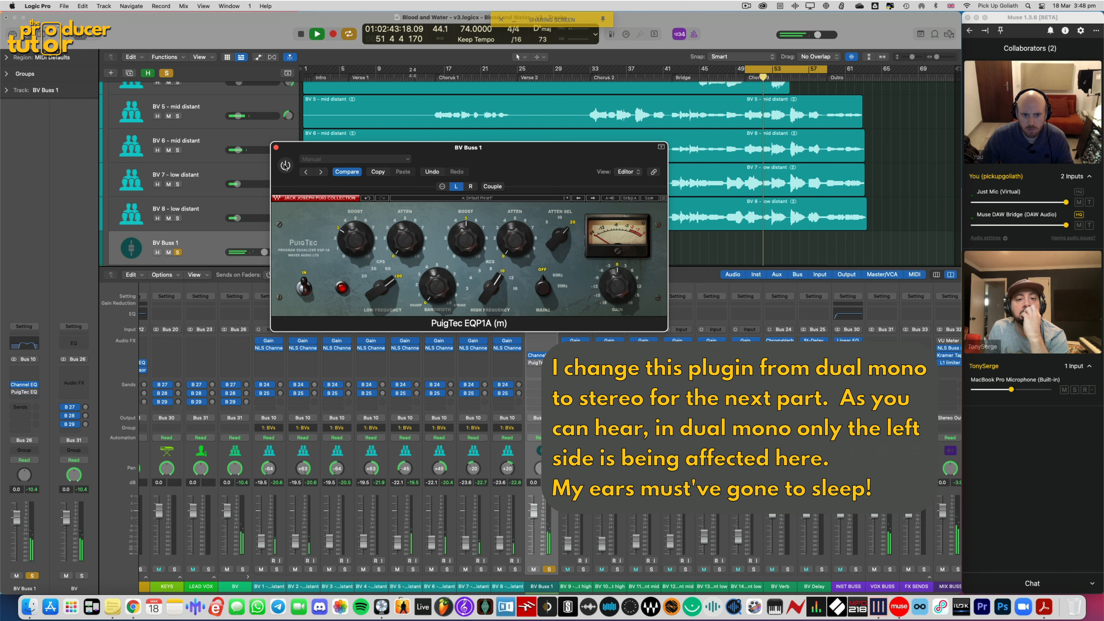
left_click(285, 166)
left_click(511, 279)
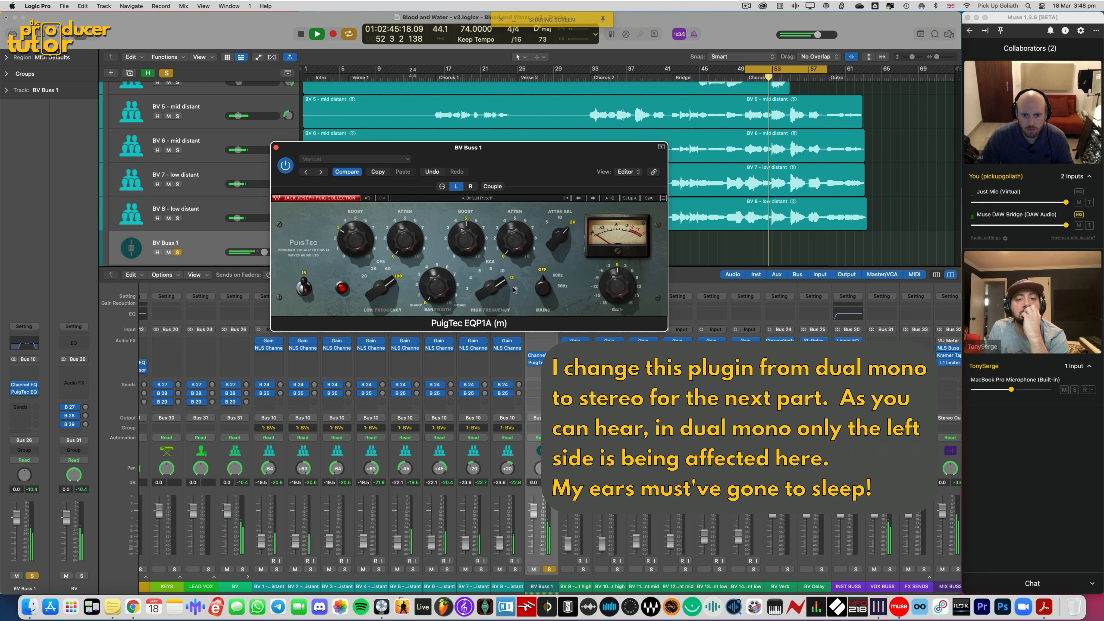
left_click(502, 272)
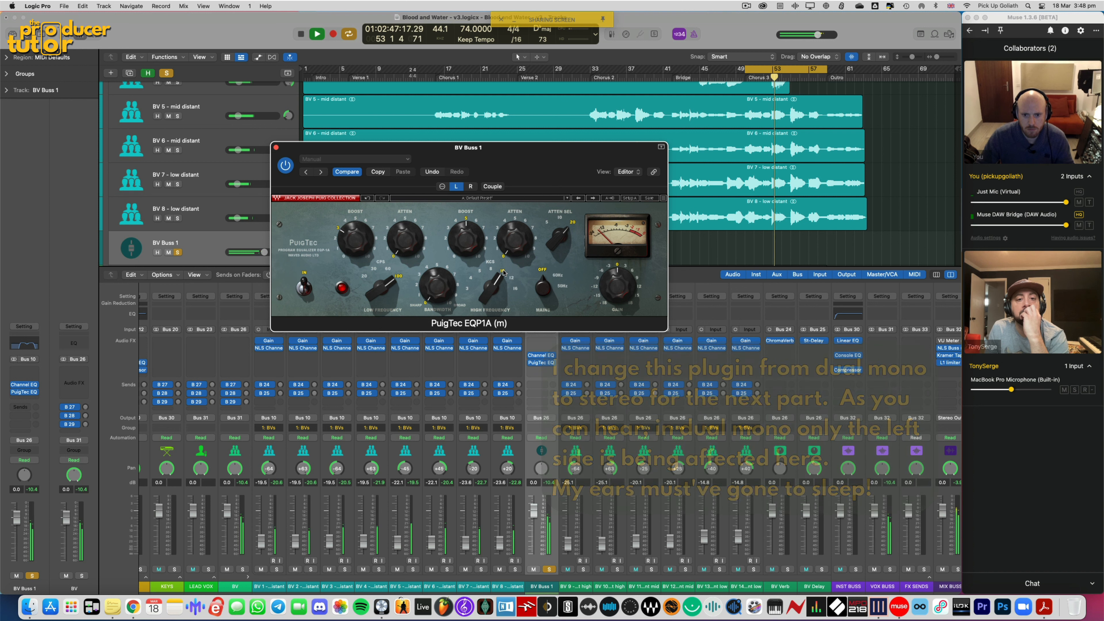
left_click(275, 148)
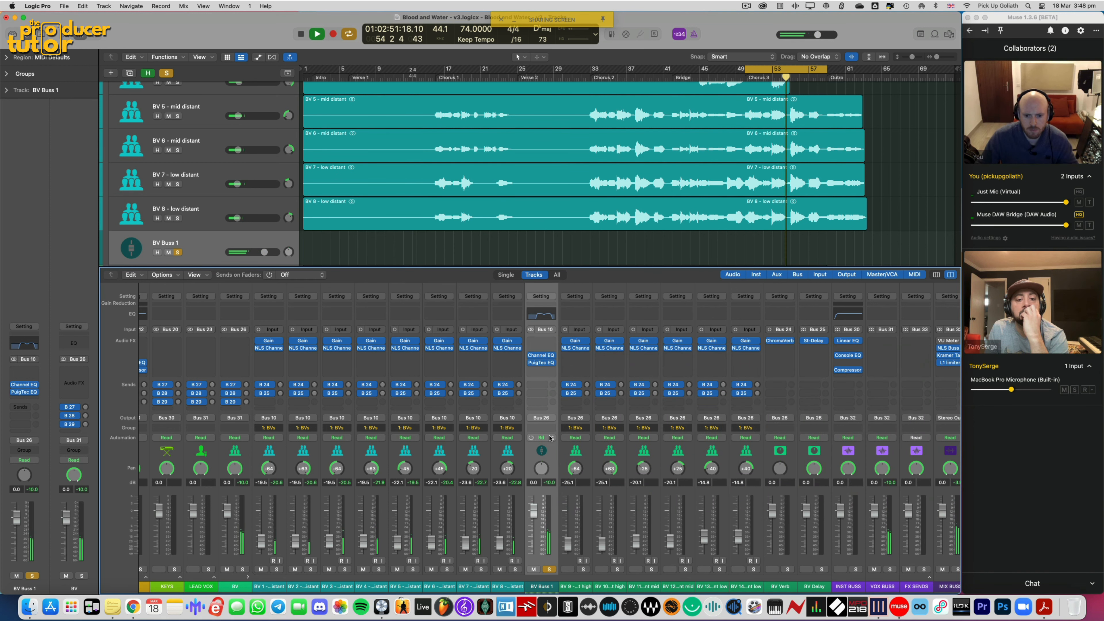
key("space")
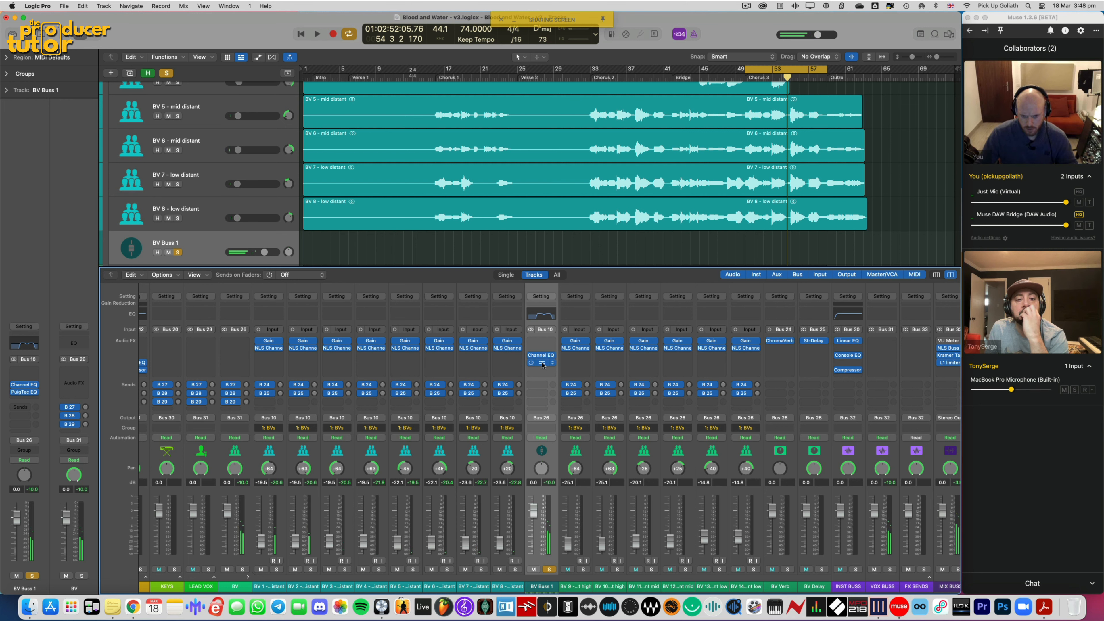
left_click(542, 363)
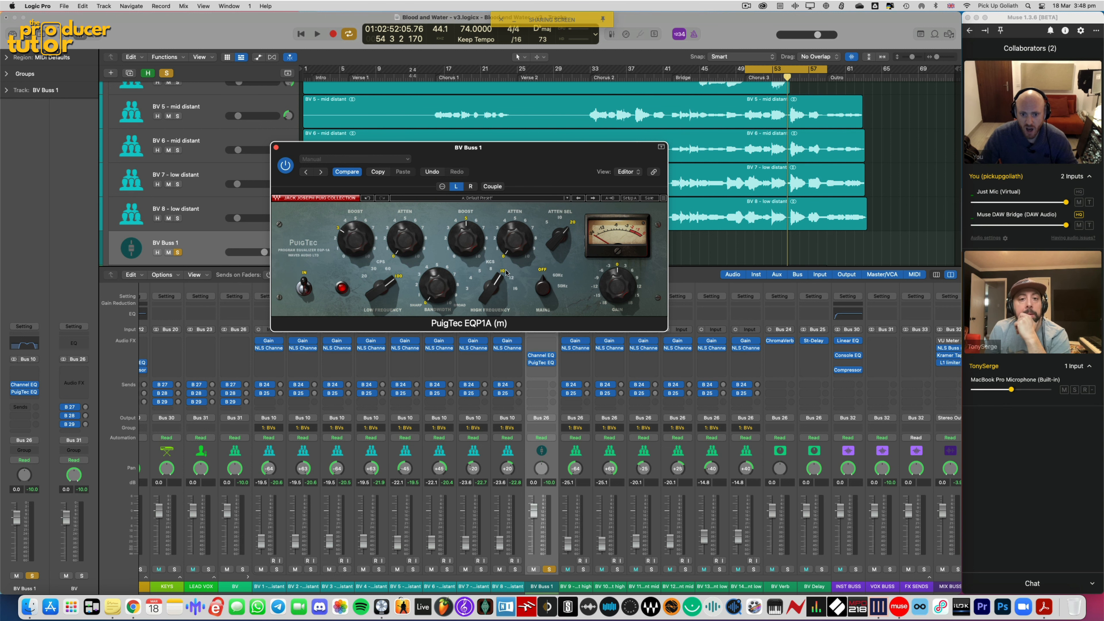
left_click(275, 149)
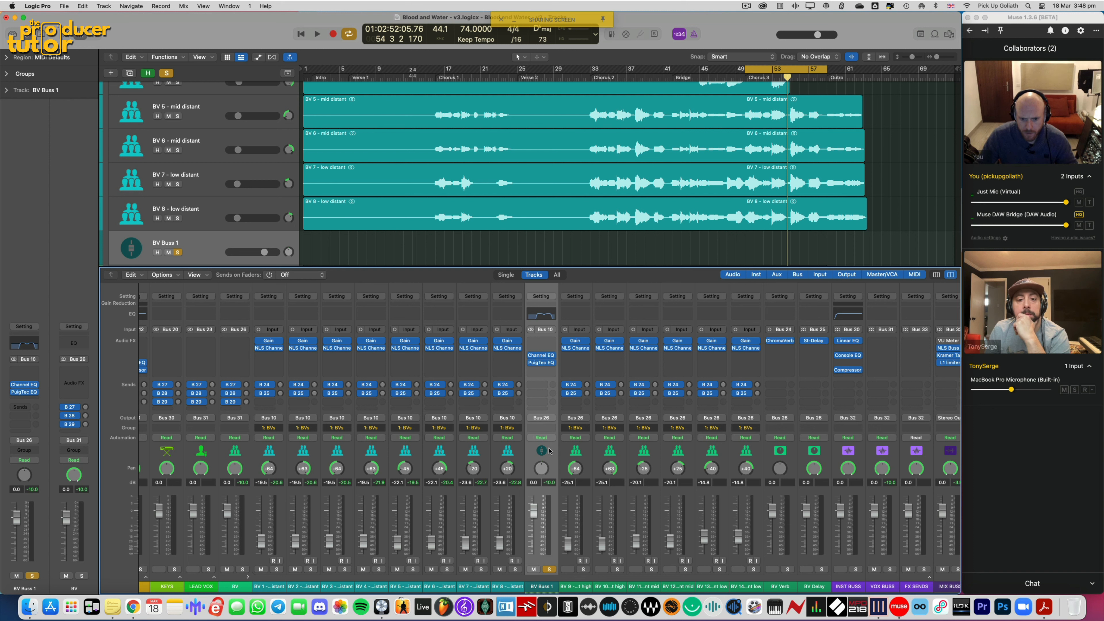
left_click(541, 370)
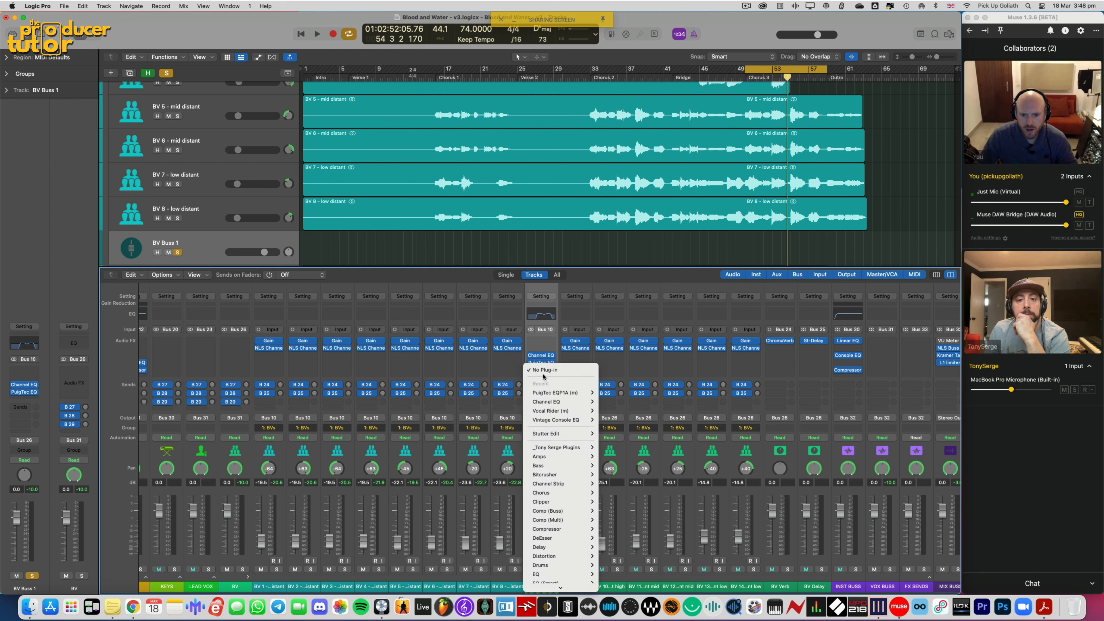
mouse_move(556, 447)
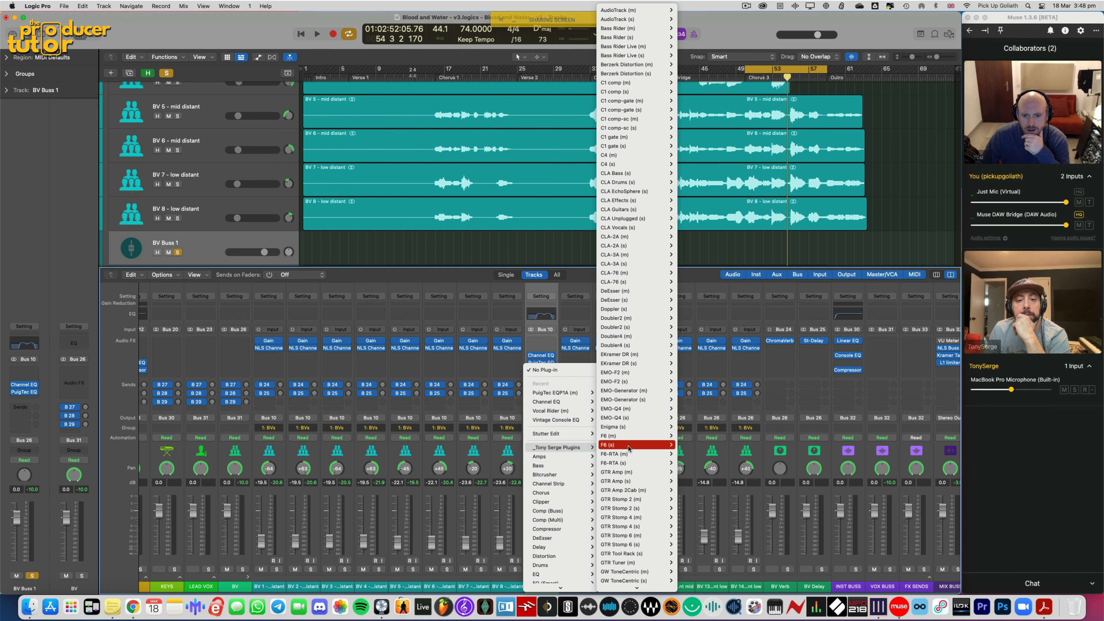
scroll(649, 295, "down", 20)
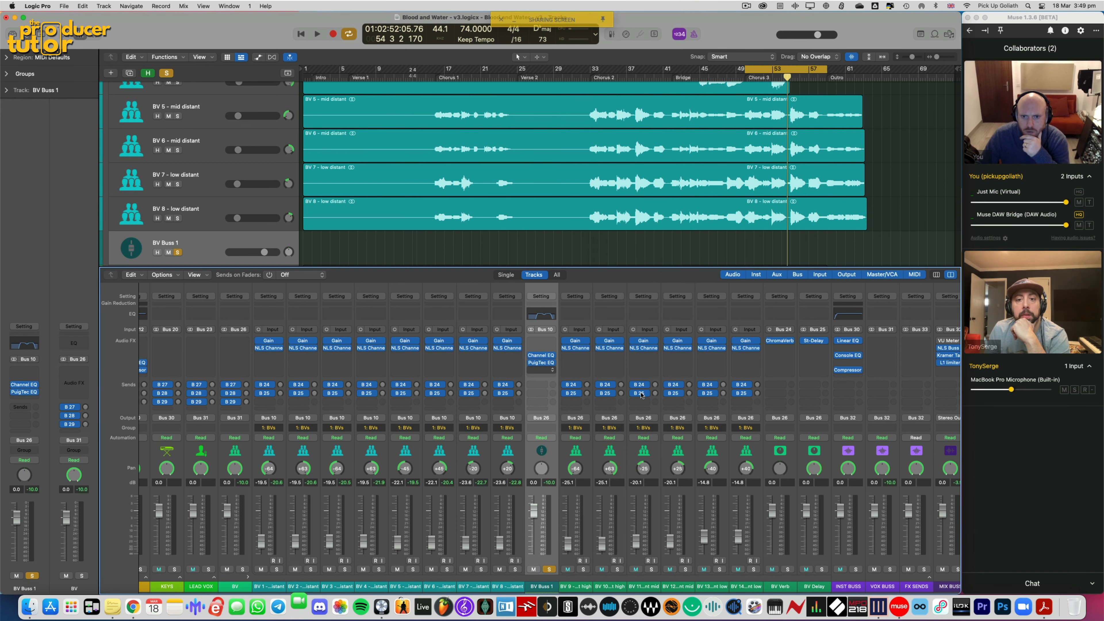
Insert a stereo PuigChild 670 compressor below the PuigTec EQ on BV Buss 1
left_click(533, 369)
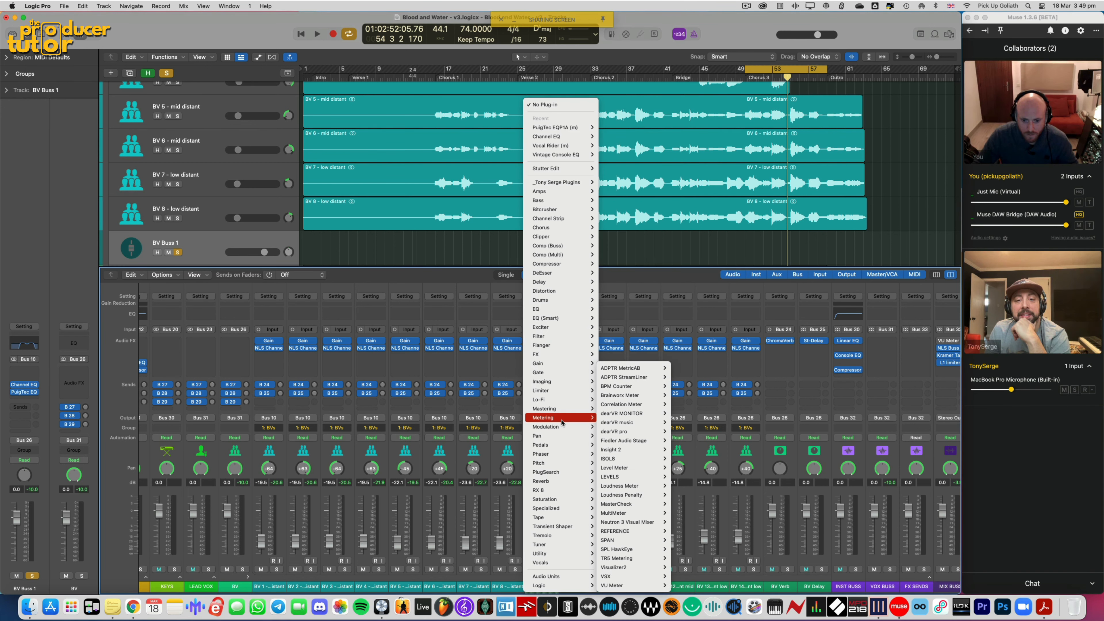
mouse_move(583, 184)
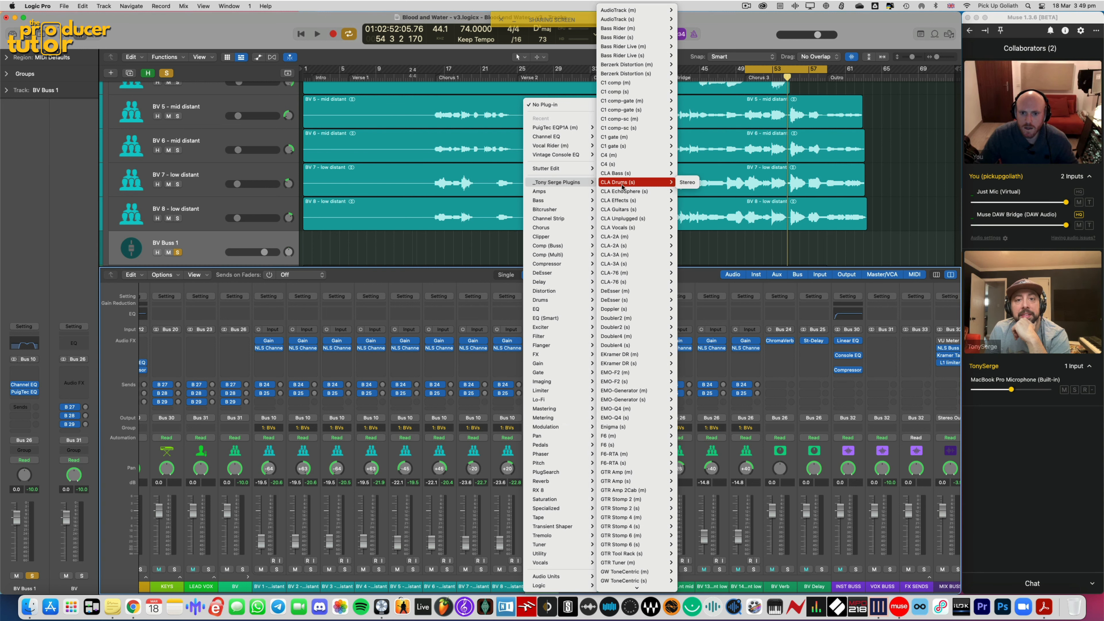
scroll(636, 382, "down", 15)
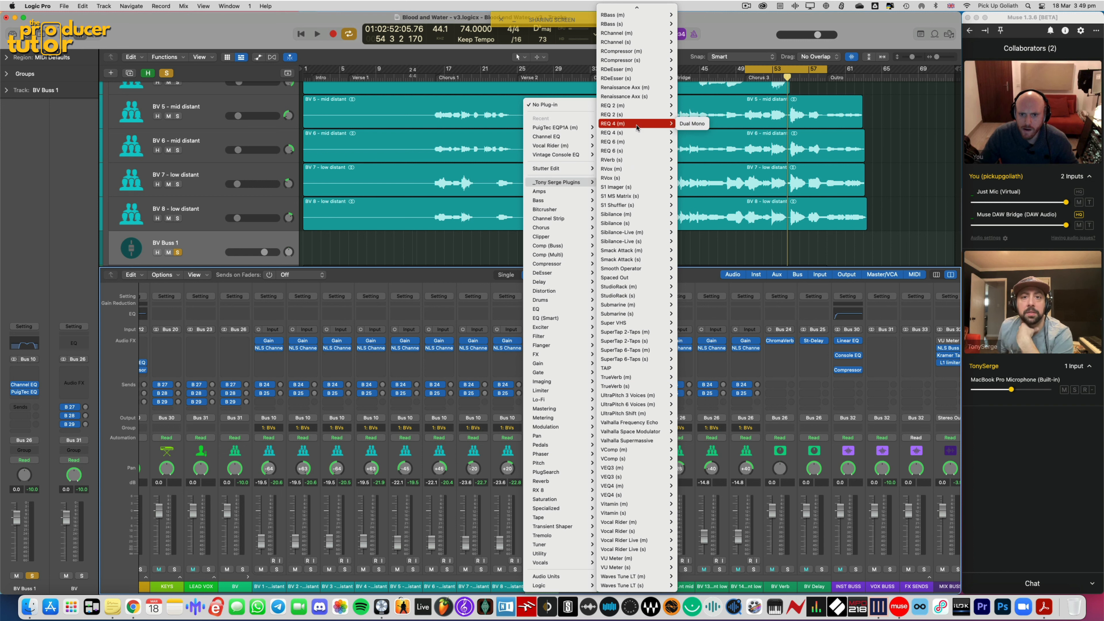
mouse_move(649, 200)
scroll(643, 191, "up", 10)
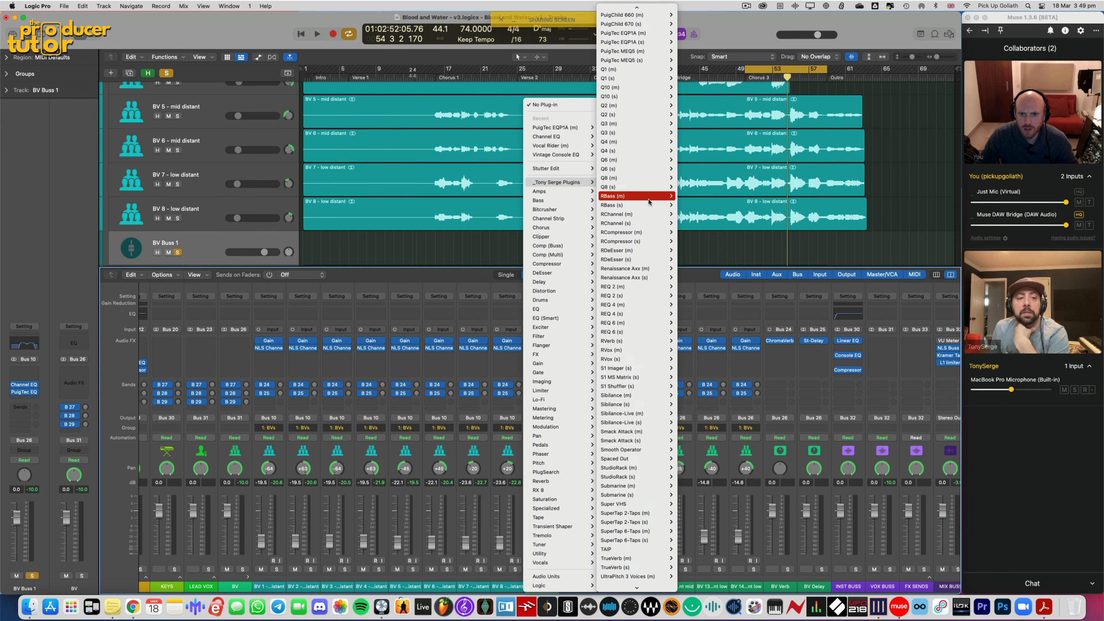
scroll(639, 78, "up", 2)
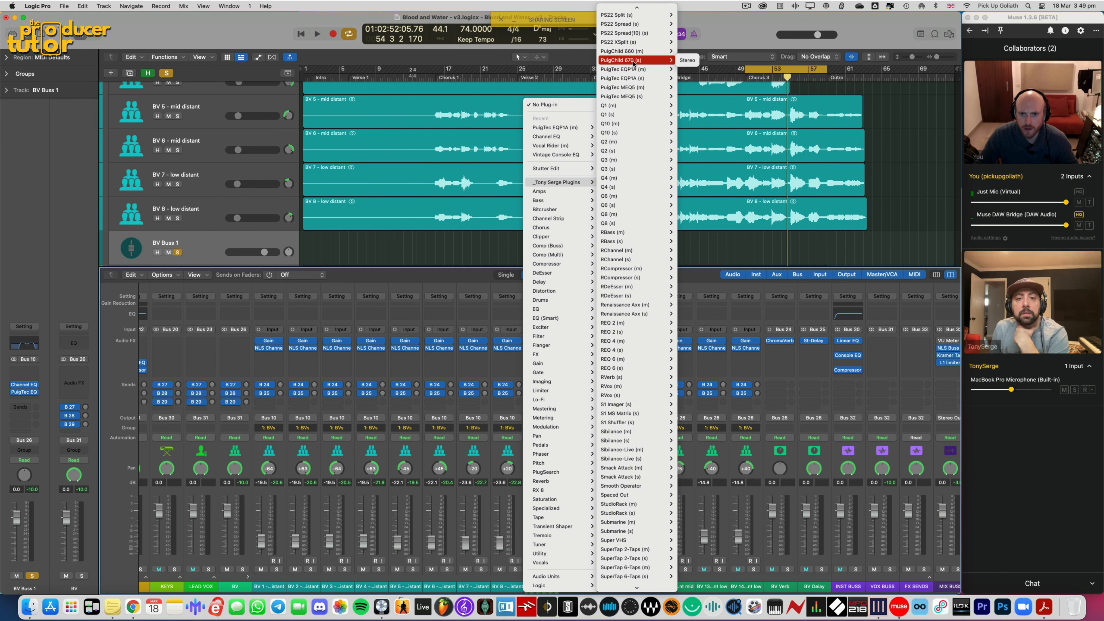
left_click(679, 61)
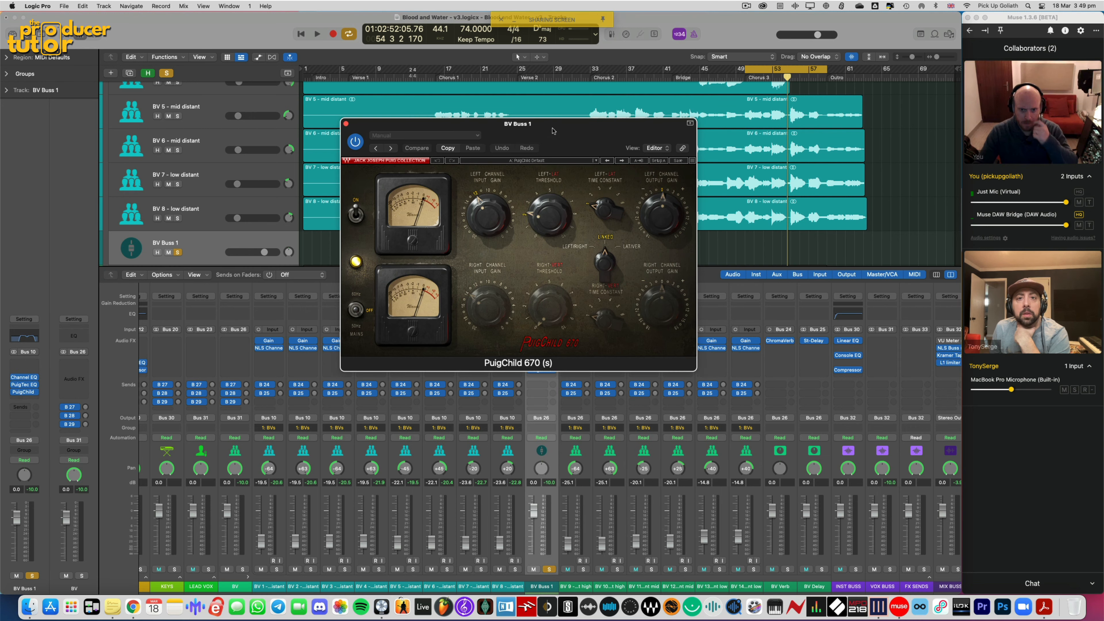
Play the chorus, raise the PuigChild's left channel input gain, and bypass the plug-in to compare the sound
left_click_drag(402, 167, 469, 181)
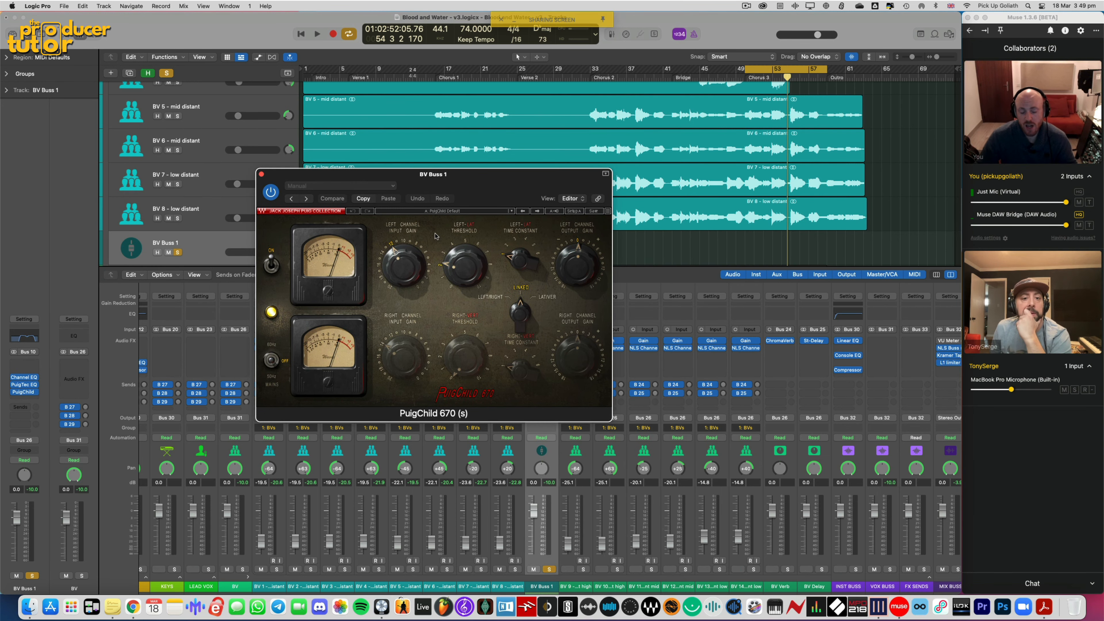
left_click_drag(435, 174, 420, 175)
key("space")
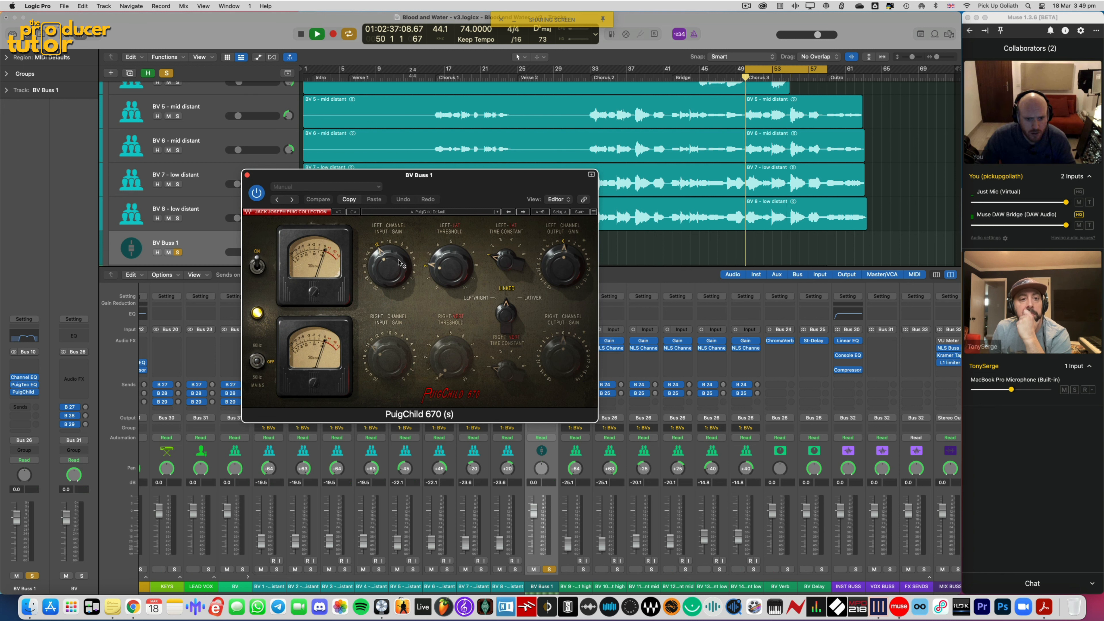
left_click_drag(388, 268, 388, 285)
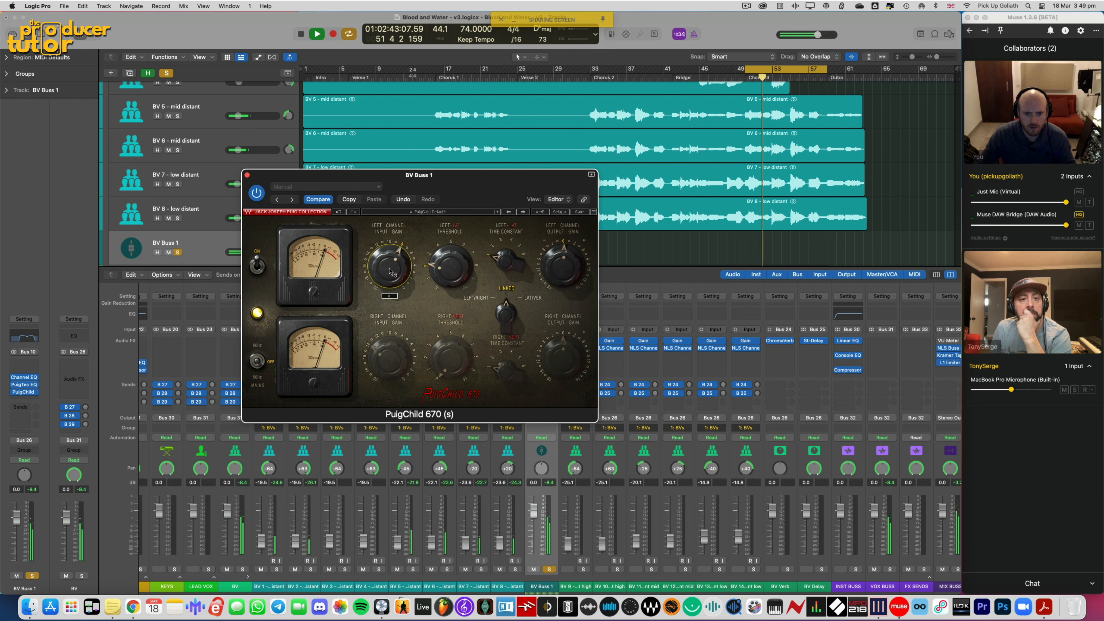
left_click(561, 270)
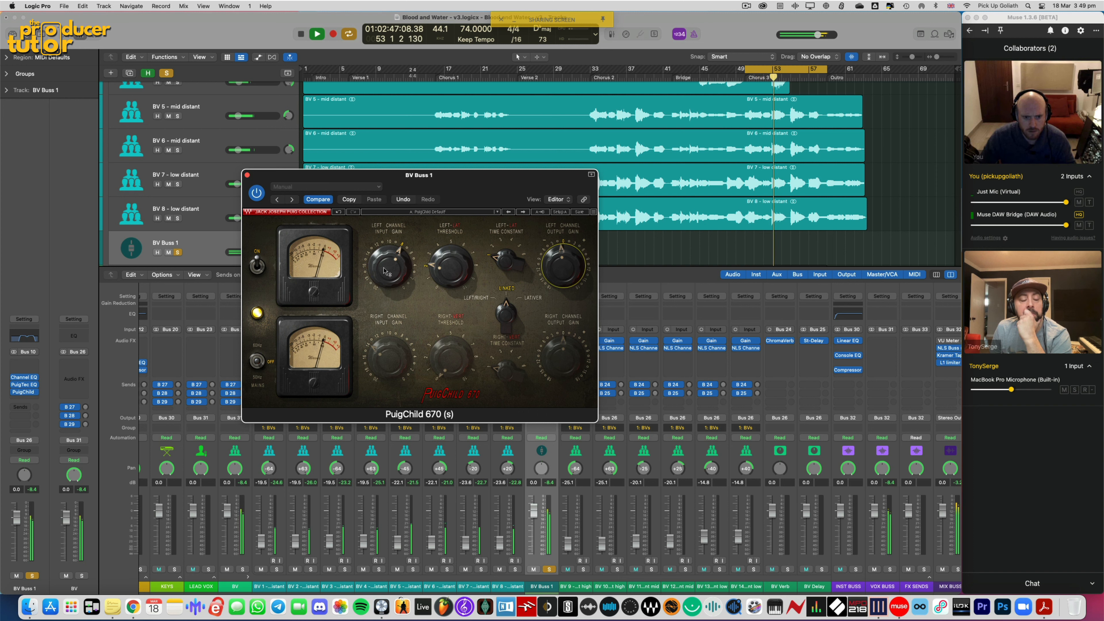
mouse_move(384, 271)
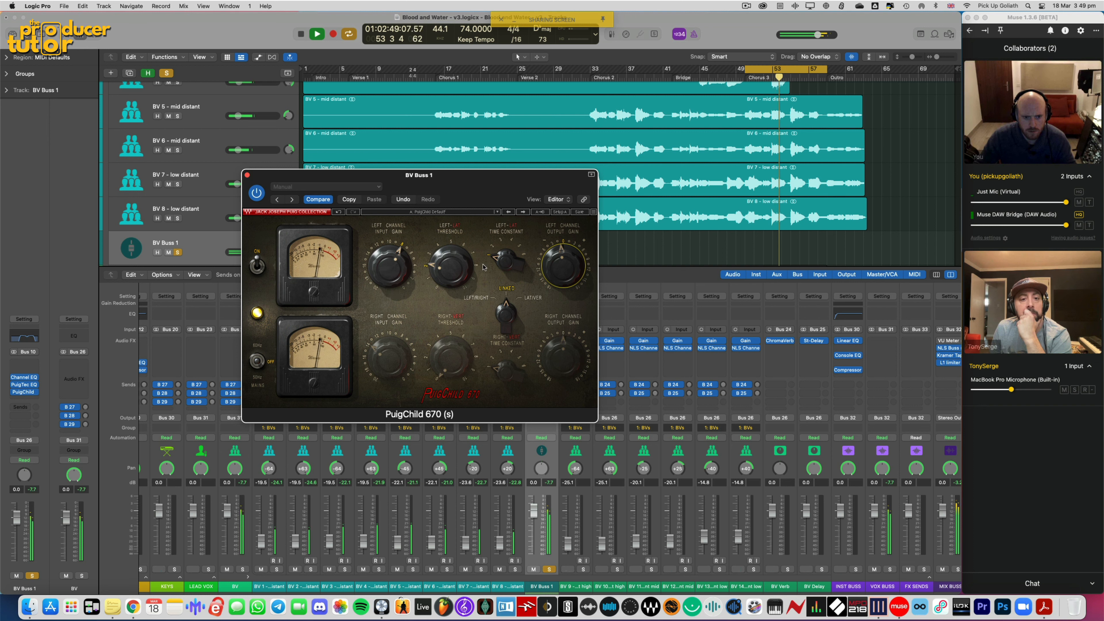
scroll(358, 222, "down", 1)
left_click(256, 193)
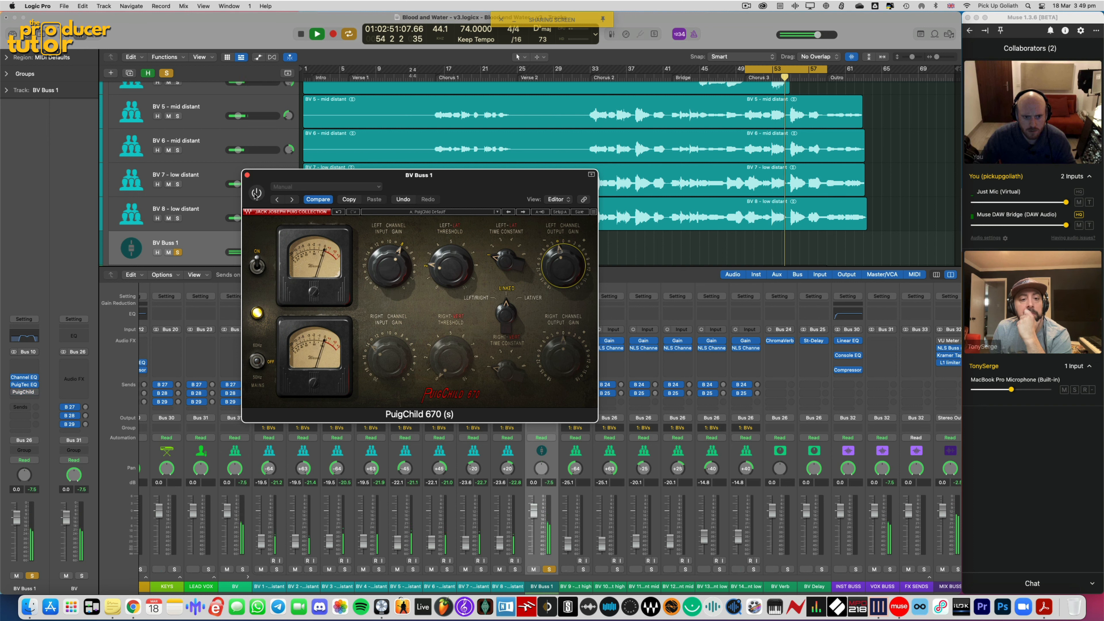
key("space")
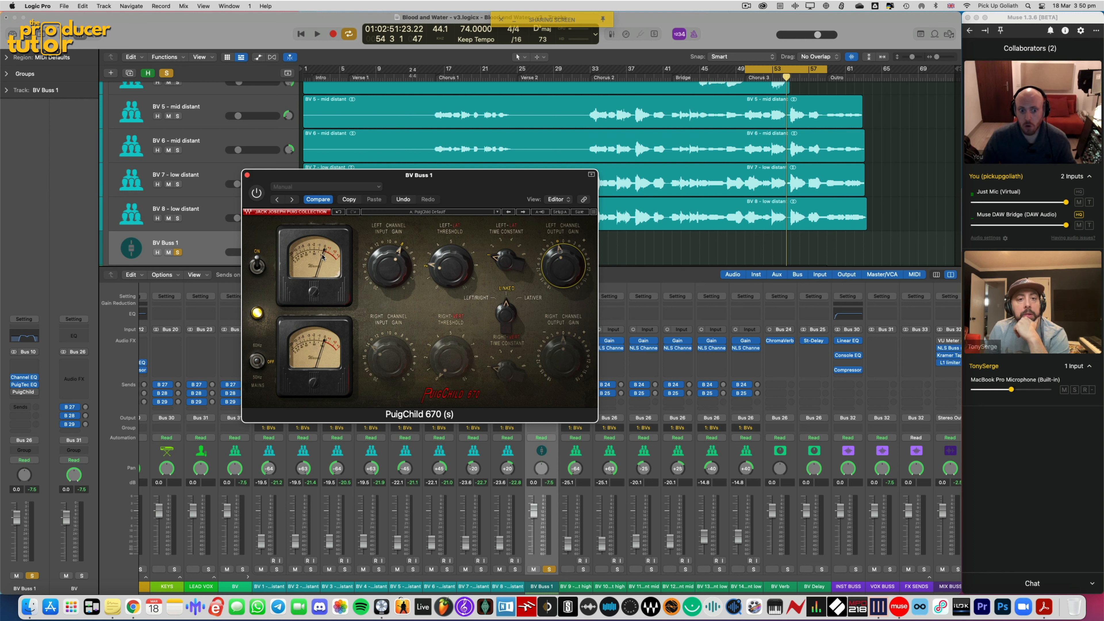
Replay the chorus, fine-tune the PuigChild's left channel input and output gain against the bypassed sound, and close it switched on
key("space")
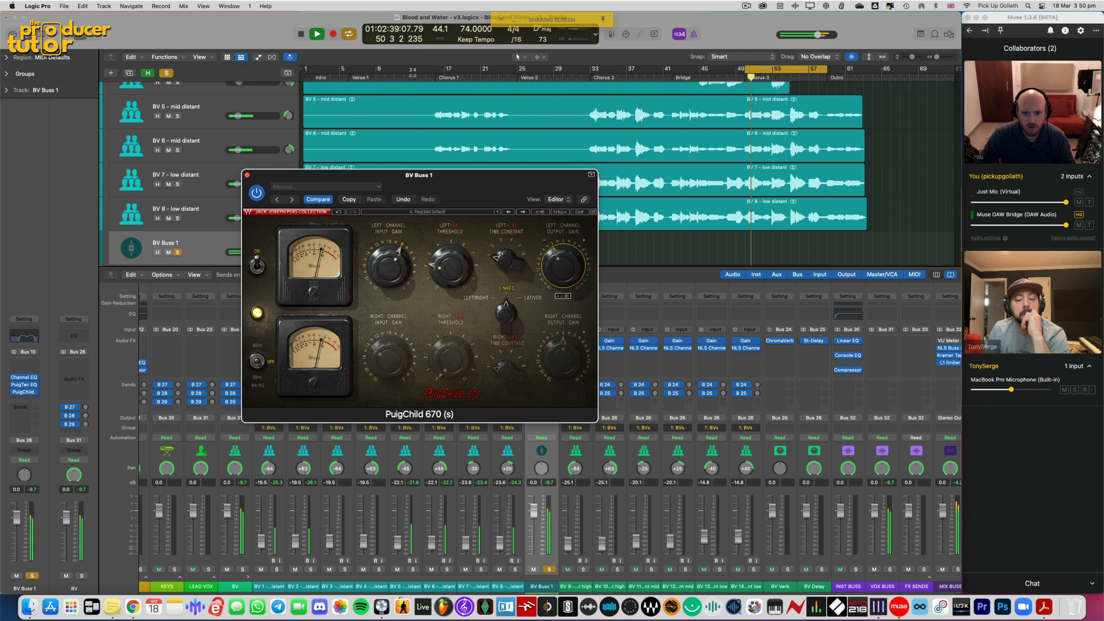
left_click_drag(565, 262, 564, 268)
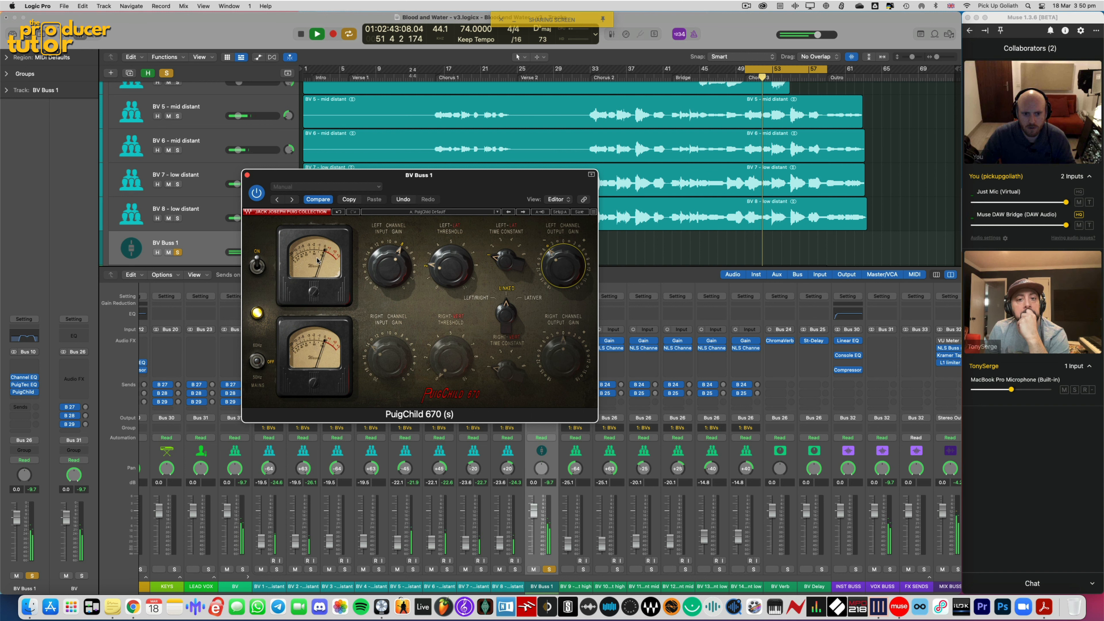
left_click_drag(388, 269, 387, 269)
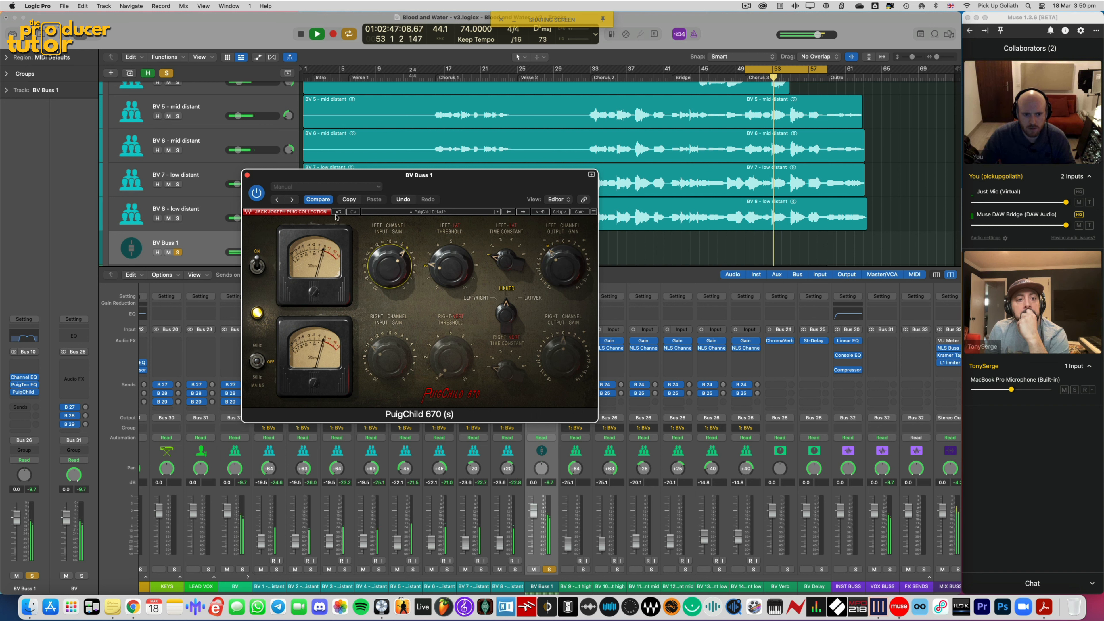
left_click(265, 193)
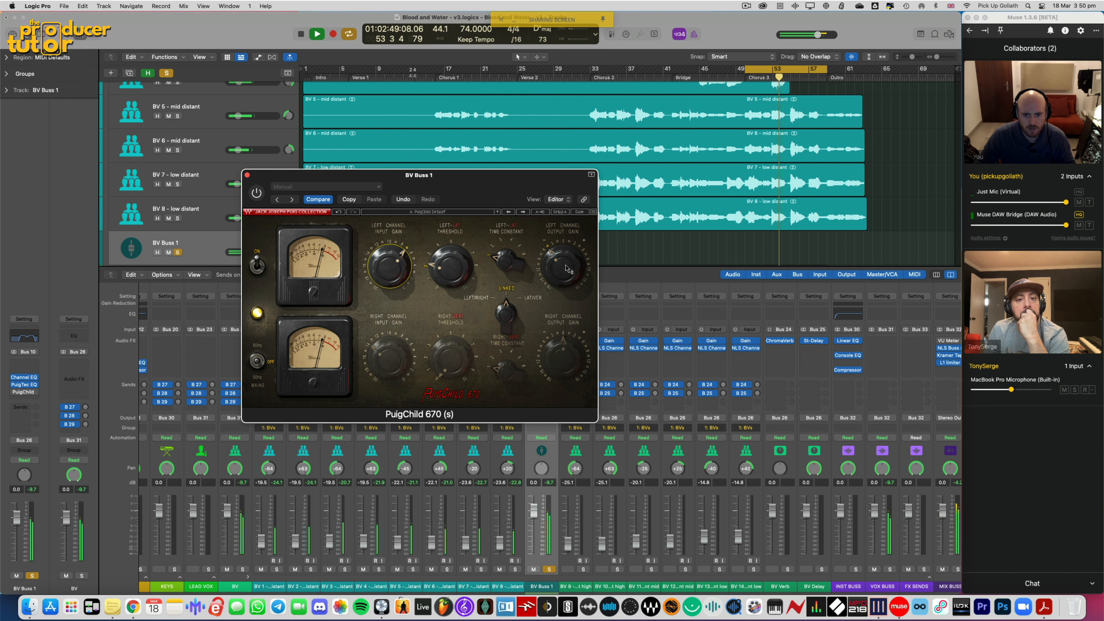
left_click_drag(568, 268, 567, 268)
left_click(258, 193)
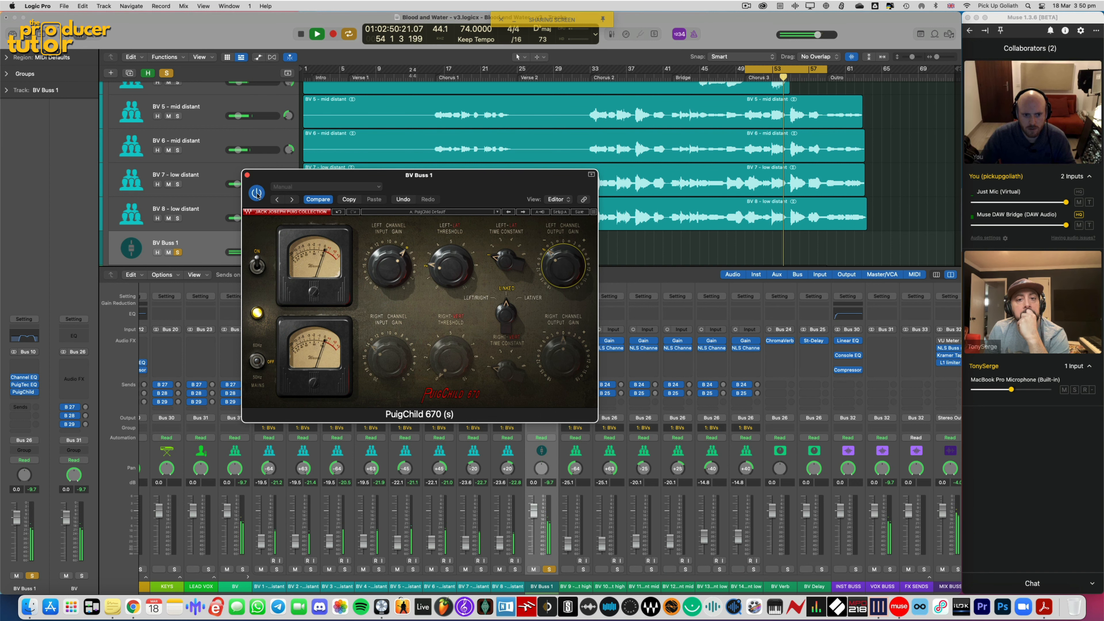
left_click(247, 175)
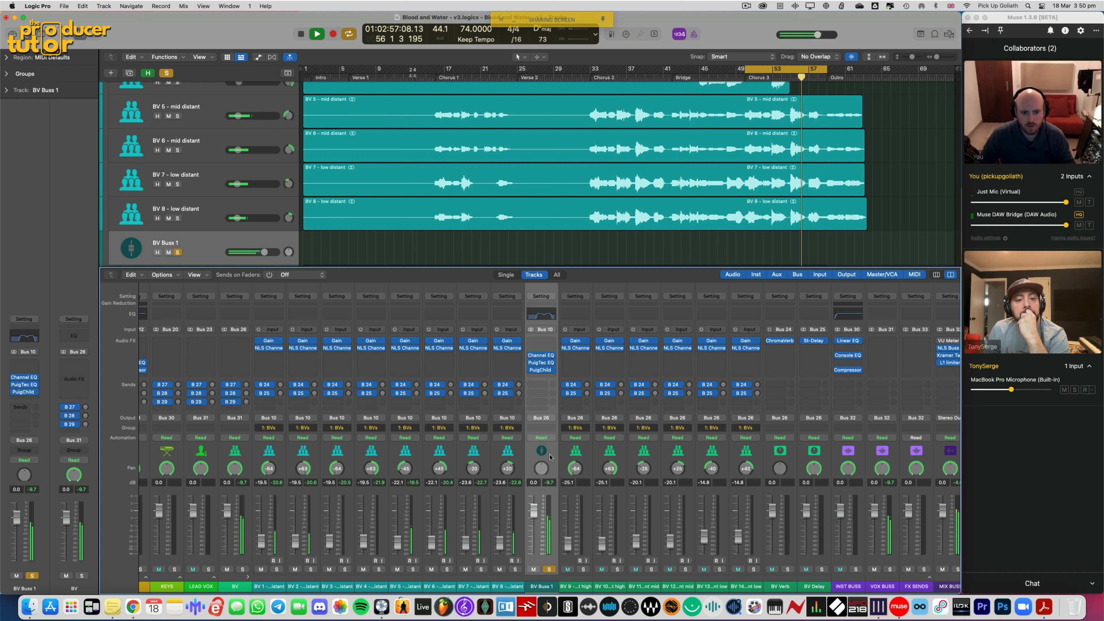
Remove the Bus 24 and Bus 25 sends from the distant backing vocals BV 1 to BV 8
left_click(508, 451)
left_click(269, 451, "shift")
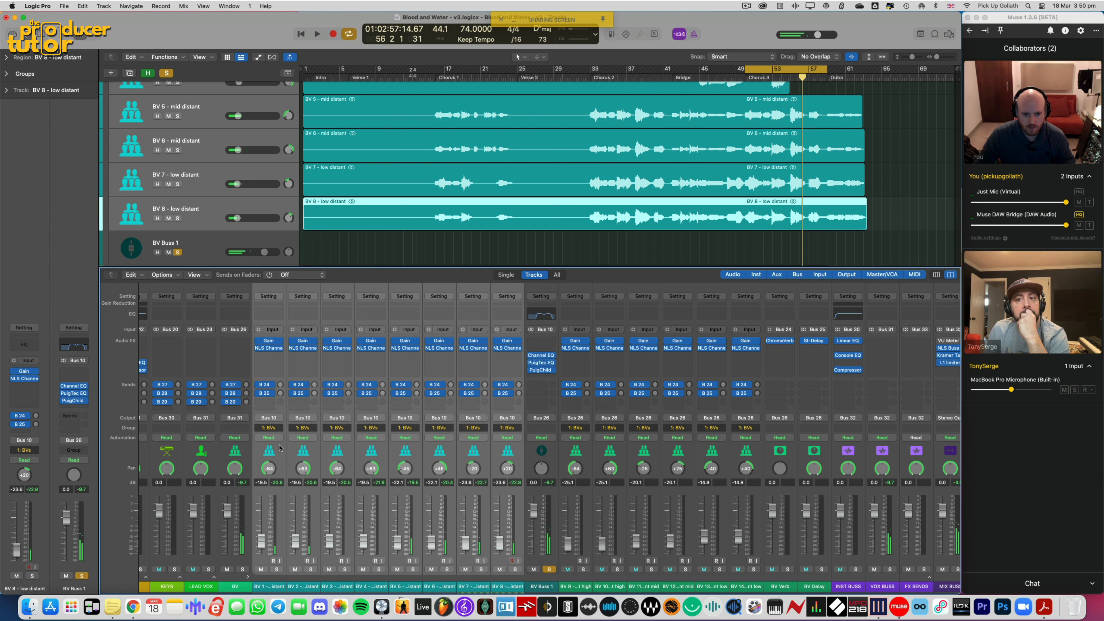
left_click(264, 384)
left_click(274, 444)
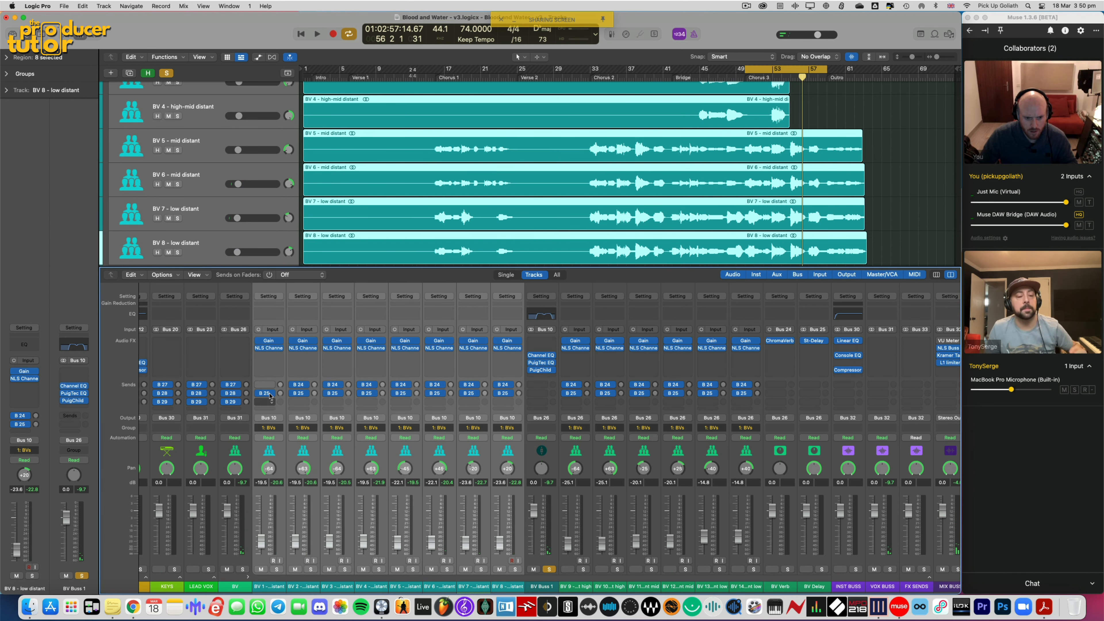
left_click(265, 393)
left_click(273, 453)
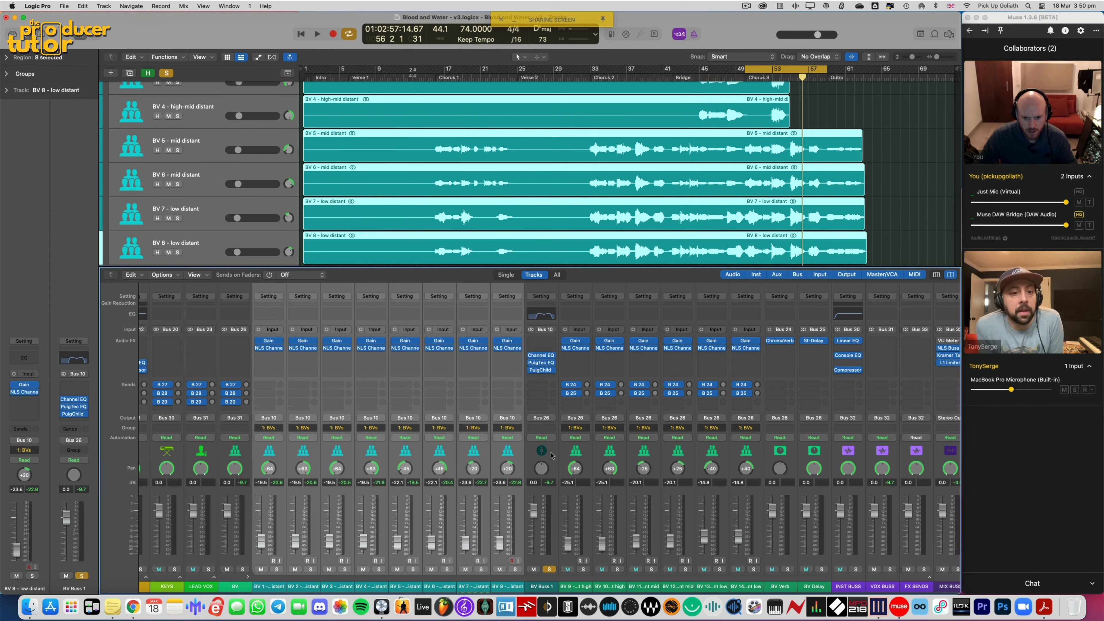
Add sends on BV Buss 1 to Bus 24 (BV Verb) and Bus 25 (BV Delay)
left_click(544, 393)
left_click(543, 392)
mouse_move(560, 398)
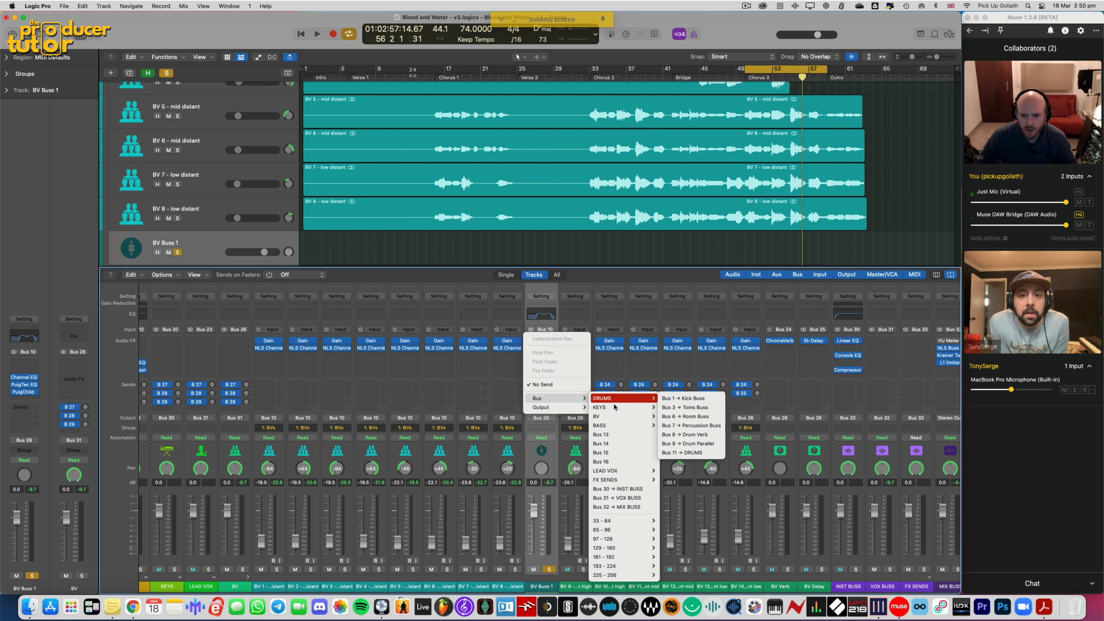
mouse_move(621, 416)
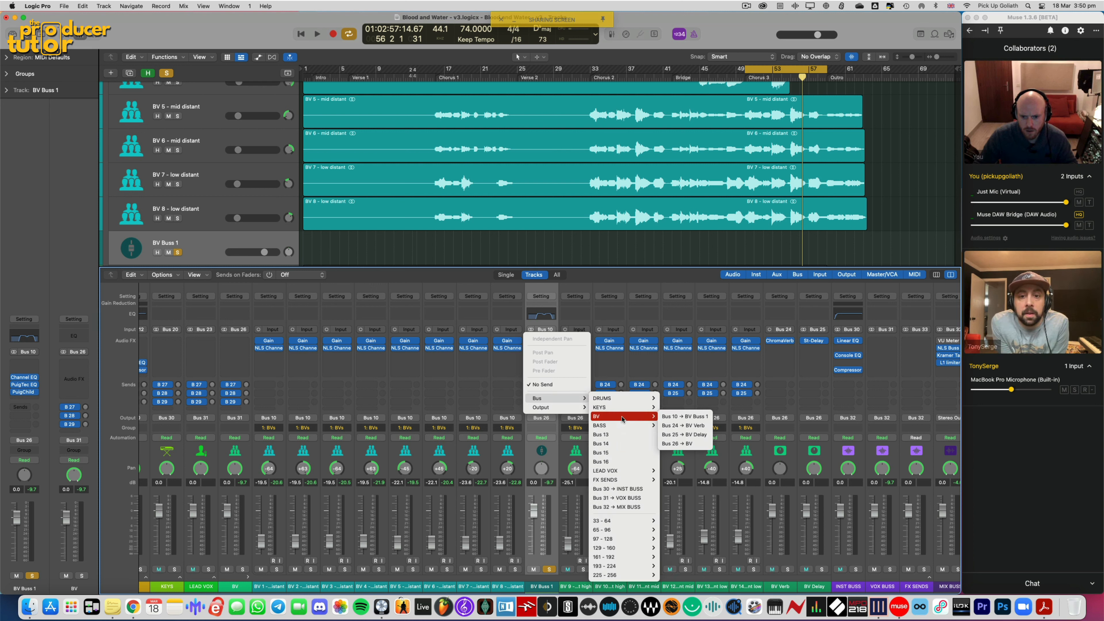
left_click(668, 425)
left_click(543, 402)
mouse_move(561, 407)
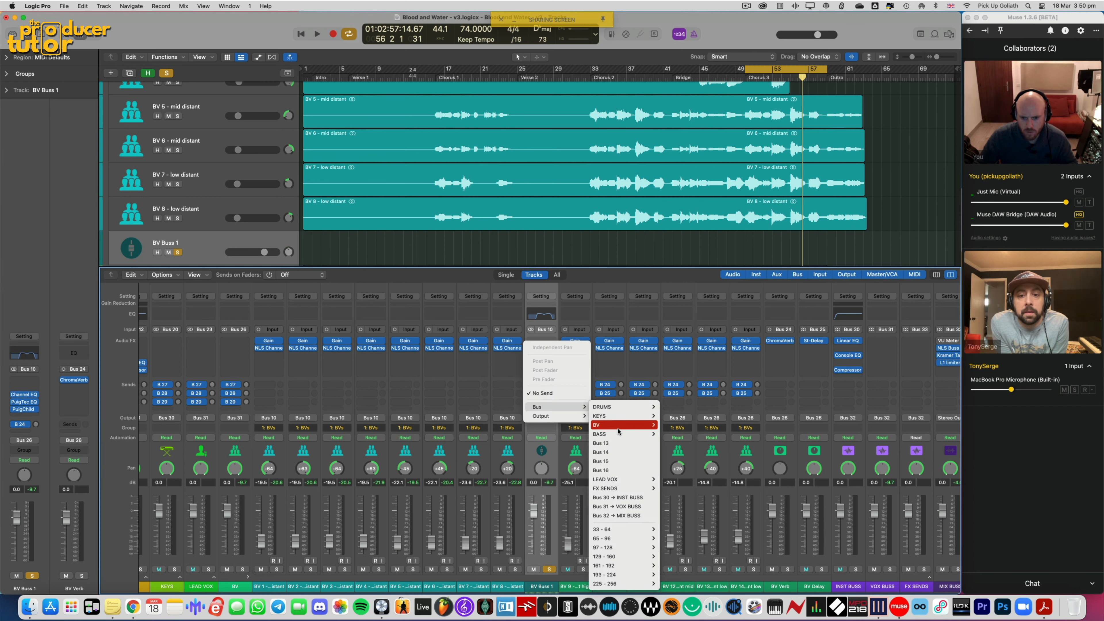
mouse_move(618, 432)
left_click(687, 443)
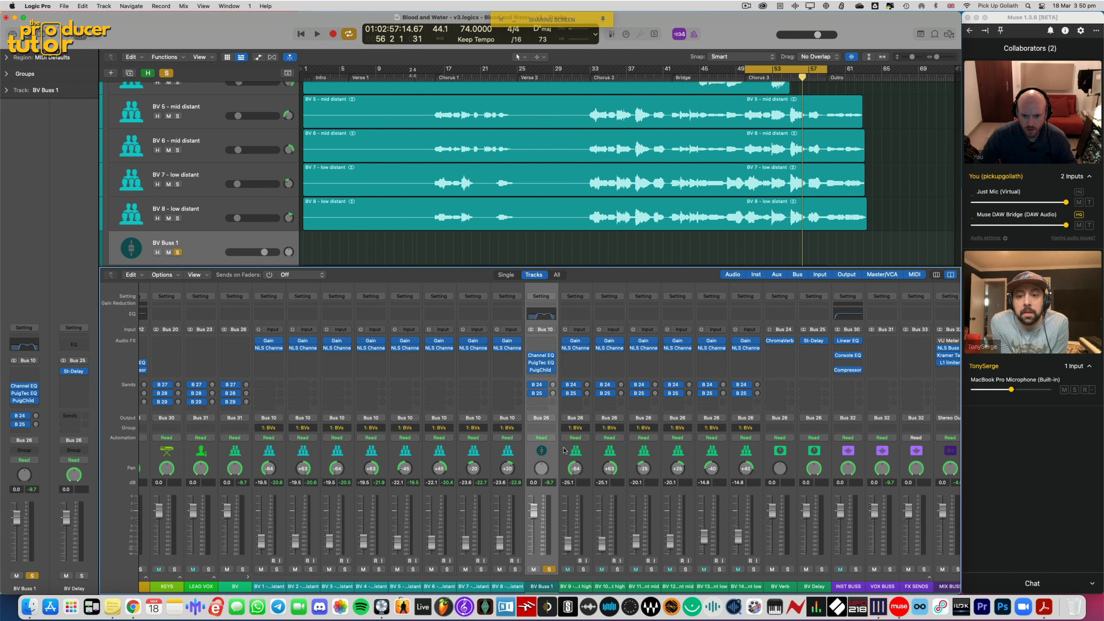
Replace ChromaVerb on the BV Verb channel with a mono-to-stereo Valhalla Supermassive
left_click(776, 451)
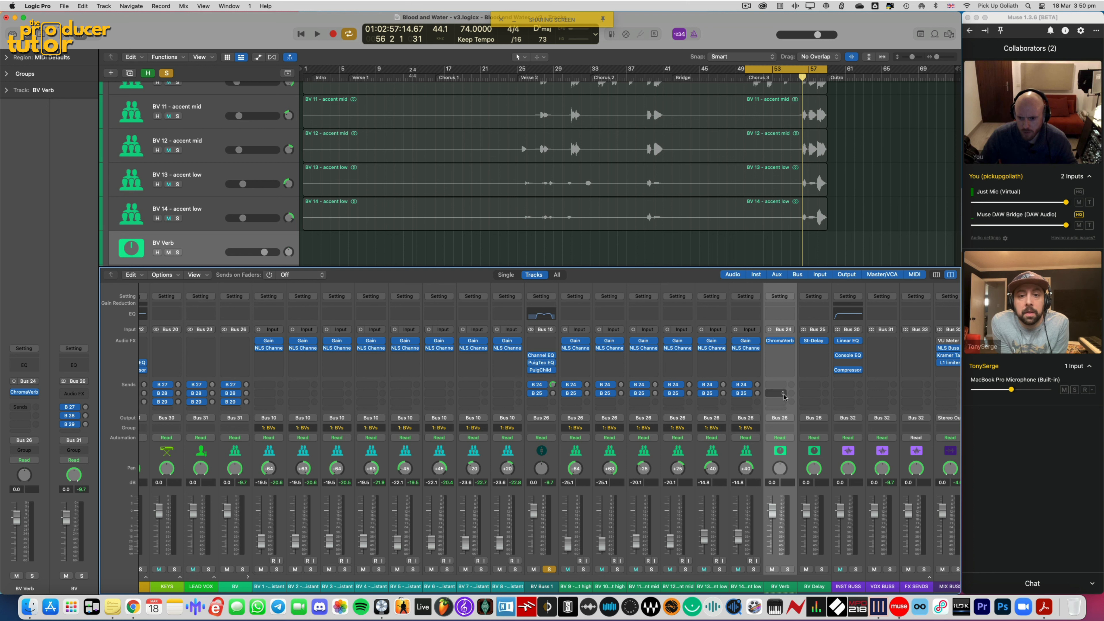
left_click(784, 395)
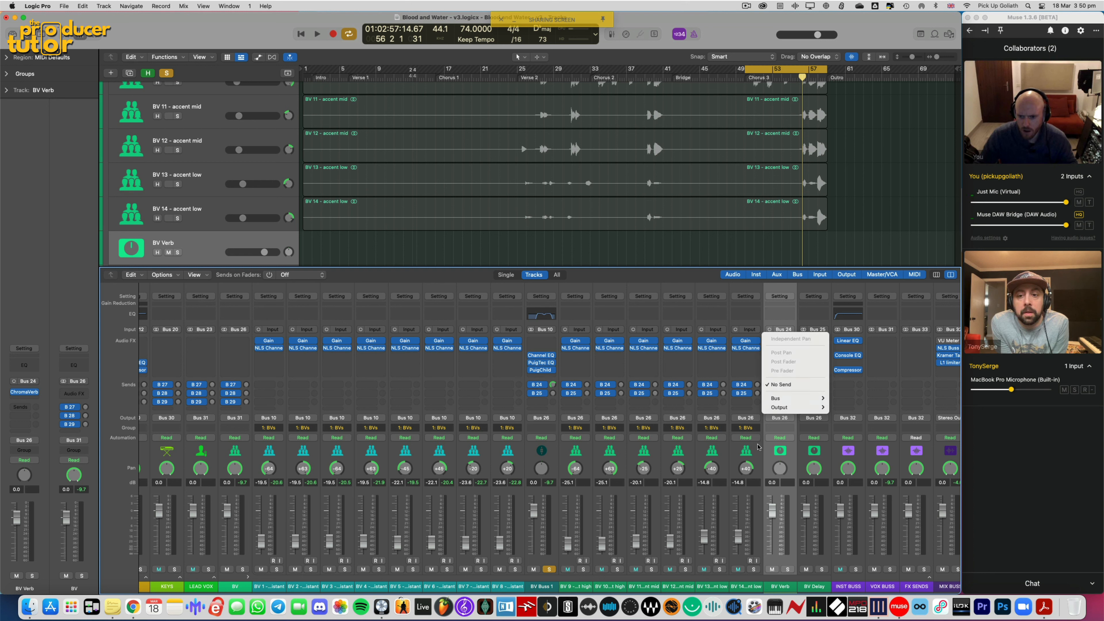
left_click(757, 447)
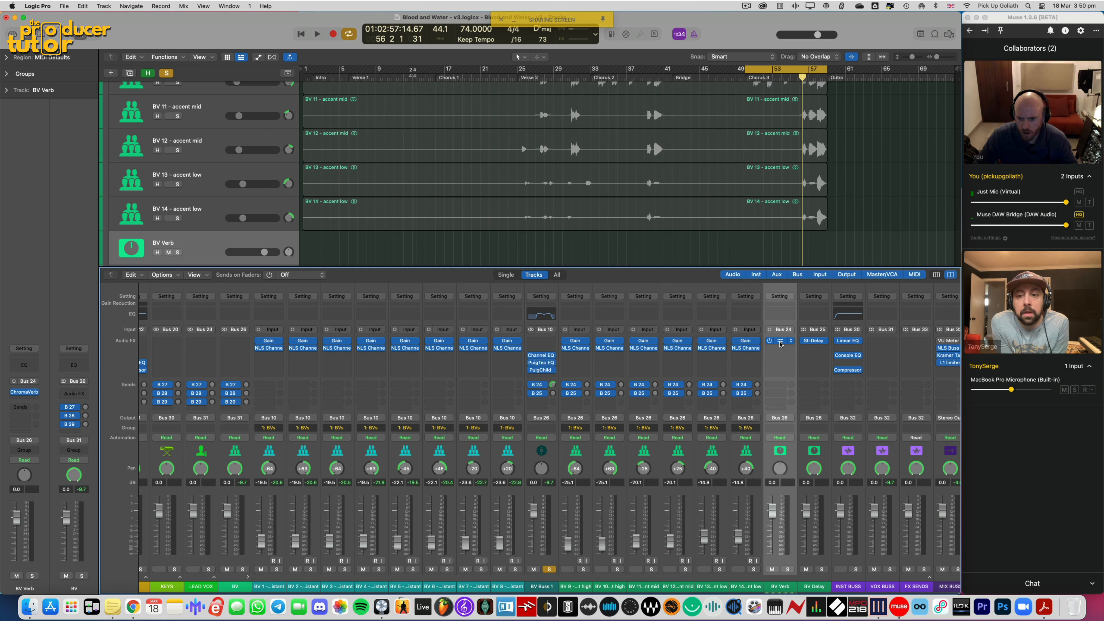
left_click(792, 370)
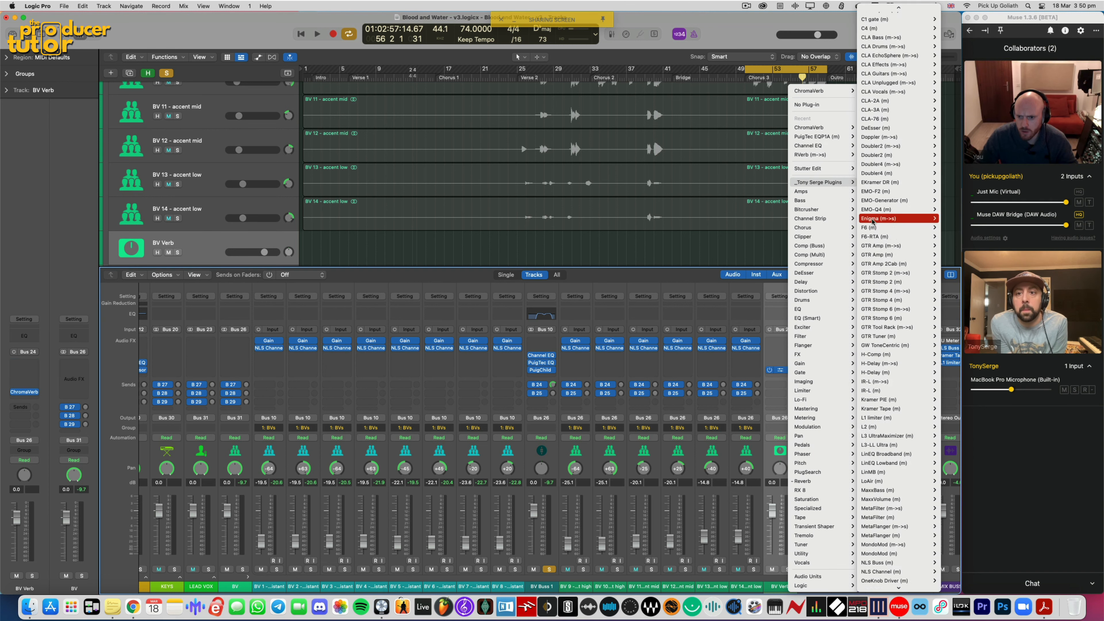
scroll(887, 274, "down", 15)
mouse_move(886, 491)
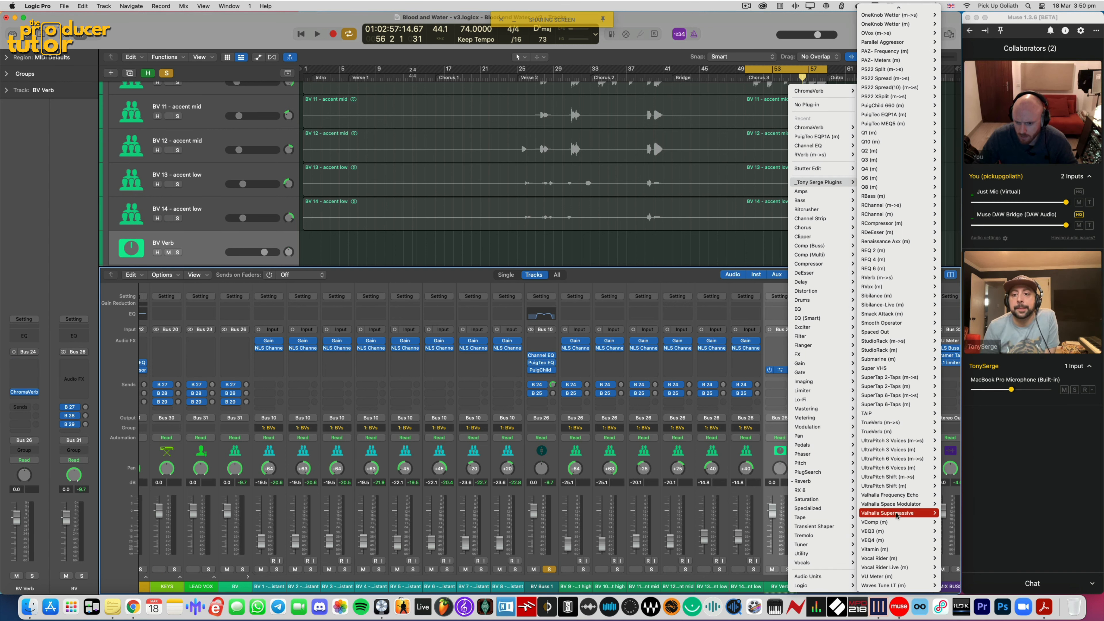
mouse_move(913, 513)
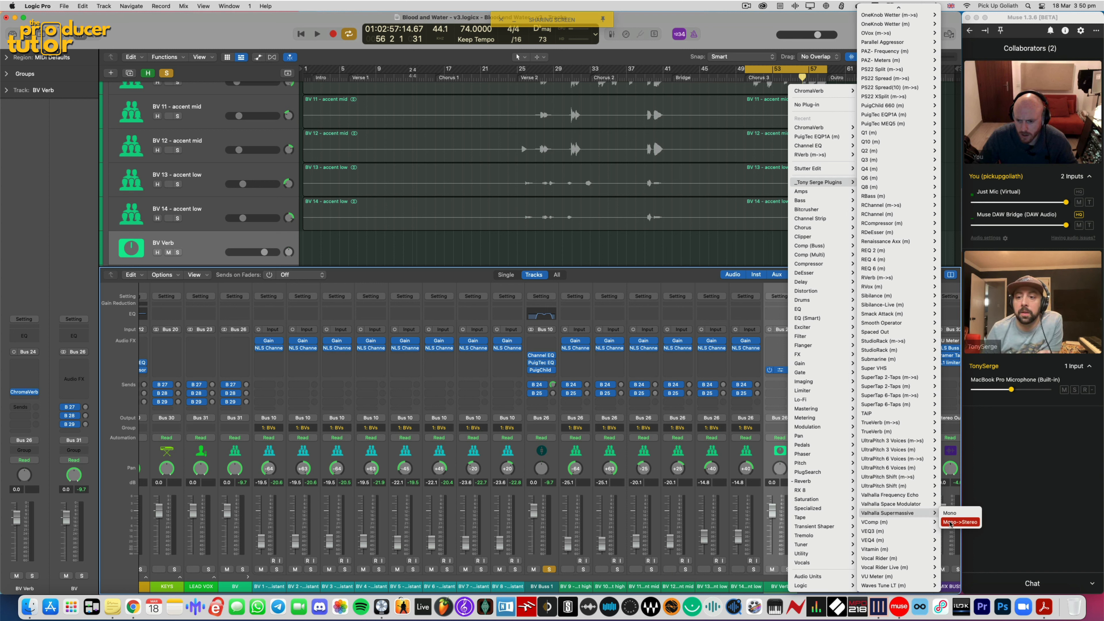
left_click(949, 522)
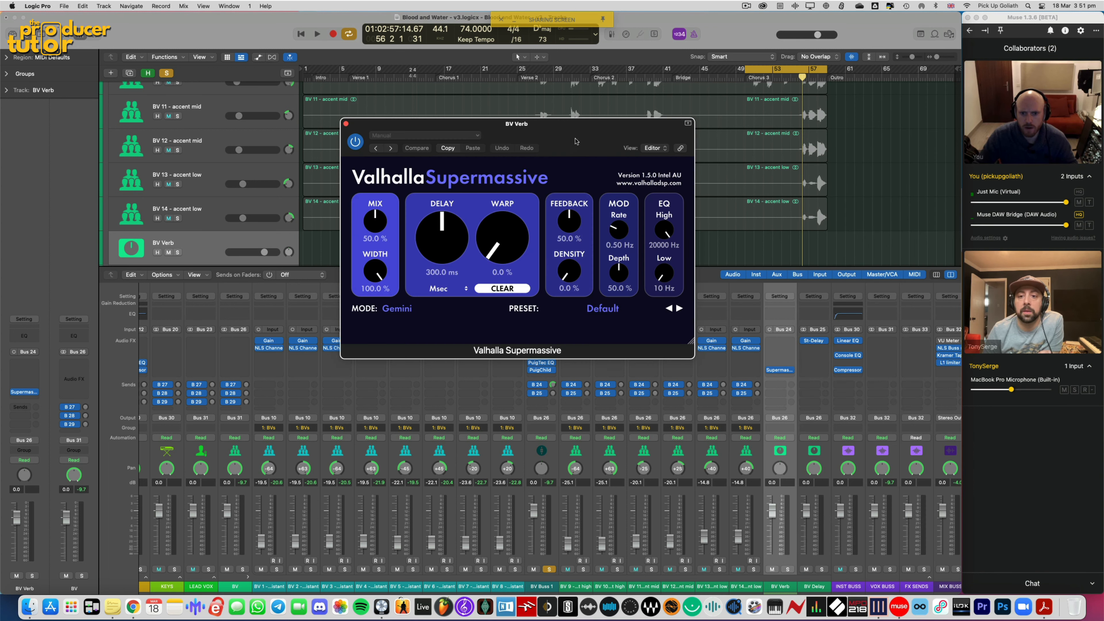
Load Supermassive's medium reverb preset WideVocalSwell and play the chorus to hear it
left_click_drag(589, 142, 388, 189)
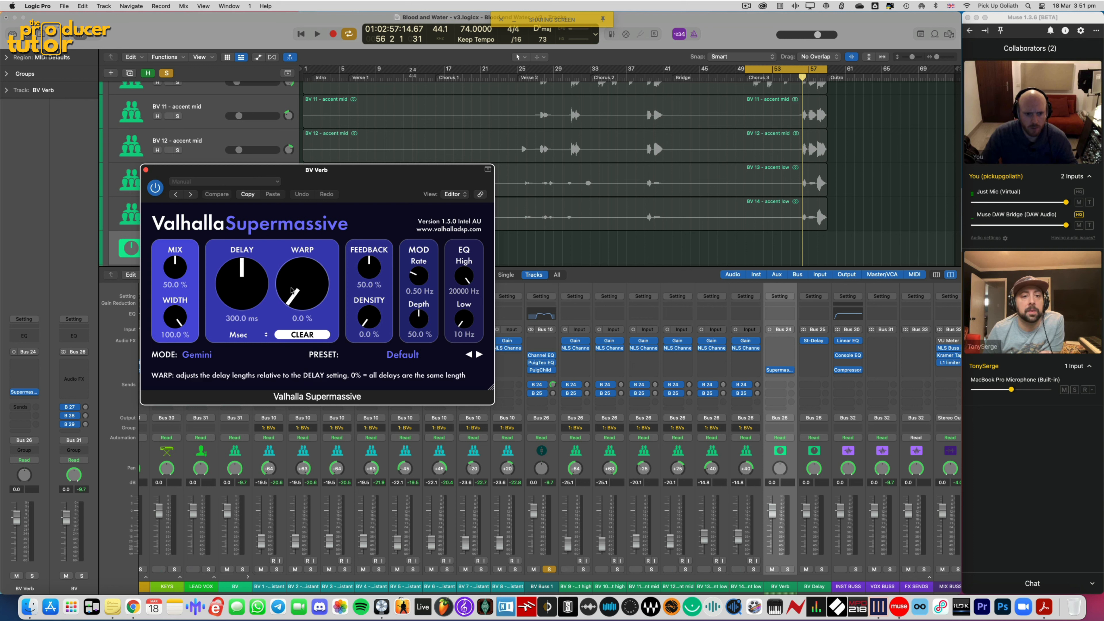
left_click(402, 355)
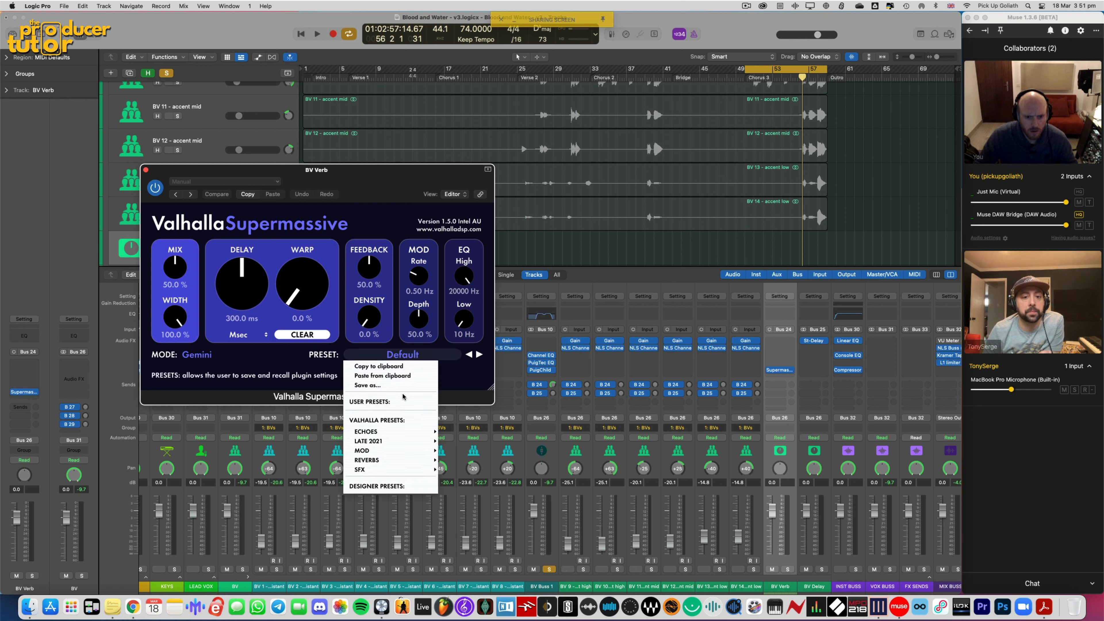
mouse_move(392, 460)
mouse_move(466, 442)
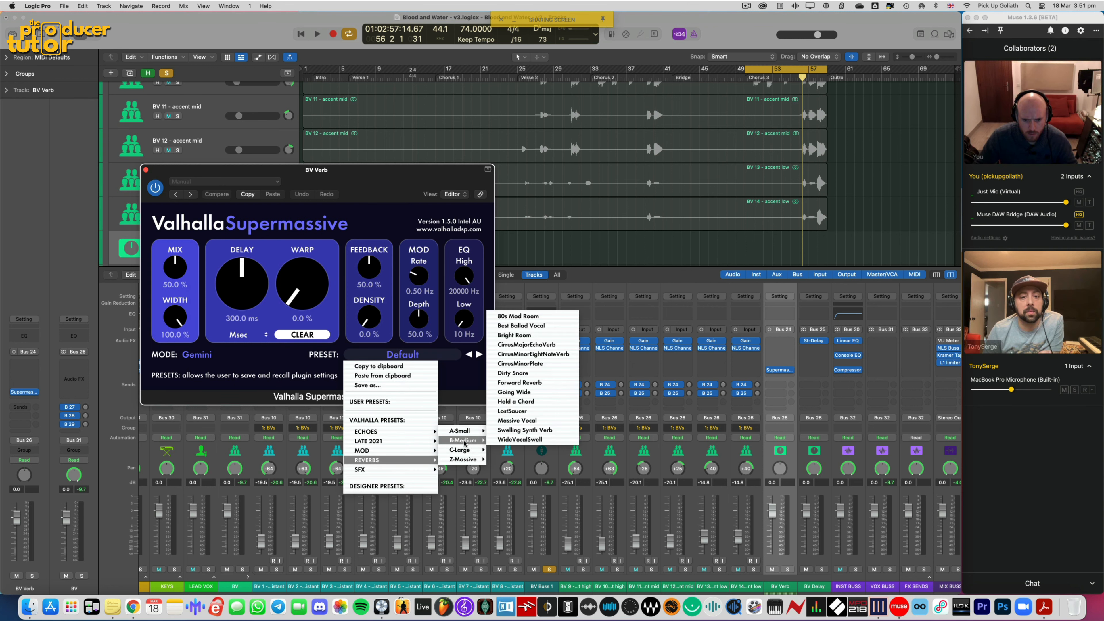
left_click(519, 439)
left_click_drag(359, 183, 410, 178)
key("space")
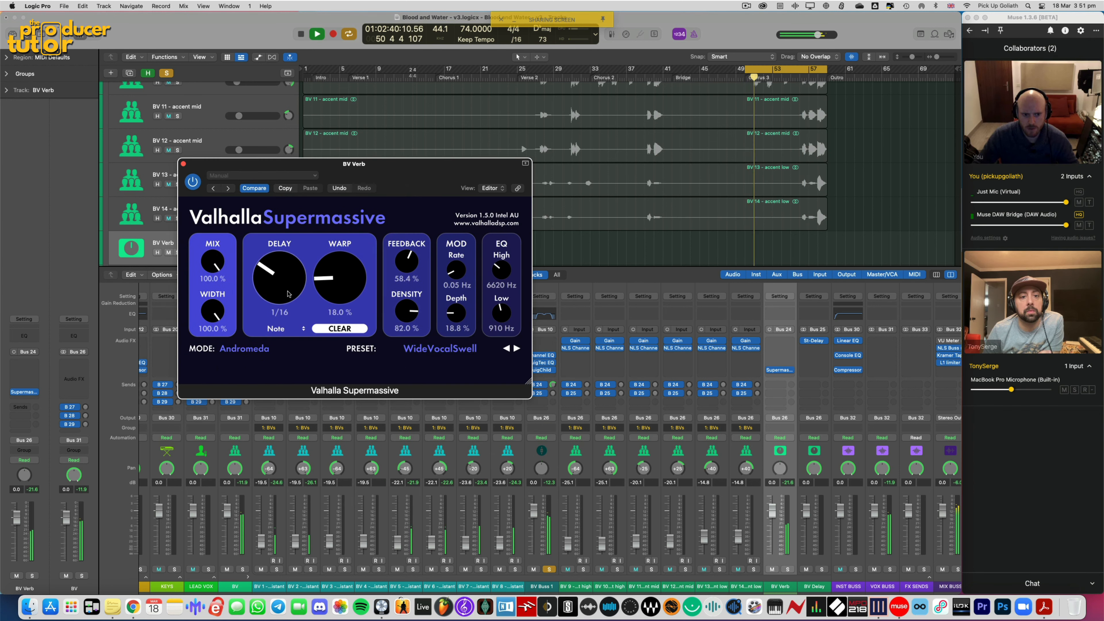
While the chorus plays, switch Supermassive's delay from note sync to milliseconds and lower it to 38.4 ms
scroll(323, 281, "up", 1)
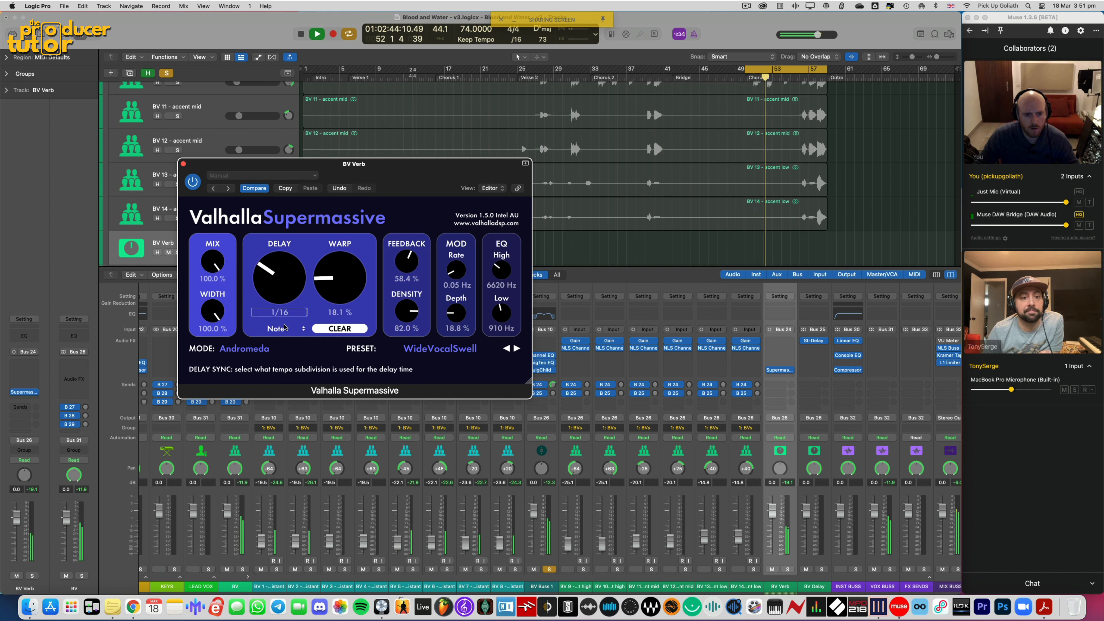
left_click(284, 327)
left_click(291, 341)
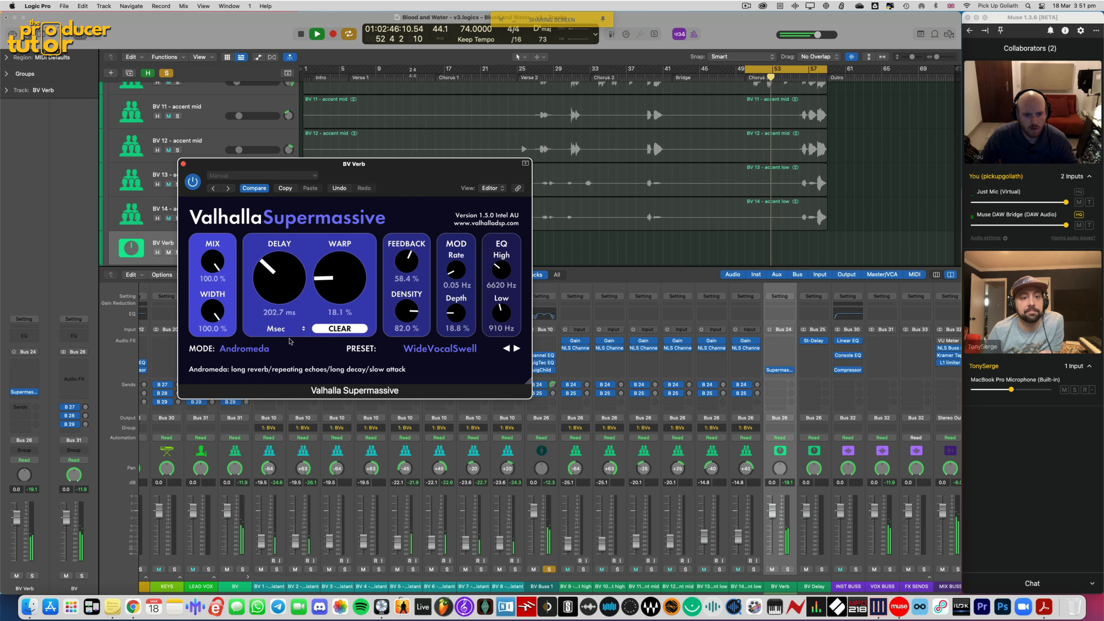
scroll(280, 294, "down", 5)
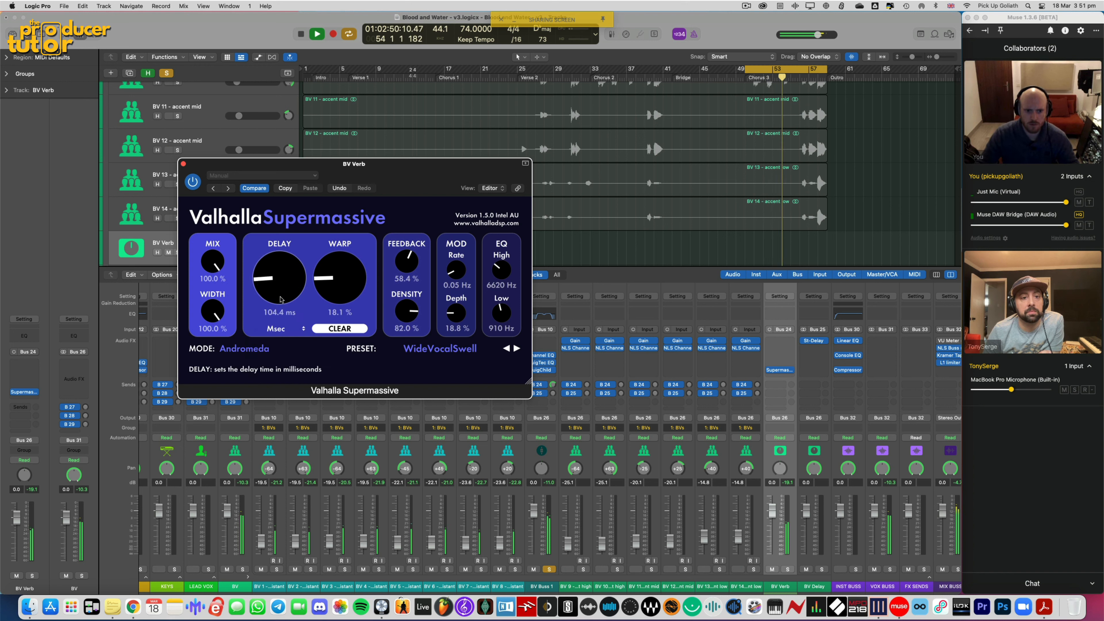
key("space")
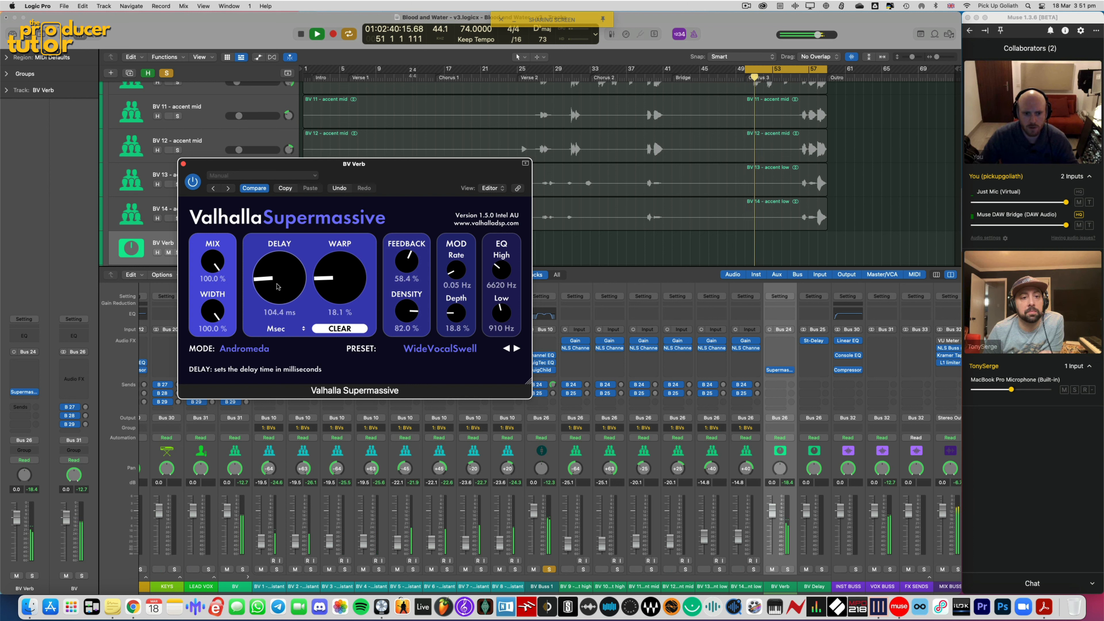
scroll(280, 290, "down", 3)
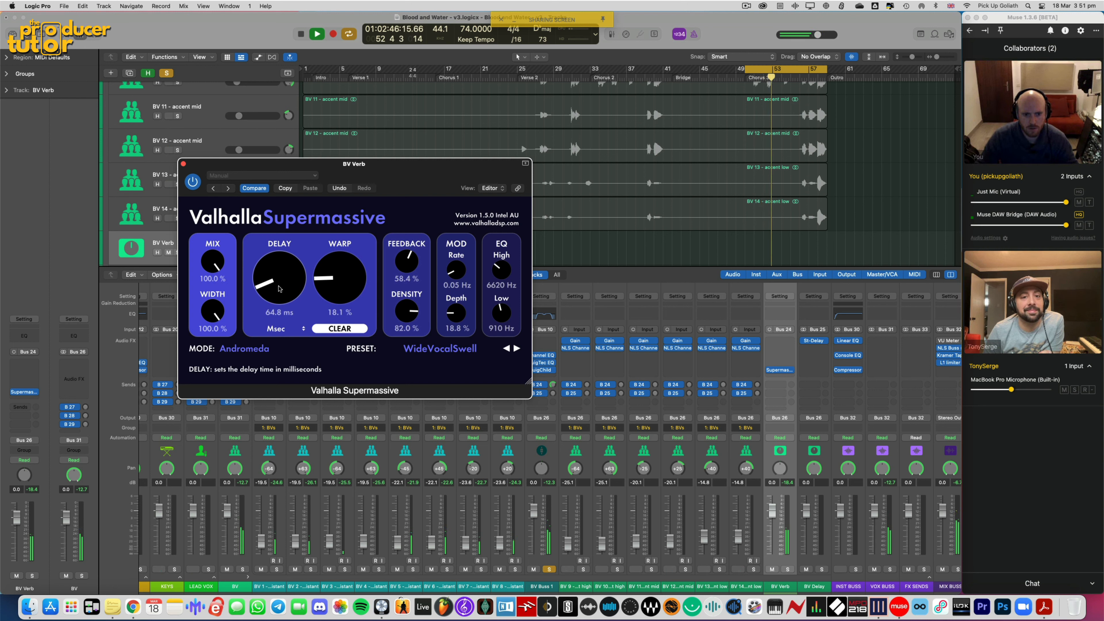
scroll(279, 289, "down", 1)
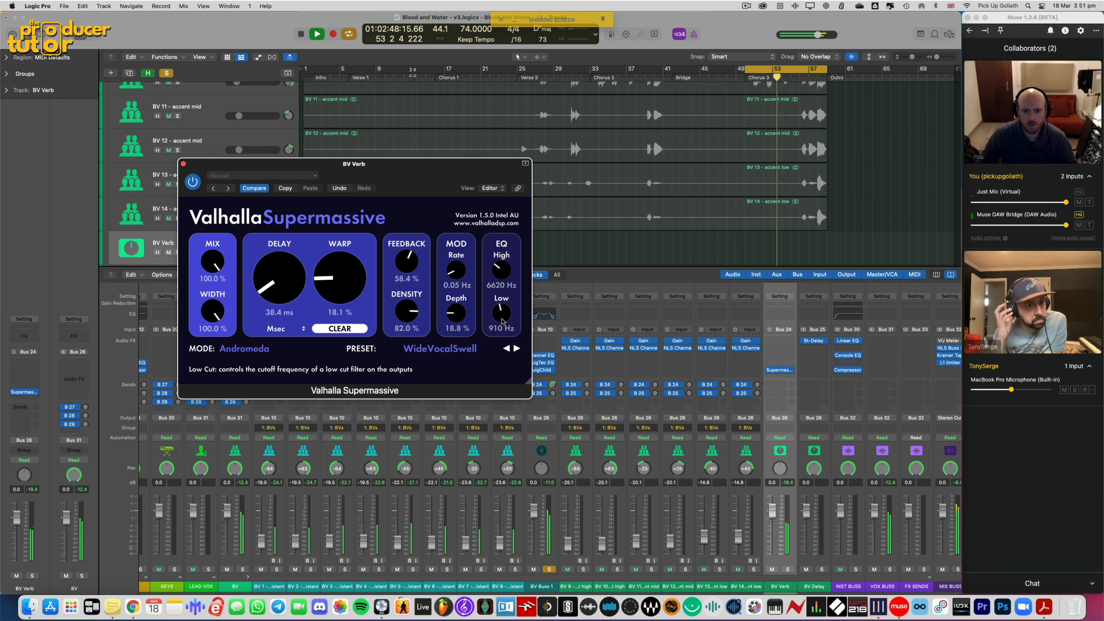
Set Supermassive's low cut to 890 Hz and delay to 25.8 ms, and fine-tune BV Buss 1's send to BV Verb
scroll(501, 314, "down", 1)
left_click_drag(361, 173, 371, 176)
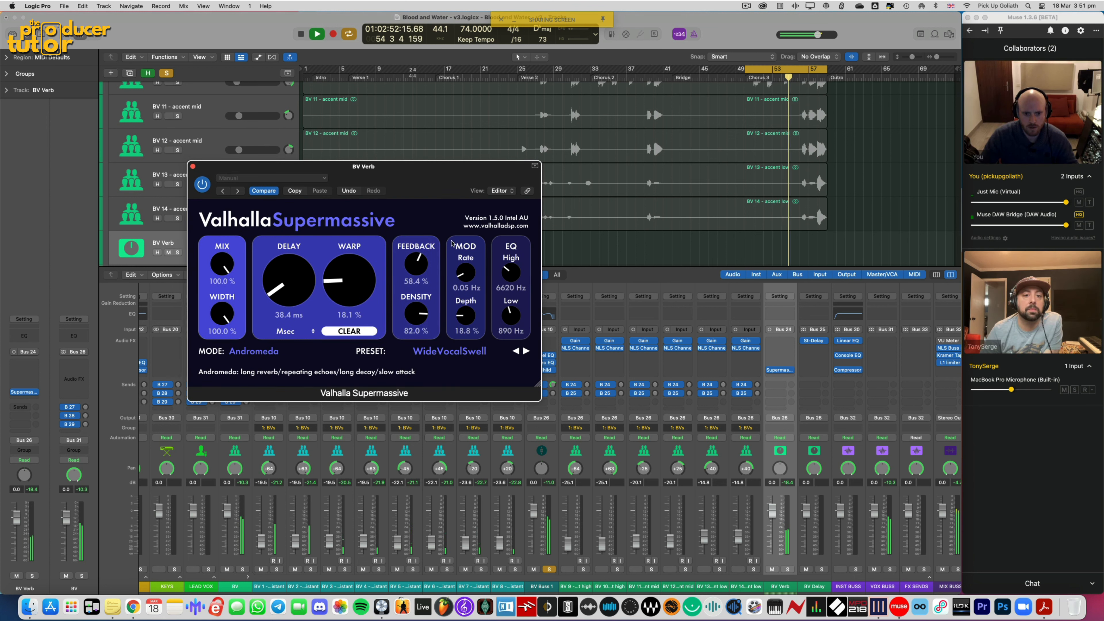
left_click_drag(418, 185, 385, 182)
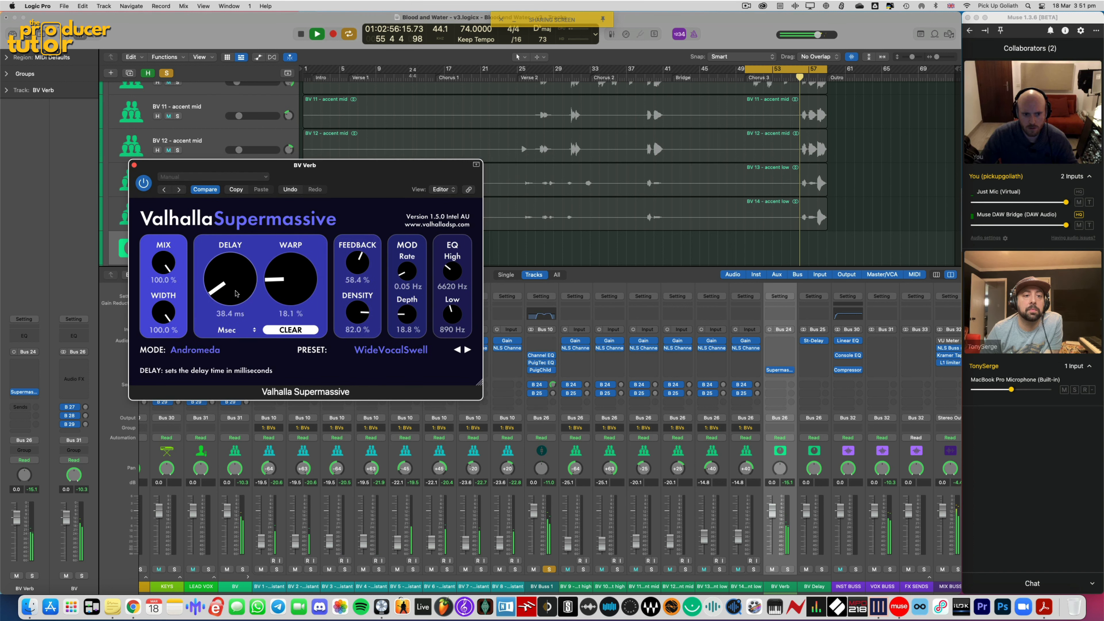
left_click_drag(237, 292, 236, 296)
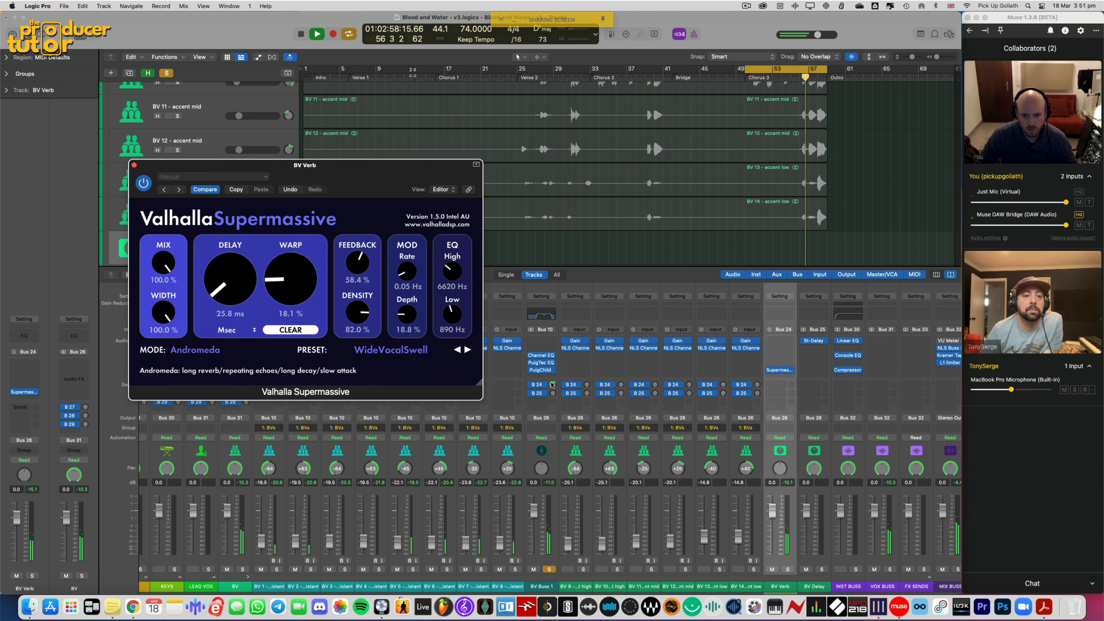
left_click_drag(551, 388, 551, 390)
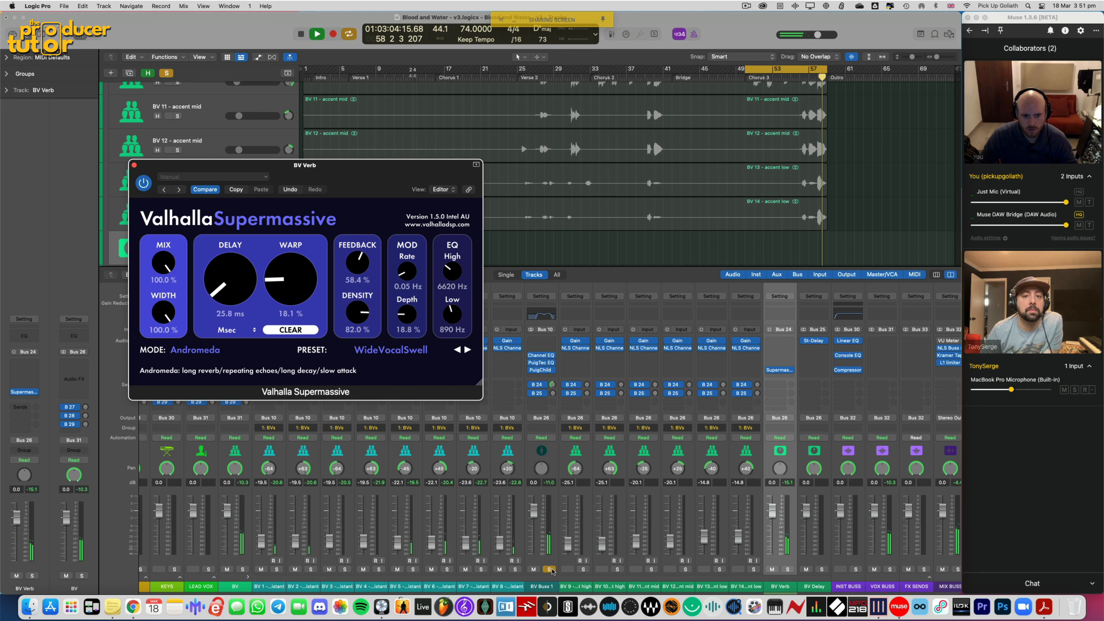
With BV Buss 1 unsoloed, lower its fader to -2.3 dB and mute the accent backing vocals BV 9 to BV 14
left_click(549, 569)
left_click(554, 446)
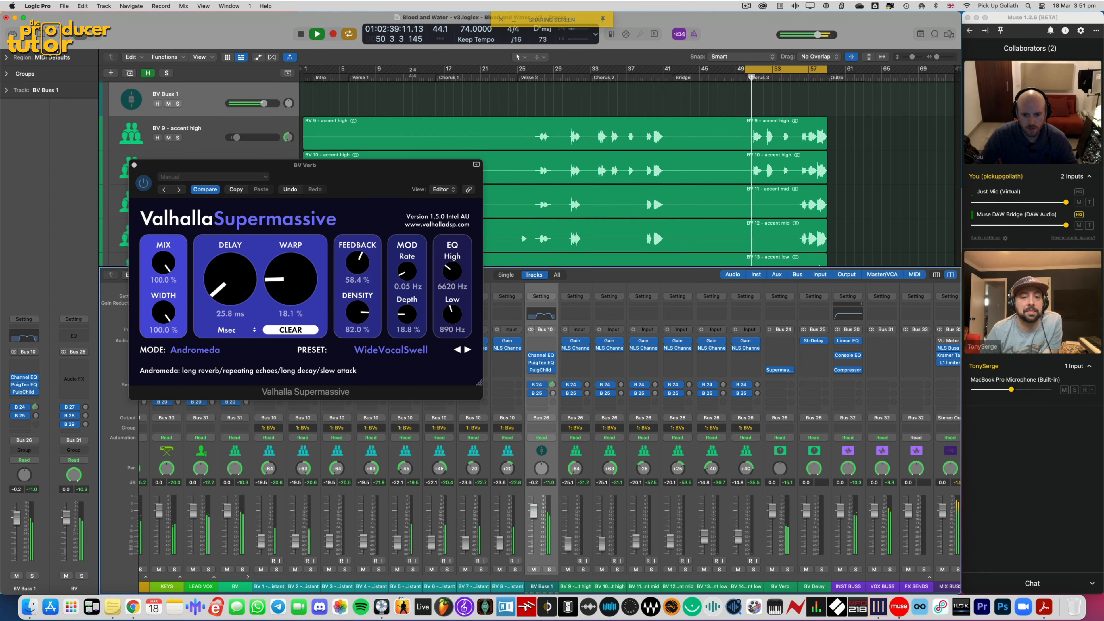
left_click_drag(534, 512, 534, 520)
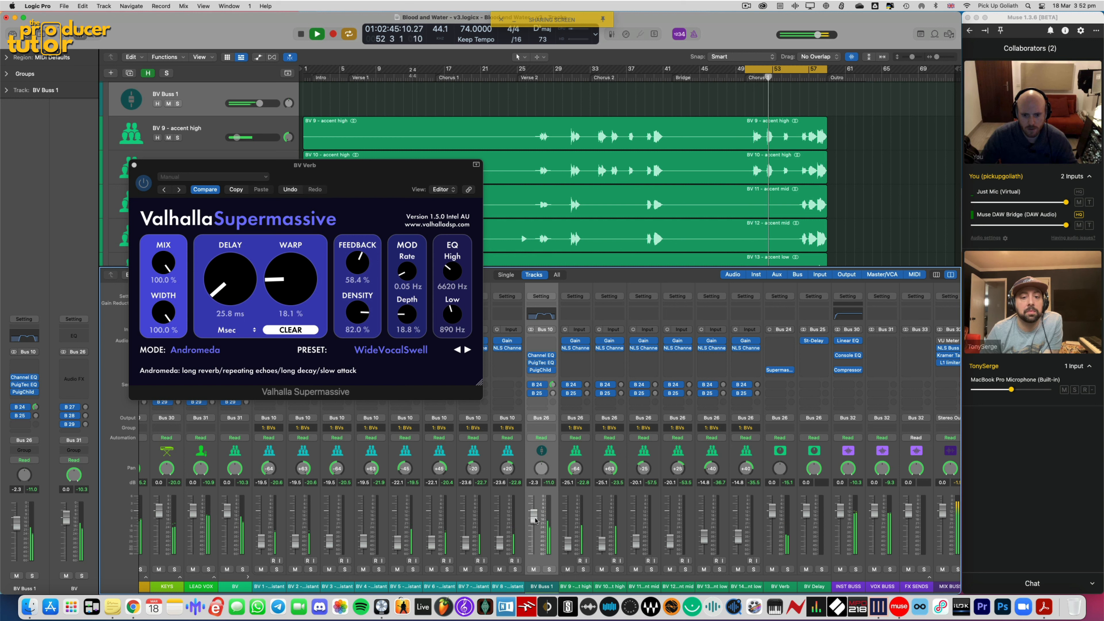
left_click_drag(568, 570, 738, 569)
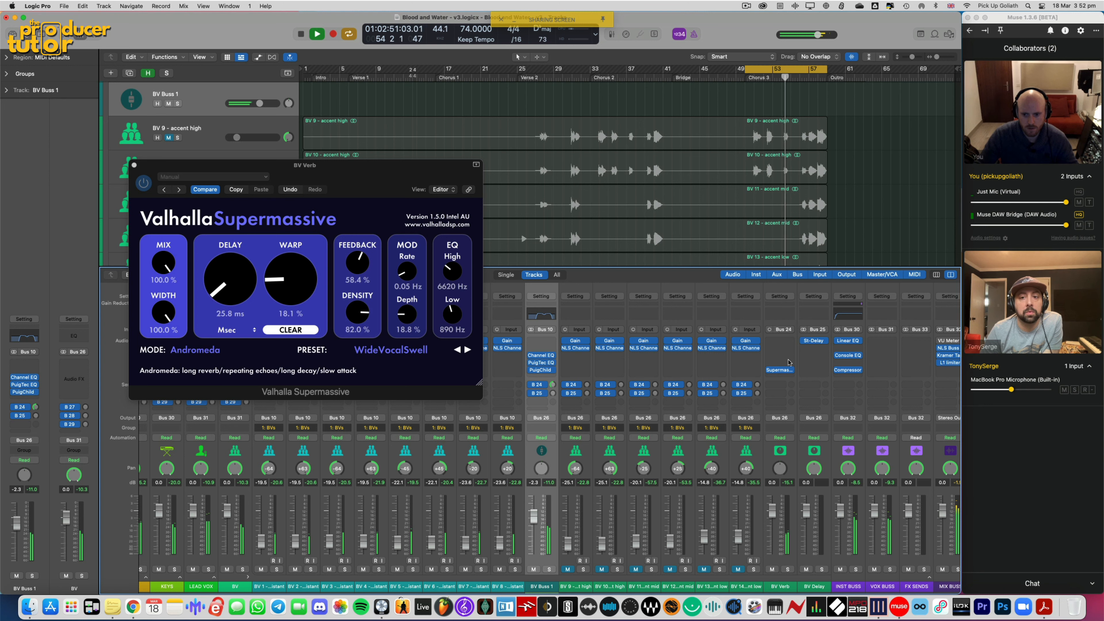
Add a Channel EQ to the BV Verb channel and move it below Valhalla Supermassive in the effects chain
left_click(778, 310)
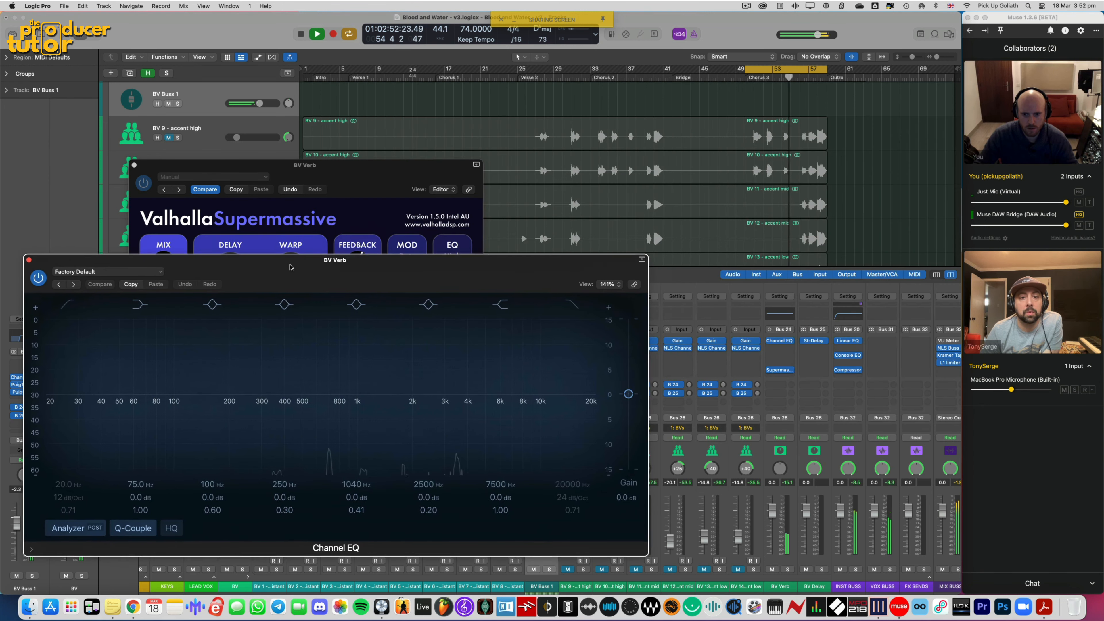
left_click_drag(291, 267, 340, 247)
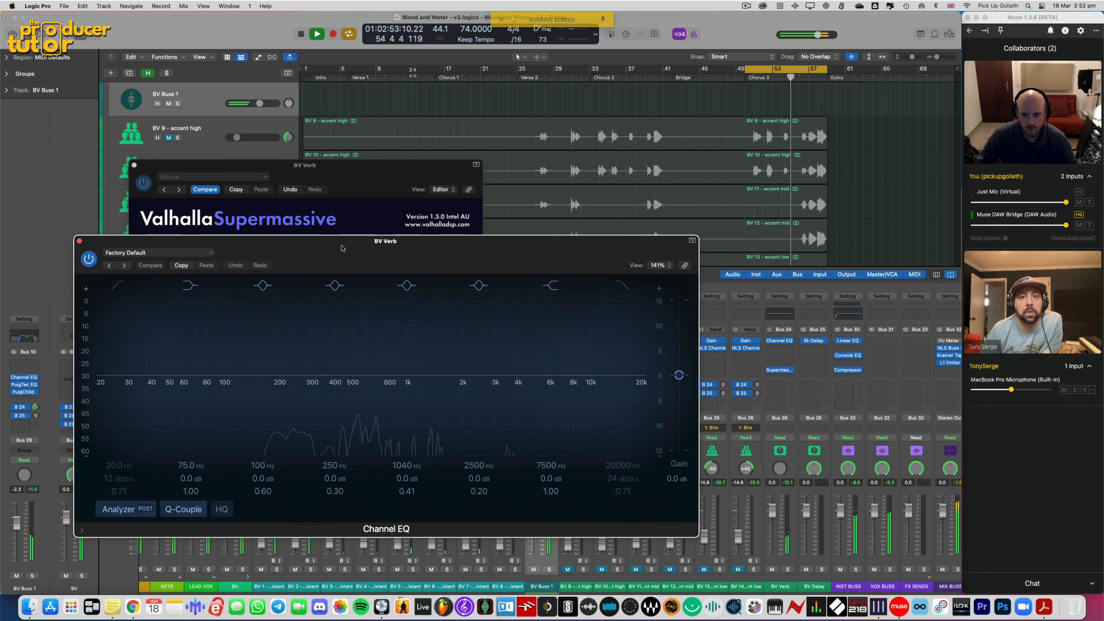
left_click_drag(779, 340, 782, 379)
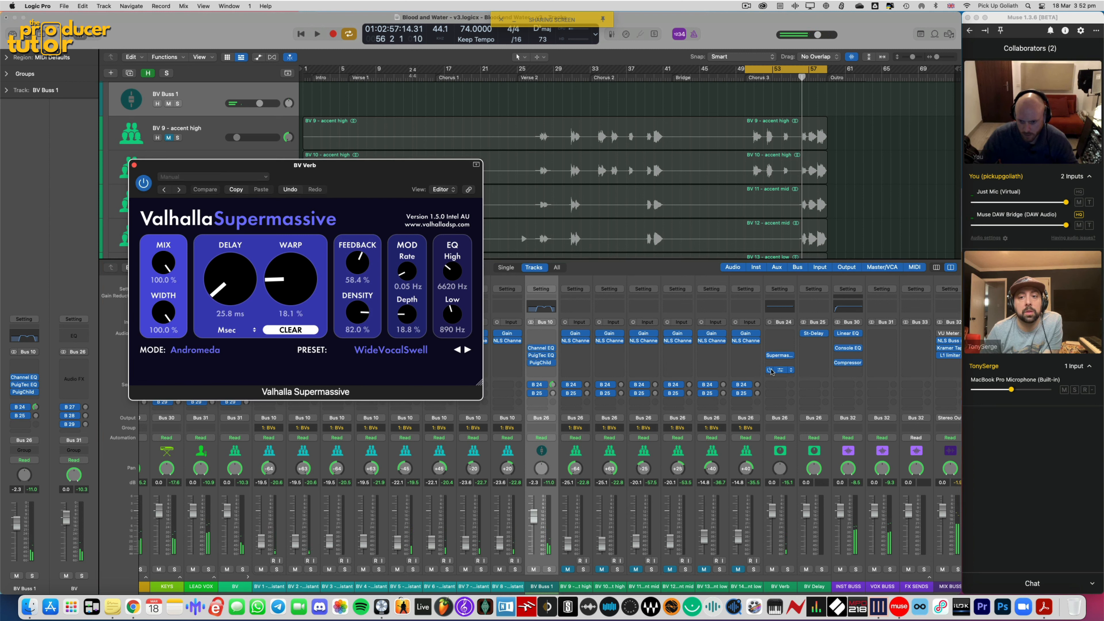
Insert an RDeEsser (s) between Valhalla Supermassive and the Channel EQ on the BV Verb channel
left_click(779, 365)
mouse_move(799, 401)
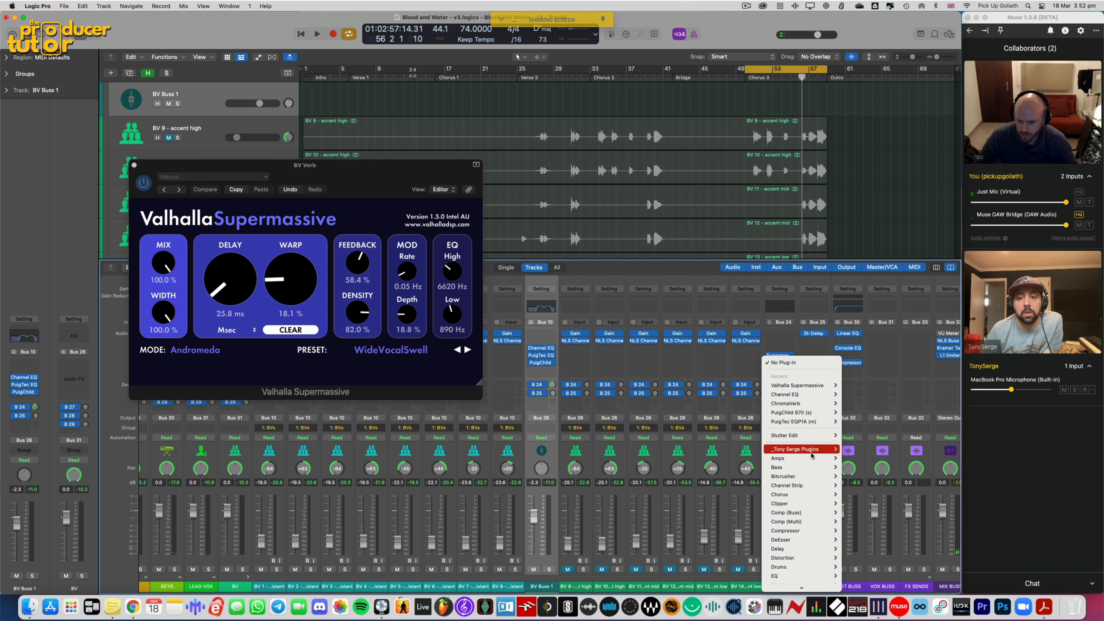
mouse_move(811, 452)
mouse_move(862, 452)
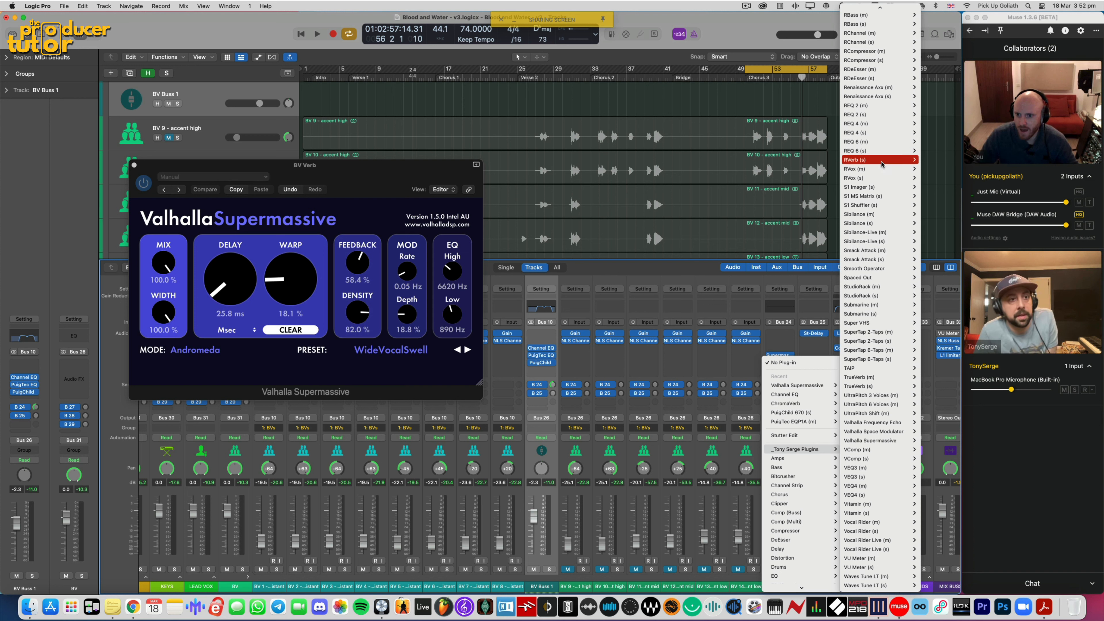
mouse_move(885, 167)
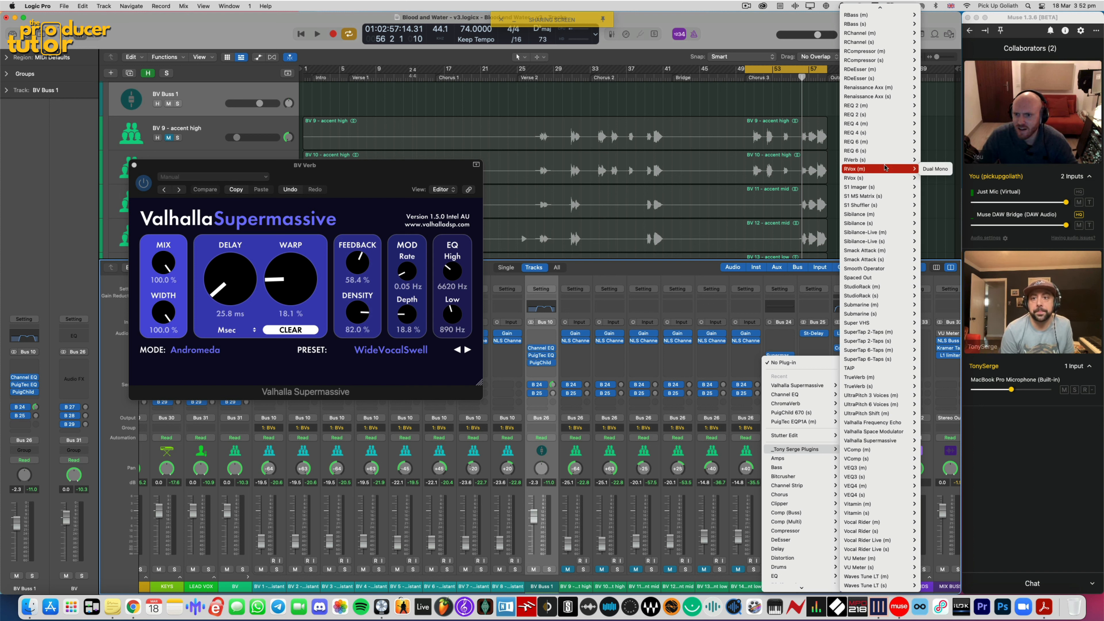
left_click(676, 141)
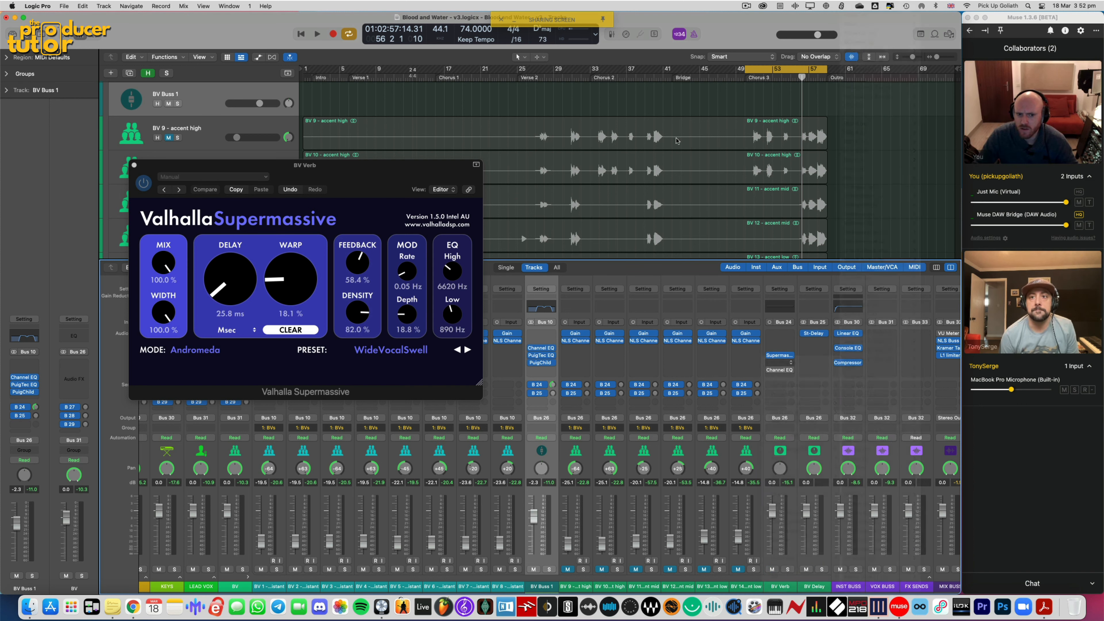
With BV Buss 1 soloed and the chorus playing, set the BV Verb RDeEsser's frequency to 6612 Hz and threshold to -58.9
left_click(549, 569)
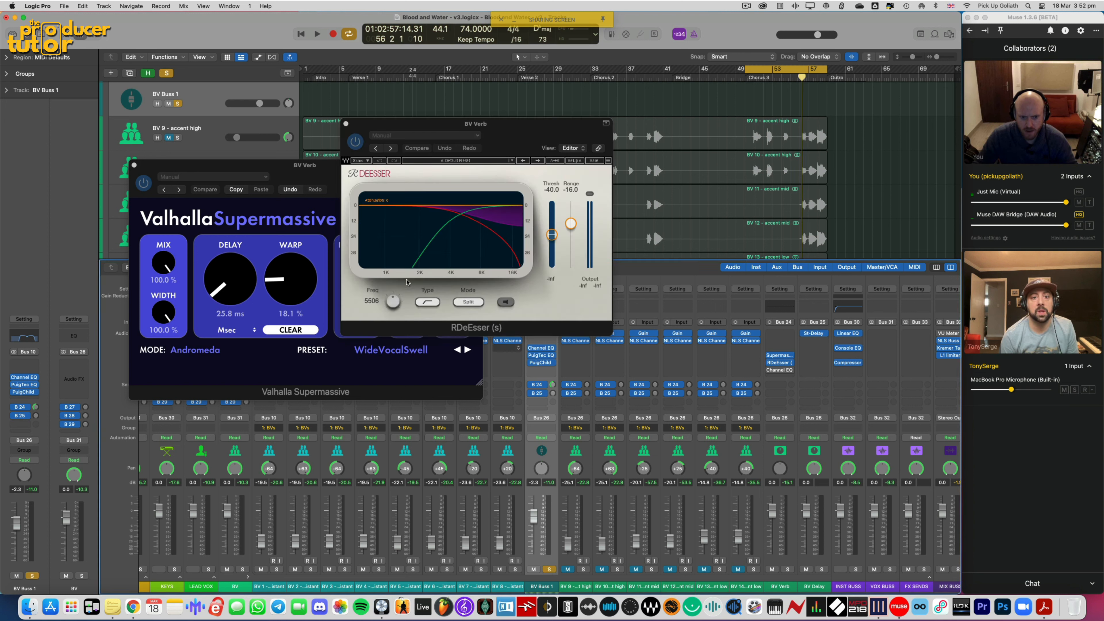
key("space")
left_click_drag(393, 301, 393, 297)
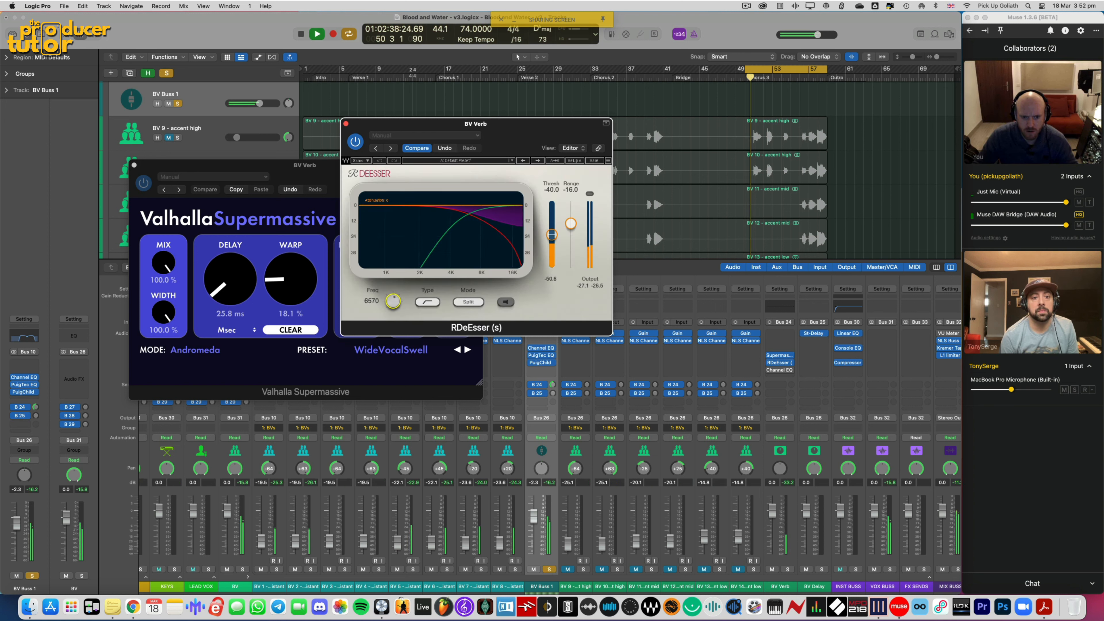
left_click_drag(551, 235, 551, 249)
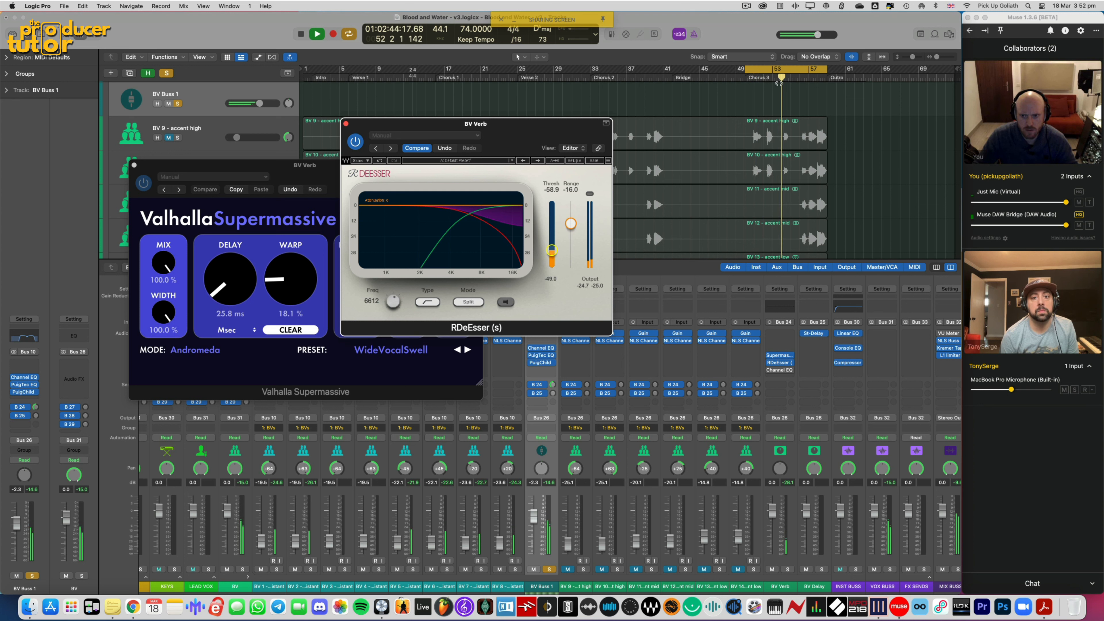
left_click(756, 107)
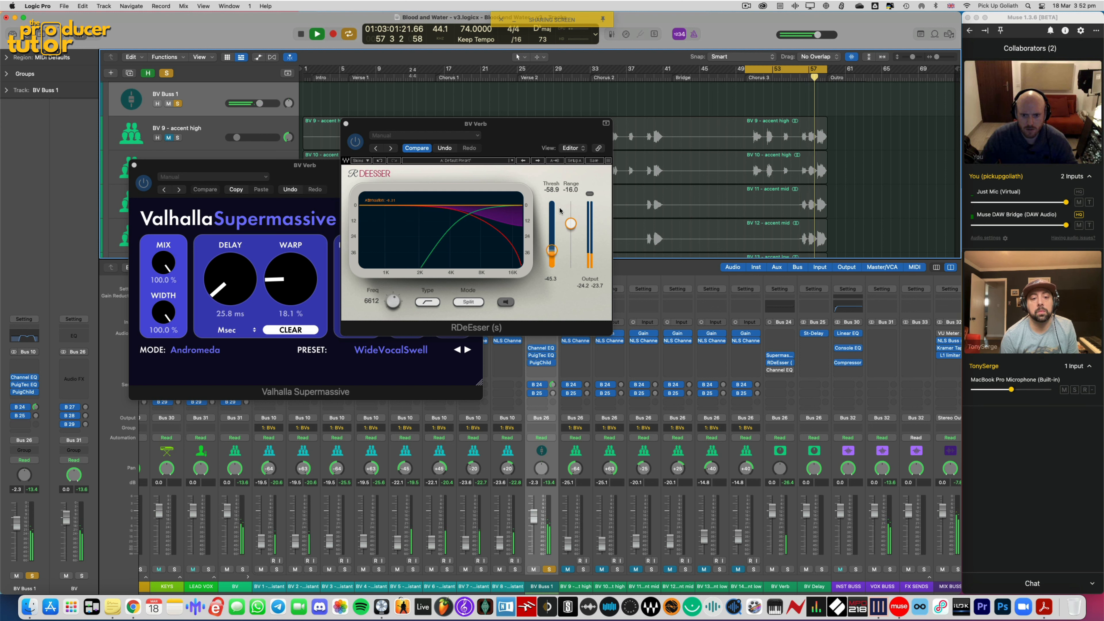
Set the BV Verb RDeEsser's range to -24.1 while the soloed backing vocals play
scroll(693, 200, "down", 10)
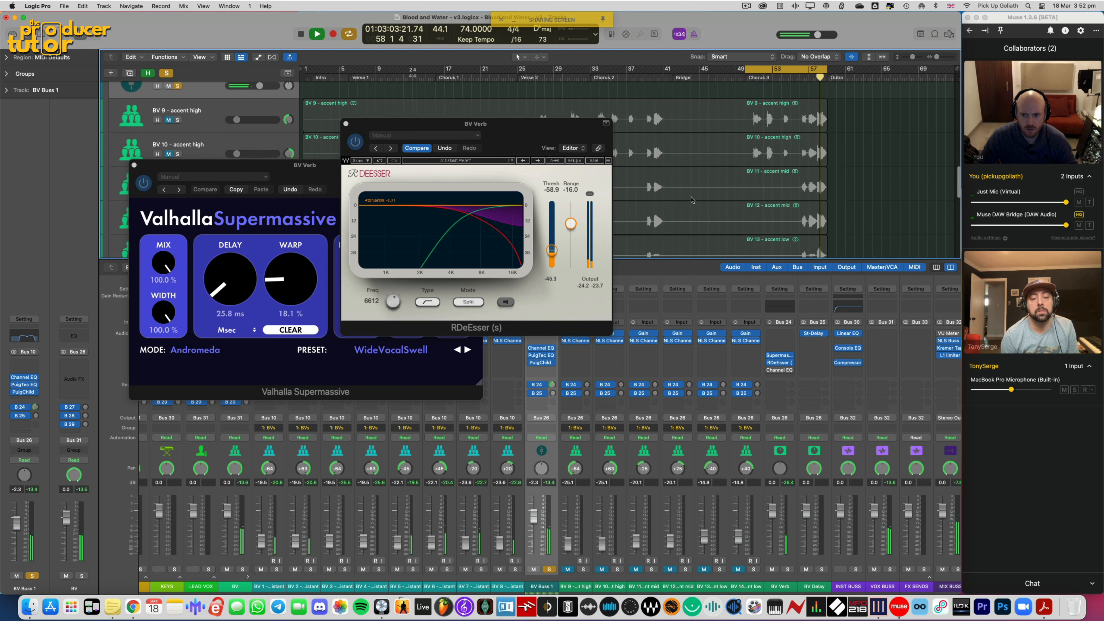
scroll(692, 199, "down", 3)
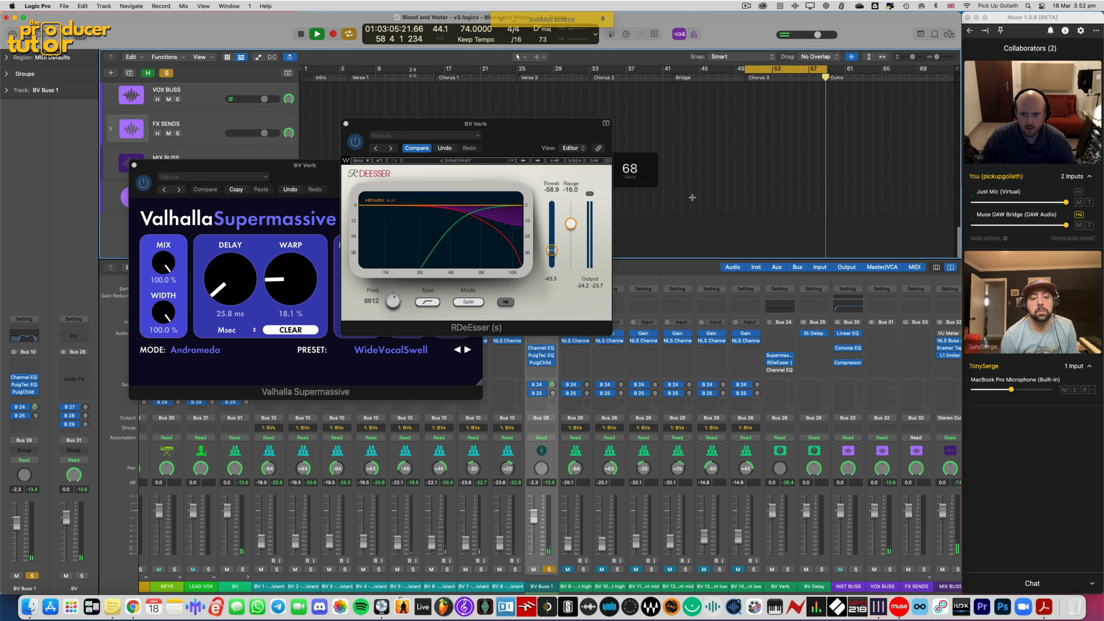
scroll(692, 198, "up", 15)
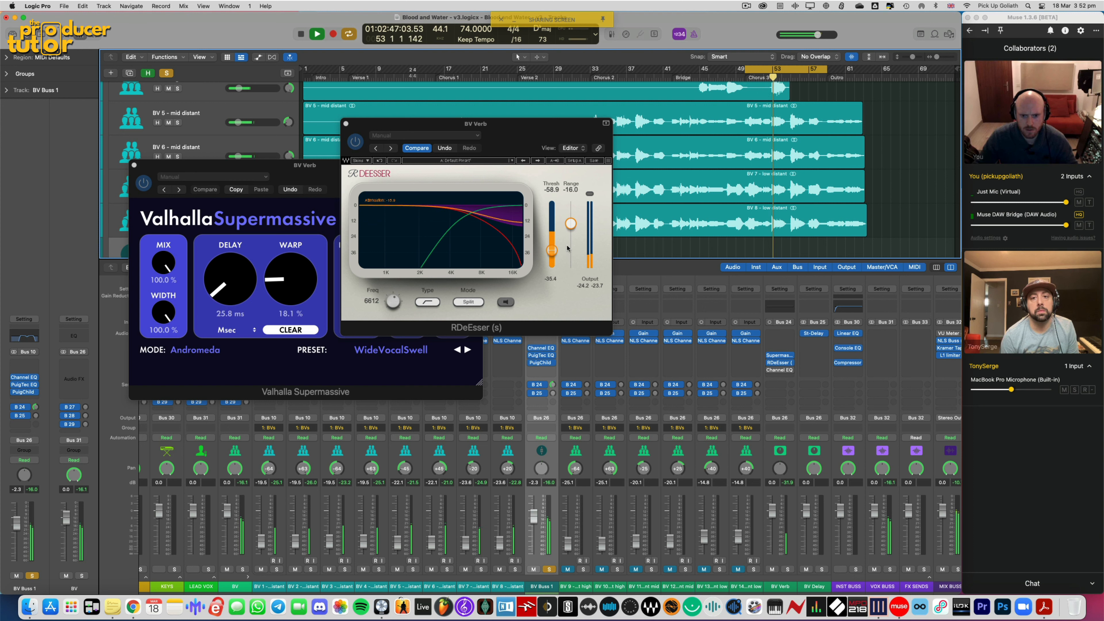
left_click_drag(570, 224, 571, 235)
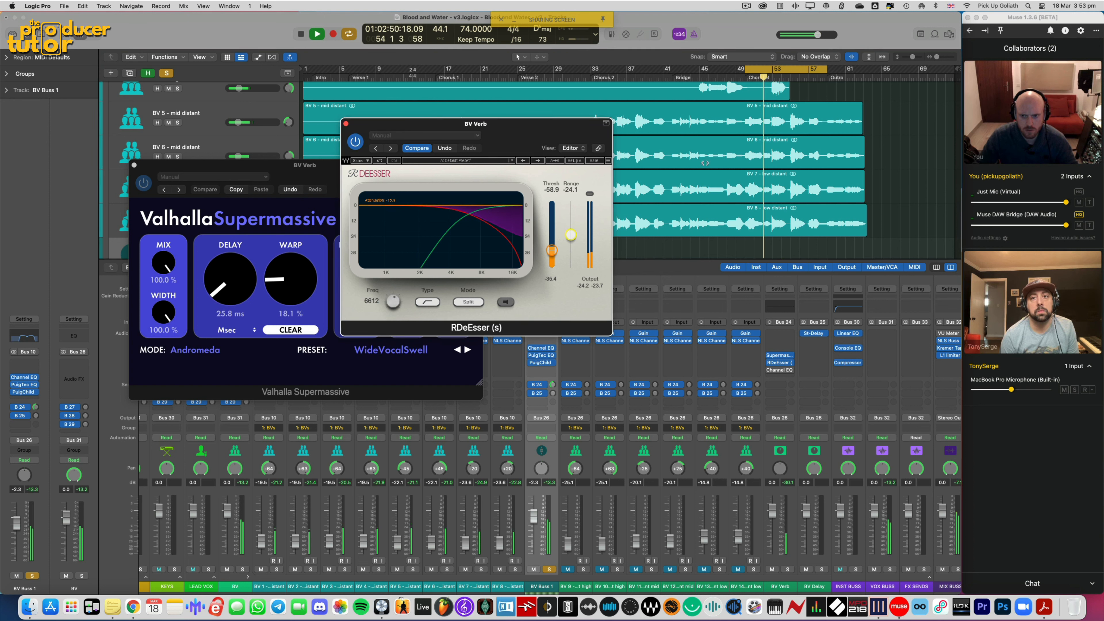
left_click(615, 227)
left_click_drag(504, 138, 512, 137)
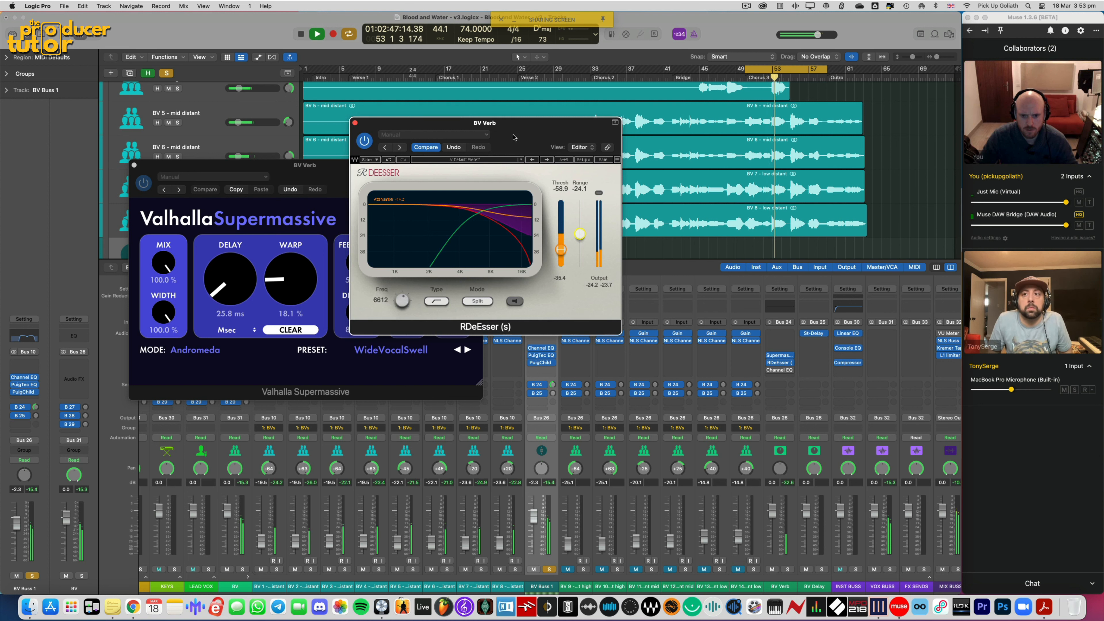
Close the RDeEsser and Supermassive windows, unsolo BV Buss 1 to hear the full mix, and stop playback
left_click(355, 124)
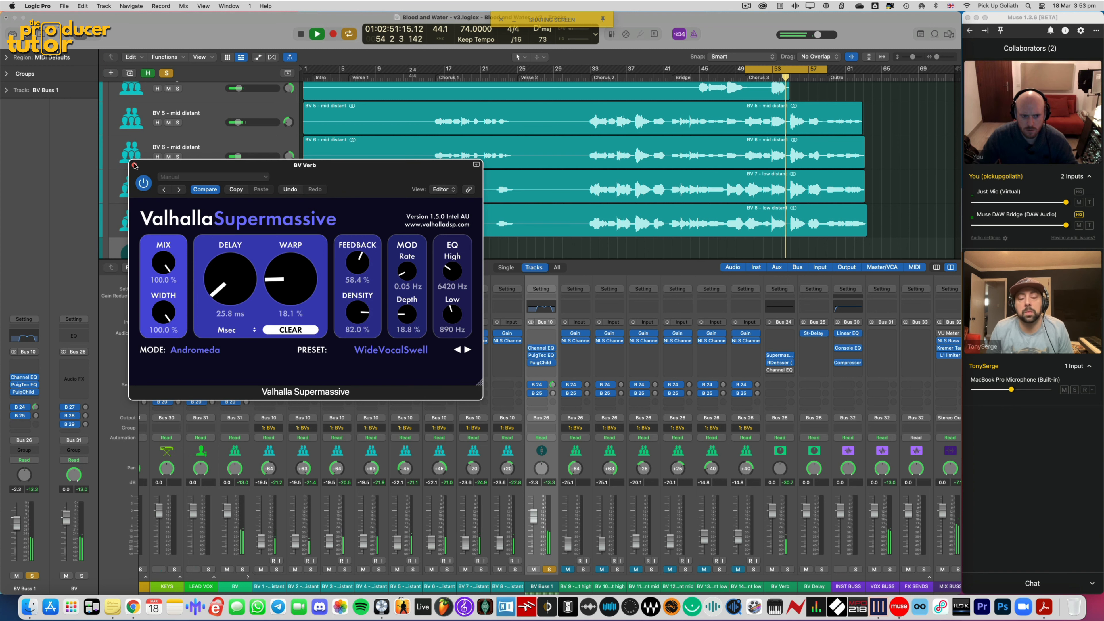
key("super+w")
left_click(549, 569)
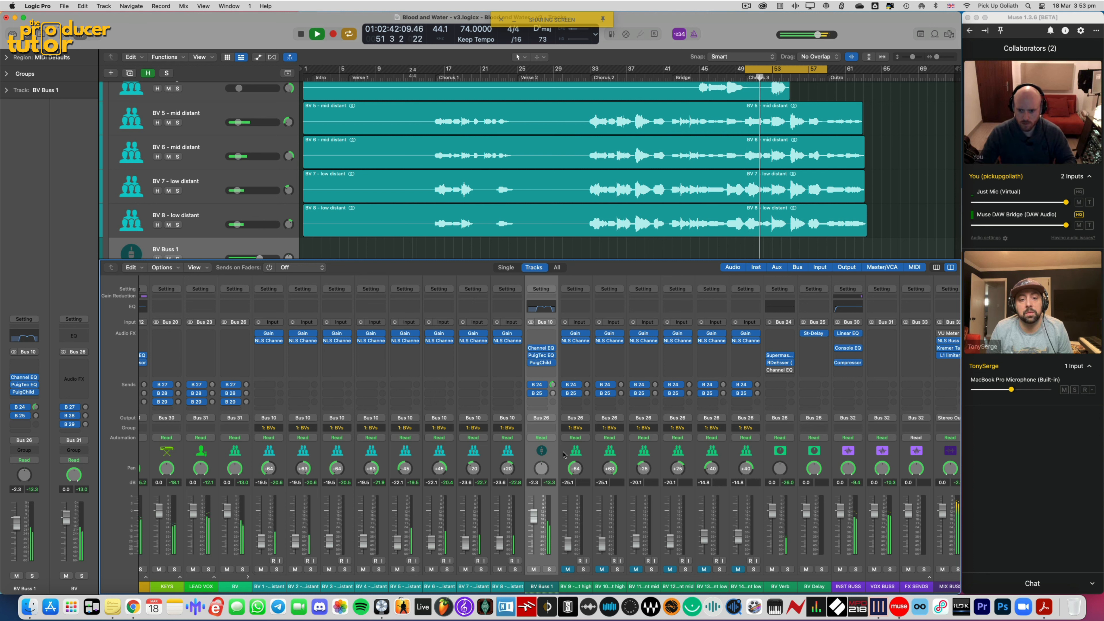
key("space")
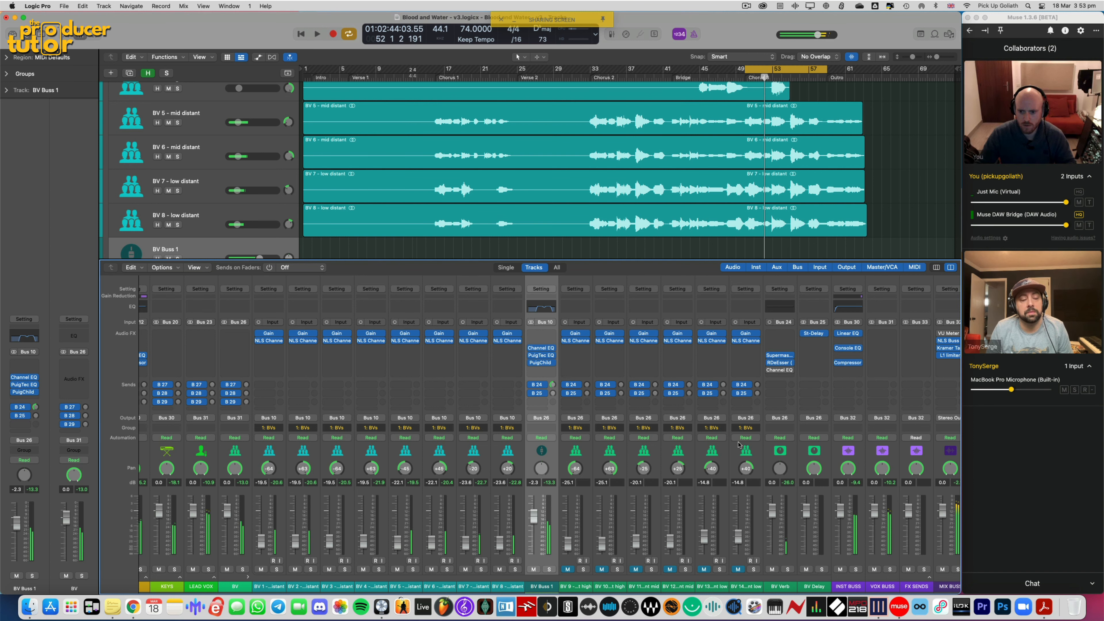
Copy the PuigChild 670 compressor from BV Buss 1 to VOX BUSS and open the copy
left_click(880, 450)
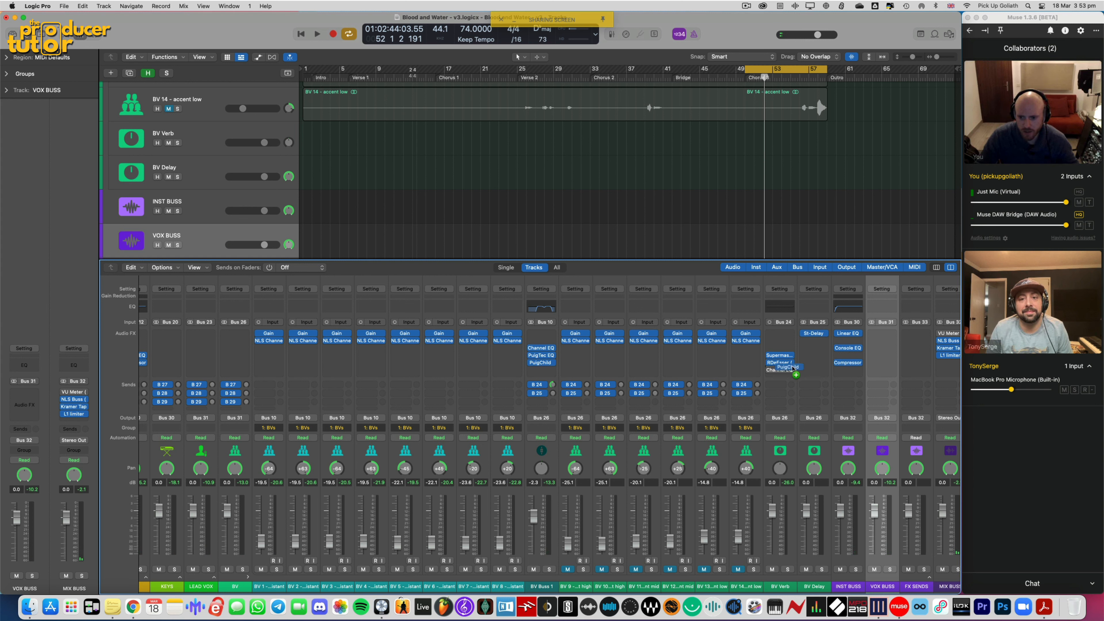
left_click(883, 364, "shift+super")
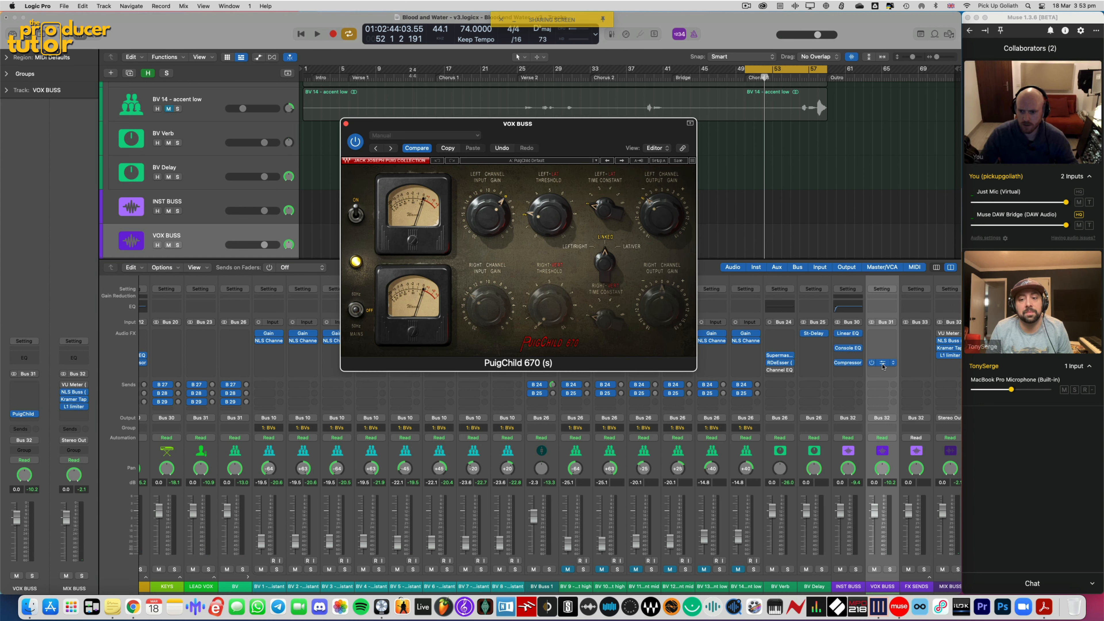
left_click_drag(582, 130, 524, 124)
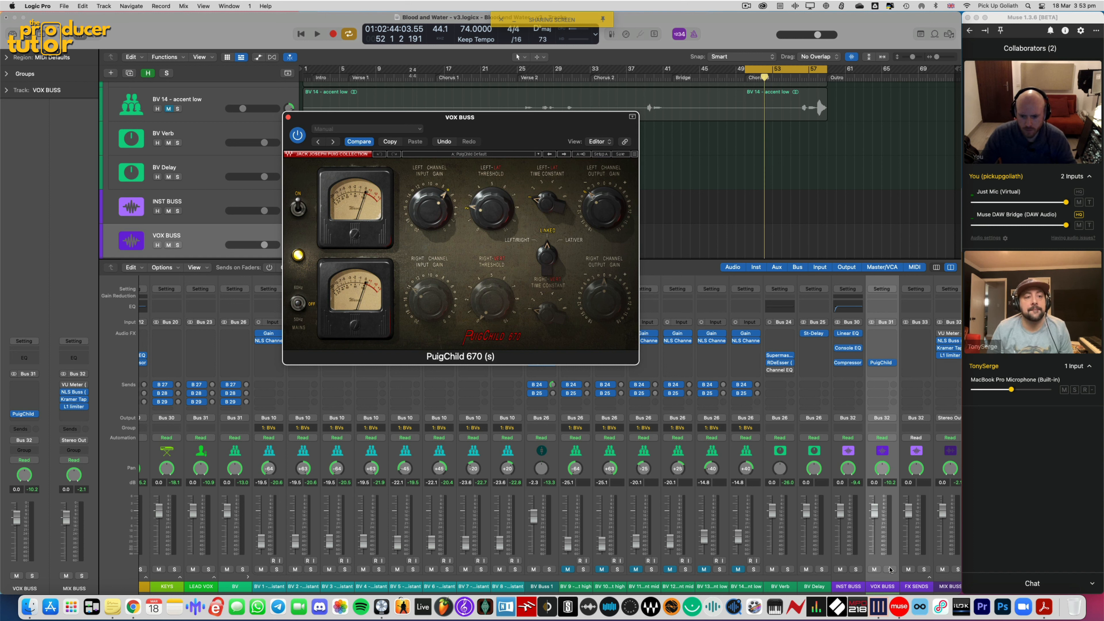
Solo VOX BUSS and lower PuigChild's left channel input gain while the chorus plays
left_click(889, 569)
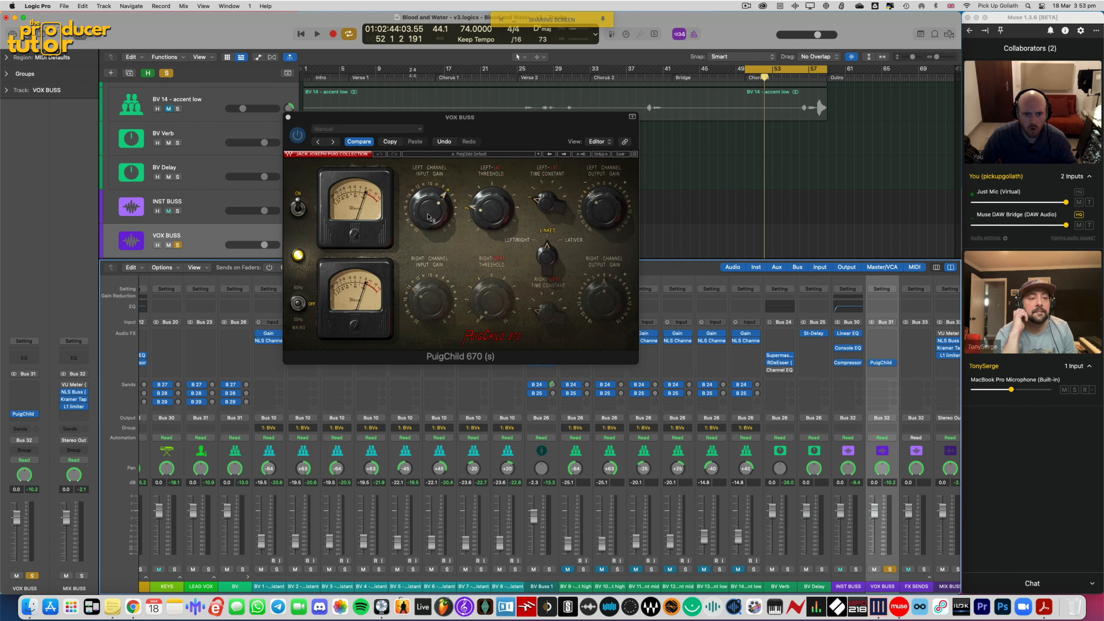
key("space")
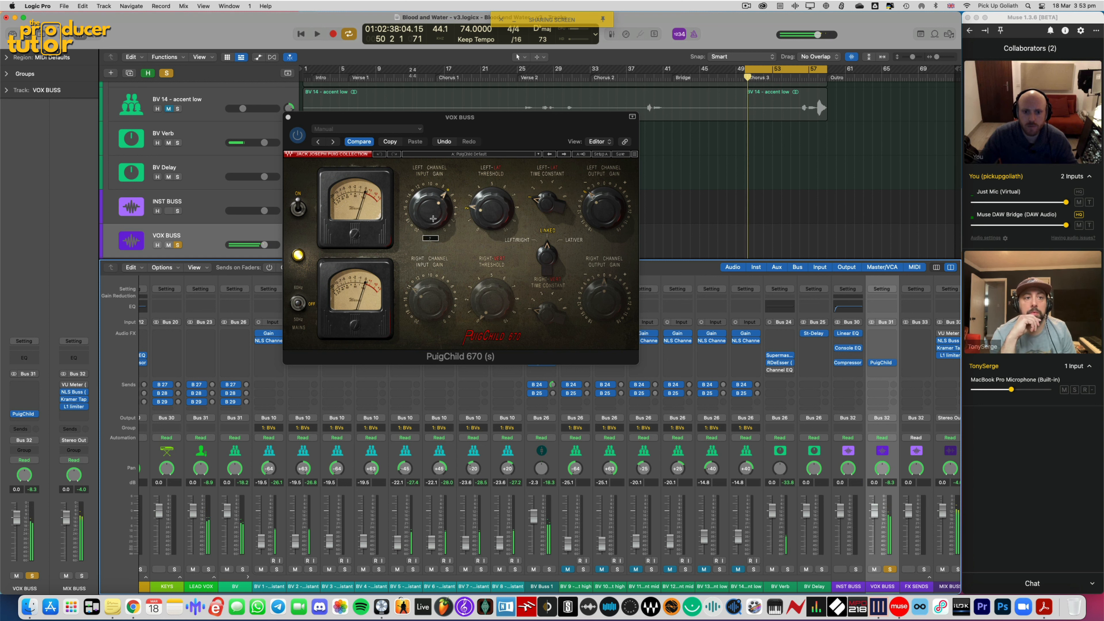
left_click(434, 218)
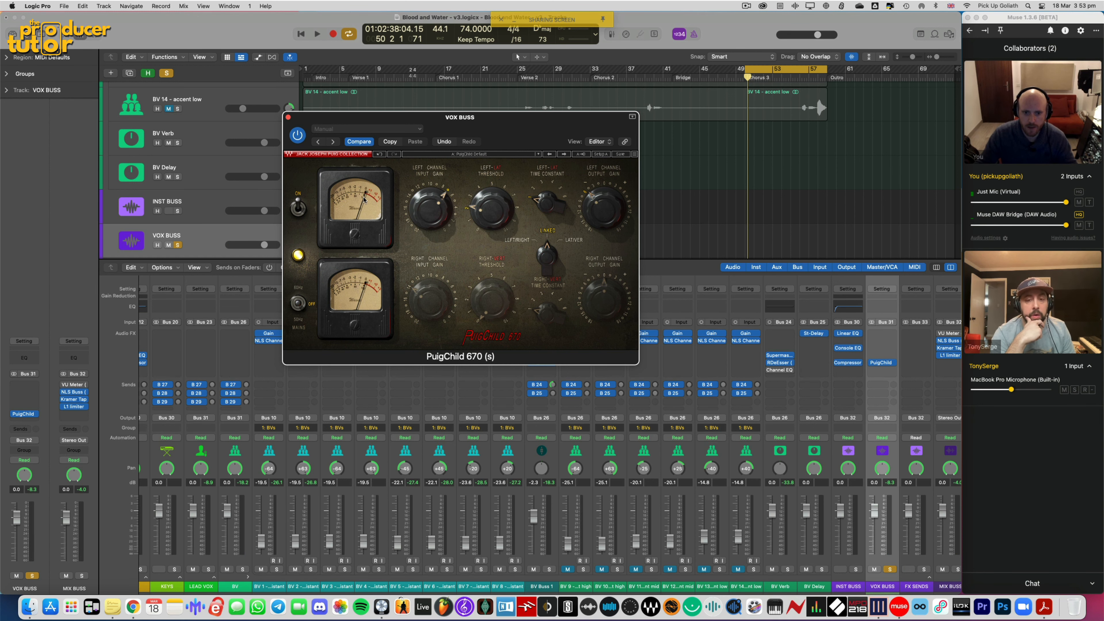
key("space")
left_click_drag(436, 211, 436, 236)
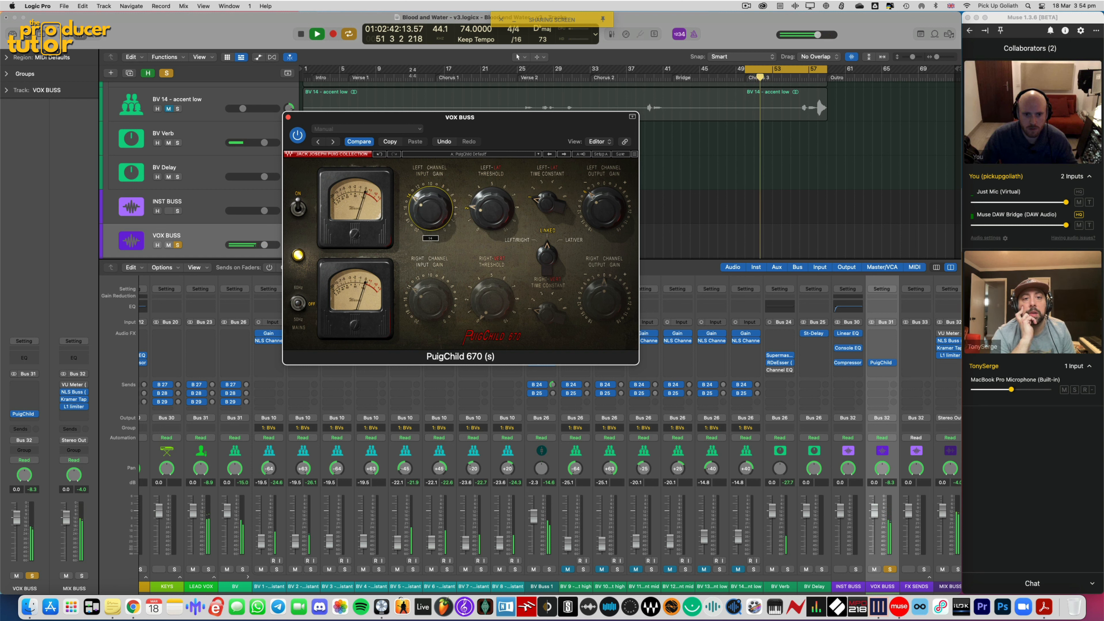
left_click_drag(436, 236, 436, 232)
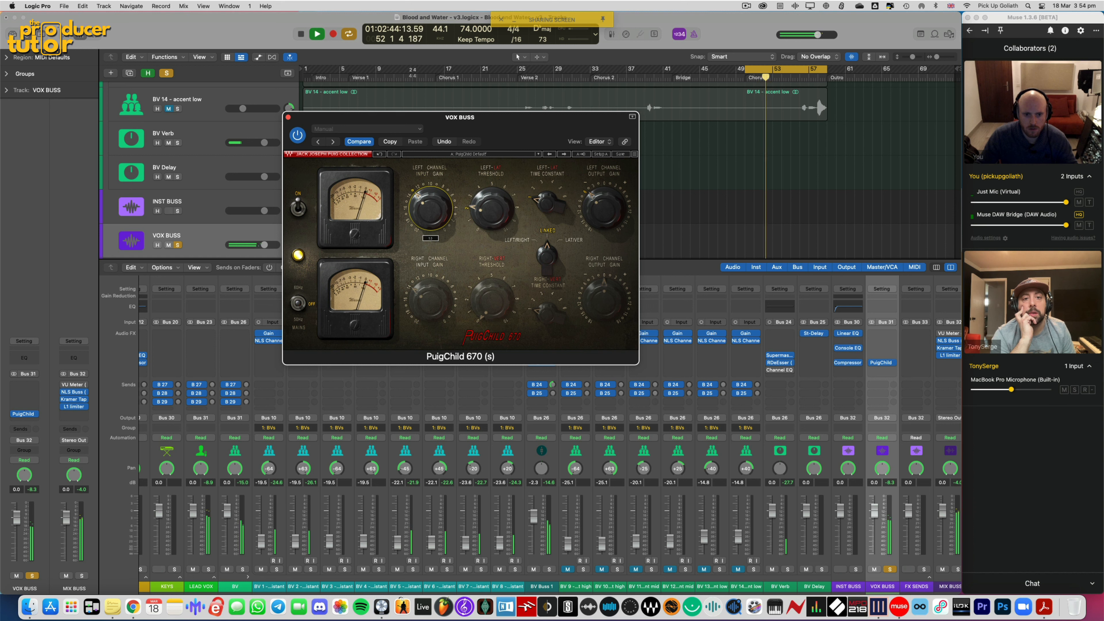
Slightly raise PuigChild's left channel output gain on VOX BUSS, comparing the level with the compressor bypassed and engaged
left_click(298, 135)
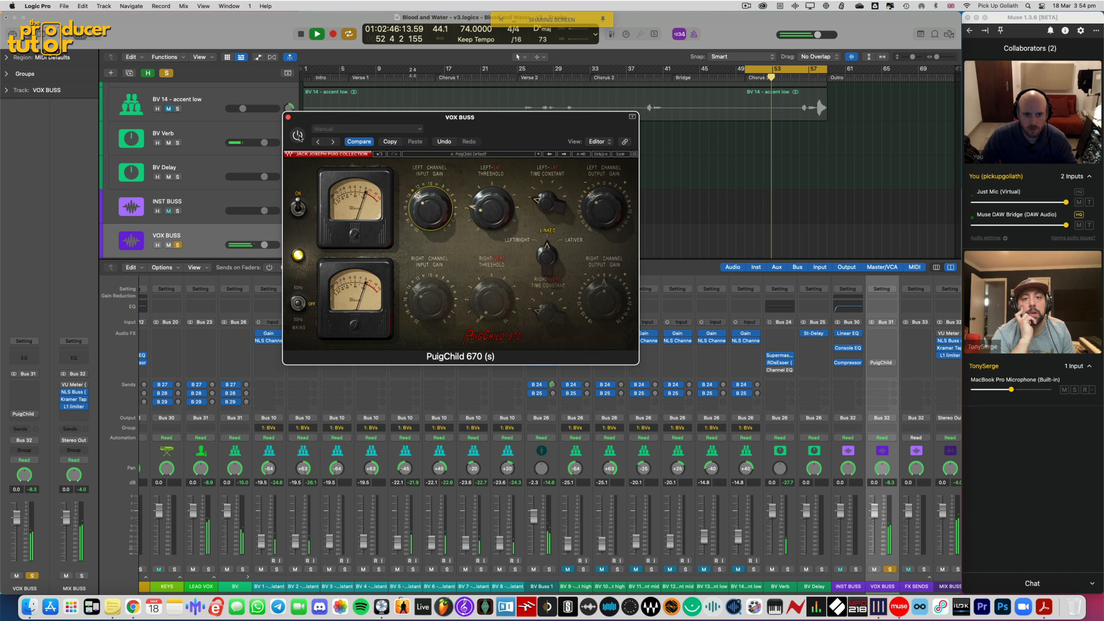
left_click(298, 135)
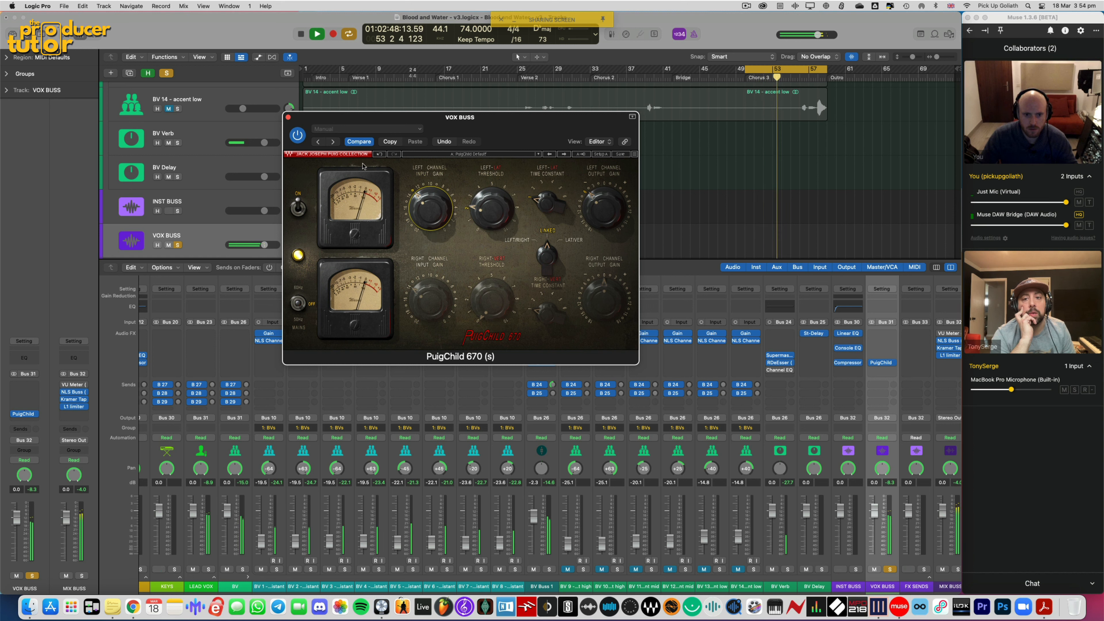
left_click_drag(604, 211, 604, 208)
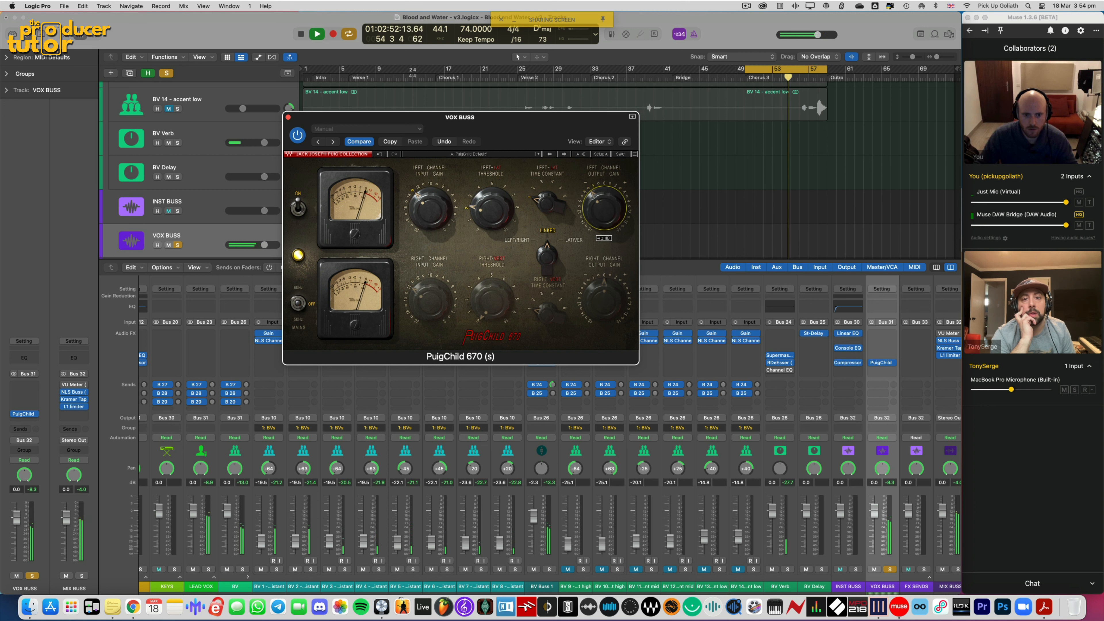
left_click(297, 136)
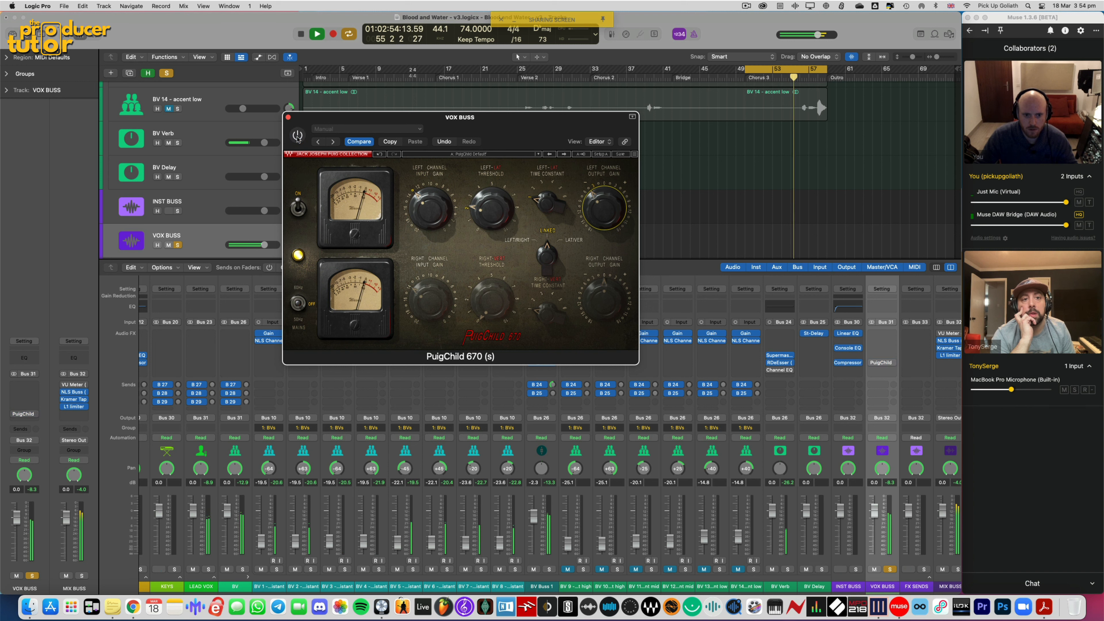
left_click(298, 135)
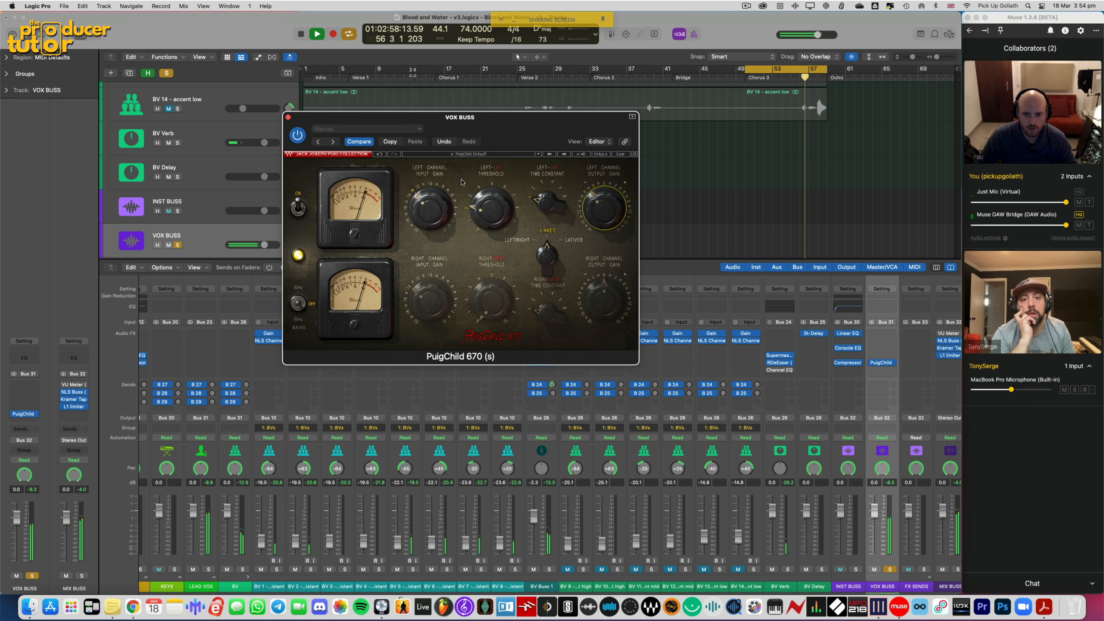
Replay the chorus and compare the soloed VOX BUSS with PuigChild bypassed and engaged
key("space")
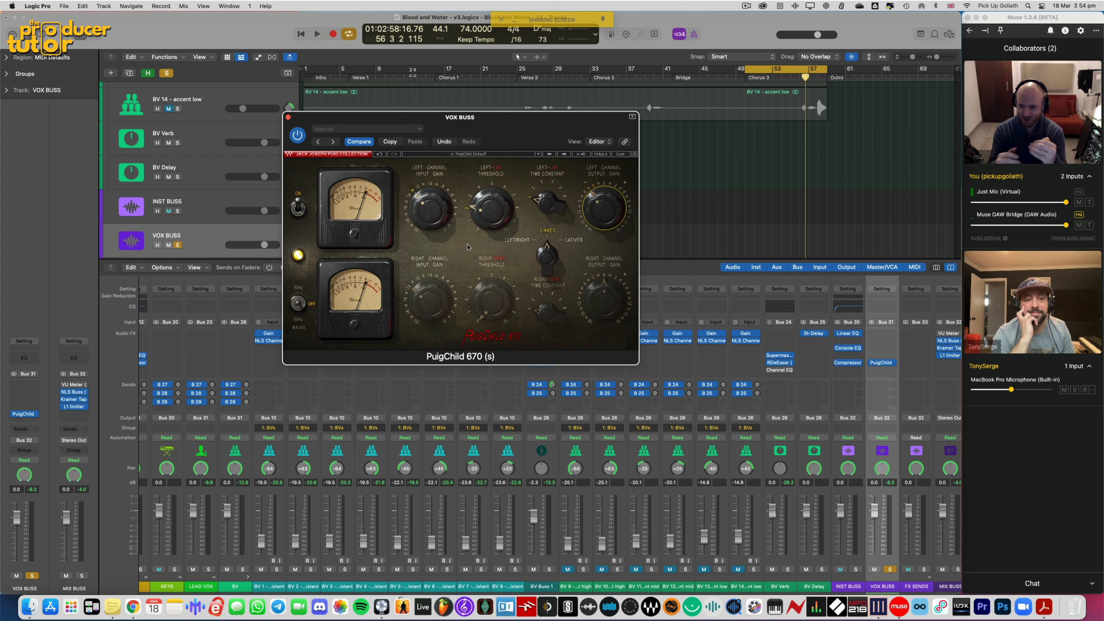
key("space")
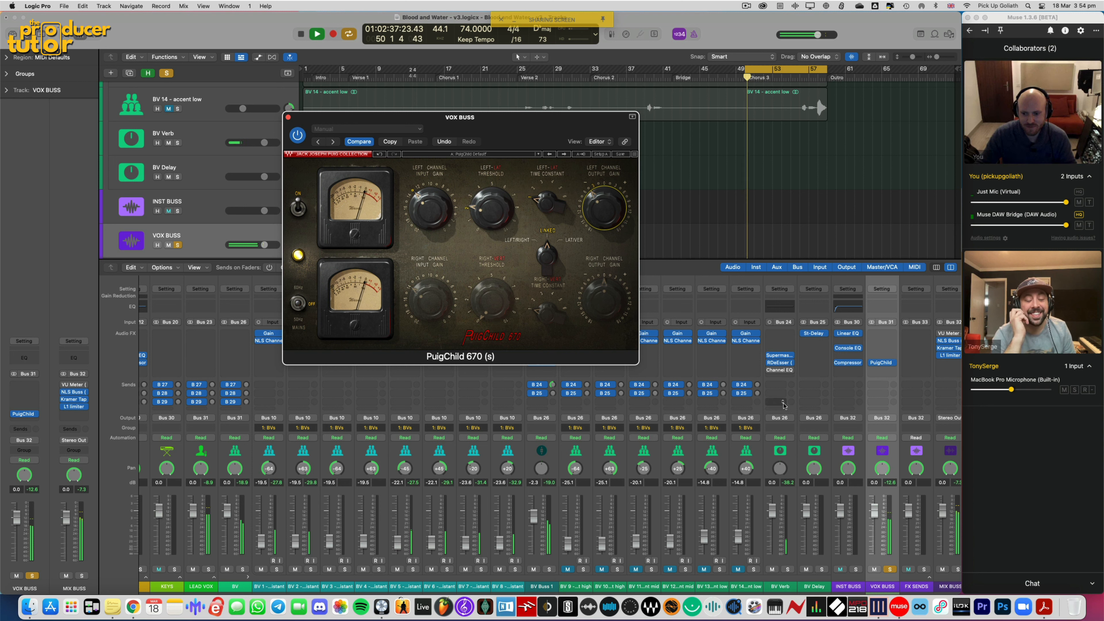
left_click(297, 135)
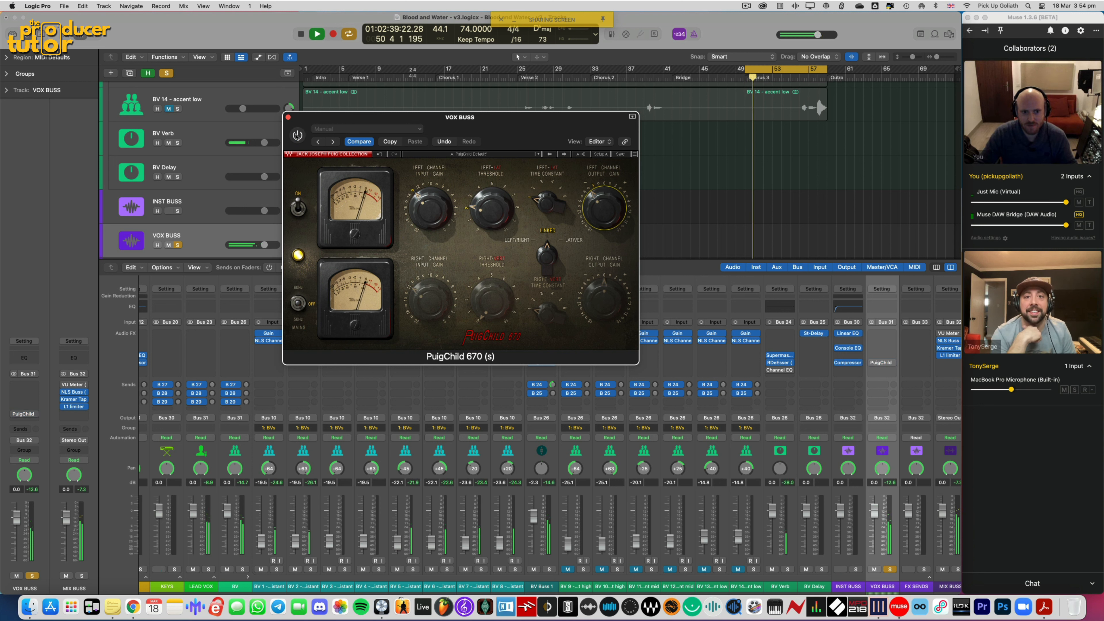
left_click(297, 135)
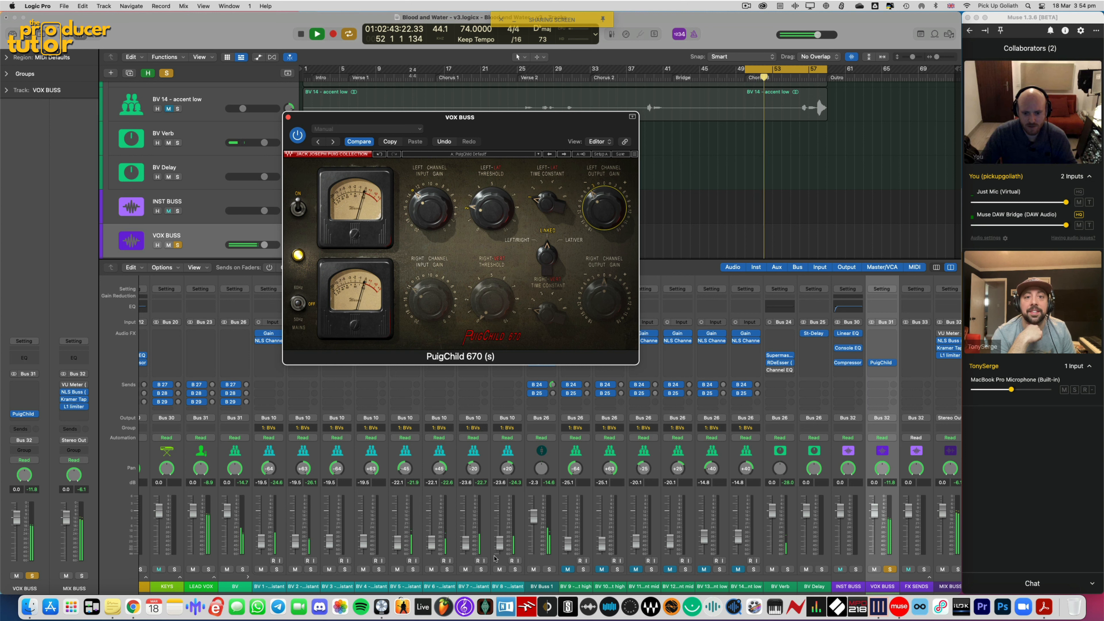
Unsolo VOX BUSS, raise PuigChild's left channel output gain slightly against the full mix, and close the compressor
left_click(890, 569)
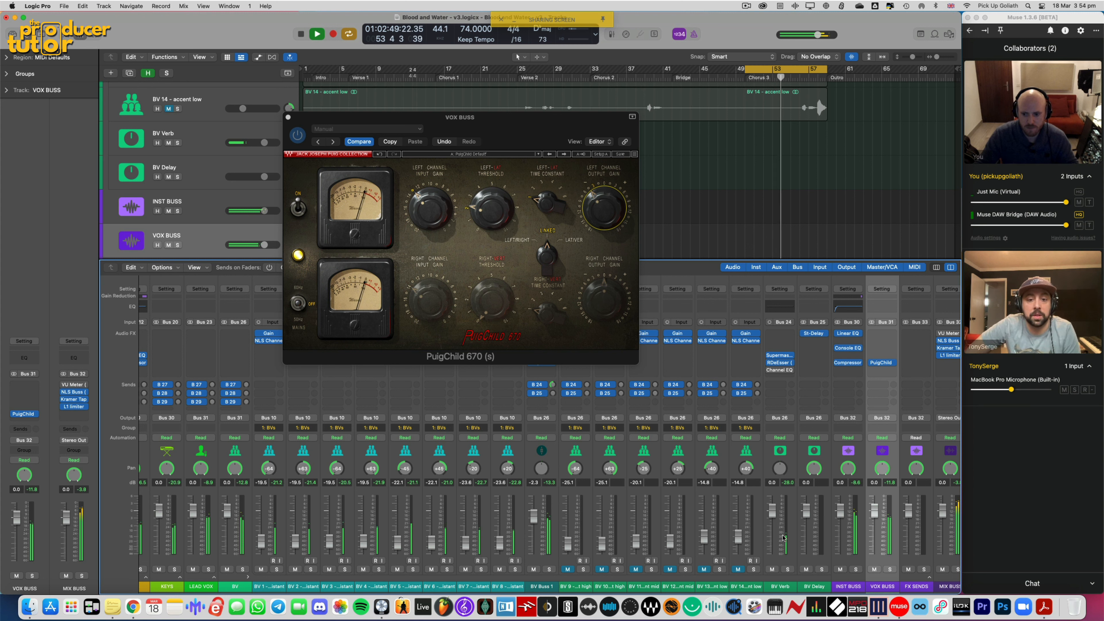
left_click(606, 218)
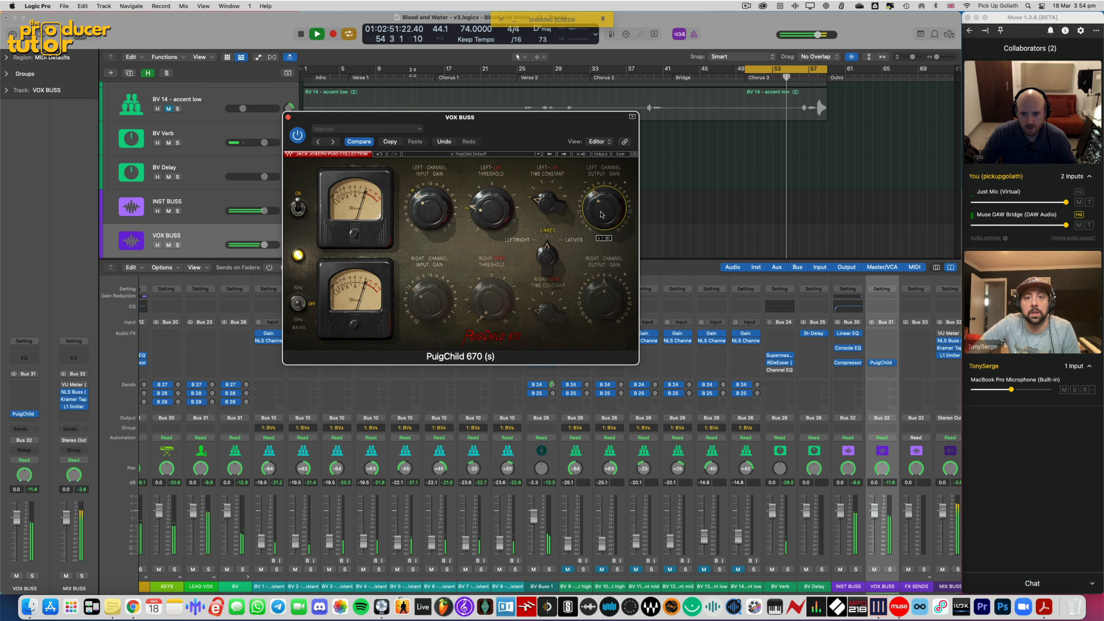
left_click_drag(601, 214, 601, 195)
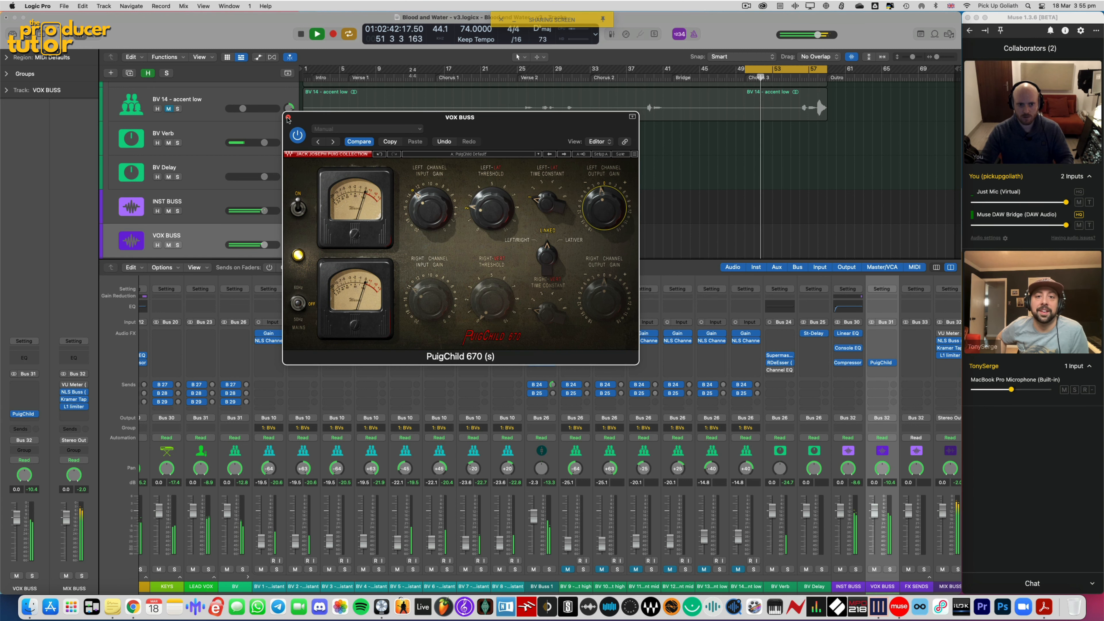
left_click(288, 117)
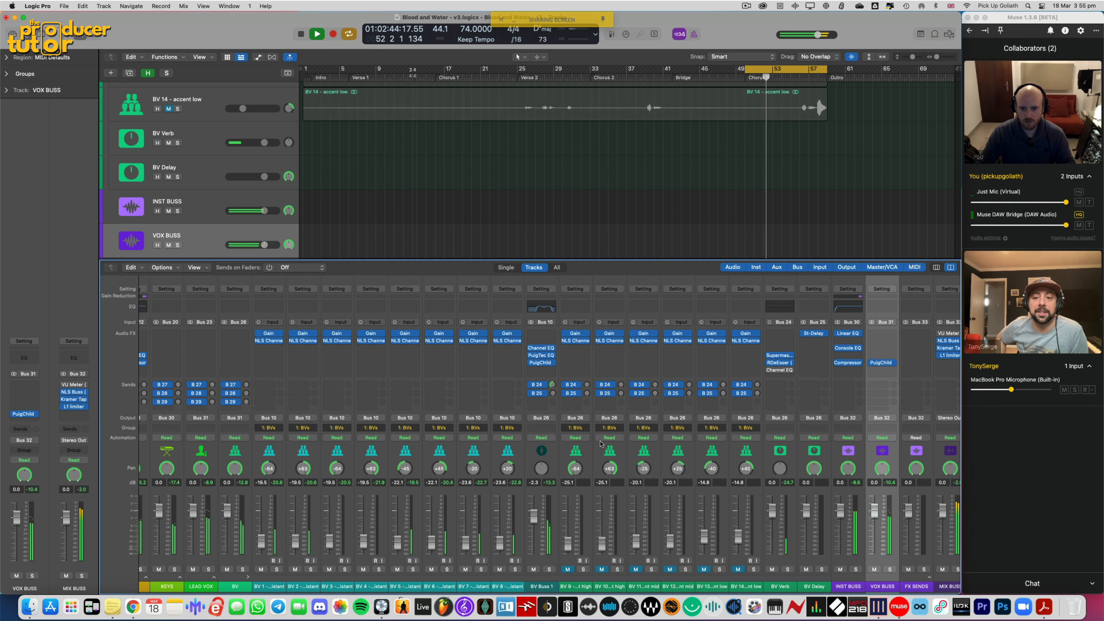
Remove the Bus 24 and Bus 25 sends from all accent tracks, BV 9 through BV 14
left_click(583, 453)
left_click(744, 451, "shift")
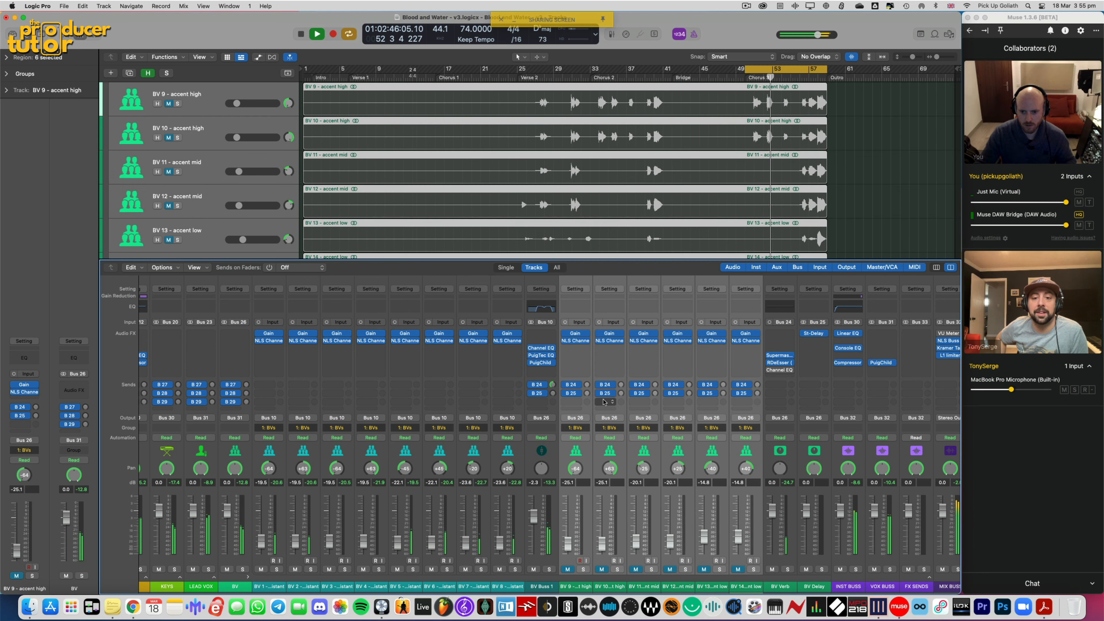
left_click(577, 385)
left_click(581, 444)
left_click(577, 393)
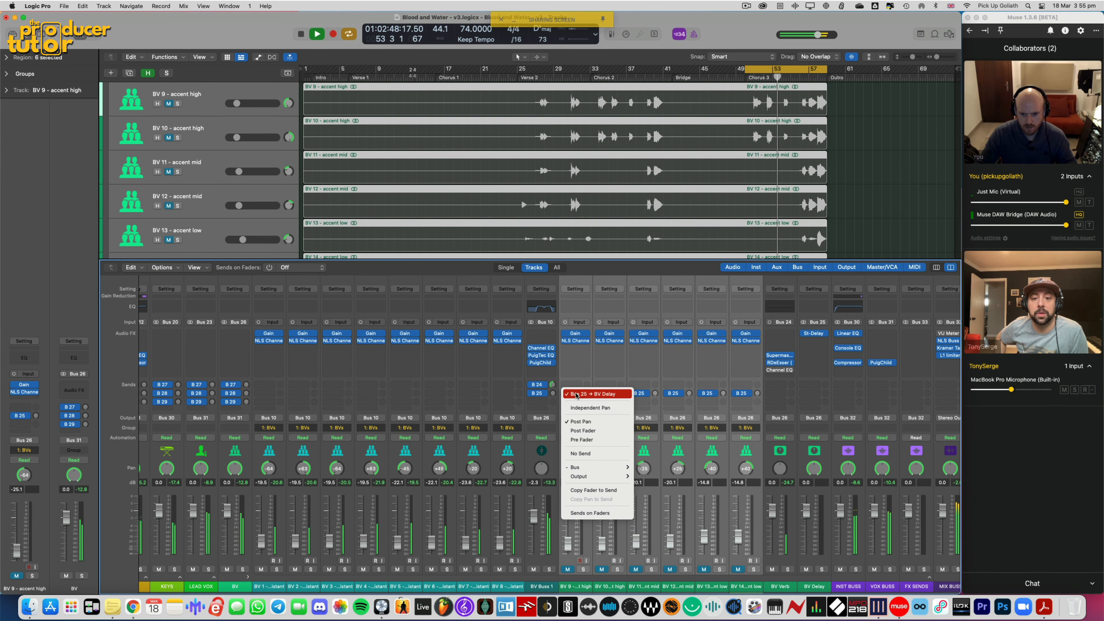
left_click(580, 453)
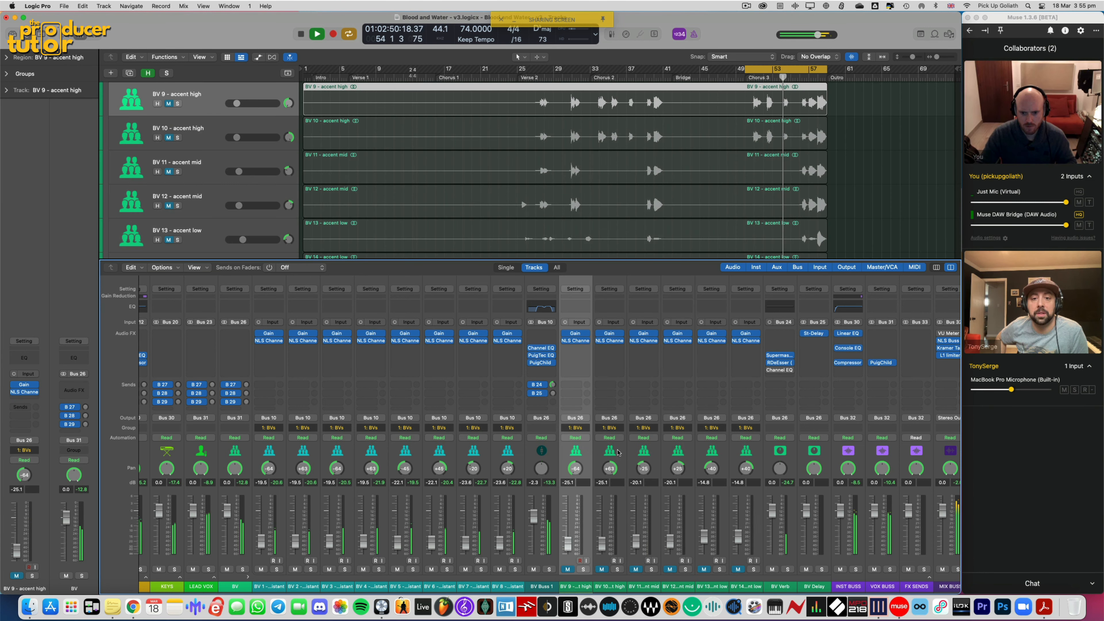
left_click(737, 452)
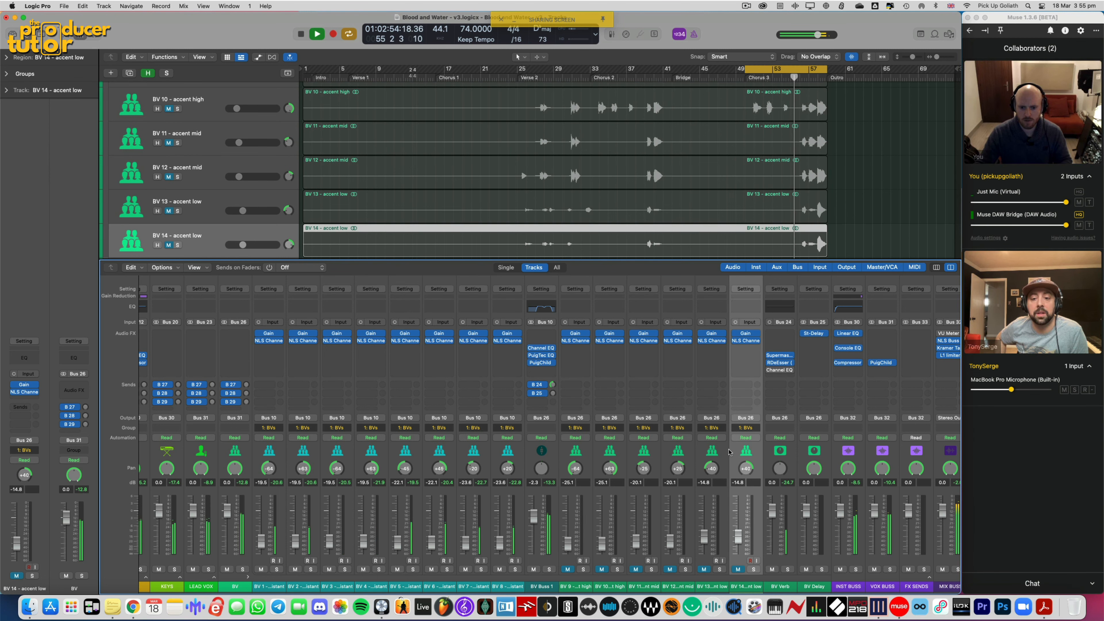
Stop playback and shorten the cycle range to the last bars of Chorus 3, around bar 57
key("space")
key("x")
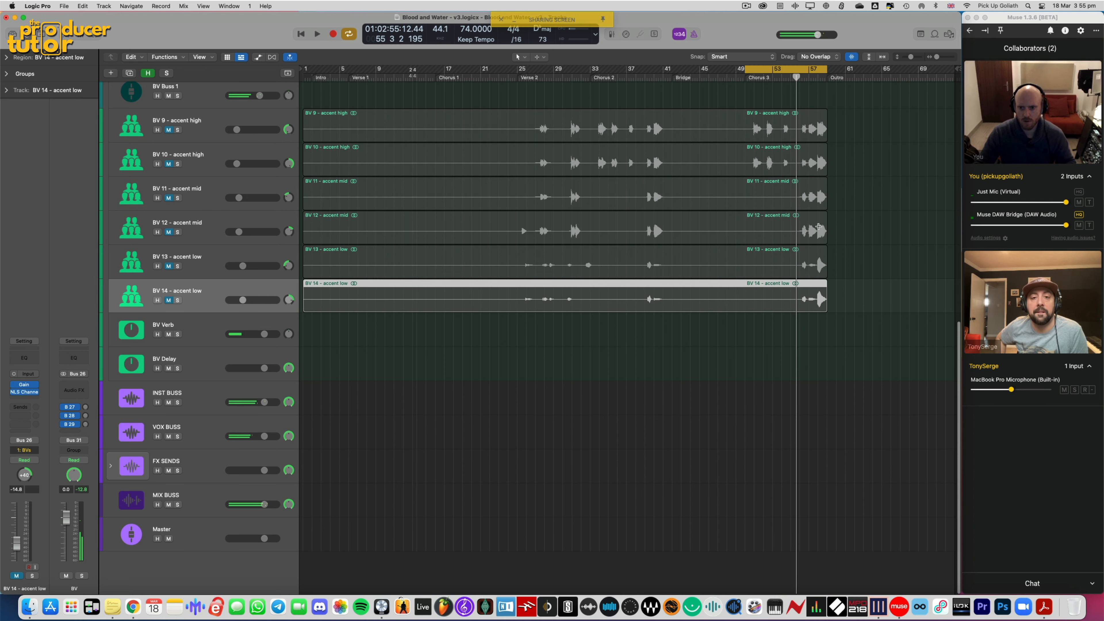
scroll(862, 218, "up", 4)
left_click(850, 199)
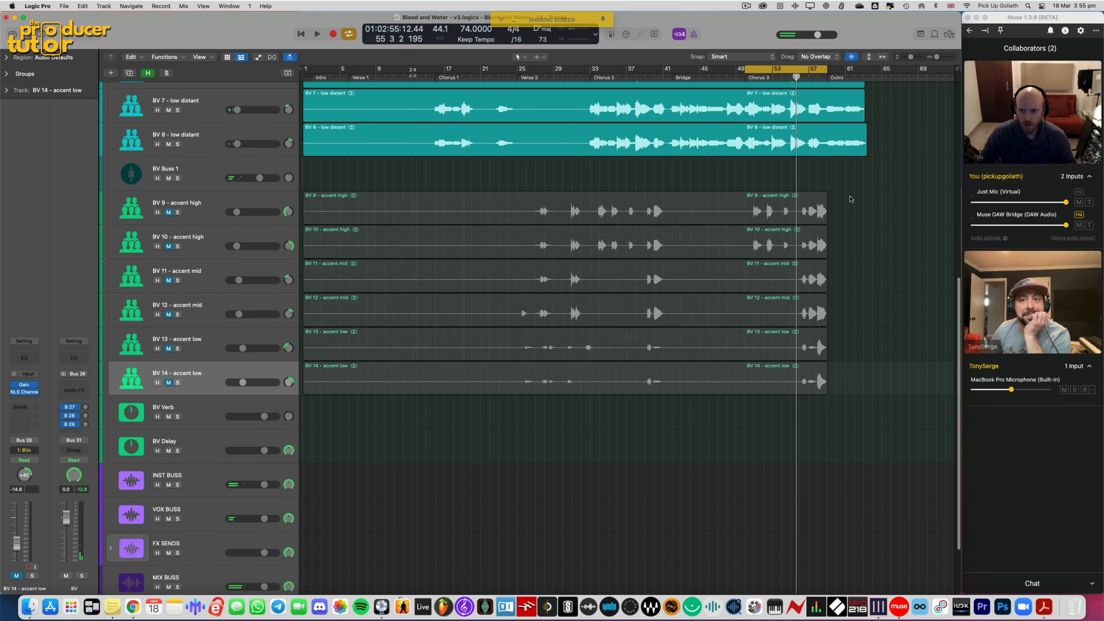
left_click_drag(800, 69, 824, 73)
Unmute and solo the accent tracks BV 9 through BV 14
left_click(169, 381)
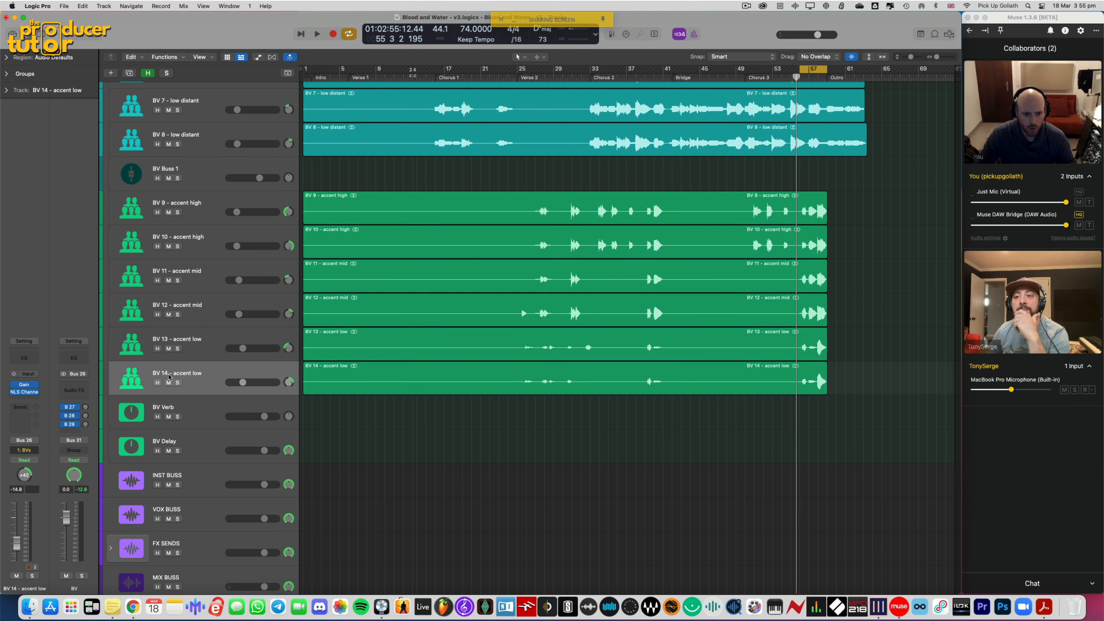
left_click_drag(177, 213, 177, 382)
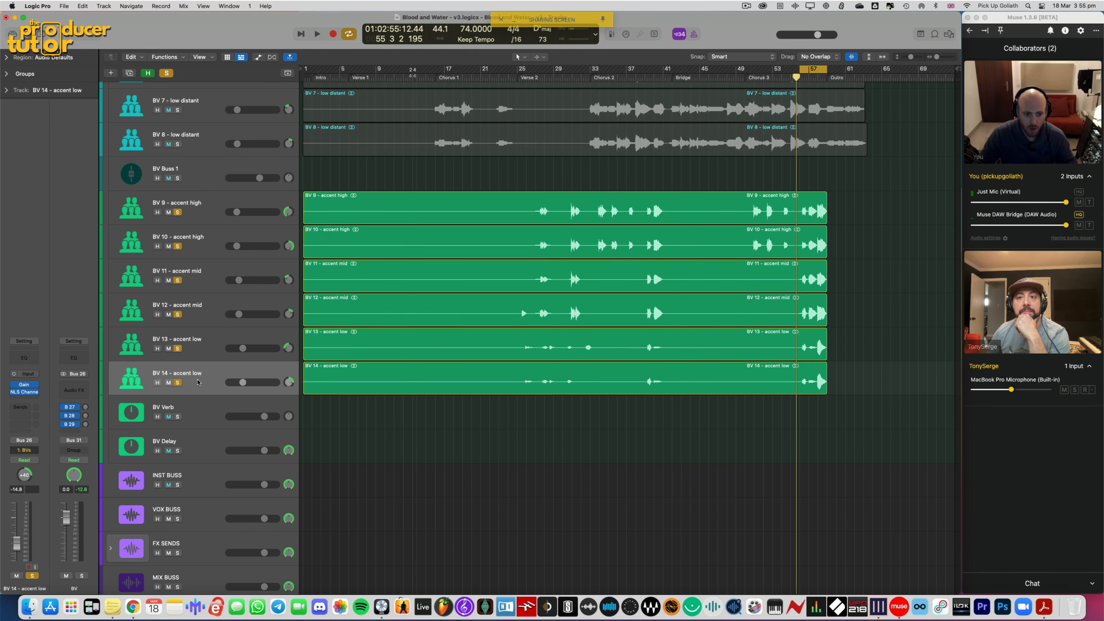
left_click(210, 374)
Route the outputs of BV 9 through BV 14 together to the unused Bus 13
key("x")
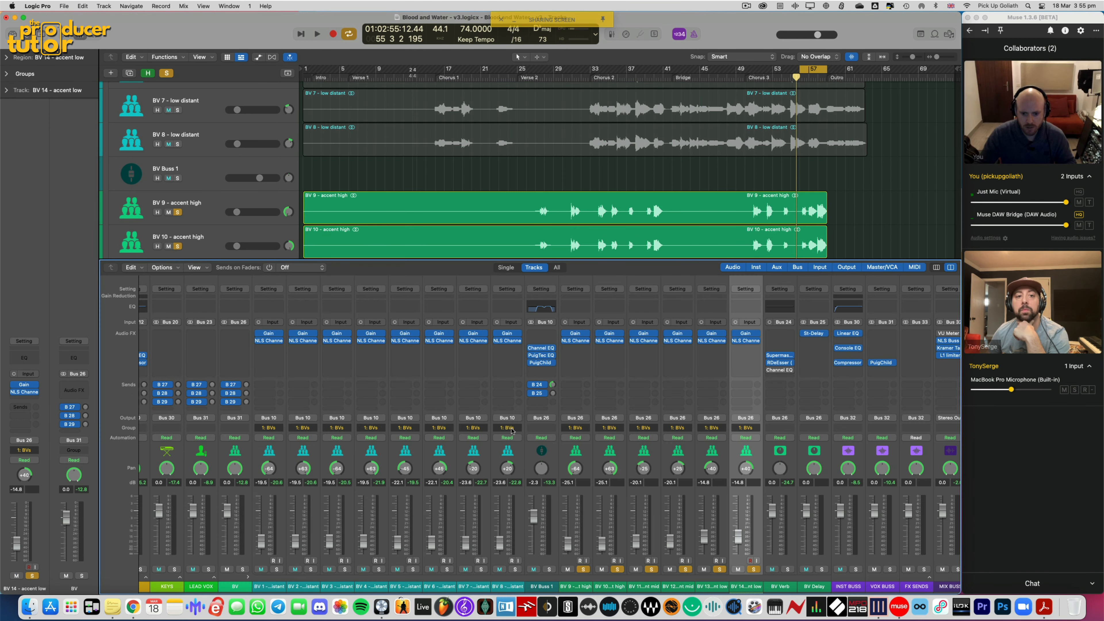
left_click(582, 451)
left_click(745, 451, "shift")
left_click(574, 418)
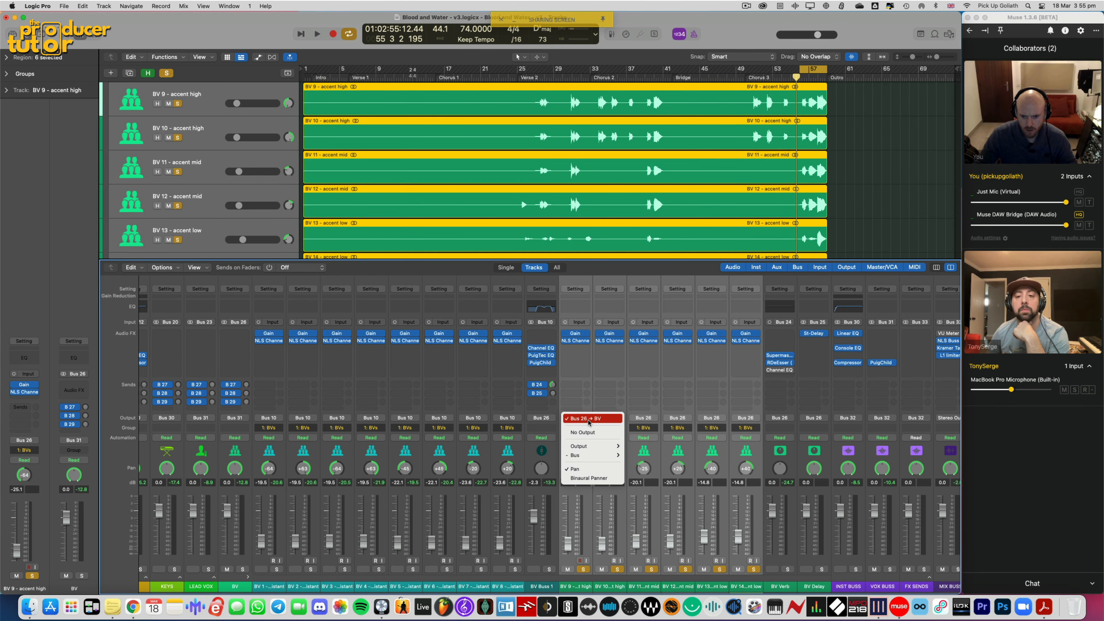
mouse_move(593, 454)
left_click(660, 446)
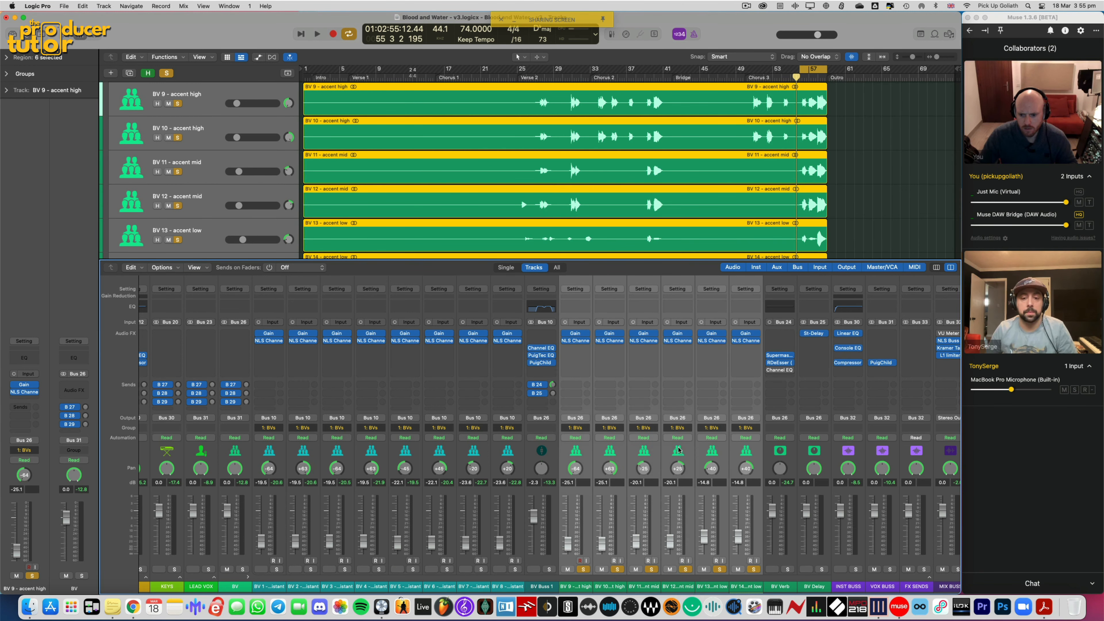
Create a track for the Bus 13 aux channel and place it directly below BV 14
scroll(774, 490, "right", 5)
left_click(901, 457)
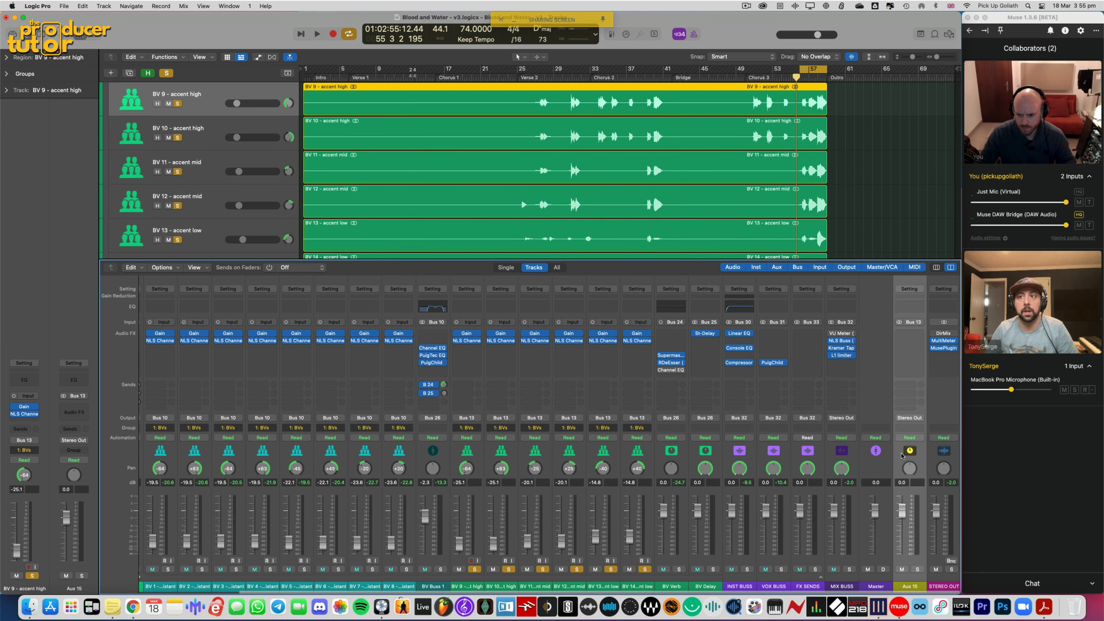
key("ctrl+t")
key("x")
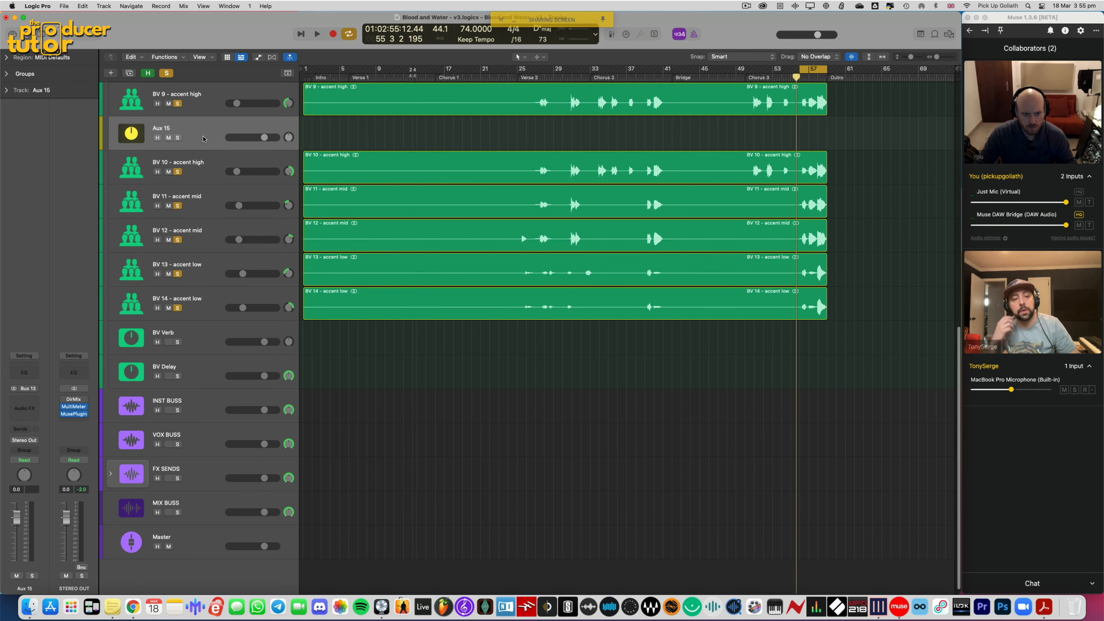
left_click_drag(198, 136, 199, 319)
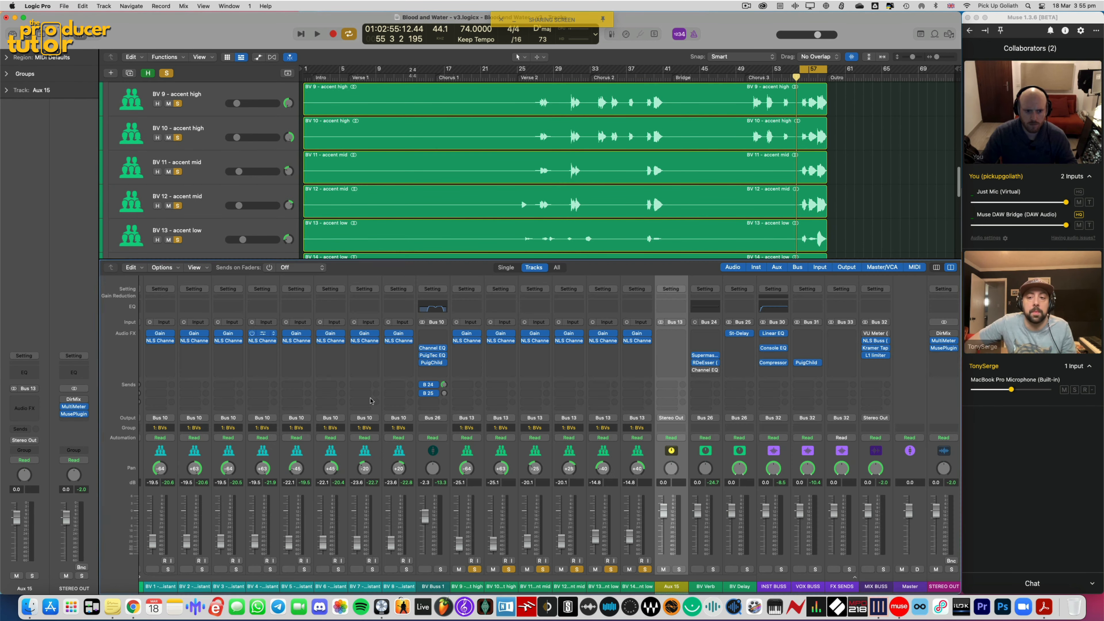
Rename the Bus 13 aux channel as BV Buss 2
key("x")
double_click(669, 586)
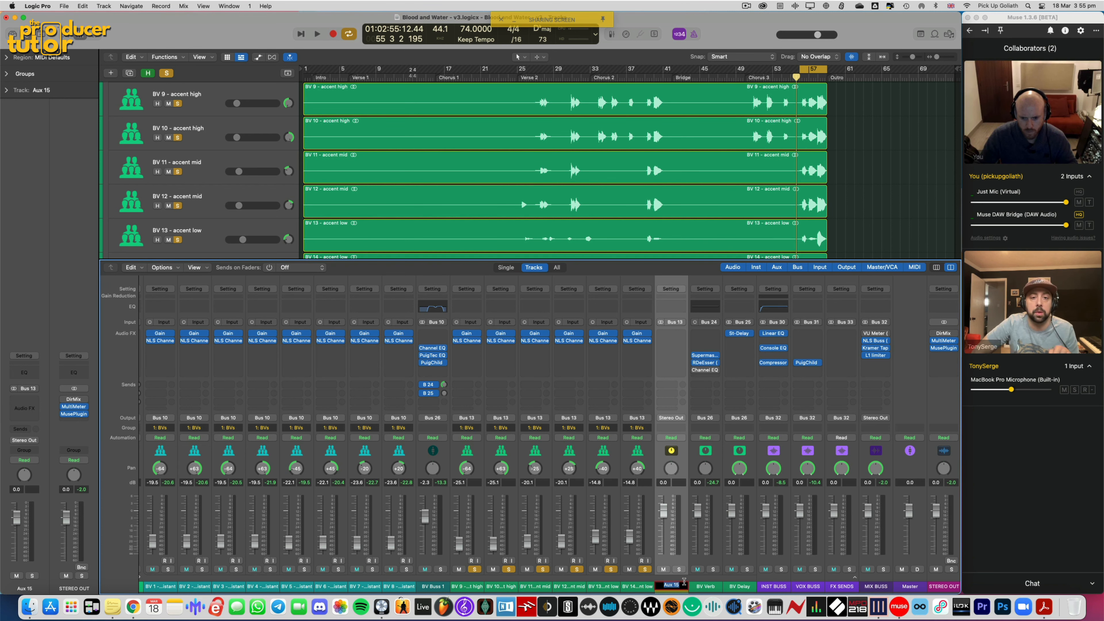
type("BV Buss 2")
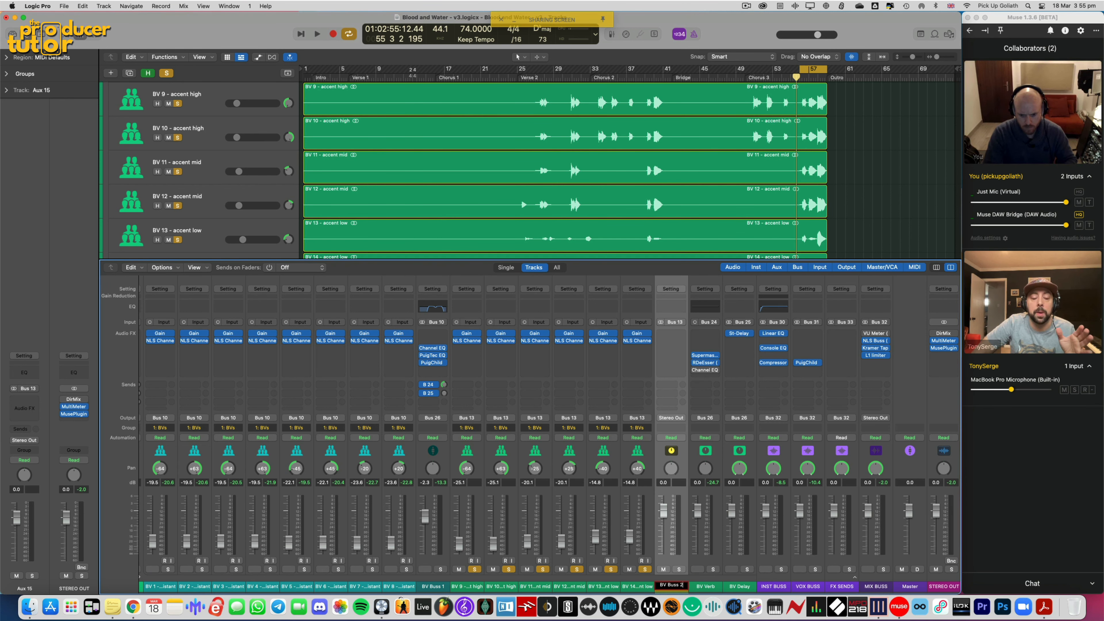
key("Return")
key("x")
key("x")
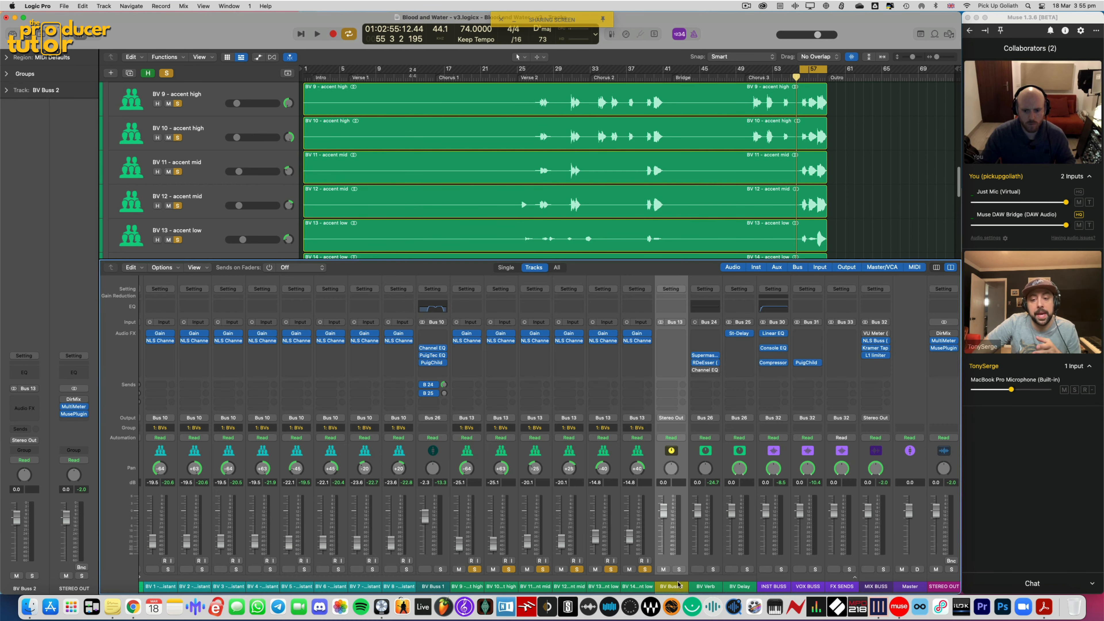
Color BV Buss 2 one shade darker than the green of the accent tracks
left_click(647, 452, "shift")
key("alt+c")
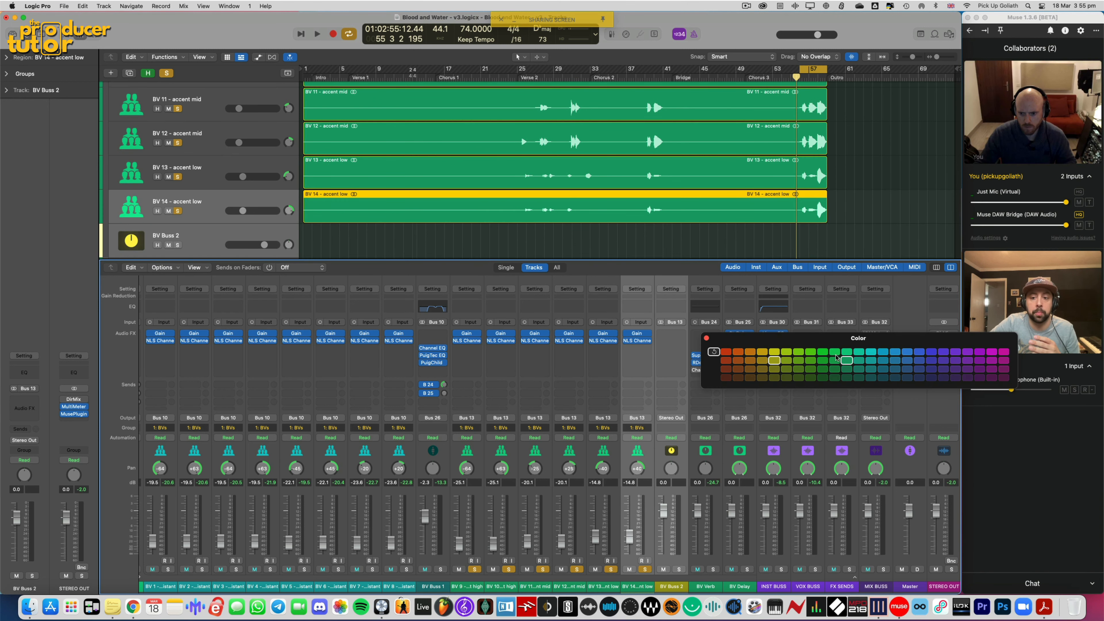
left_click(847, 361)
left_click(679, 454)
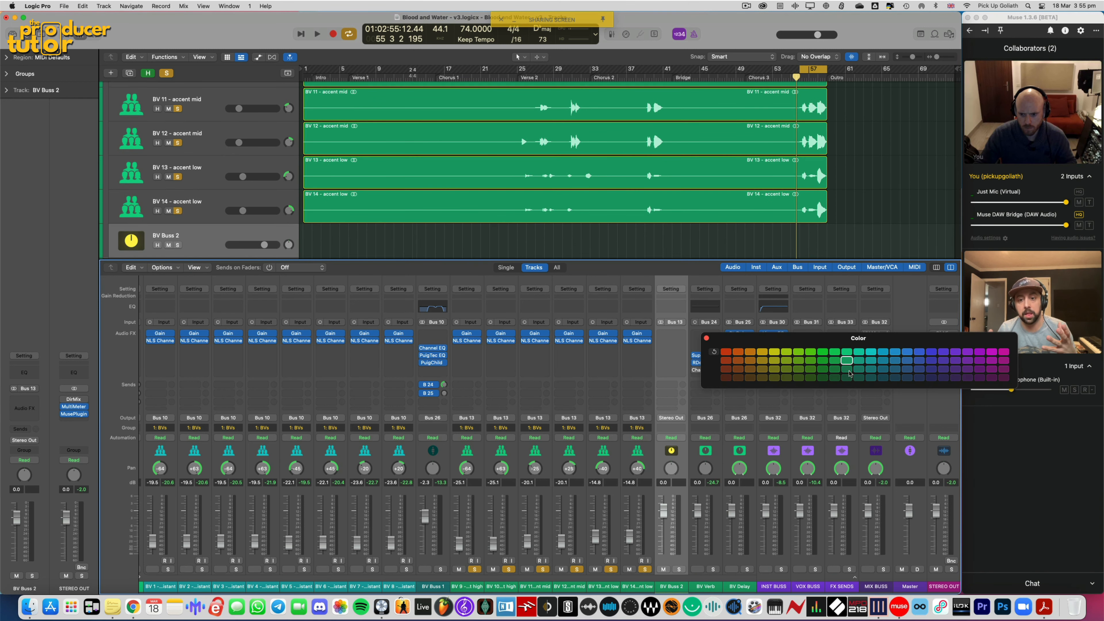
left_click(846, 369)
left_click(707, 338)
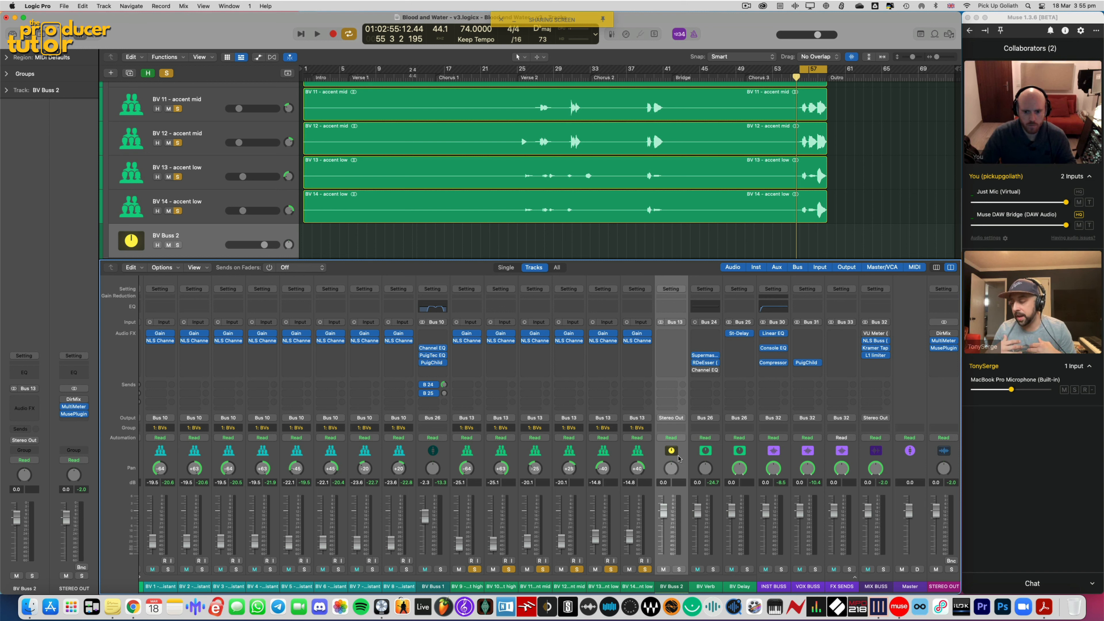
left_click(676, 420)
mouse_move(687, 455)
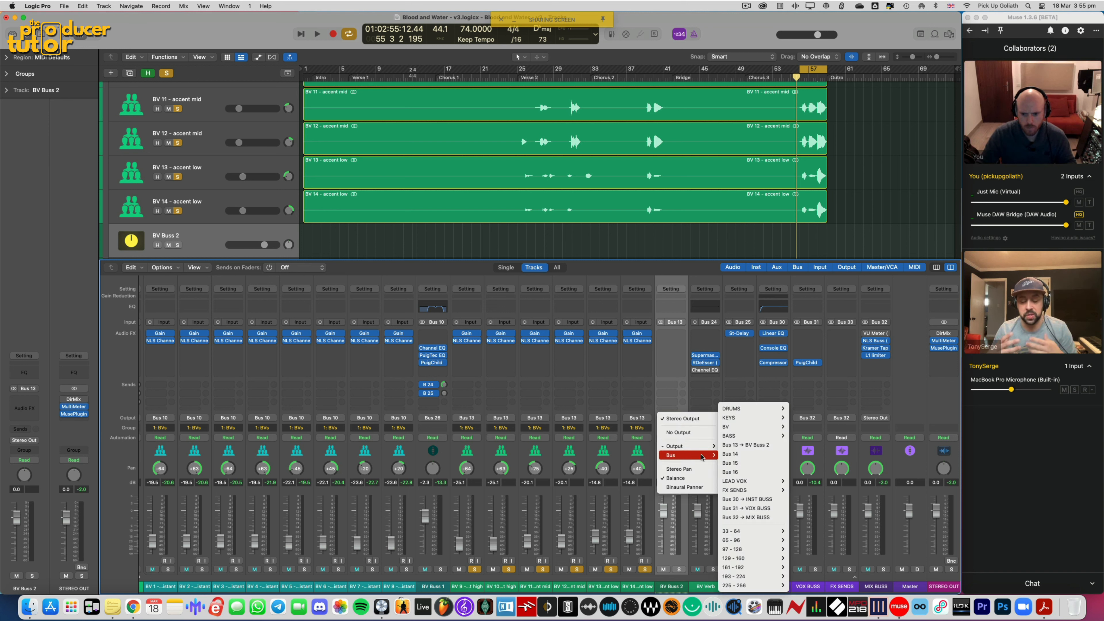
mouse_move(758, 428)
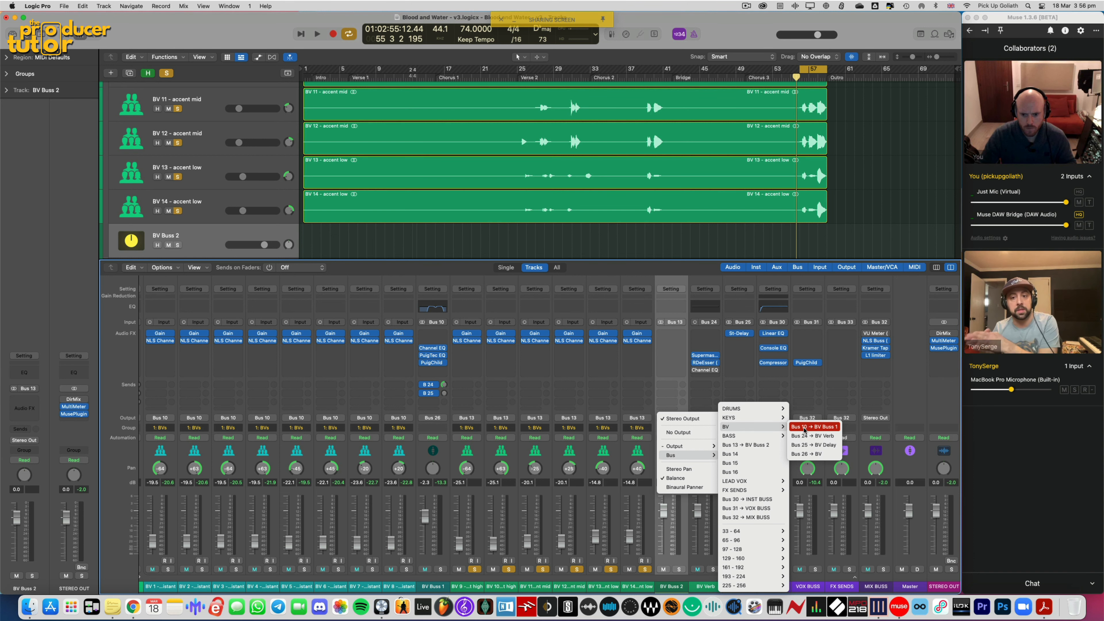
left_click(647, 456)
scroll(647, 456, "left", 5)
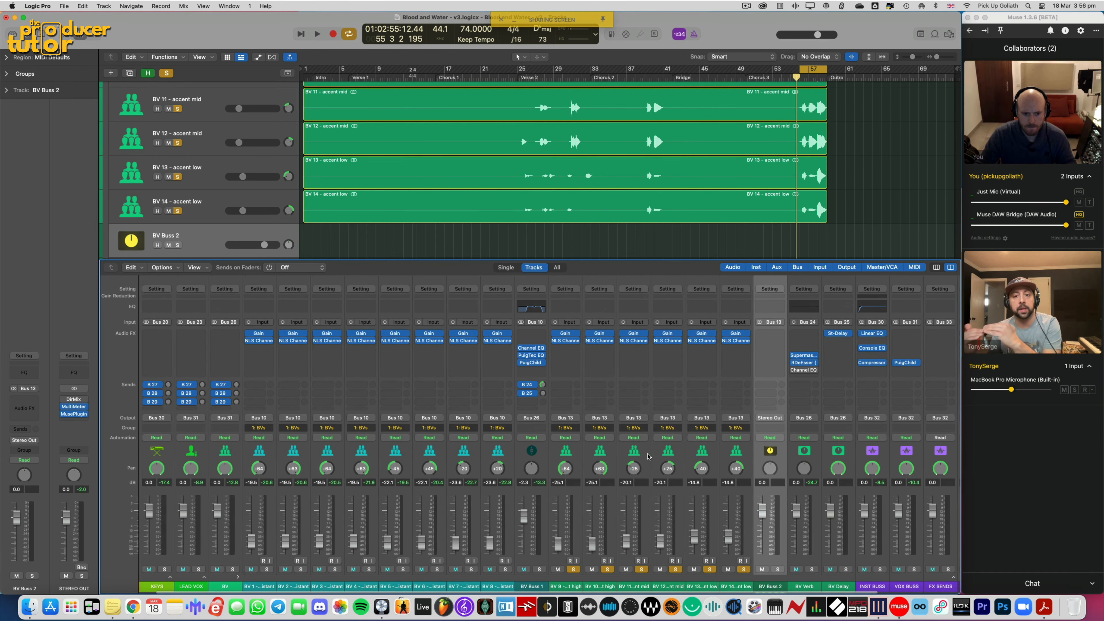
scroll(648, 457, "right", 4)
Route the output of BV Buss 2 to Bus 26, the BV bus
left_click(672, 418)
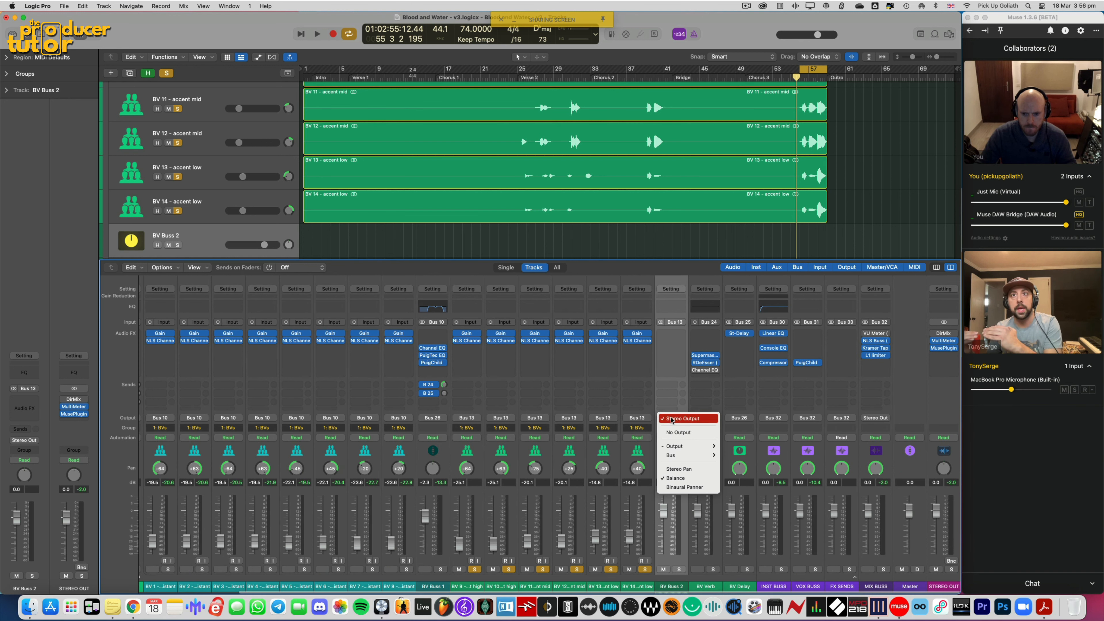
mouse_move(687, 455)
mouse_move(759, 426)
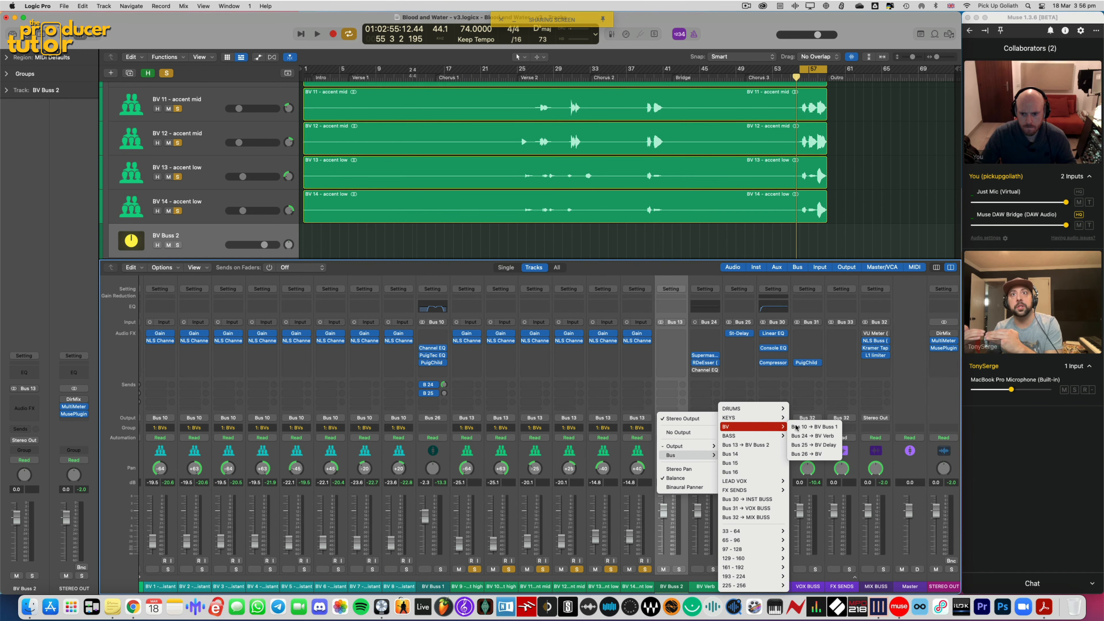
left_click(806, 454)
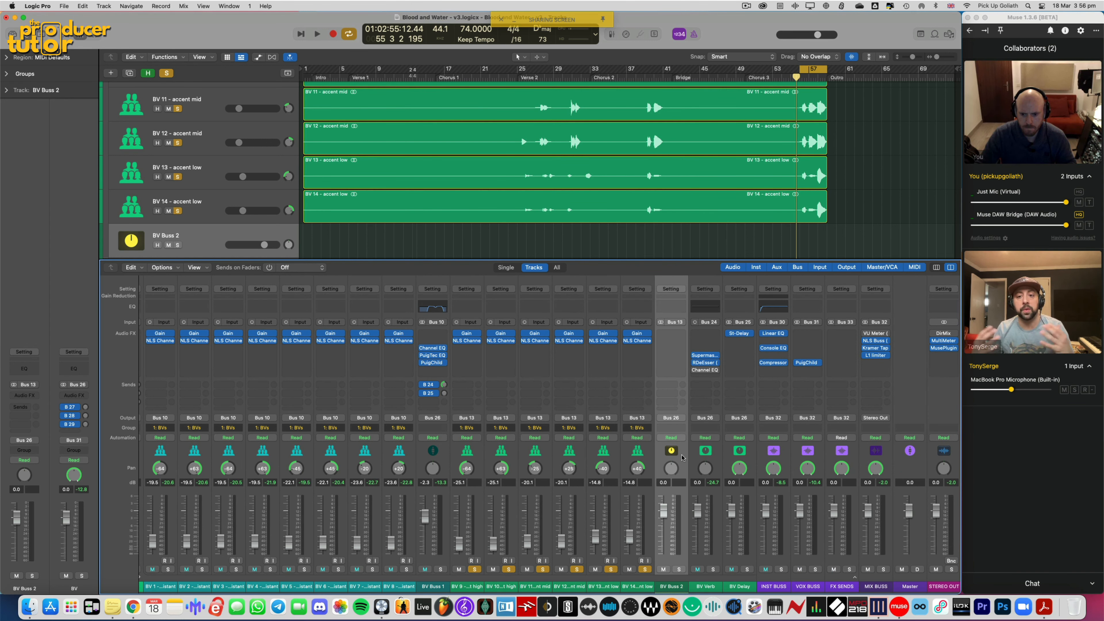
scroll(680, 456, "right", 1)
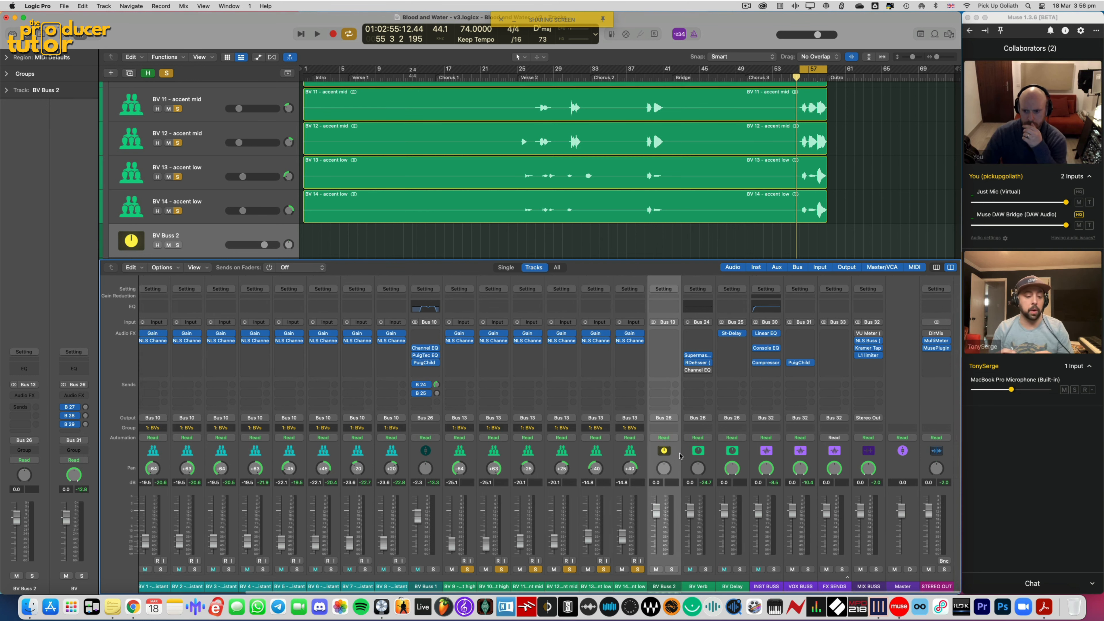
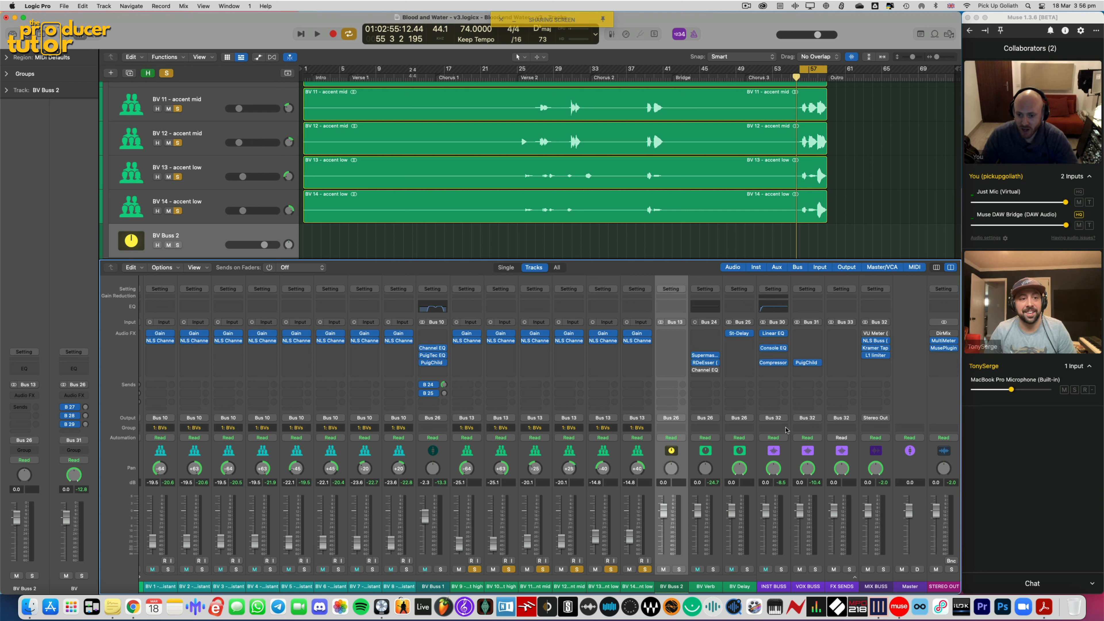
Check the Vintage Console EQ settings on INST BUSS and close the plug-in
left_click(773, 348)
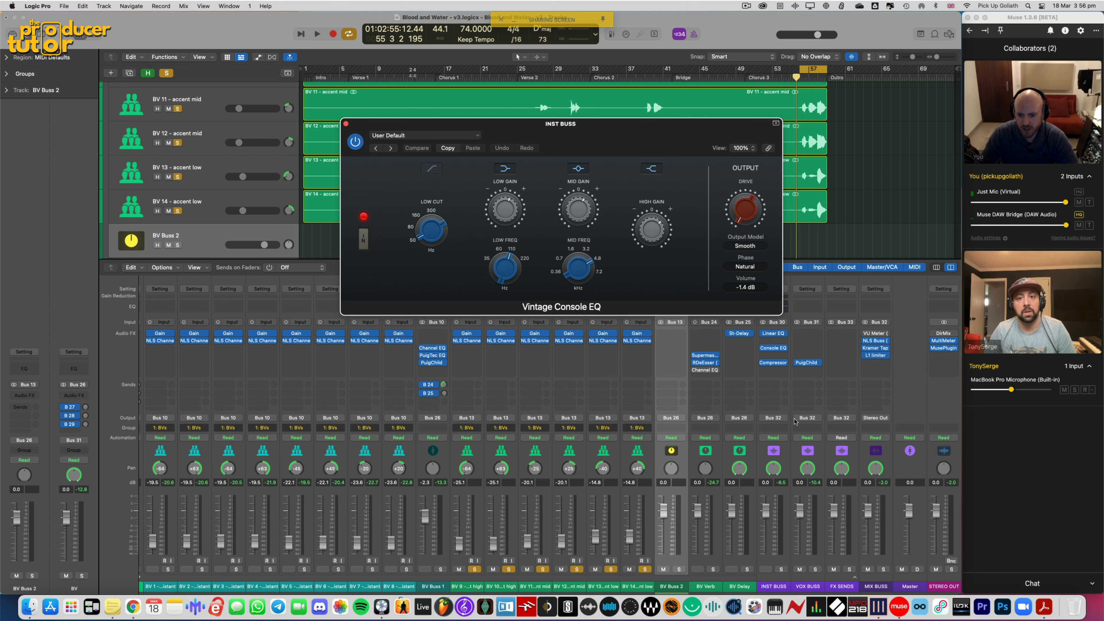
left_click(345, 125)
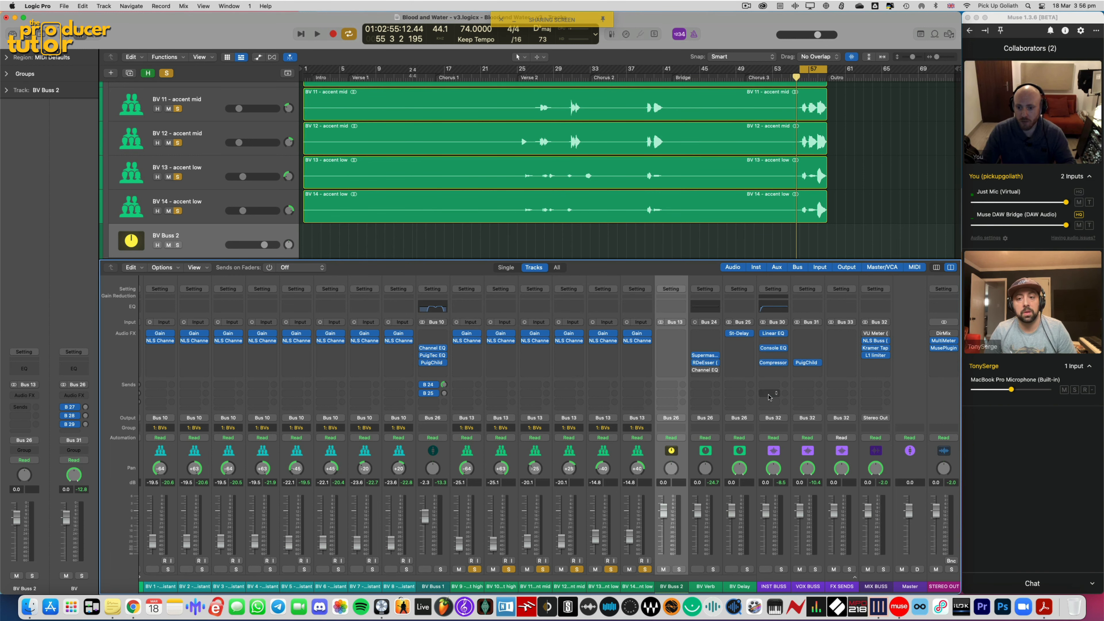
key("Right")
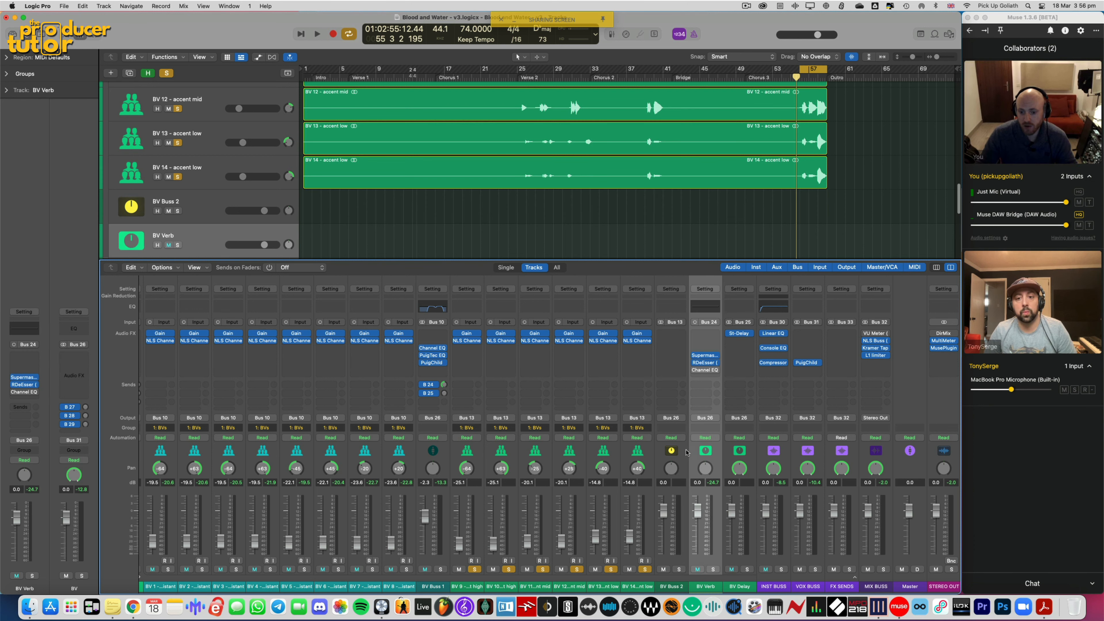
Copy BV Buss 1's channel strip setting onto BV Buss 2 while playing the looped section
key("Left")
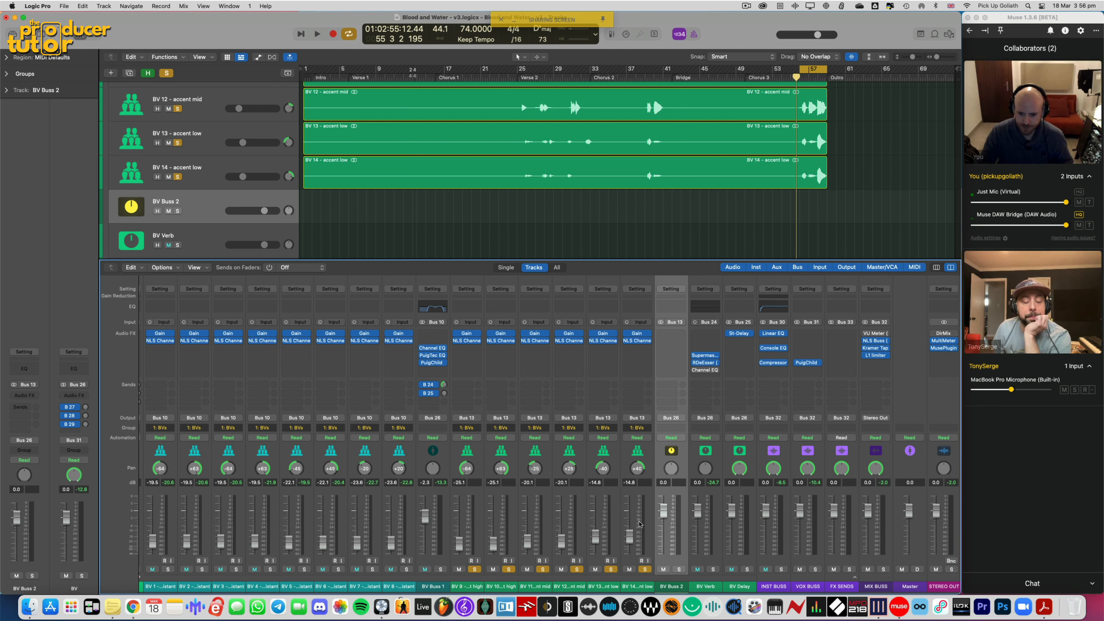
key("space")
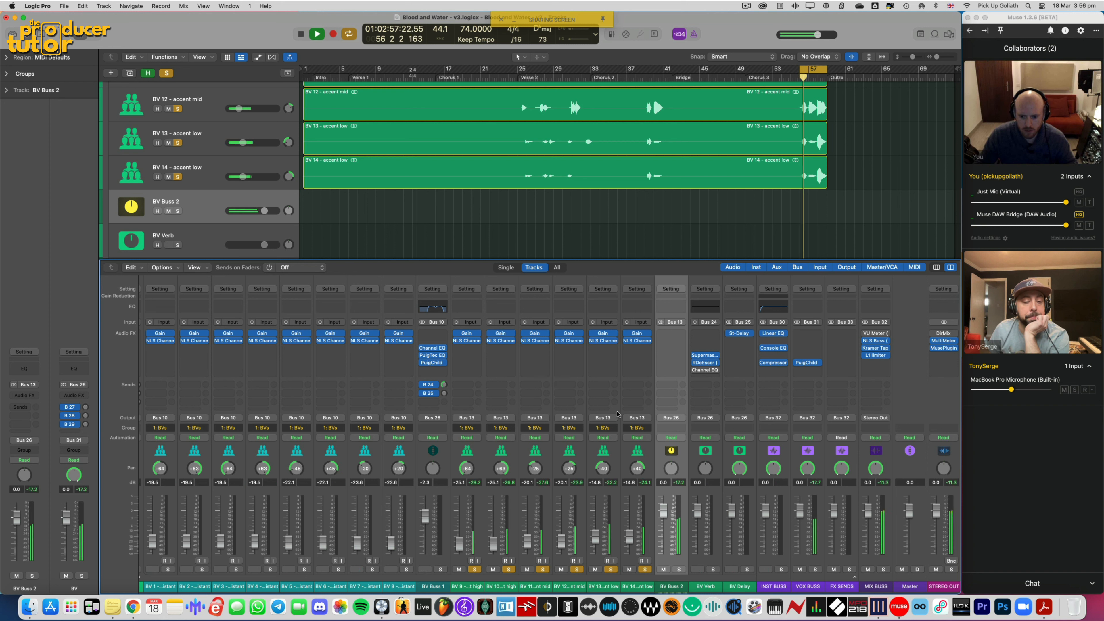
left_click(432, 288)
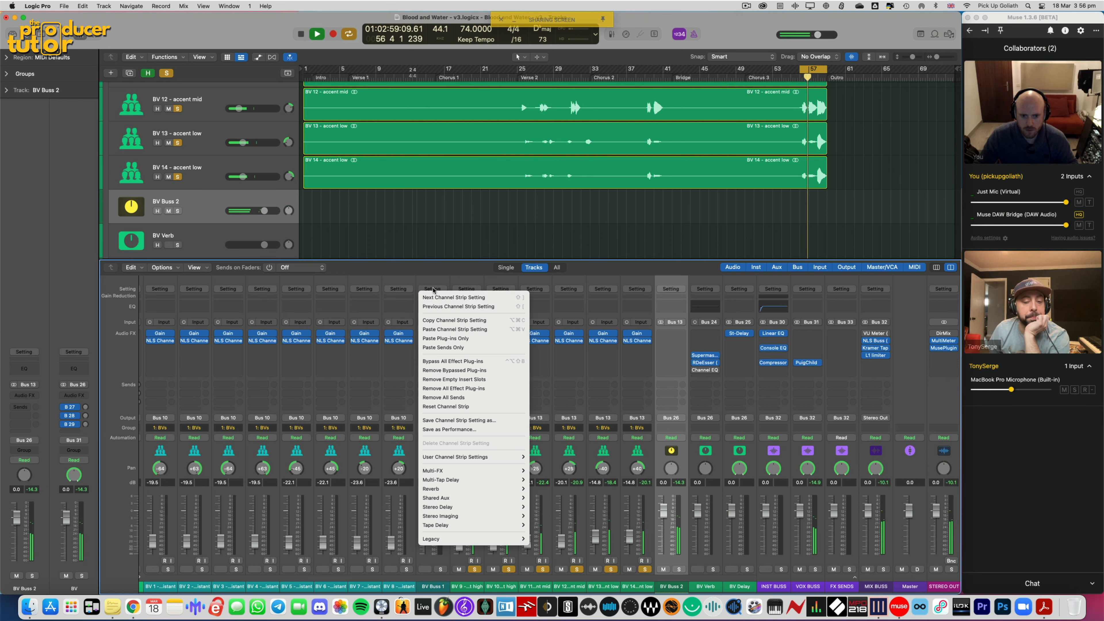
left_click(448, 320)
left_click(670, 289)
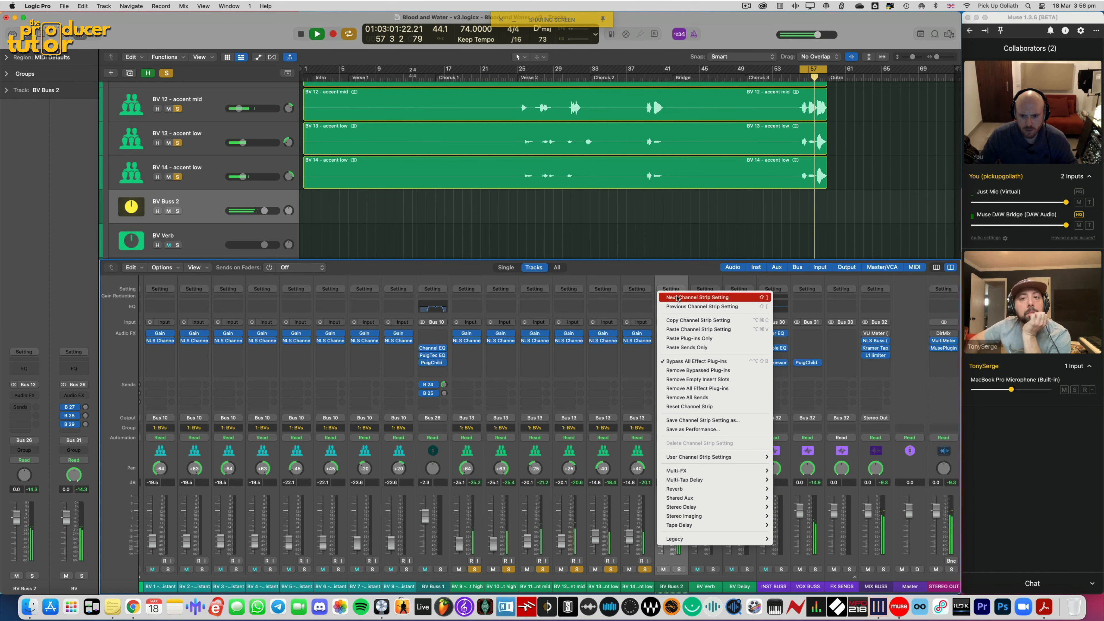
left_click(678, 329)
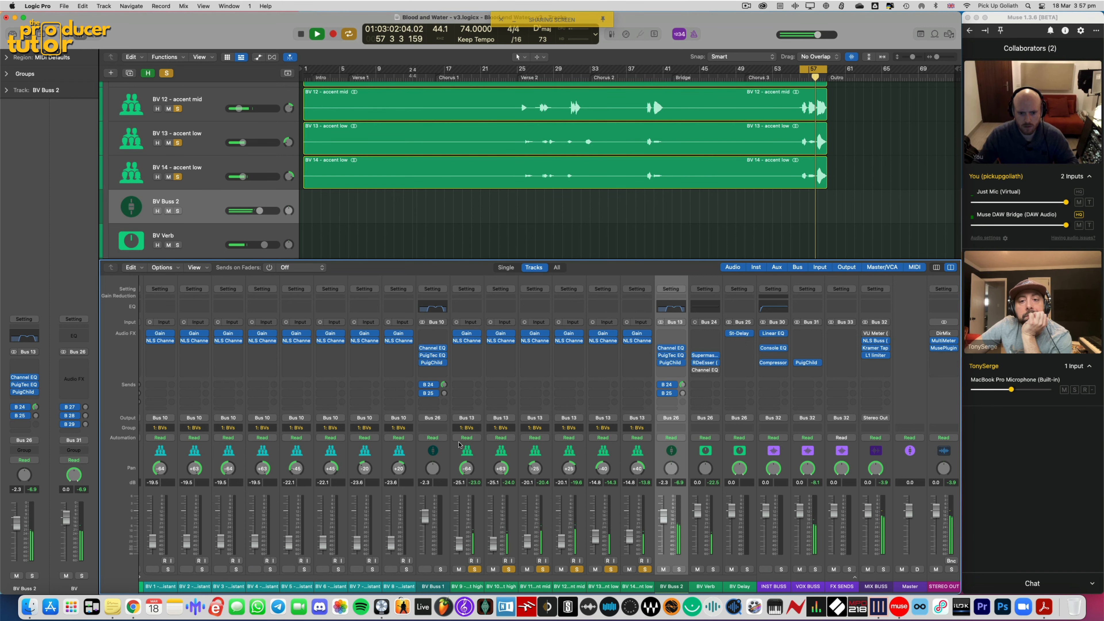
key("space")
left_click(445, 452)
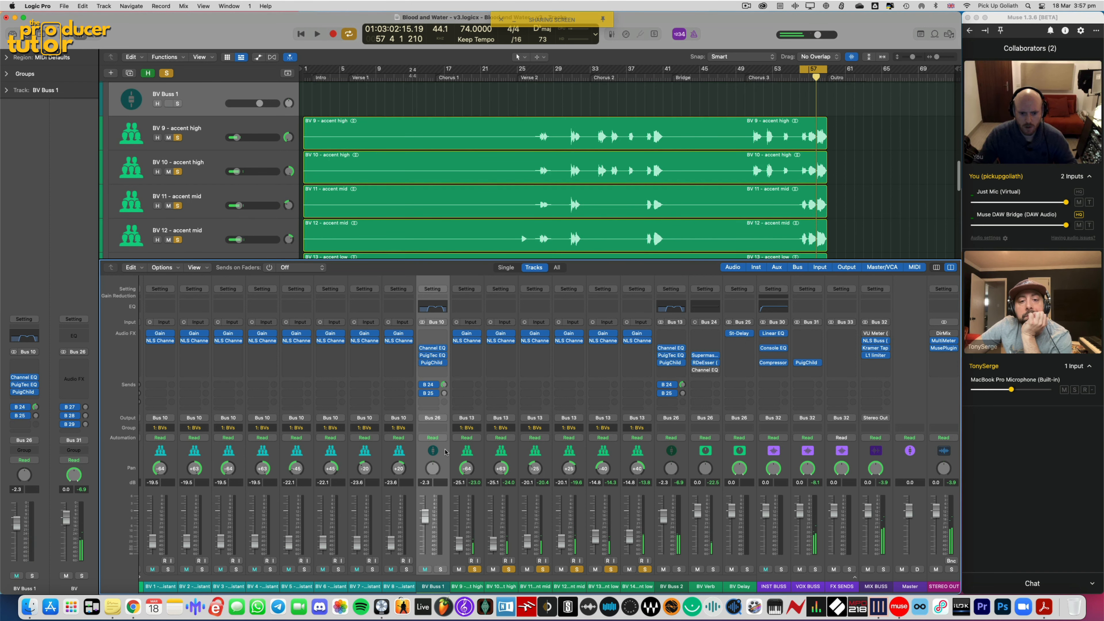
left_click(676, 451)
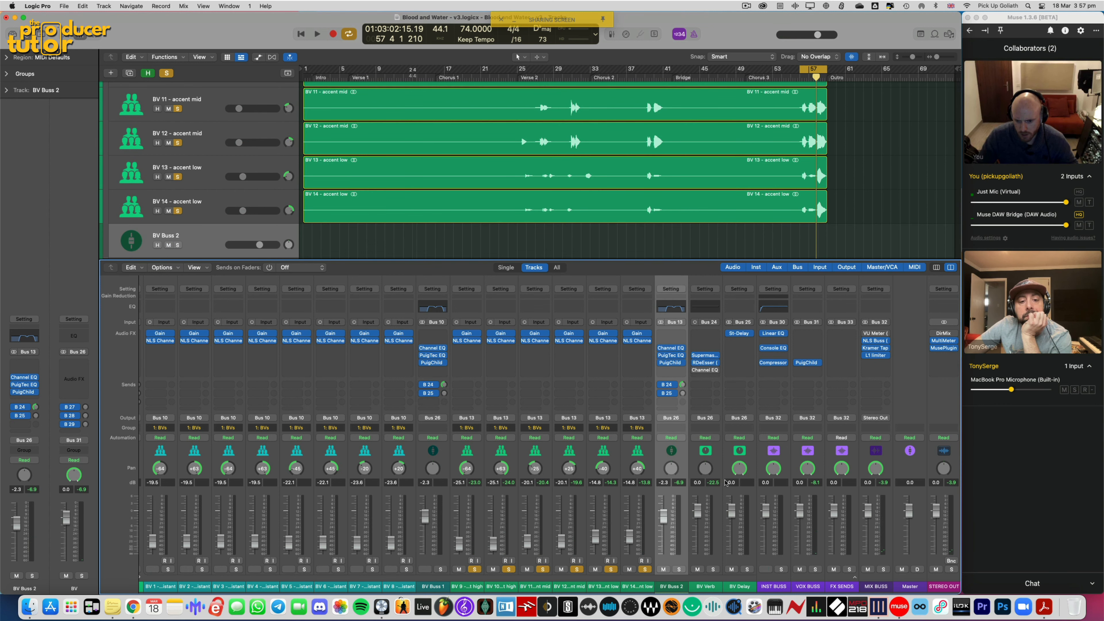
Move the Stereo Delay to a lower insert slot on BV Delay and set BV Buss 2's Bus 25 send to 0.0 dB
left_click_drag(738, 334, 739, 349)
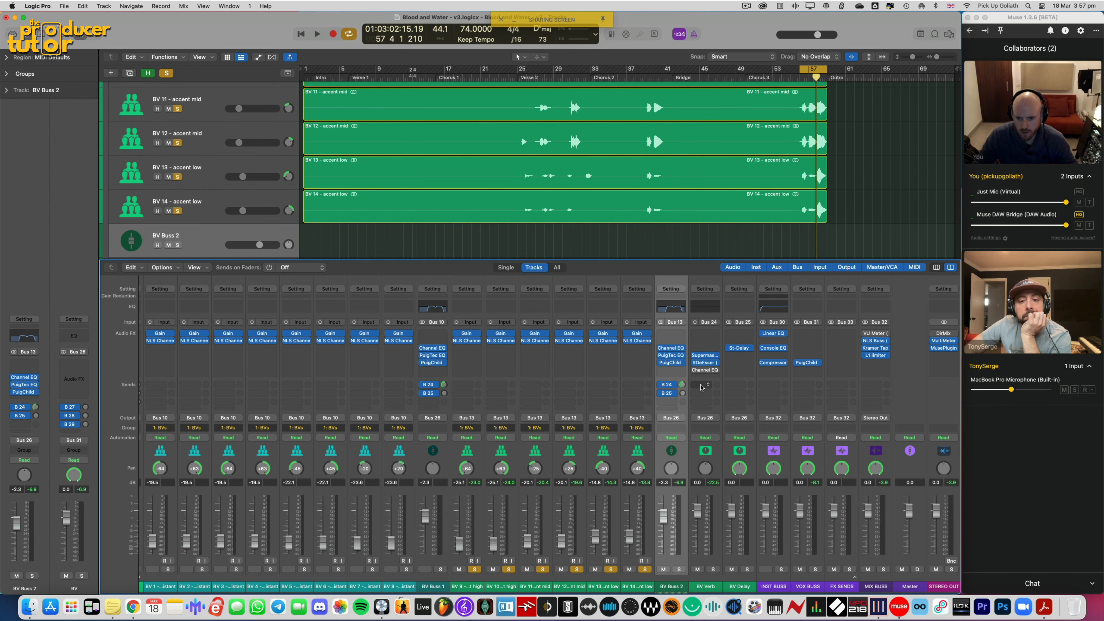
left_click(683, 394, "alt")
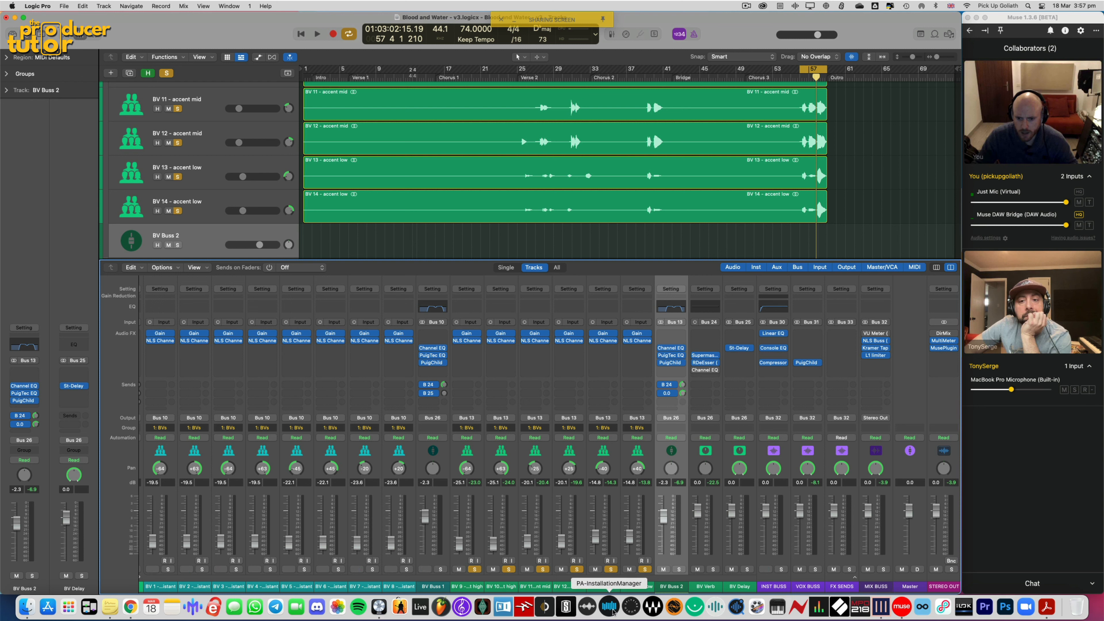
Mute BV Verb and play the loop with BV Buss 2 soloed instead of the individual accent tracks
left_click(696, 569)
key("space")
left_click(678, 569)
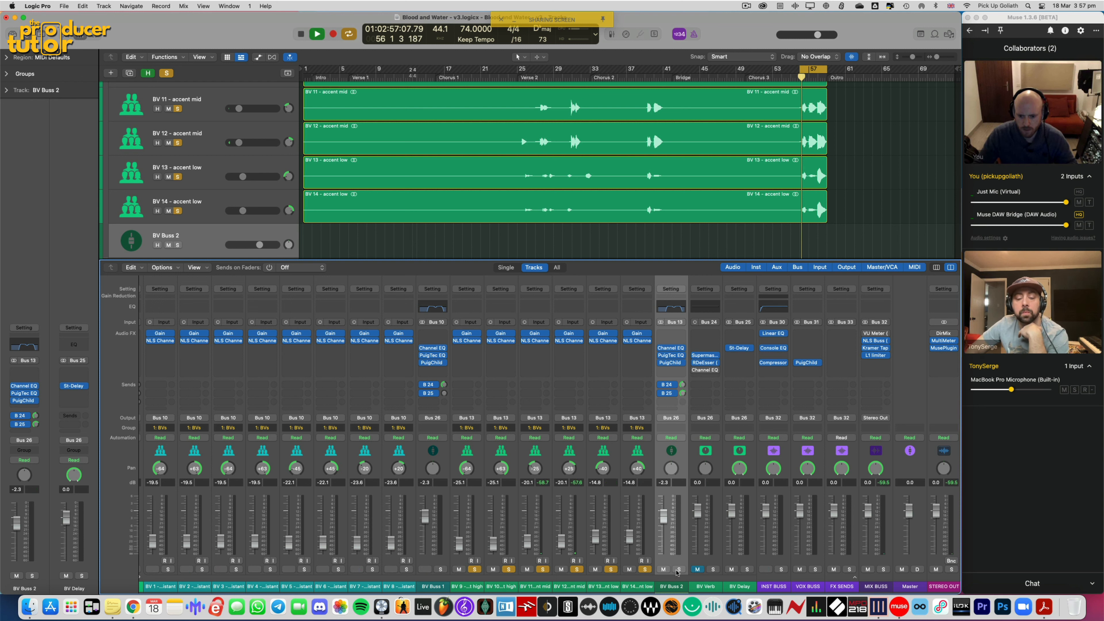
left_click(645, 570)
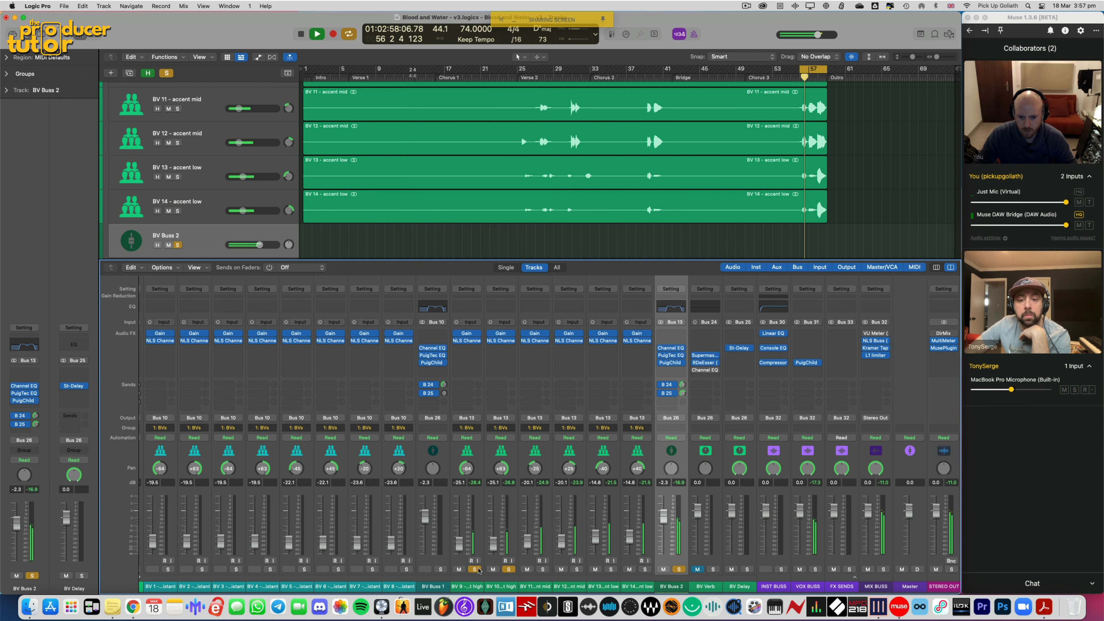
Set BV Delay's Stereo Delay note values to 1/8 for the left delay and 1/8 dotted for the right
left_click(739, 348)
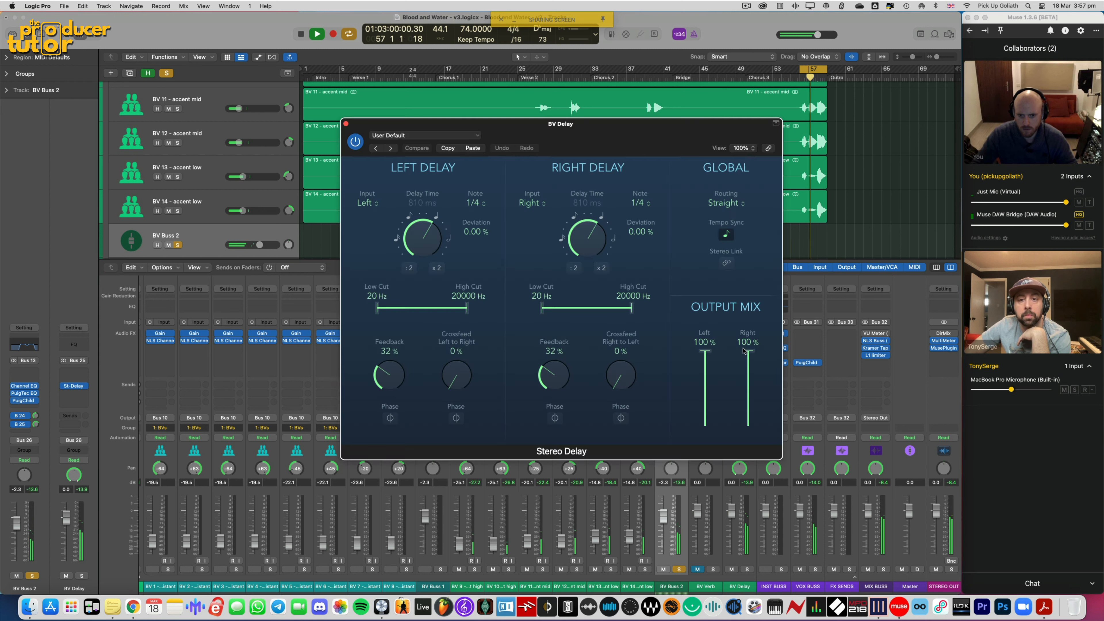
left_click(477, 203)
left_click(478, 178)
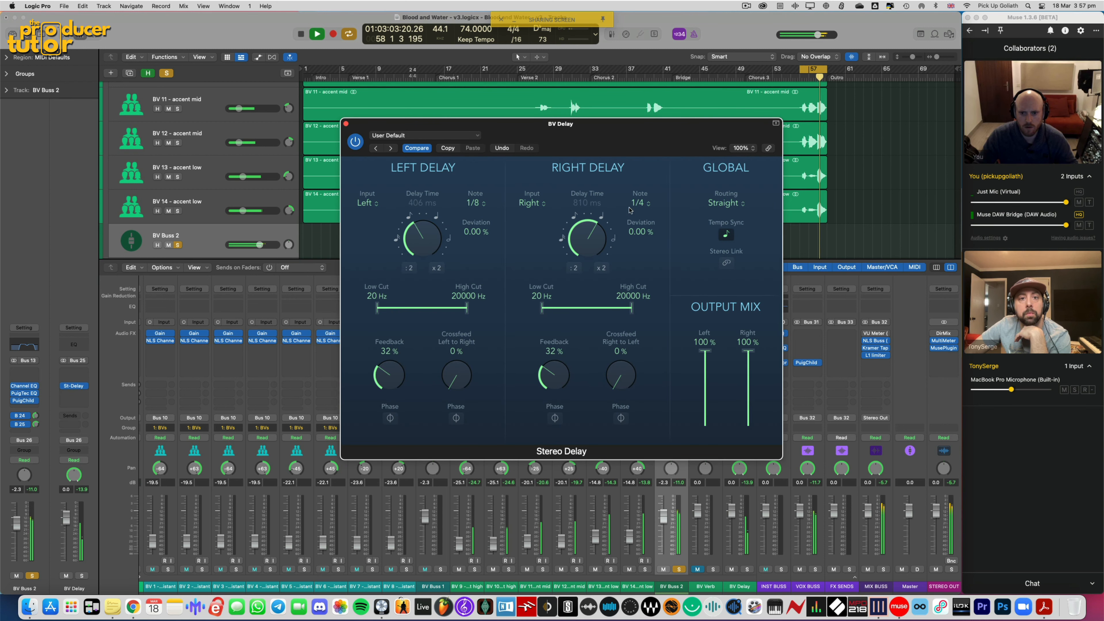
left_click(635, 205)
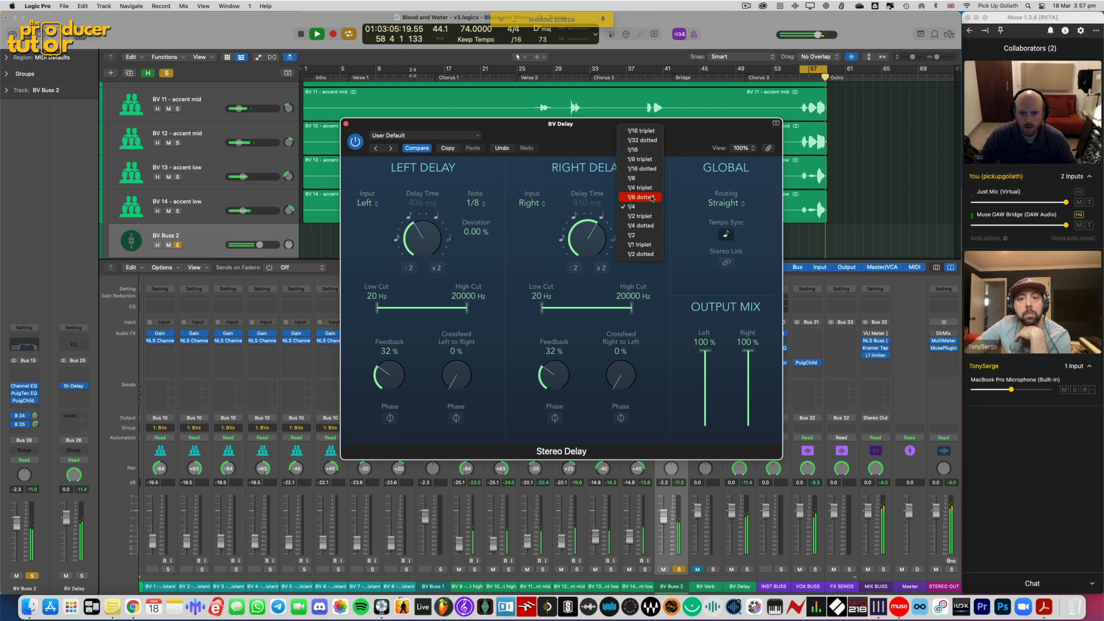
left_click(647, 197)
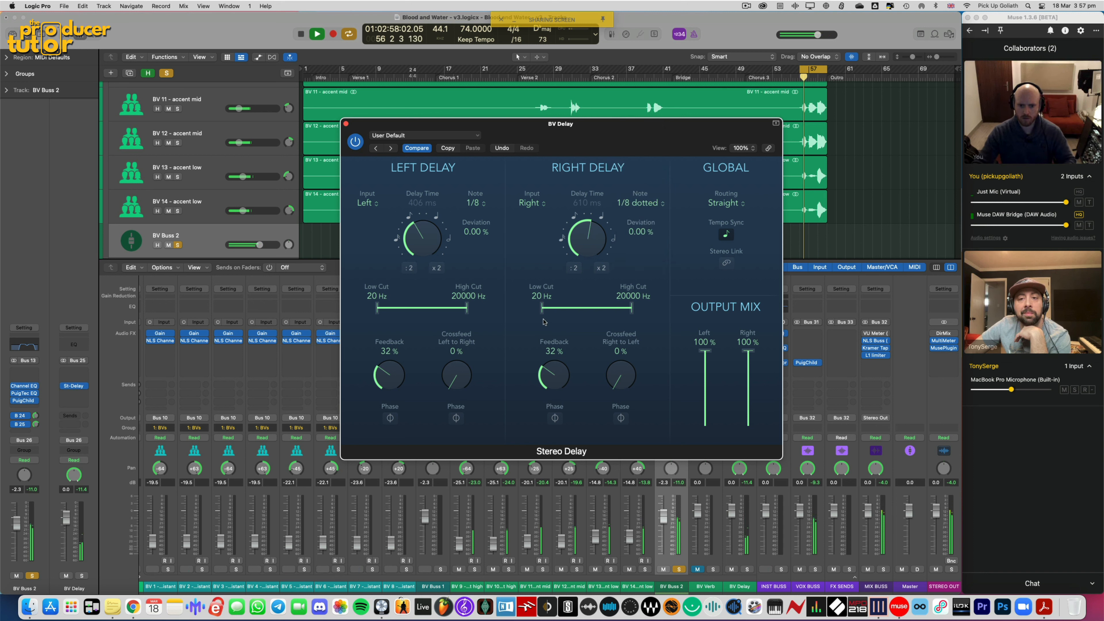
Set the delay feedback to 25% left and 24% right, and switch the right delay's note to 1/4
left_click_drag(395, 374, 393, 382)
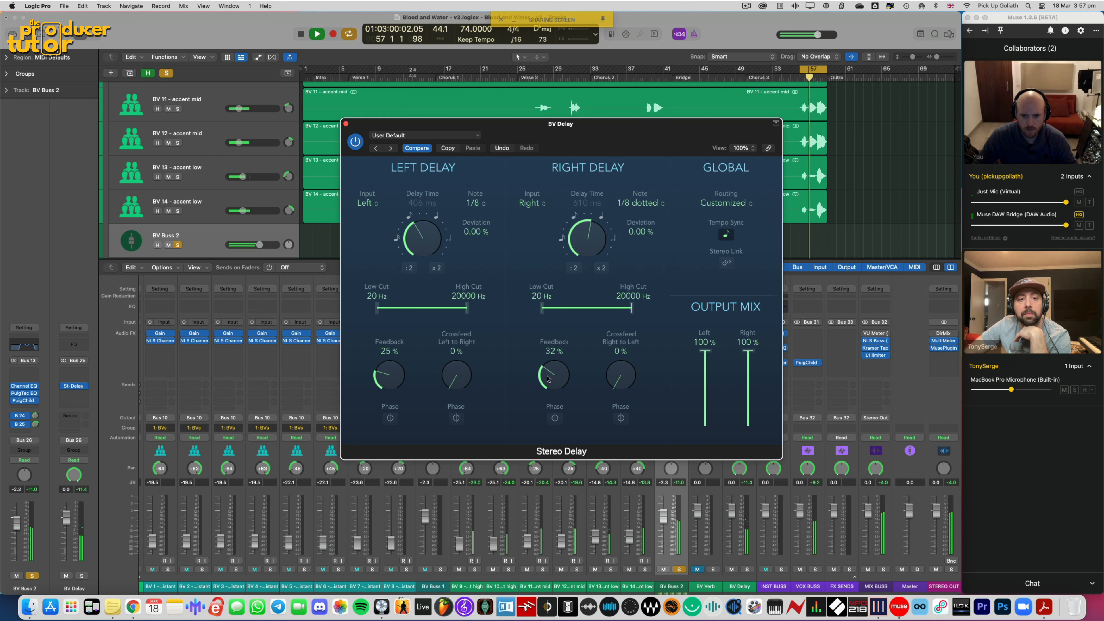
left_click_drag(546, 386, 547, 388)
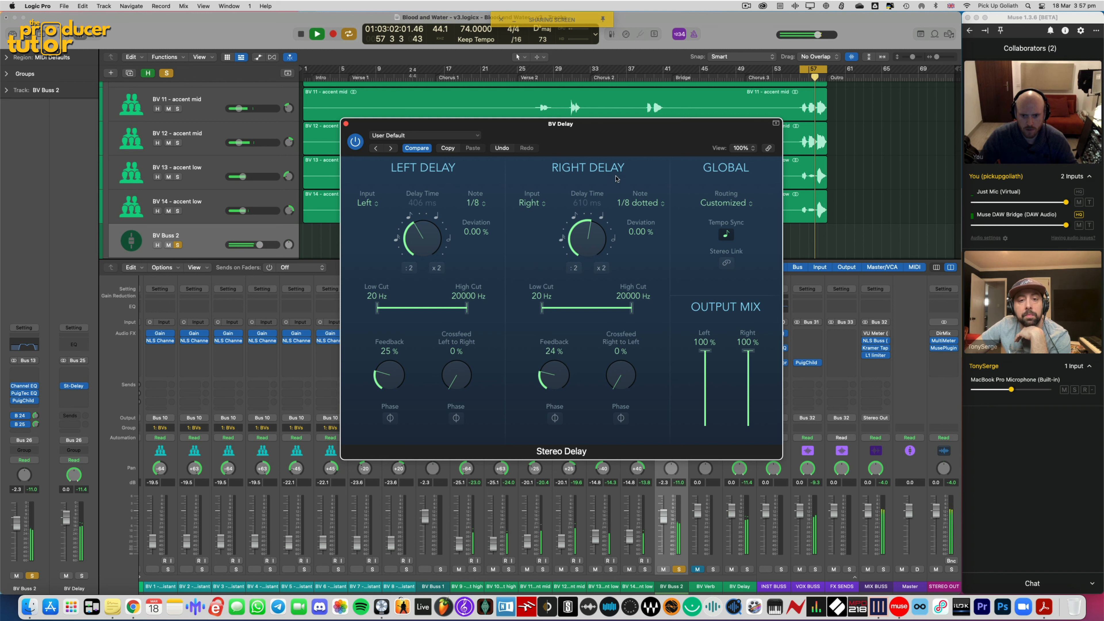
left_click(631, 203)
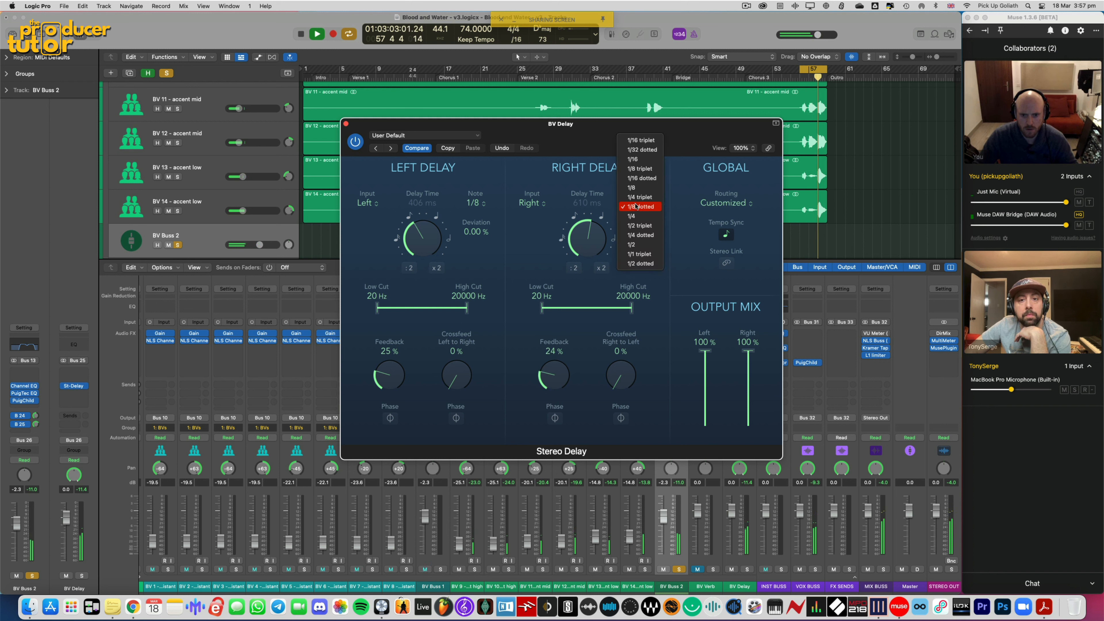
left_click(647, 216)
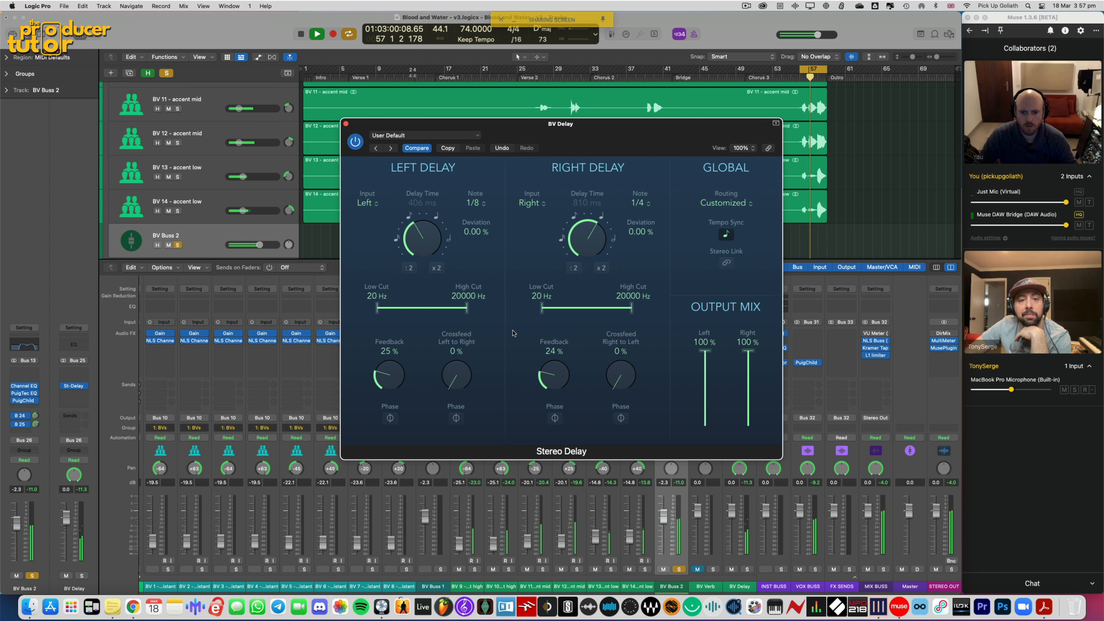
left_click(346, 124)
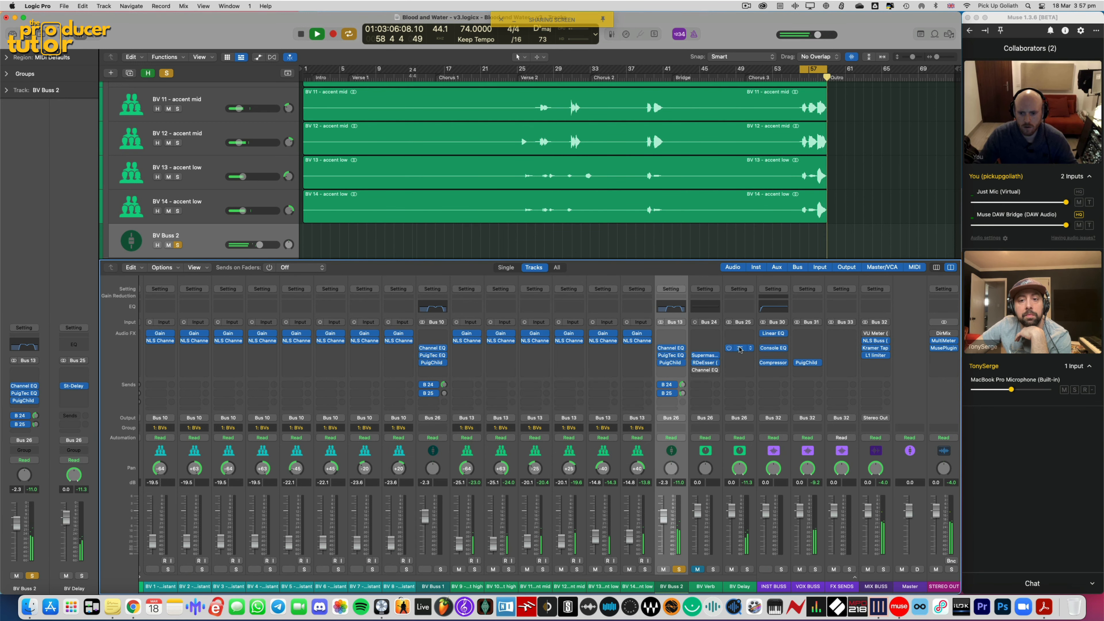
Filter the BV Delay's left delay to 240–8900 Hz and its right delay to 320–9400 Hz
left_click(740, 348)
left_click_drag(377, 308, 455, 312)
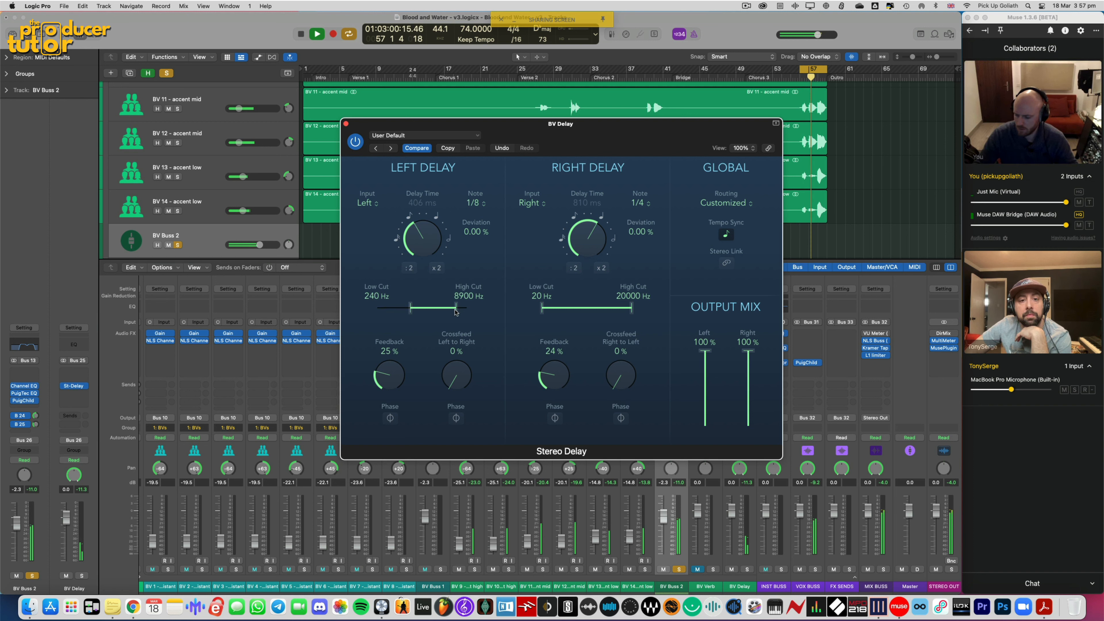
left_click_drag(542, 307, 622, 308)
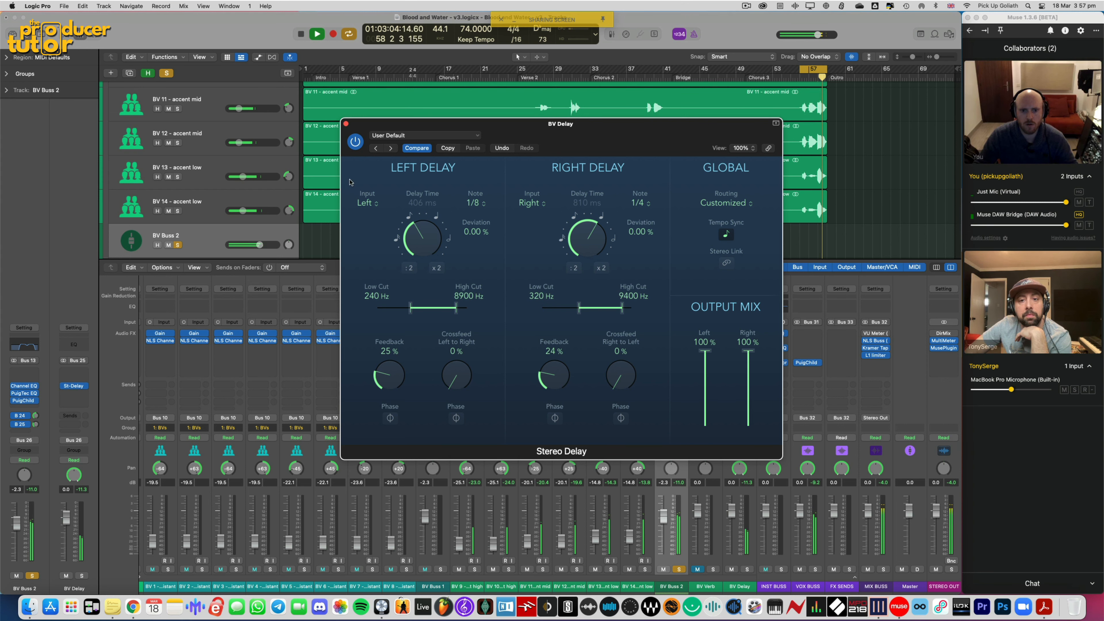
left_click(346, 125)
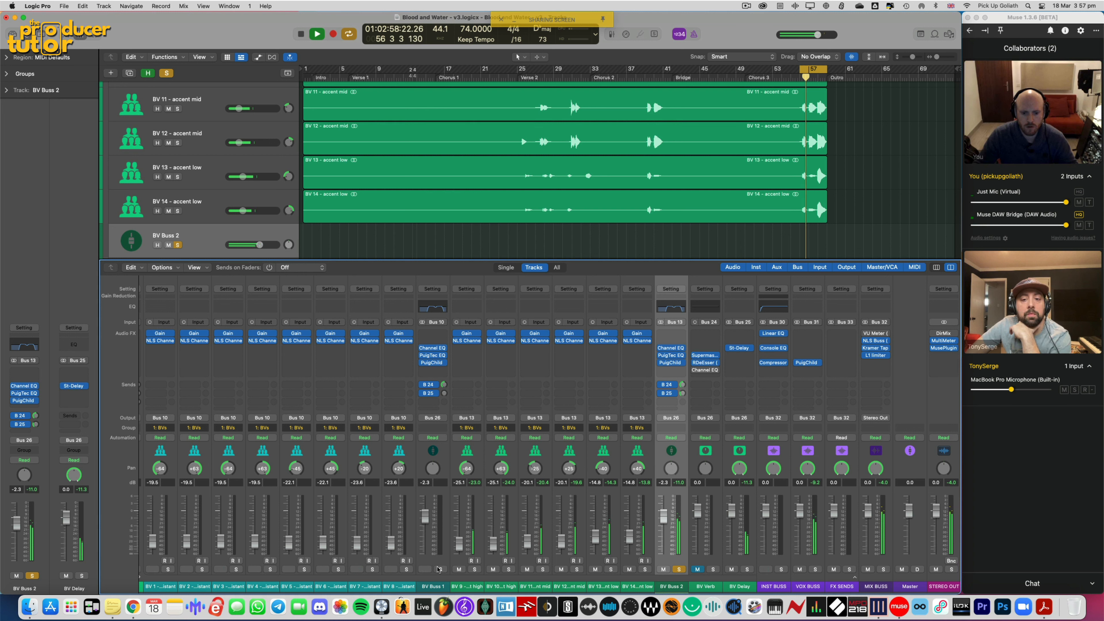
Raise BV Buss 1's Bus 25 send to about -11.6 dB with that buss soloed, and restore the full mix
left_click(440, 569)
left_click(679, 569)
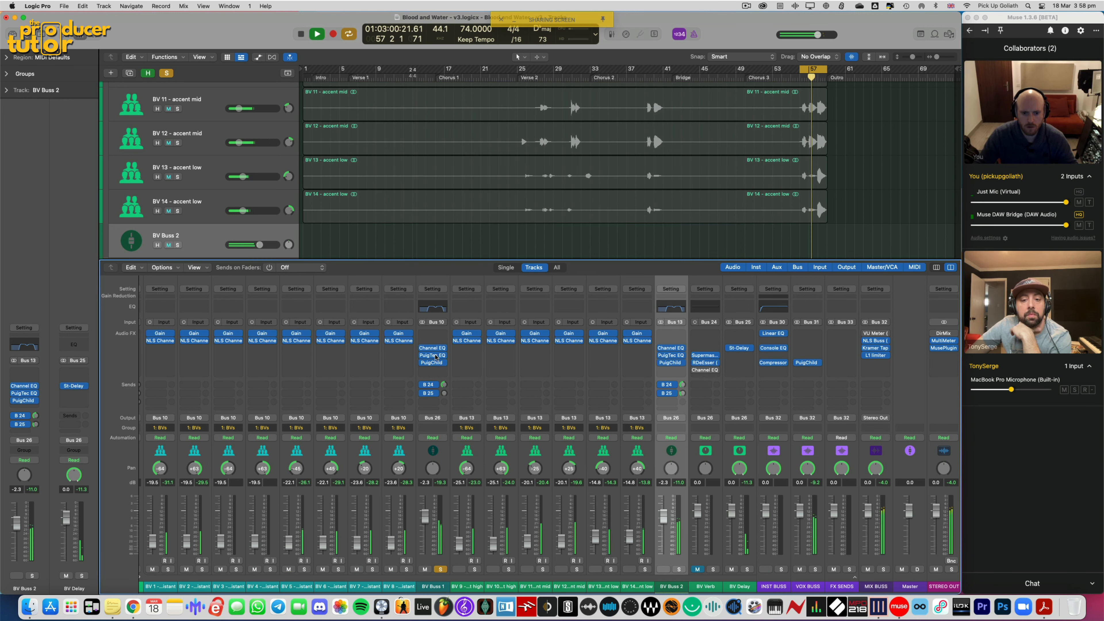
left_click_drag(445, 393, 453, 363)
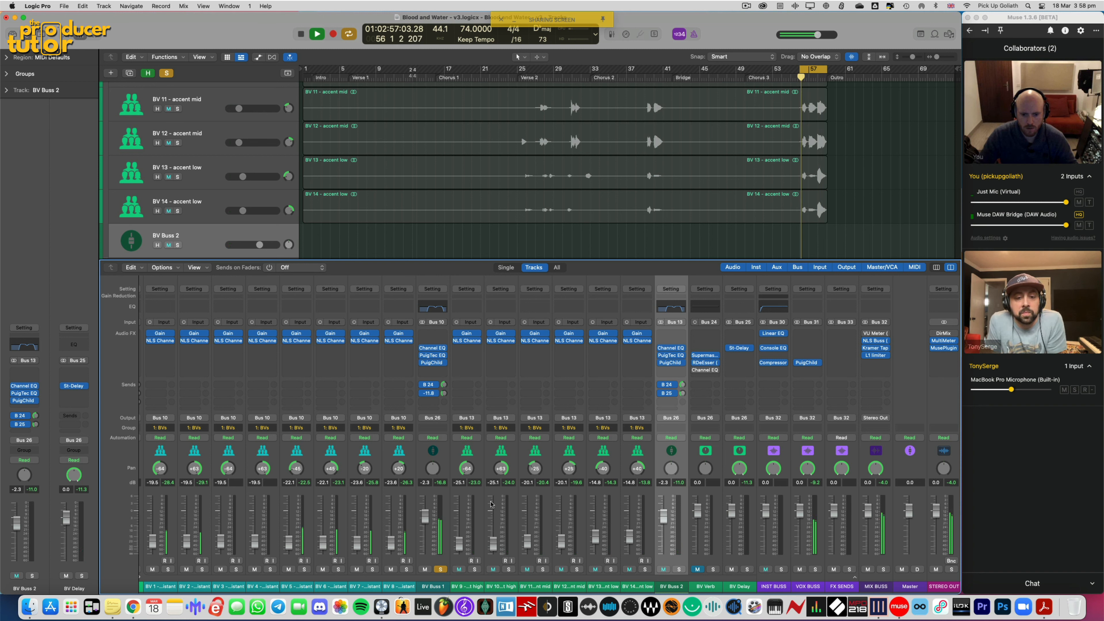
left_click(440, 570)
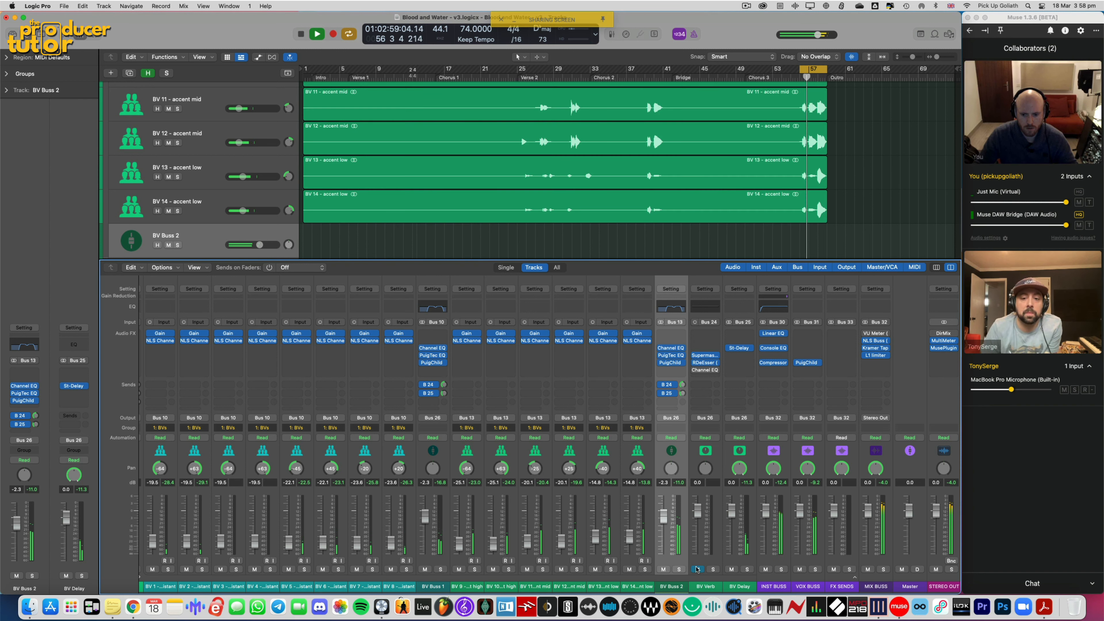
Remove the Channel EQ plug-in from the BV Verb channel
left_click(714, 464)
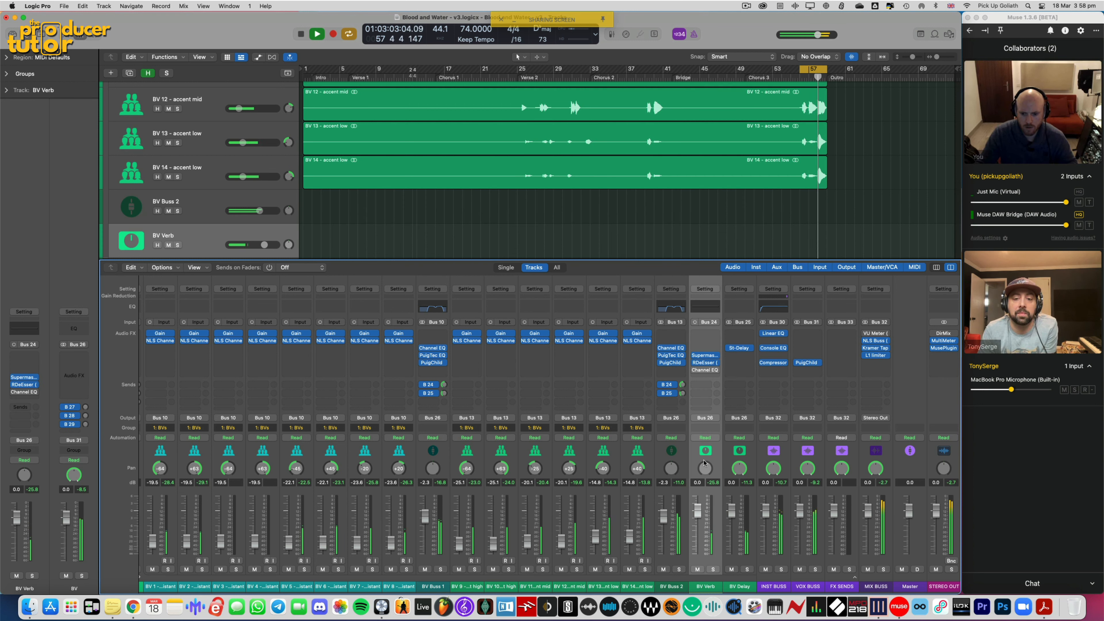
left_click(711, 356)
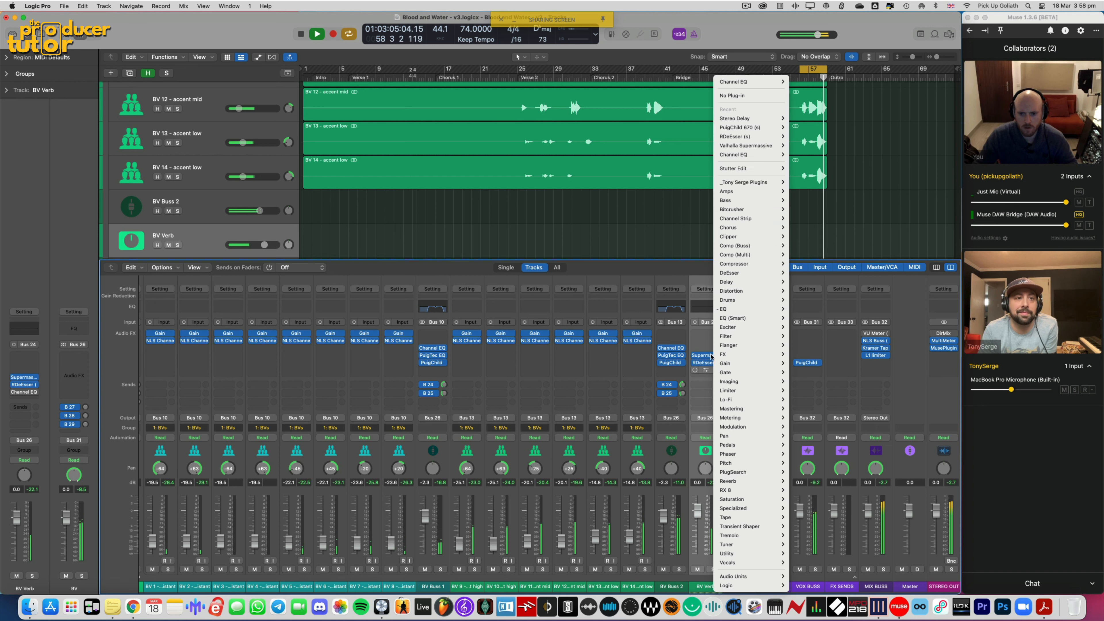
left_click(746, 97)
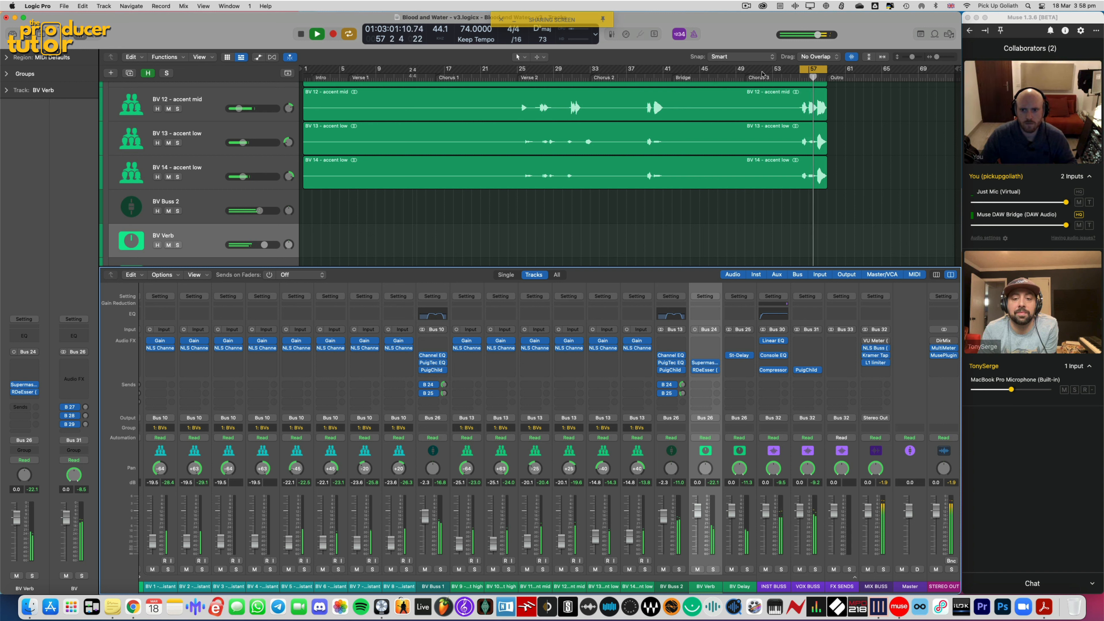
Turn off cycle mode and close the mixer
scroll(728, 100, "down", 1)
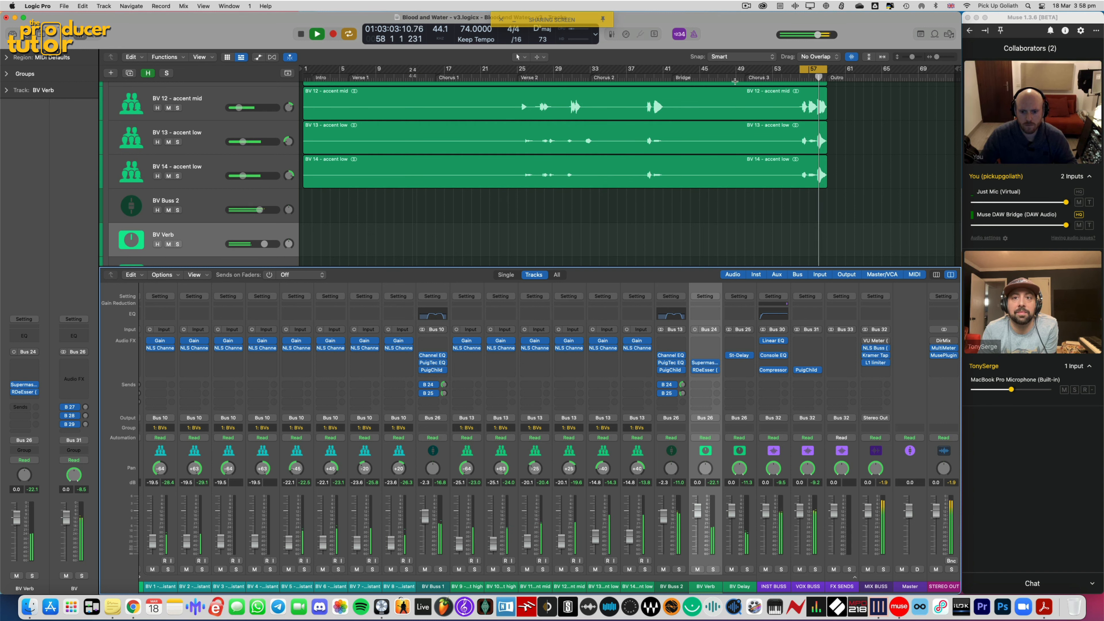
left_click(749, 196)
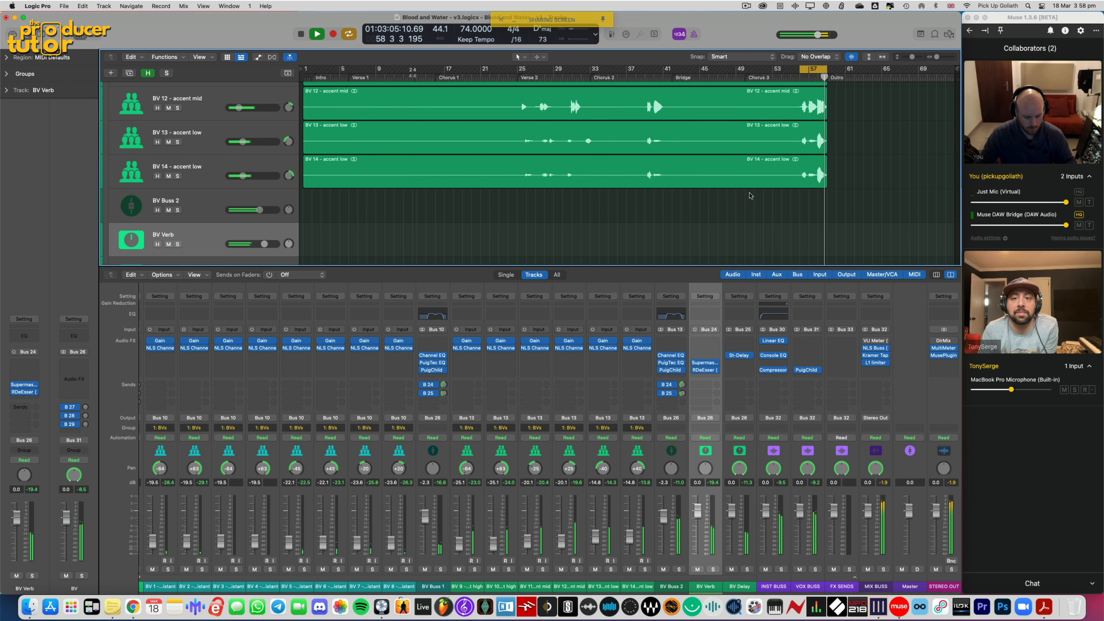
key("x")
scroll(749, 193, "up", 3)
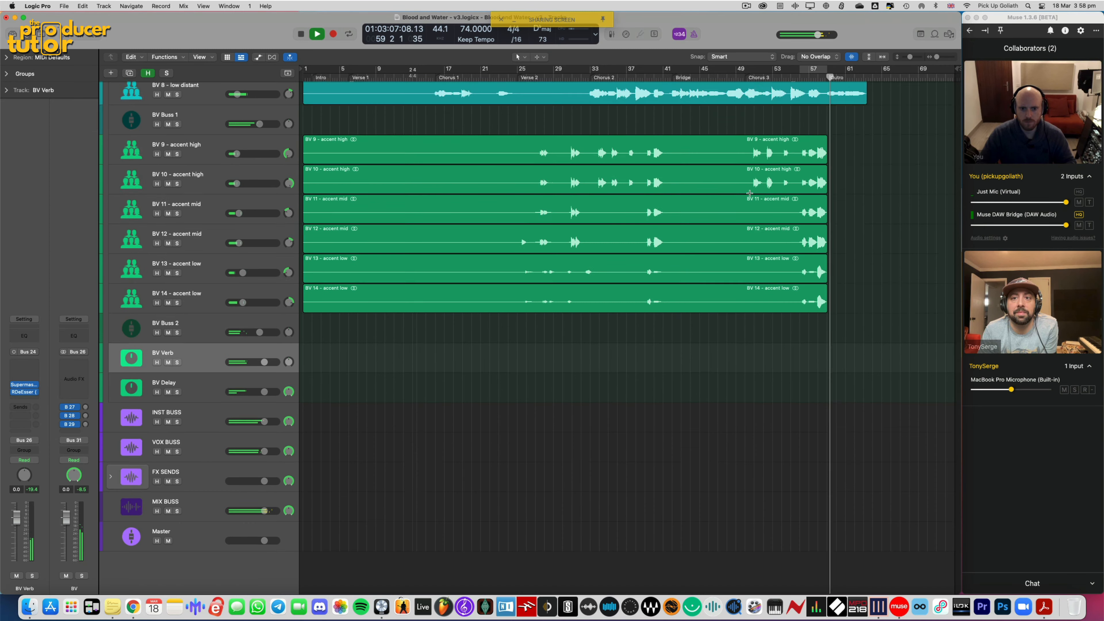
Stop playback, collapse the BV track stack and enlarge the remaining tracks vertically
key("super+Up")
key("super+Up")
key("super+Up")
key("super+Up")
key("space")
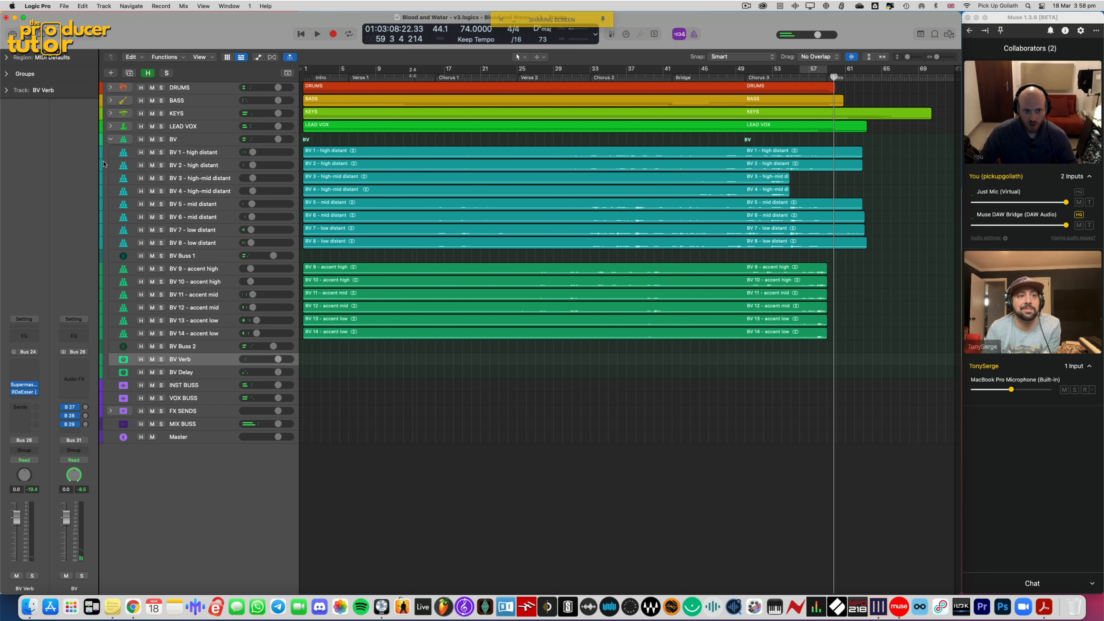
left_click(110, 139)
key("super+Down")
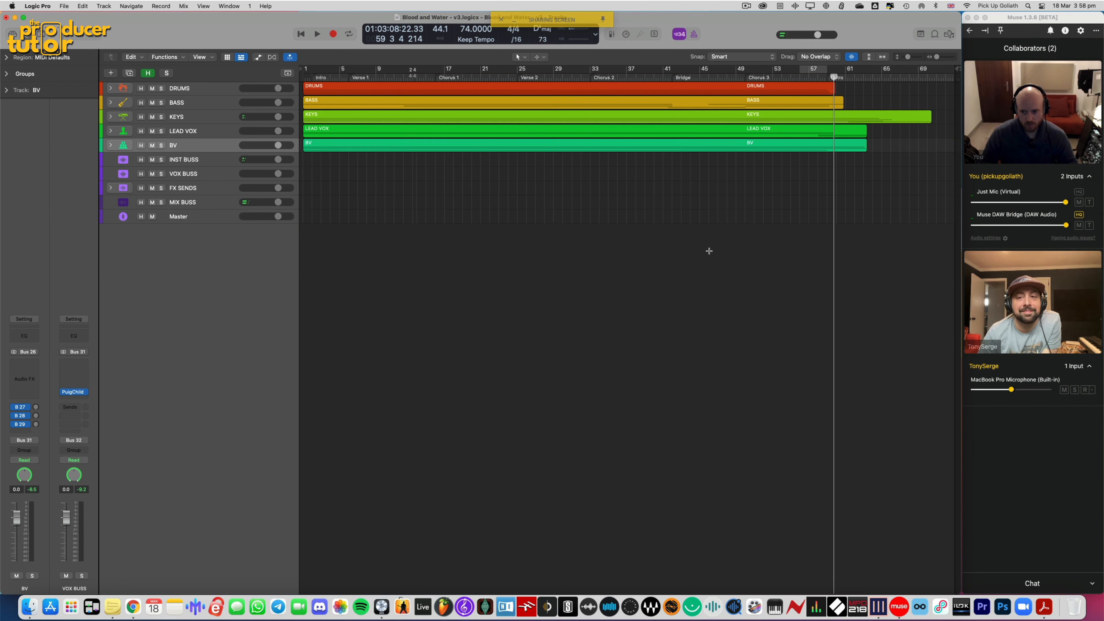
key("super+Down")
key("super+Down")
key("super+Down")
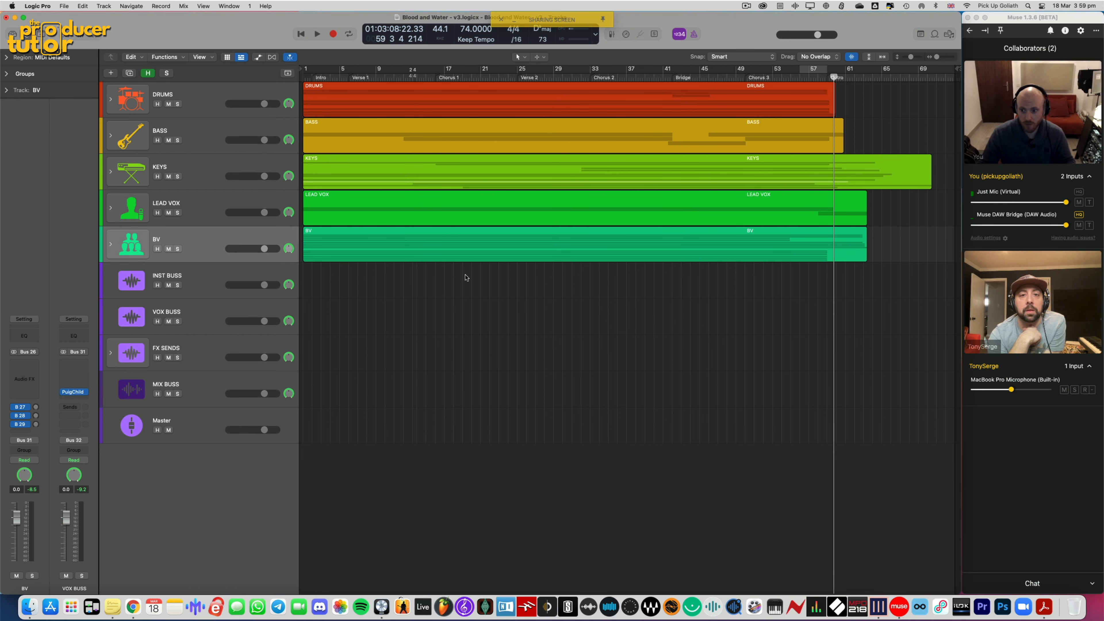
Show the mixer and expand the LEAD VOX stack to examine its channels' plug-ins and sends
key("x")
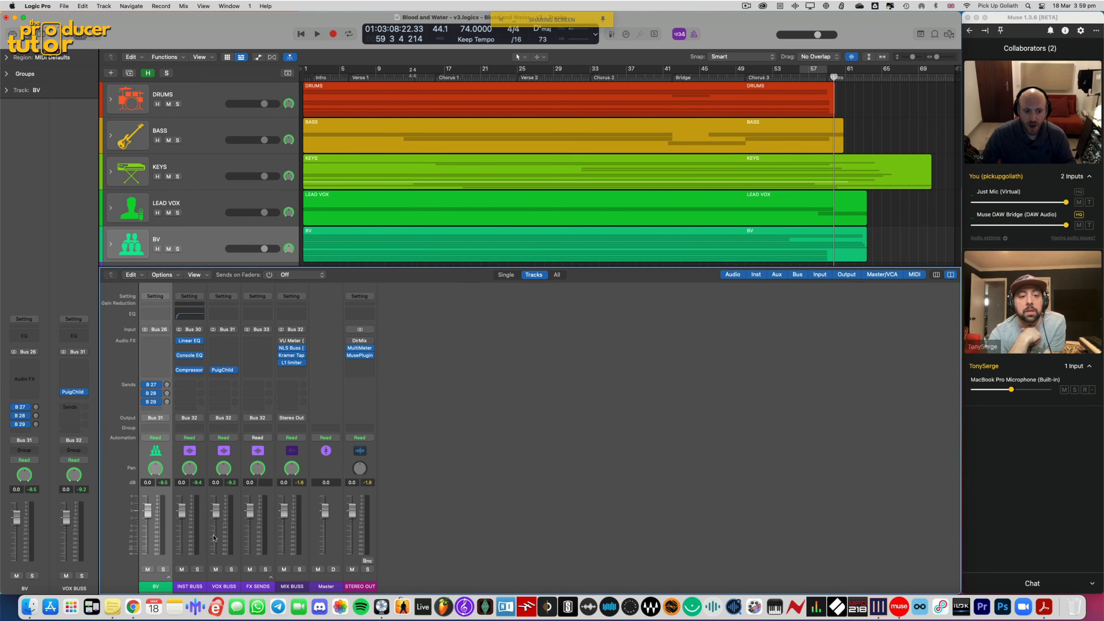
scroll(463, 497, "left", 5)
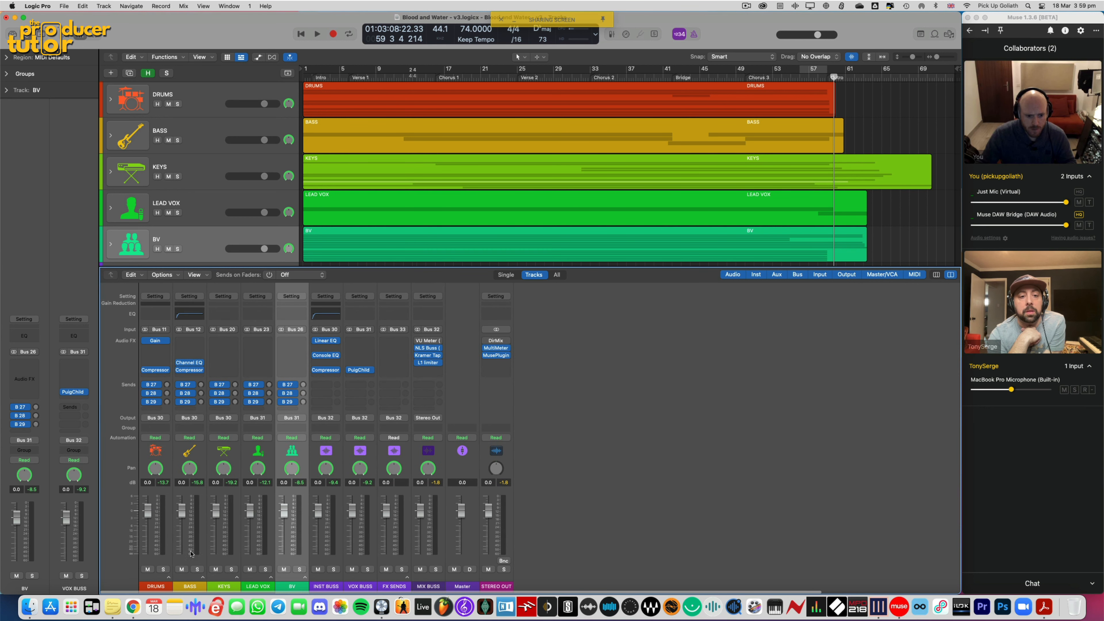
left_click(271, 577)
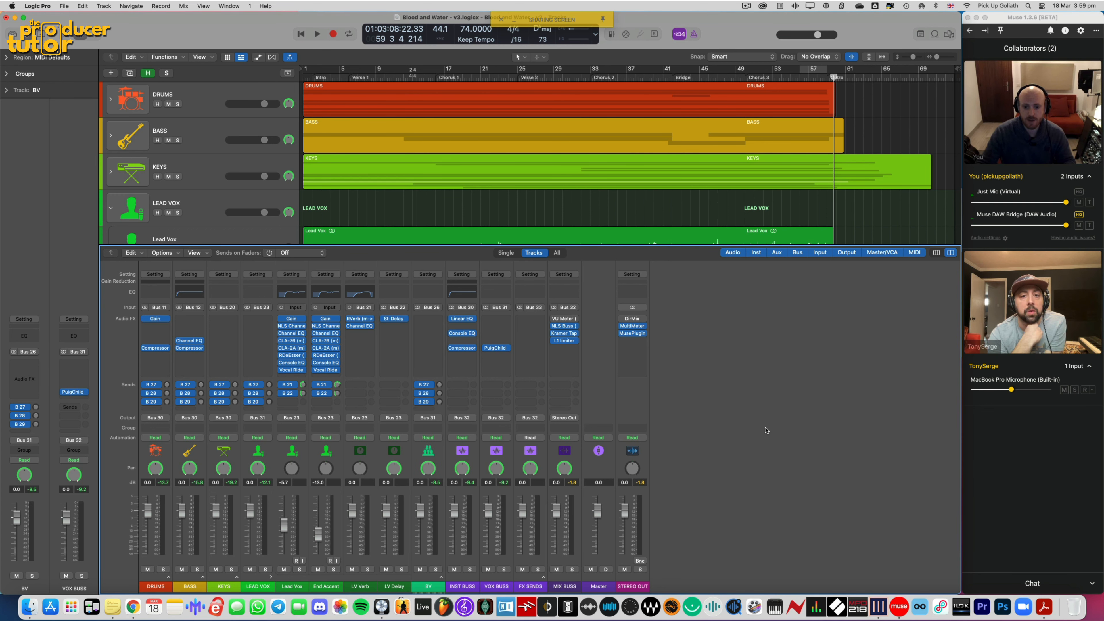
Close the mixer, collapse the LEAD VOX track stack and enlarge the tracks vertically
key("x")
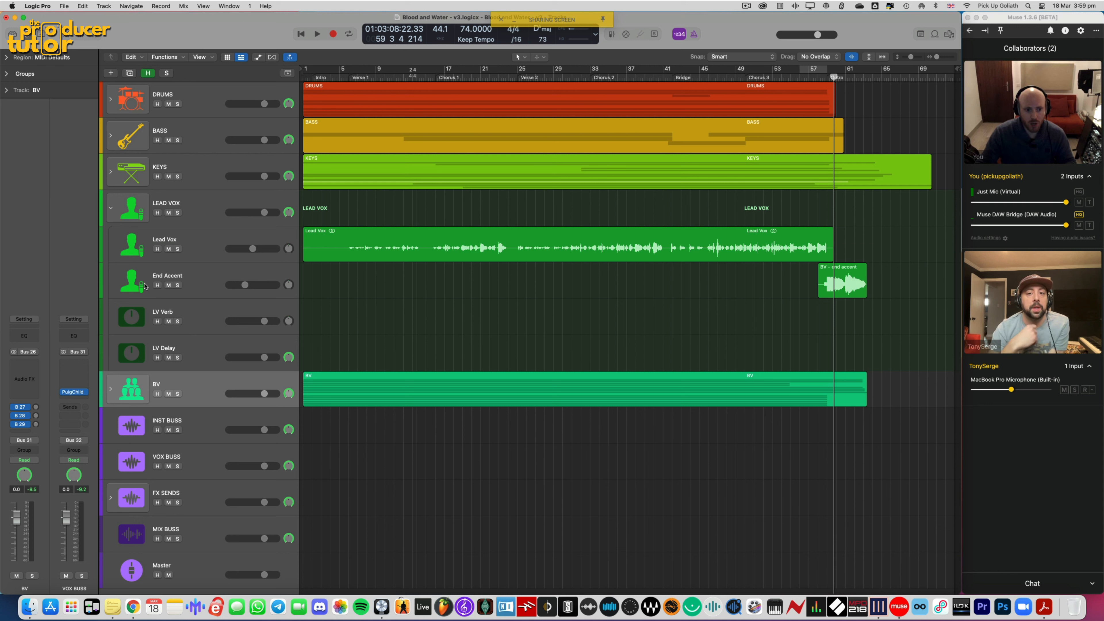
left_click(111, 208)
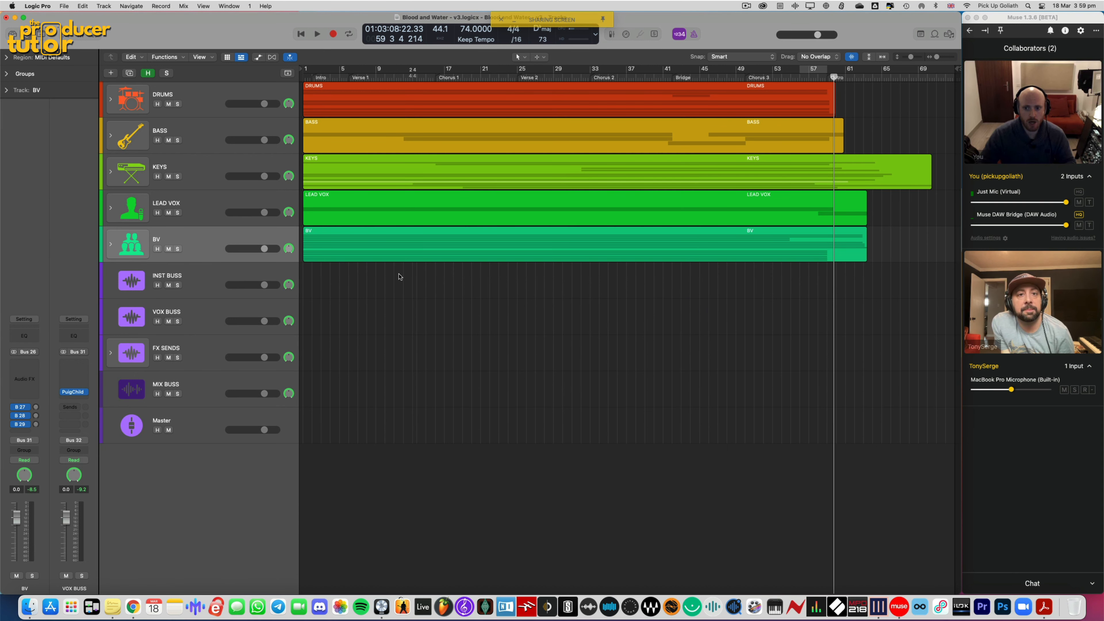
key("cmd+Down")
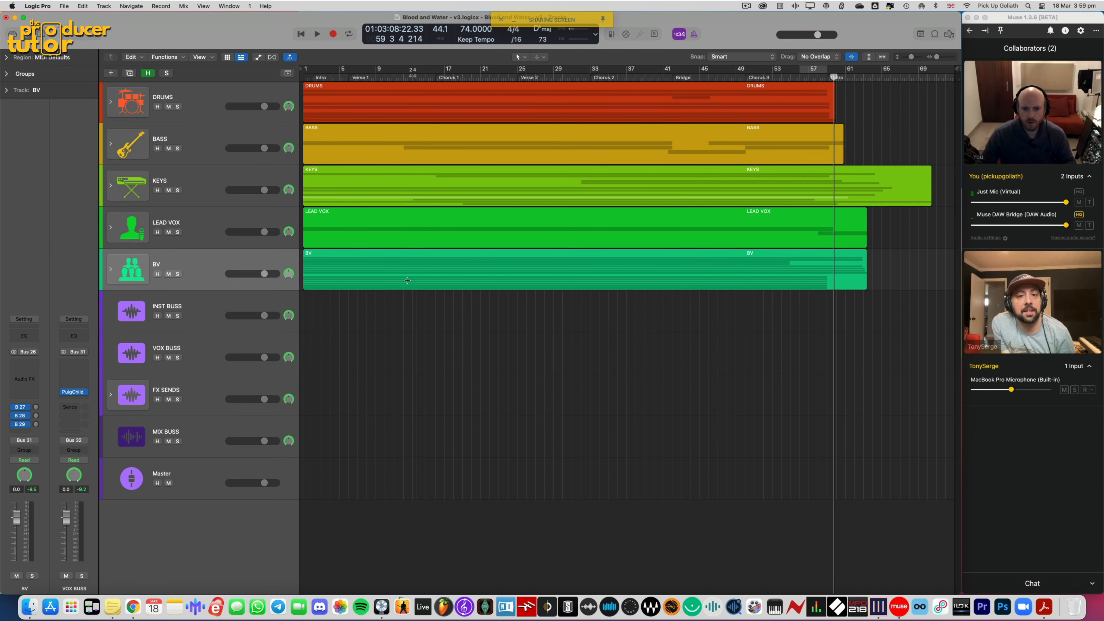